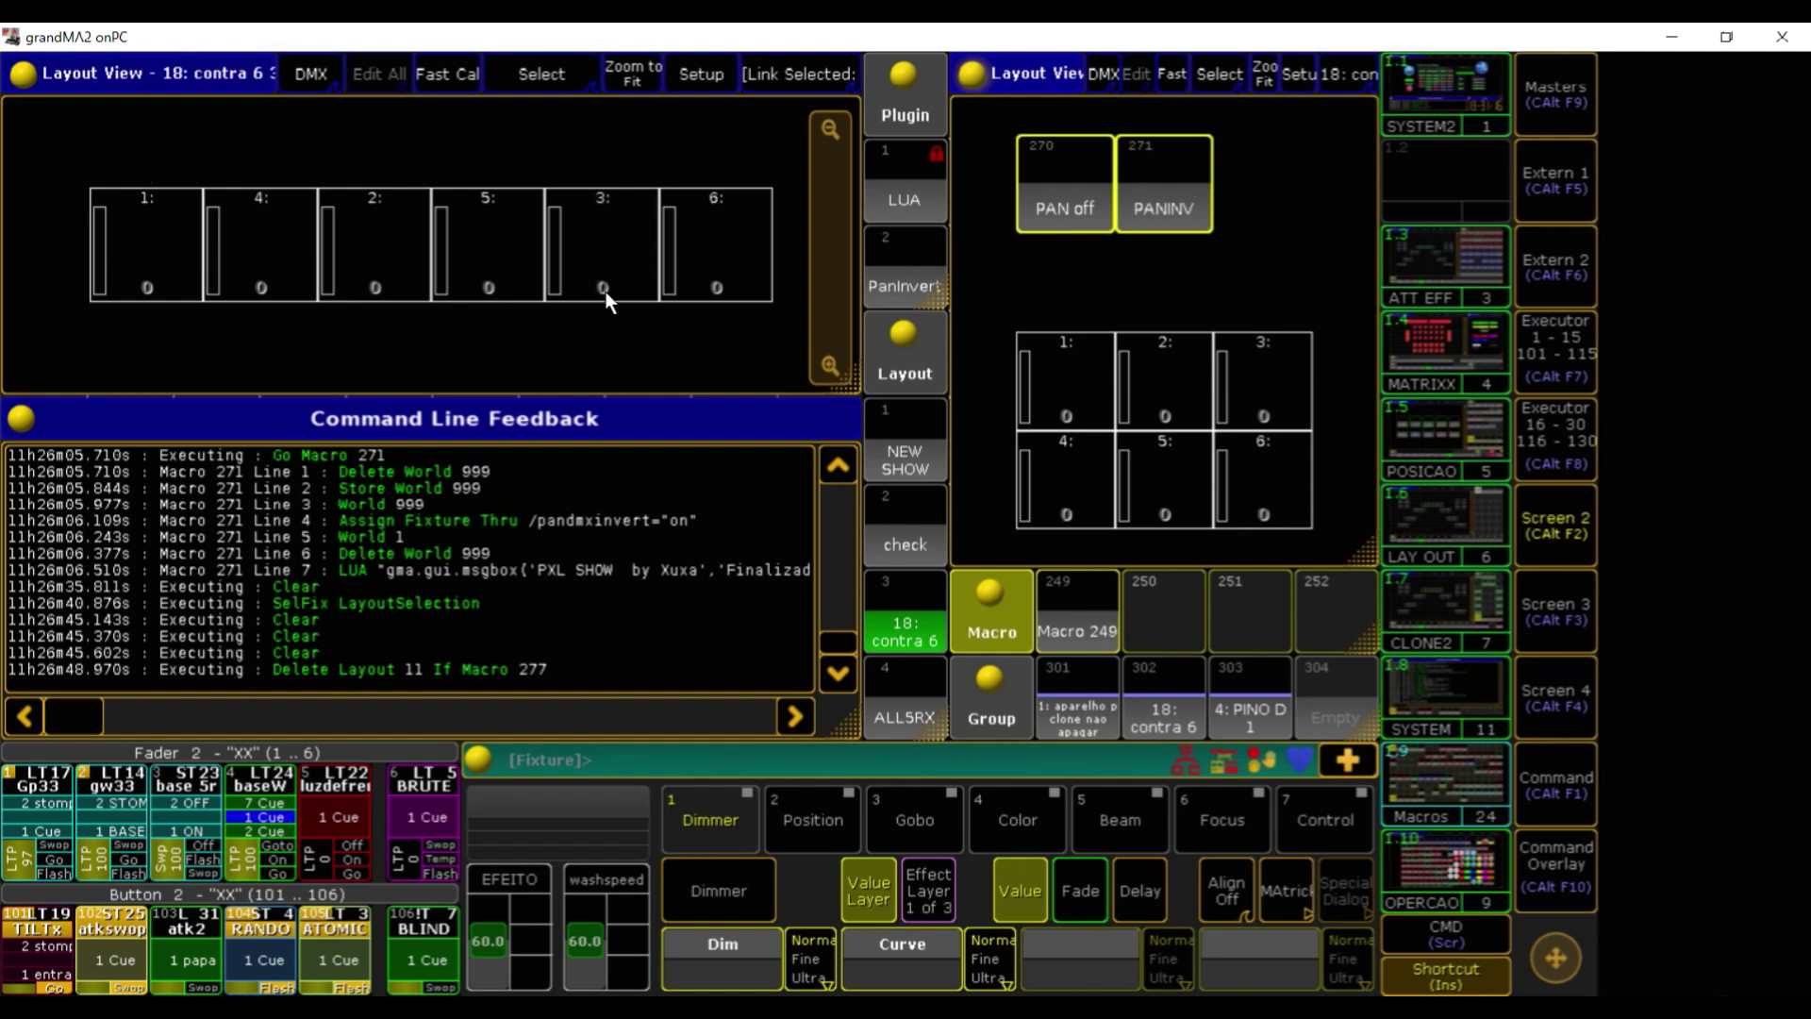
Examine the Pan DMX Invert setting of fixtures 1, 4, 2 and 5 in their fixture edit windows
{"action": "left_click", "coordinate": [179, 235]}
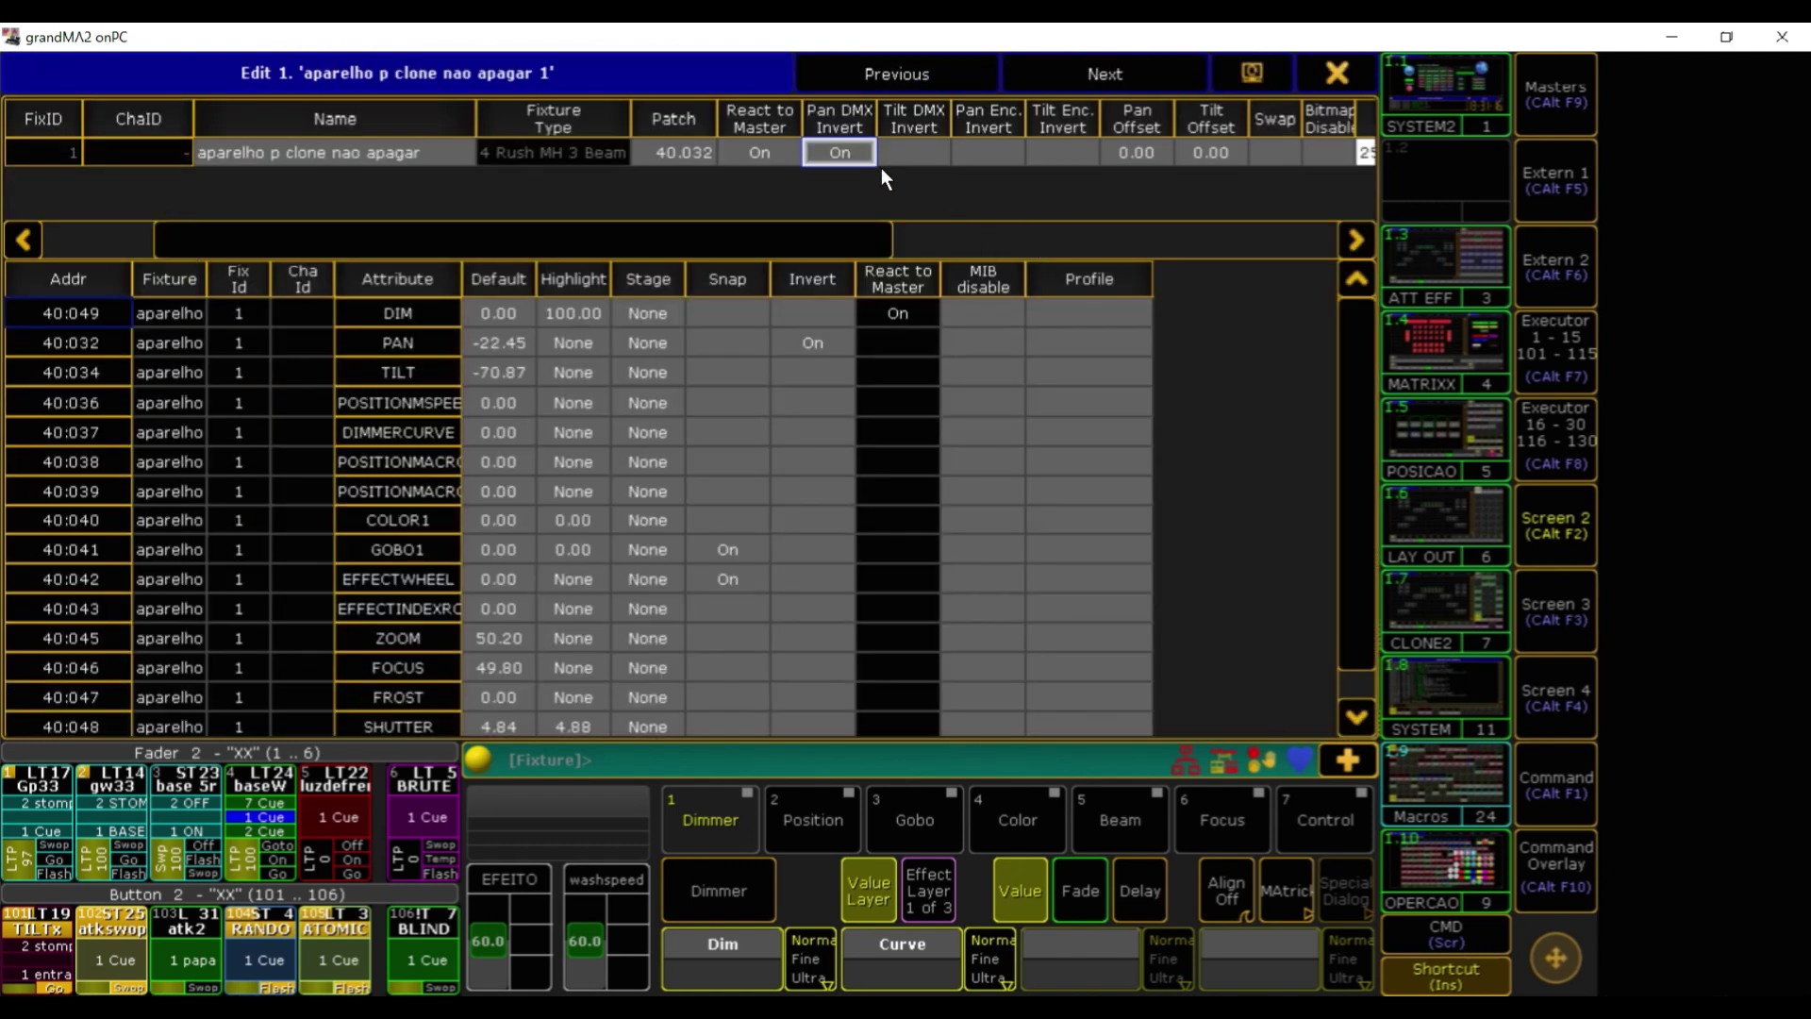
{"action": "left_click", "coordinate": [1336, 72]}
{"action": "left_click", "coordinate": [266, 225]}
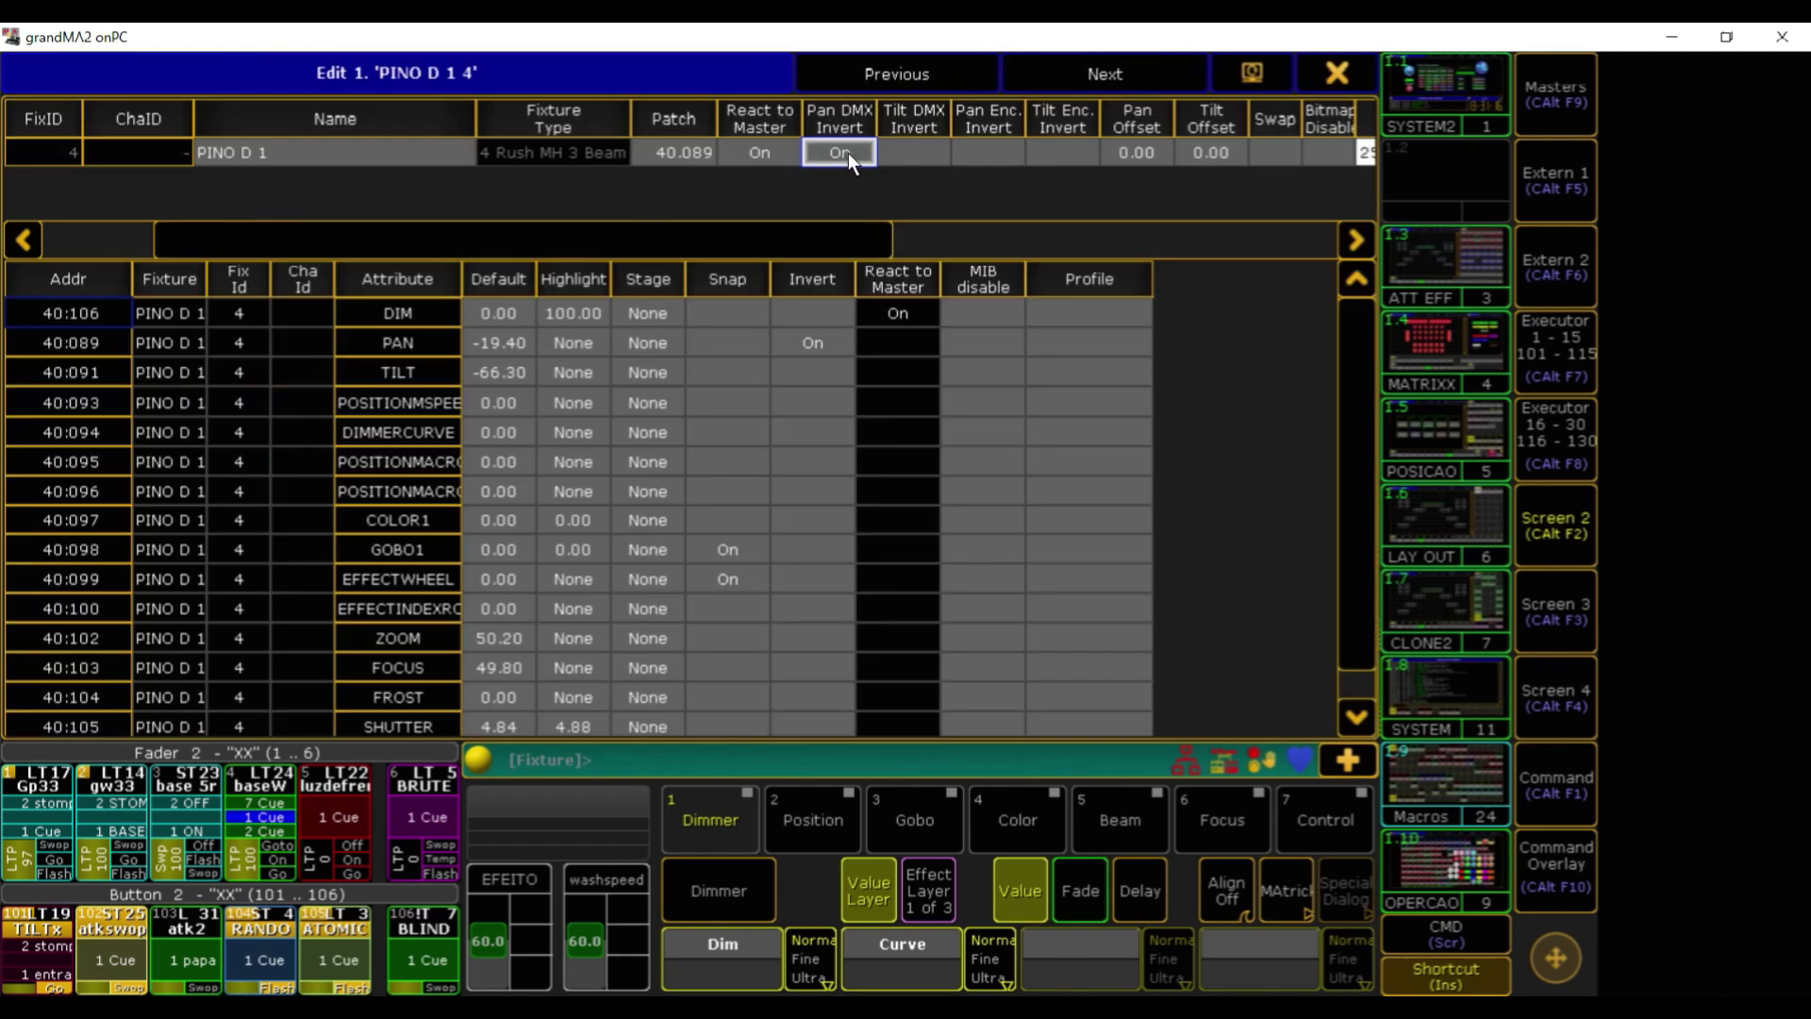
{"action": "left_click", "coordinate": [1330, 73]}
{"action": "left_click", "coordinate": [416, 242]}
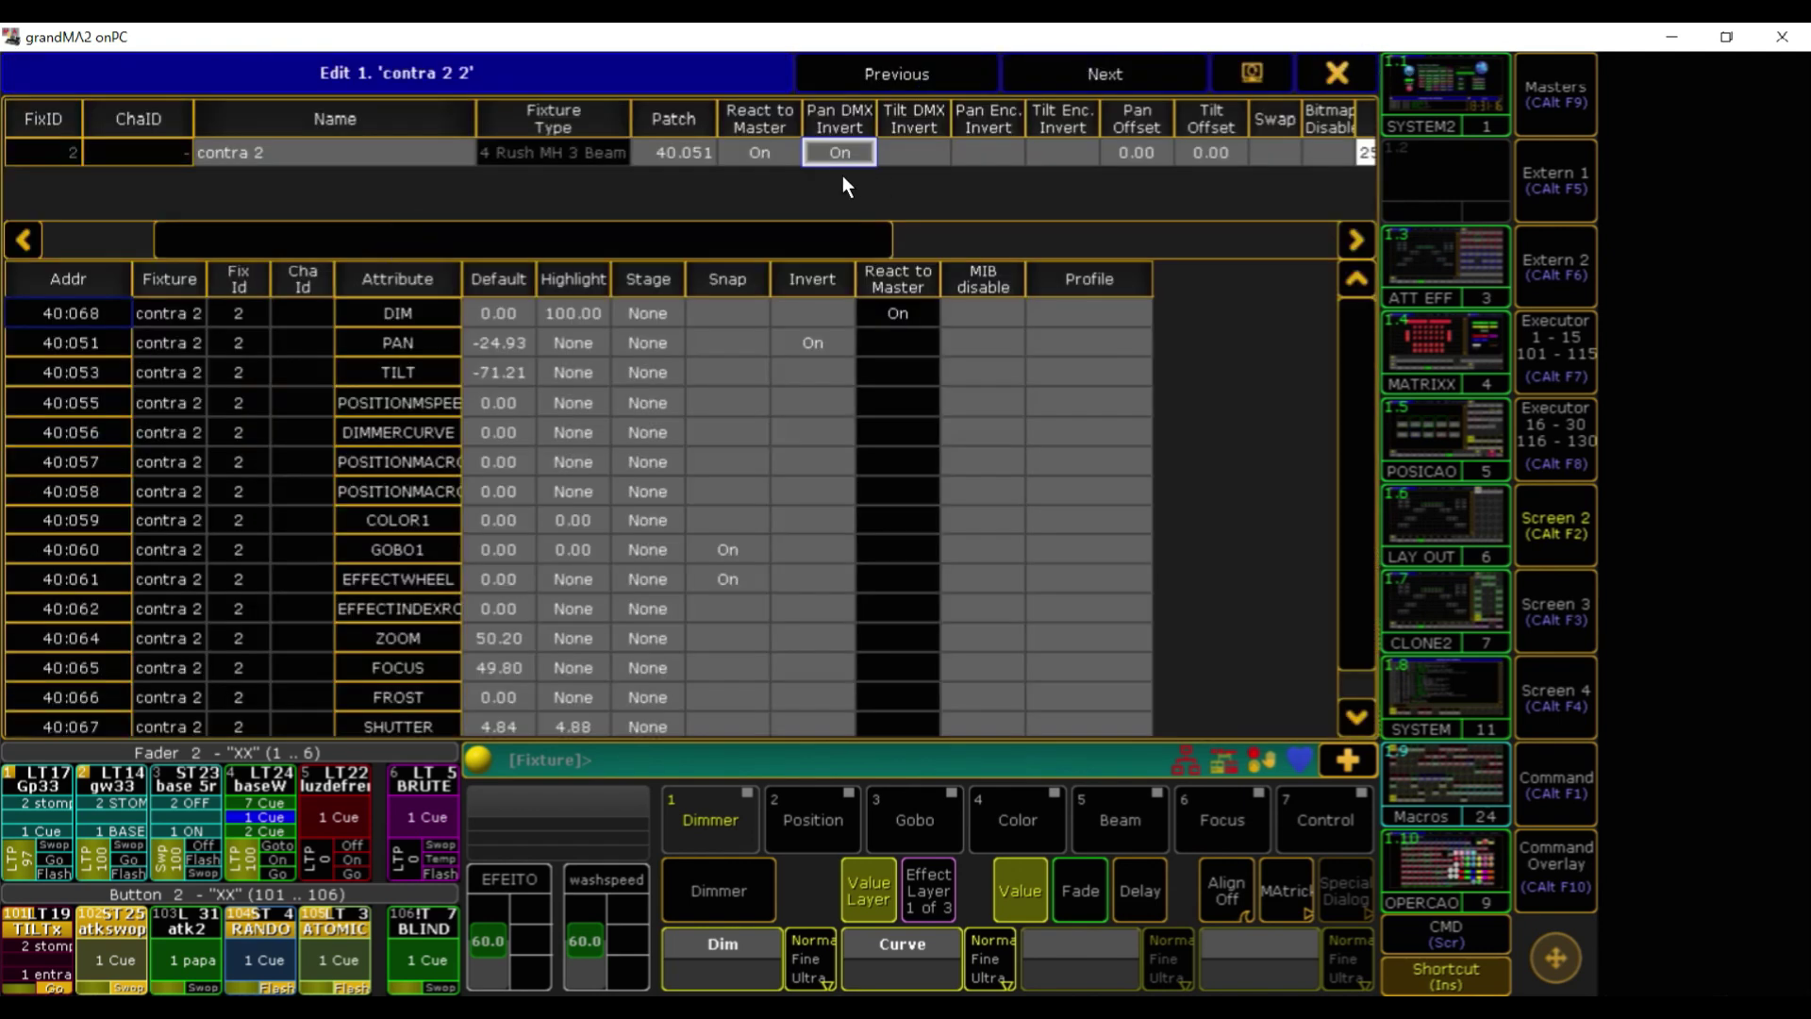
{"action": "left_click", "coordinate": [1330, 81]}
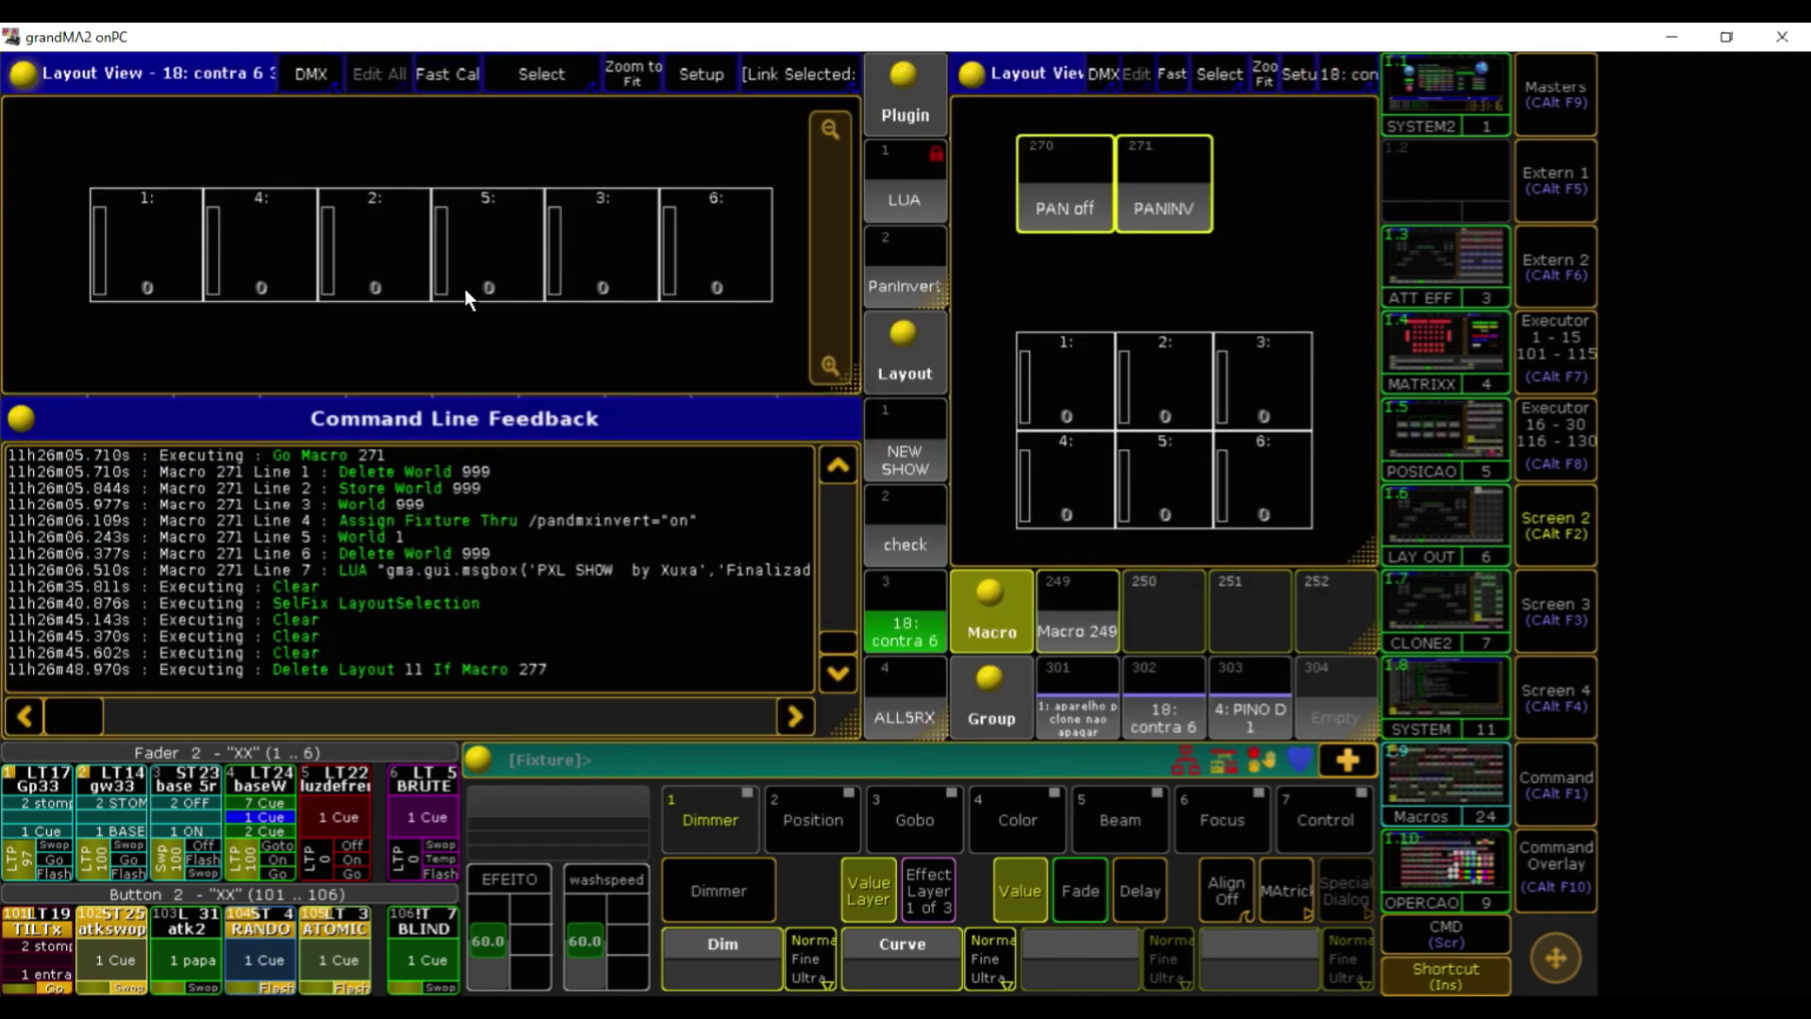
{"action": "left_click", "coordinate": [774, 236]}
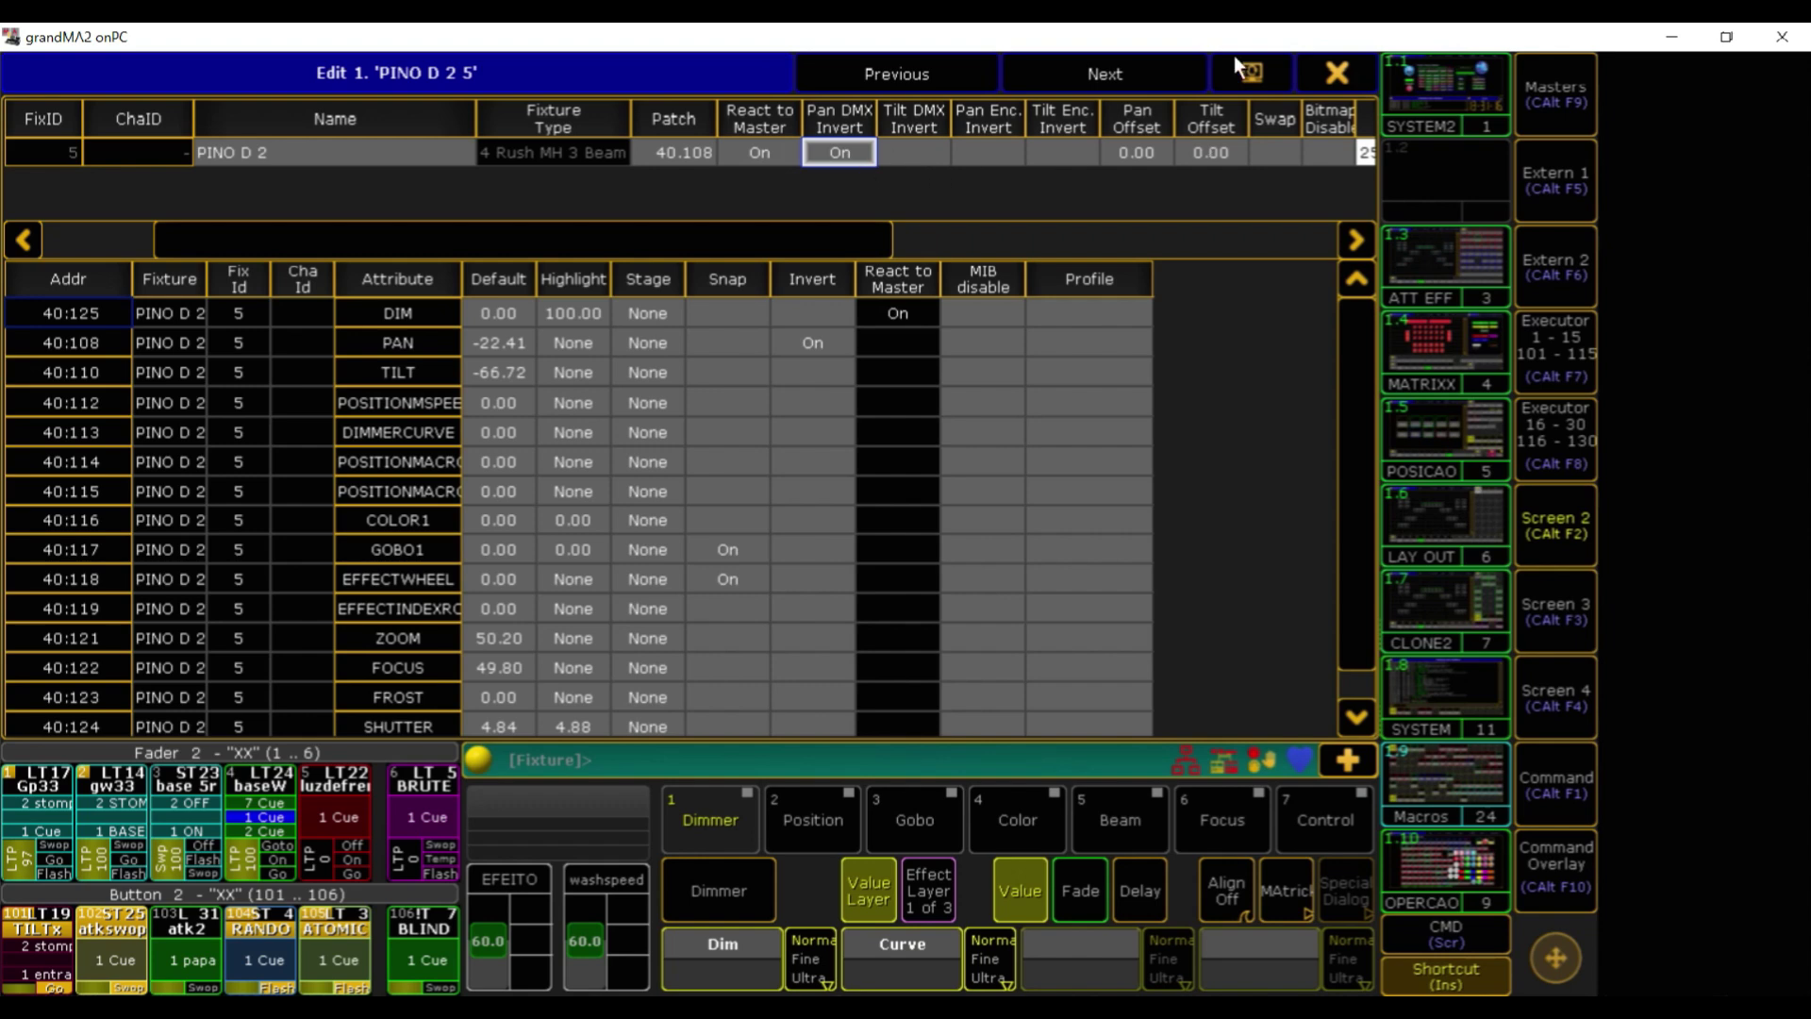
{"action": "left_click", "coordinate": [1338, 74]}
Select all six fixtures in the layout and disable their pan DMX invert with the PAN off macro
{"action": "left_click_drag", "start_coordinate": [43, 151], "coordinate": [796, 349]}
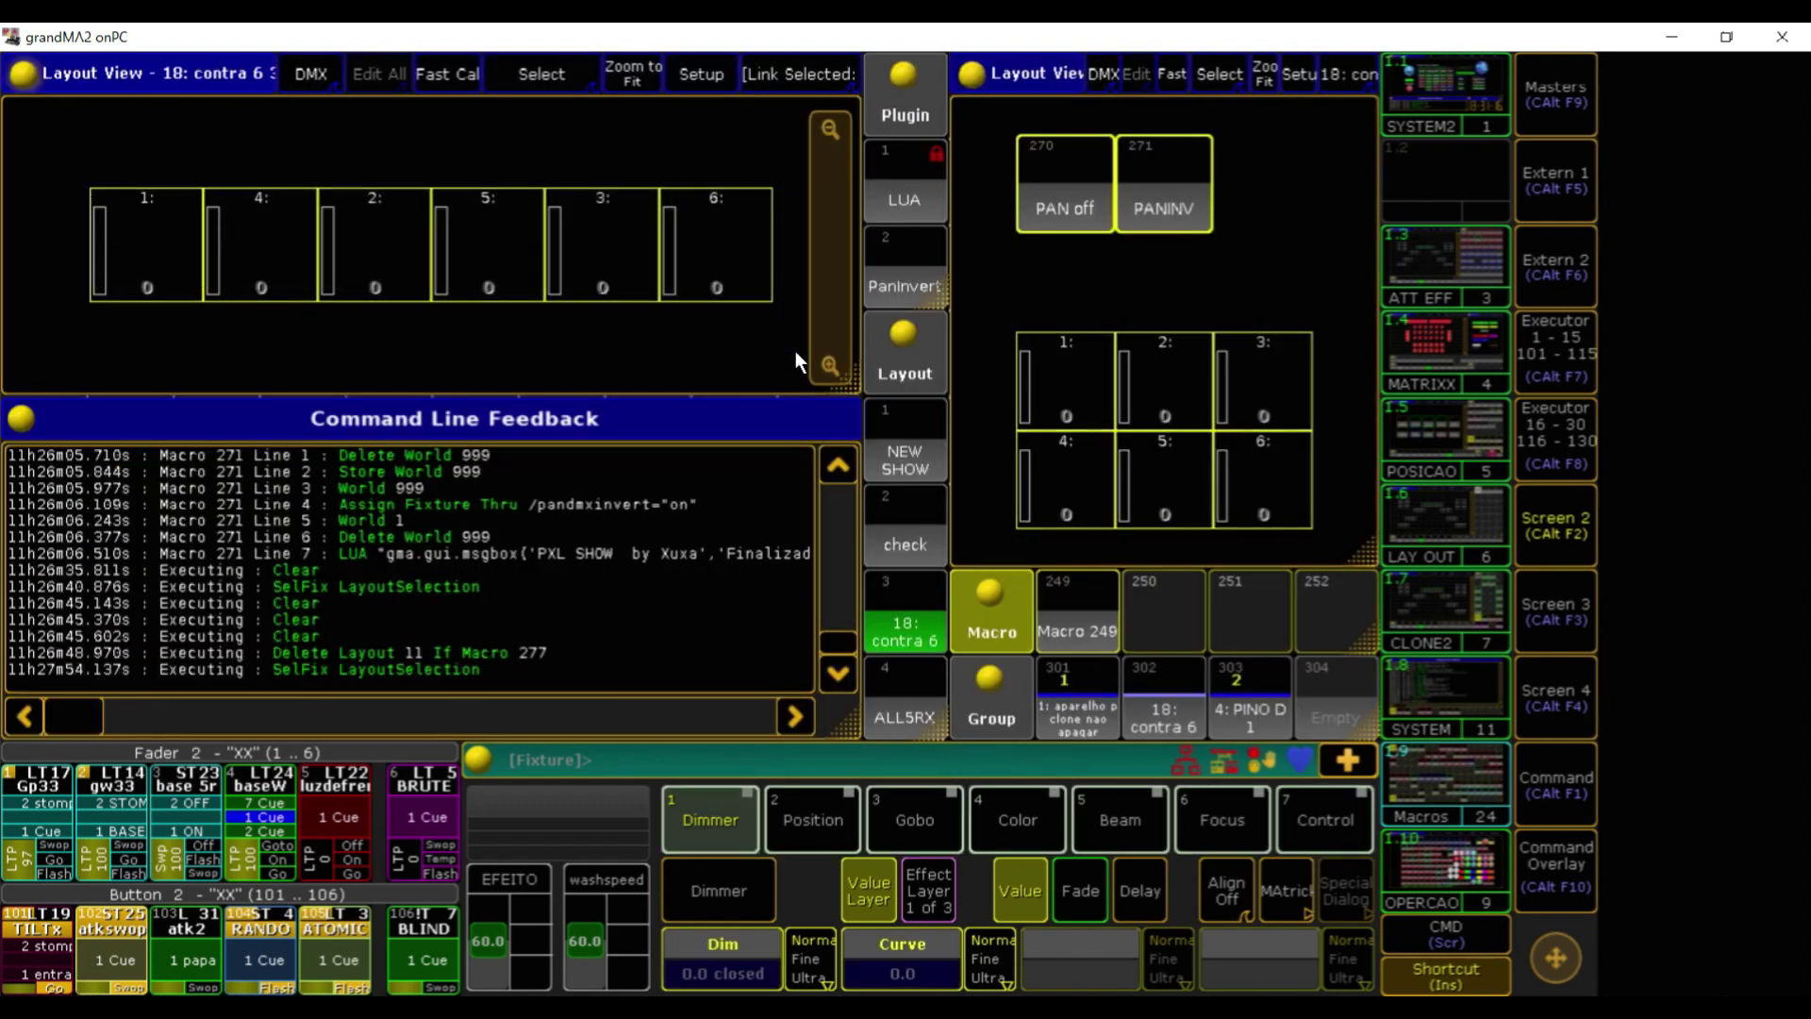
{"action": "left_click", "coordinate": [1048, 202]}
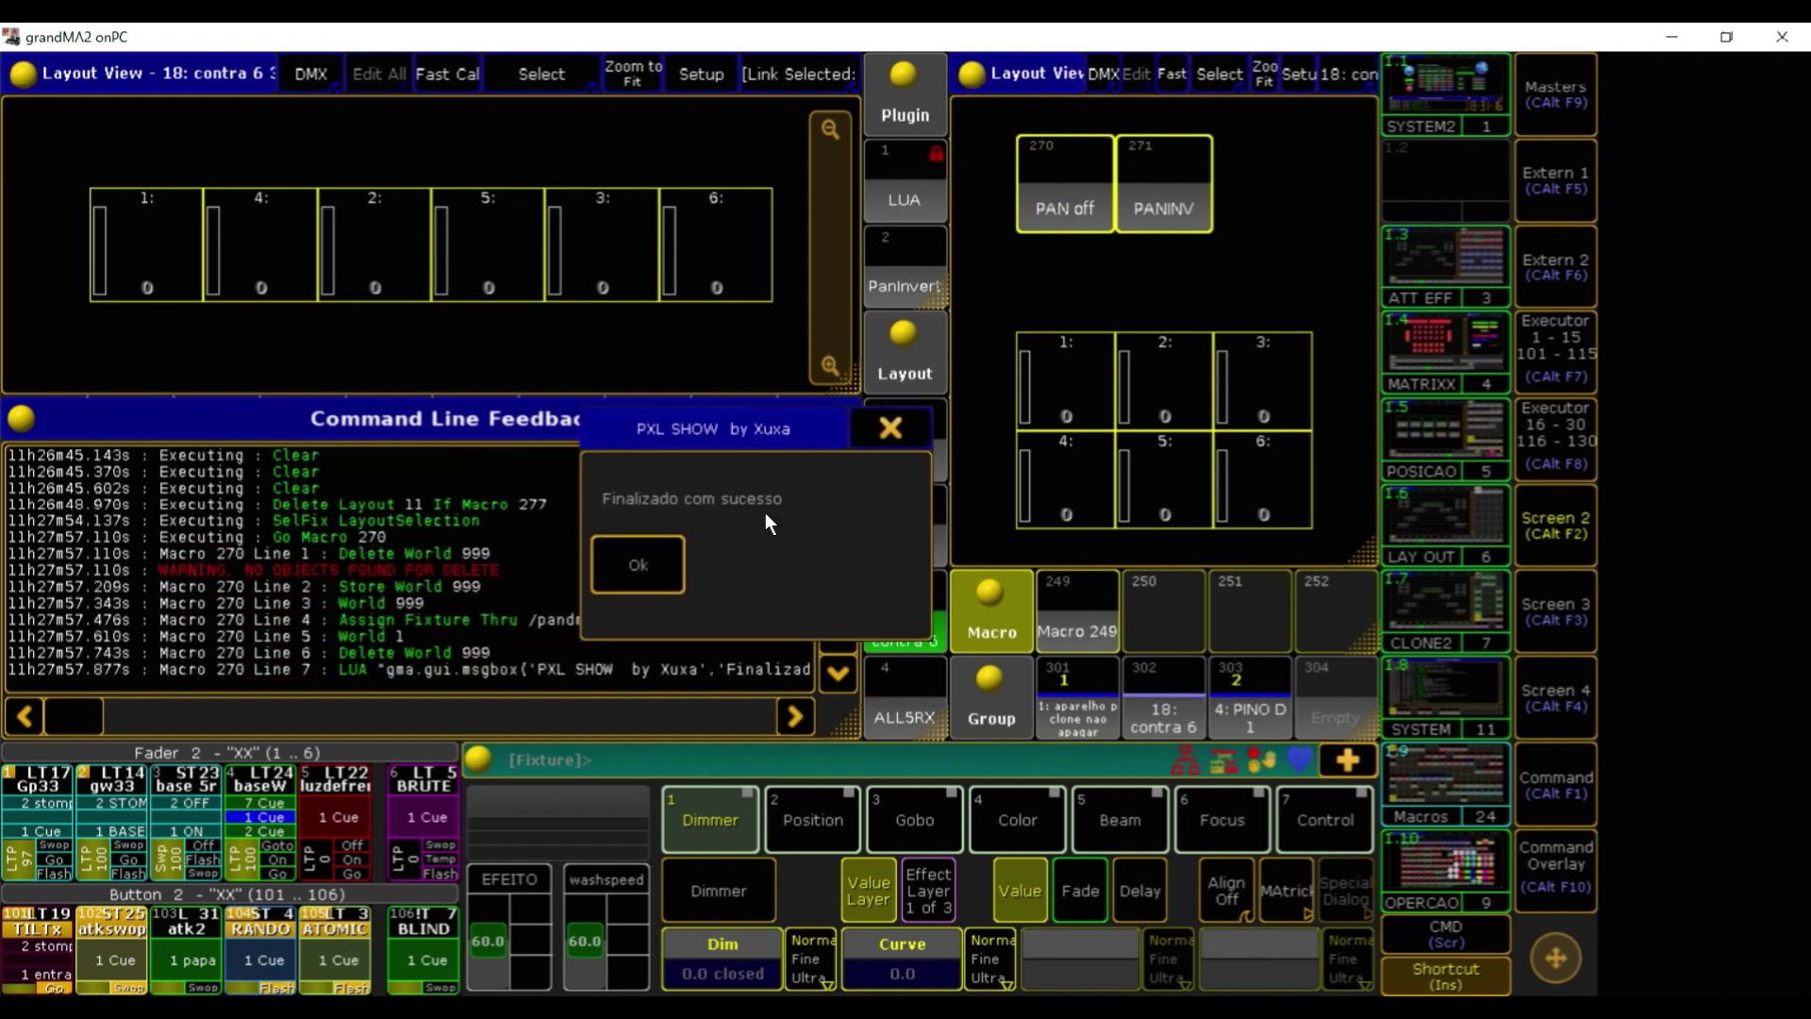
{"action": "left_click", "coordinate": [638, 564]}
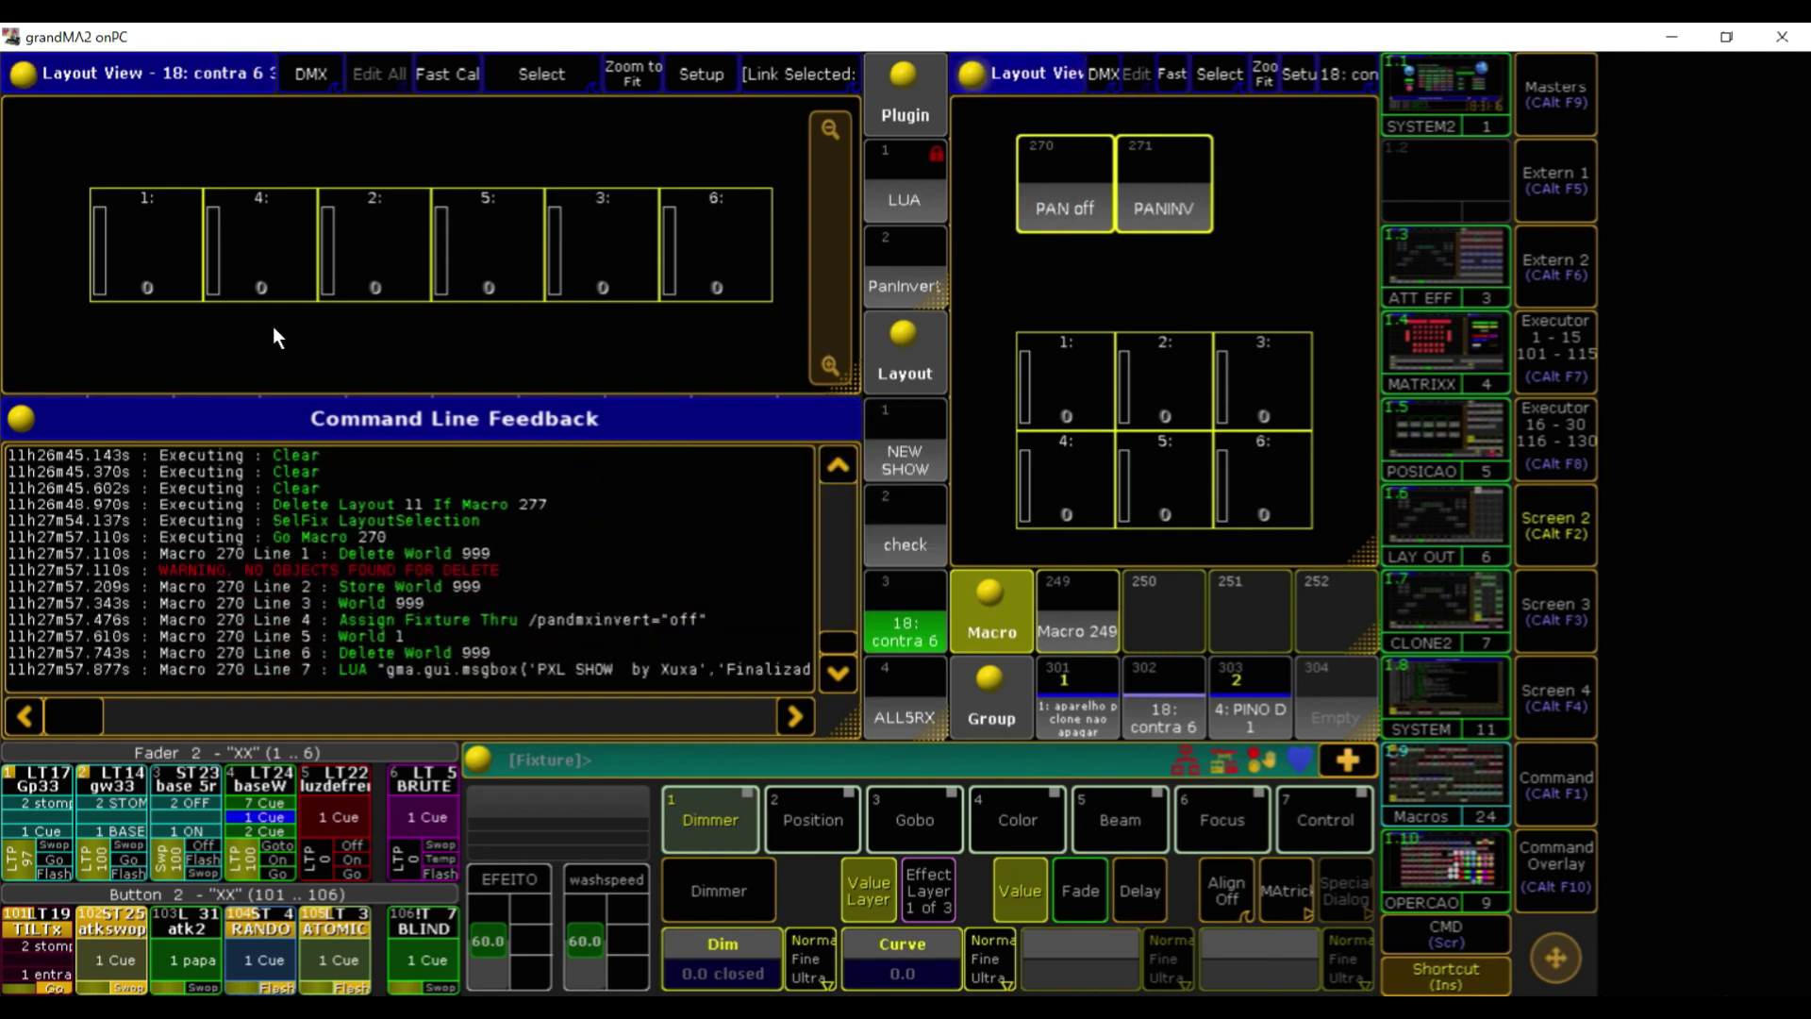
Check the Pan DMX Invert setting of fixtures 1, 4 and 5 after running the PAN off macro
{"action": "left_click", "coordinate": [162, 269]}
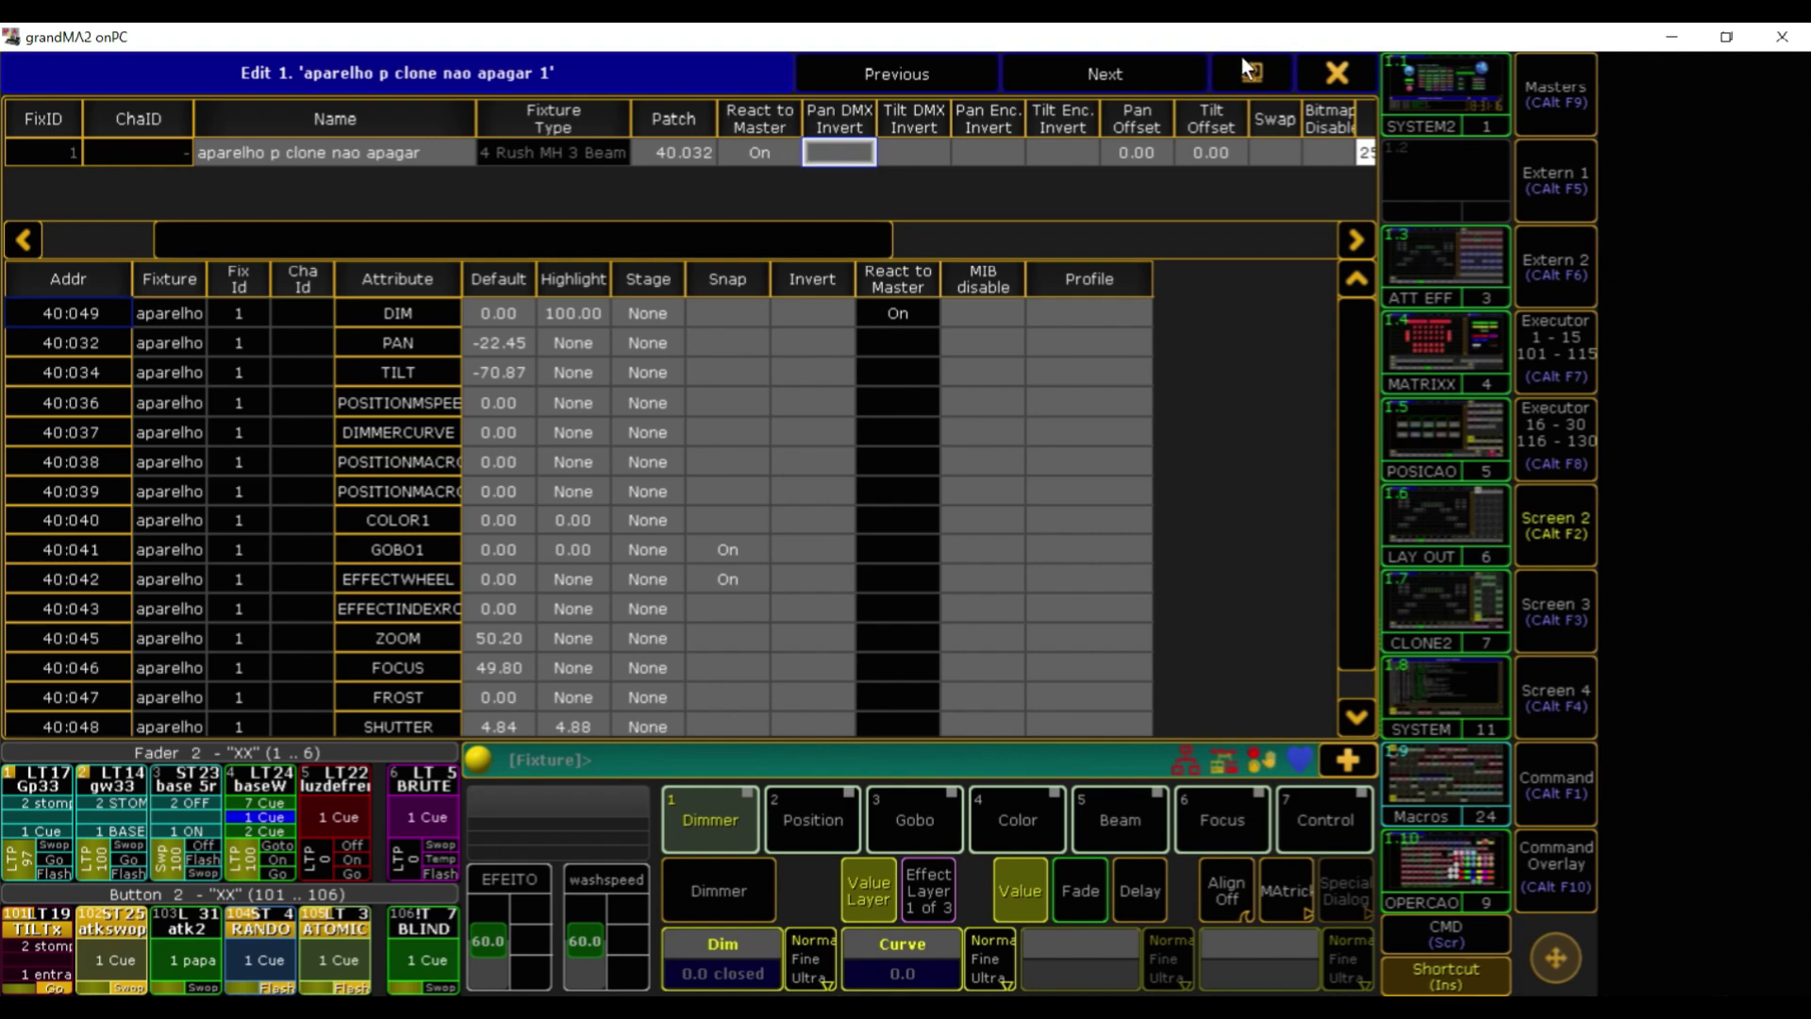
{"action": "left_click", "coordinate": [1320, 90]}
{"action": "left_click", "coordinate": [270, 223]}
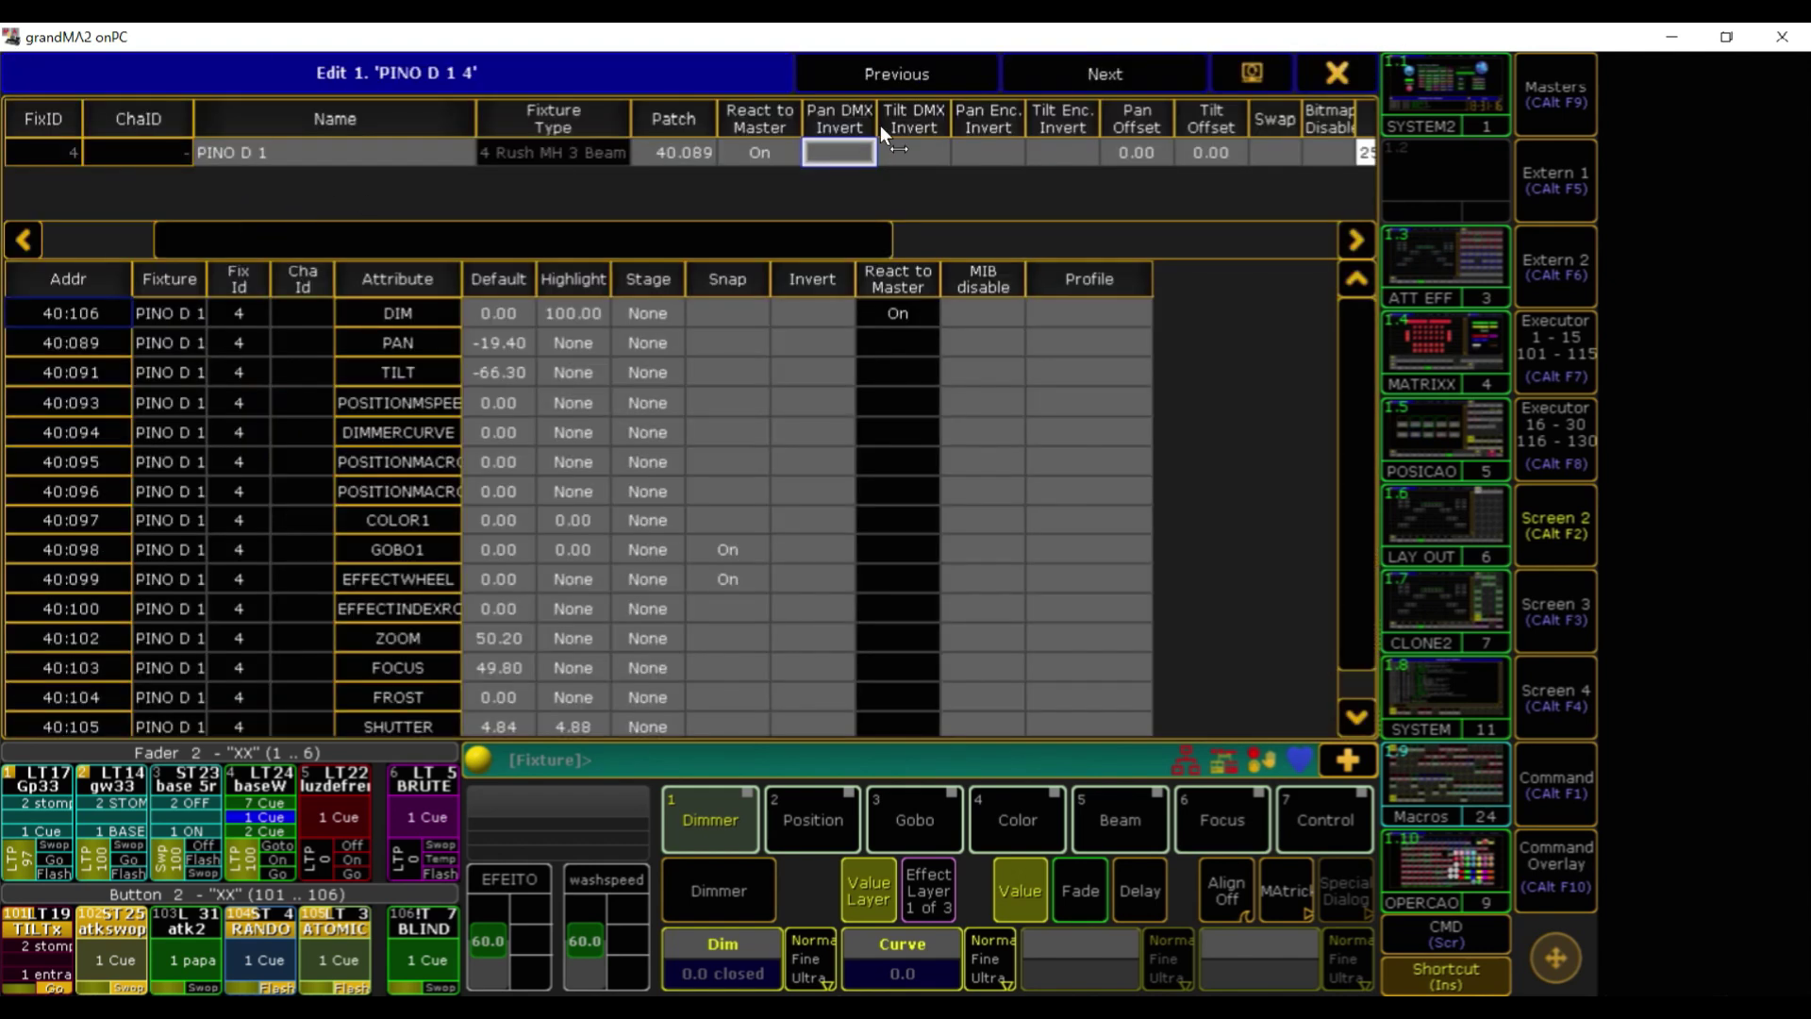
{"action": "left_click", "coordinate": [1337, 73]}
{"action": "left_click", "coordinate": [472, 257]}
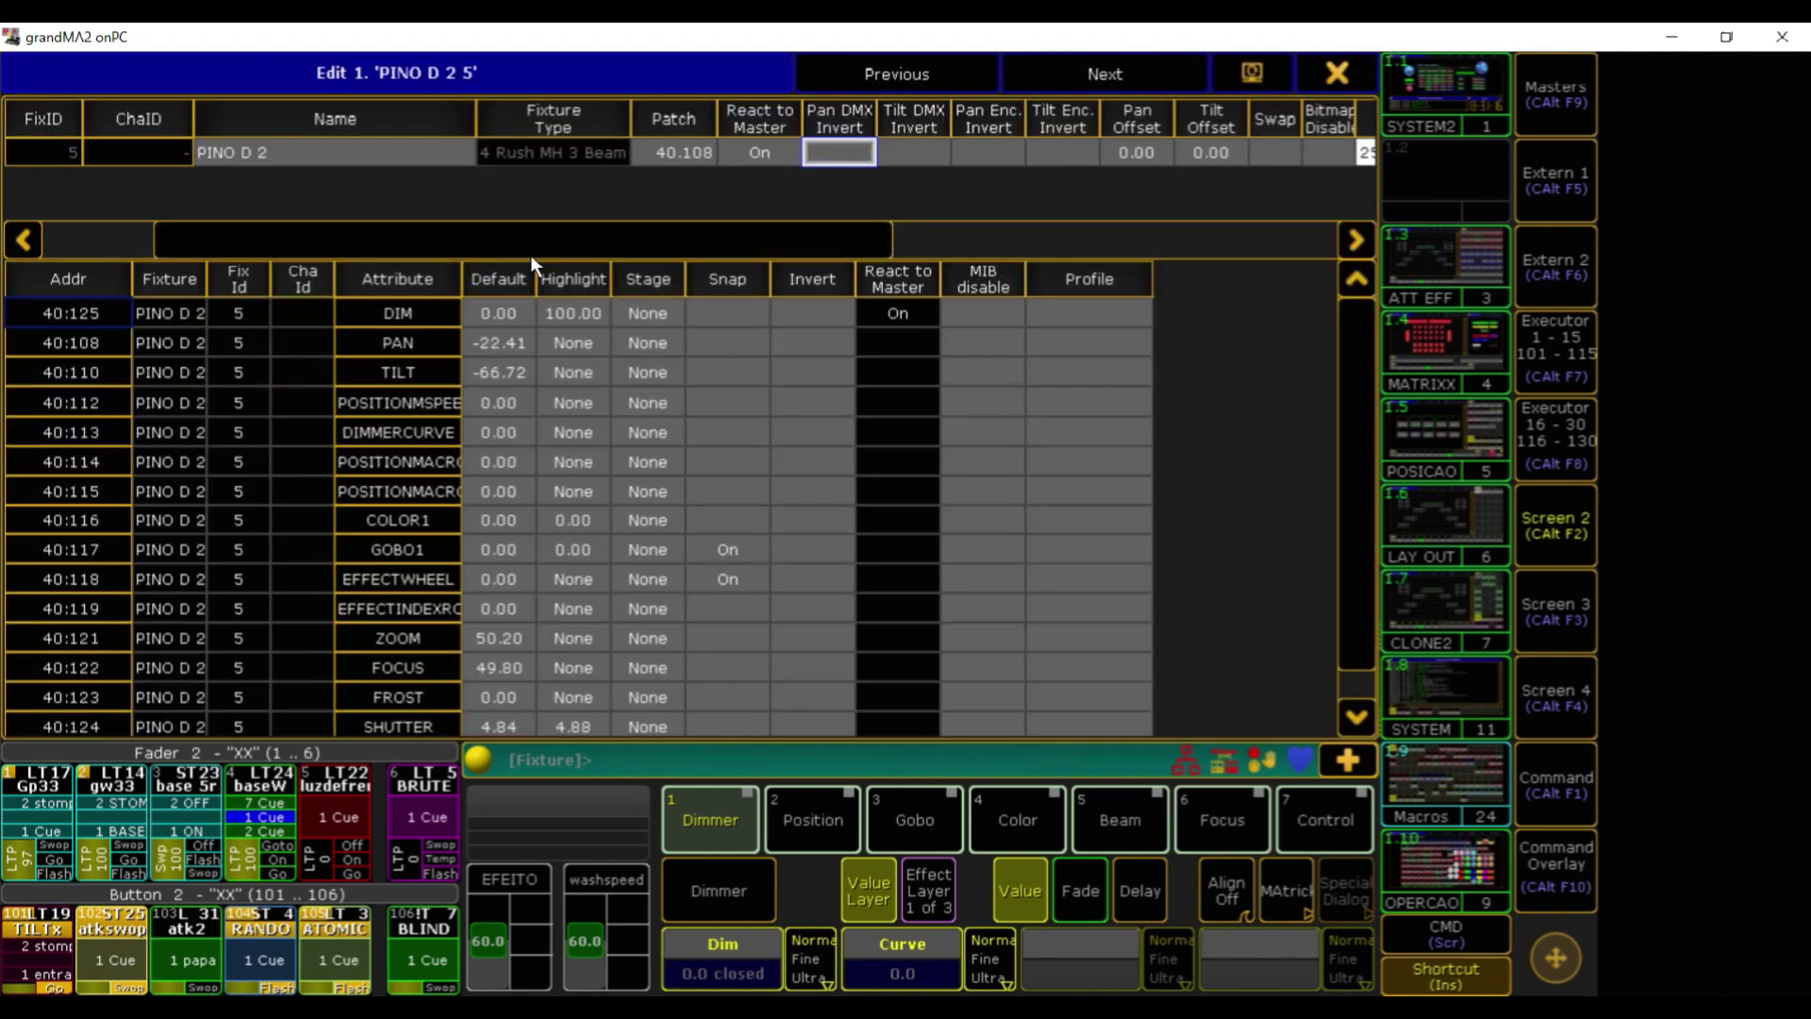
{"action": "left_click", "coordinate": [1366, 88]}
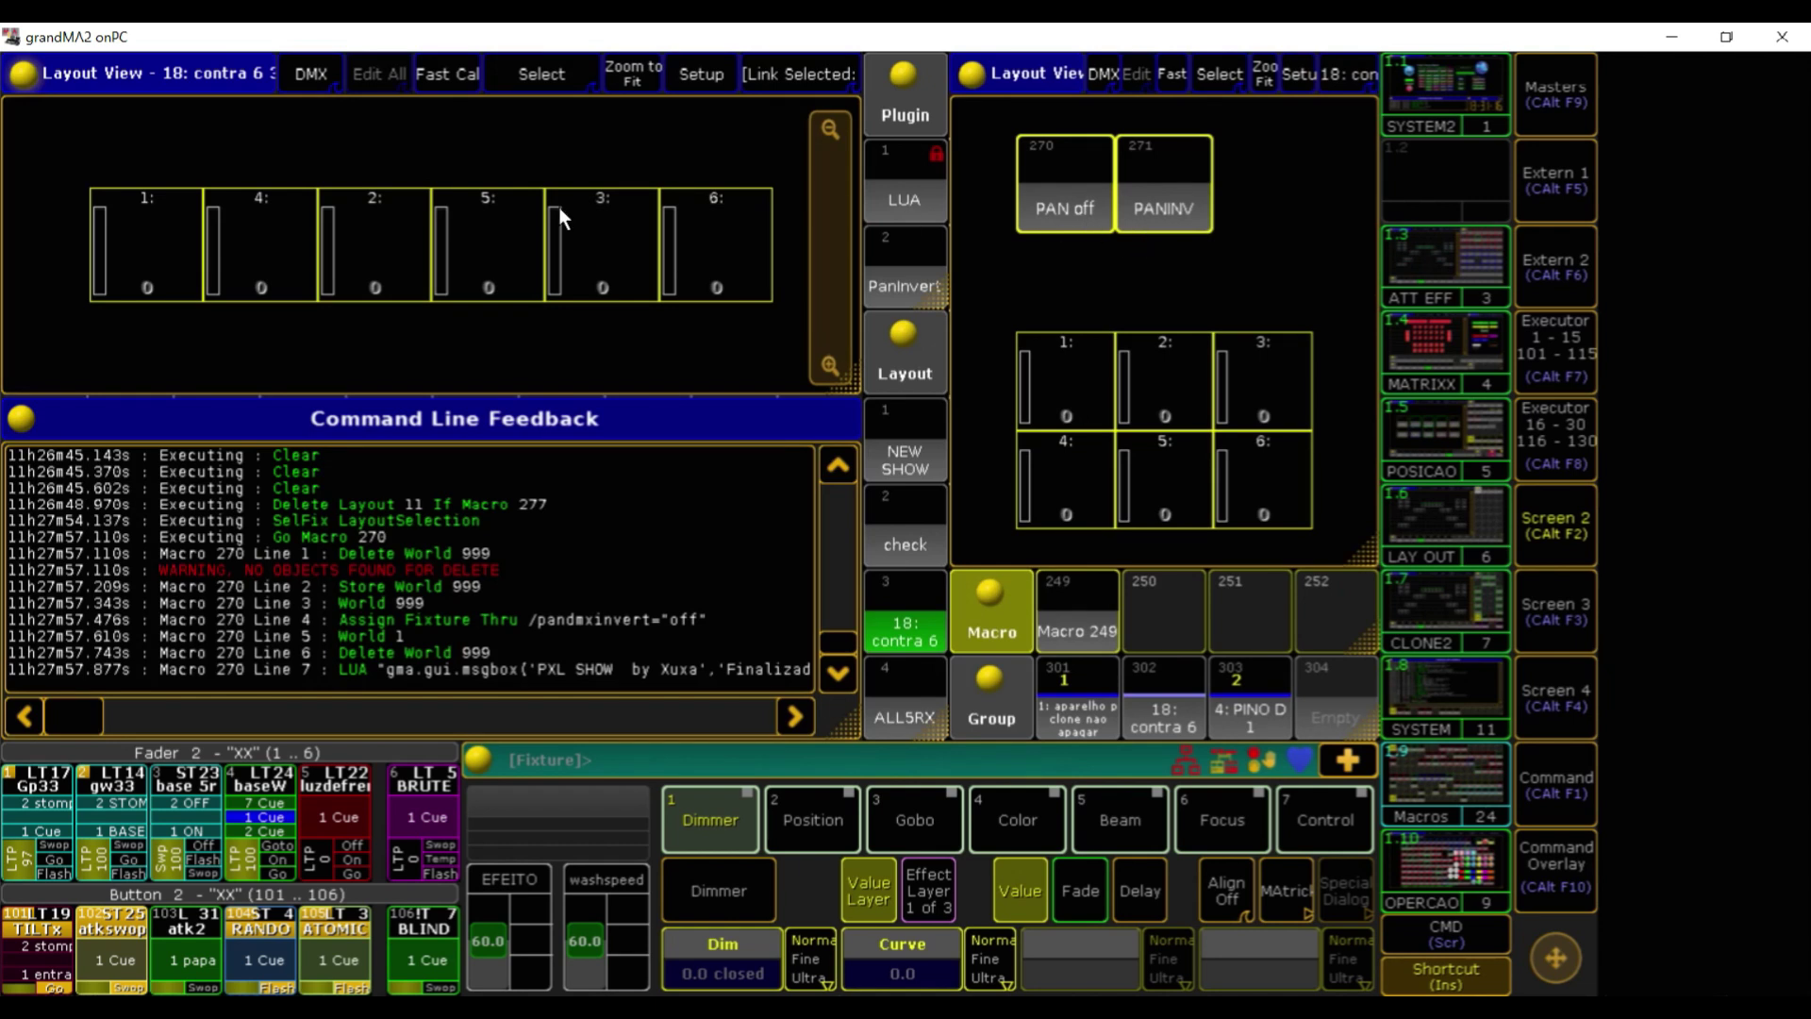
Enable pan DMX invert on the selected fixtures with the PANINV macro, and shrink the Command Line Feedback window to a single line
{"action": "left_click", "coordinate": [1185, 186]}
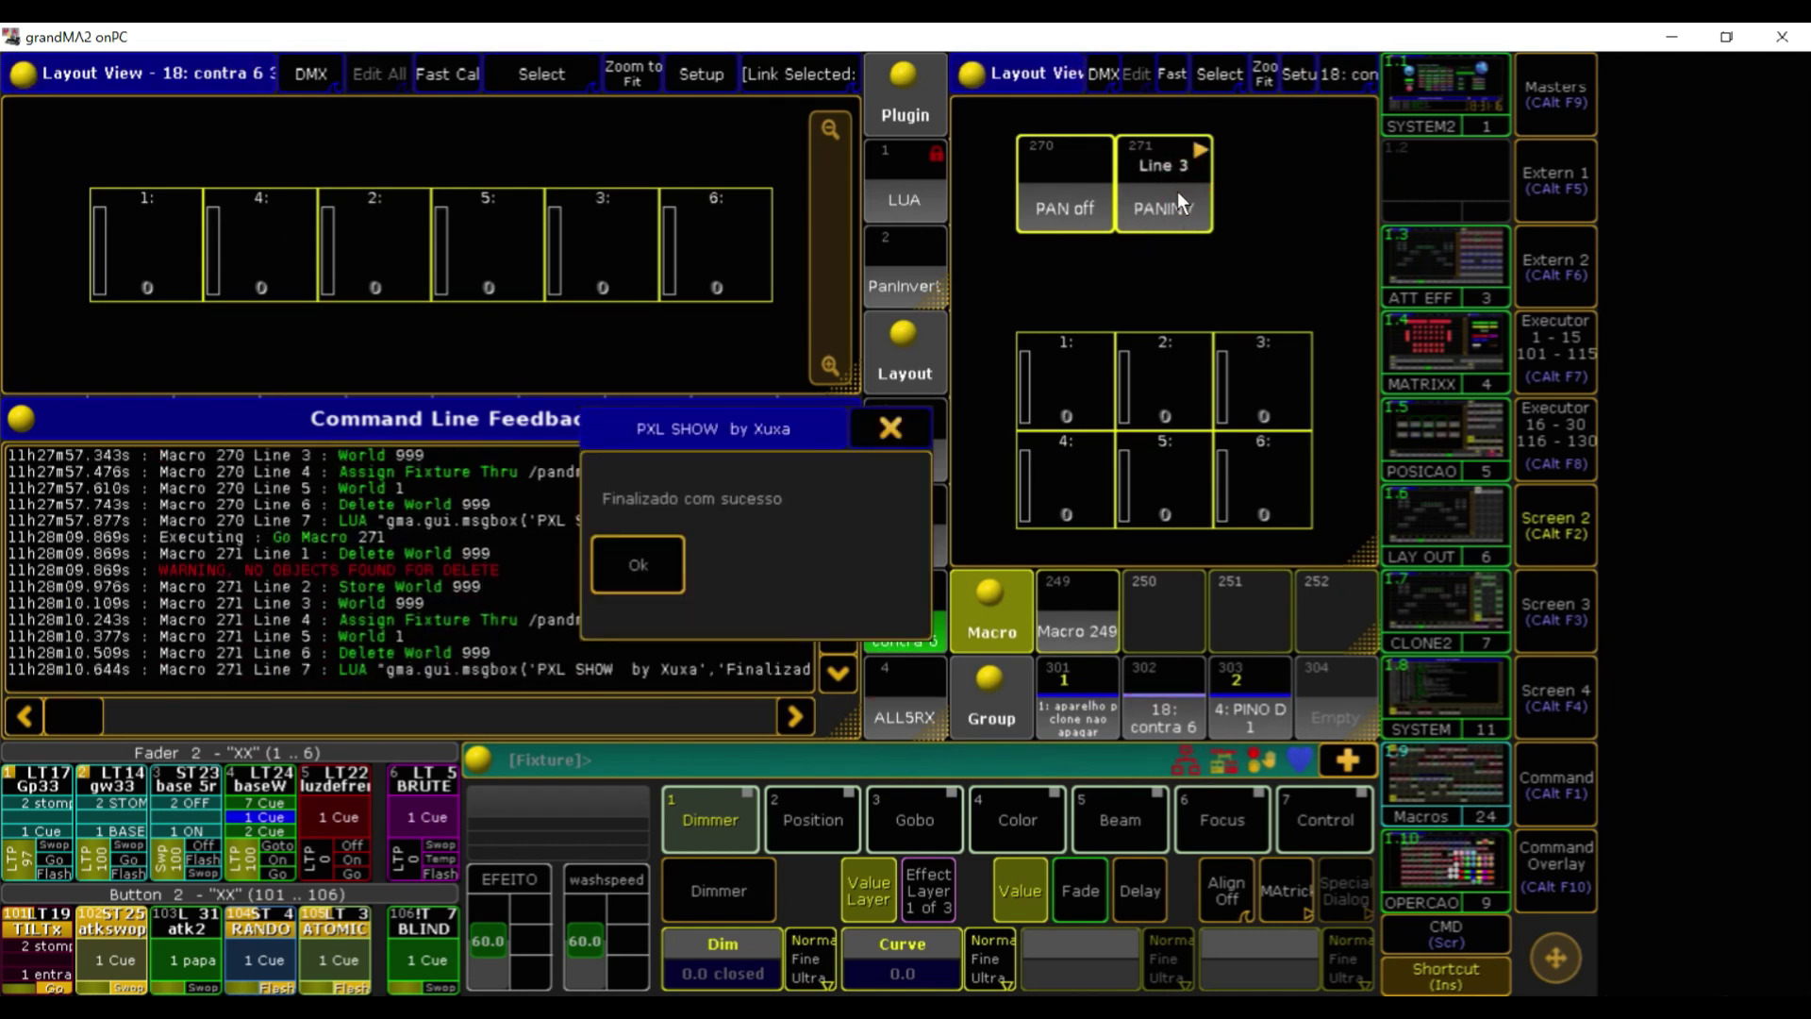
{"action": "left_click", "coordinate": [637, 564]}
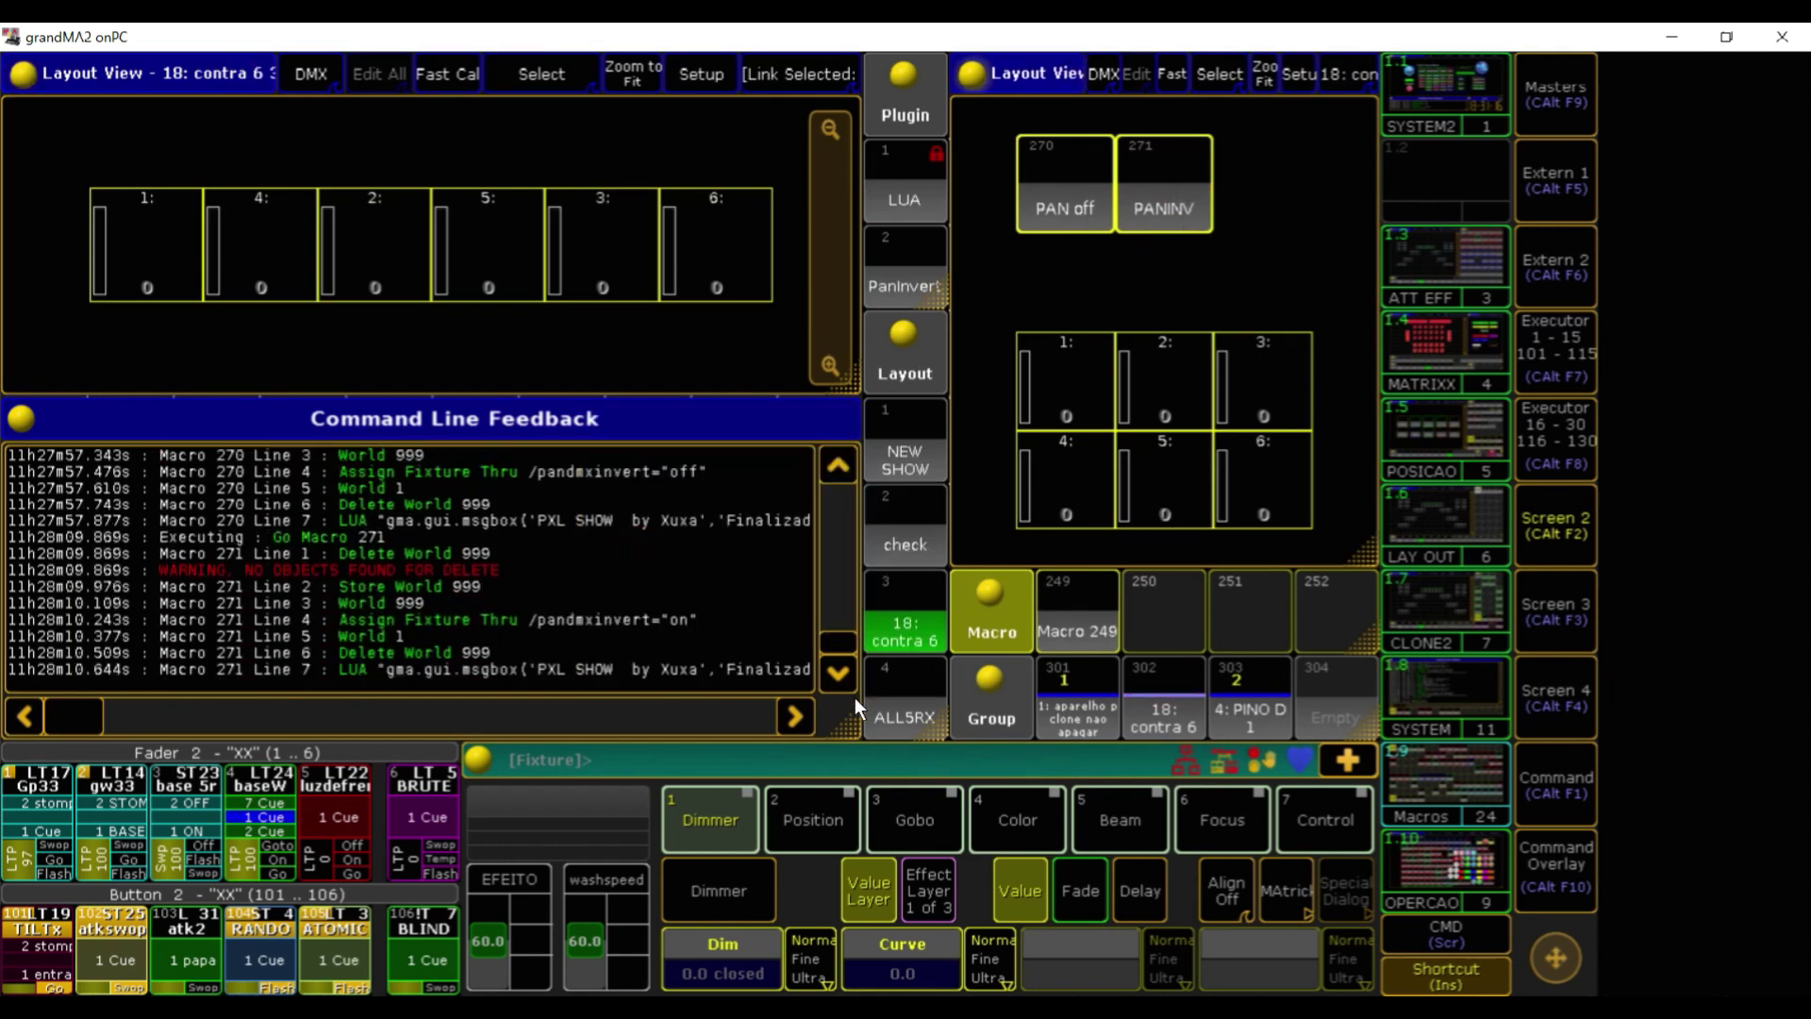
{"action": "left_click_drag", "start_coordinate": [854, 698], "coordinate": [676, 691]}
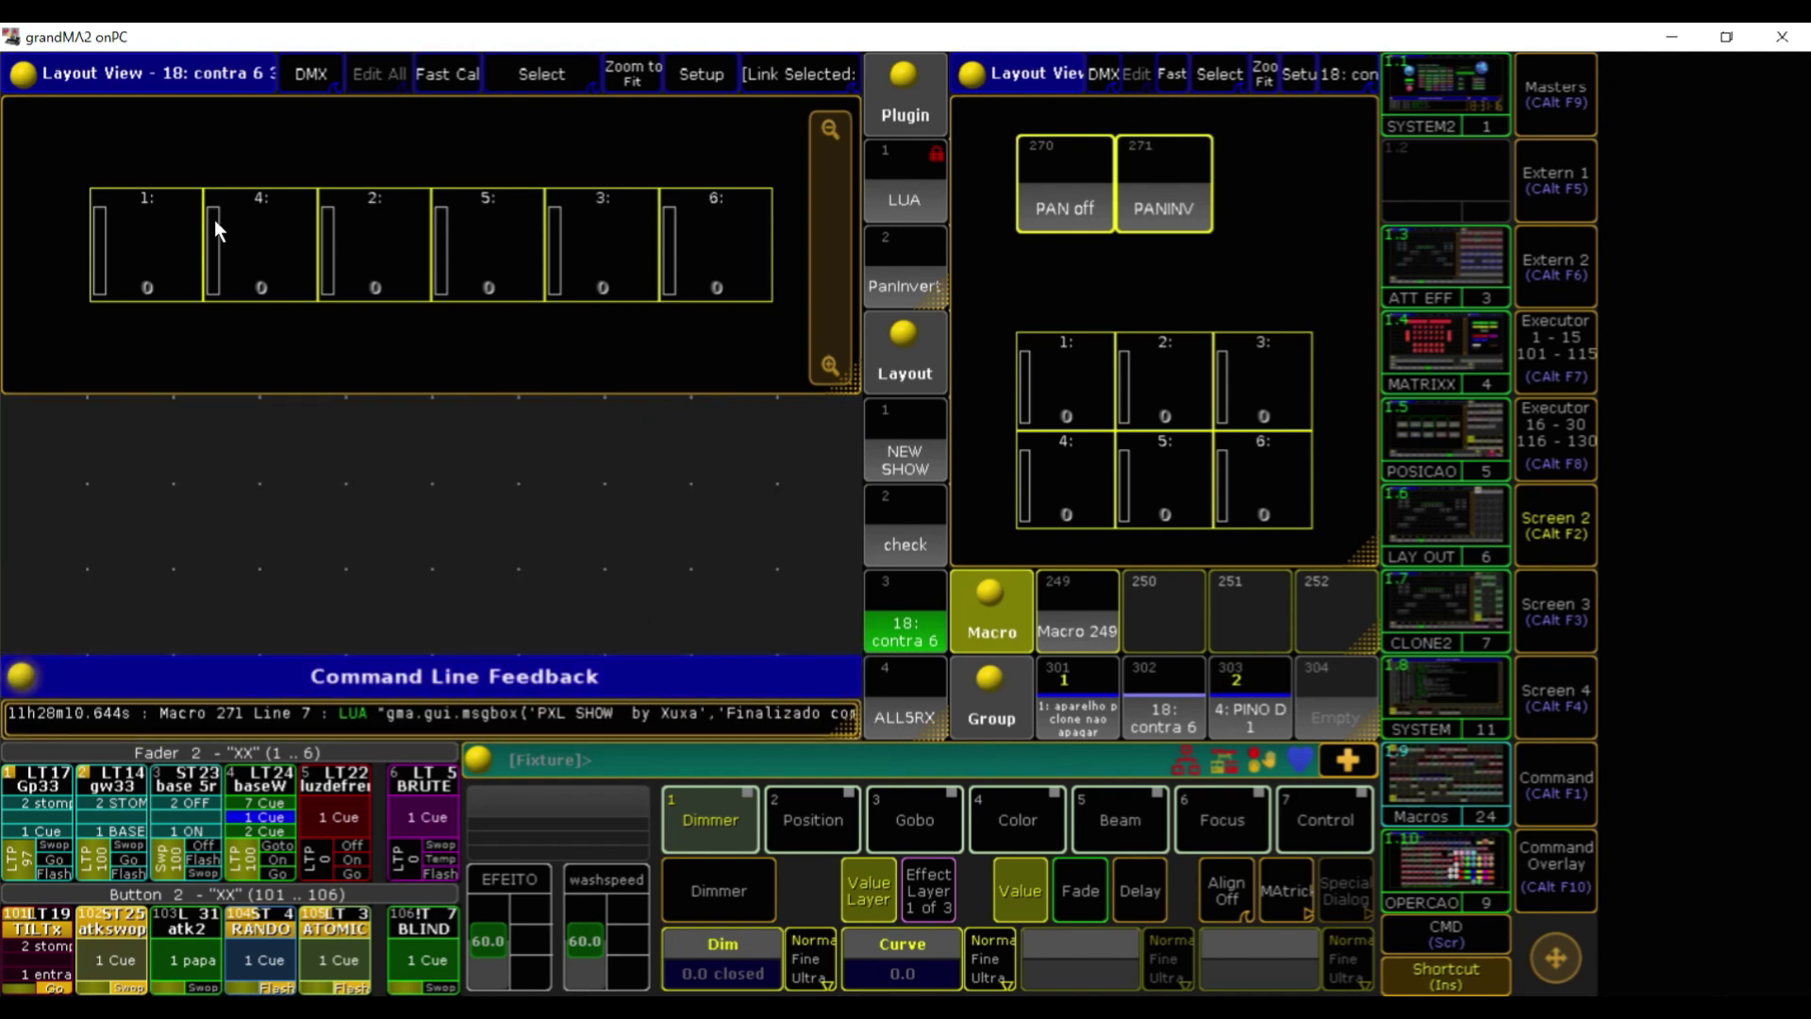
Check the Pan DMX Invert setting of fixtures 1, 4 and 5 after running the PANINV macro
{"action": "left_click", "coordinate": [141, 236]}
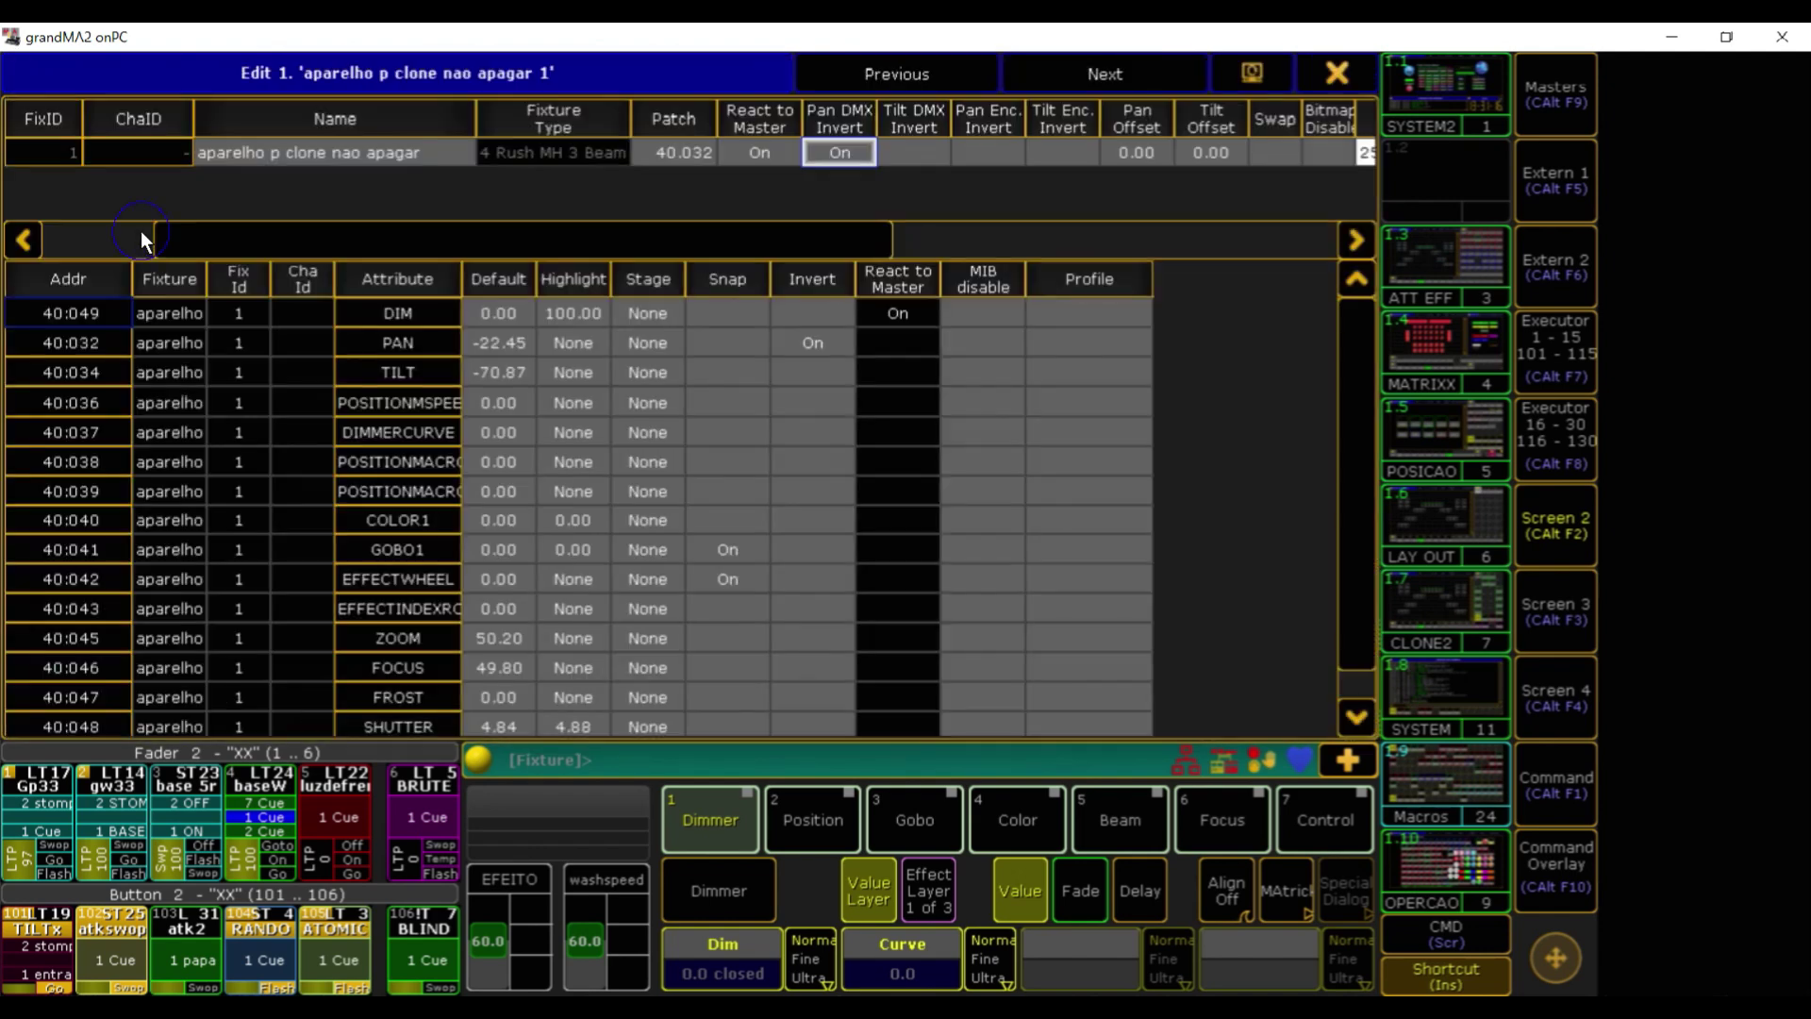
{"action": "left_click", "coordinate": [1337, 72]}
{"action": "left_click", "coordinate": [219, 242]}
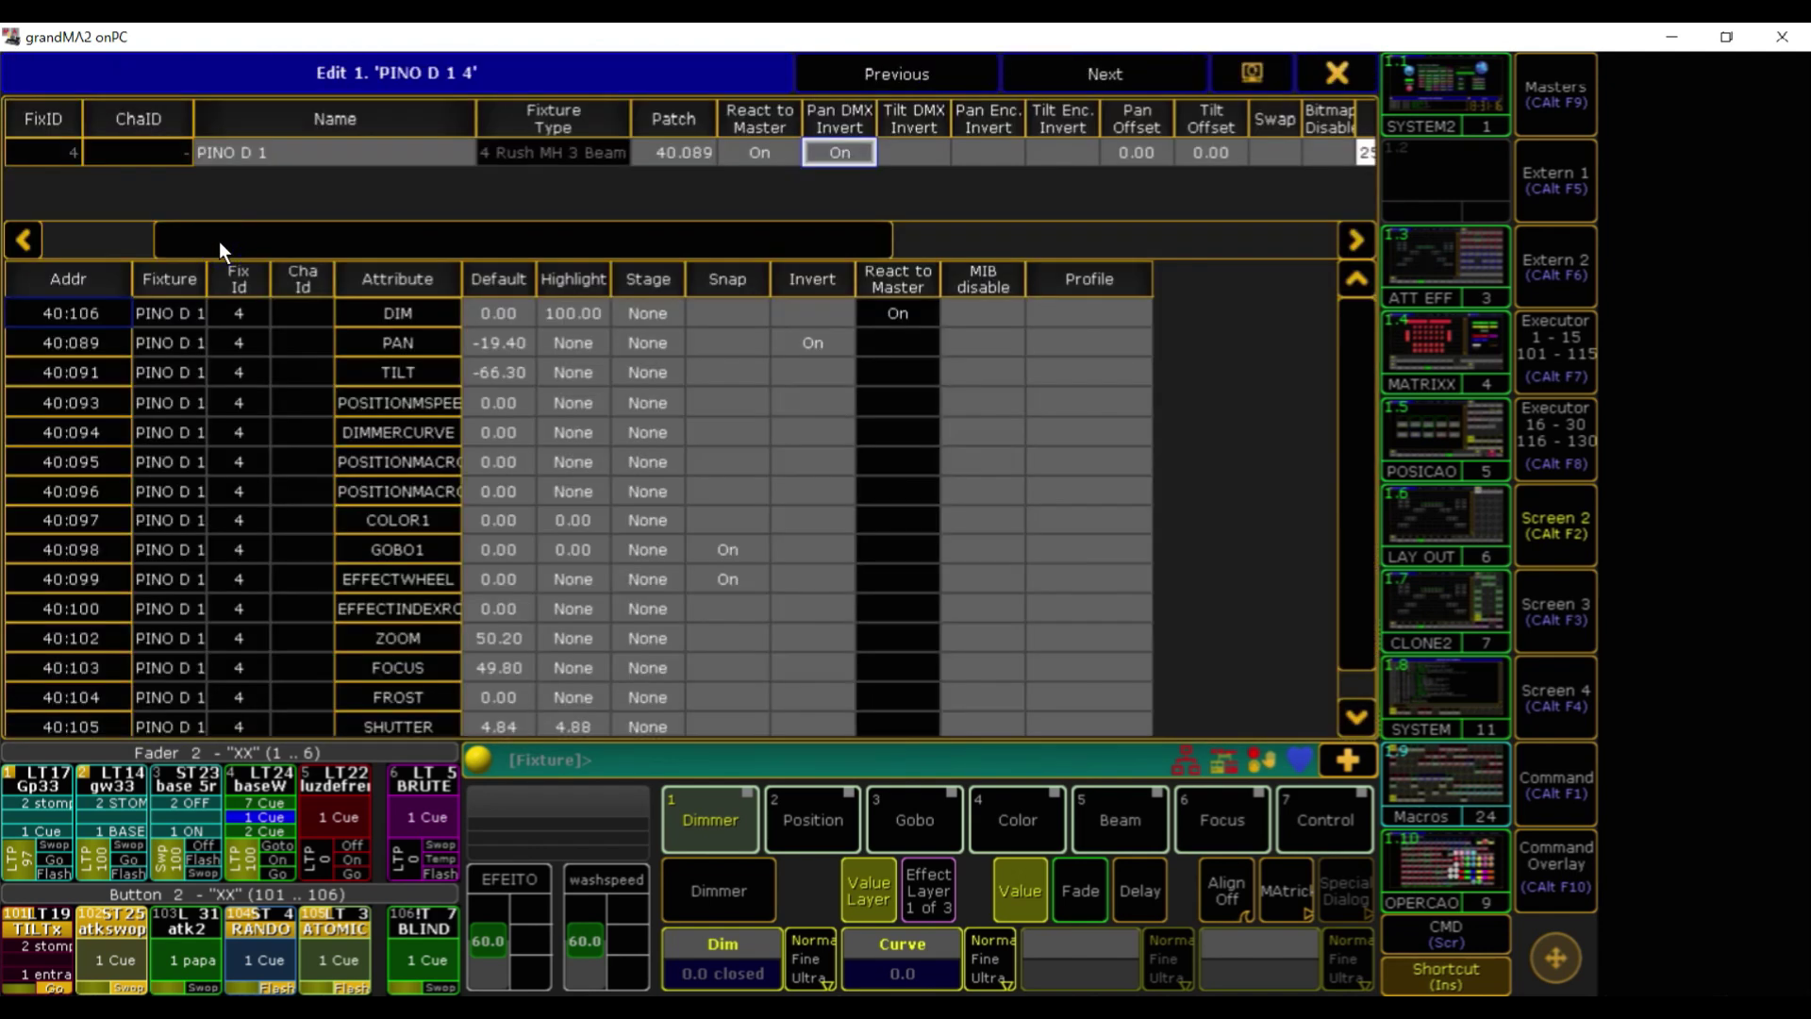
{"action": "left_click", "coordinate": [1349, 74]}
{"action": "left_click", "coordinate": [509, 226]}
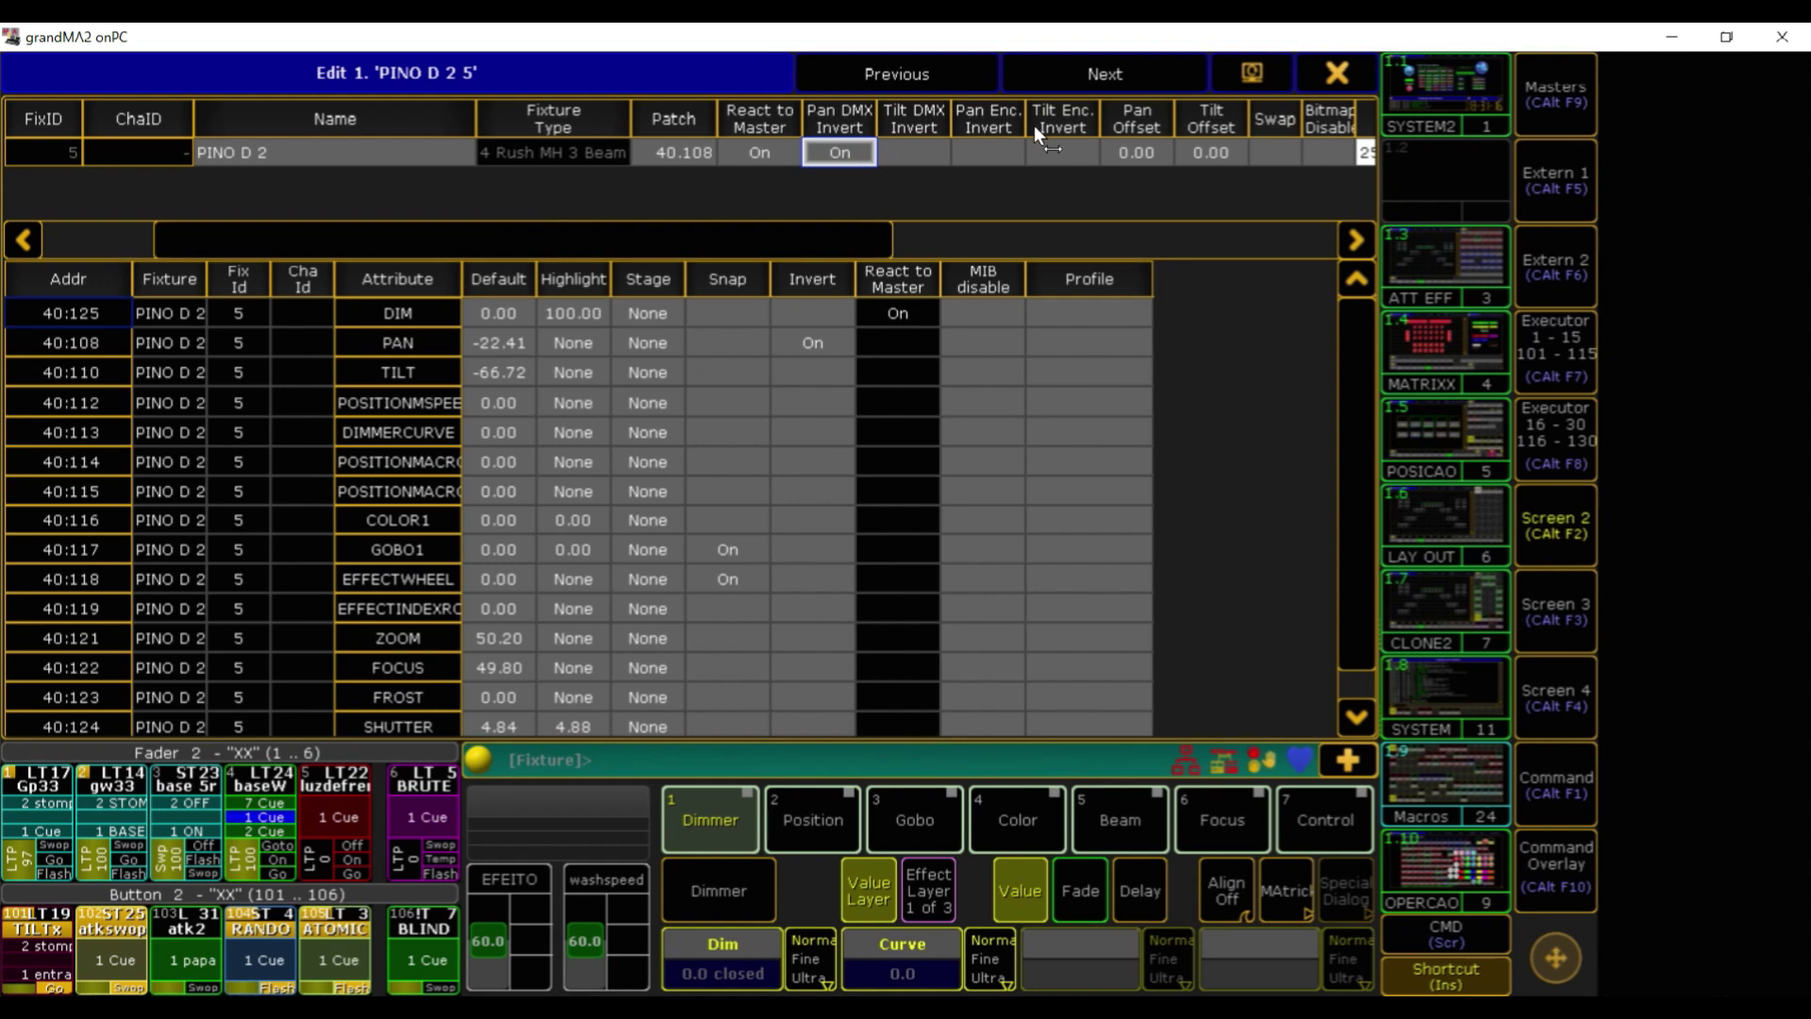
{"action": "left_click", "coordinate": [1338, 78]}
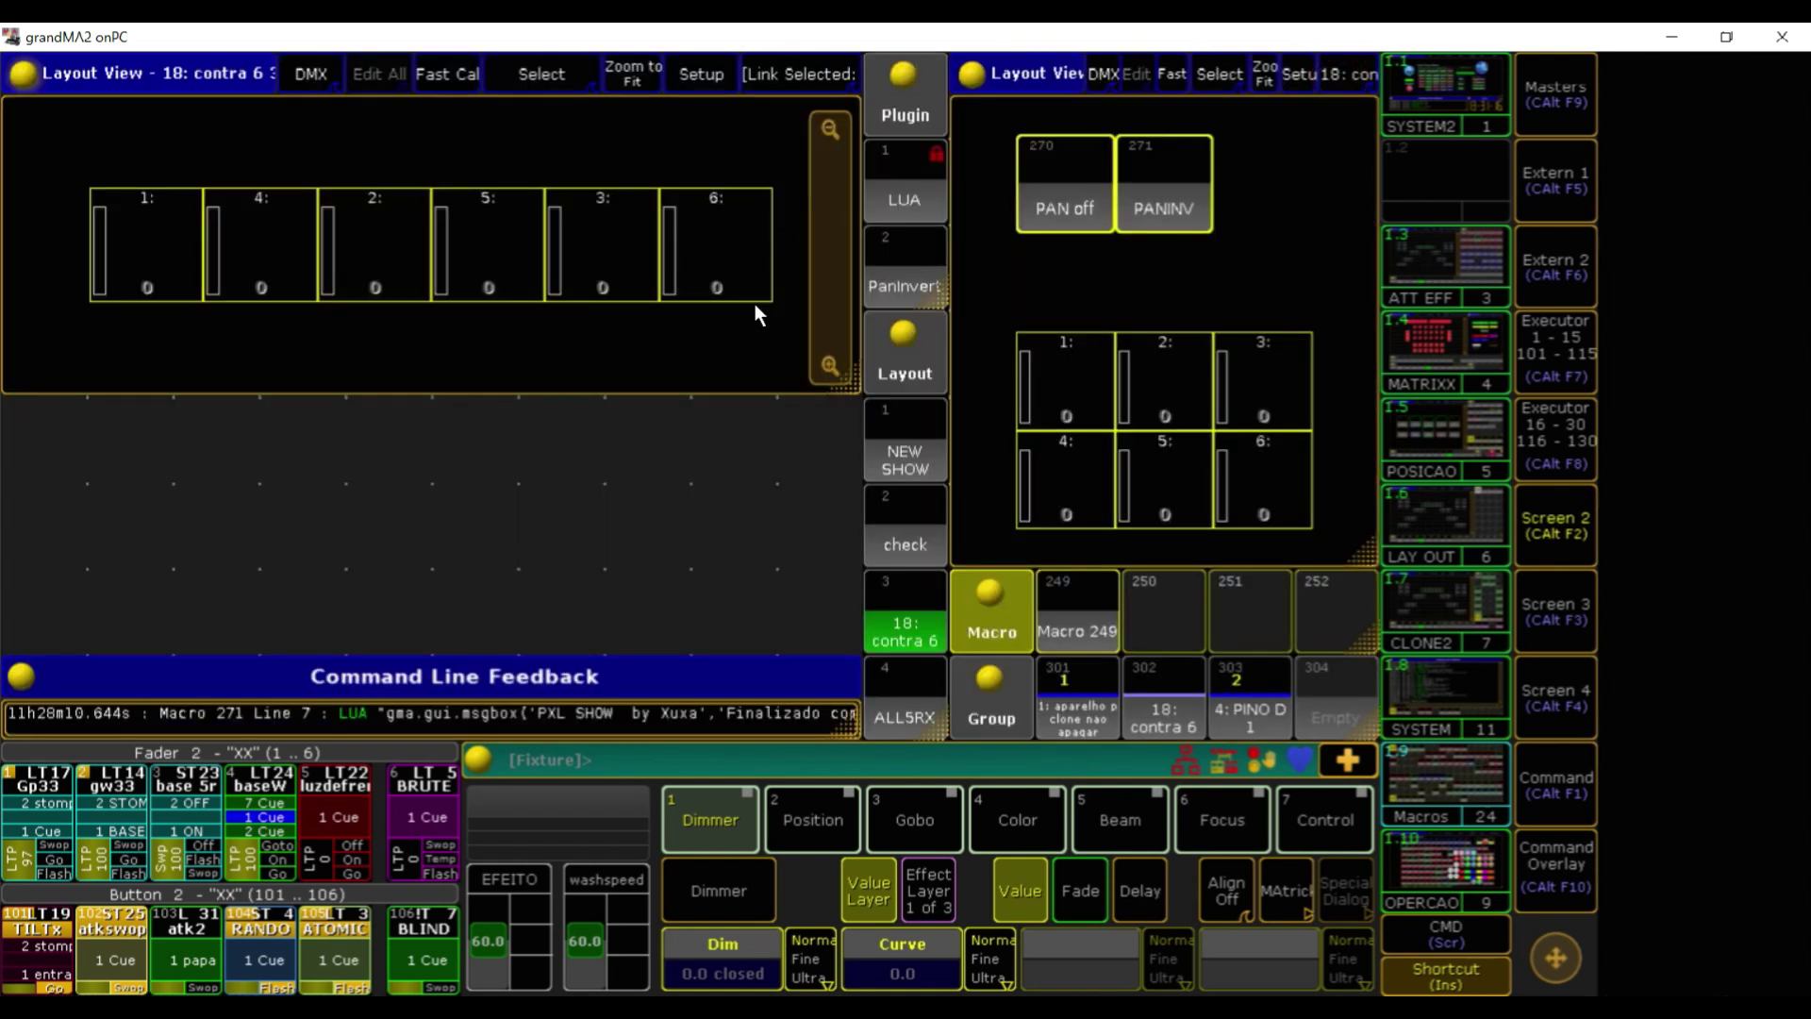
Clear and reselect all six fixtures in the layout, then inspect fixture 6's Pan DMX Invert setting
{"action": "key", "text": "BackSpace"}
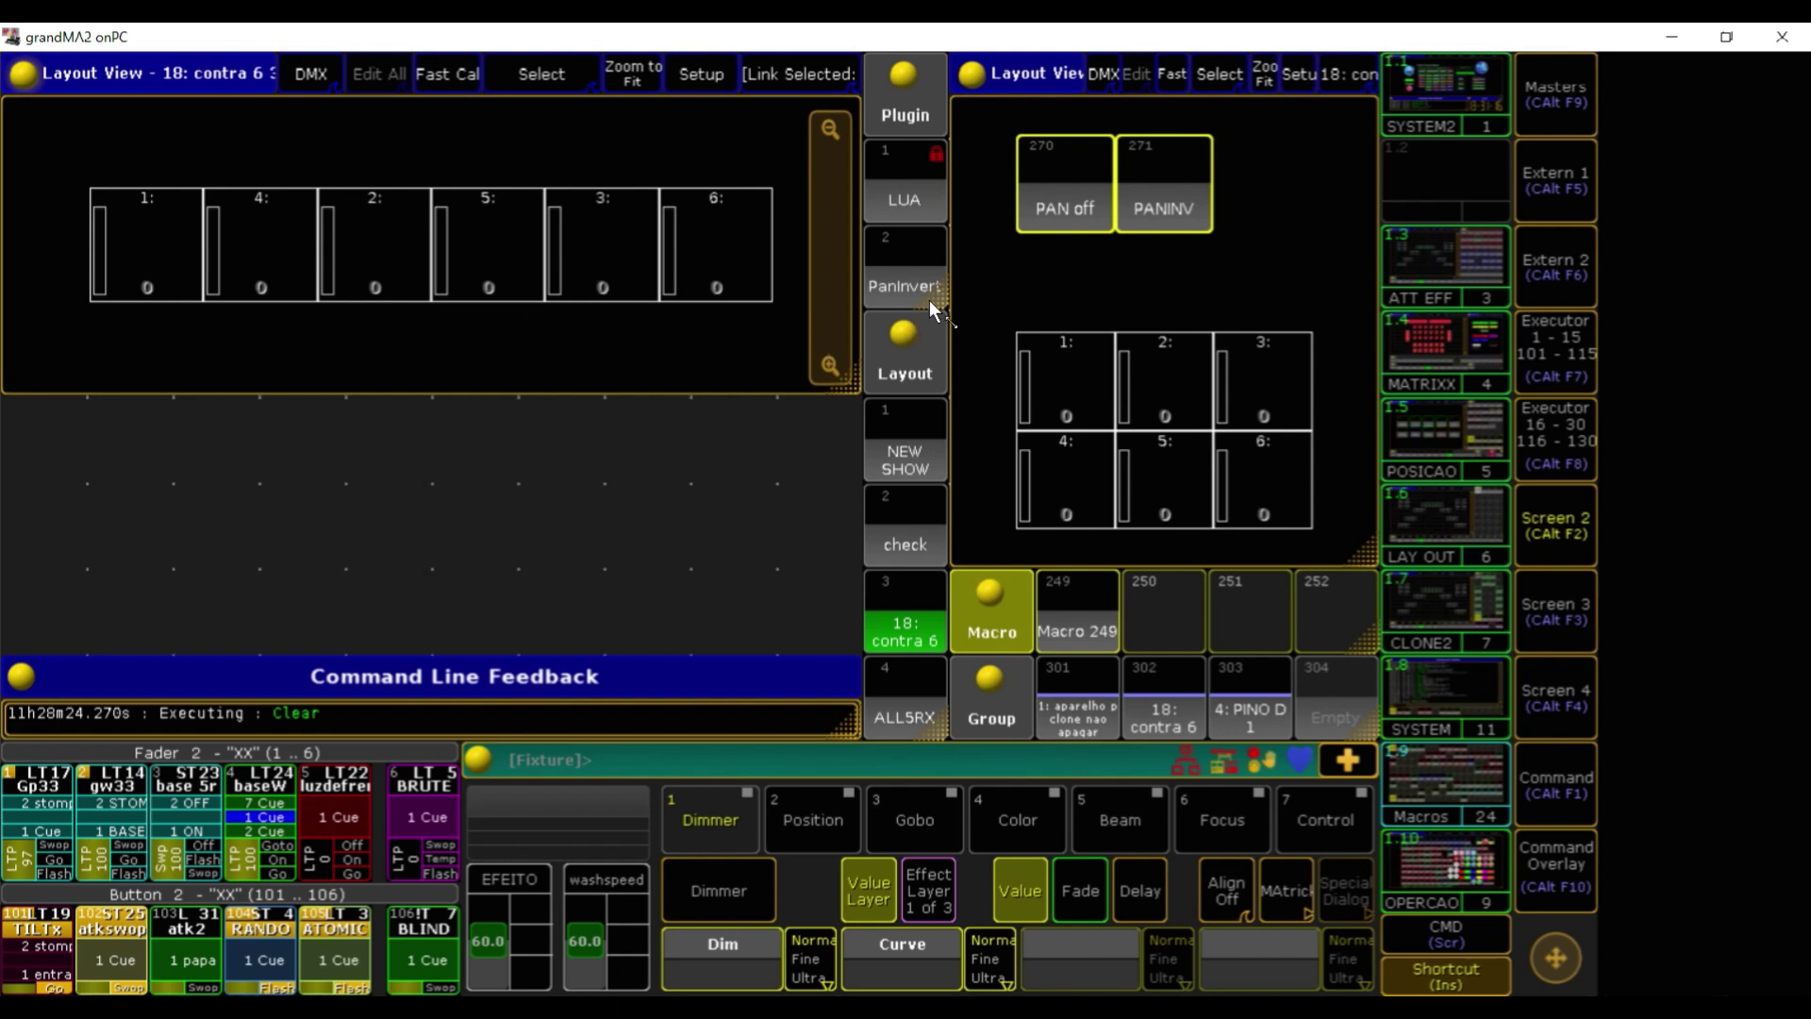
{"action": "left_click_drag", "start_coordinate": [82, 185], "coordinate": [806, 352]}
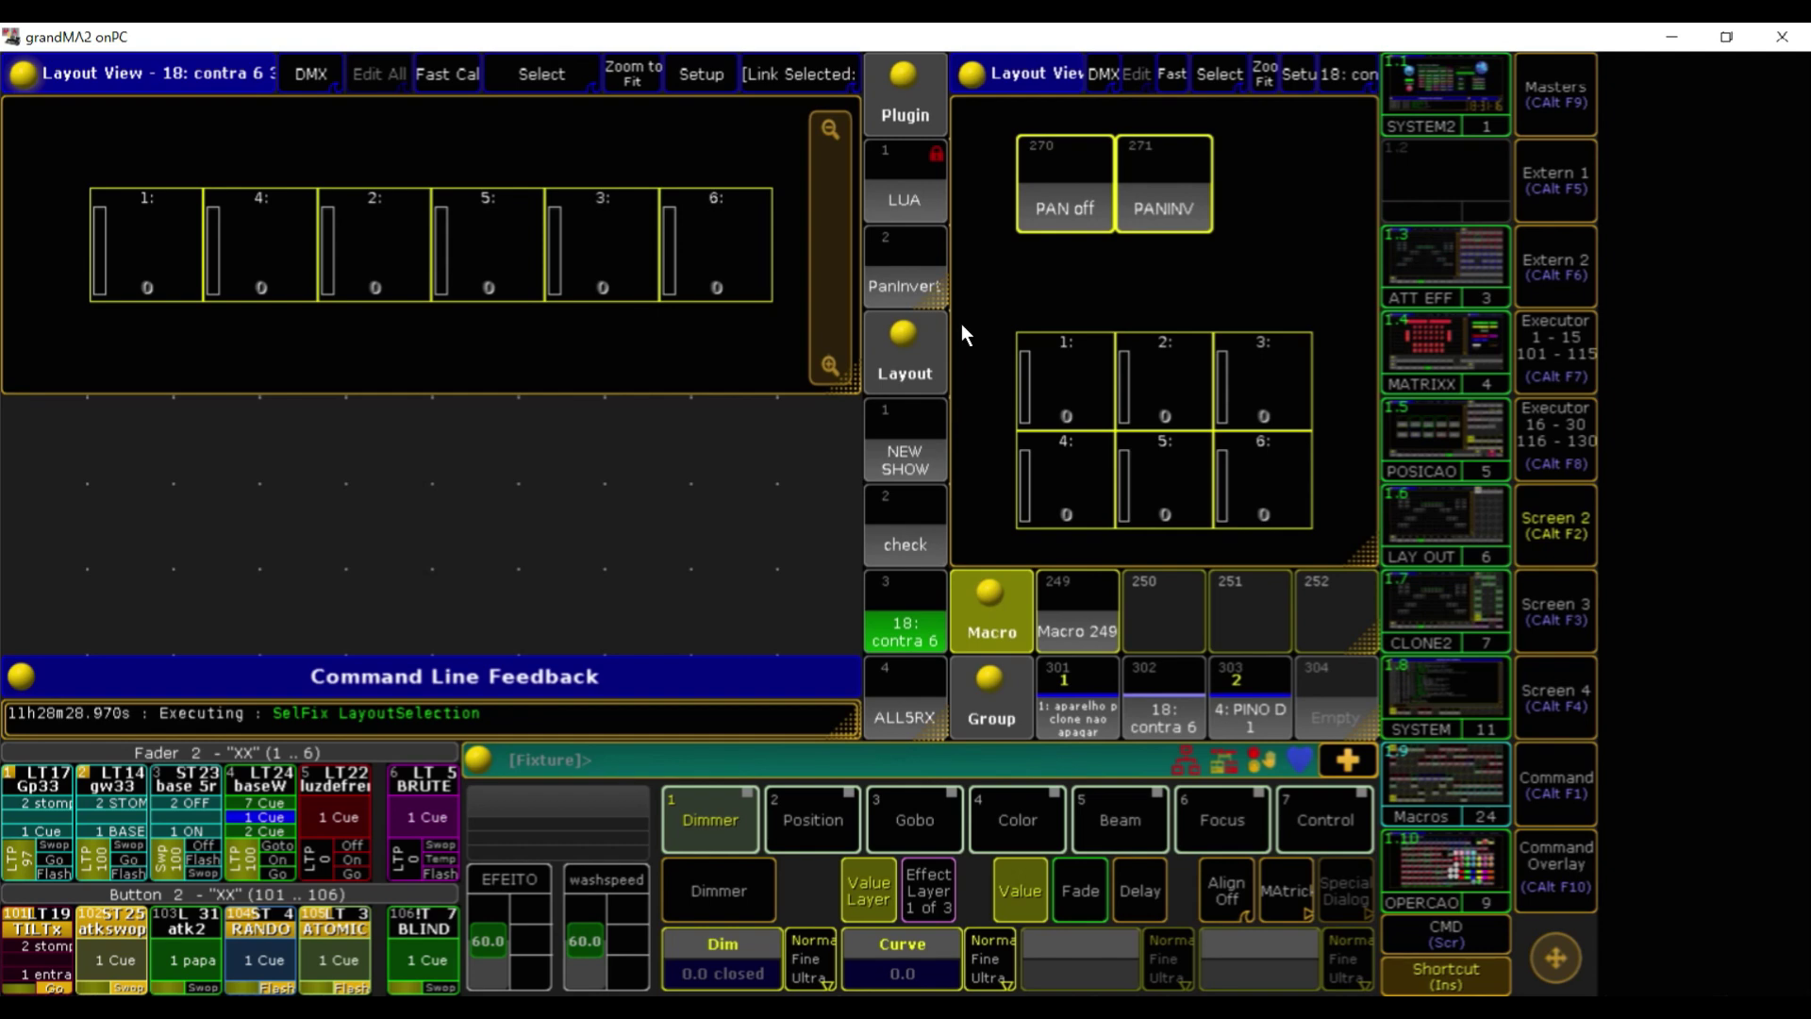
{"action": "left_click", "coordinate": [687, 237]}
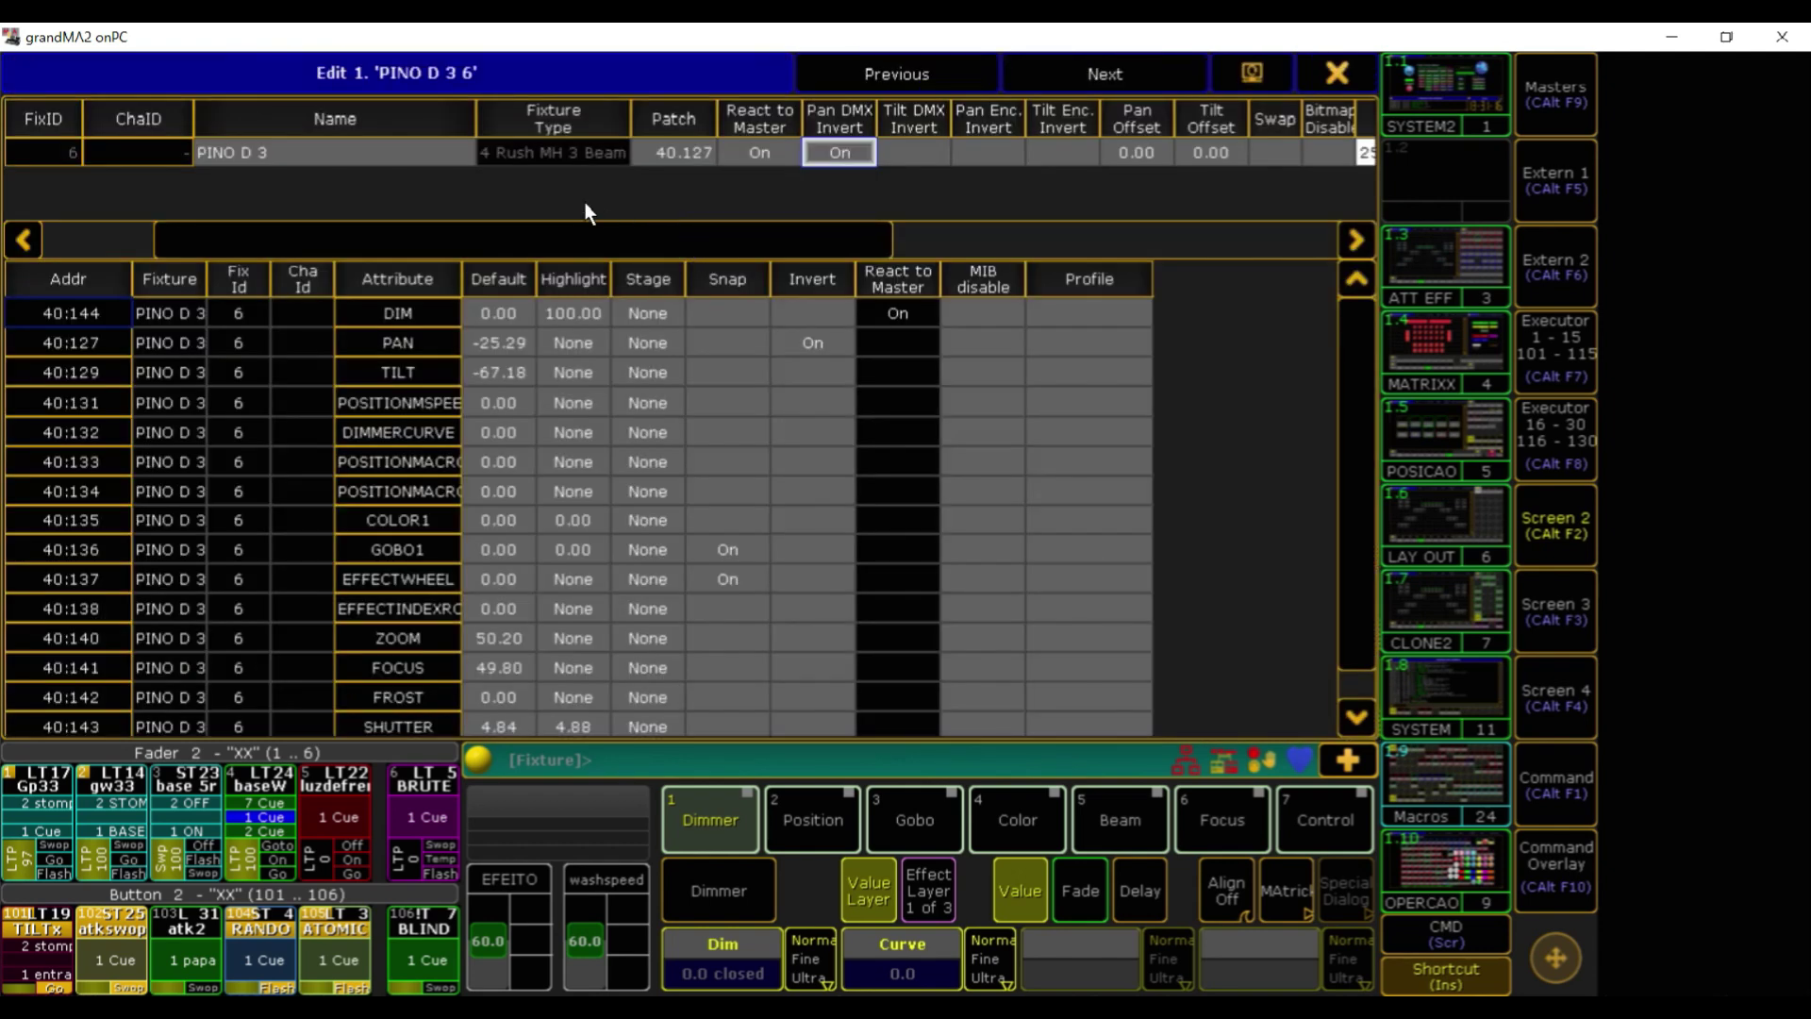
{"action": "key", "text": "Escape"}
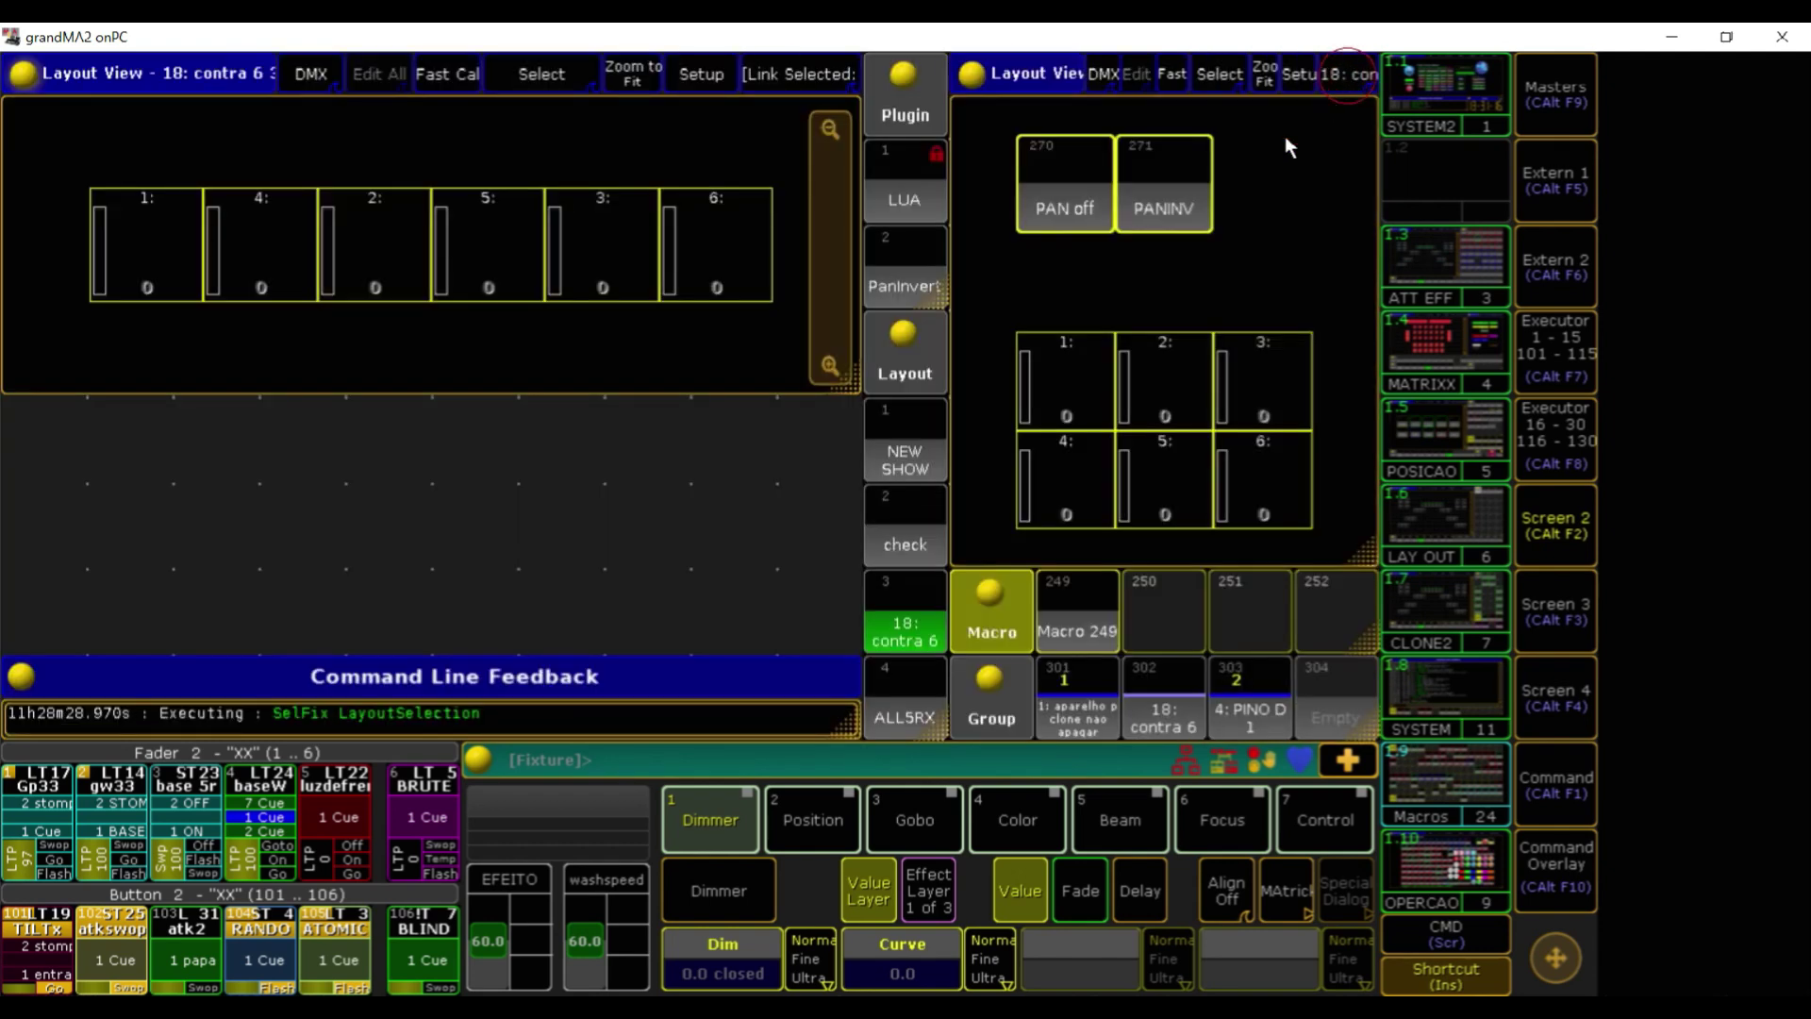
Run the PanInvert plugin twice on the six selected fixtures, checking fixture 6's settings between the two runs
{"action": "left_click", "coordinate": [896, 273]}
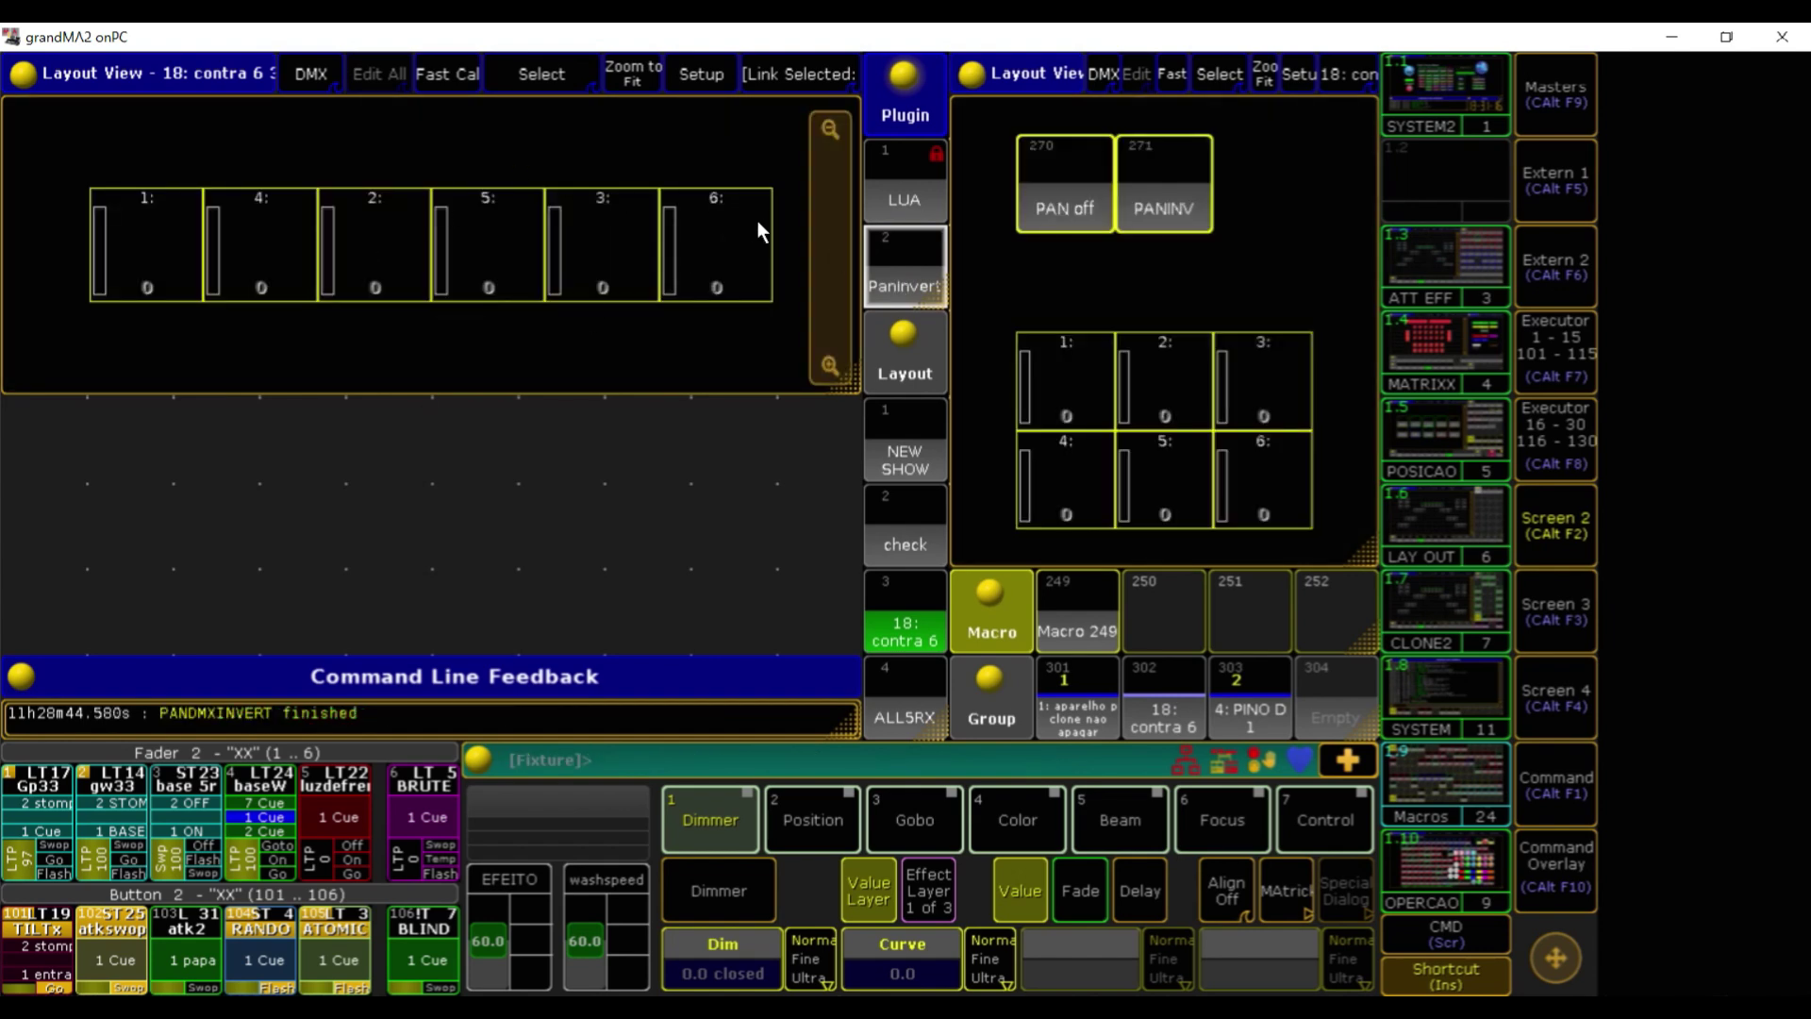
{"action": "left_click", "coordinate": [761, 230]}
{"action": "left_click", "coordinate": [1345, 74]}
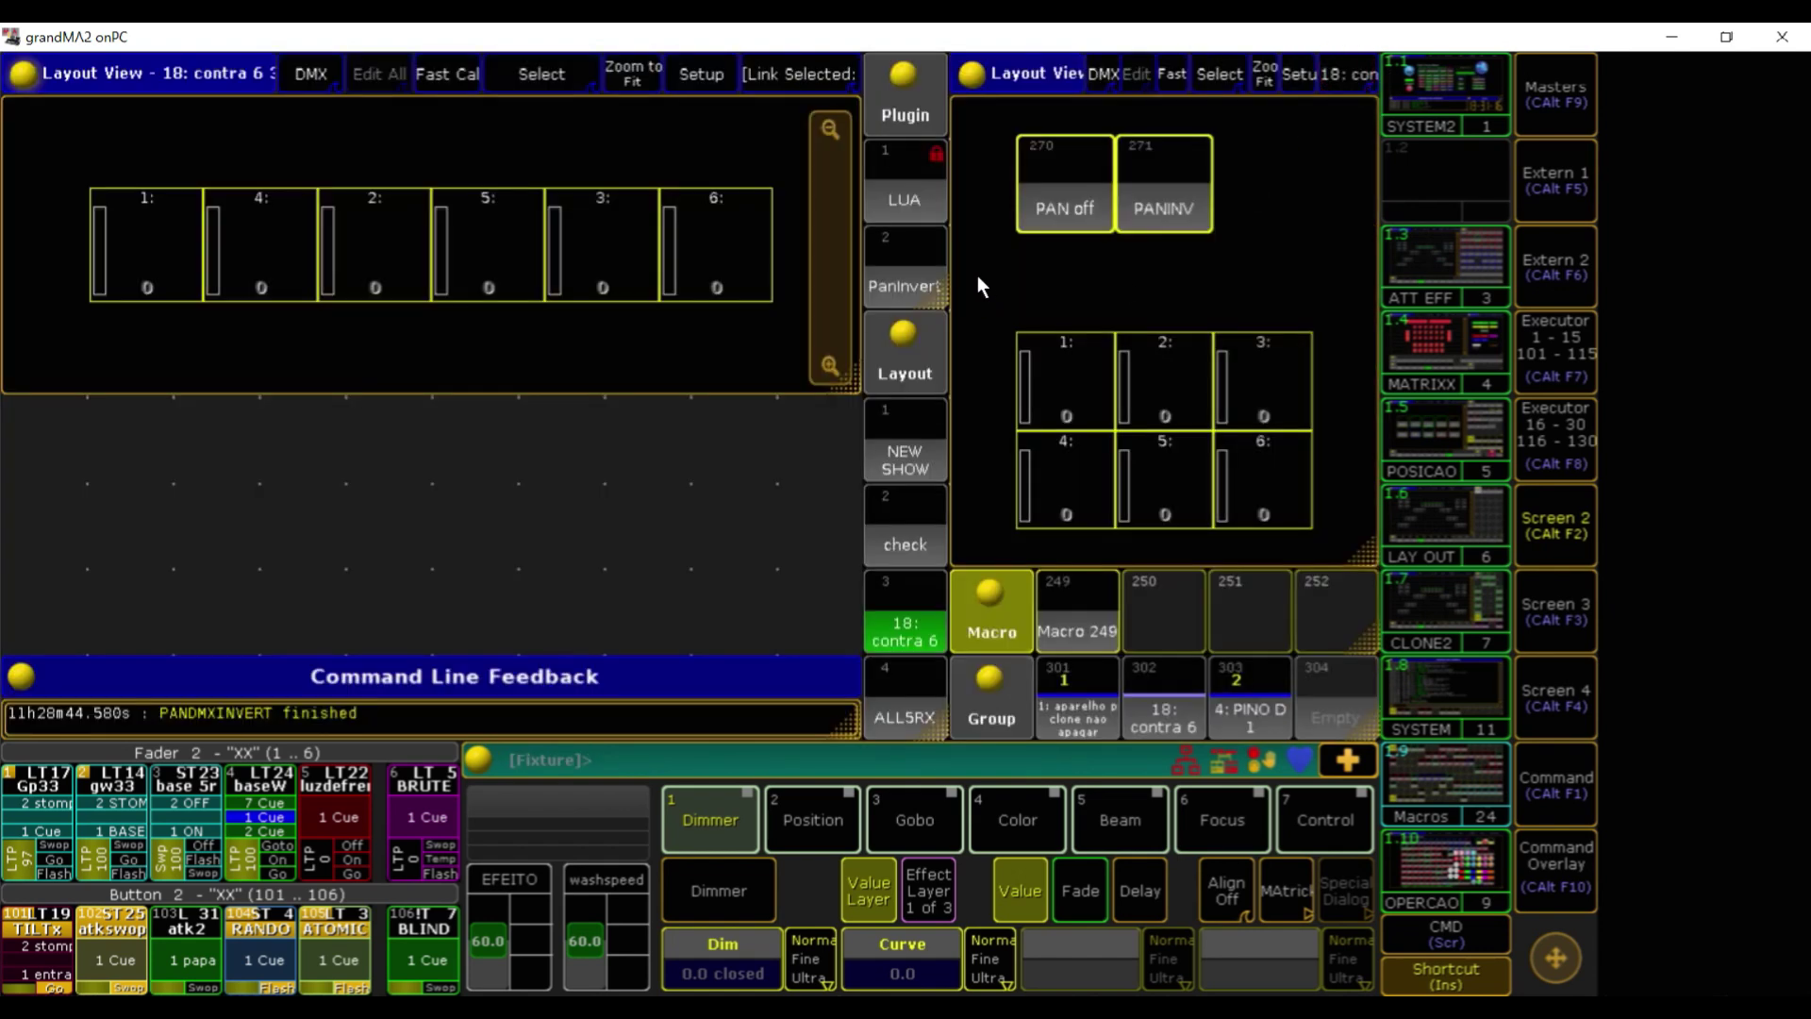
{"action": "left_click", "coordinate": [909, 259]}
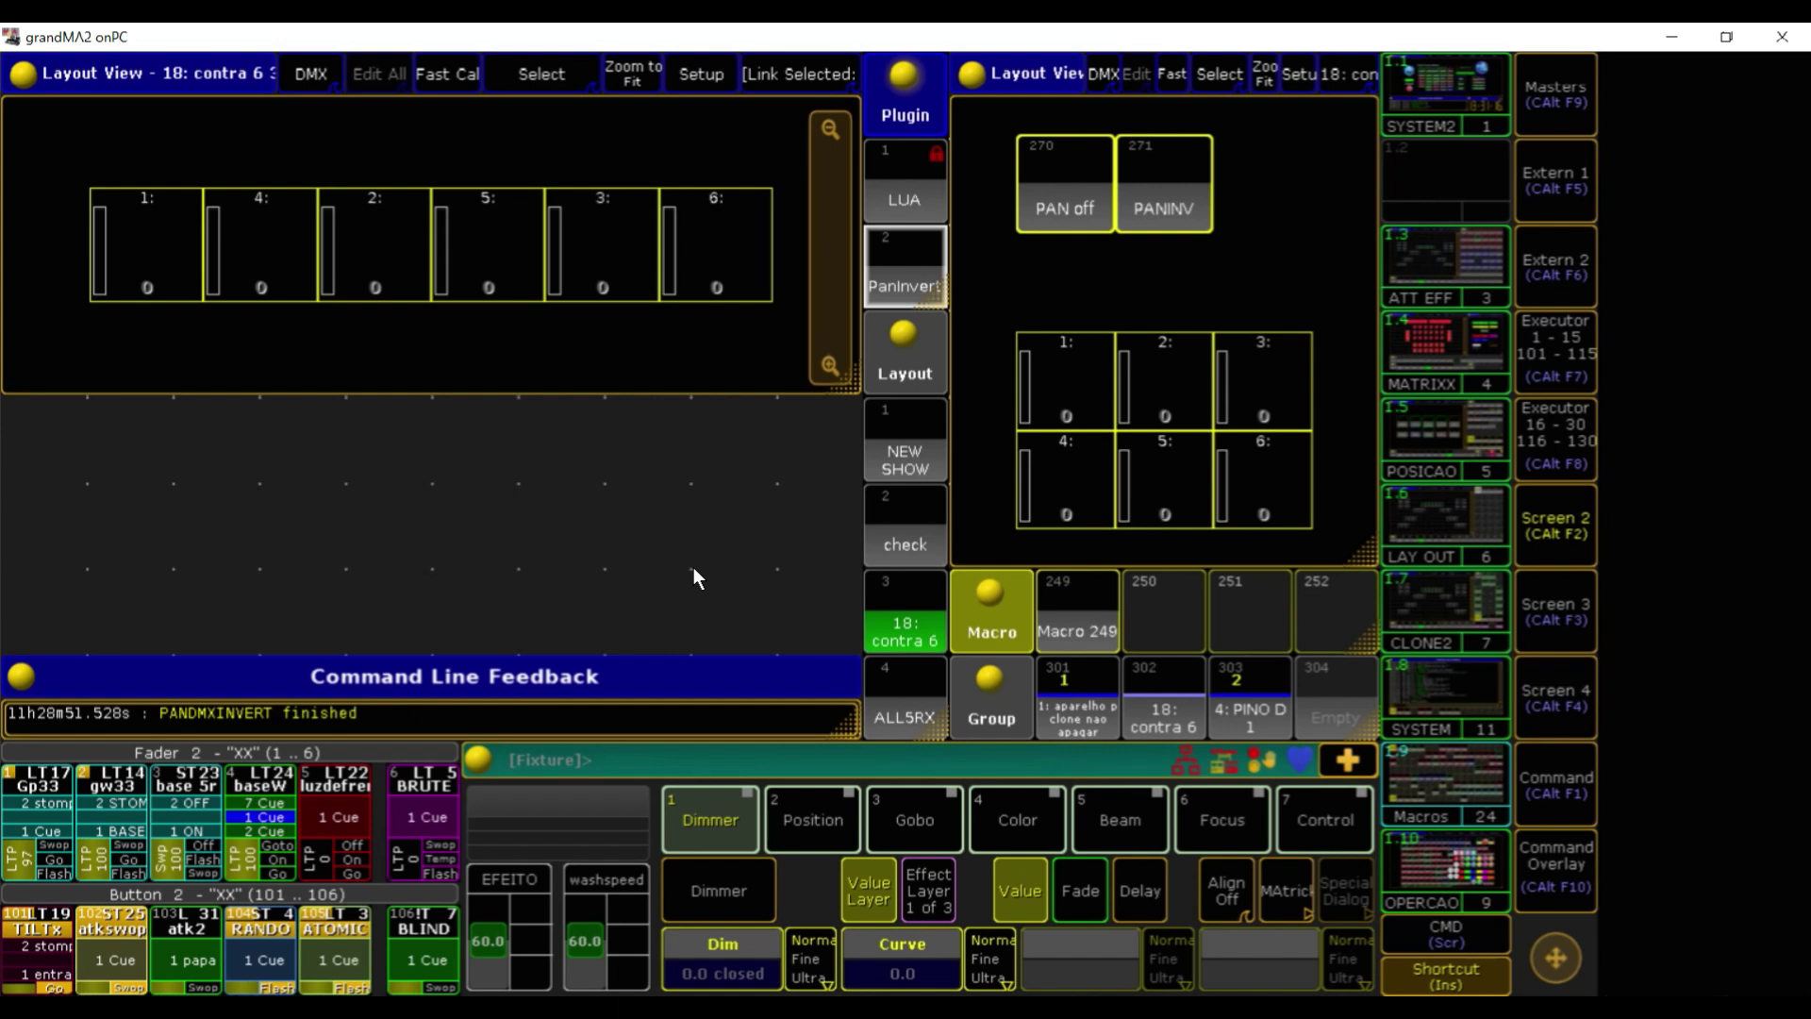
Clear the selection and bring fixtures 1 and 3 to a dimmer value of 100
{"action": "key", "text": "BackSpace"}
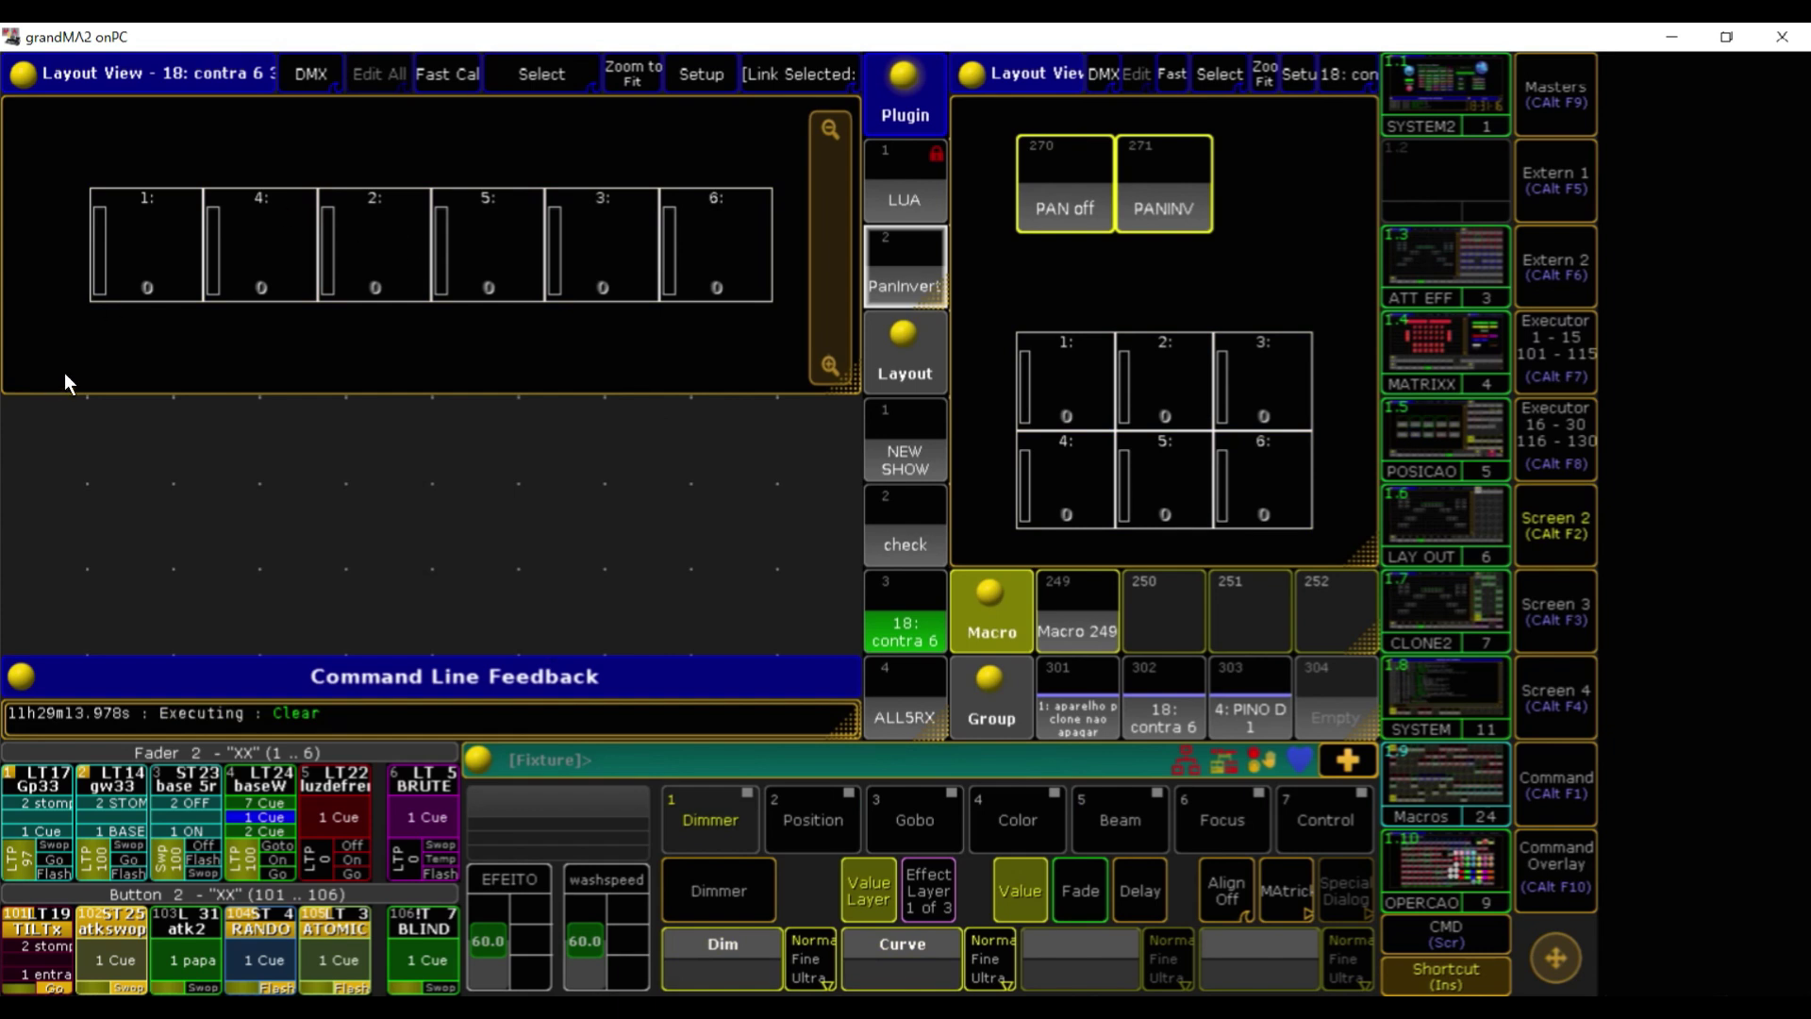
{"action": "left_click", "coordinate": [177, 281]}
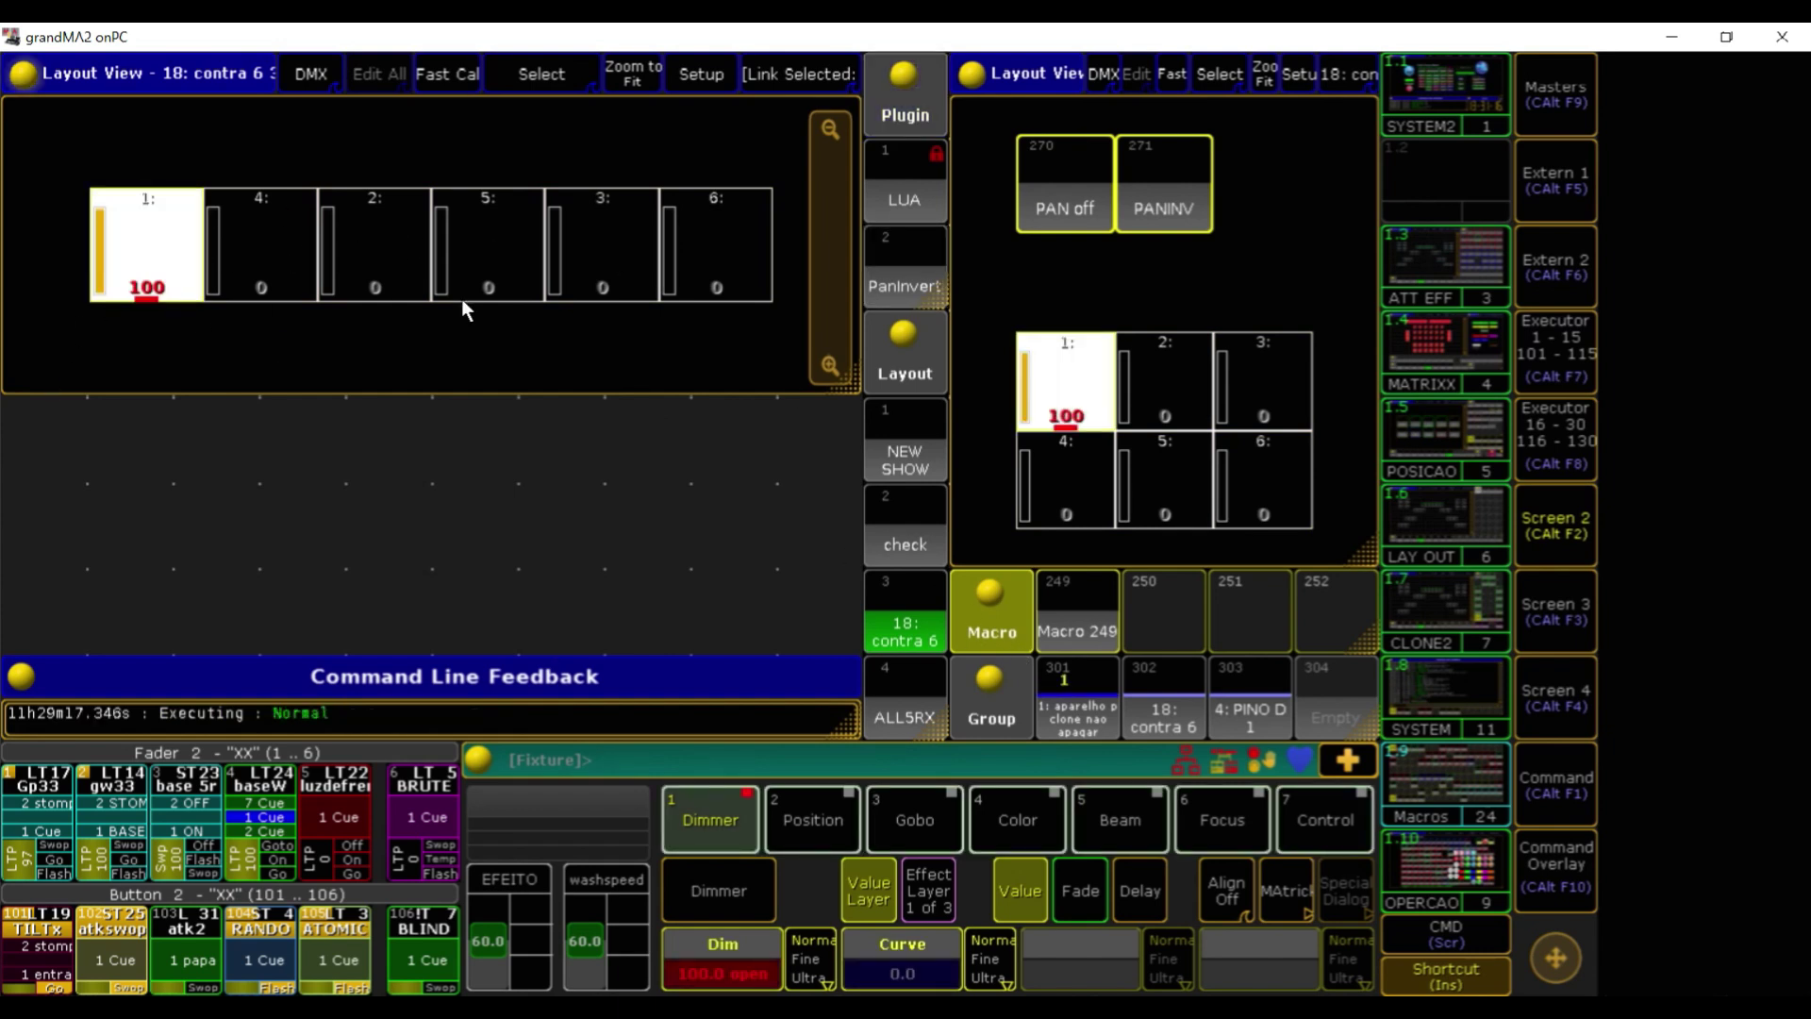
{"action": "left_click", "coordinate": [631, 264]}
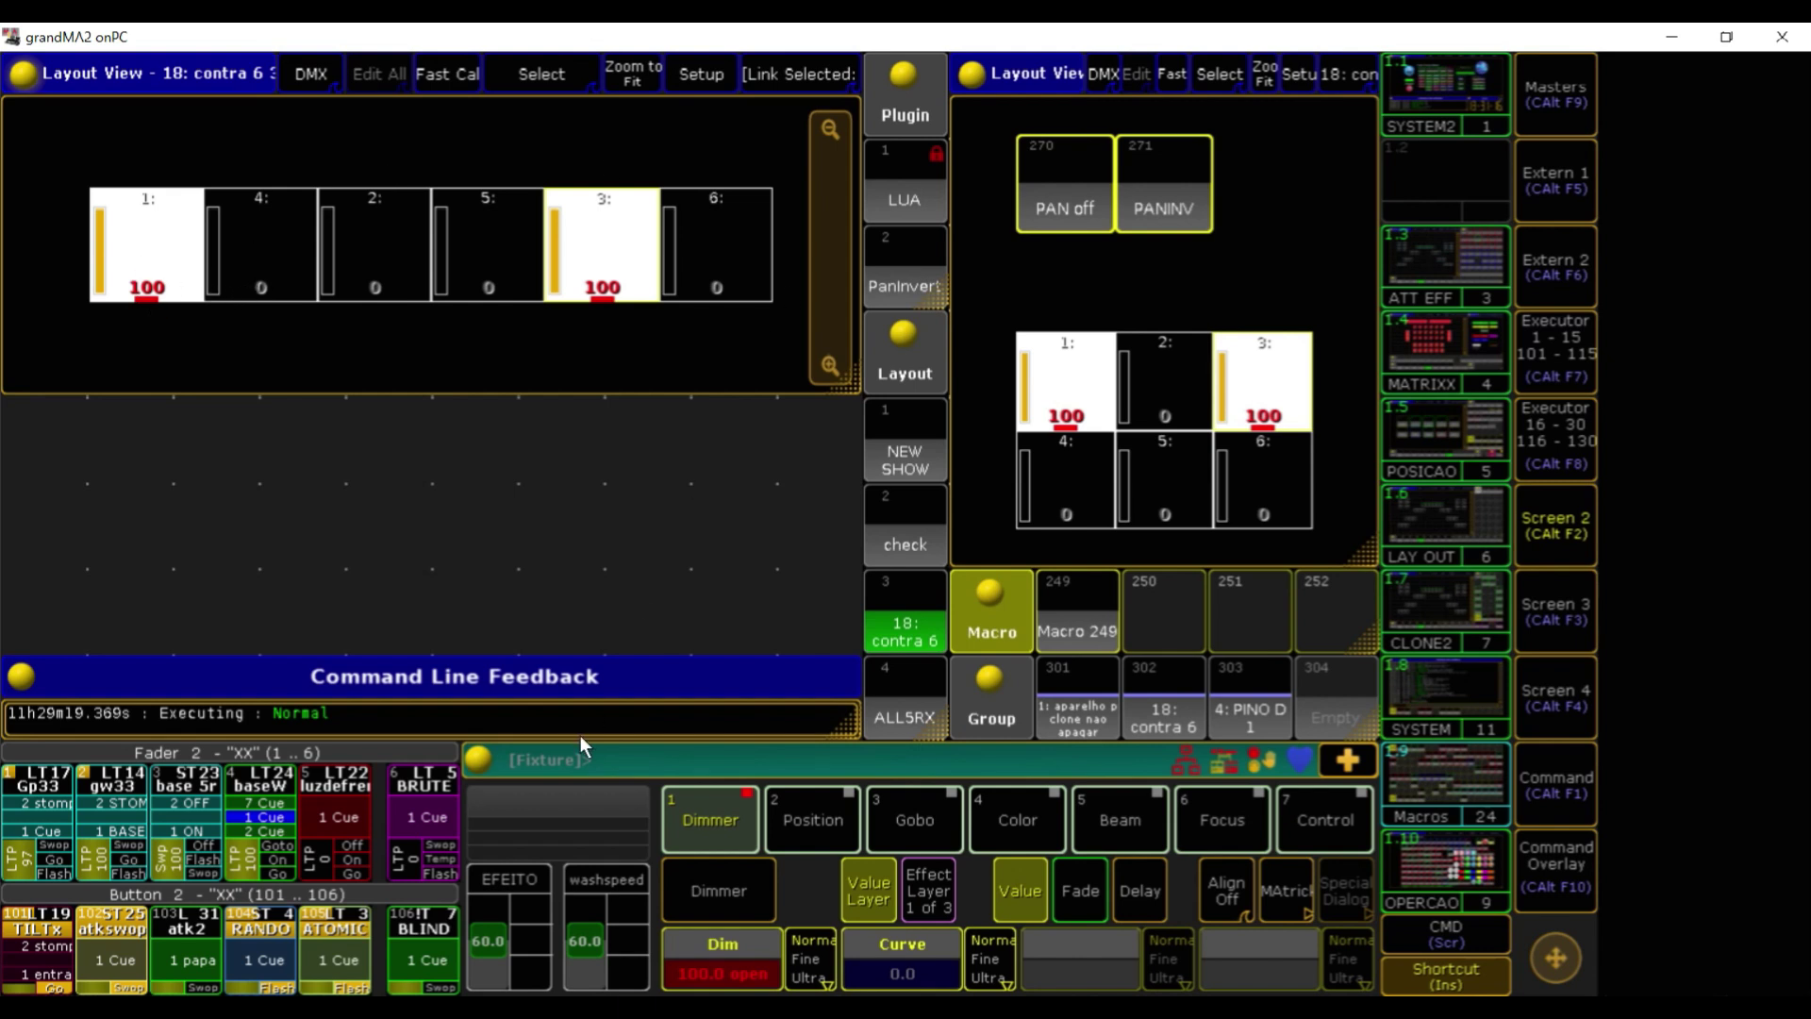
Select fixtures 1 and 3 together and check fixture 3's Pan DMX Invert setting
{"action": "left_click", "coordinate": [159, 261]}
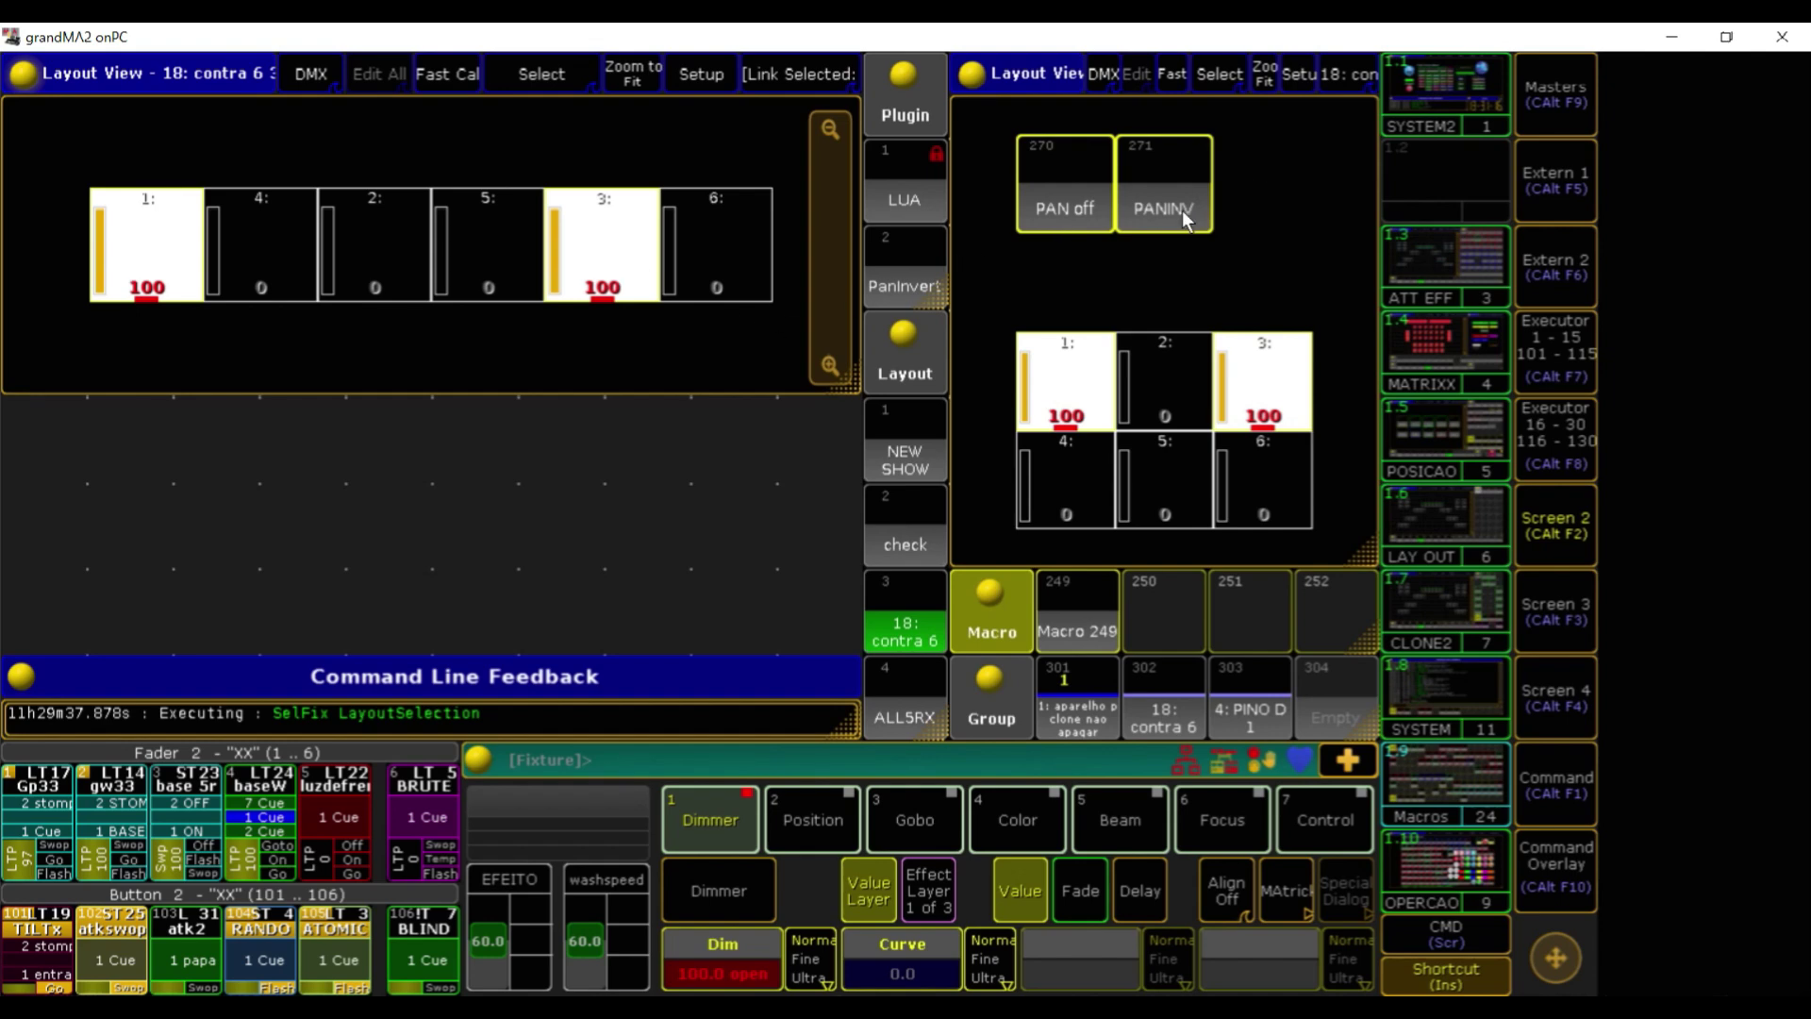
{"action": "left_click", "coordinate": [601, 247]}
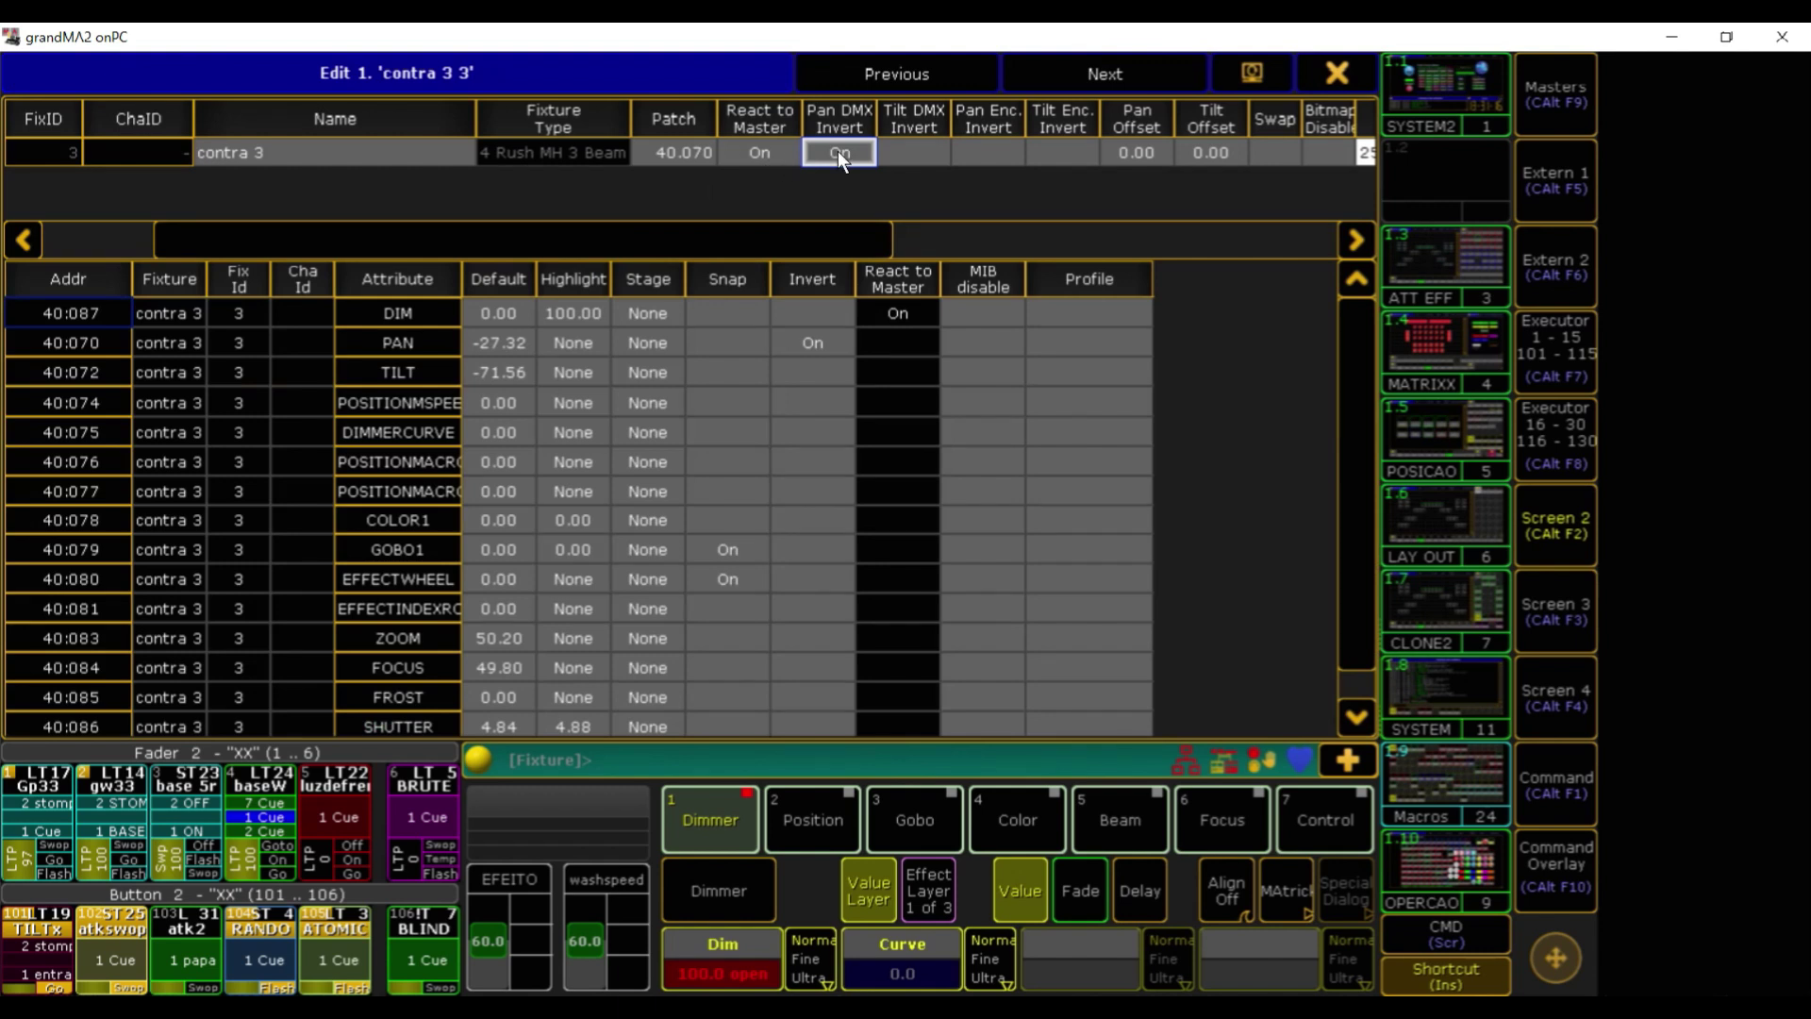
{"action": "left_click", "coordinate": [1339, 75]}
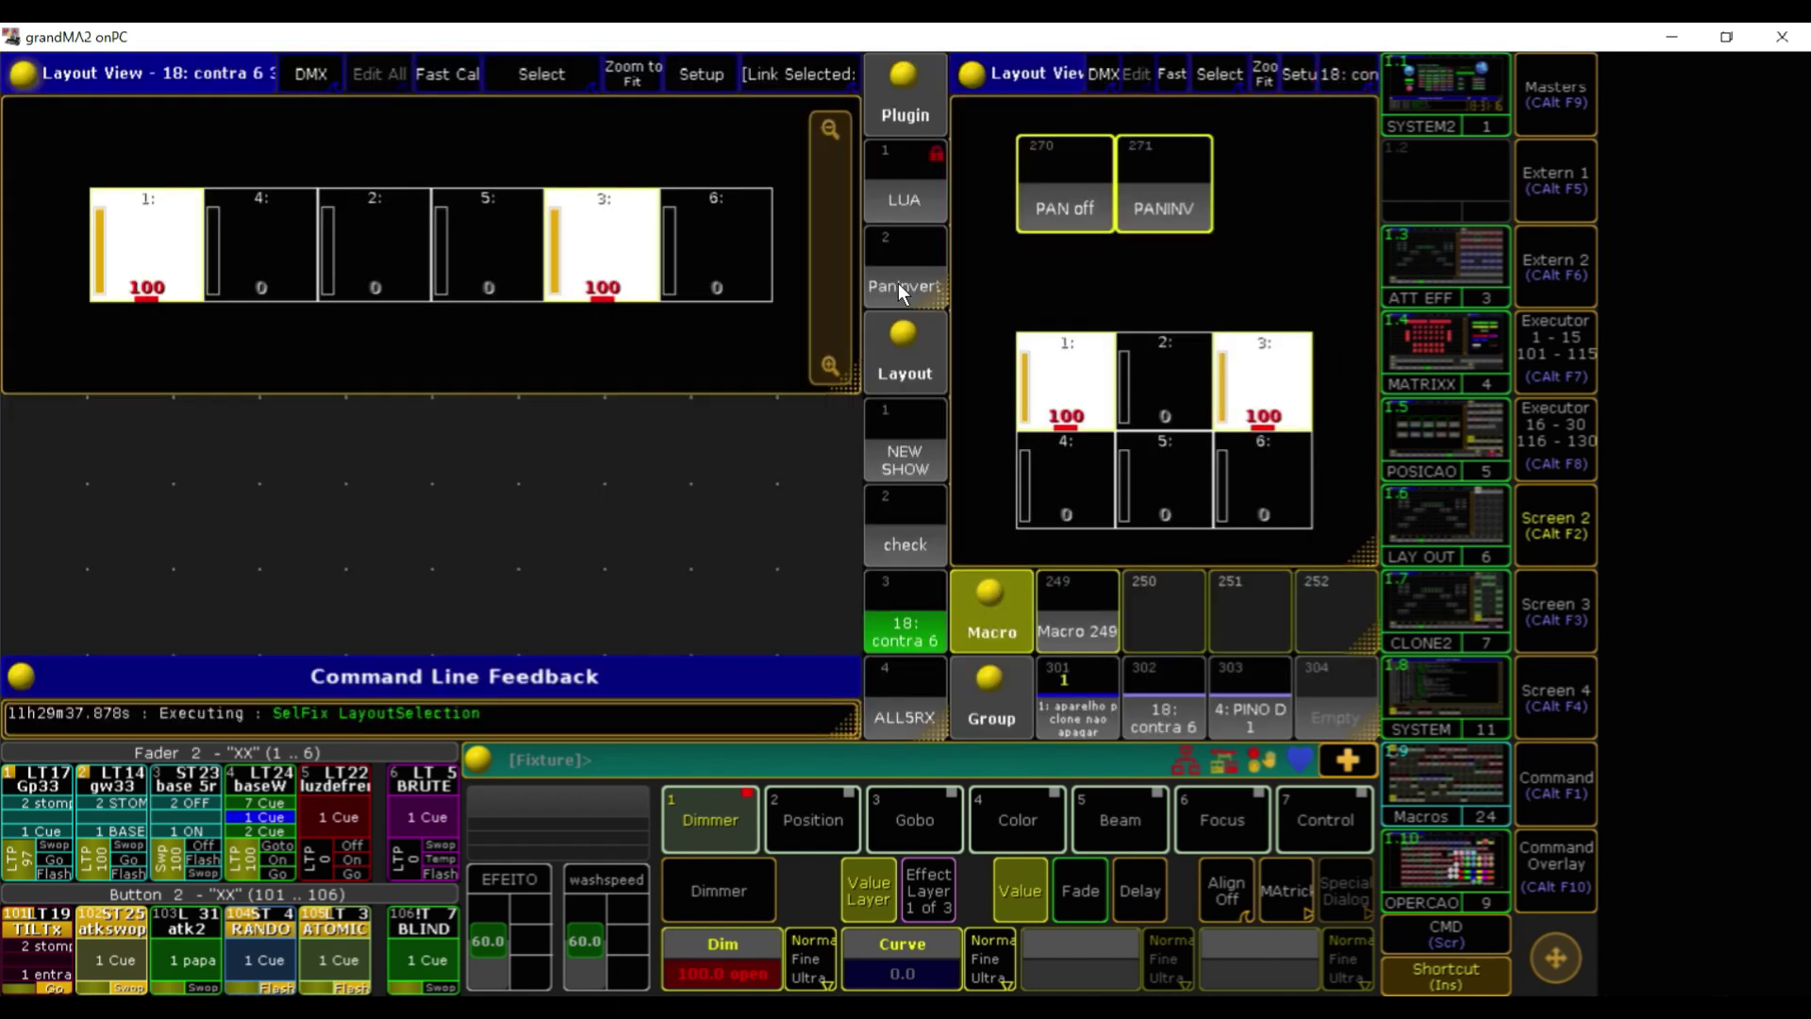
Run the PANINV macro followed by the PAN off macro on fixtures 1 and 3, closing each completion message
{"action": "left_click", "coordinate": [1180, 200]}
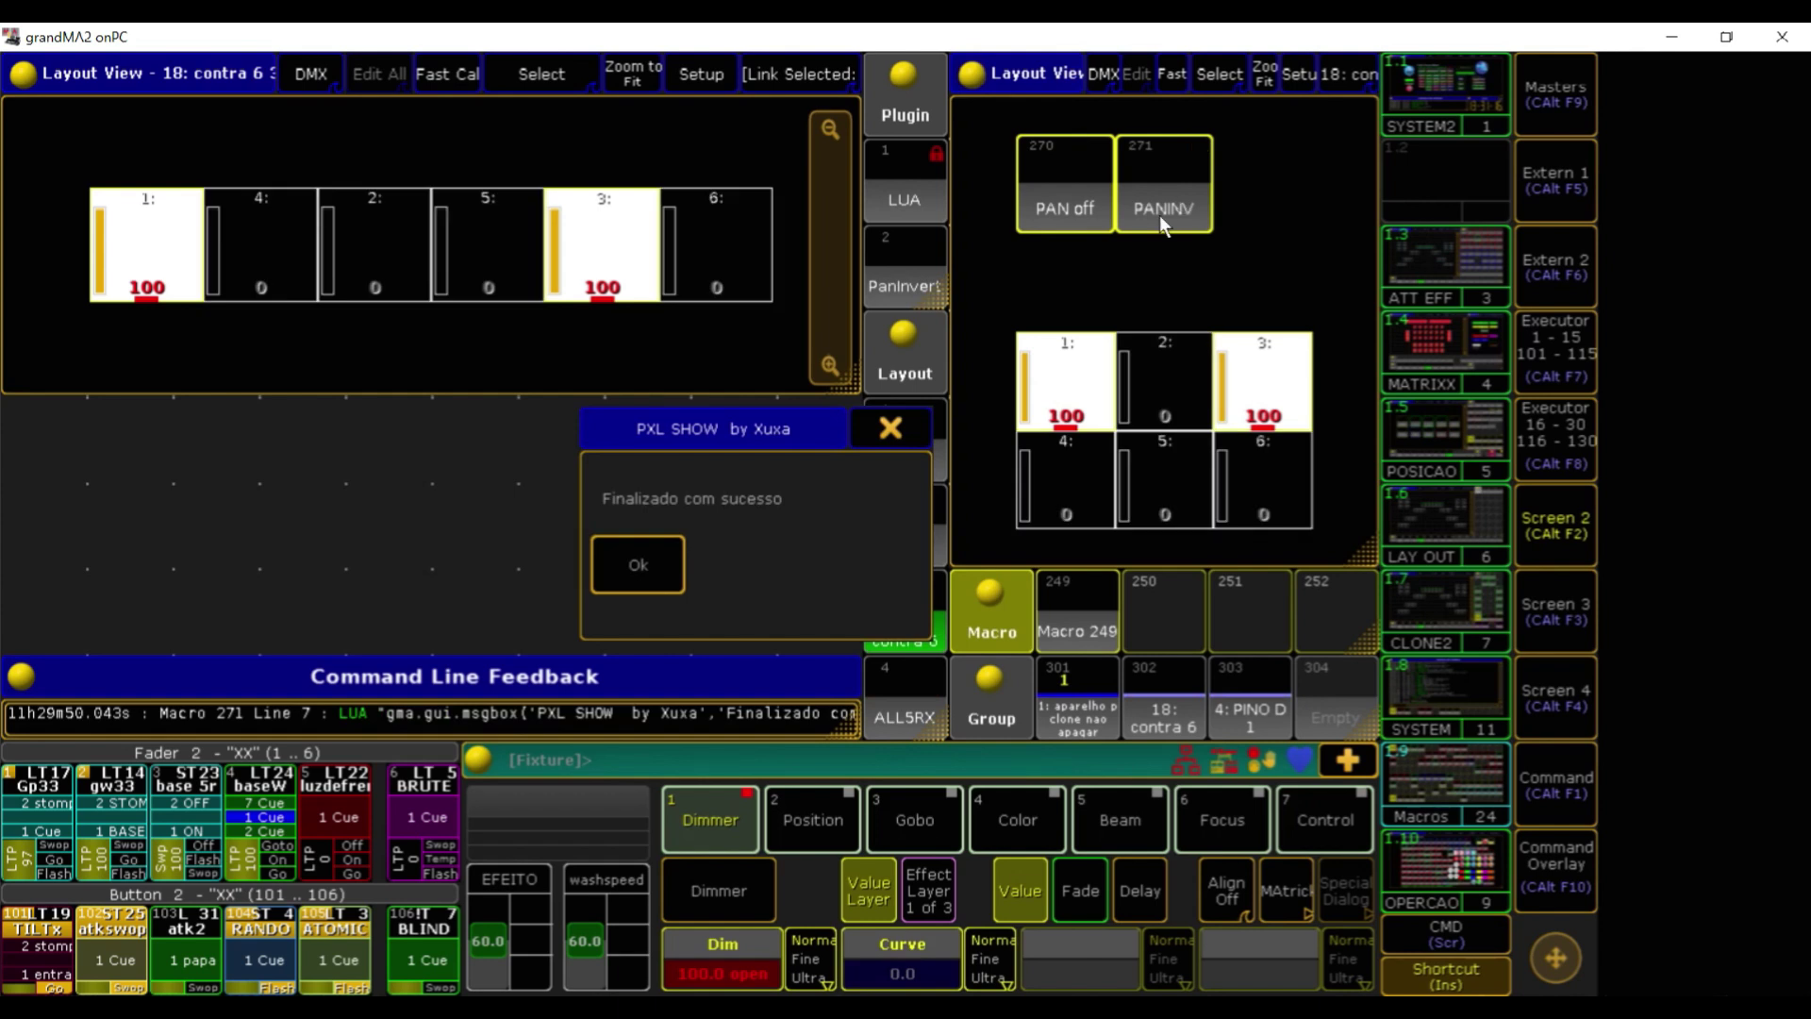
{"action": "left_click", "coordinate": [621, 564]}
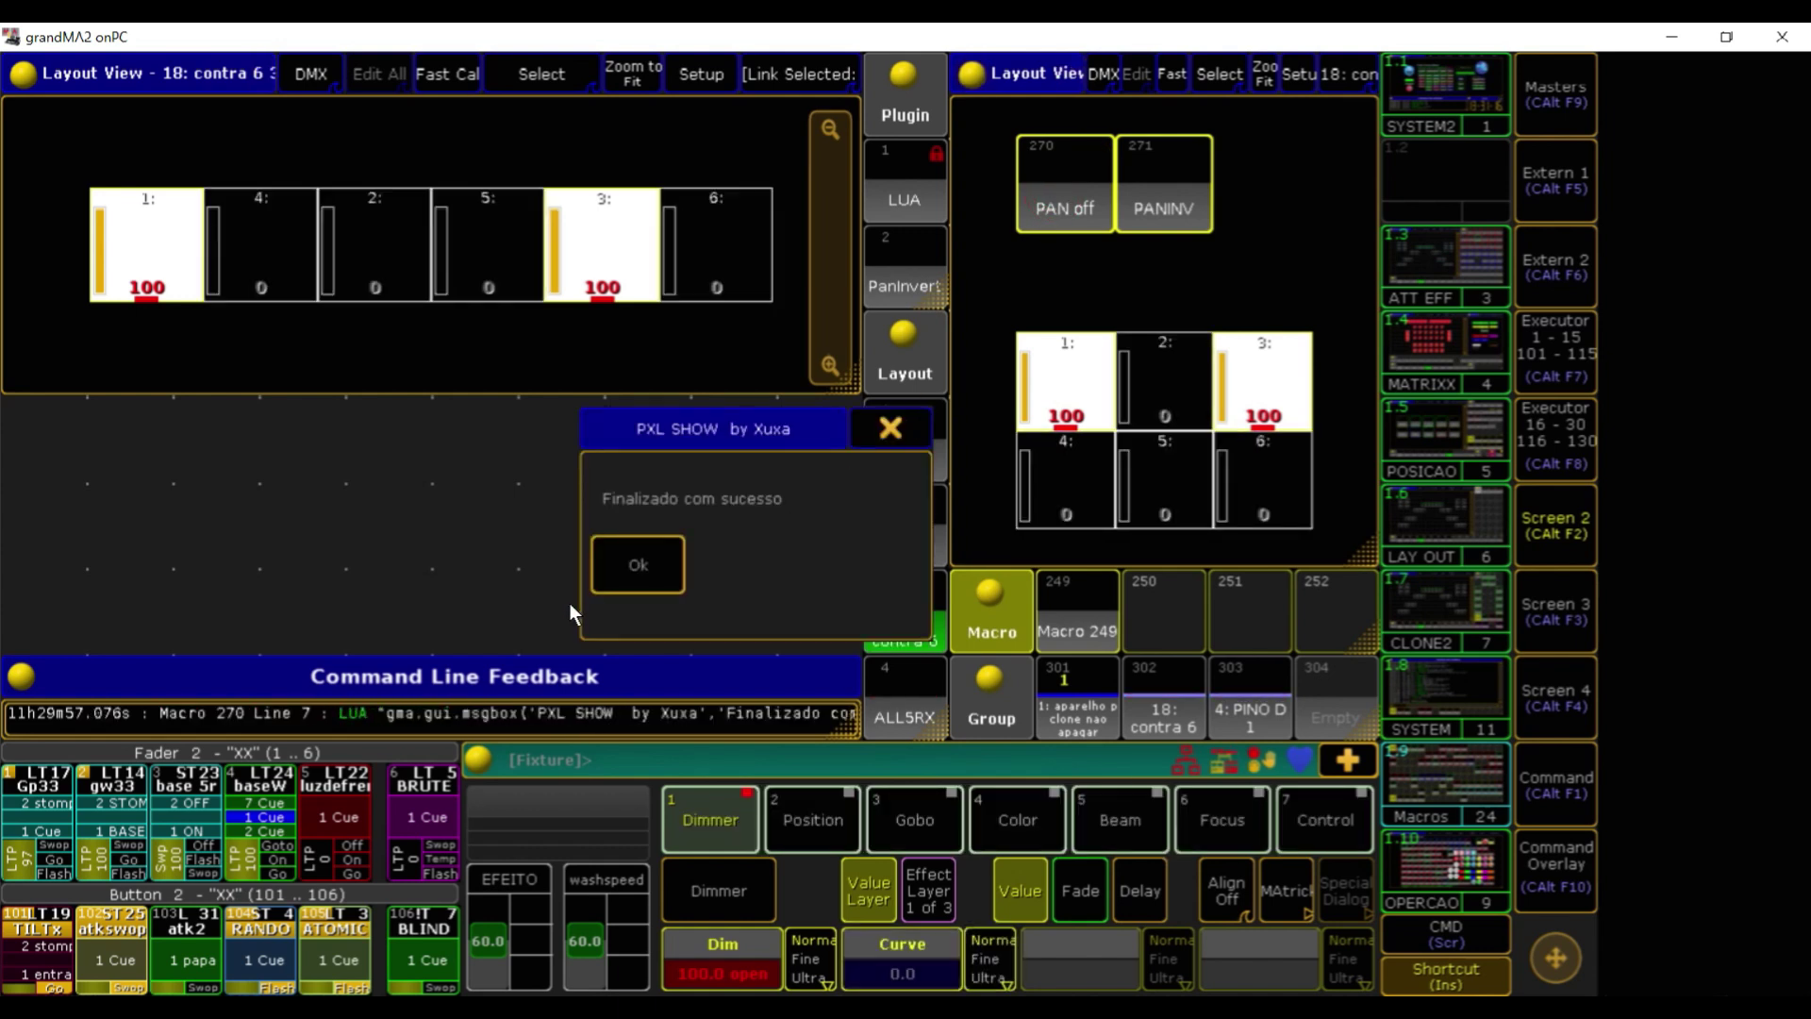
{"action": "left_click", "coordinate": [618, 564]}
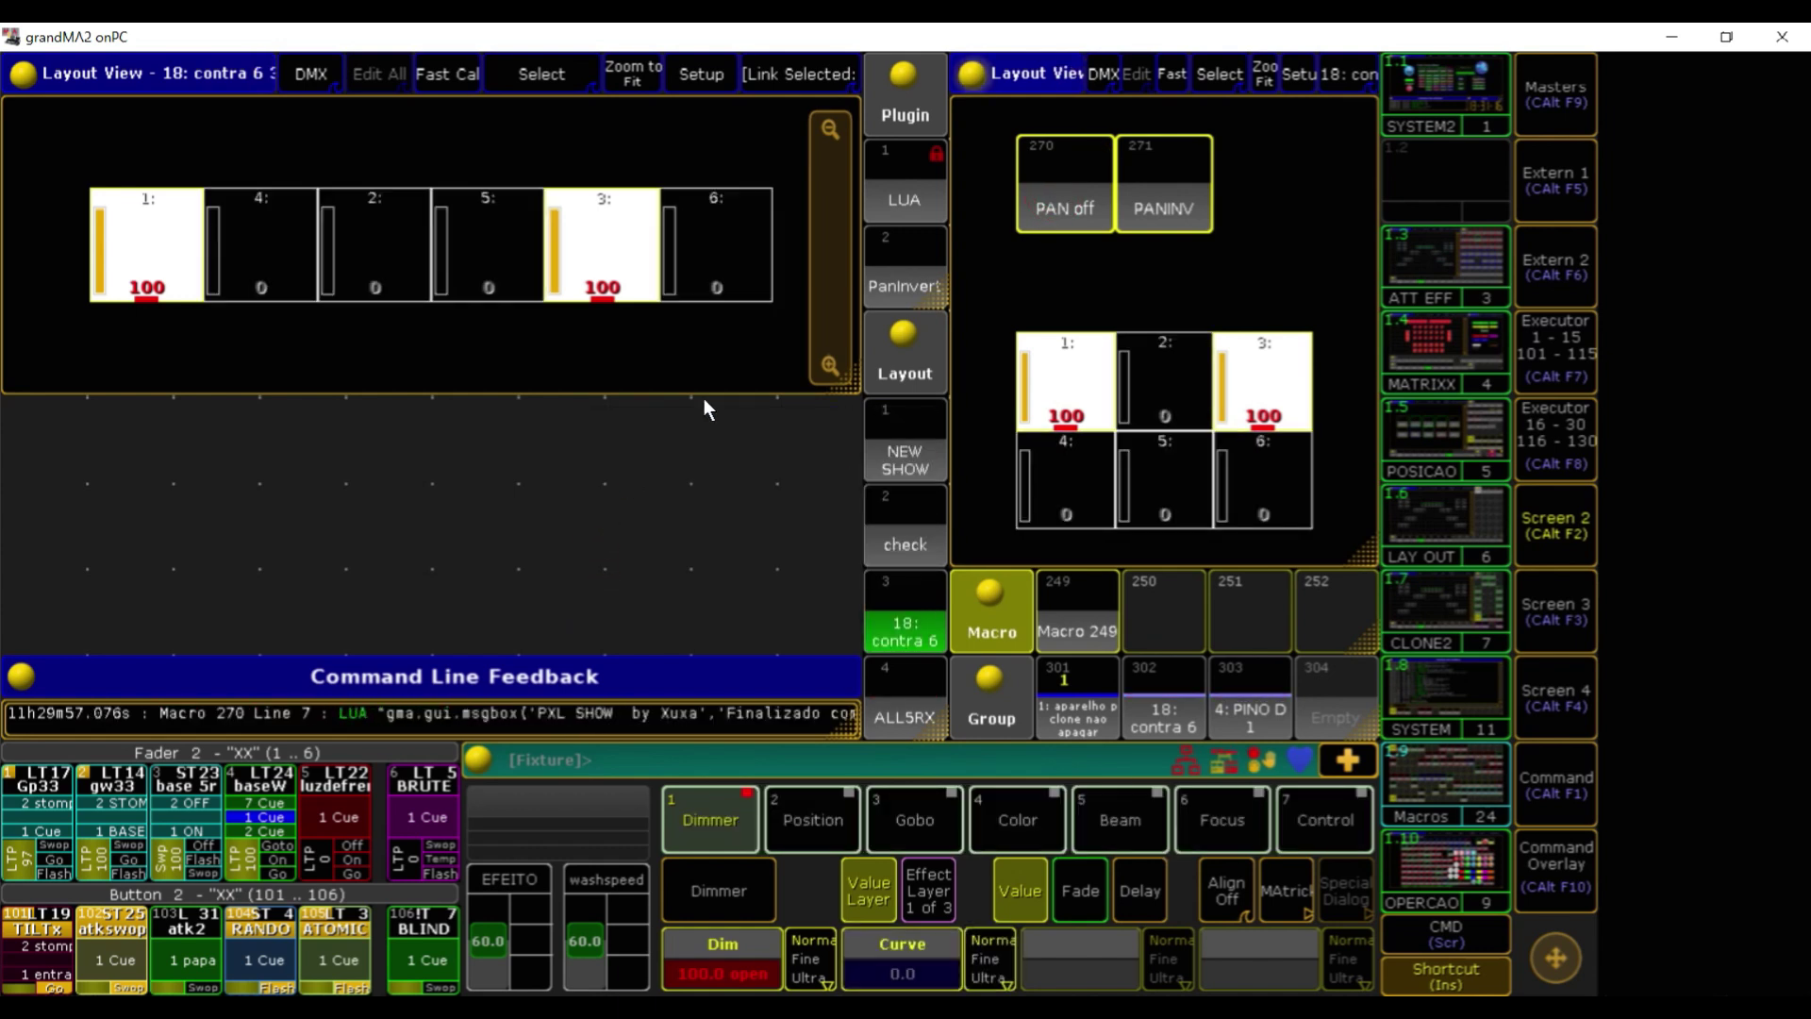
Run the PANINV macro twice on fixtures 1 and 3, dismissing each completion message, followed by one run of the PanInvert plugin
{"action": "left_click", "coordinate": [1164, 180]}
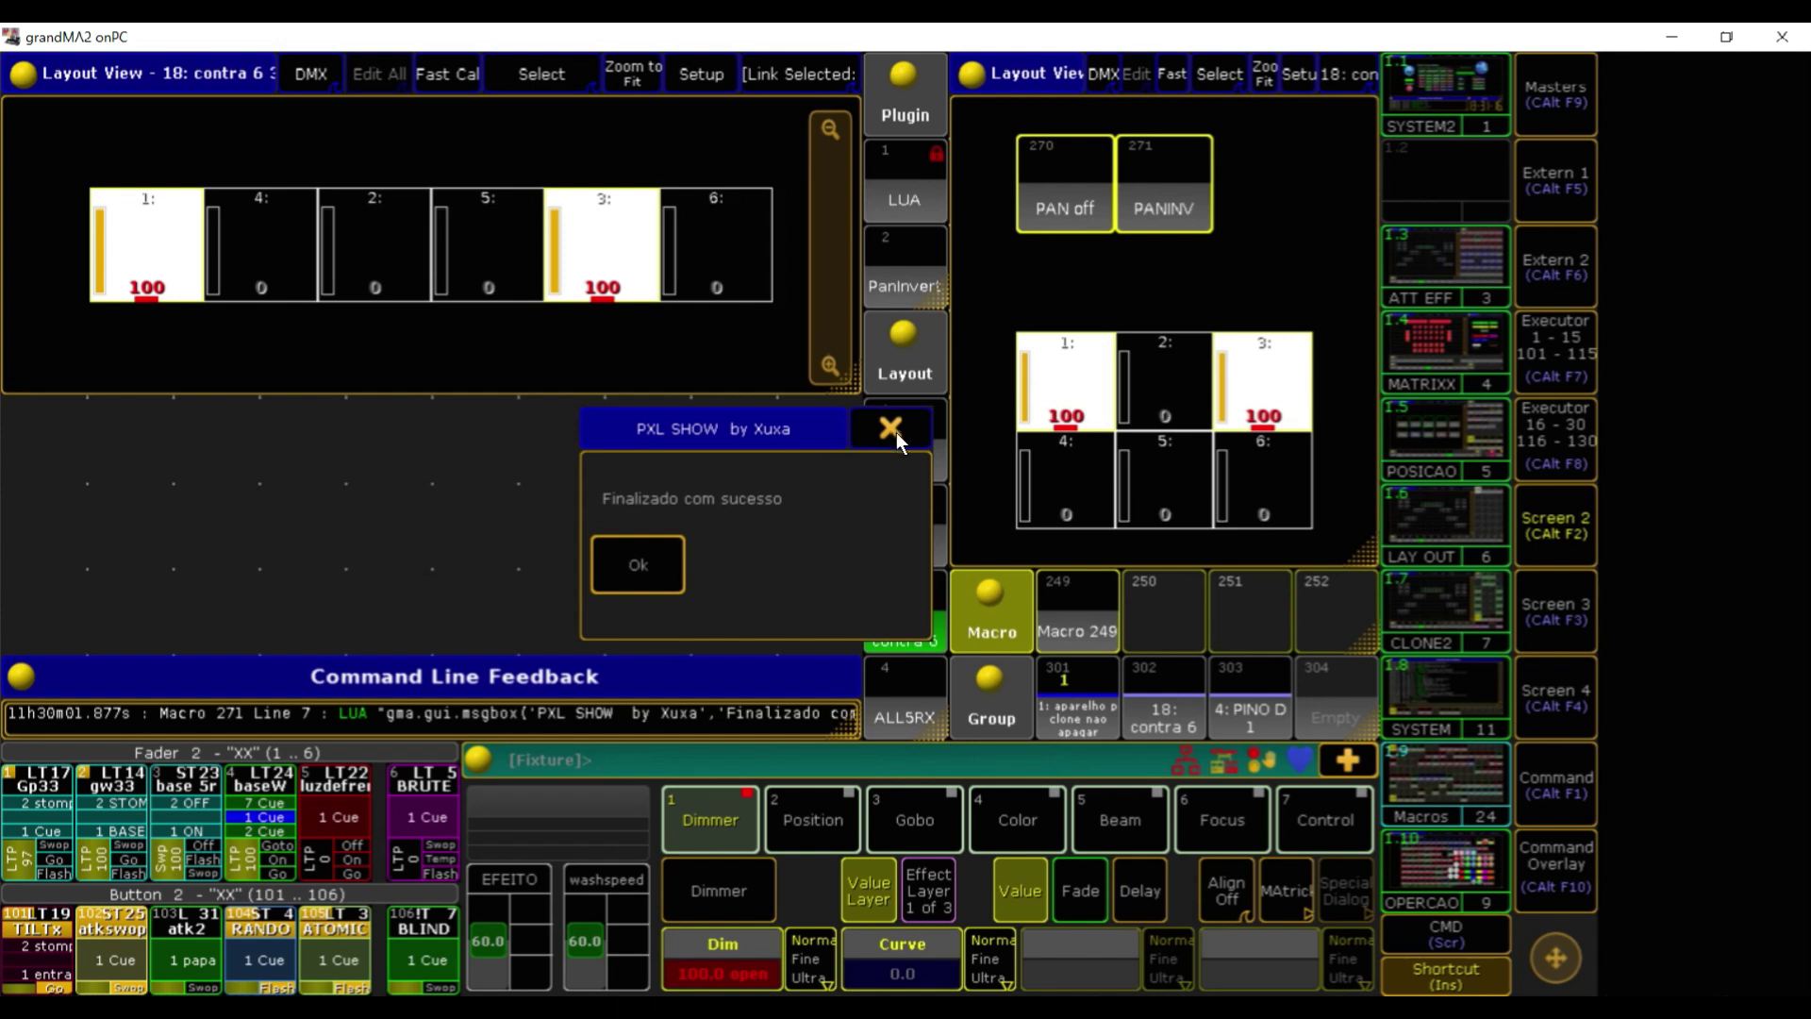
{"action": "left_click", "coordinate": [890, 429]}
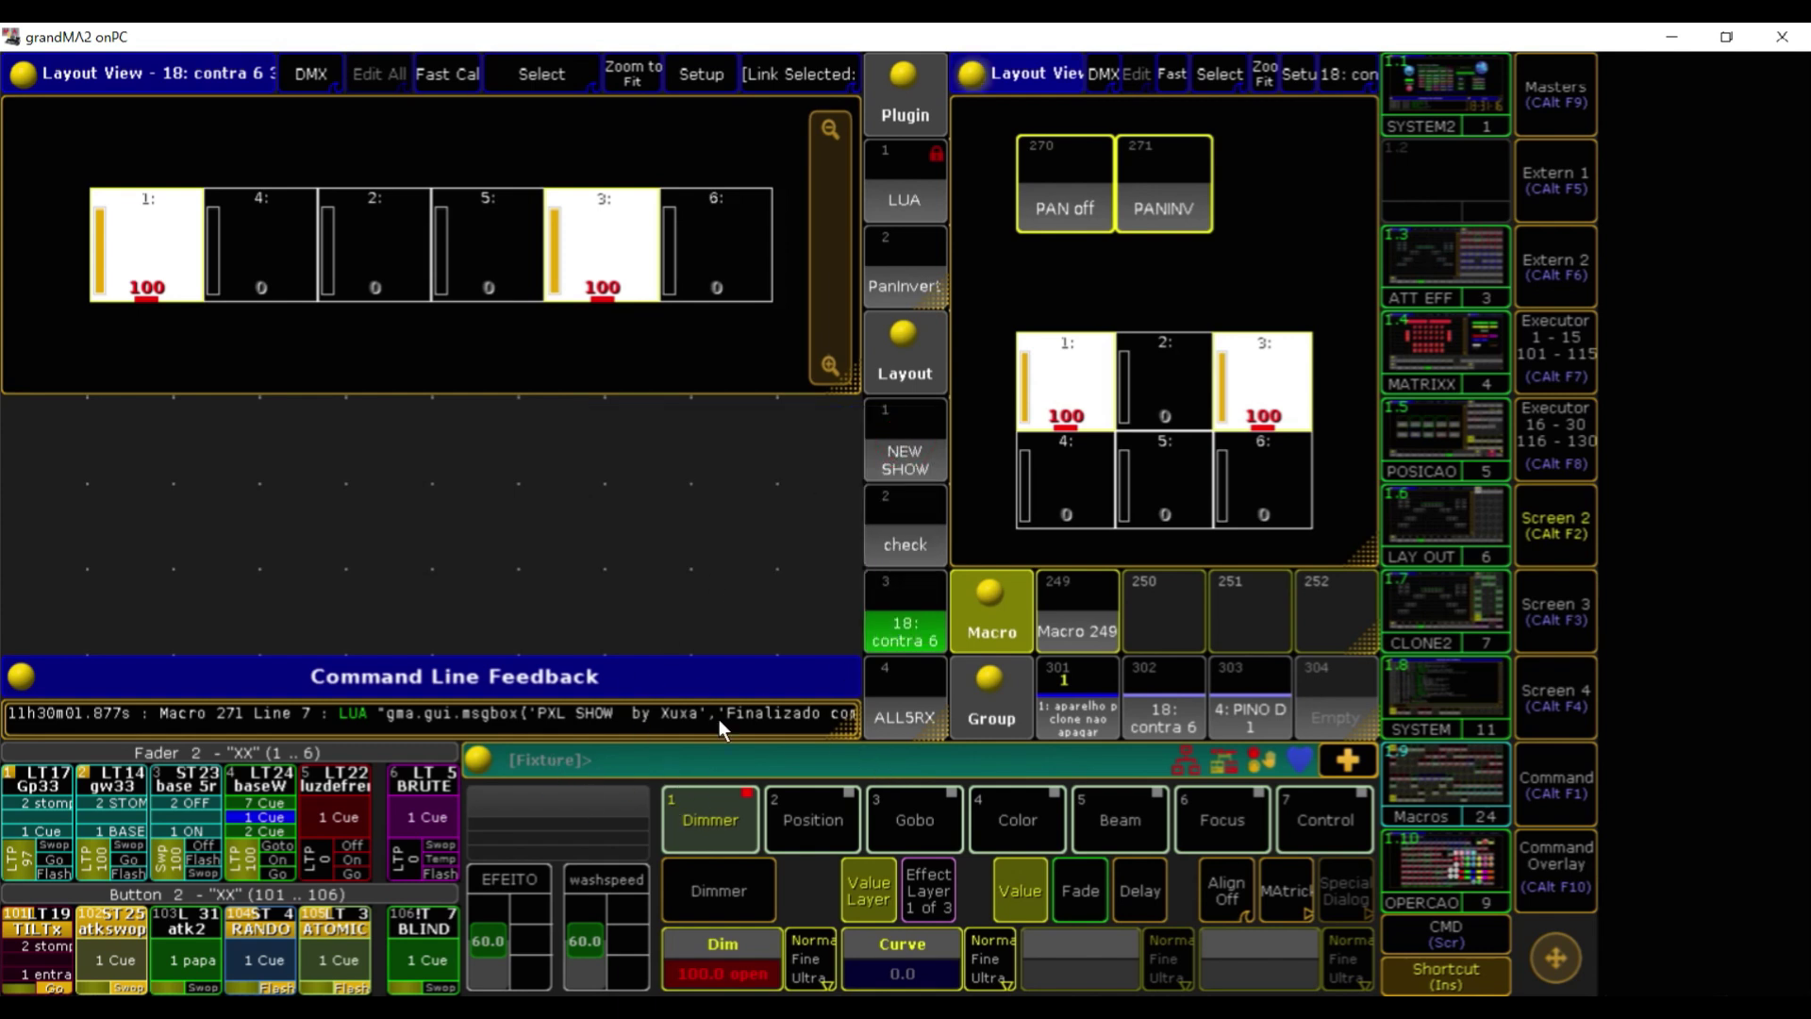
{"action": "left_click", "coordinate": [1183, 195]}
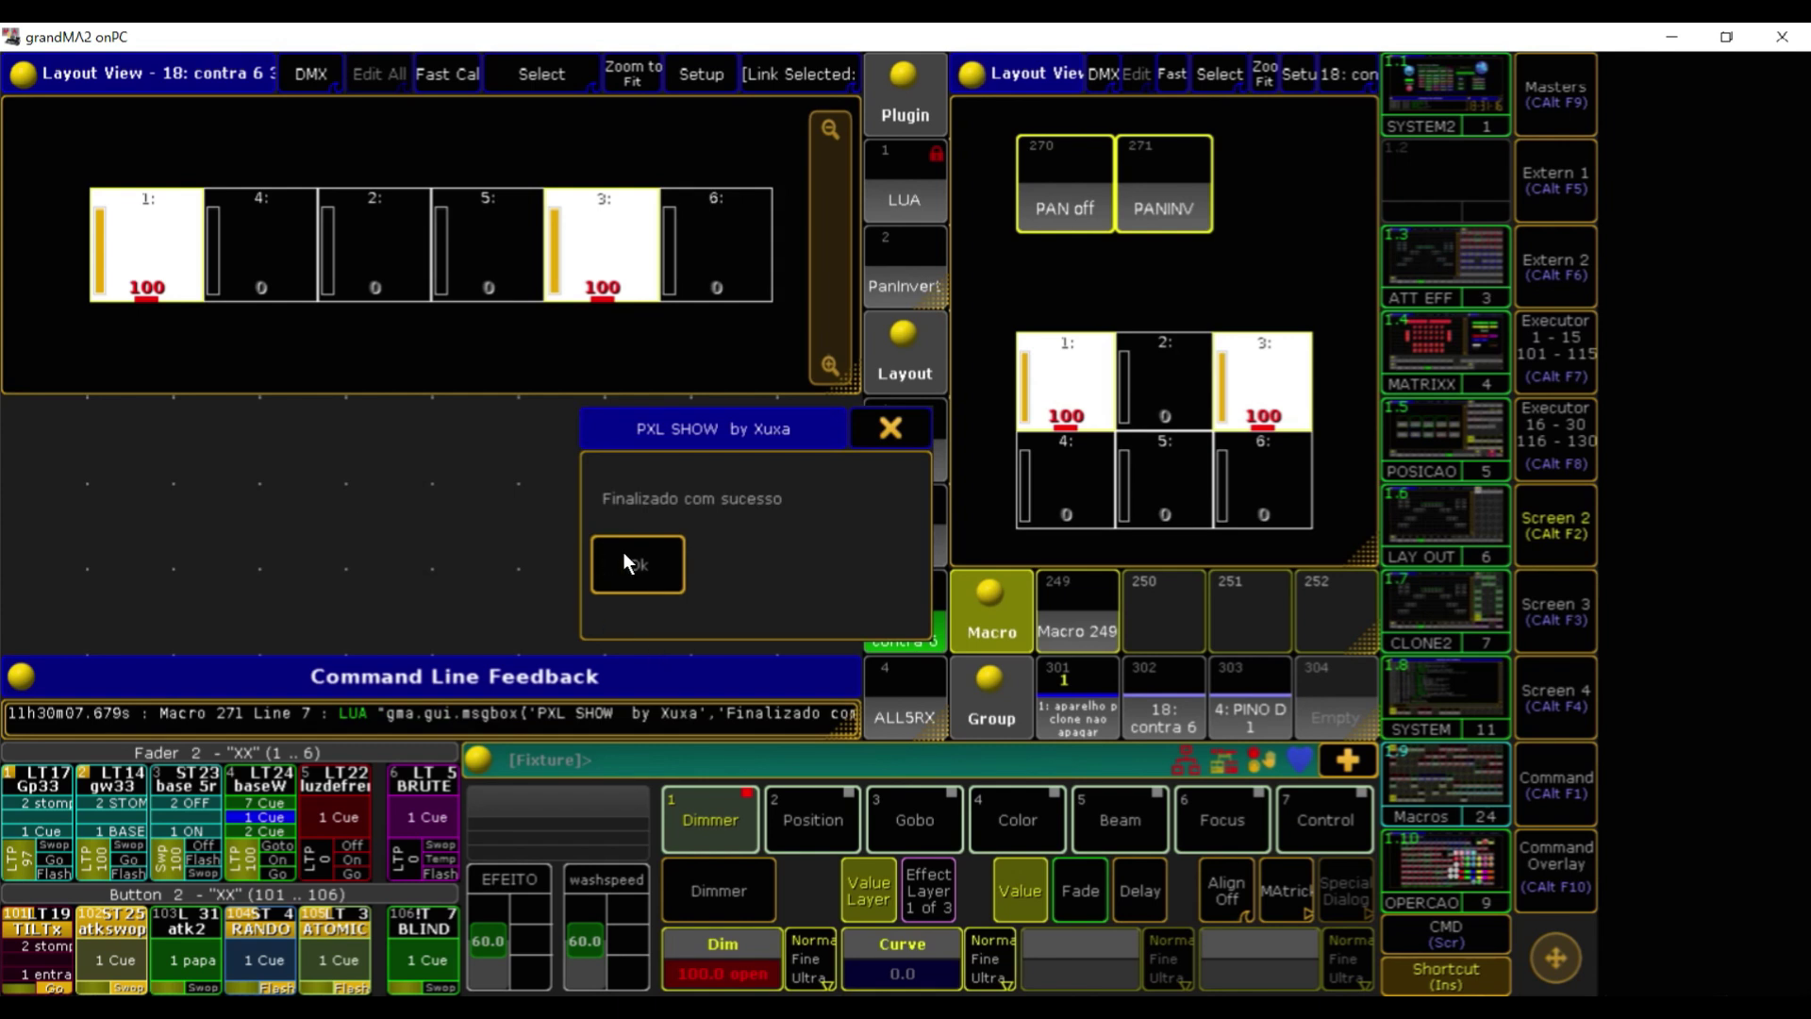
{"action": "left_click", "coordinate": [627, 564]}
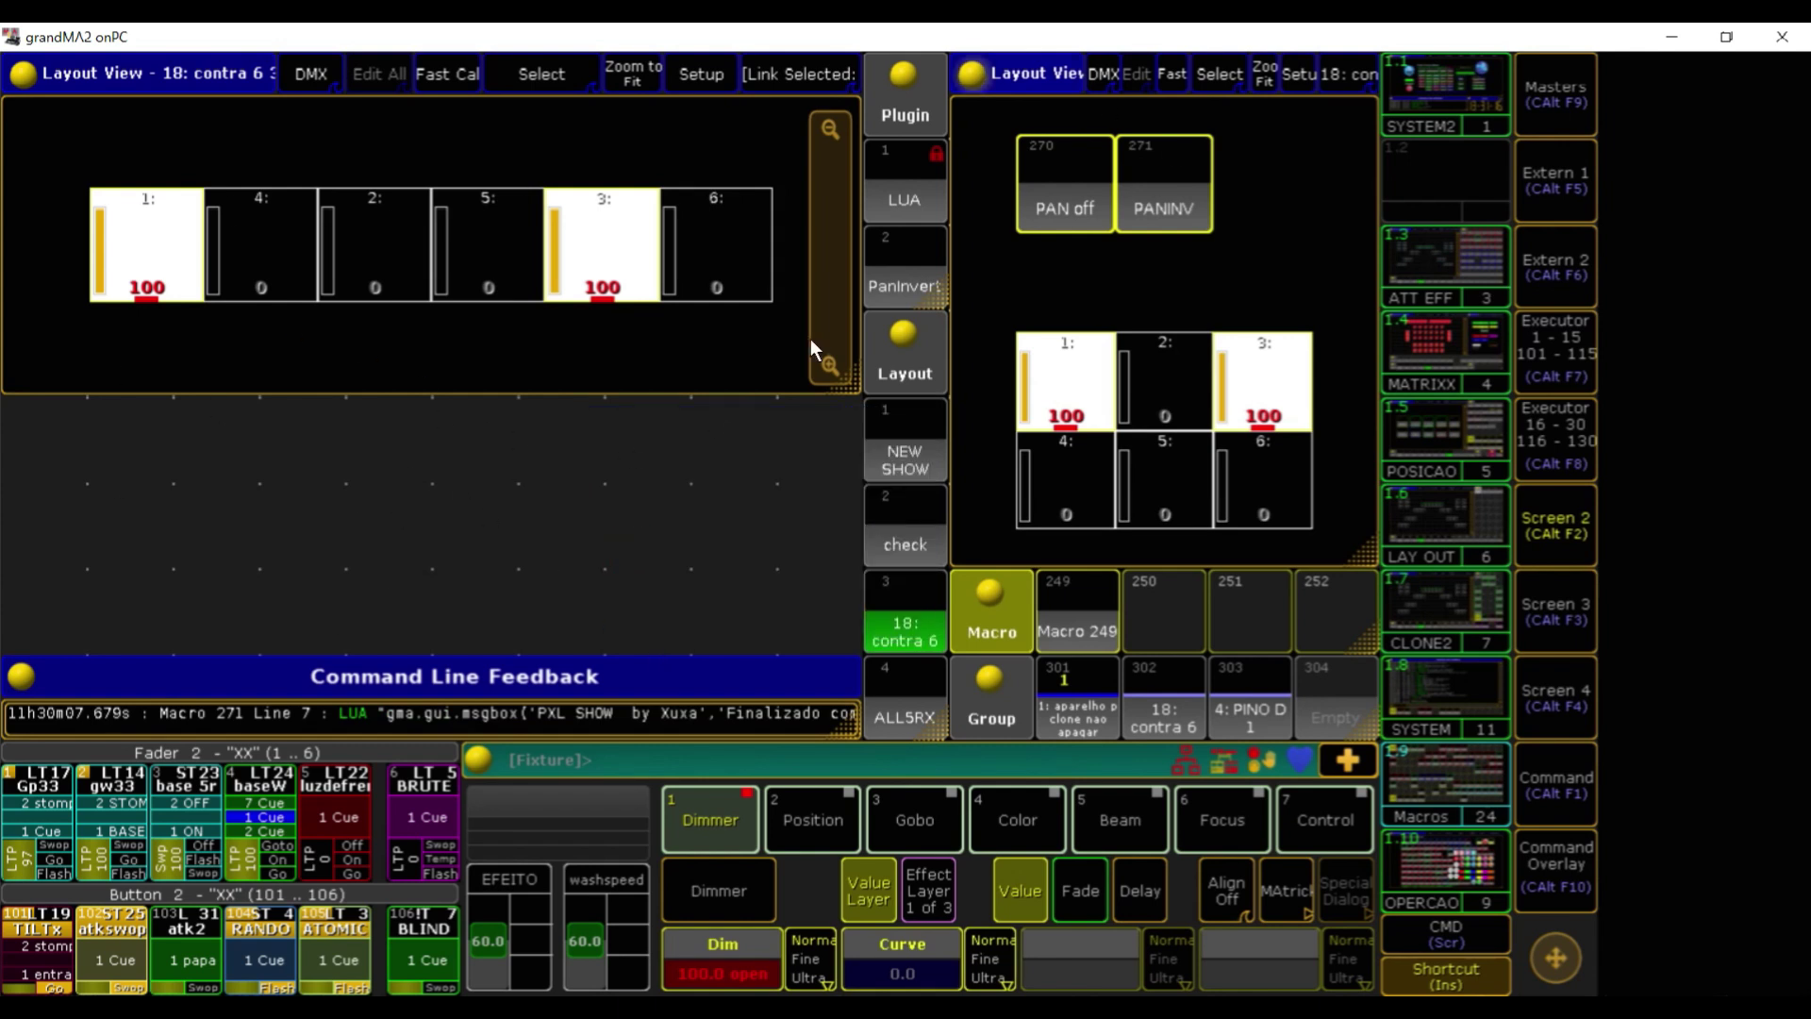
{"action": "left_click", "coordinate": [907, 275]}
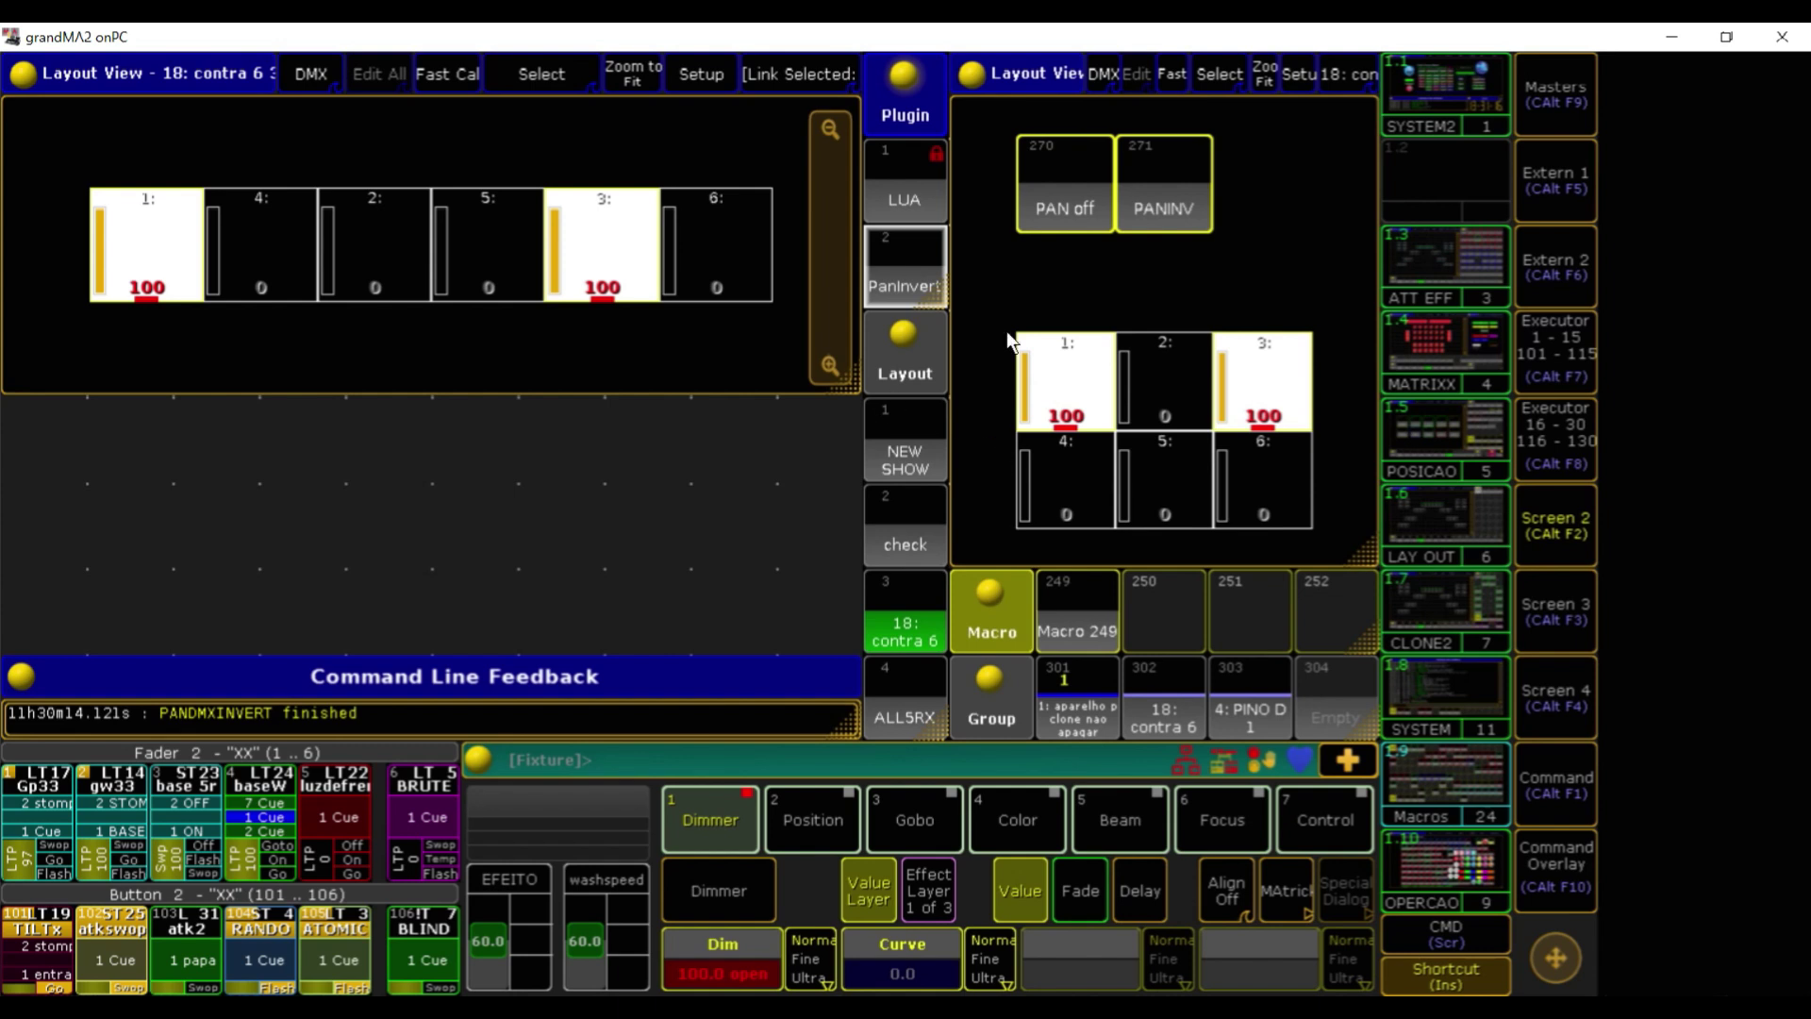
Repeat the PANINV macro and the PAN off macro on fixtures 1 and 3, dismissing both completion messages
{"action": "left_click", "coordinate": [1191, 195]}
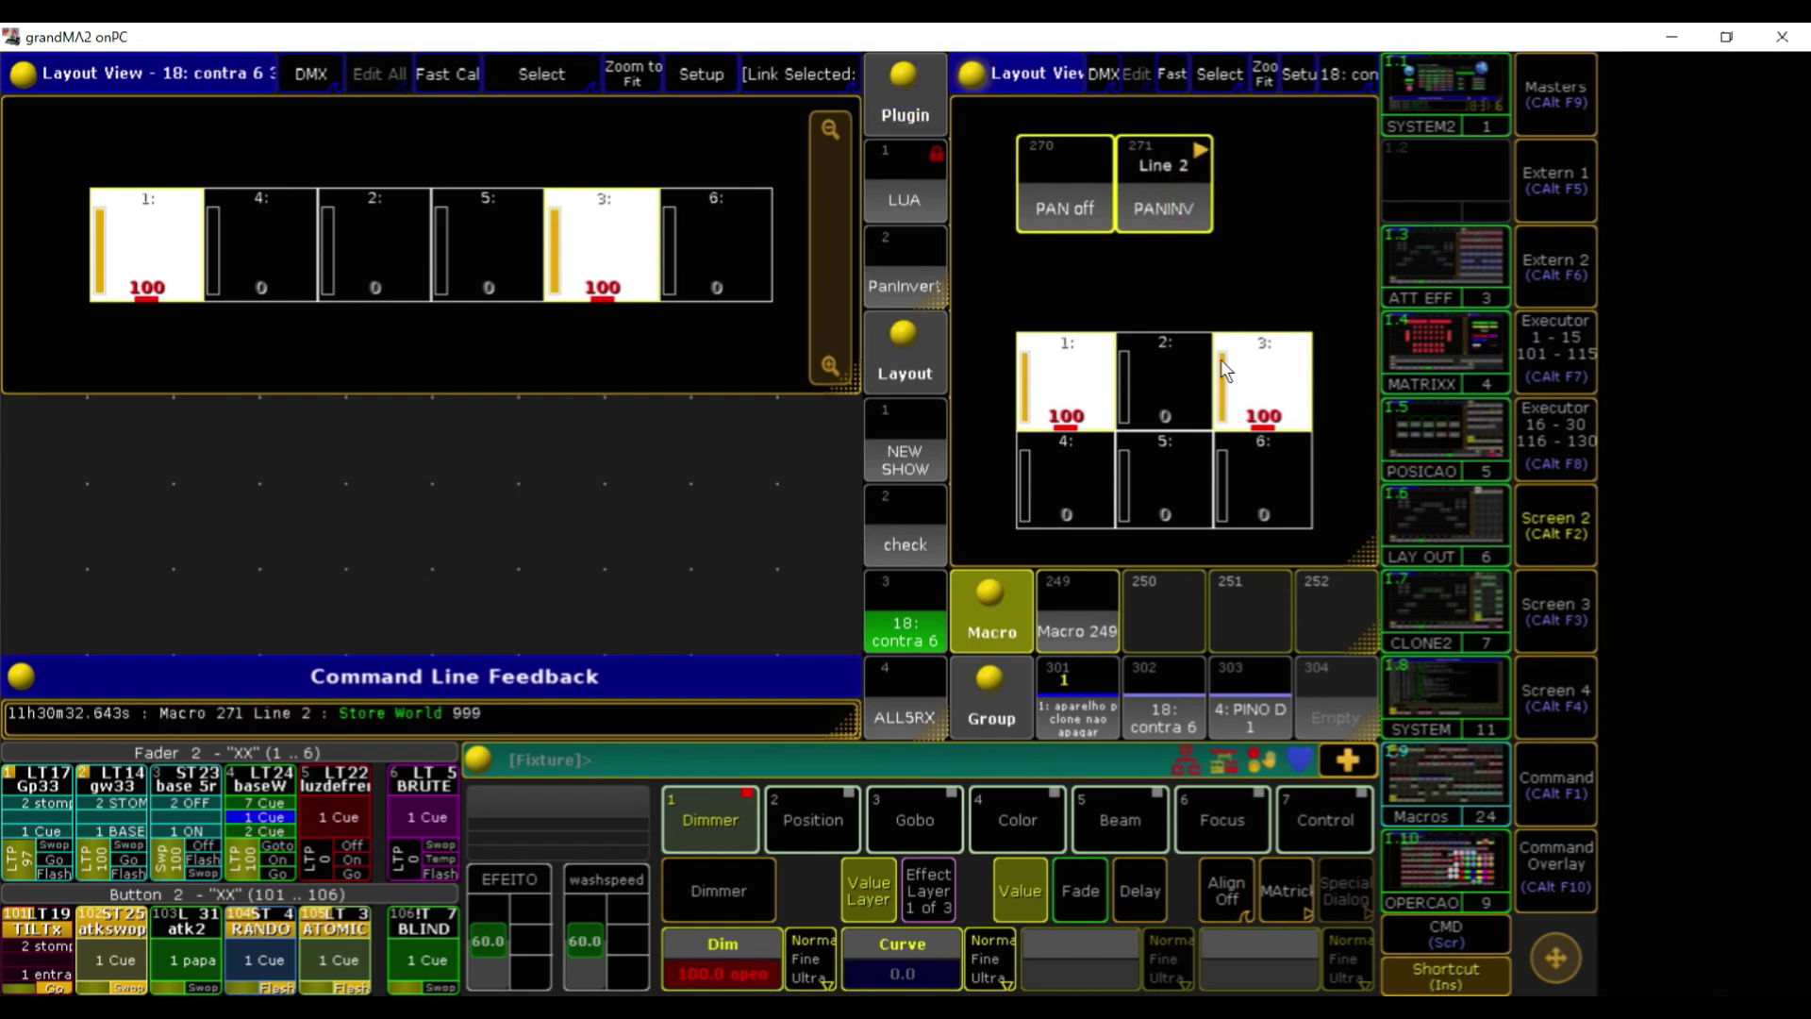
{"action": "left_click", "coordinate": [622, 559]}
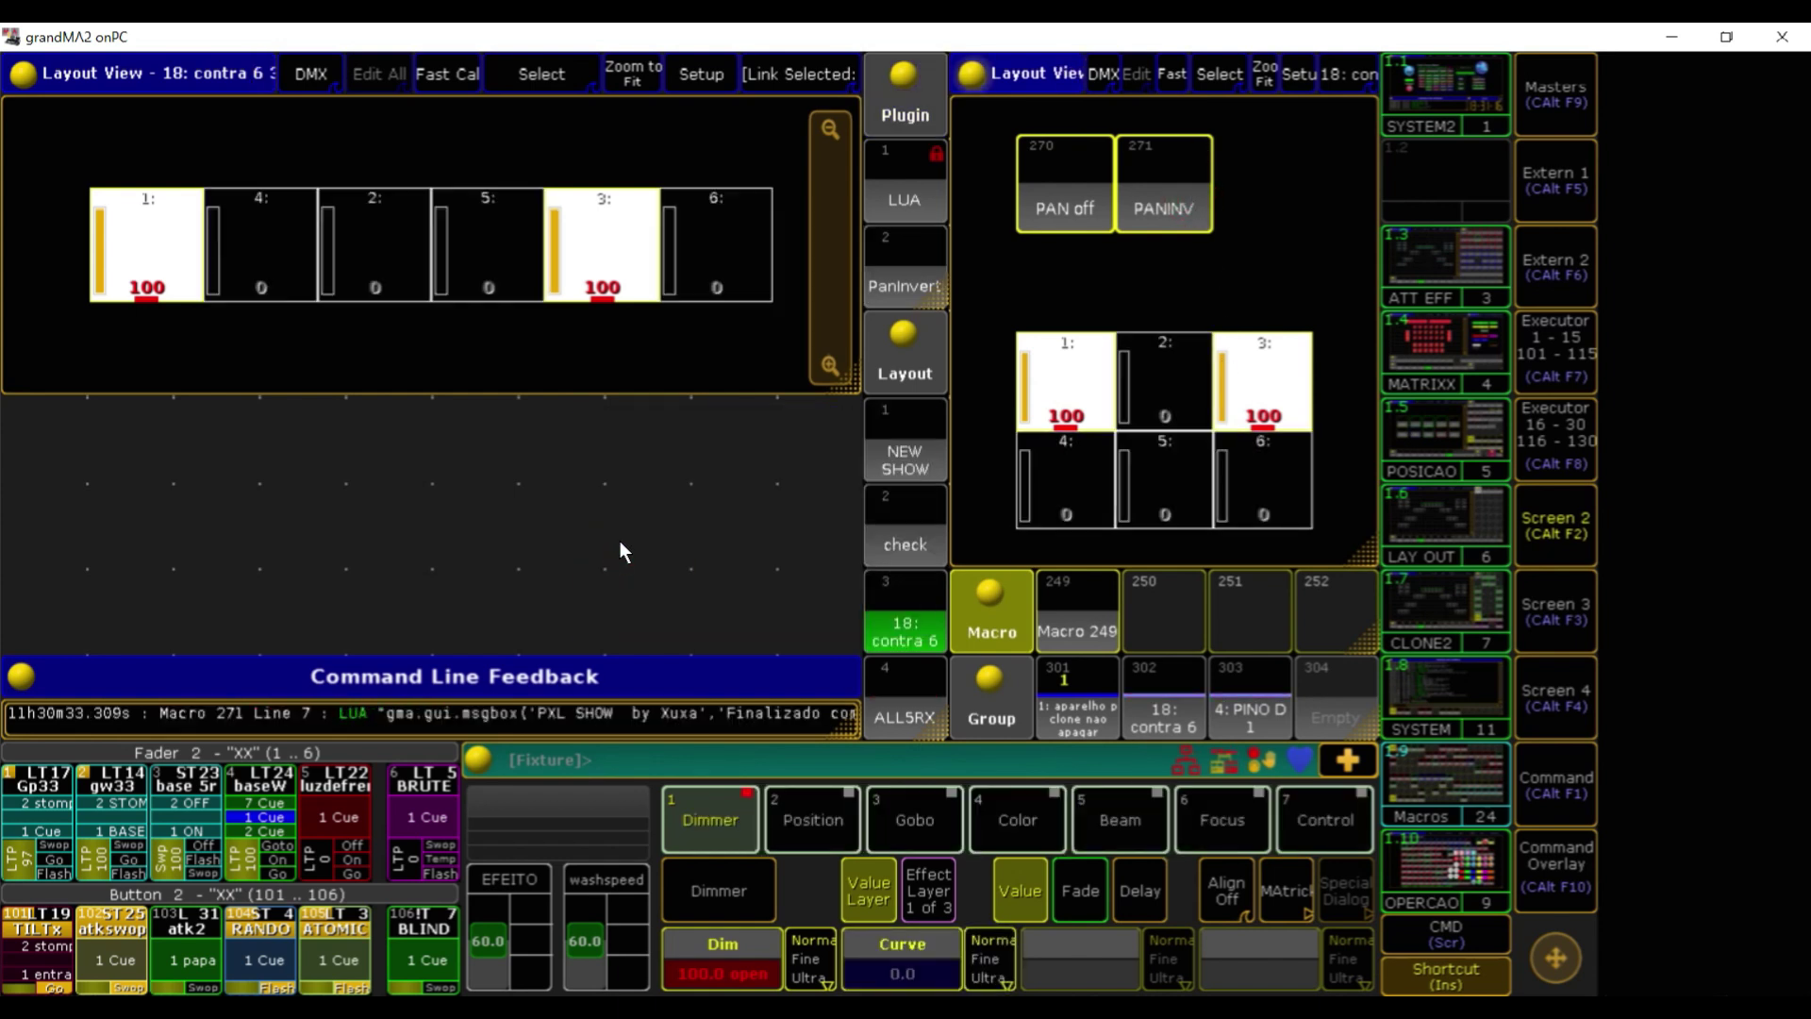
{"action": "left_click", "coordinate": [1069, 184]}
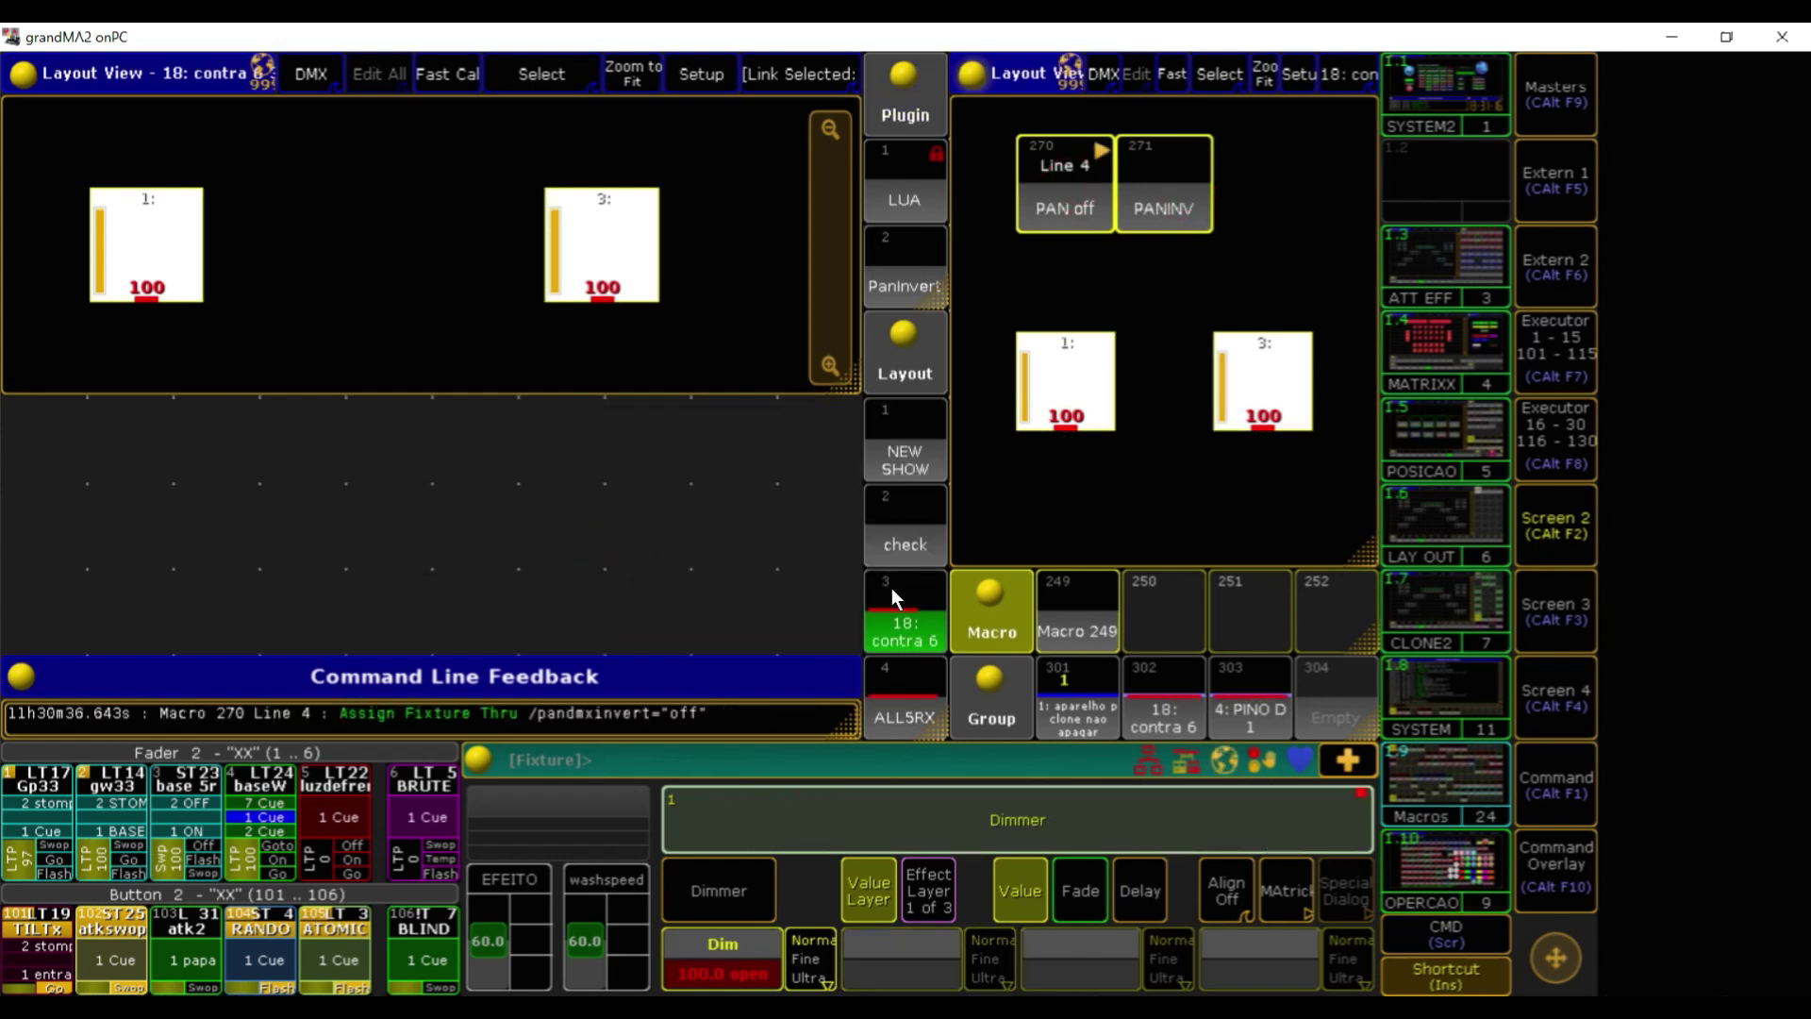
{"action": "left_click", "coordinate": [660, 562]}
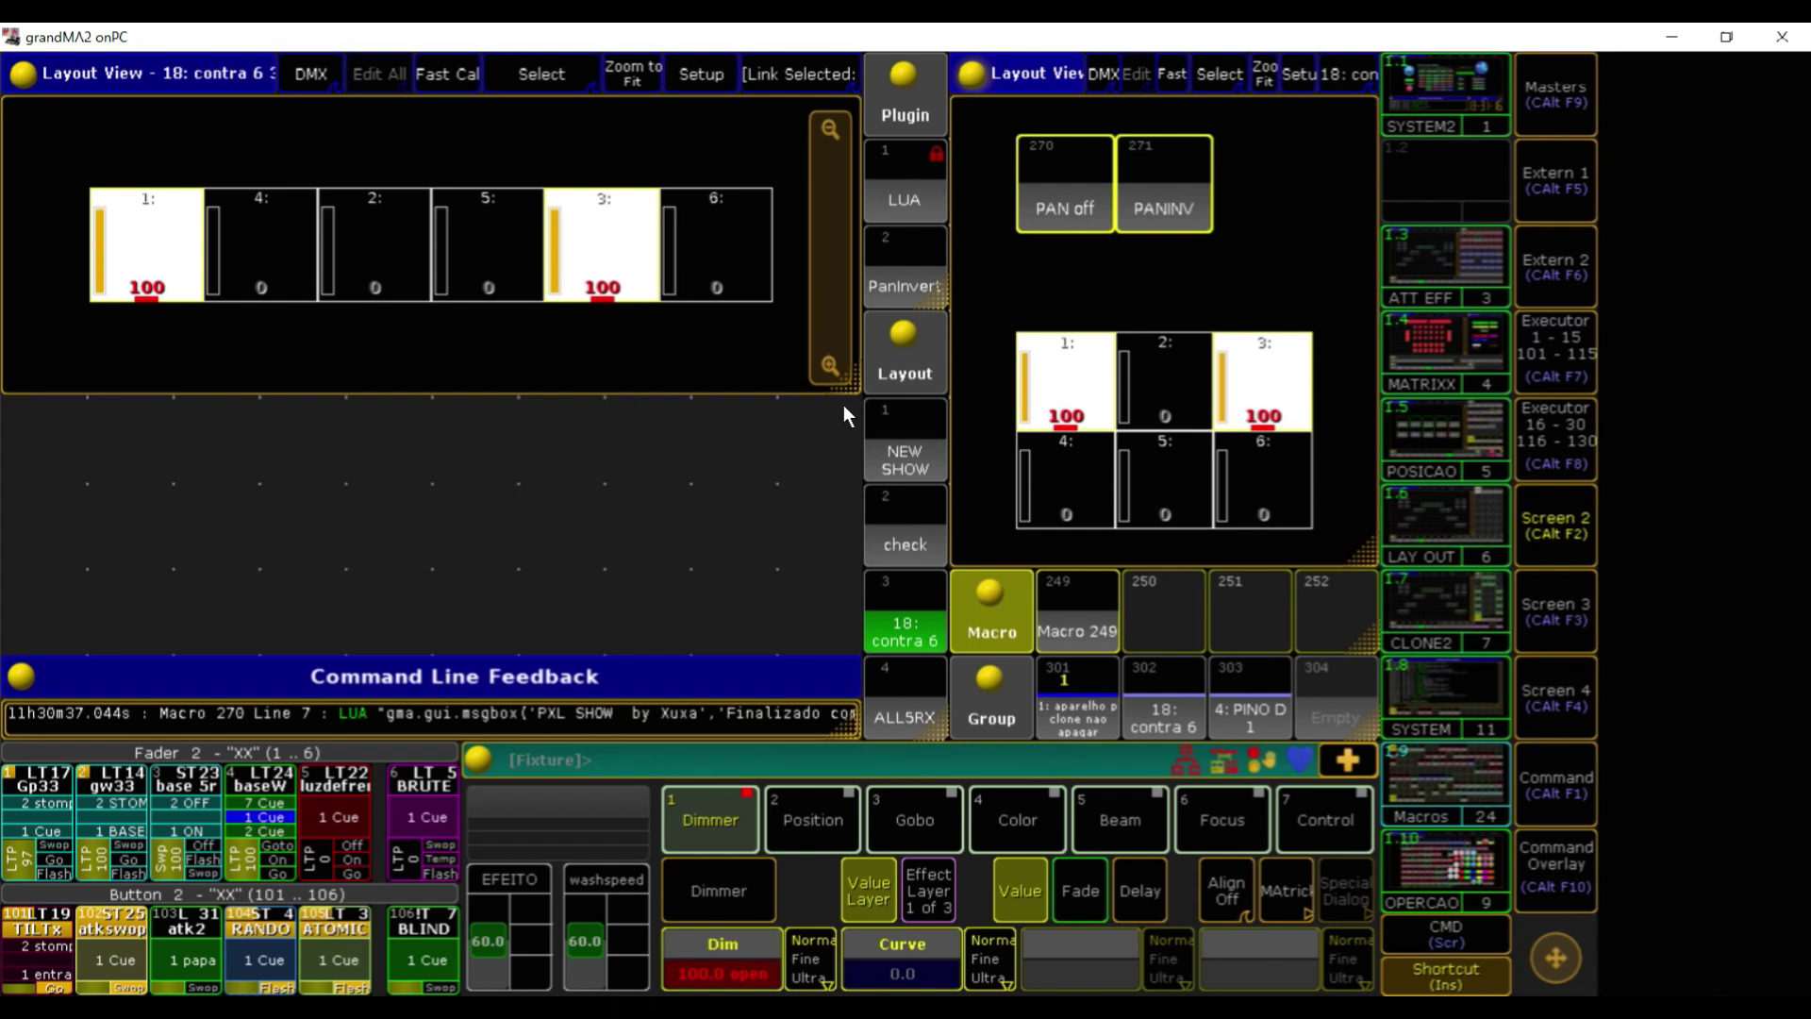
Enlarge the contra 6 layout window down to the Command Line Feedback window and delete all six fixtures from layout 3
{"action": "left_click_drag", "start_coordinate": [847, 381], "coordinate": [835, 632]}
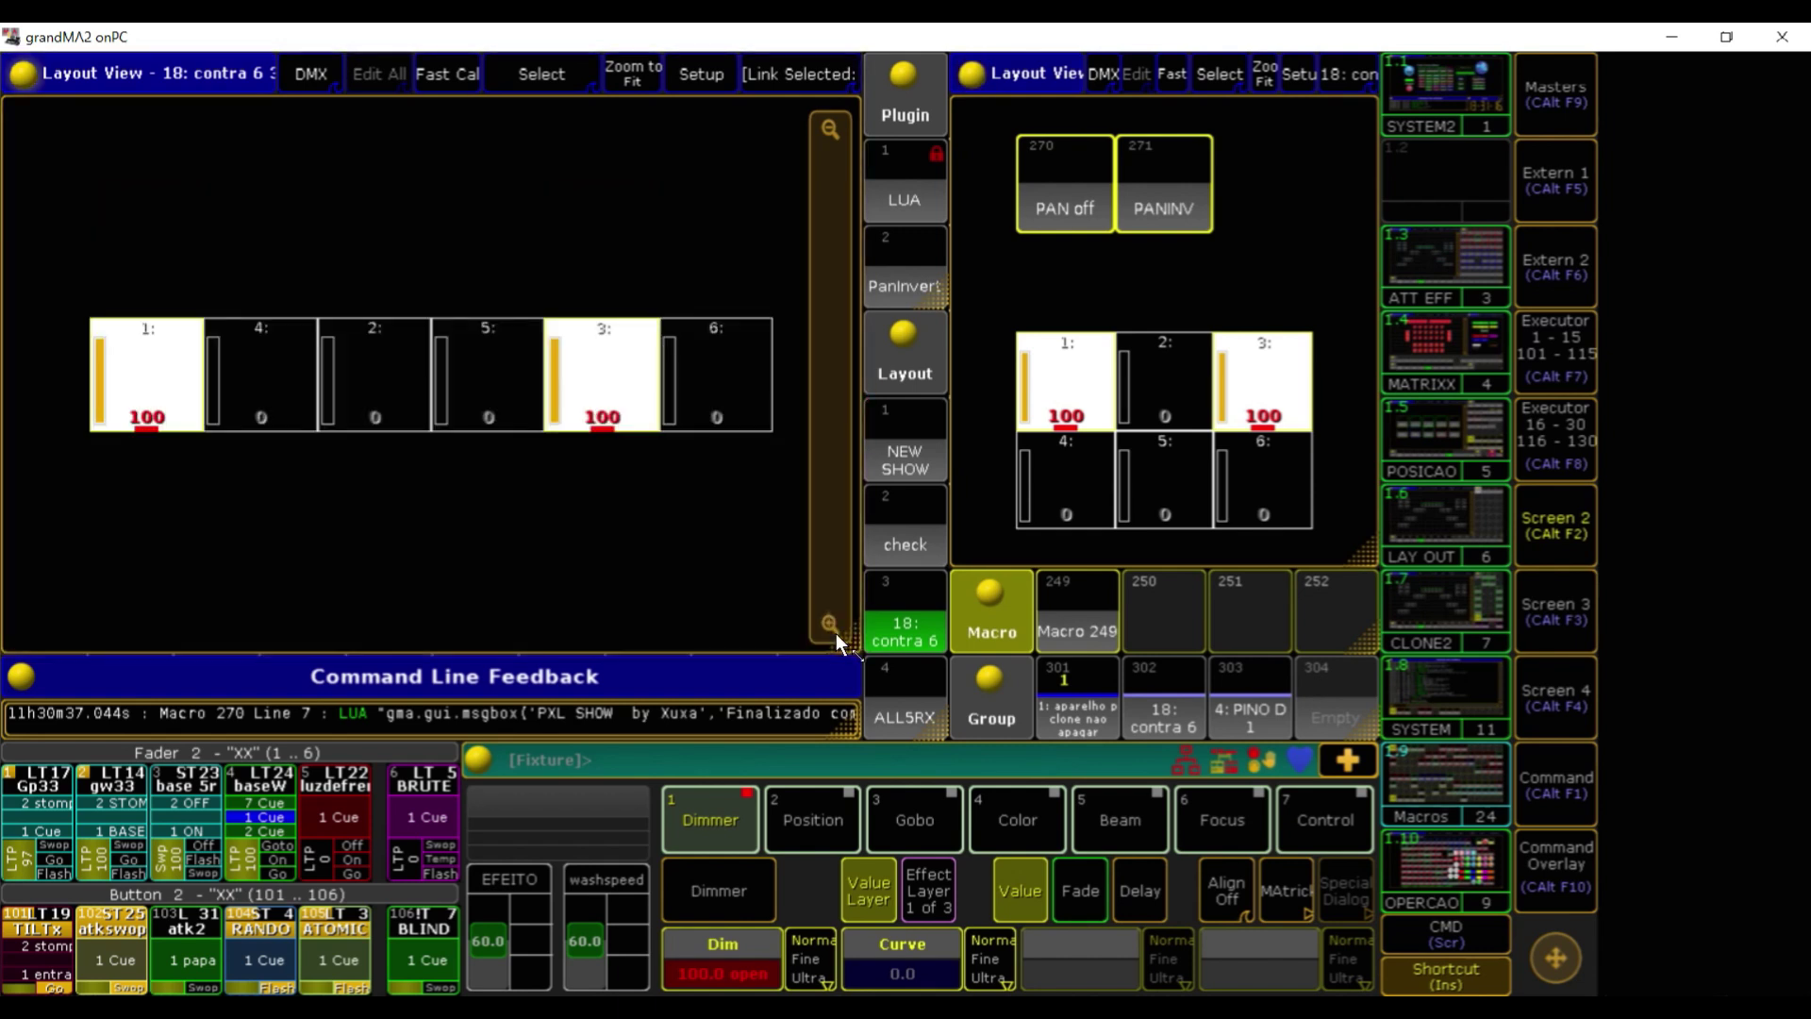
{"action": "key", "text": "Delete"}
{"action": "left_click_drag", "start_coordinate": [59, 306], "coordinate": [765, 477]}
Set the selected fixtures 1 and 3 to 24 and store them in layout 3
{"action": "type", "text": "At Thru"}
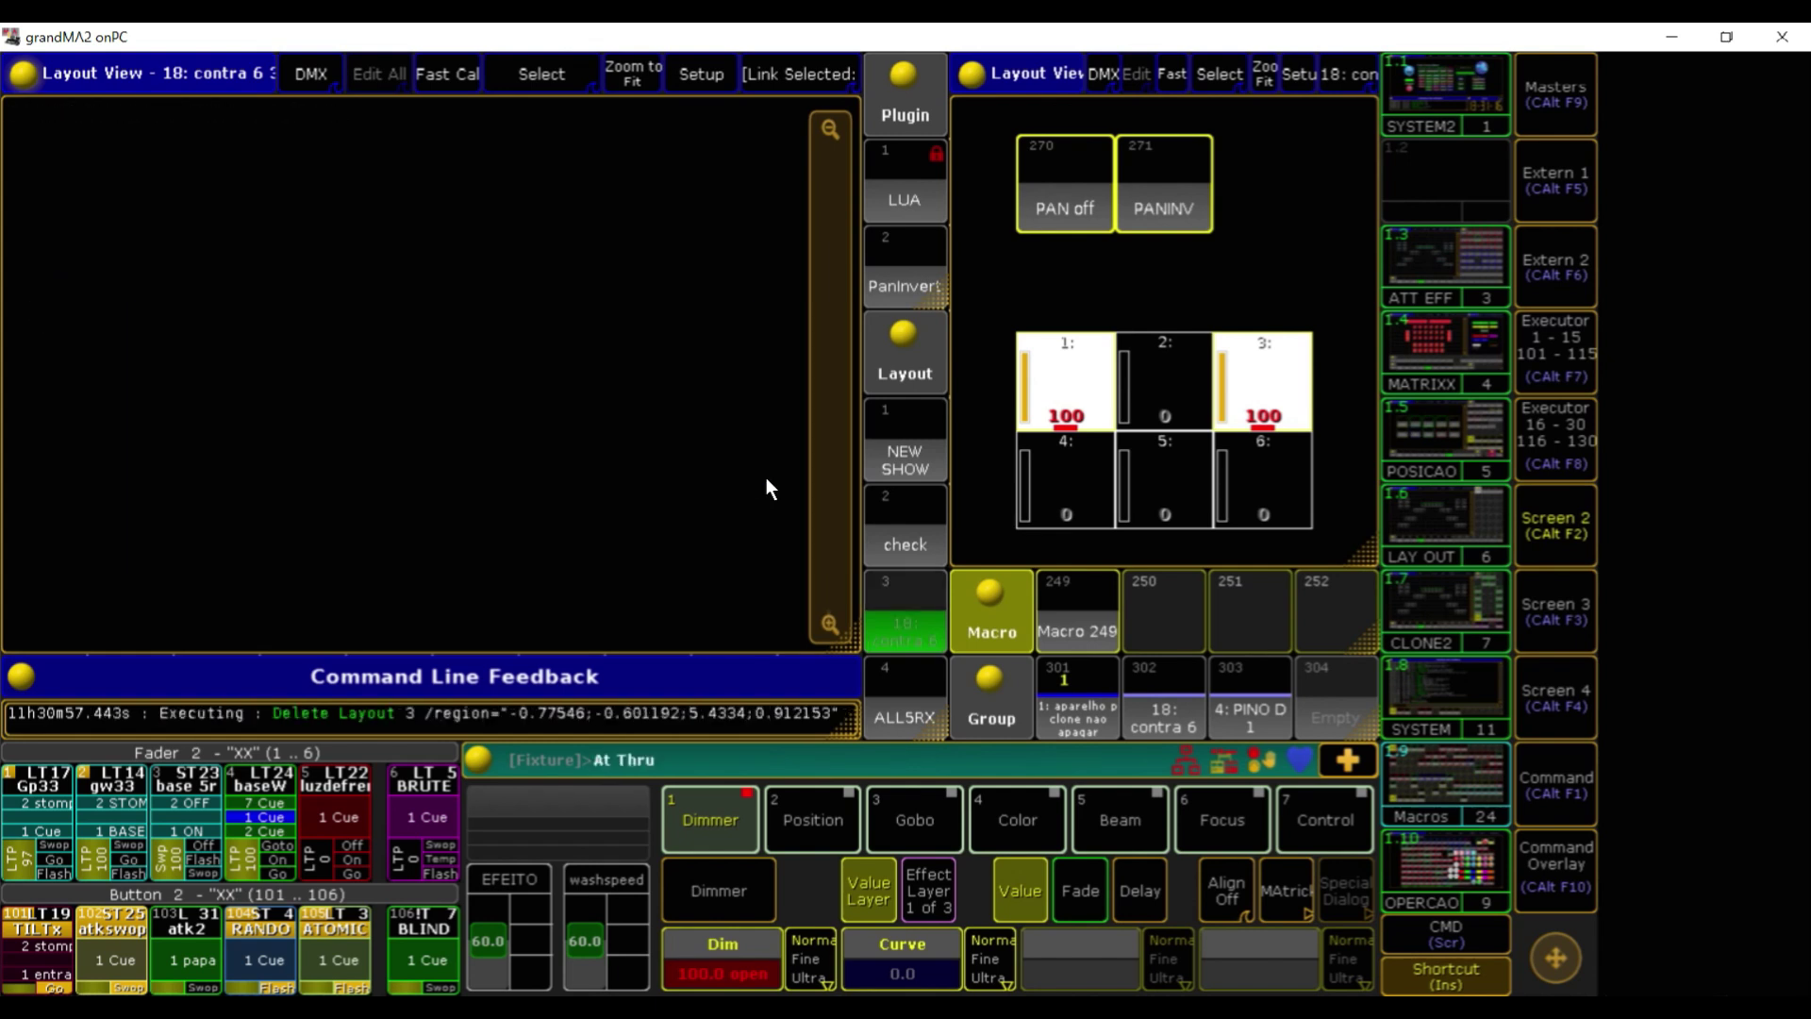
{"action": "type", "text": " 24"}
{"action": "key", "text": "Return"}
{"action": "key", "text": "s"}
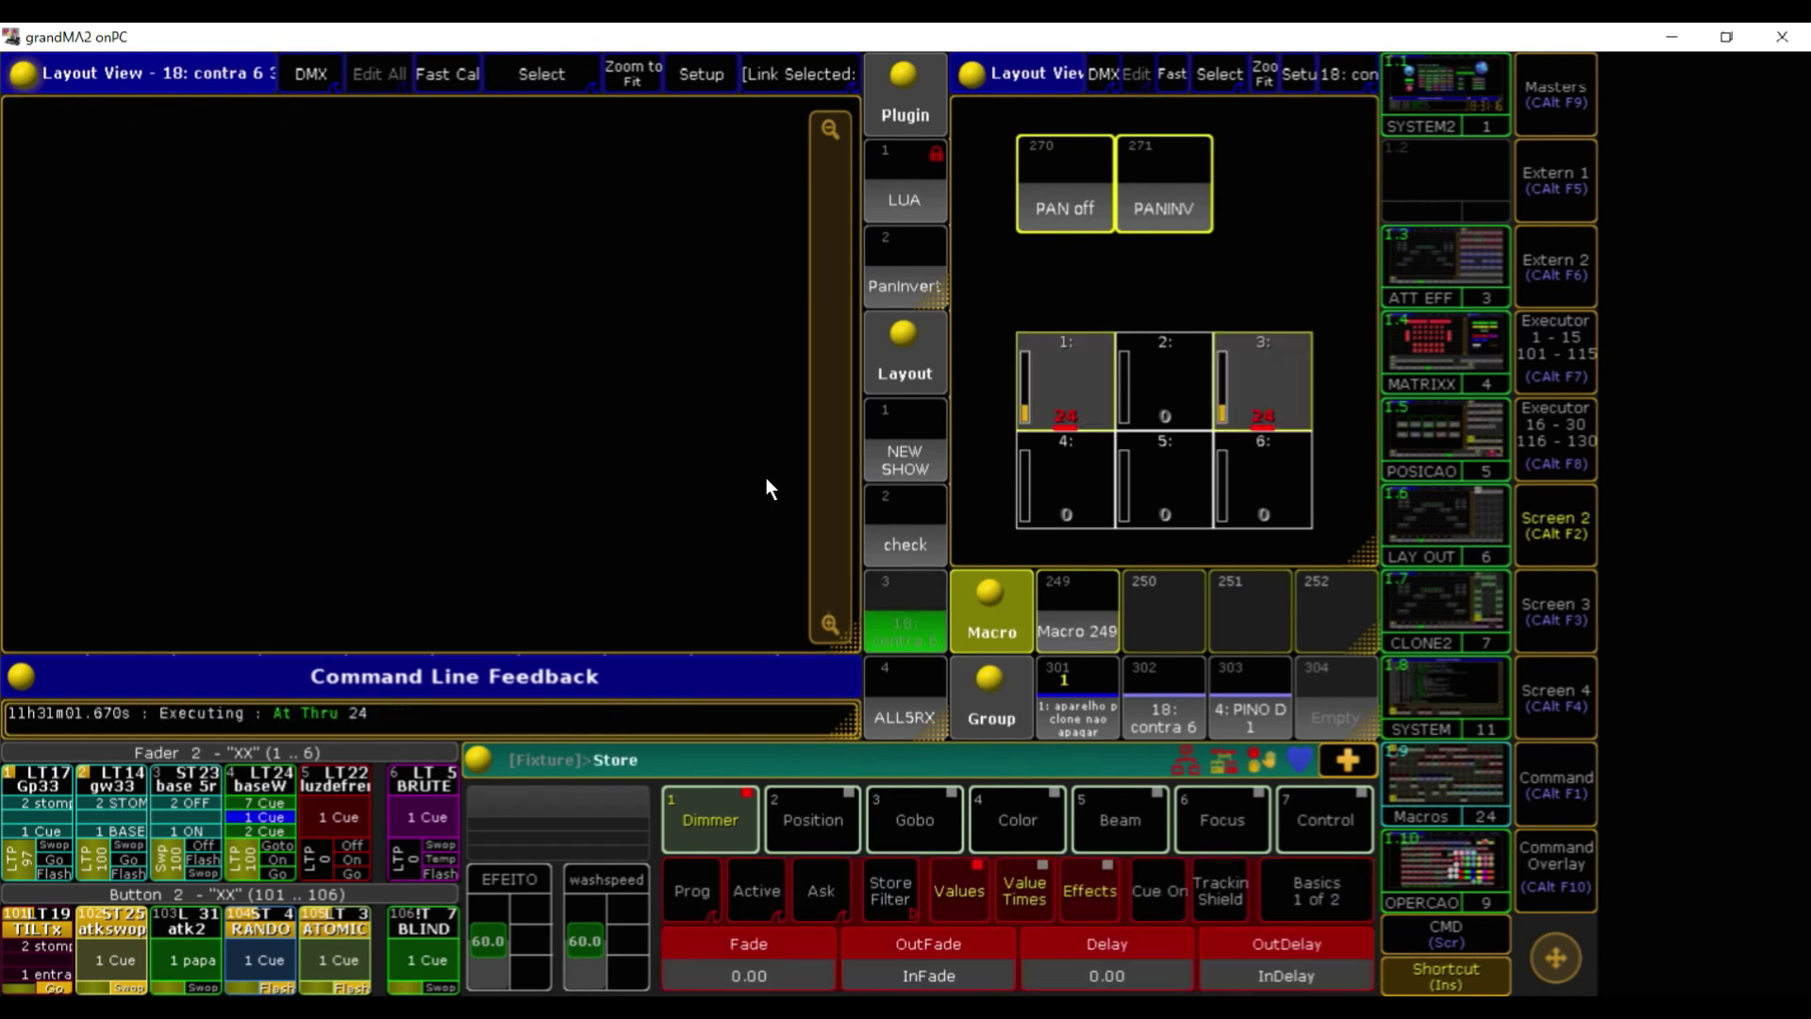
{"action": "left_click", "coordinate": [914, 607]}
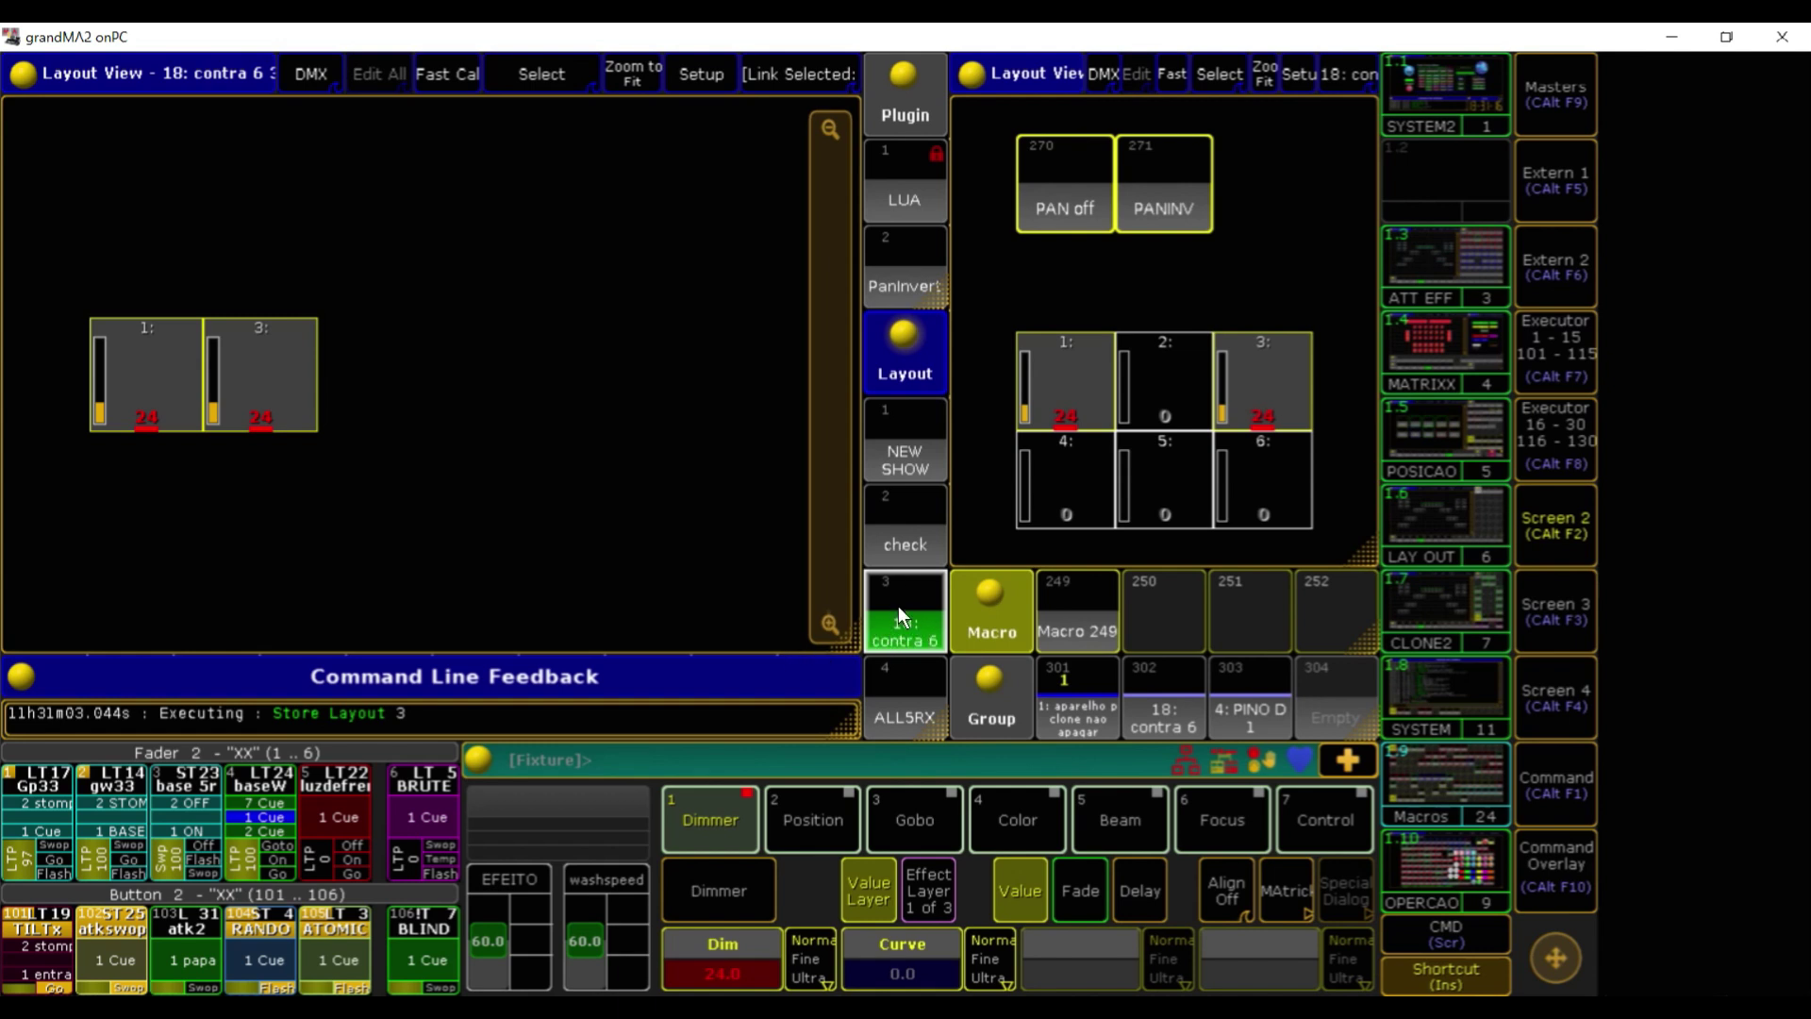
Clear the programmer, select fixtures 1 Thru 24 and store them in layout 3, fitting the whole row in the view
{"action": "key", "text": "BackSpace"}
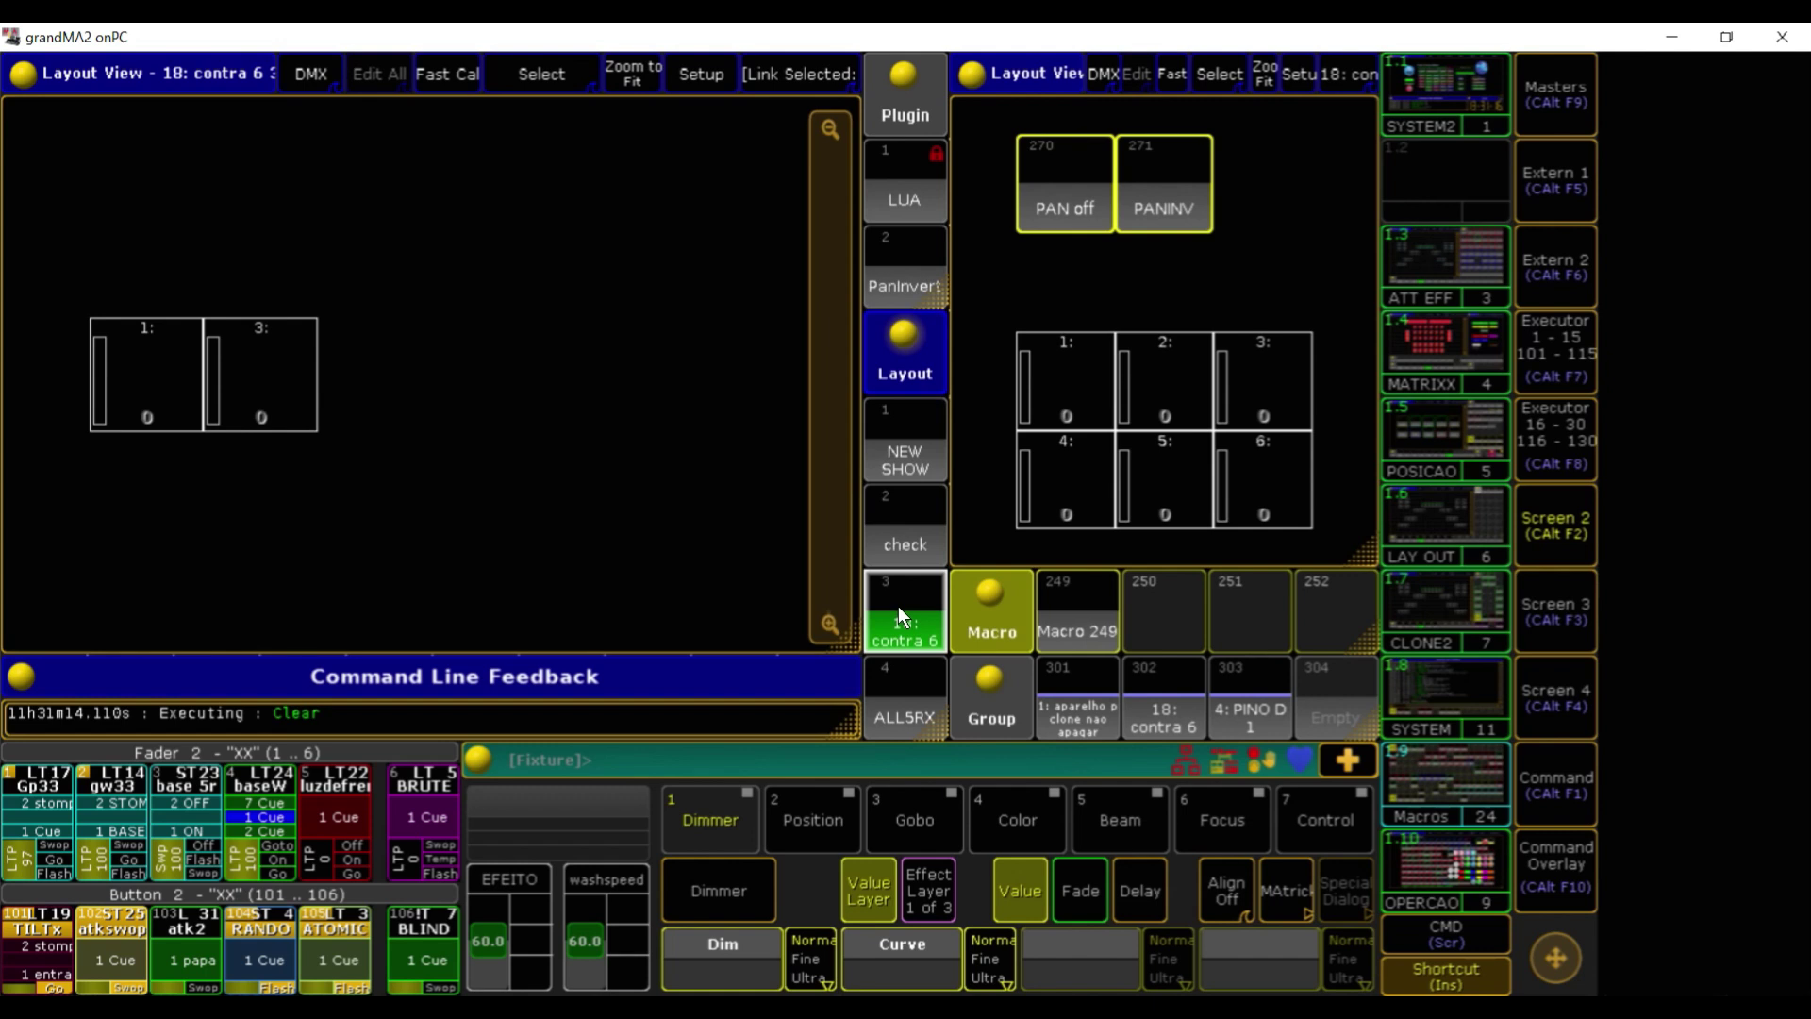
{"action": "type", "text": "Fixture 1 Thru 24"}
{"action": "key", "text": "Return"}
{"action": "type", "text": "Store"}
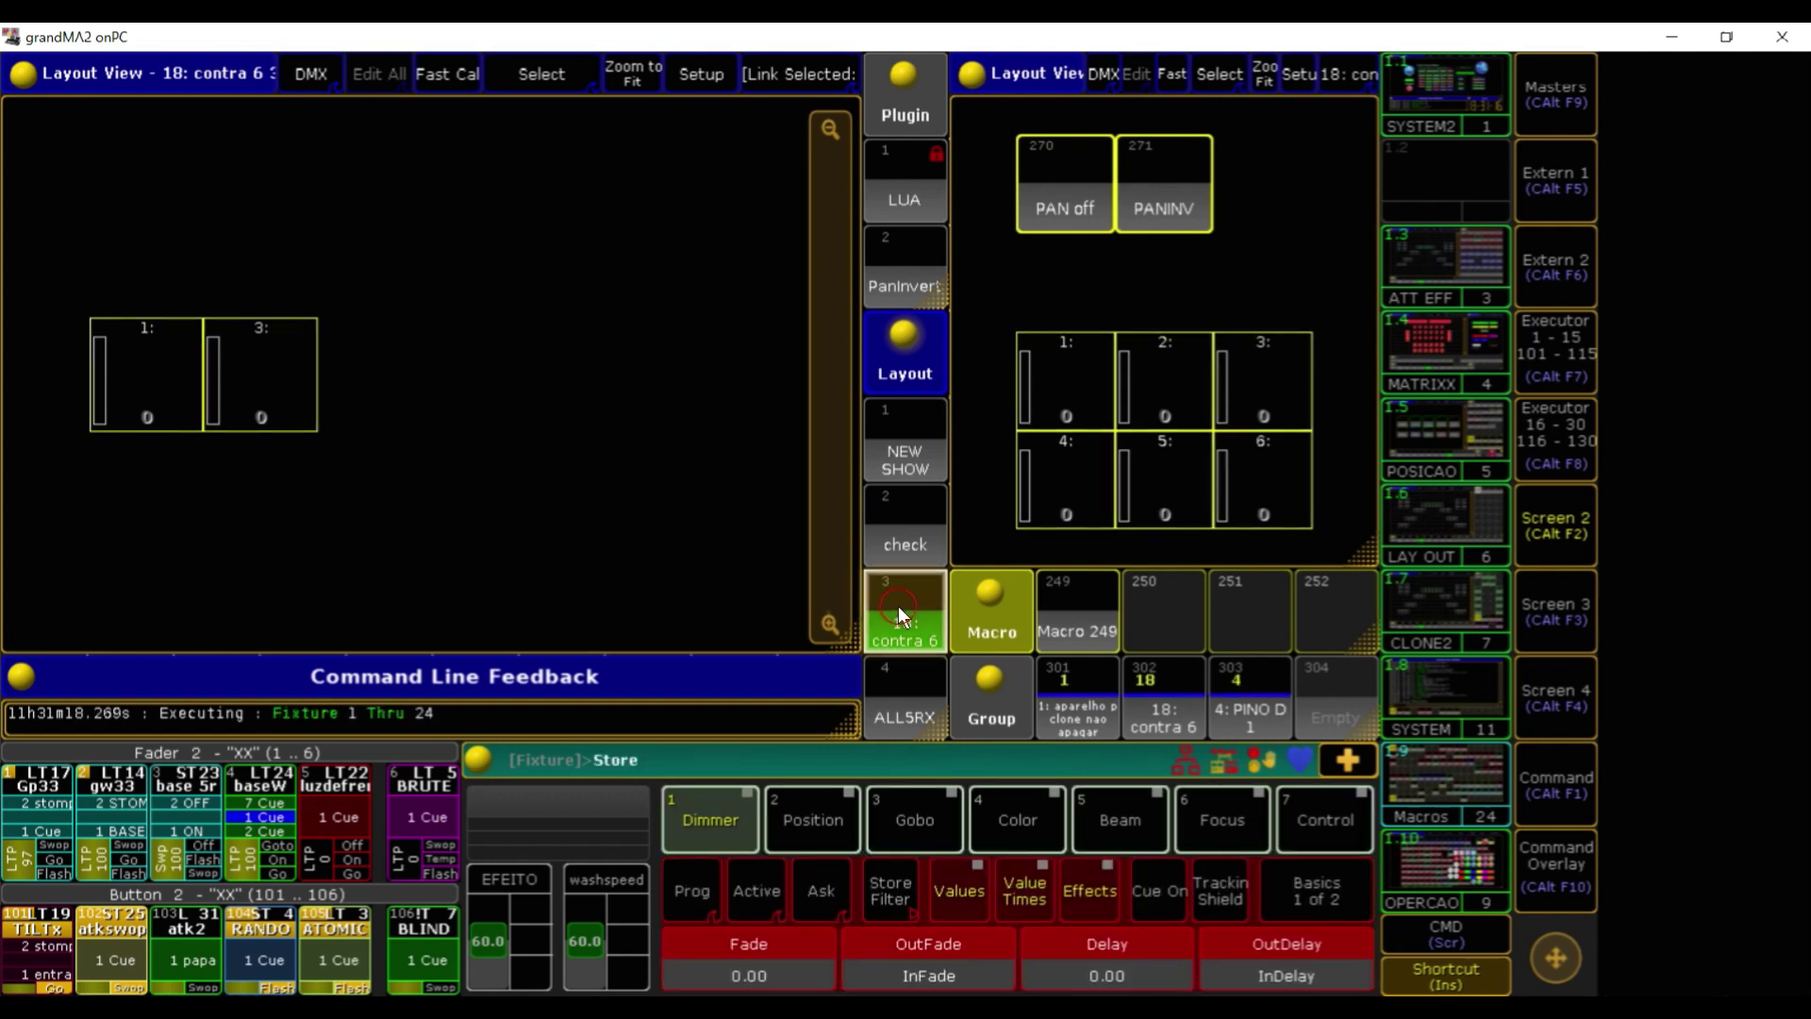
{"action": "left_click", "coordinate": [897, 605]}
{"action": "left_click", "coordinate": [662, 568]}
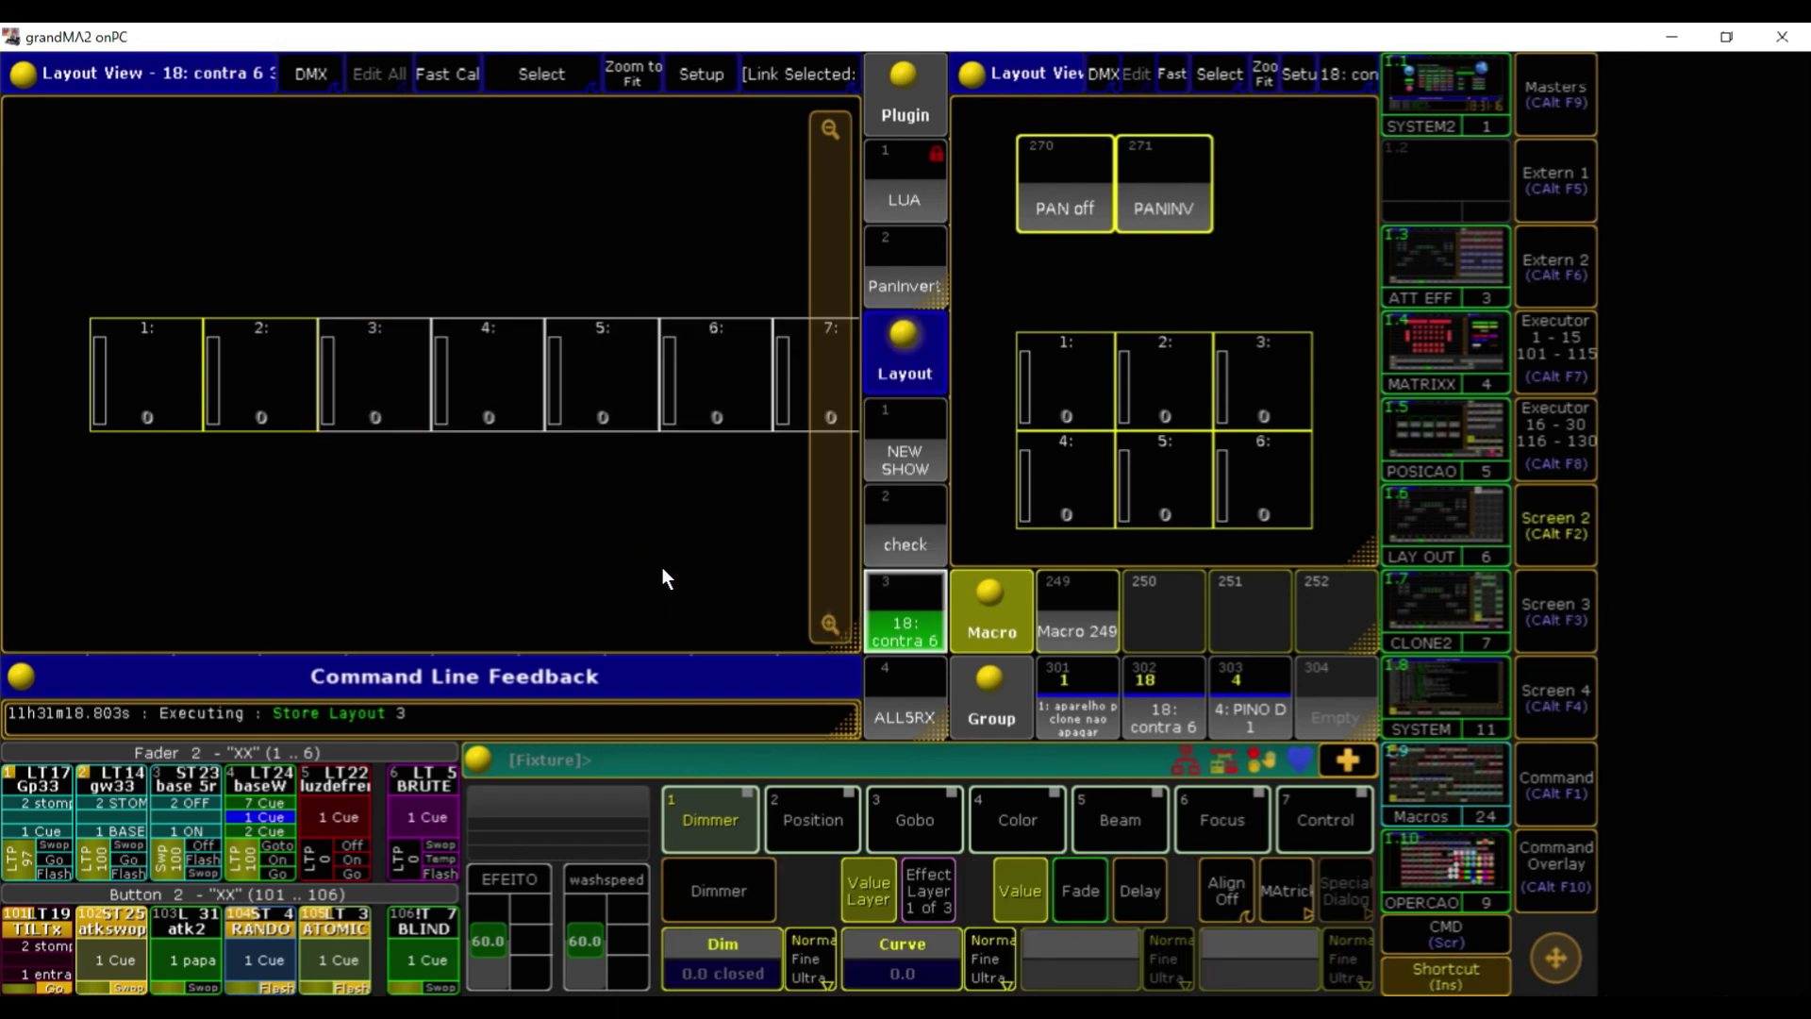
{"action": "left_click", "coordinate": [618, 73]}
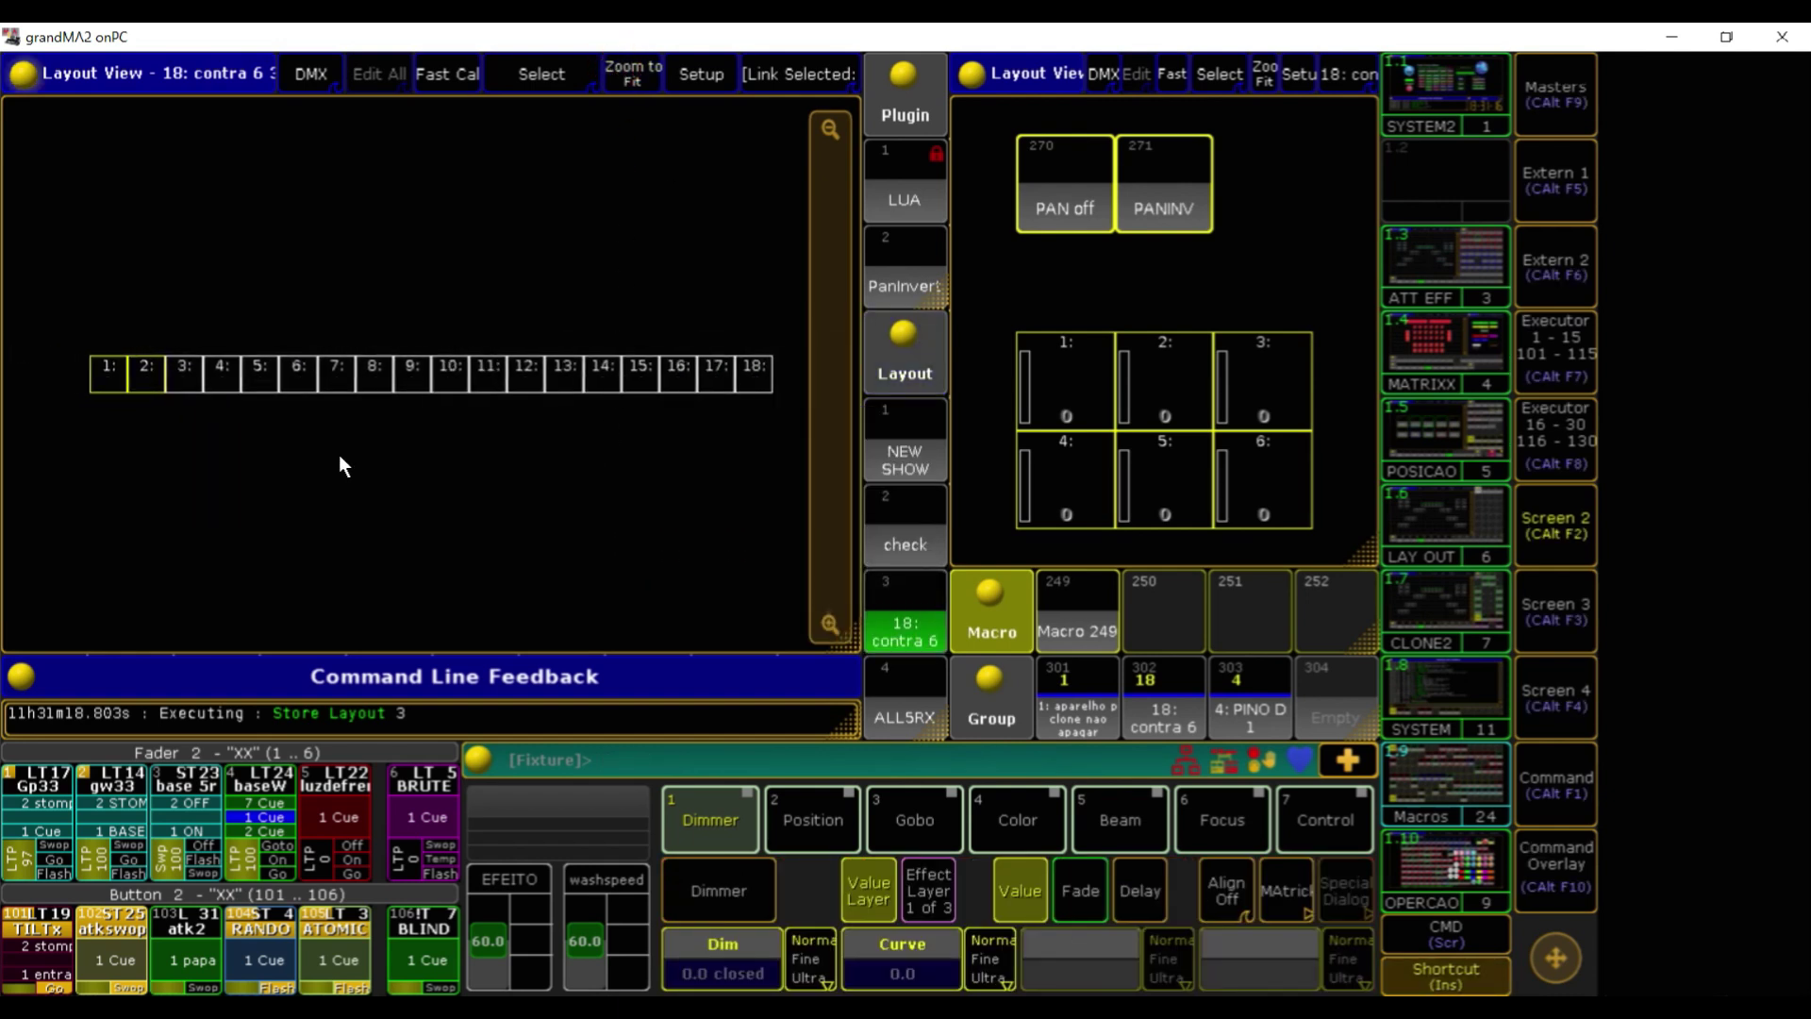
Select fixtures 1 to 16 in the layout and bring them to full dimmer, keeping them selected
{"action": "left_click_drag", "start_coordinate": [209, 391], "coordinate": [698, 425]}
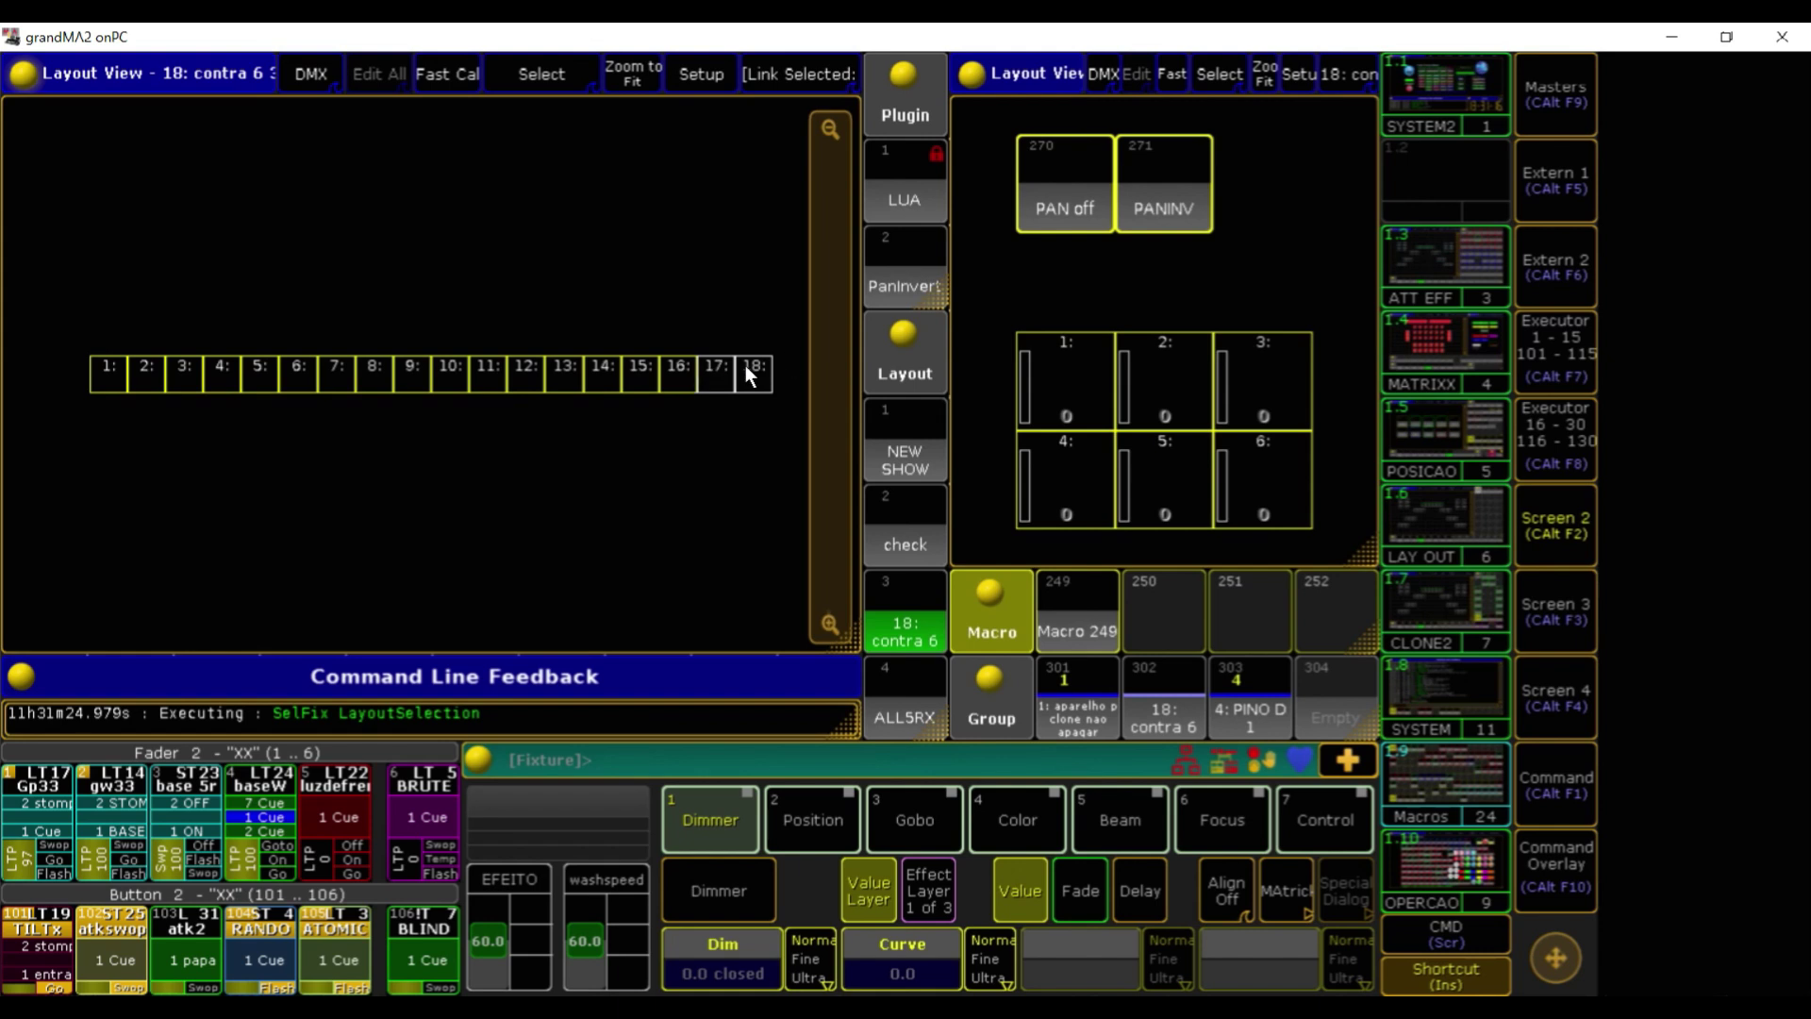
{"action": "key", "text": "f"}
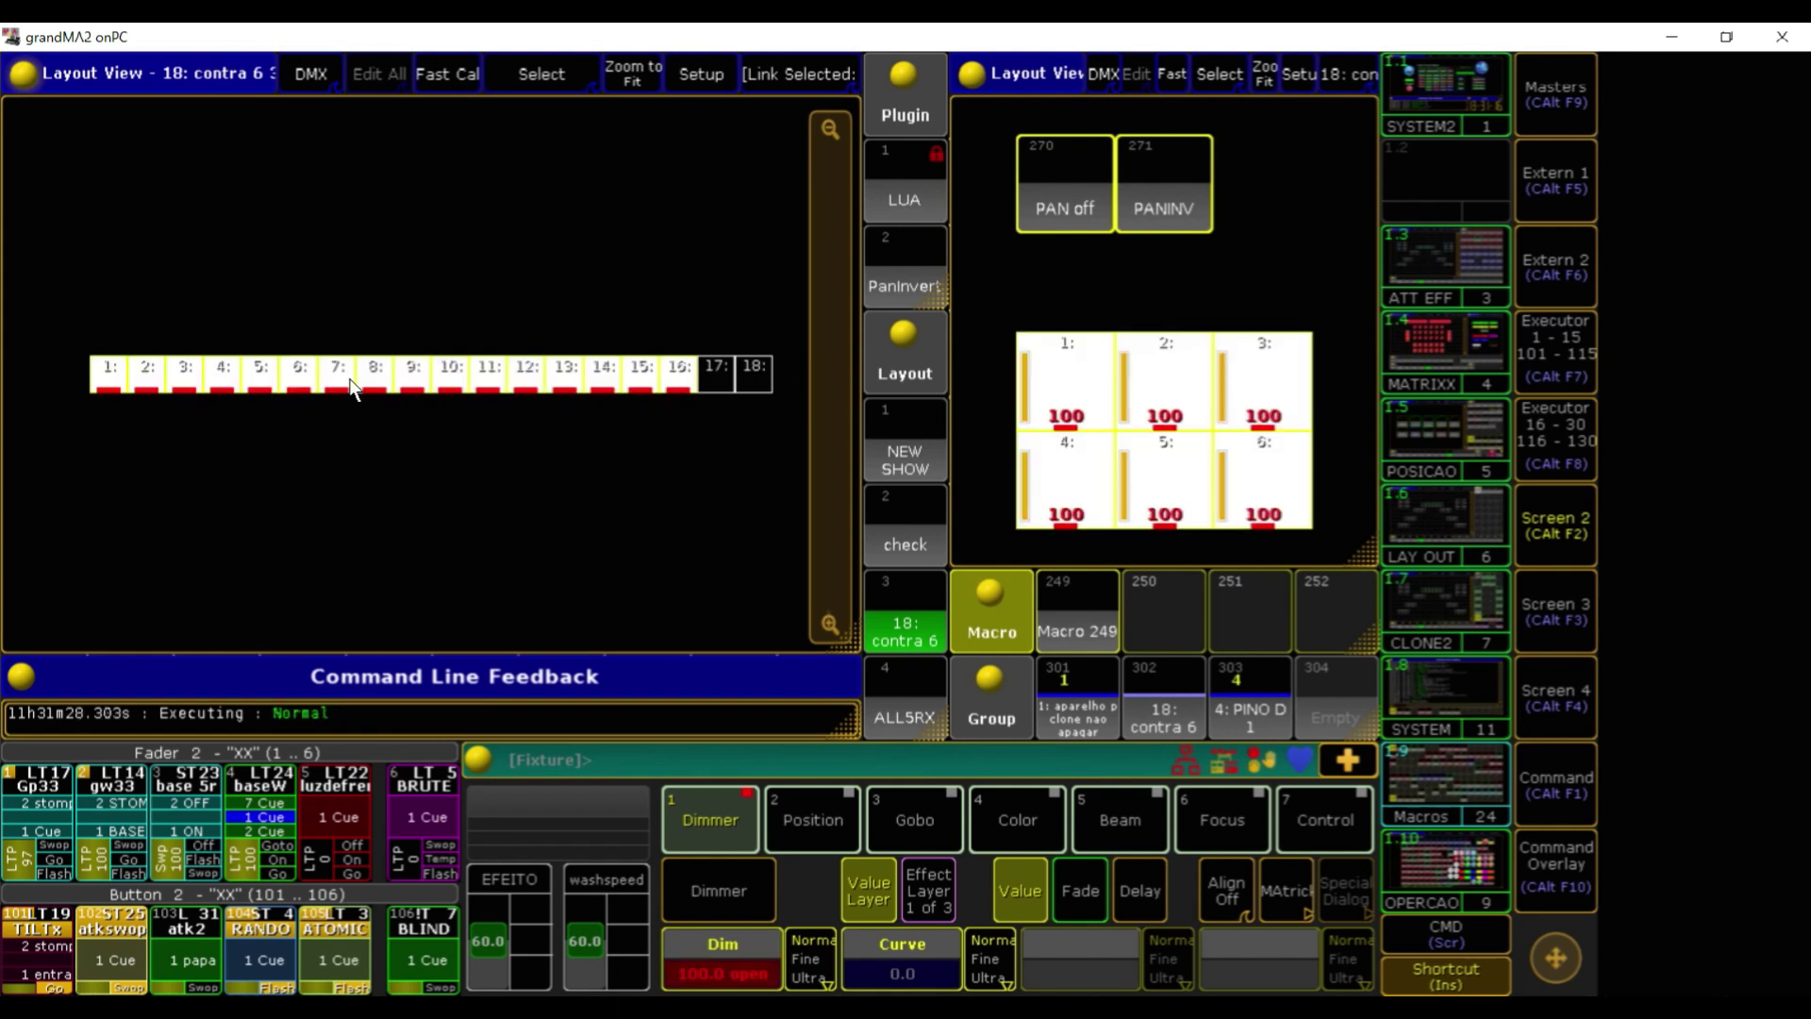
{"action": "left_click_drag", "start_coordinate": [67, 309], "coordinate": [704, 451]}
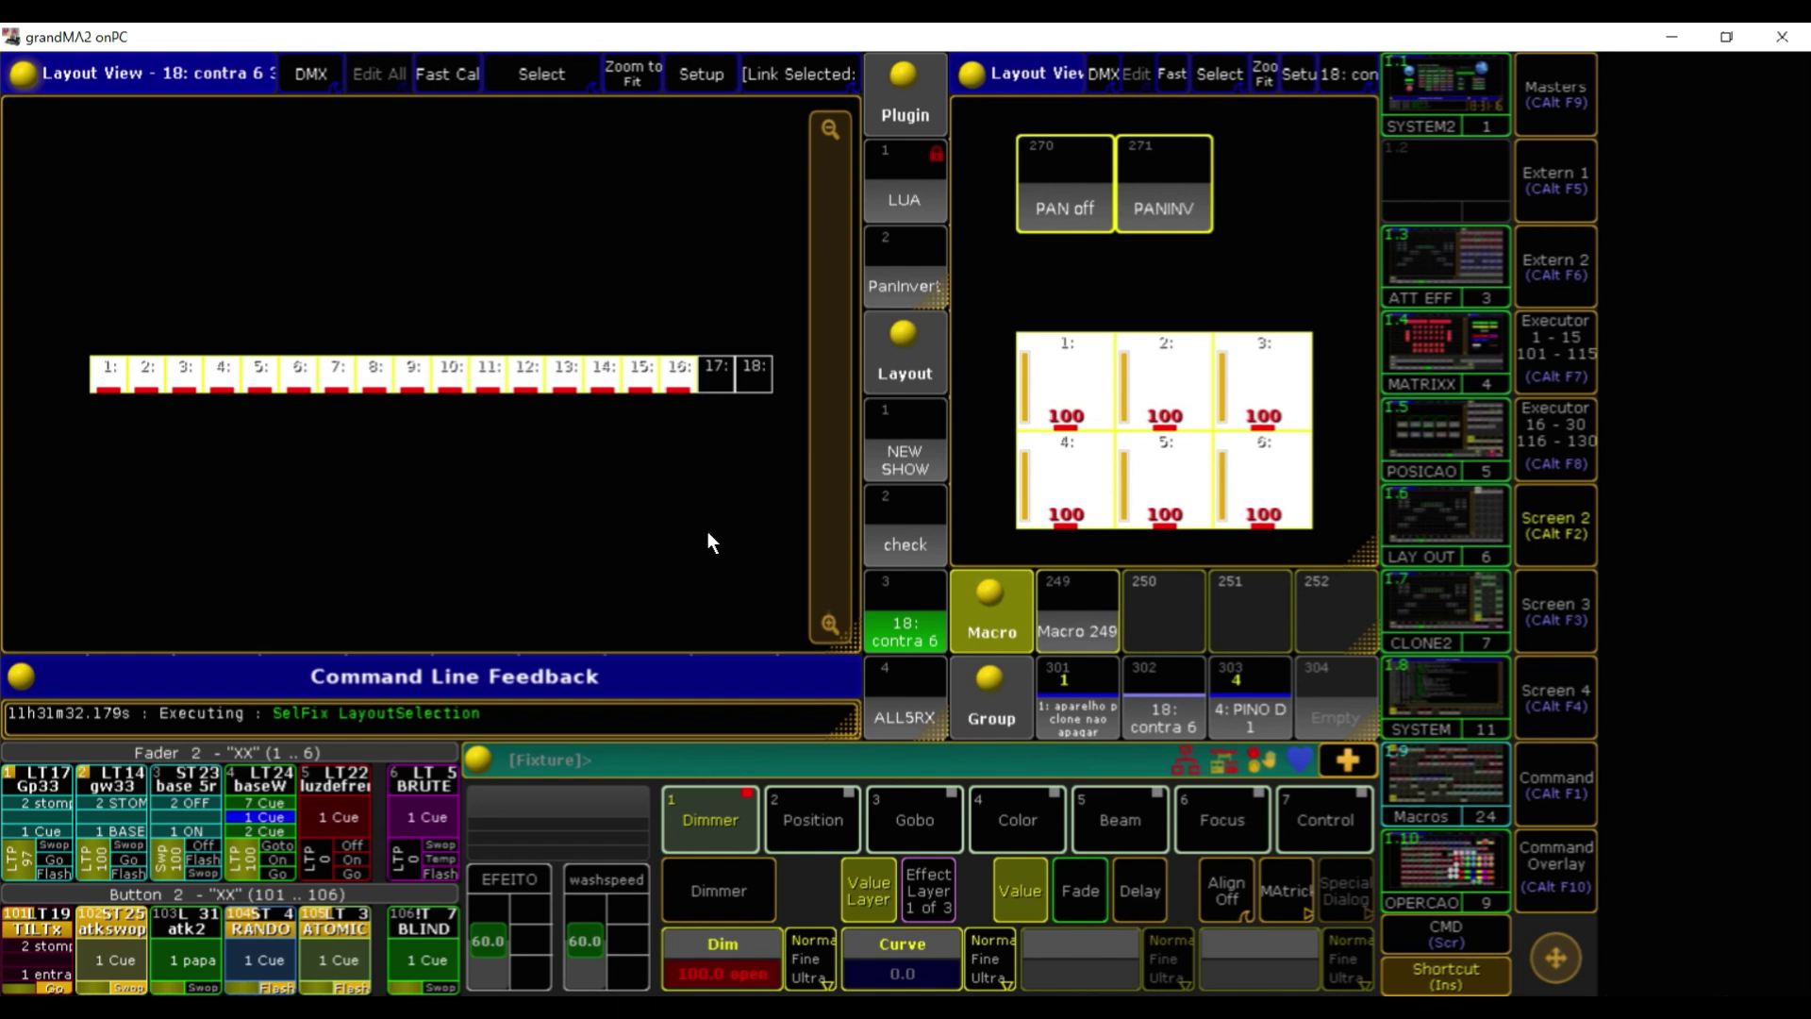
Run the PANINV macro followed by the PAN off macro on fixtures 1 to 16, closing each completion message
{"action": "left_click", "coordinate": [1177, 210]}
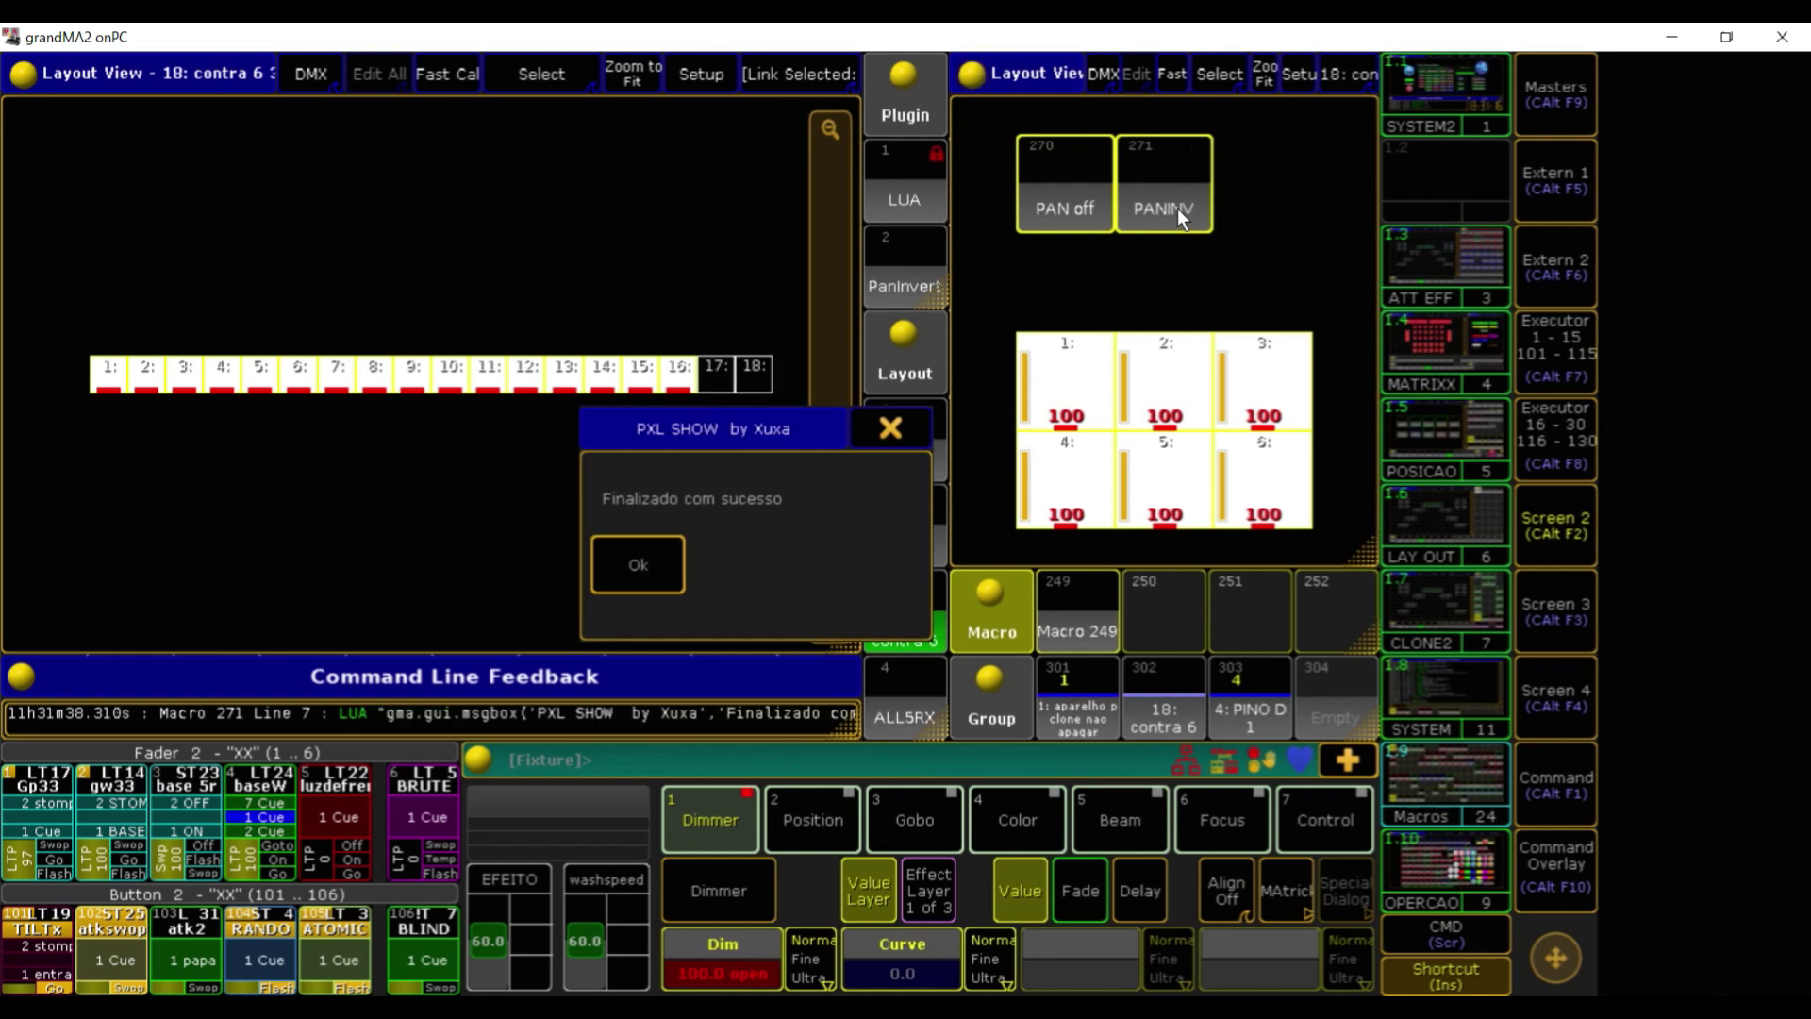
{"action": "left_click", "coordinate": [664, 580]}
{"action": "left_click", "coordinate": [1071, 185]}
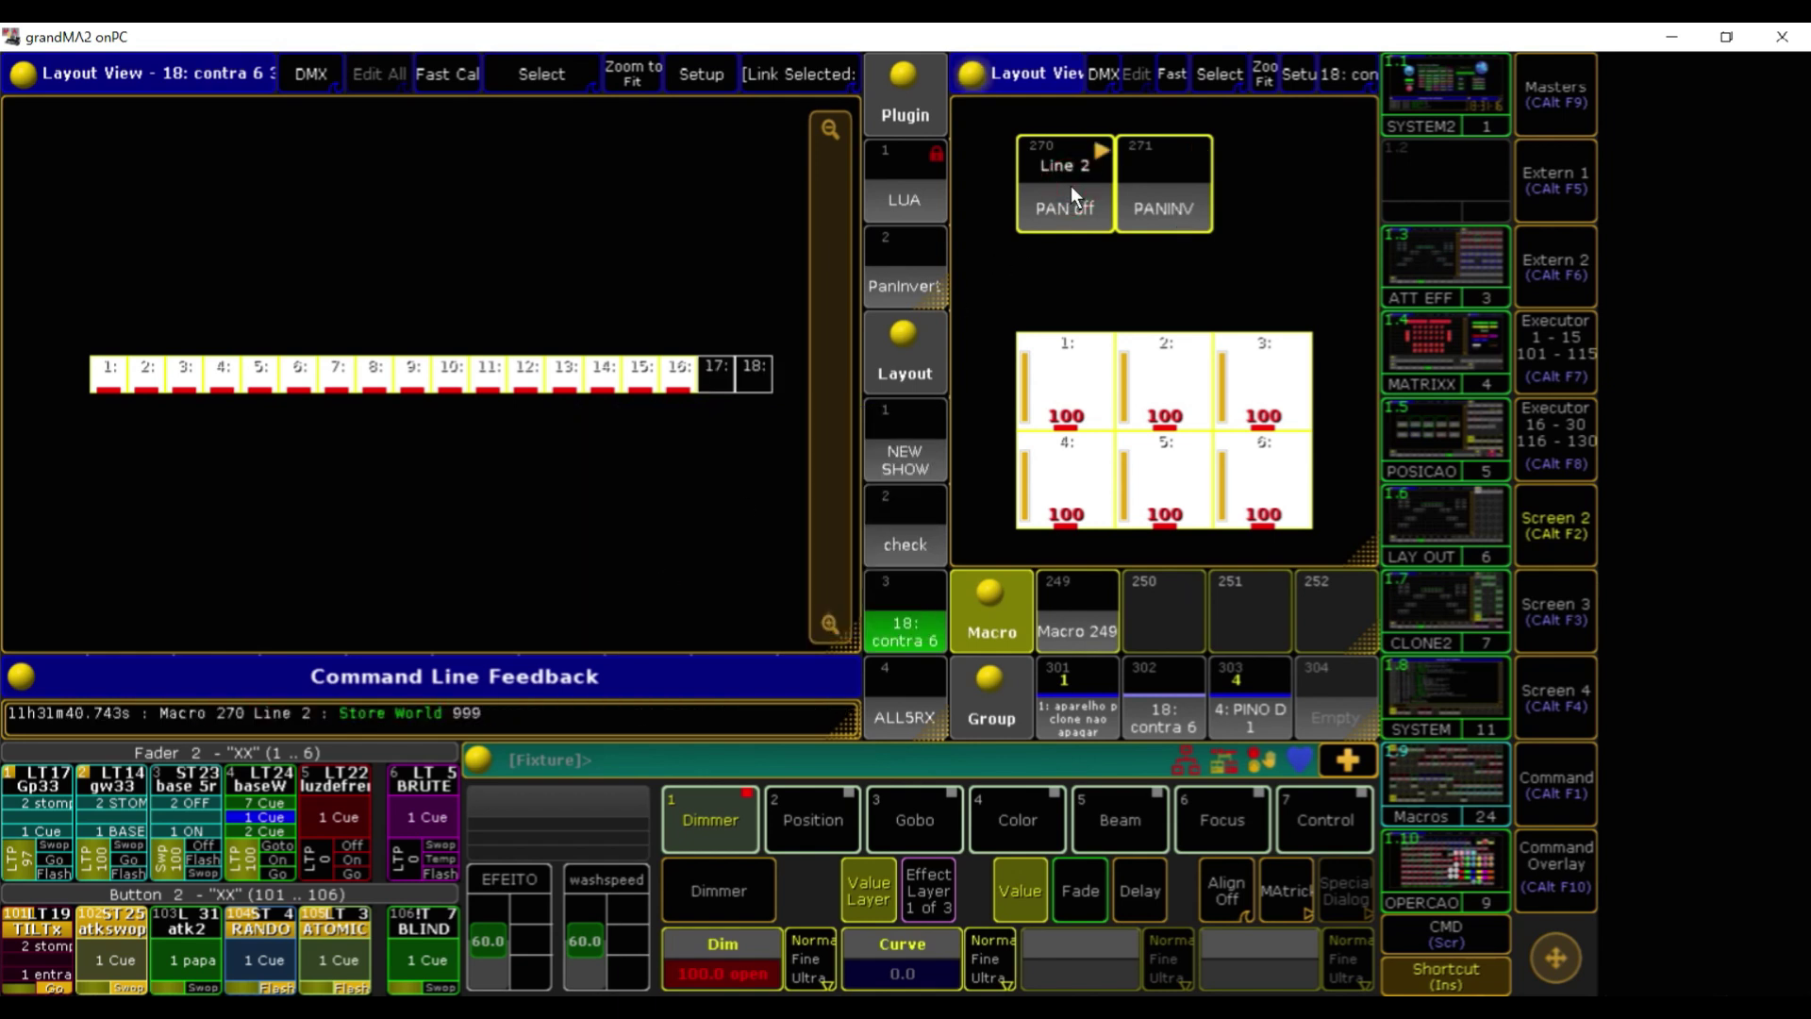
{"action": "left_click", "coordinate": [654, 569]}
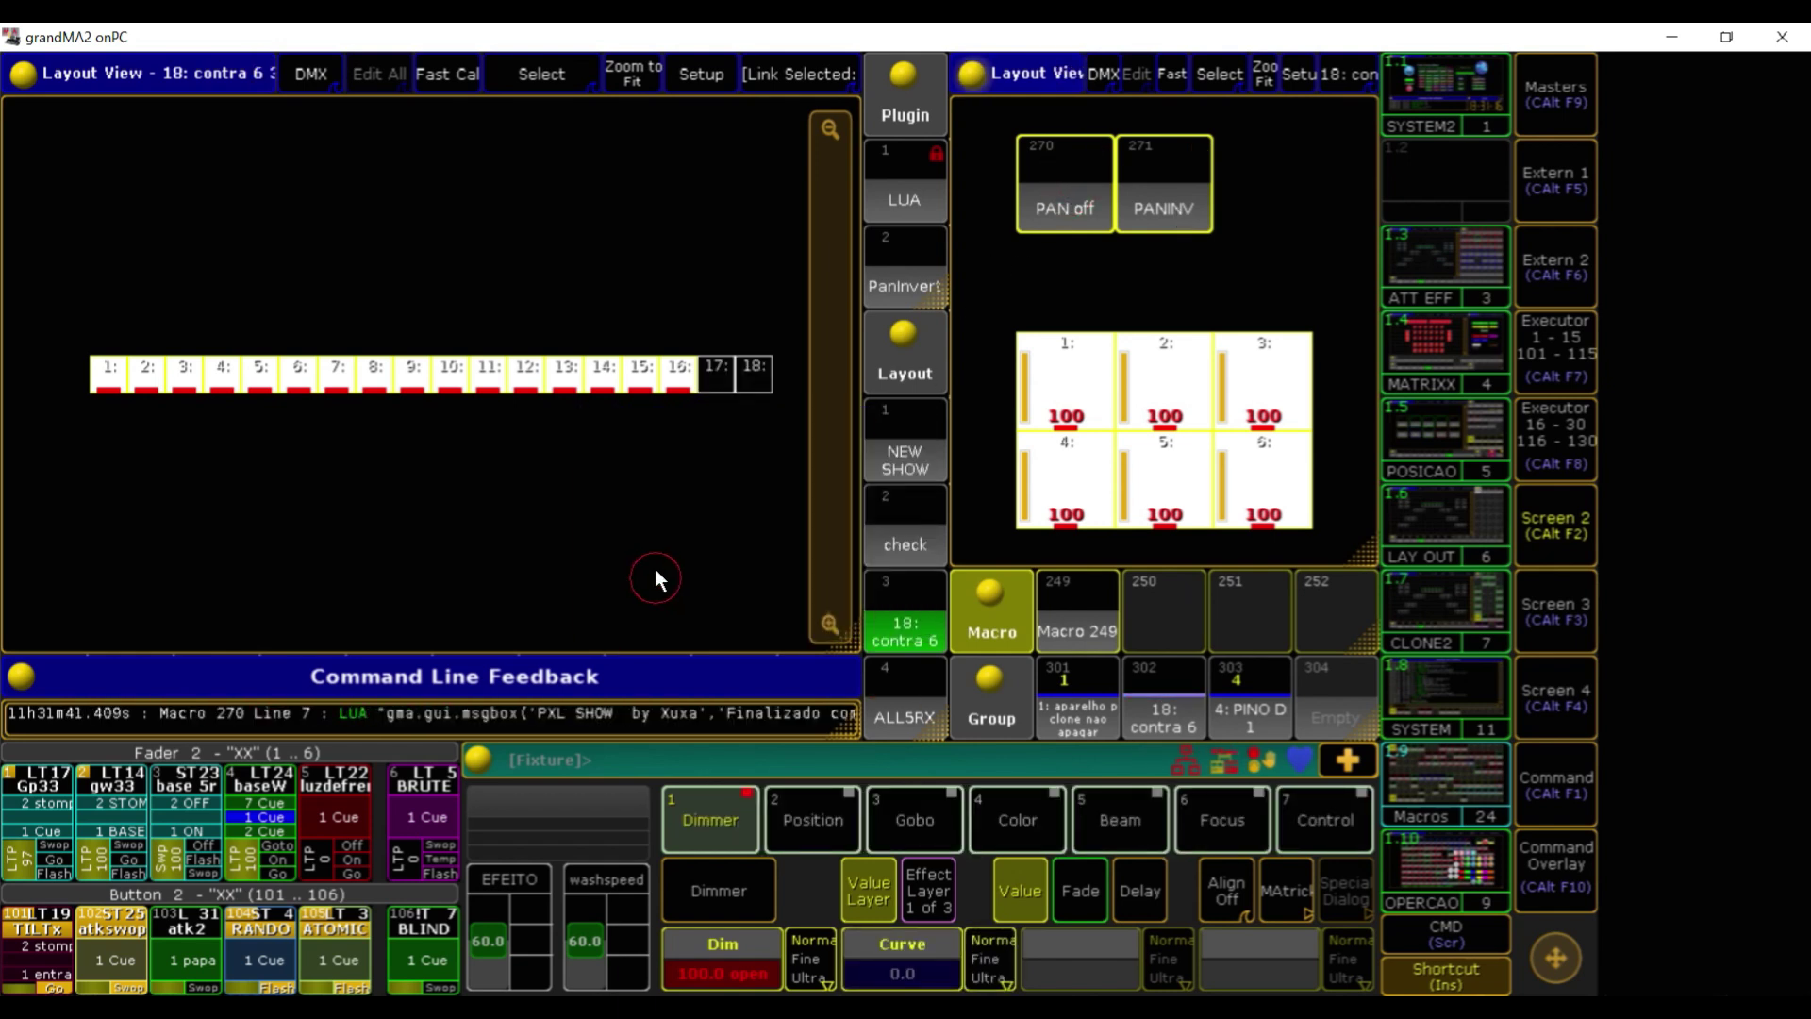
Run the PanInvert plugin and the PANINV macro on fixtures 1 to 16, closing the macro's completion message
{"action": "left_click", "coordinate": [901, 273]}
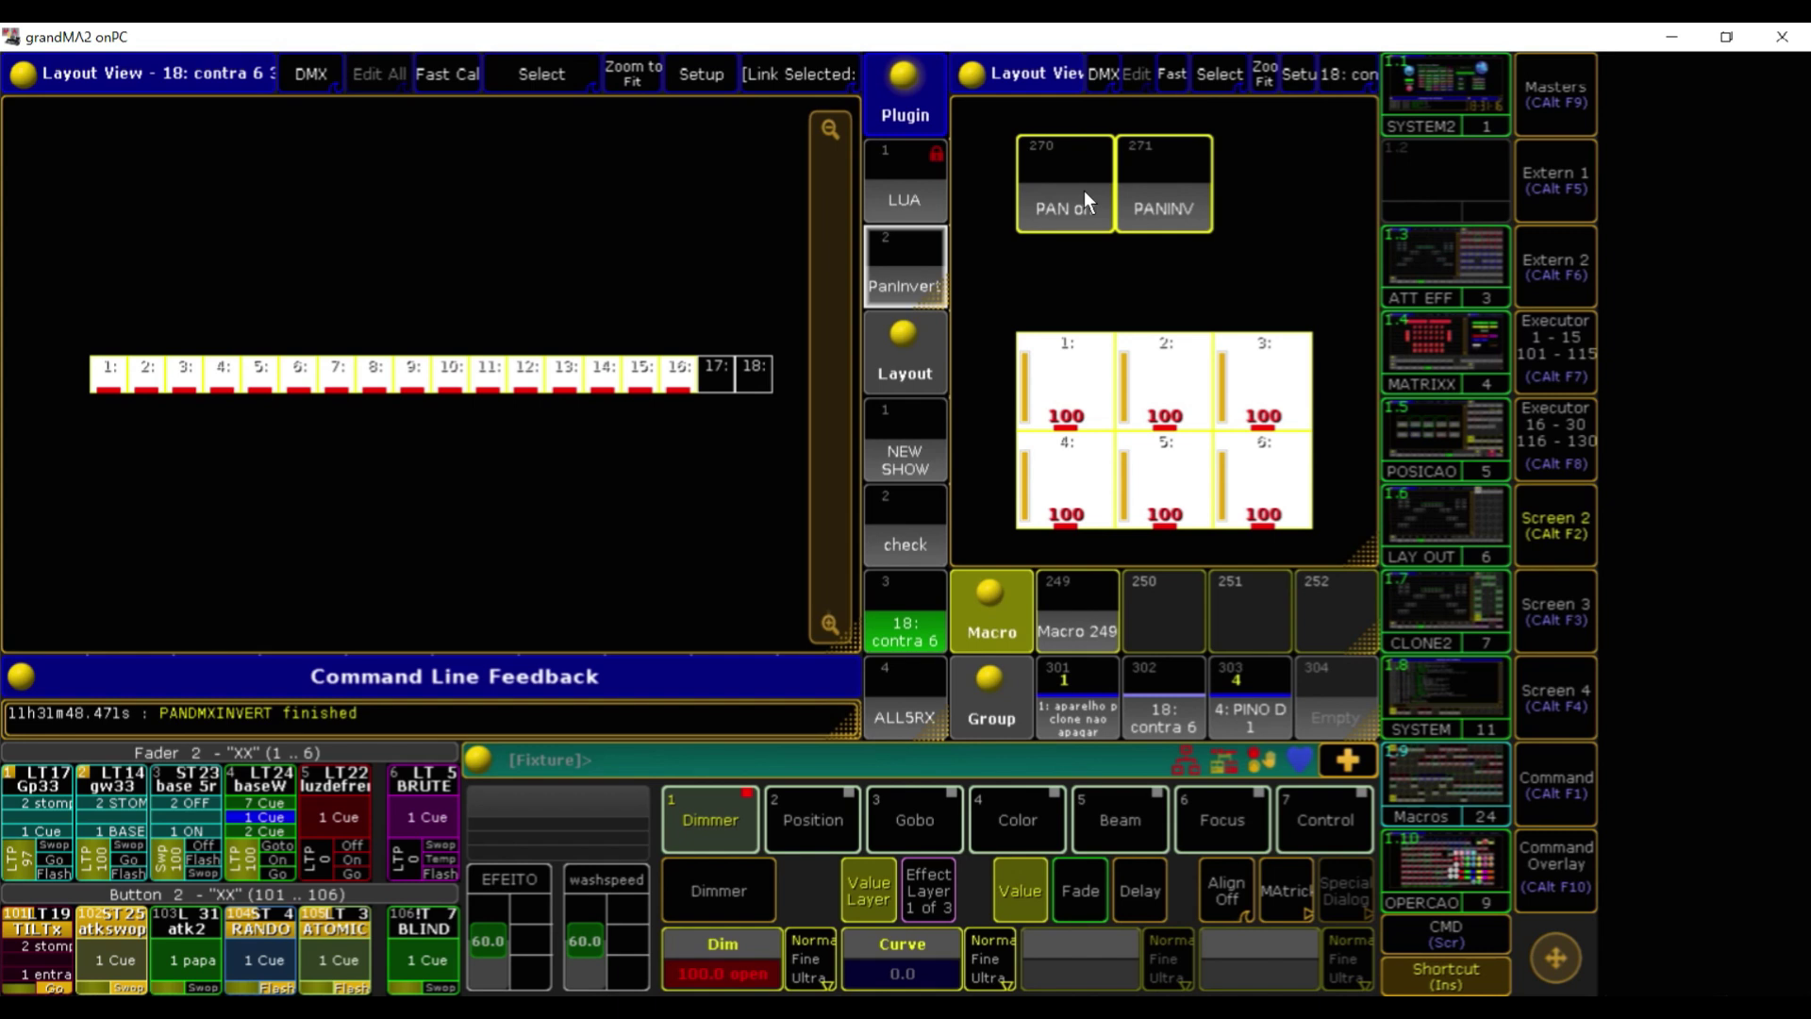
{"action": "left_click", "coordinate": [1175, 196]}
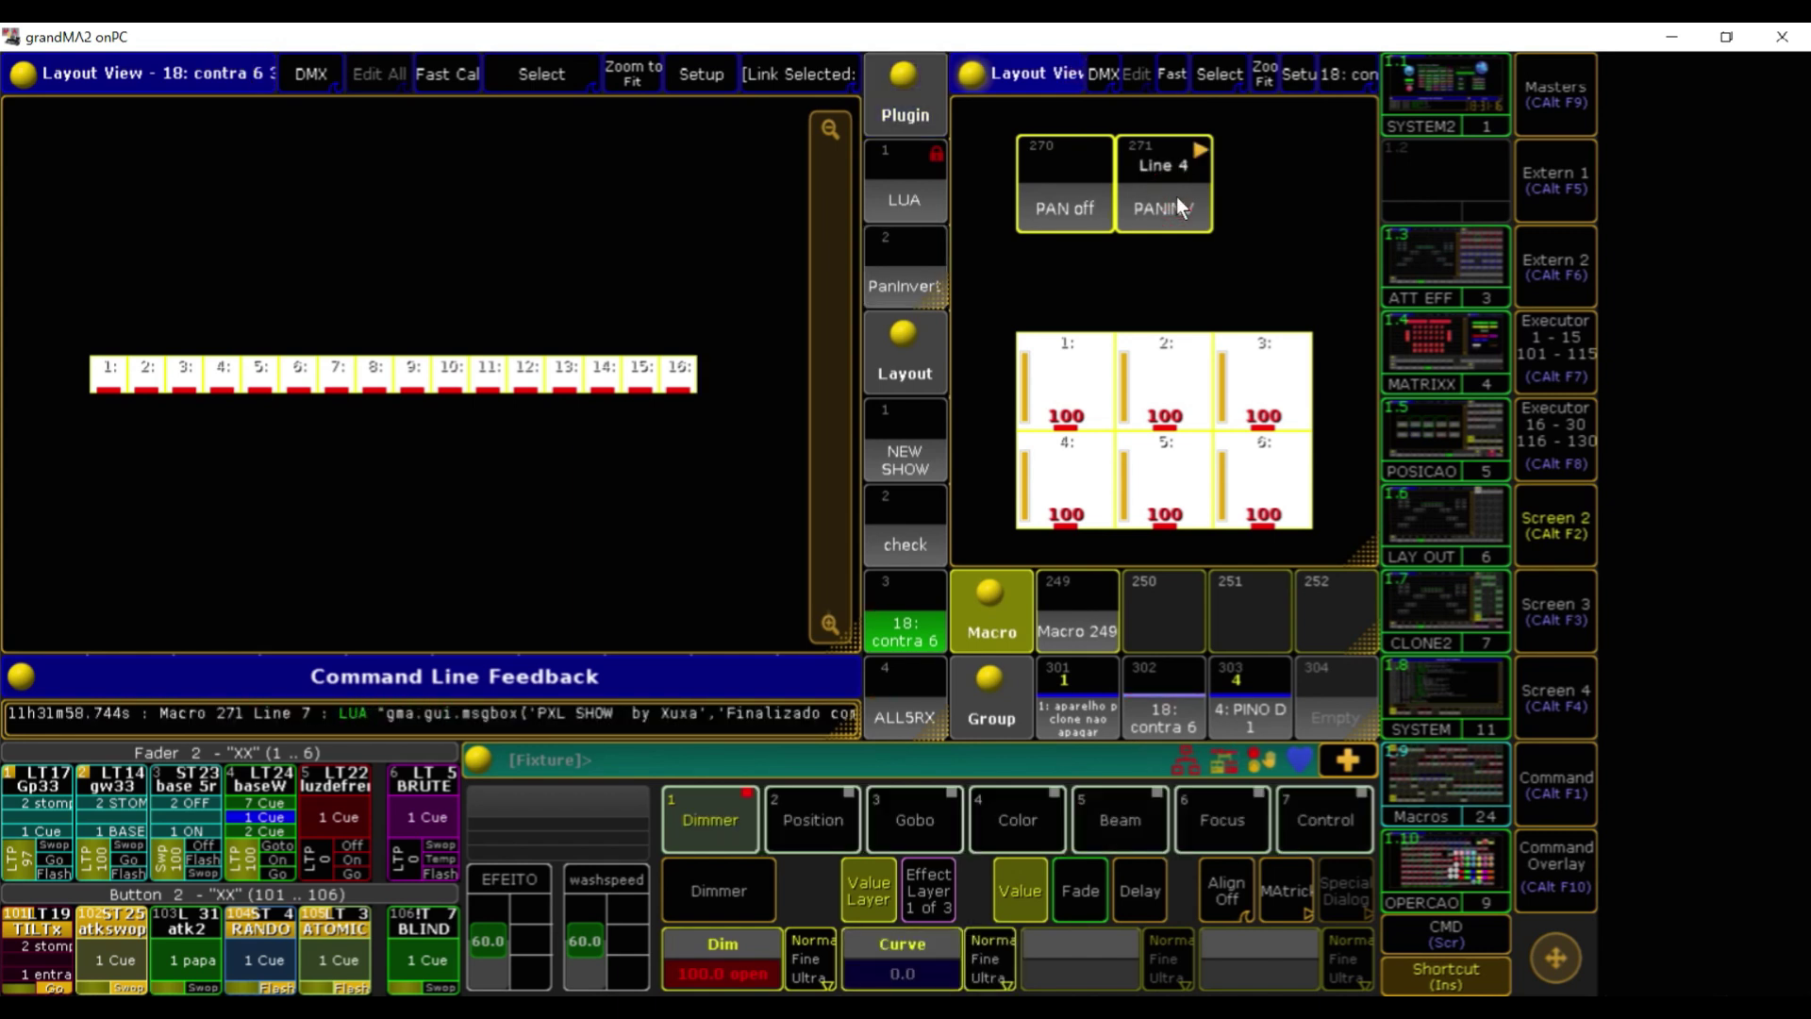
{"action": "left_click", "coordinate": [681, 564]}
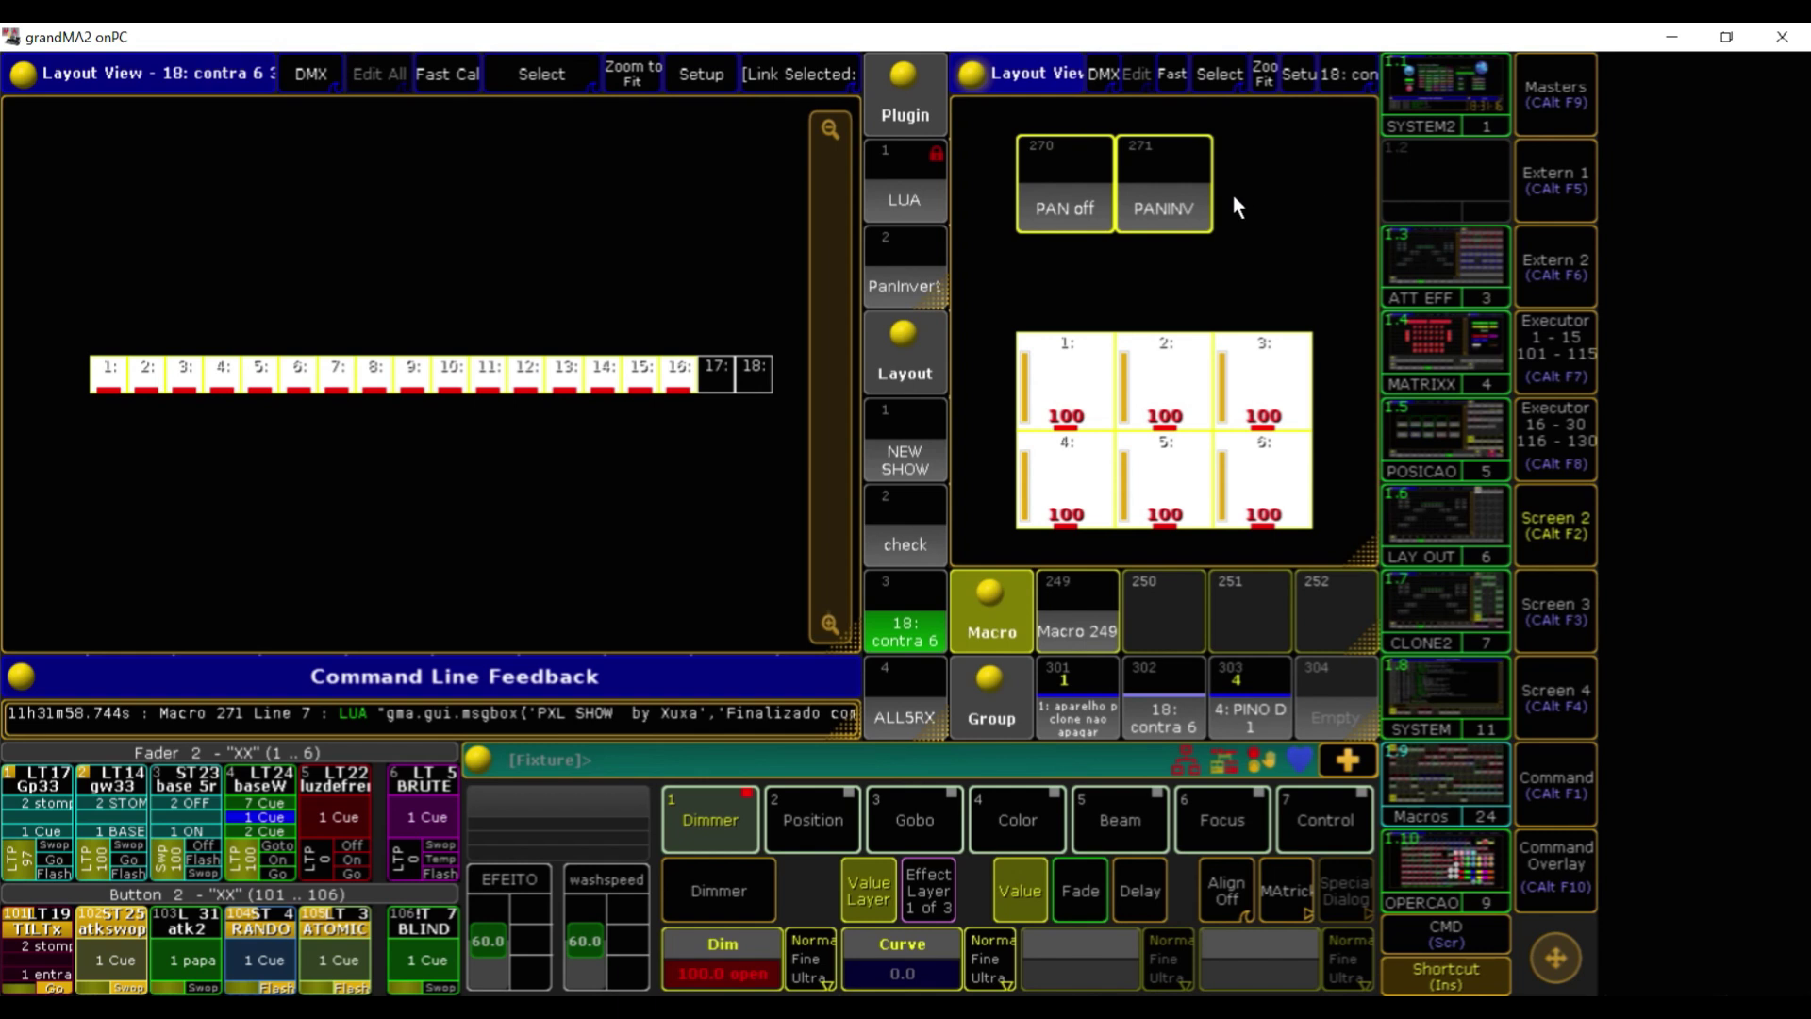
Run PANINV once more on the 16 selected fixtures and switch pan invert off with the PAN off macro, closing both messages
{"action": "left_click", "coordinate": [1142, 198]}
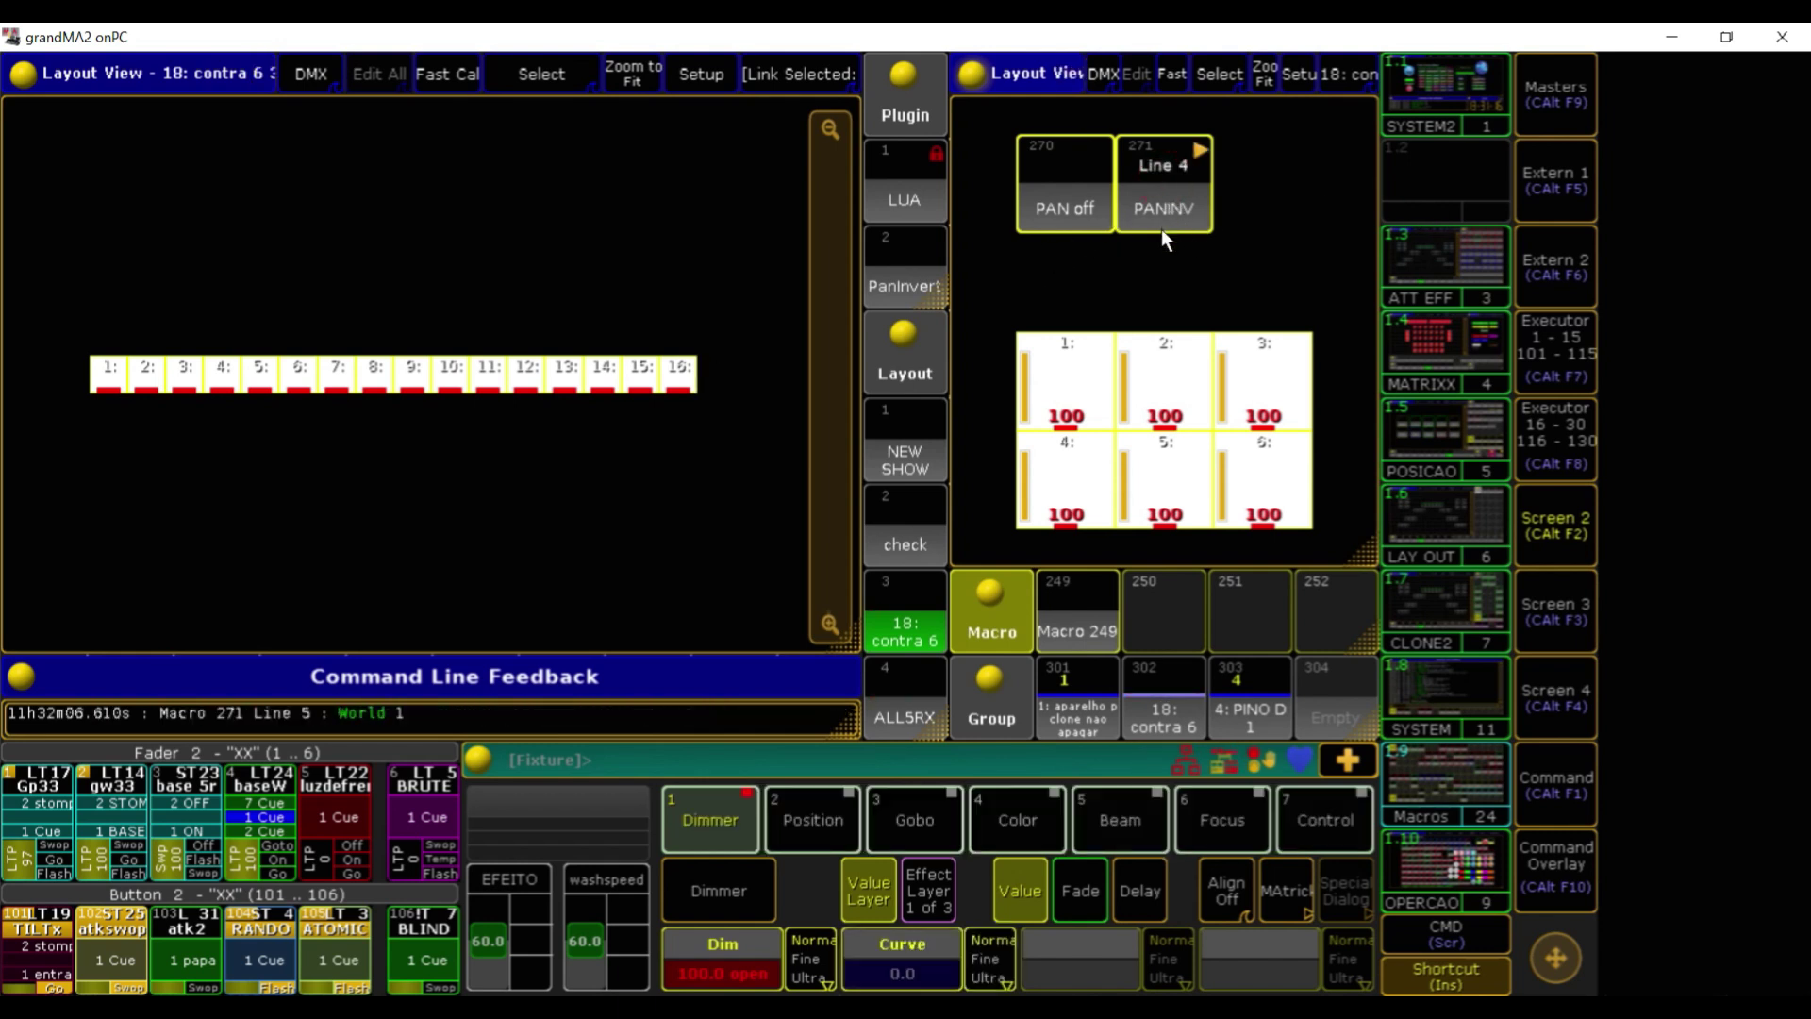
{"action": "left_click", "coordinate": [661, 570]}
{"action": "left_click", "coordinate": [1090, 212]}
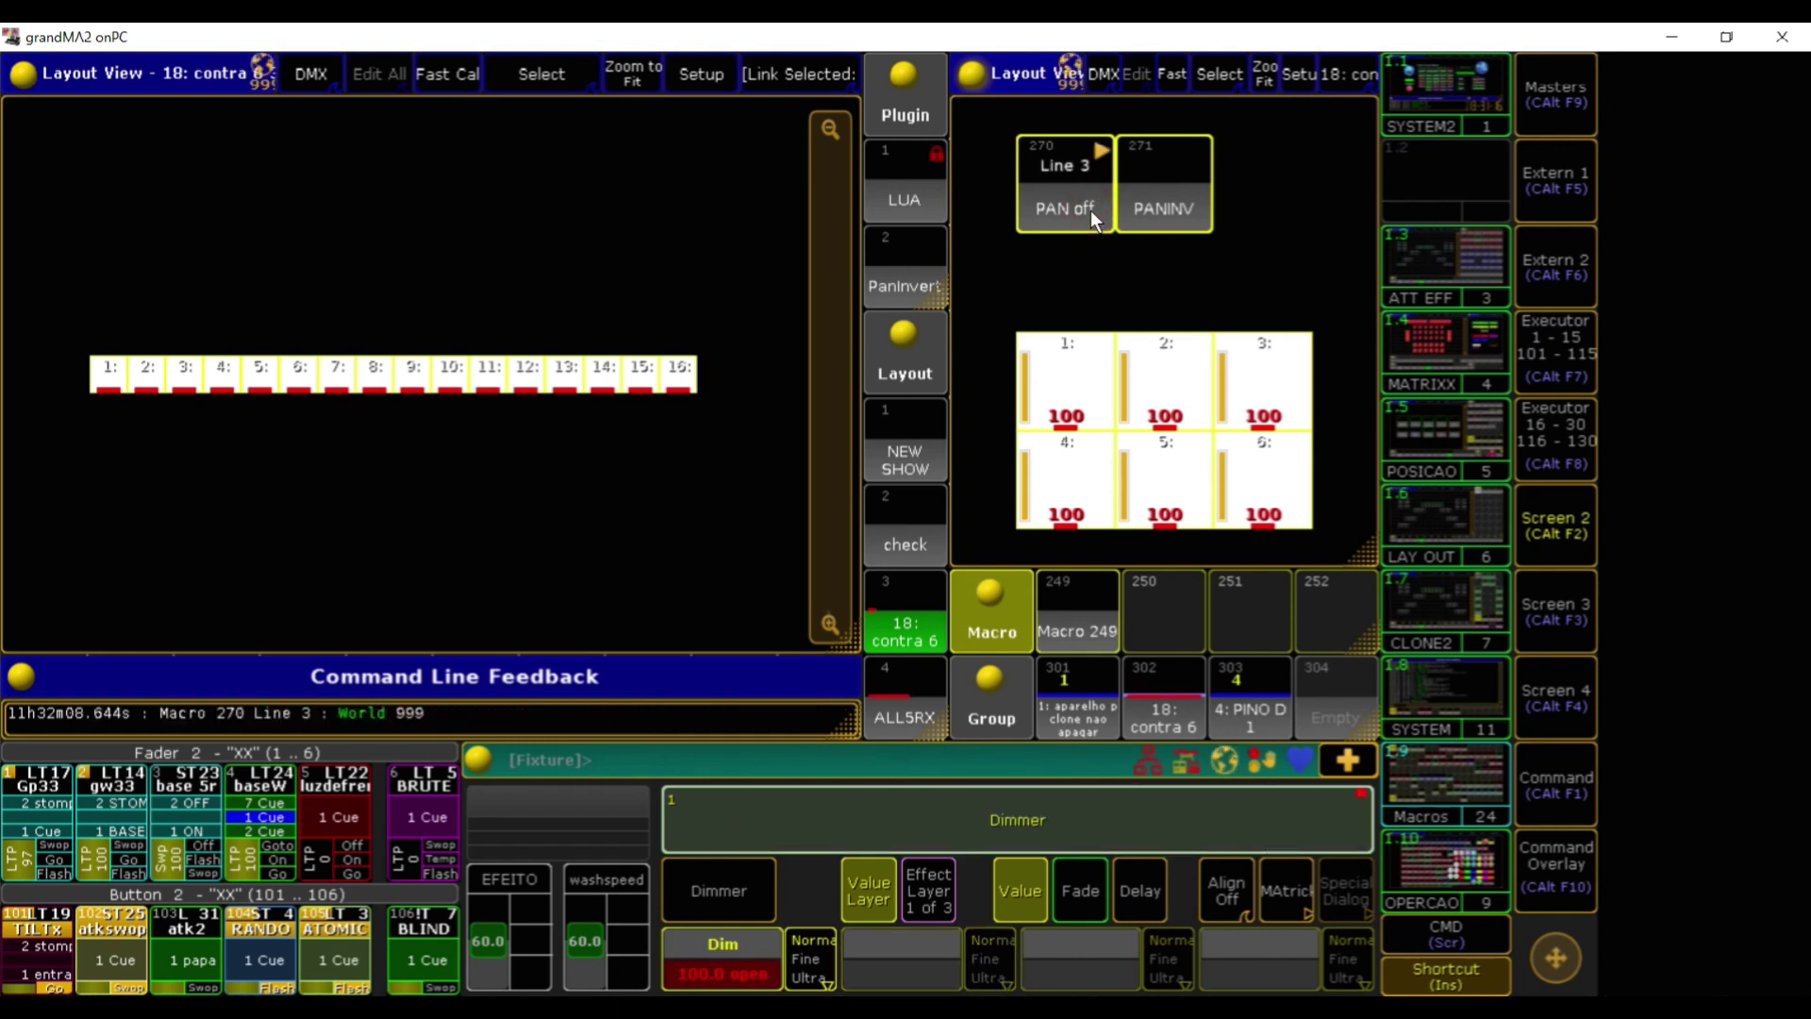
{"action": "left_click", "coordinate": [658, 562]}
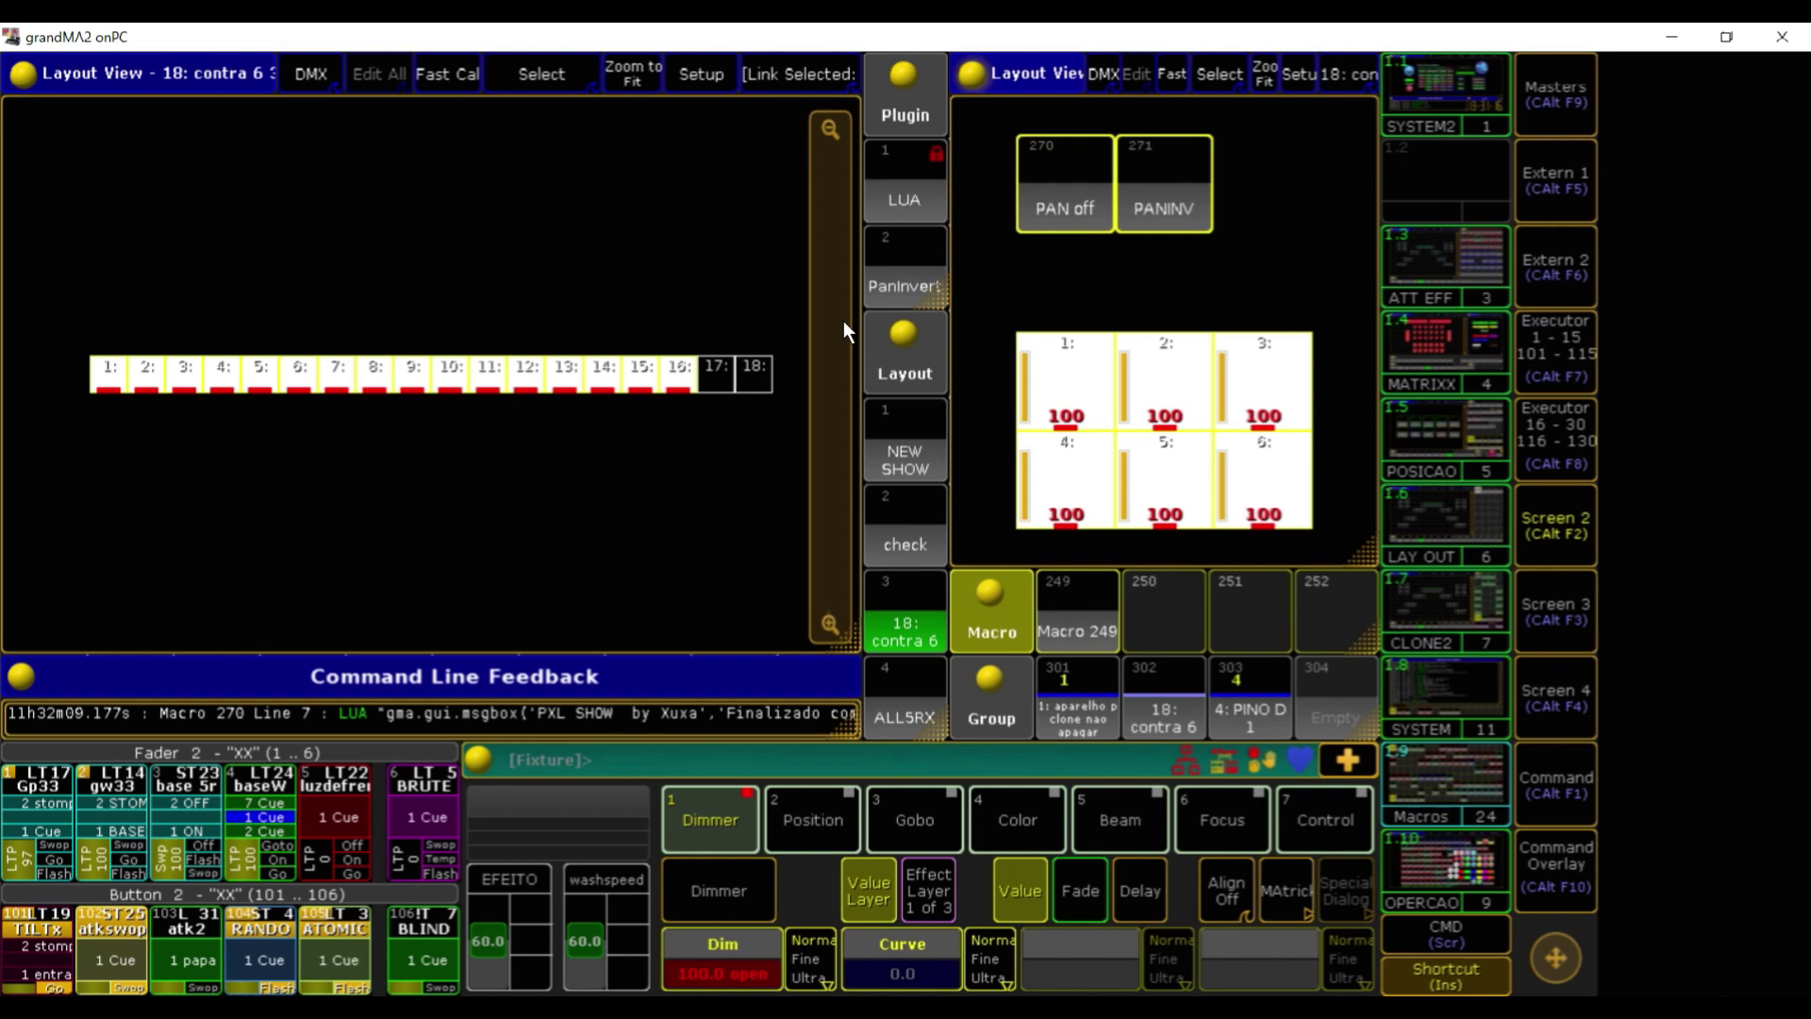
Look at the ALLP5X 5 layout, switch the layout view to ALL5RX 4 and clear the programmer
{"action": "left_click", "coordinate": [793, 73]}
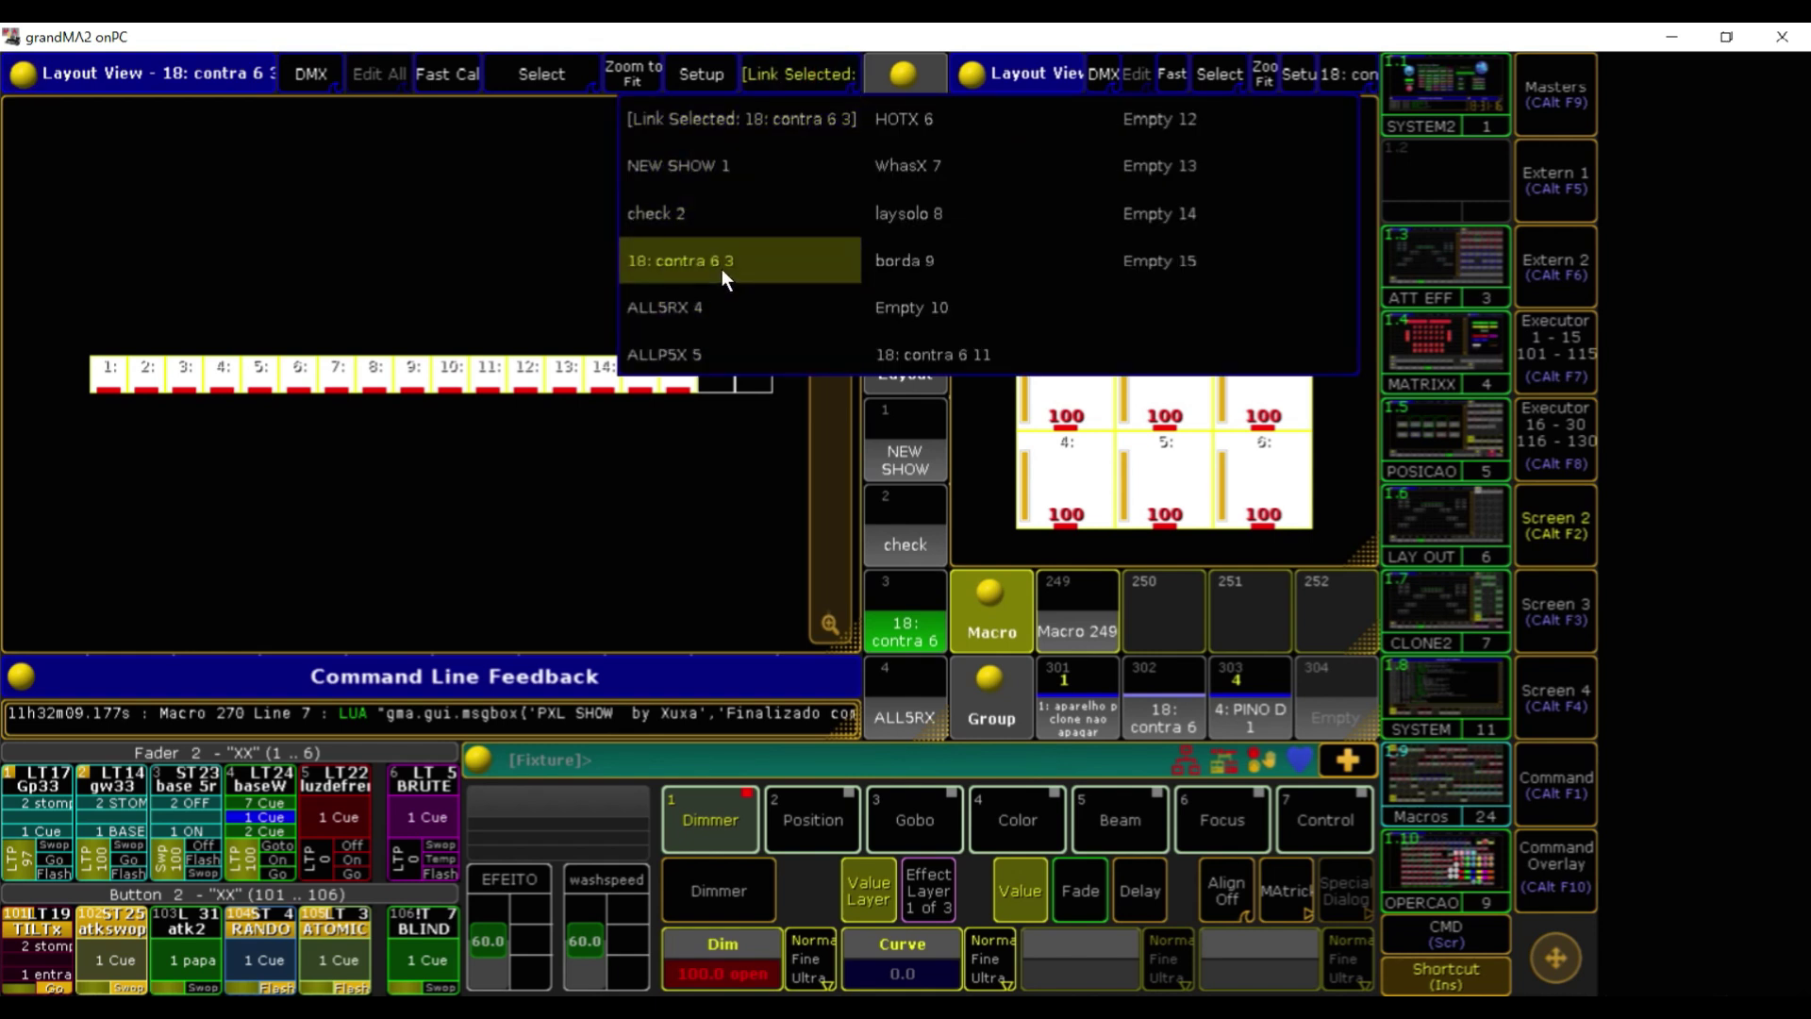
{"action": "left_click", "coordinate": [696, 366]}
{"action": "left_click", "coordinate": [783, 76]}
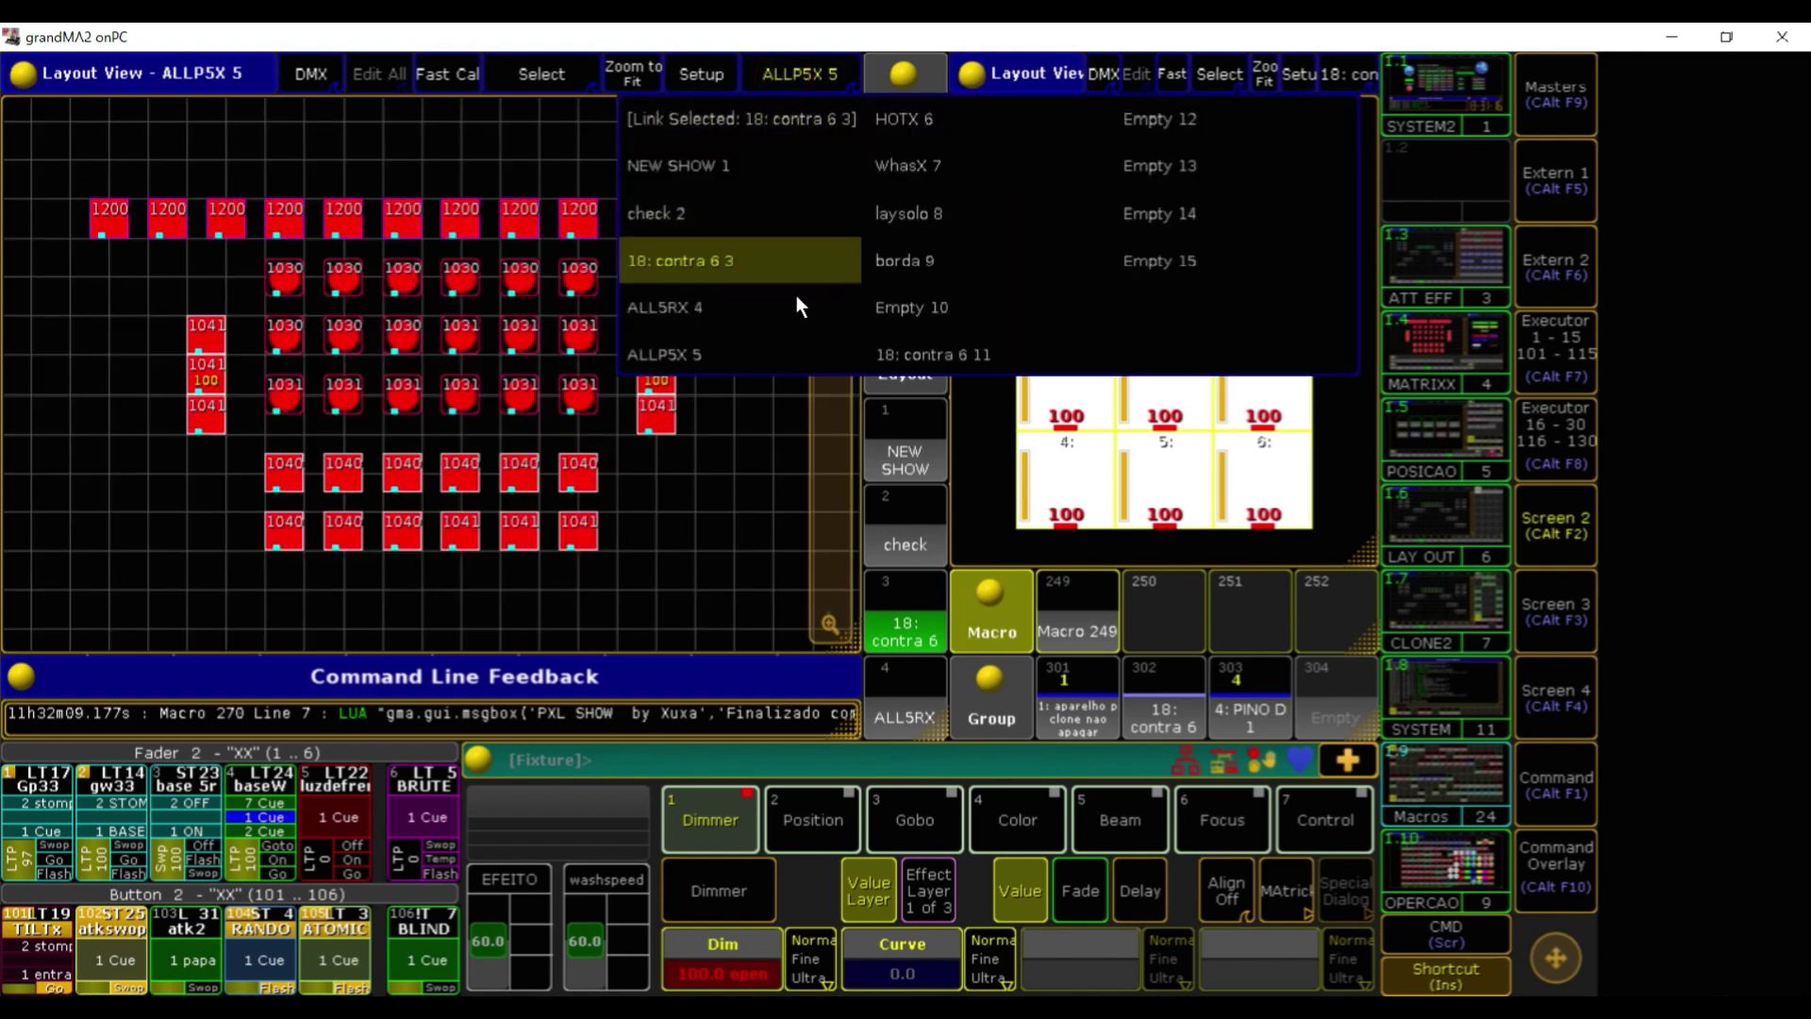
{"action": "left_click", "coordinate": [762, 317]}
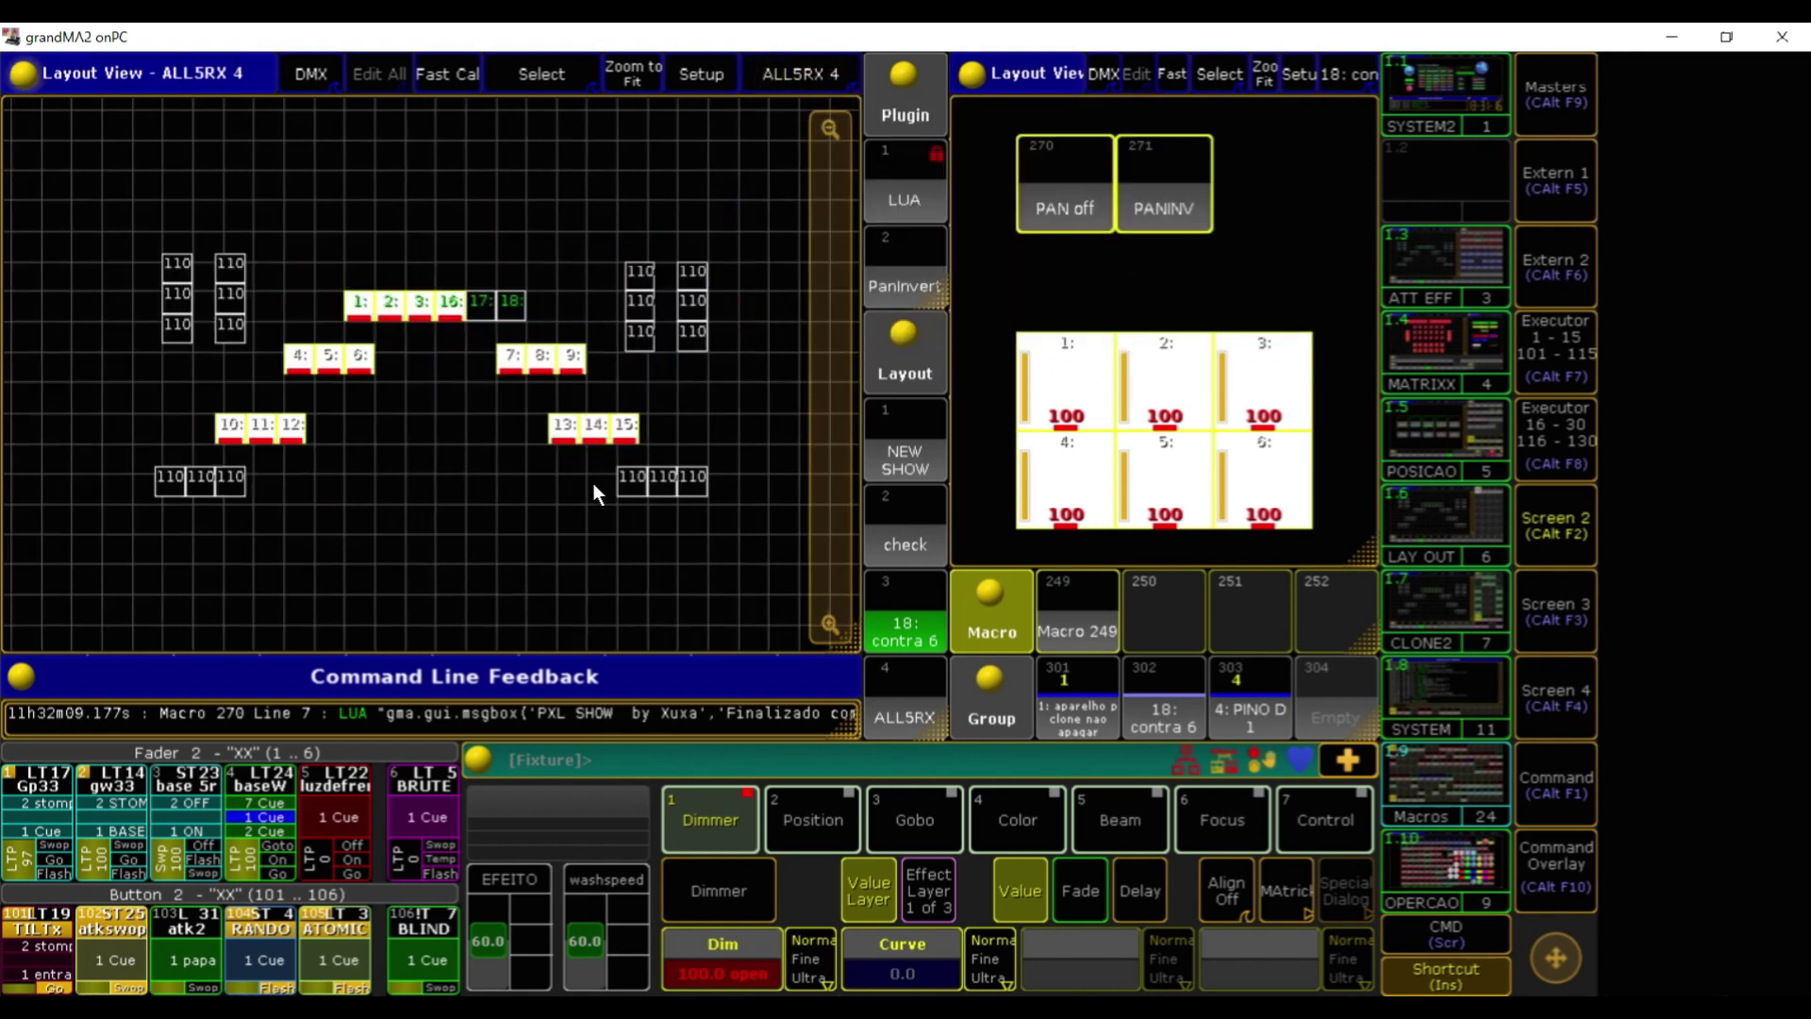
{"action": "key", "text": "Pause"}
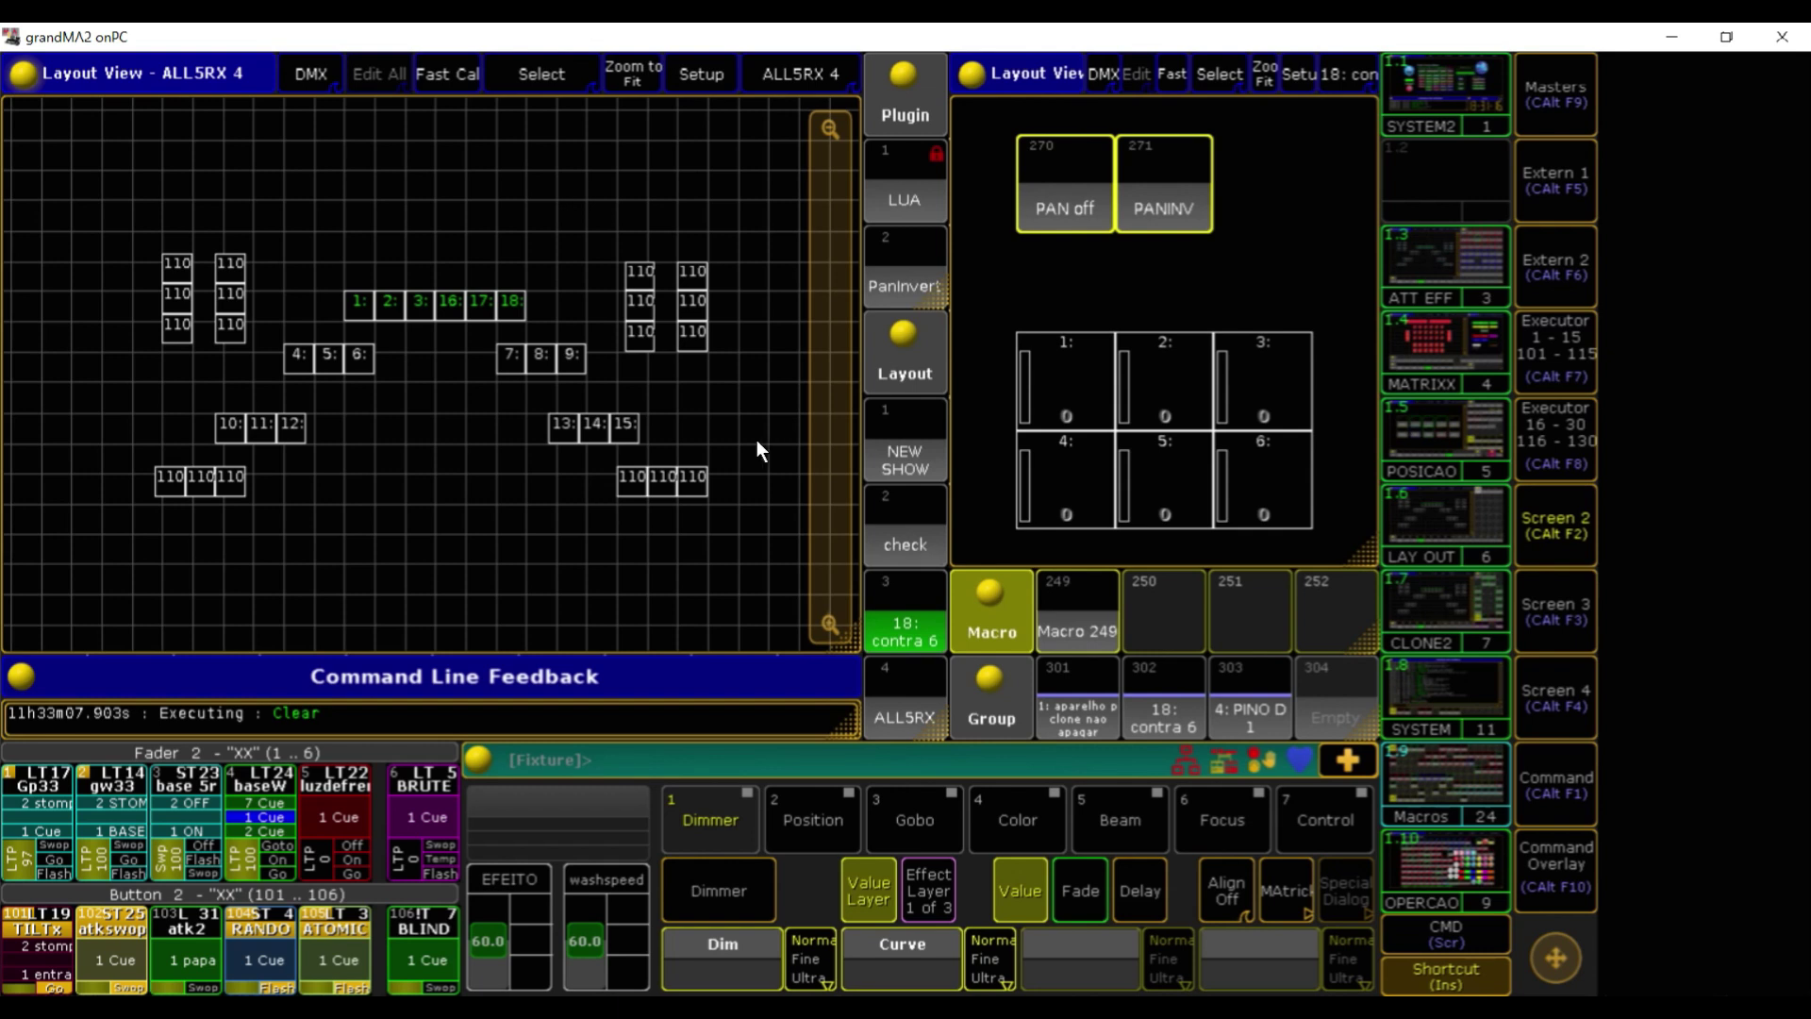
Select all fixtures in the ALL5RX layout and run the PANINV macro followed by the PAN off macro on them
{"action": "left_click_drag", "start_coordinate": [118, 234], "coordinate": [761, 583]}
{"action": "left_click", "coordinate": [1163, 201]}
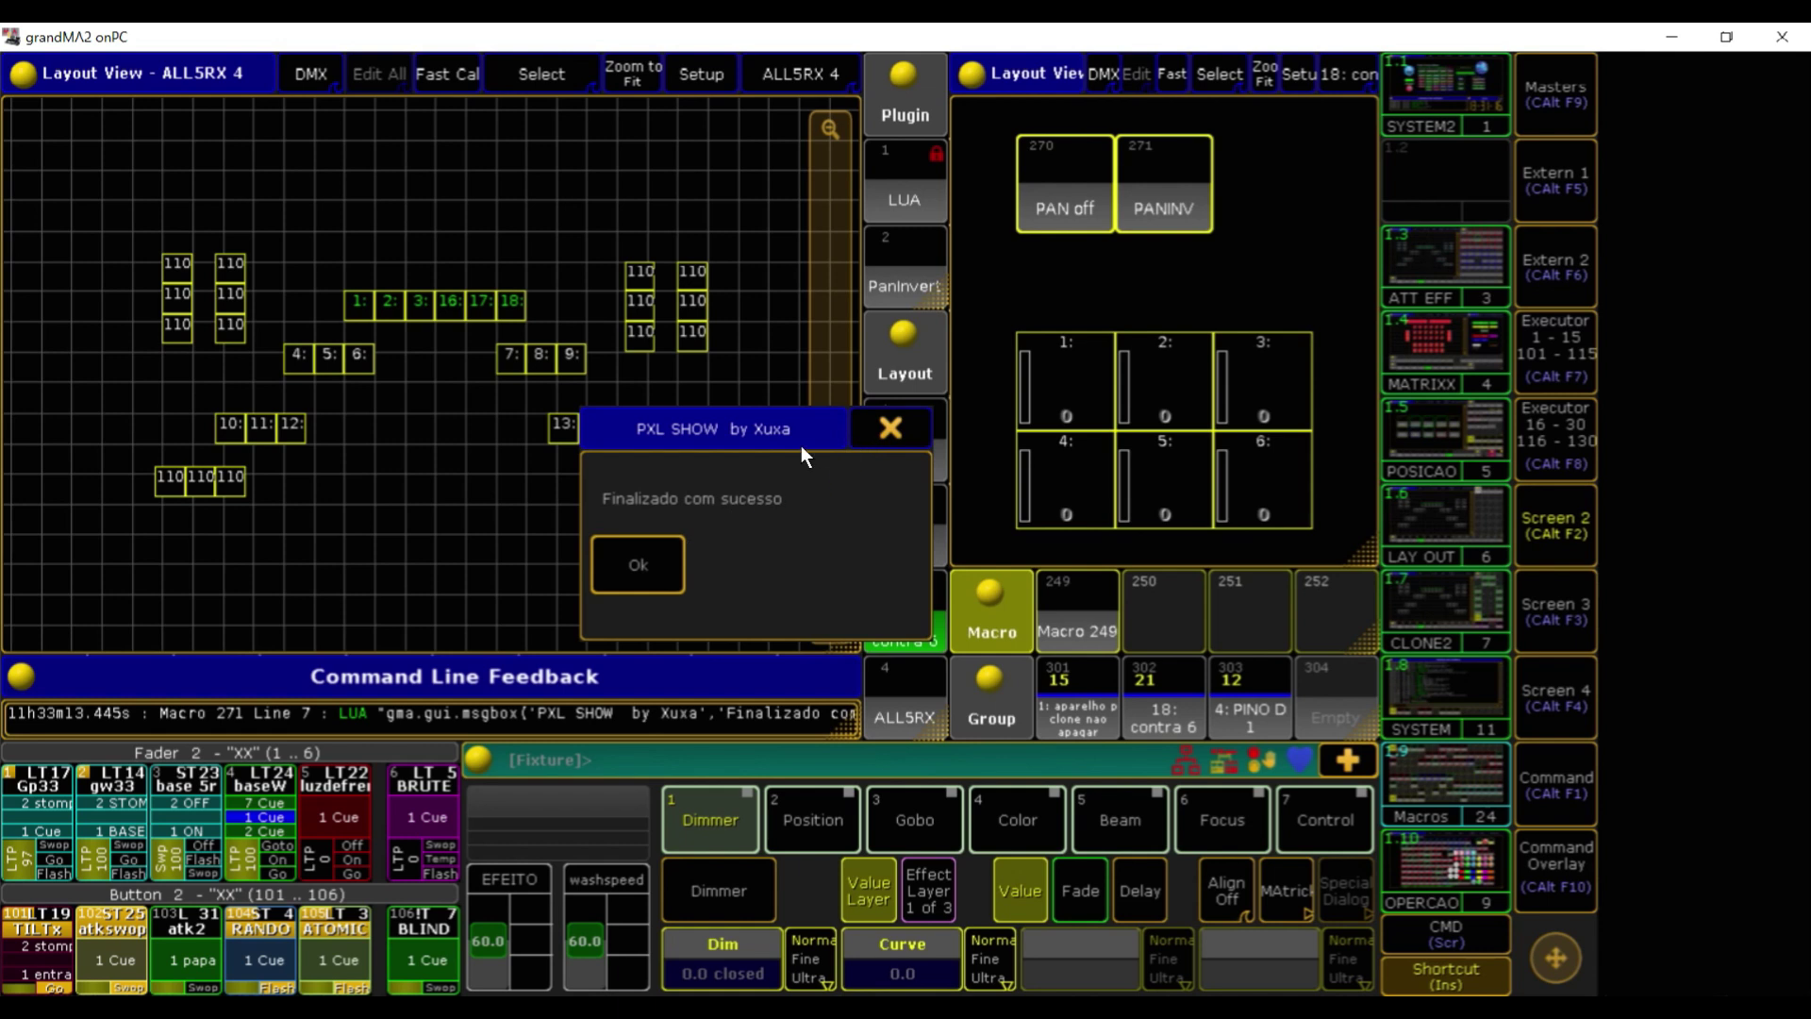
{"action": "left_click", "coordinate": [694, 533]}
{"action": "left_click", "coordinate": [1091, 185]}
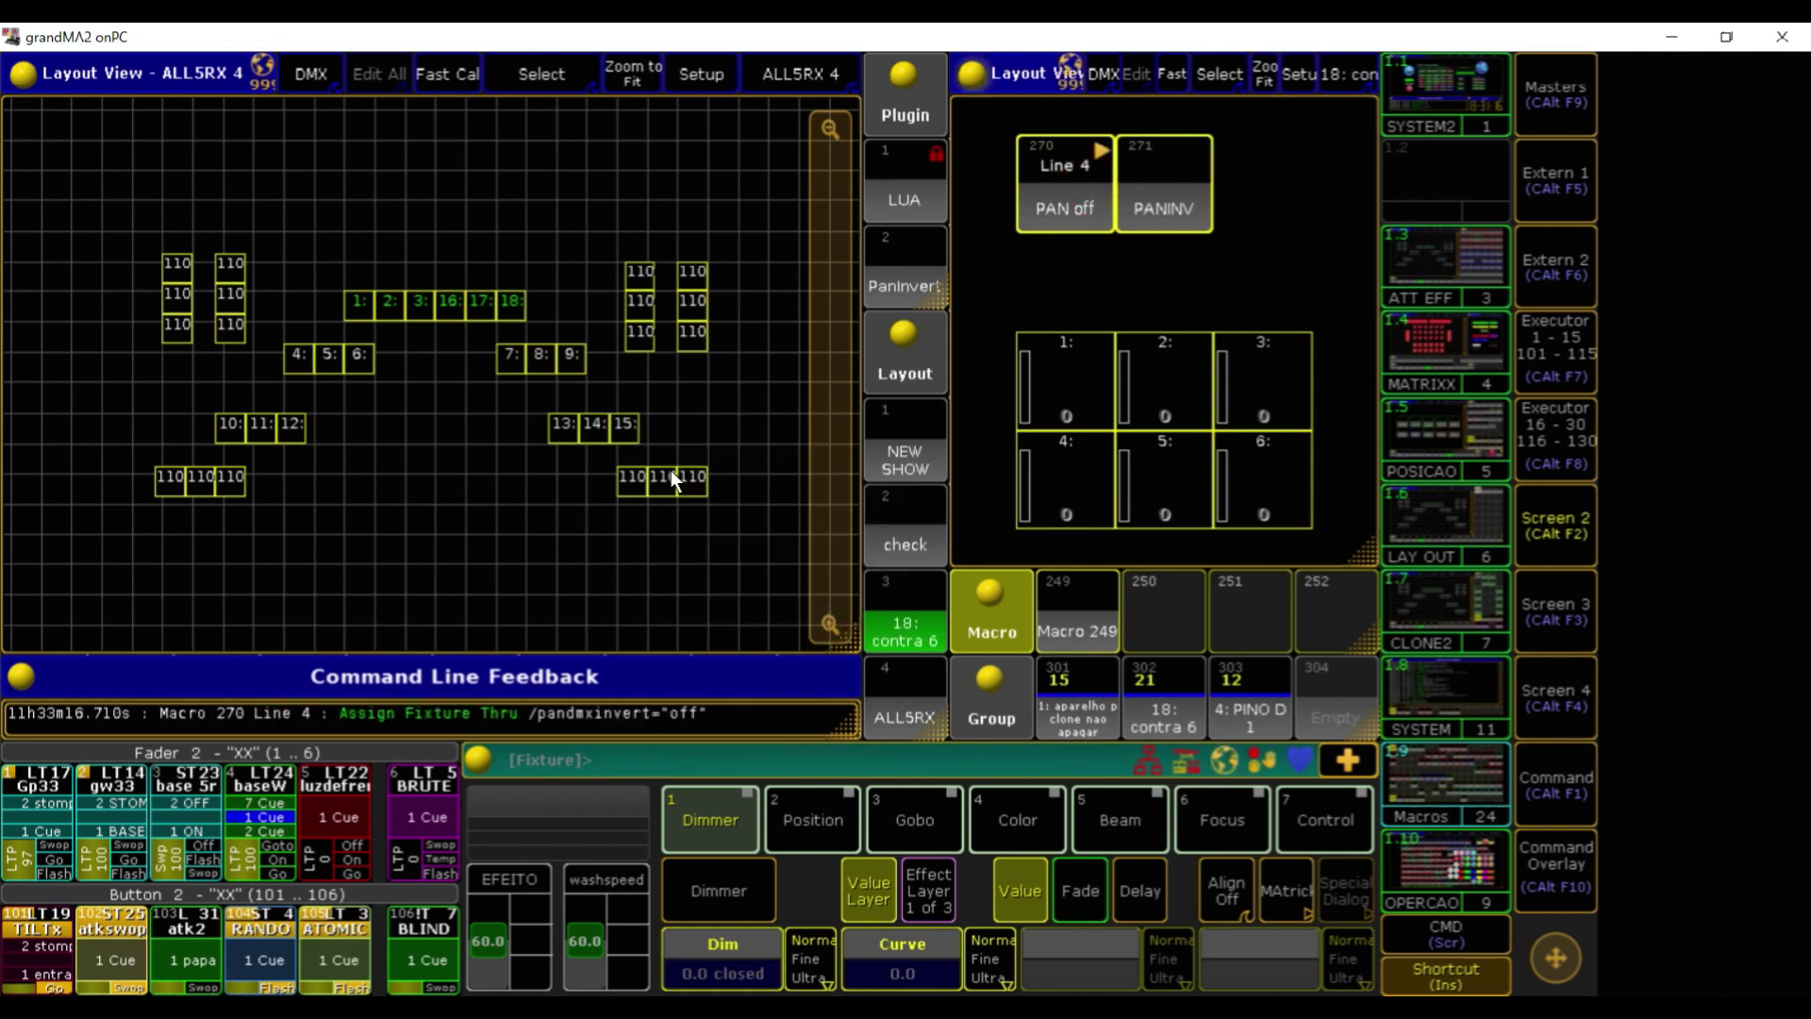
Clear the programmer, set fixtures 1, 7, 12 and two of the 110-numbered fixtures to 100, and run the PANINV macro
{"action": "left_click", "coordinate": [634, 549]}
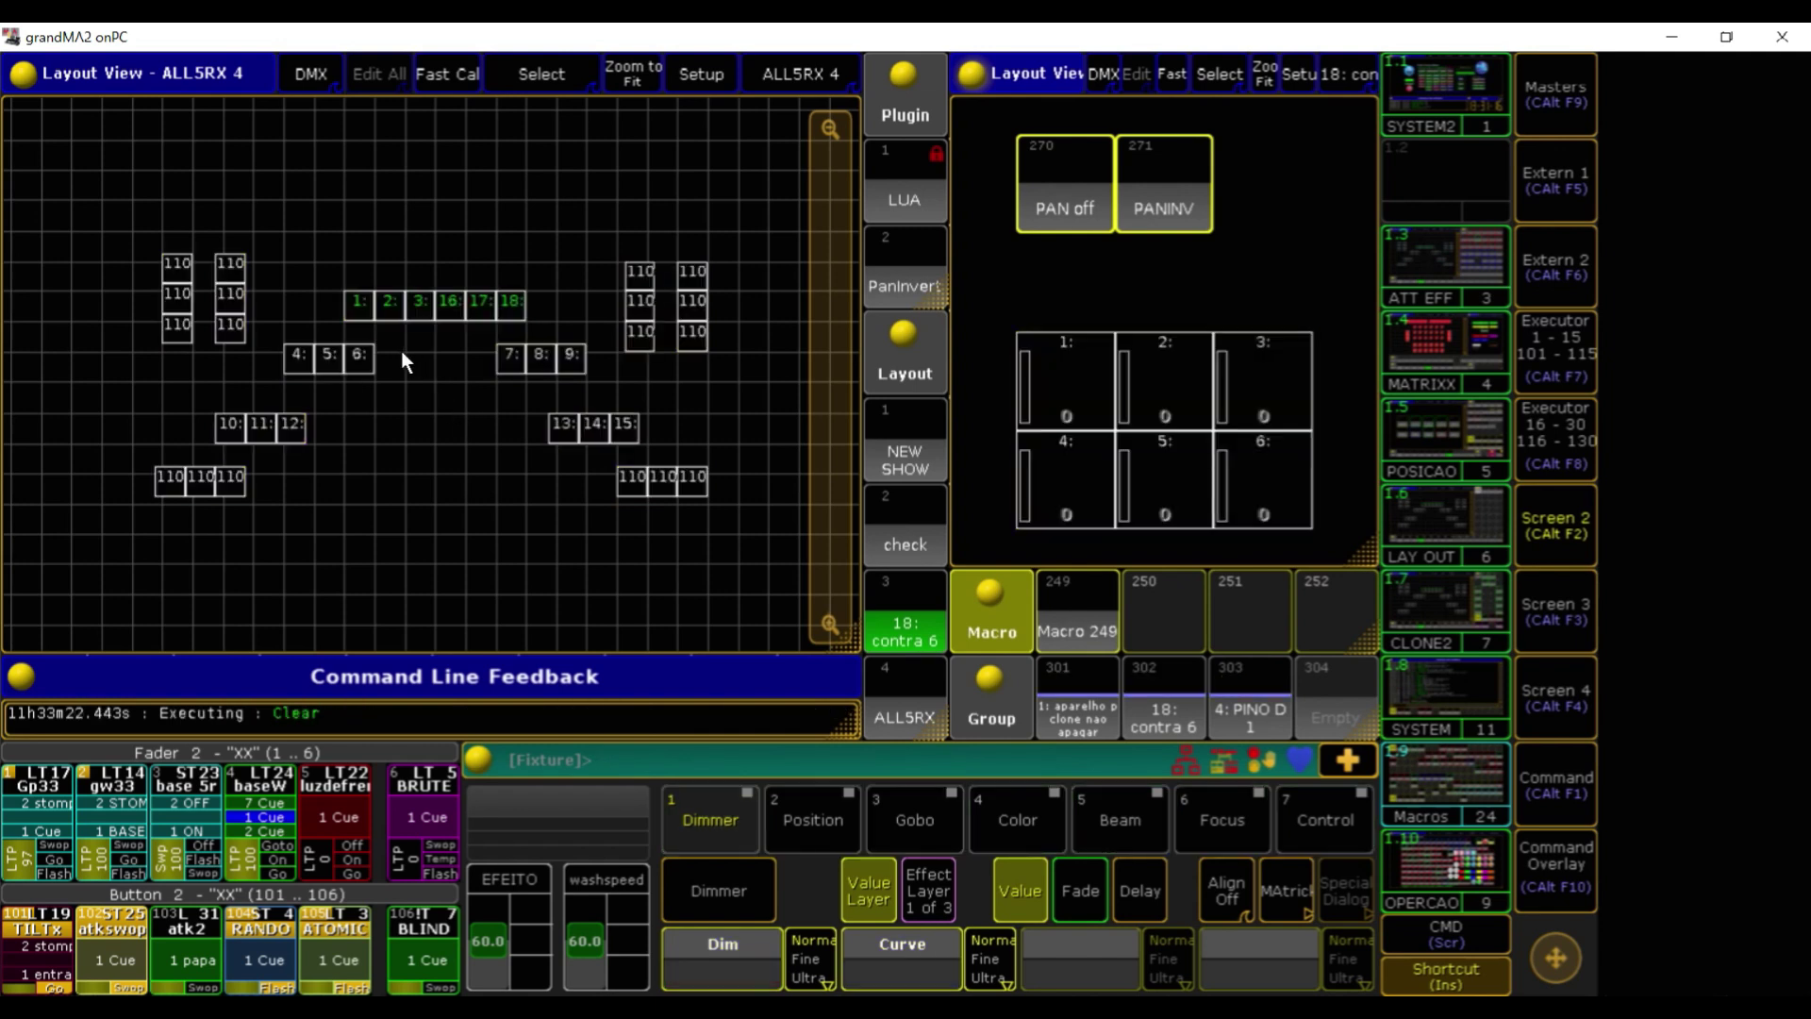
{"action": "left_click", "coordinate": [359, 311]}
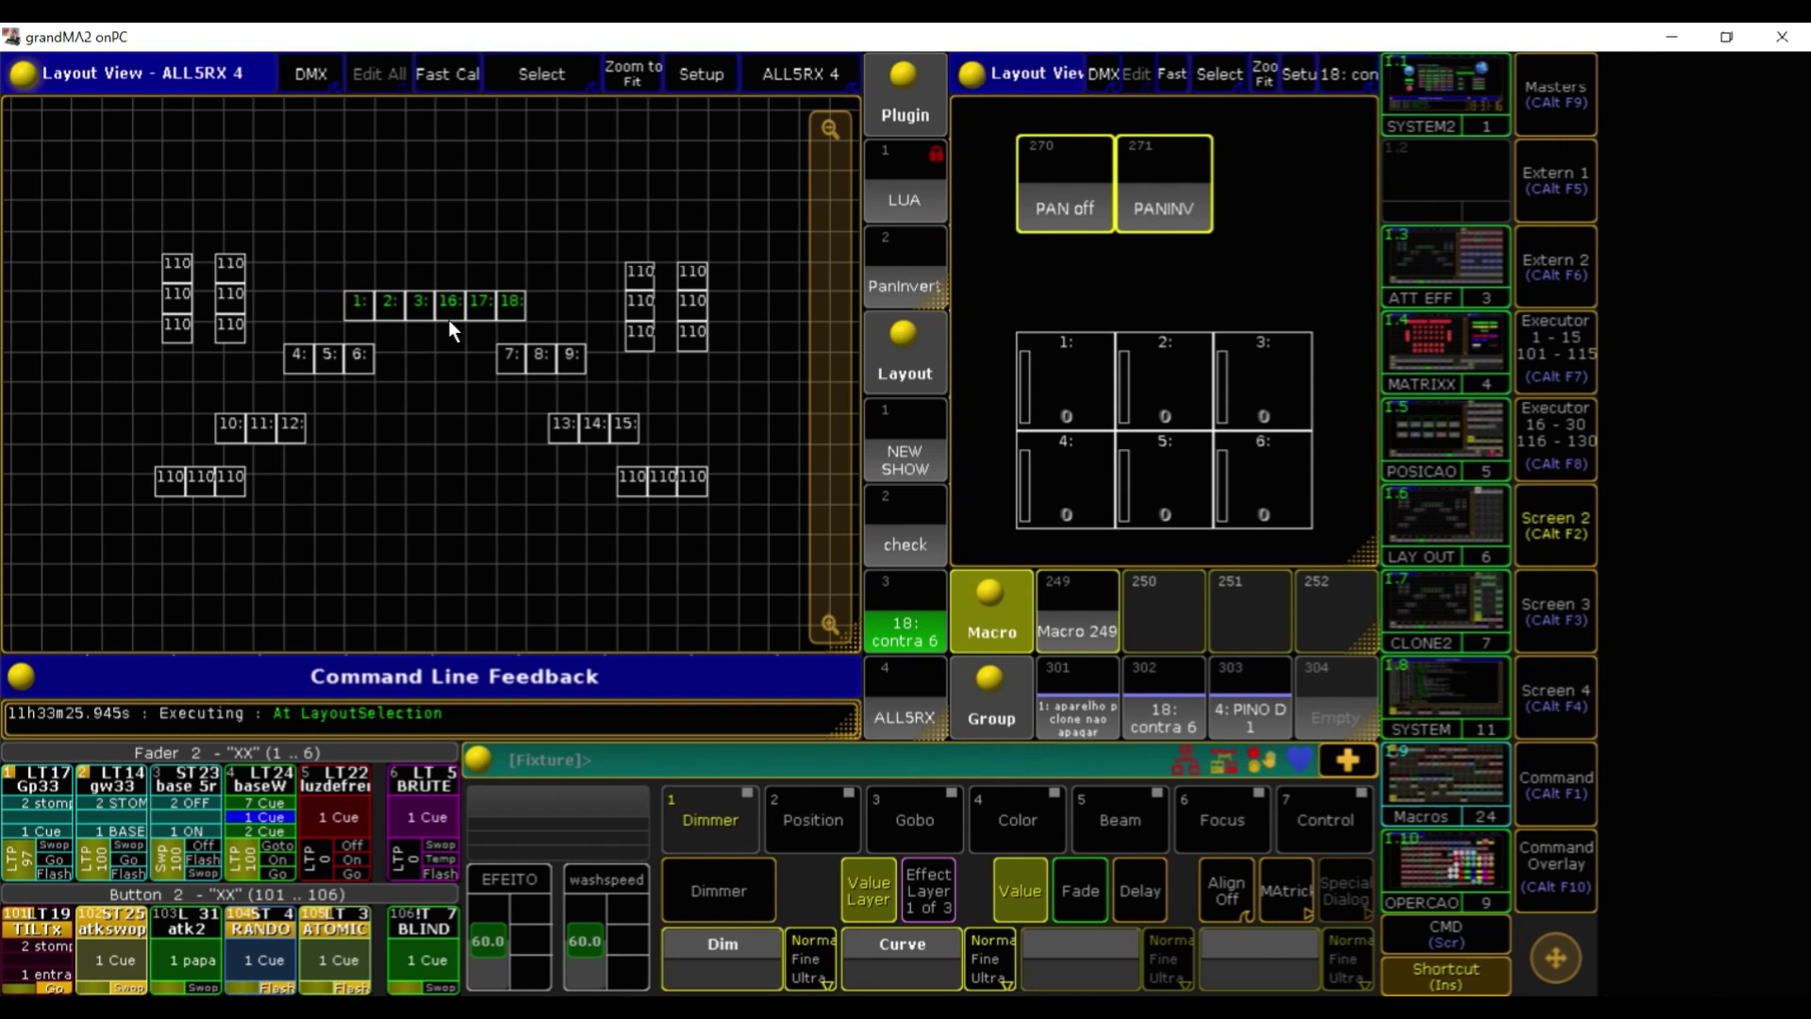
{"action": "left_click", "coordinate": [364, 302]}
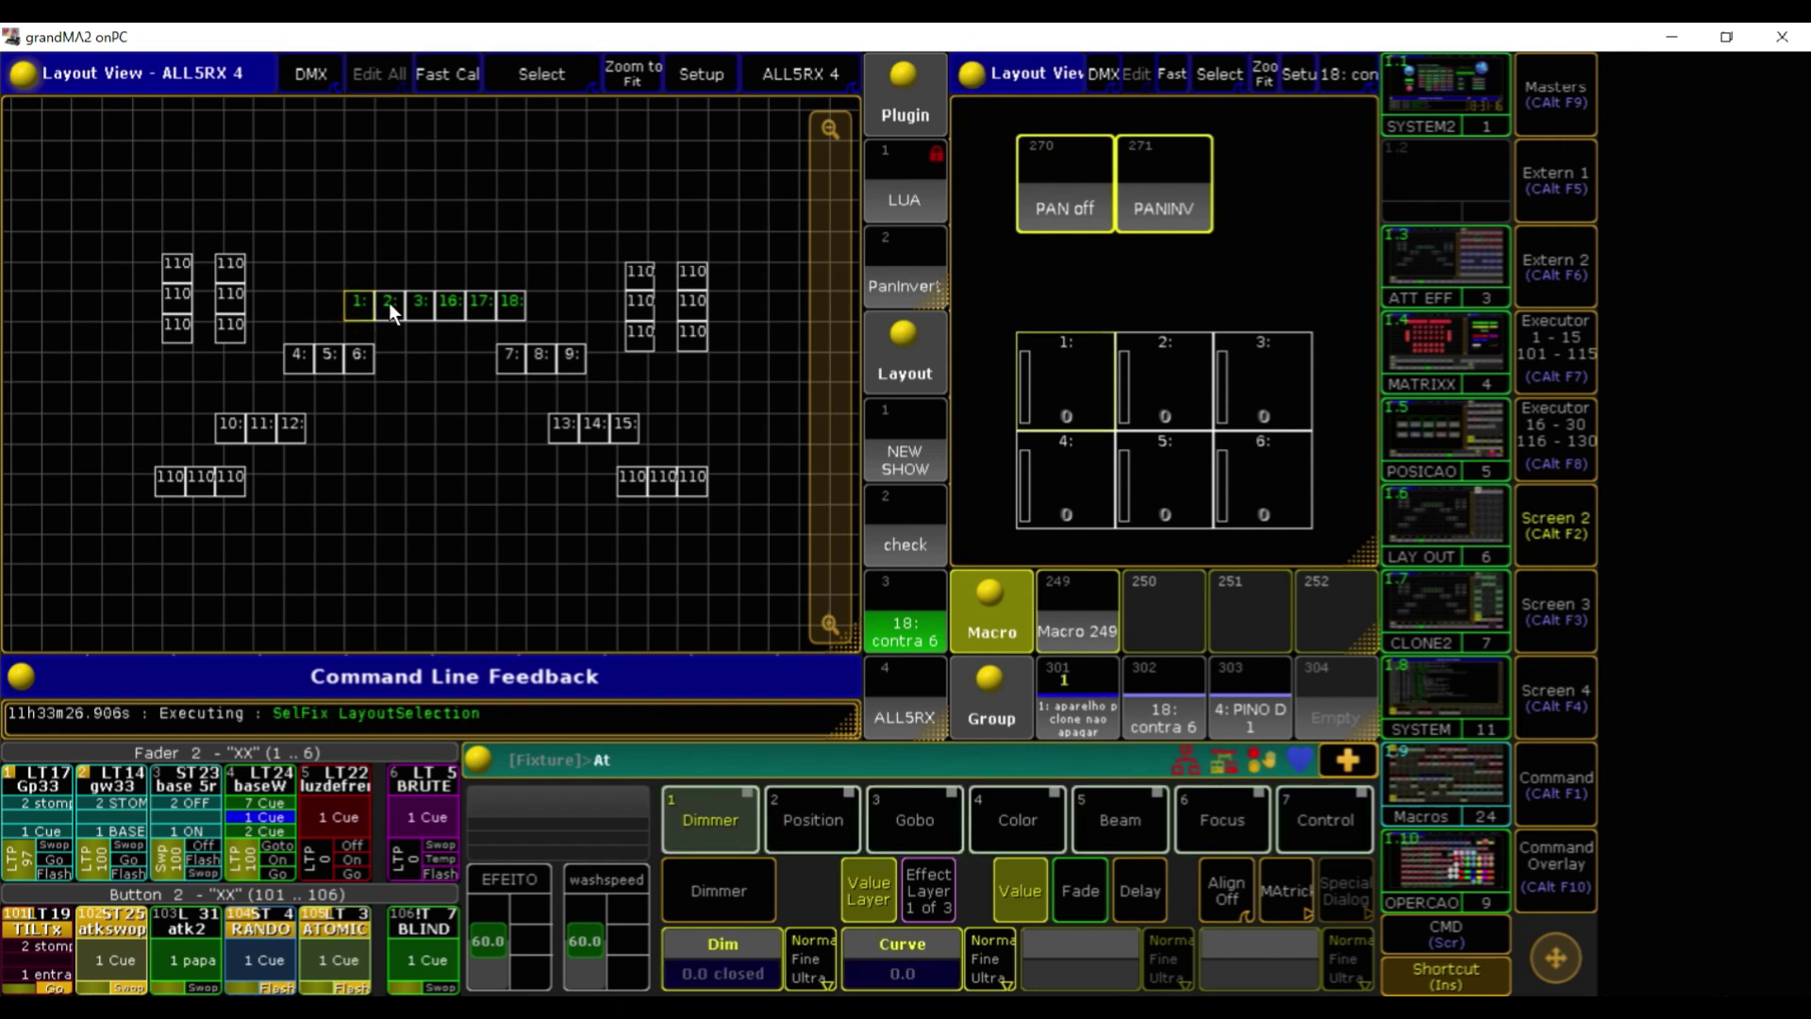
{"action": "left_click", "coordinate": [514, 357]}
{"action": "left_click", "coordinate": [293, 428]}
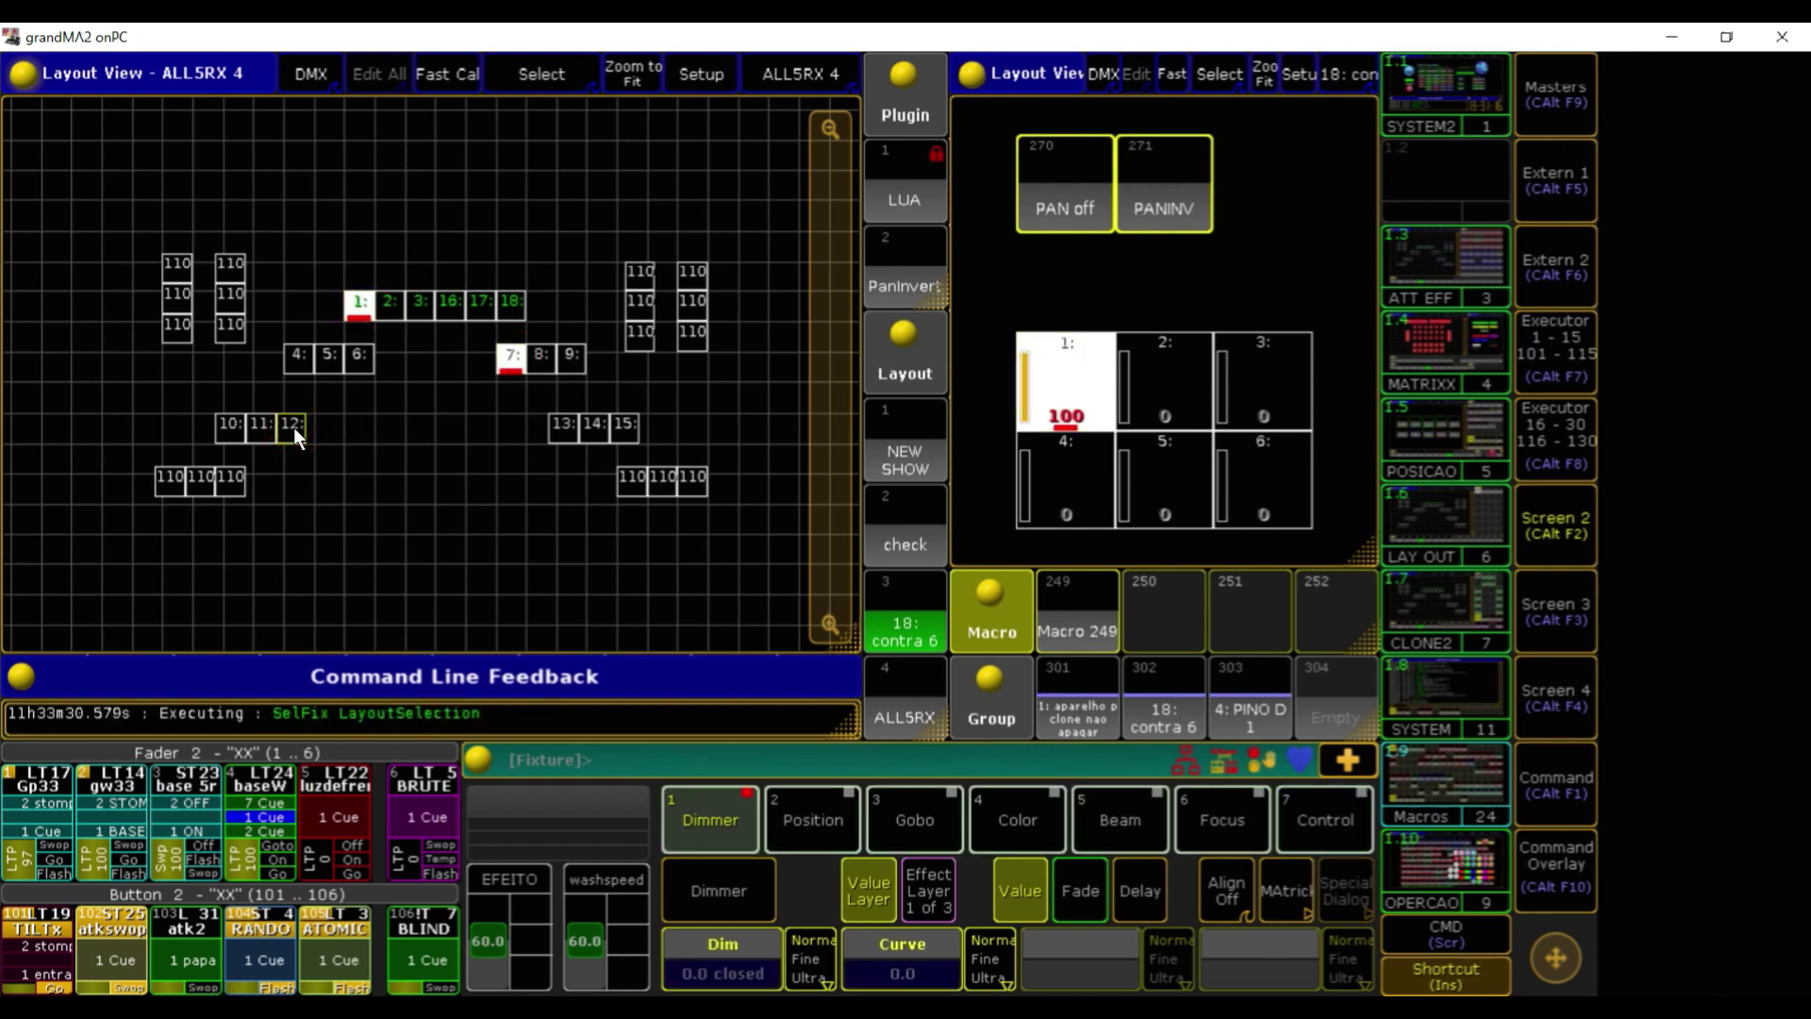
{"action": "left_click", "coordinate": [224, 479]}
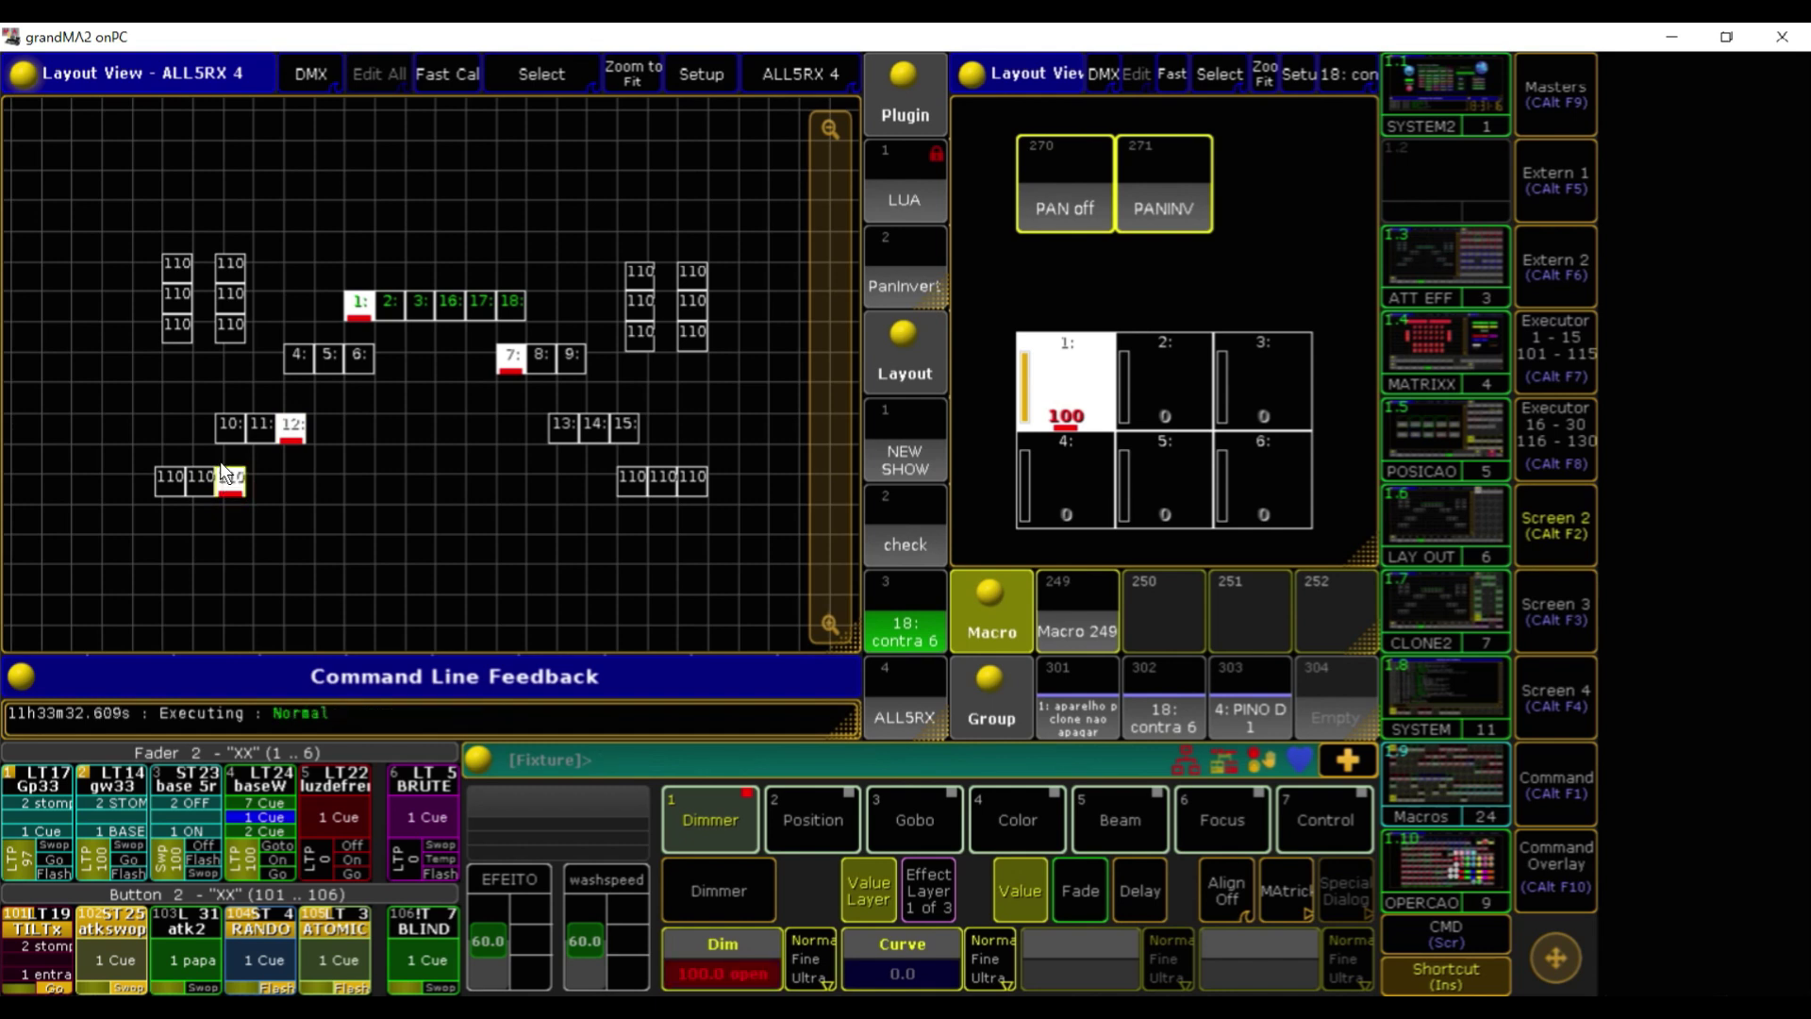
{"action": "left_click", "coordinate": [180, 325]}
{"action": "left_click", "coordinate": [1166, 195]}
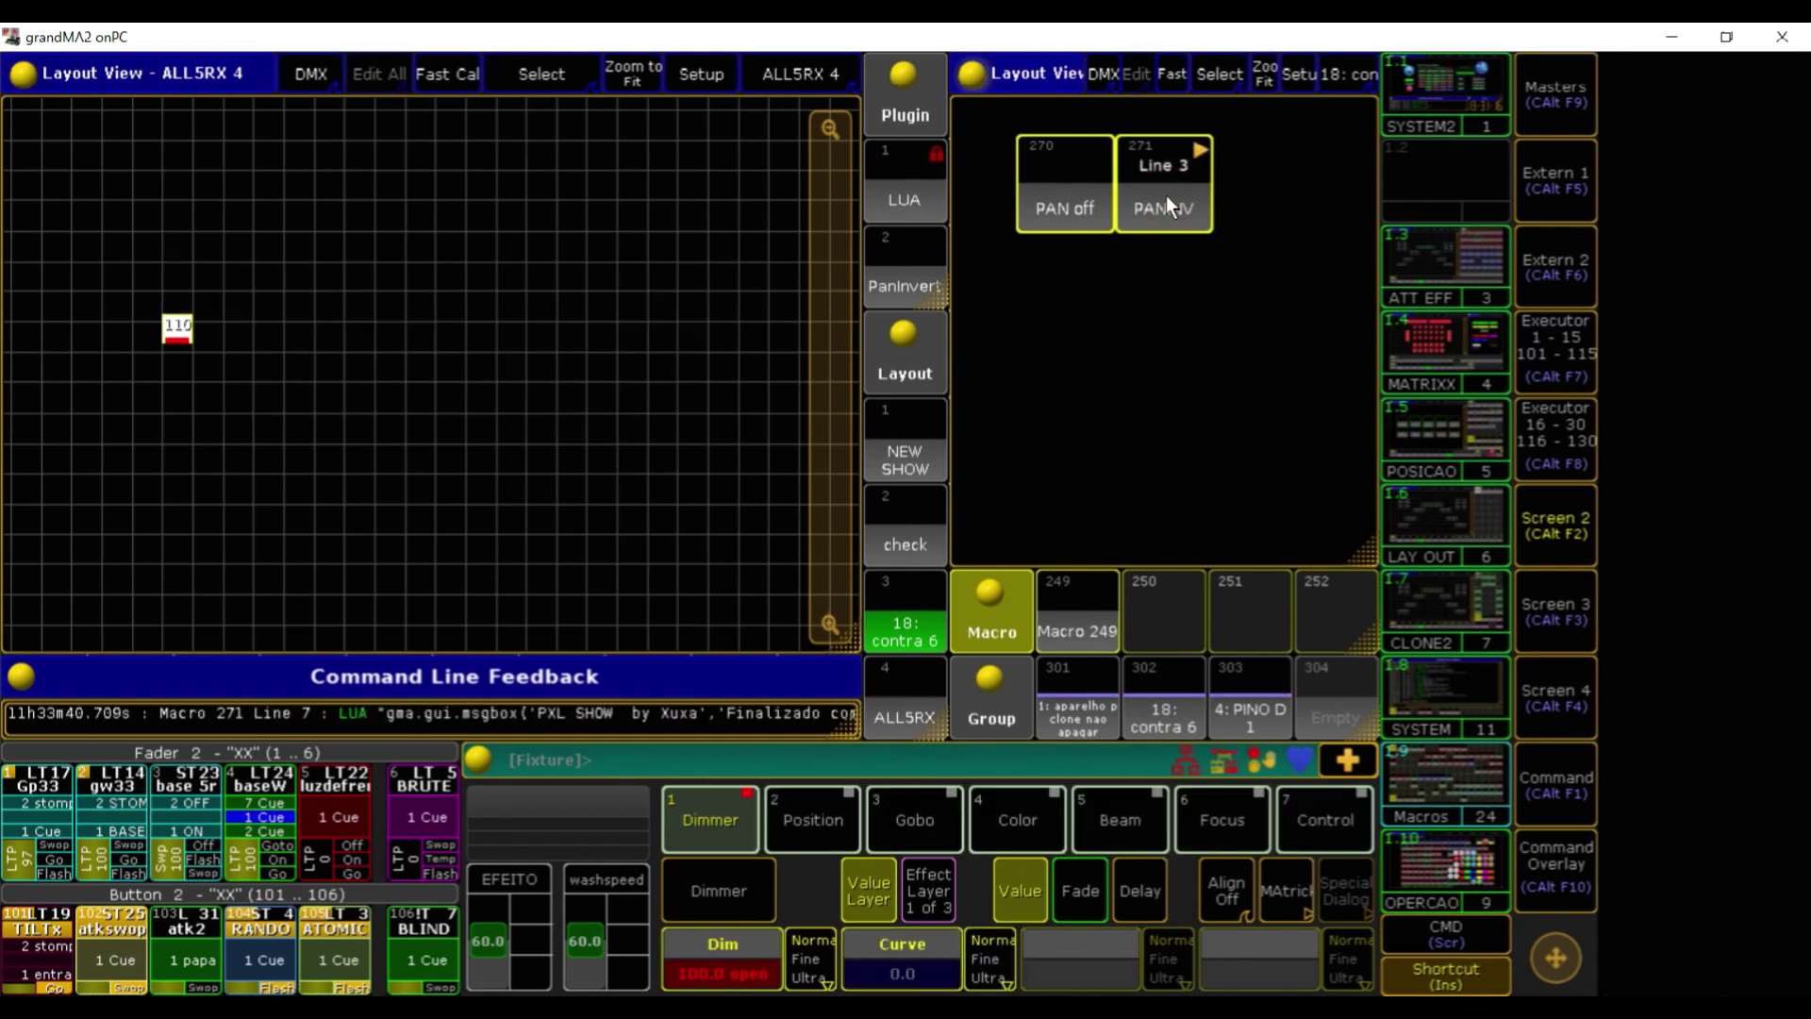
{"action": "left_click", "coordinate": [662, 551]}
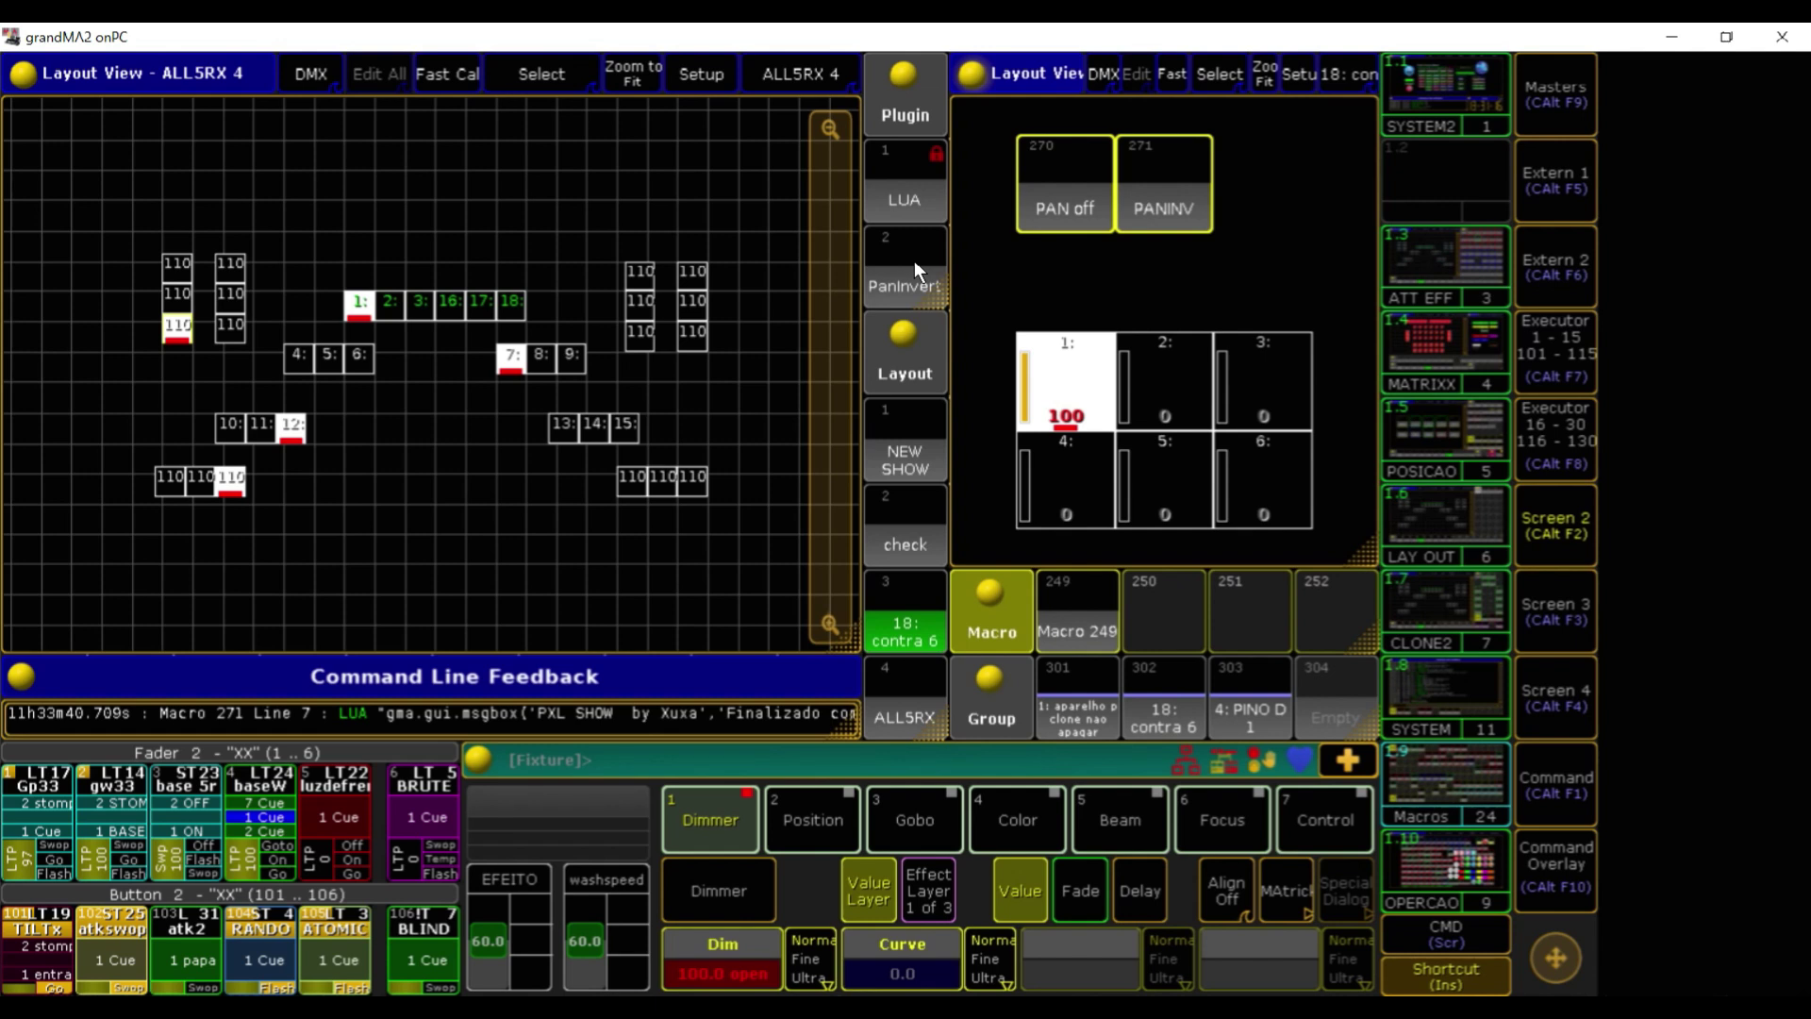
Clear the programmer, select all fixtures in the ALL5RX layout and run the PanInvert plugin on them
{"action": "key", "text": "Escape"}
{"action": "left_click_drag", "start_coordinate": [86, 223], "coordinate": [740, 577]}
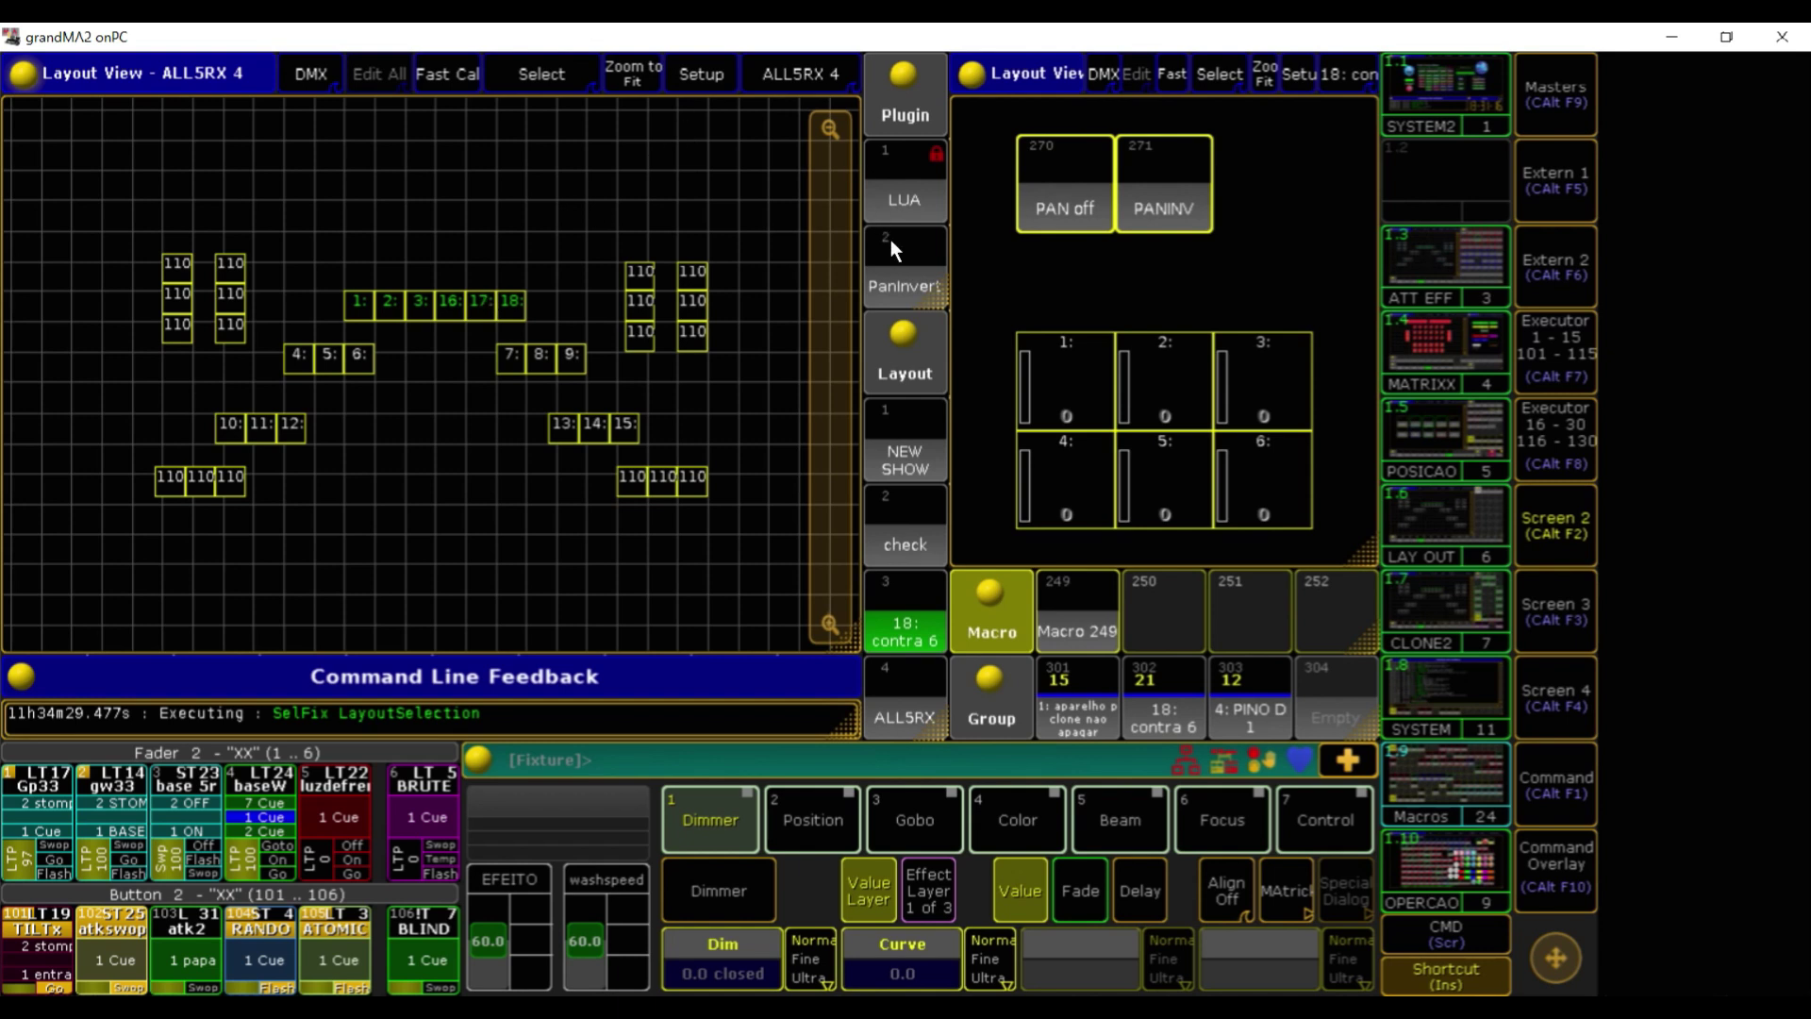
{"action": "left_click", "coordinate": [915, 276]}
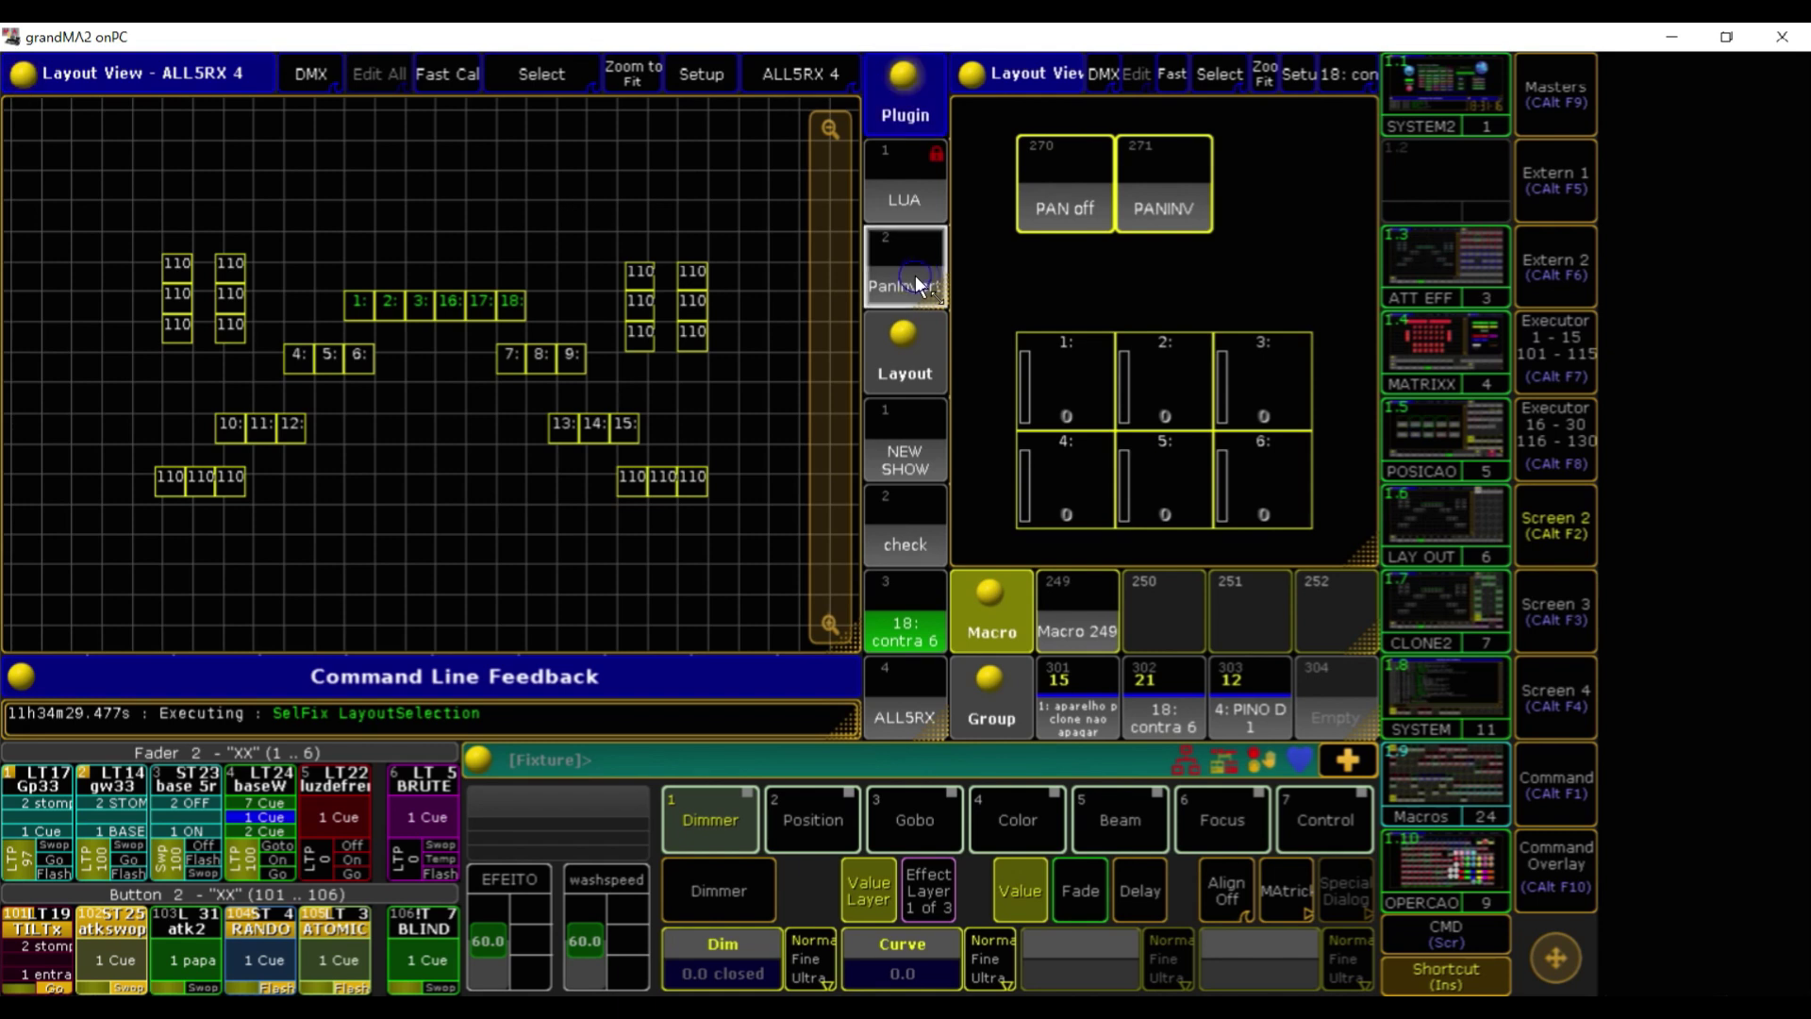
Examine the PanInvert plugin's code from its settings through the fixture collection, invert and cleanup functions
{"action": "right_click", "coordinate": [900, 276]}
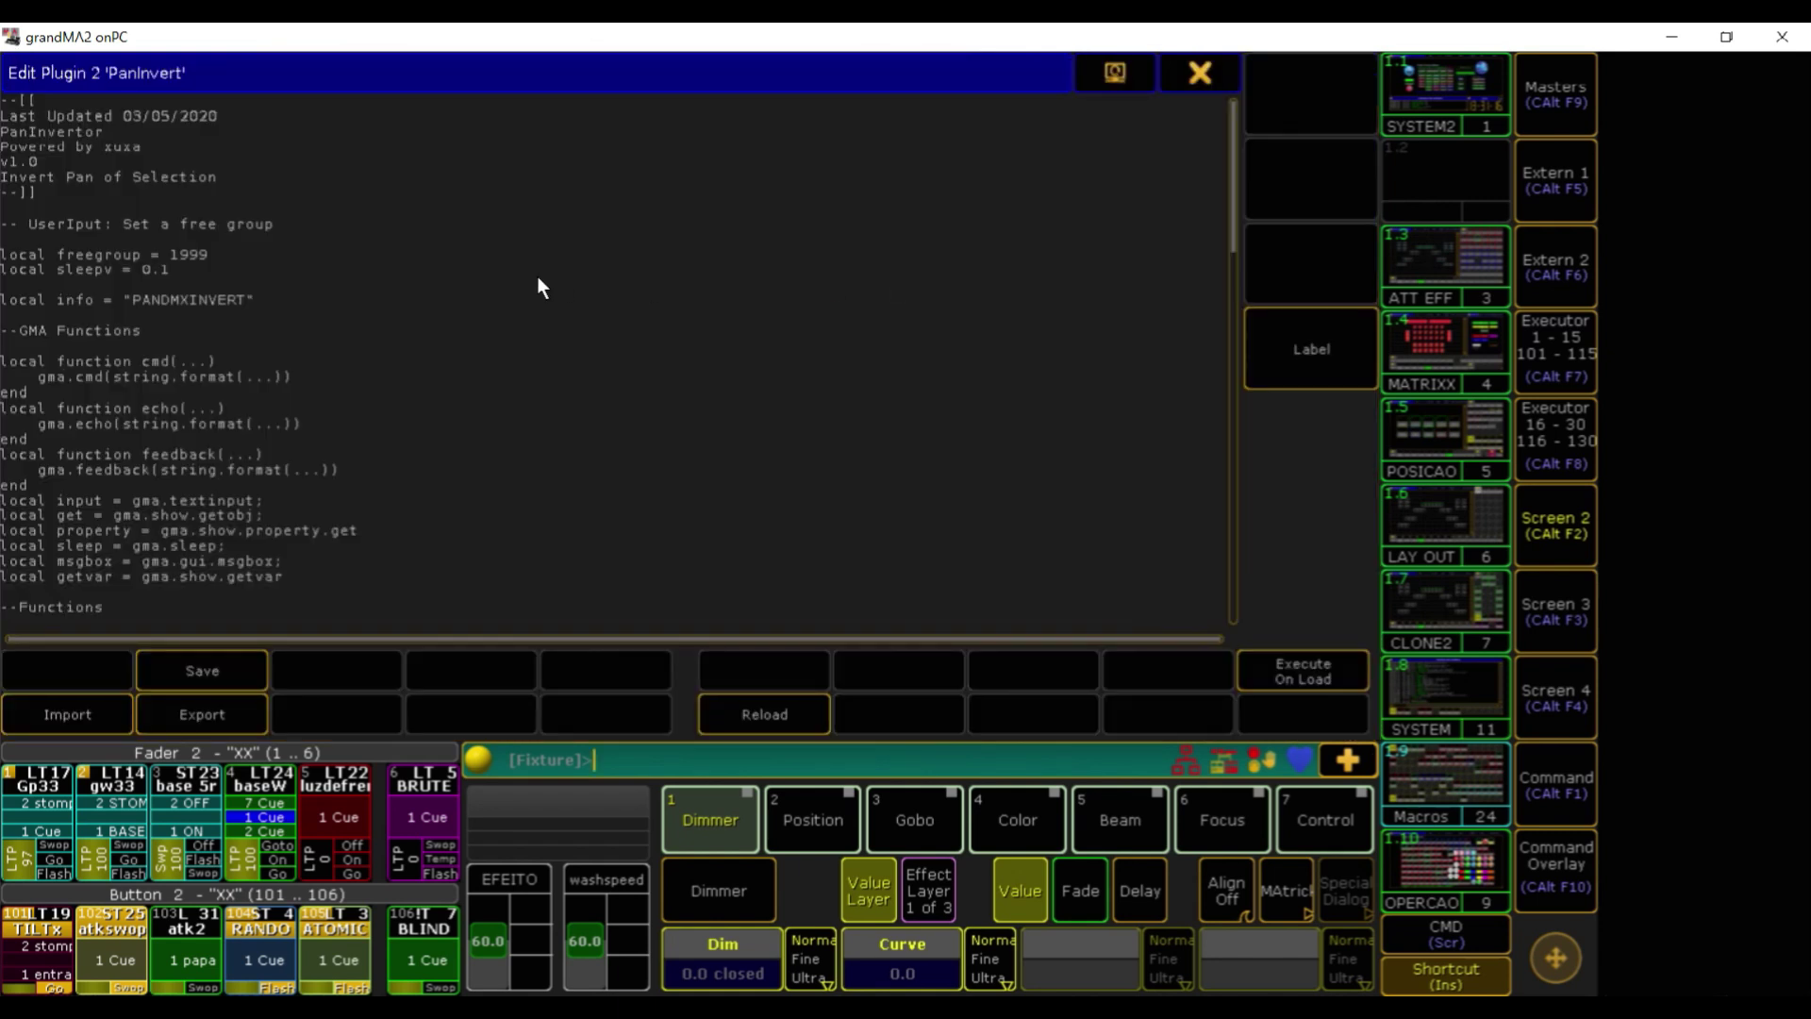
{"action": "left_click", "coordinate": [247, 299]}
{"action": "scroll", "coordinate": [246, 297], "scroll_direction": "down", "scroll_amount": 15}
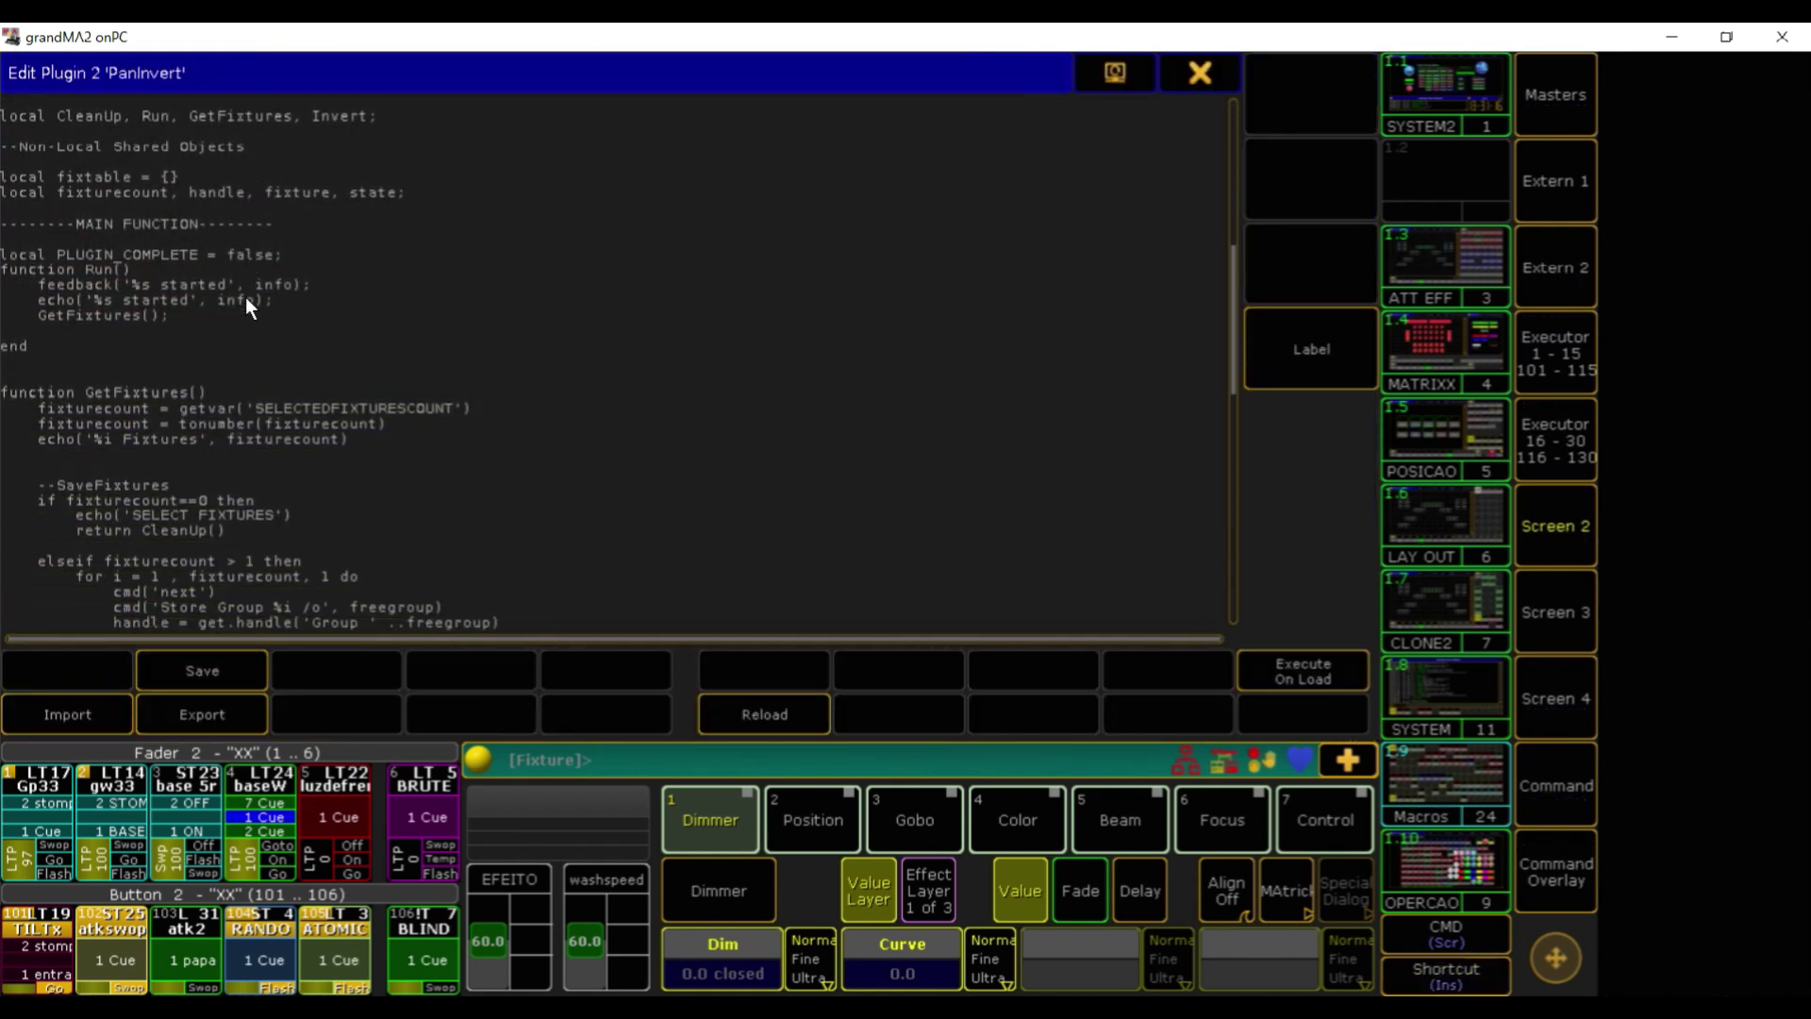
{"action": "scroll", "coordinate": [246, 297], "scroll_direction": "down", "scroll_amount": 10}
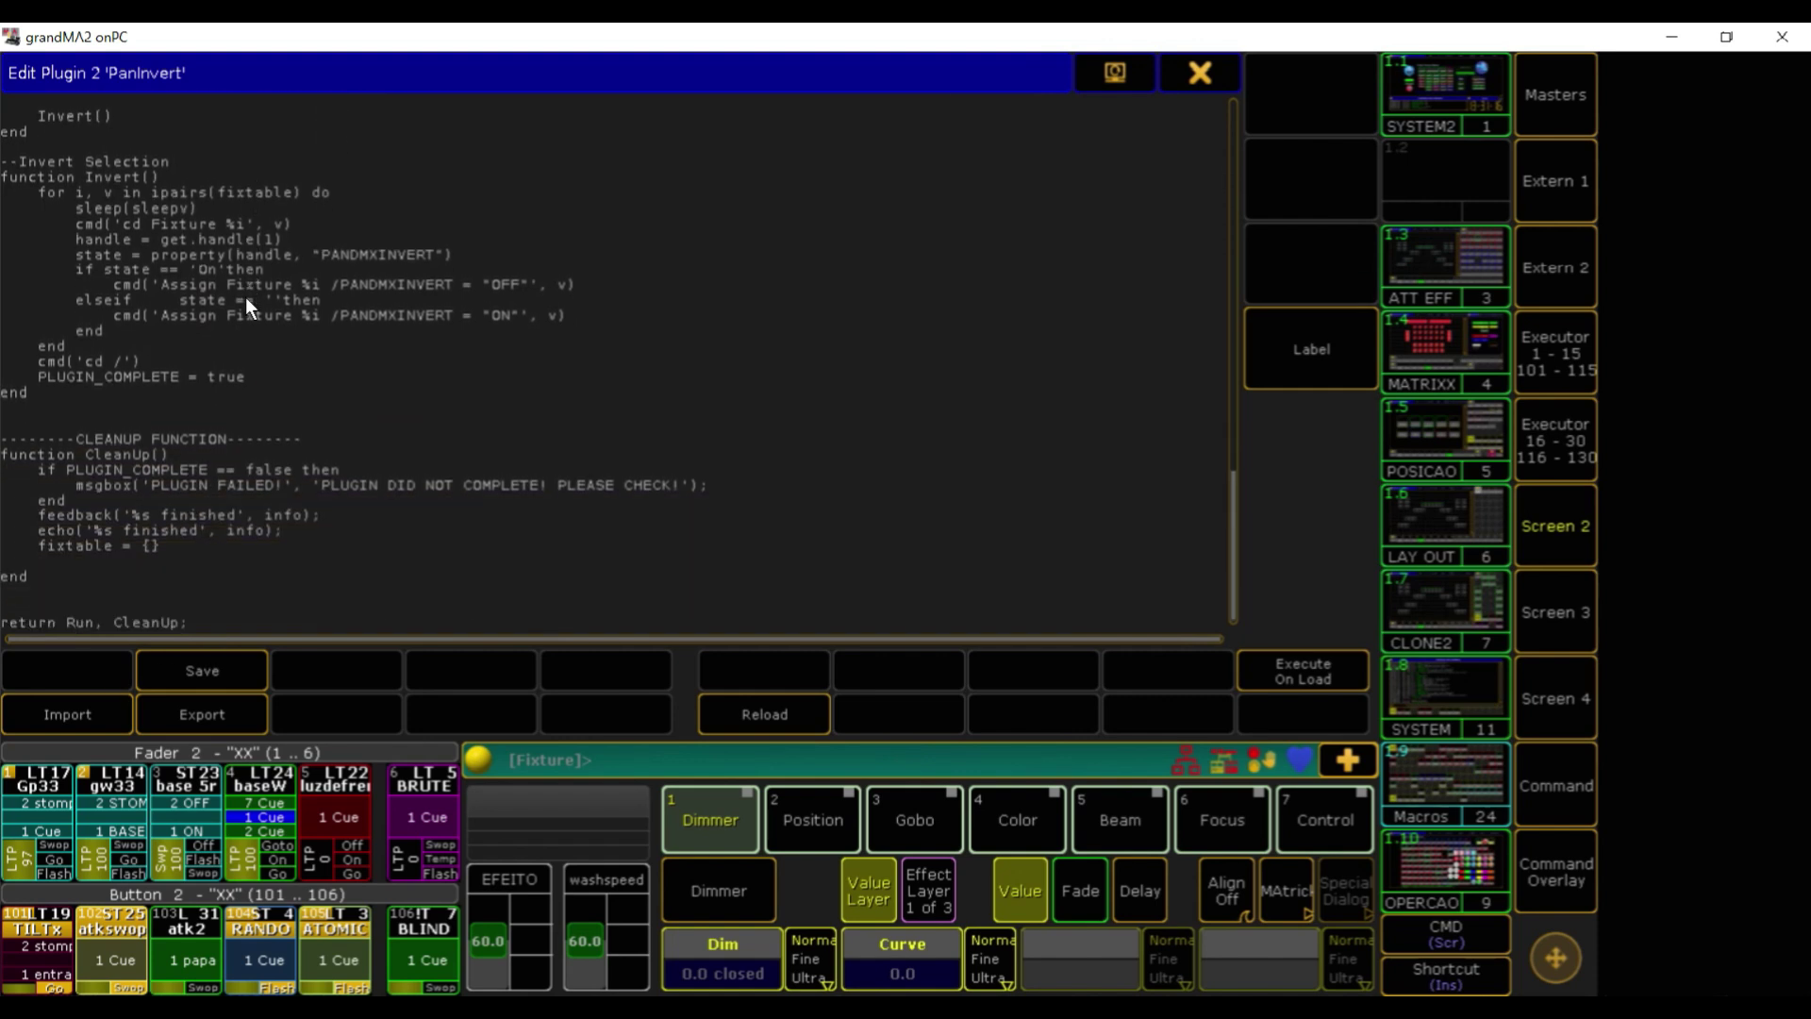
{"action": "scroll", "coordinate": [245, 297], "scroll_direction": "up", "scroll_amount": 10}
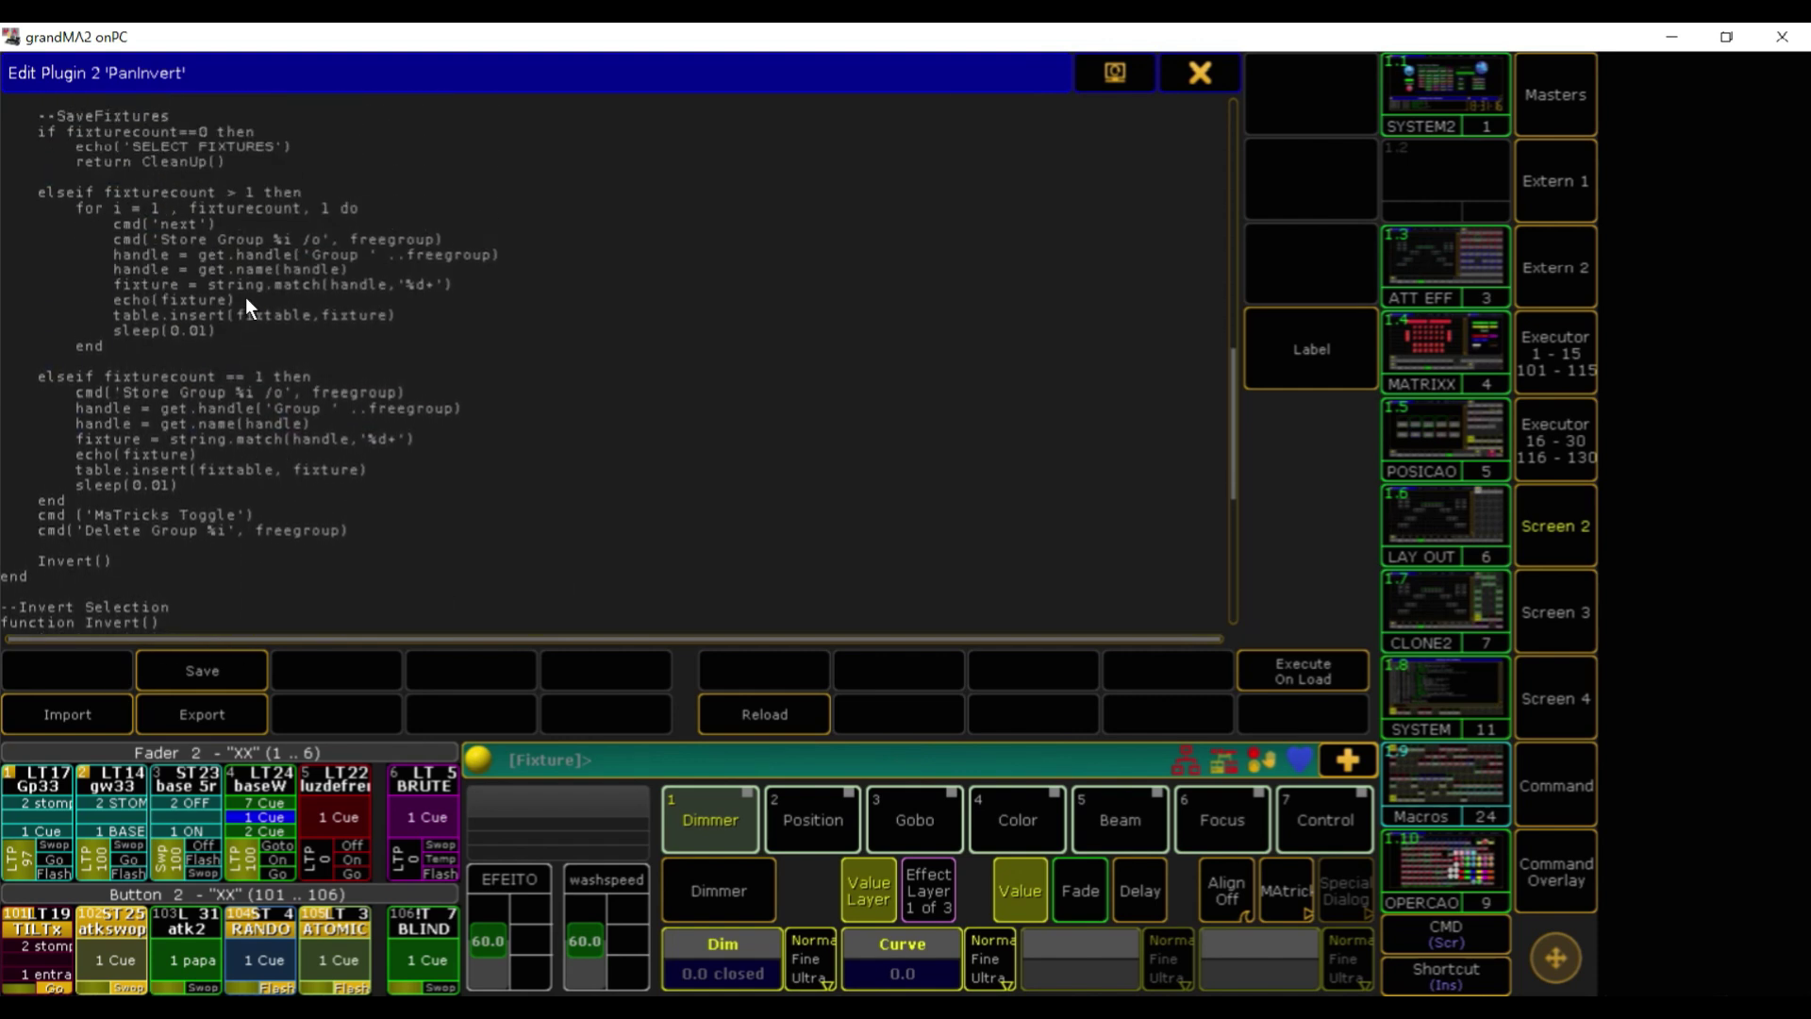
{"action": "scroll", "coordinate": [85, 287], "scroll_direction": "up", "scroll_amount": 1}
{"action": "scroll", "coordinate": [136, 292], "scroll_direction": "up", "scroll_amount": 6}
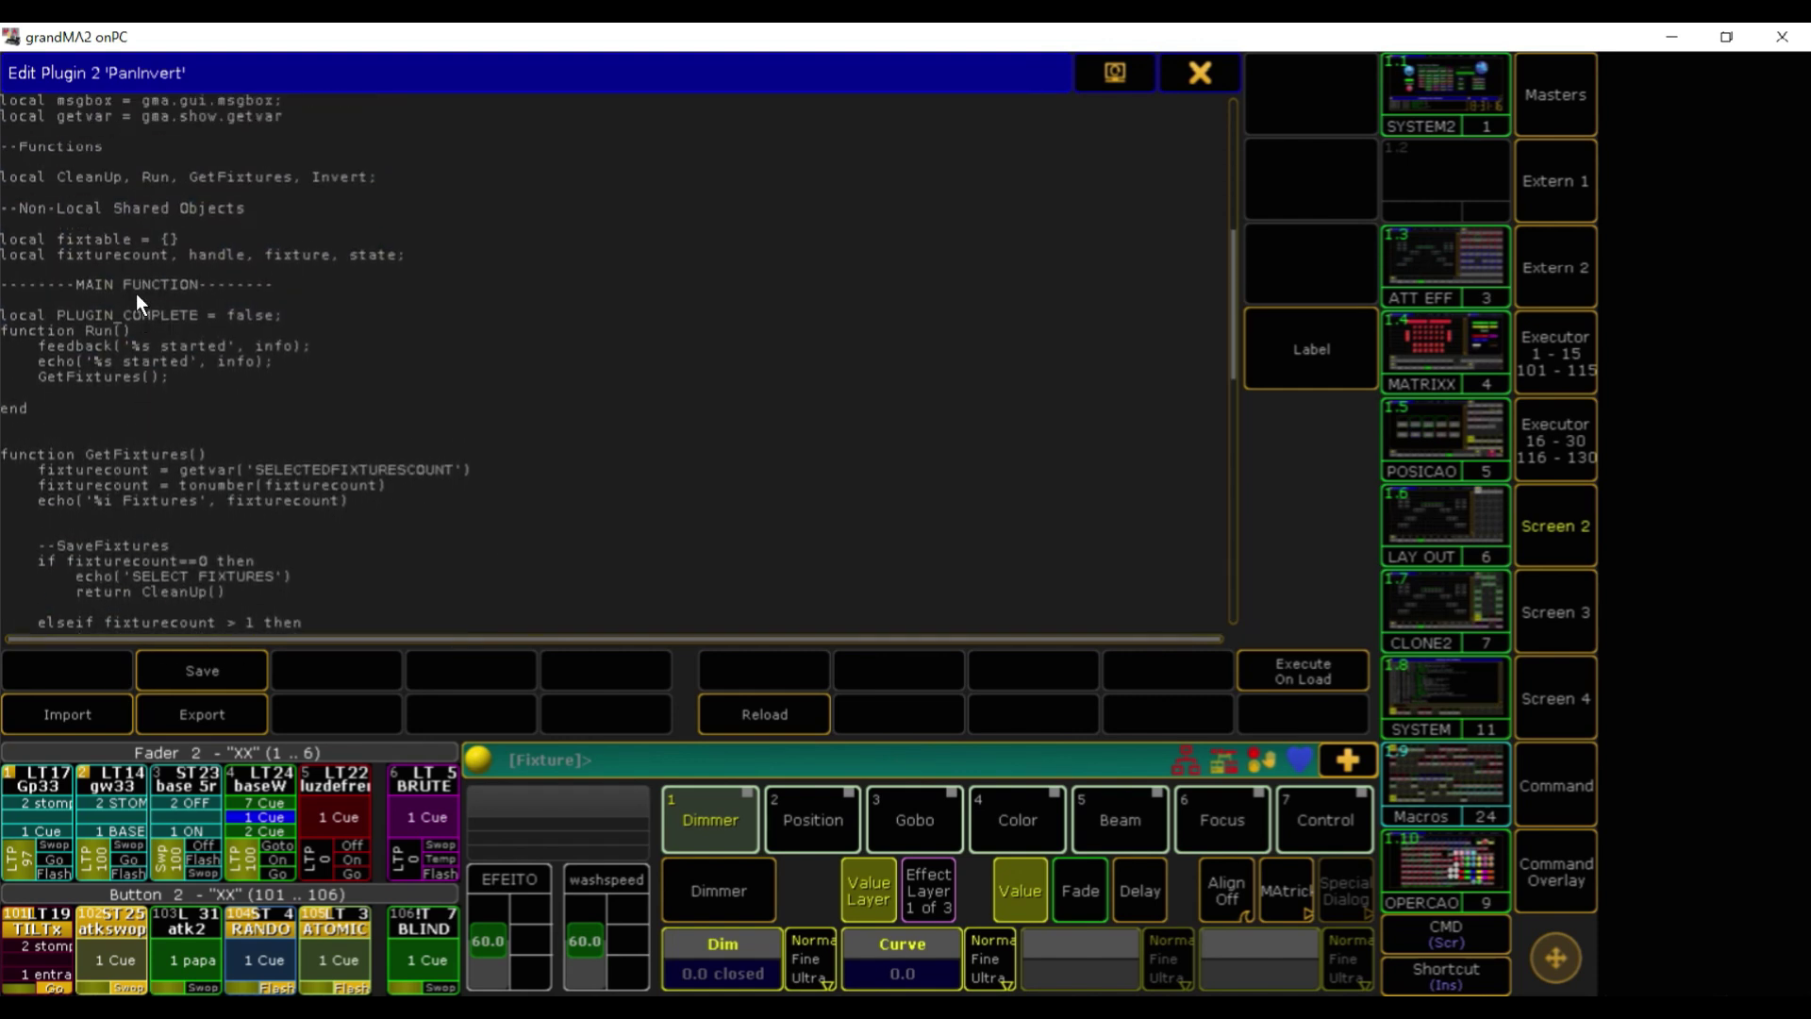
{"action": "scroll", "coordinate": [136, 294], "scroll_direction": "down", "scroll_amount": 15}
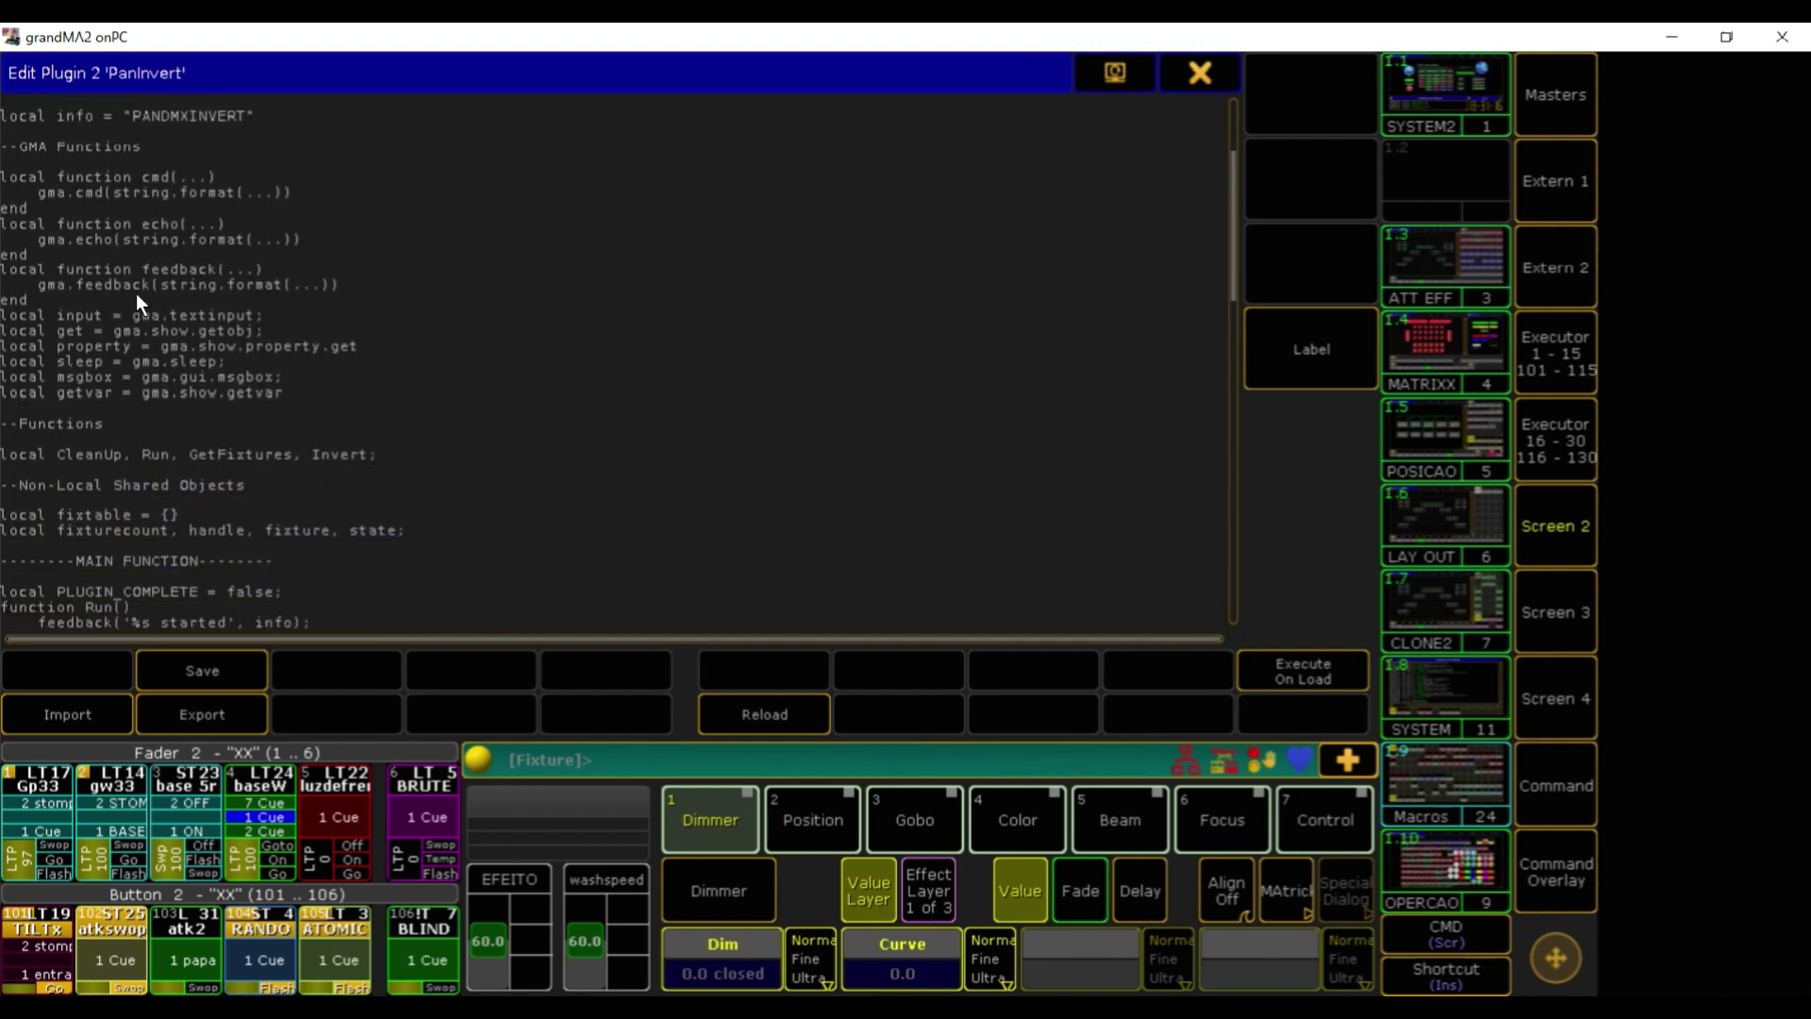
{"action": "scroll", "coordinate": [160, 360], "scroll_direction": "down", "scroll_amount": 3}
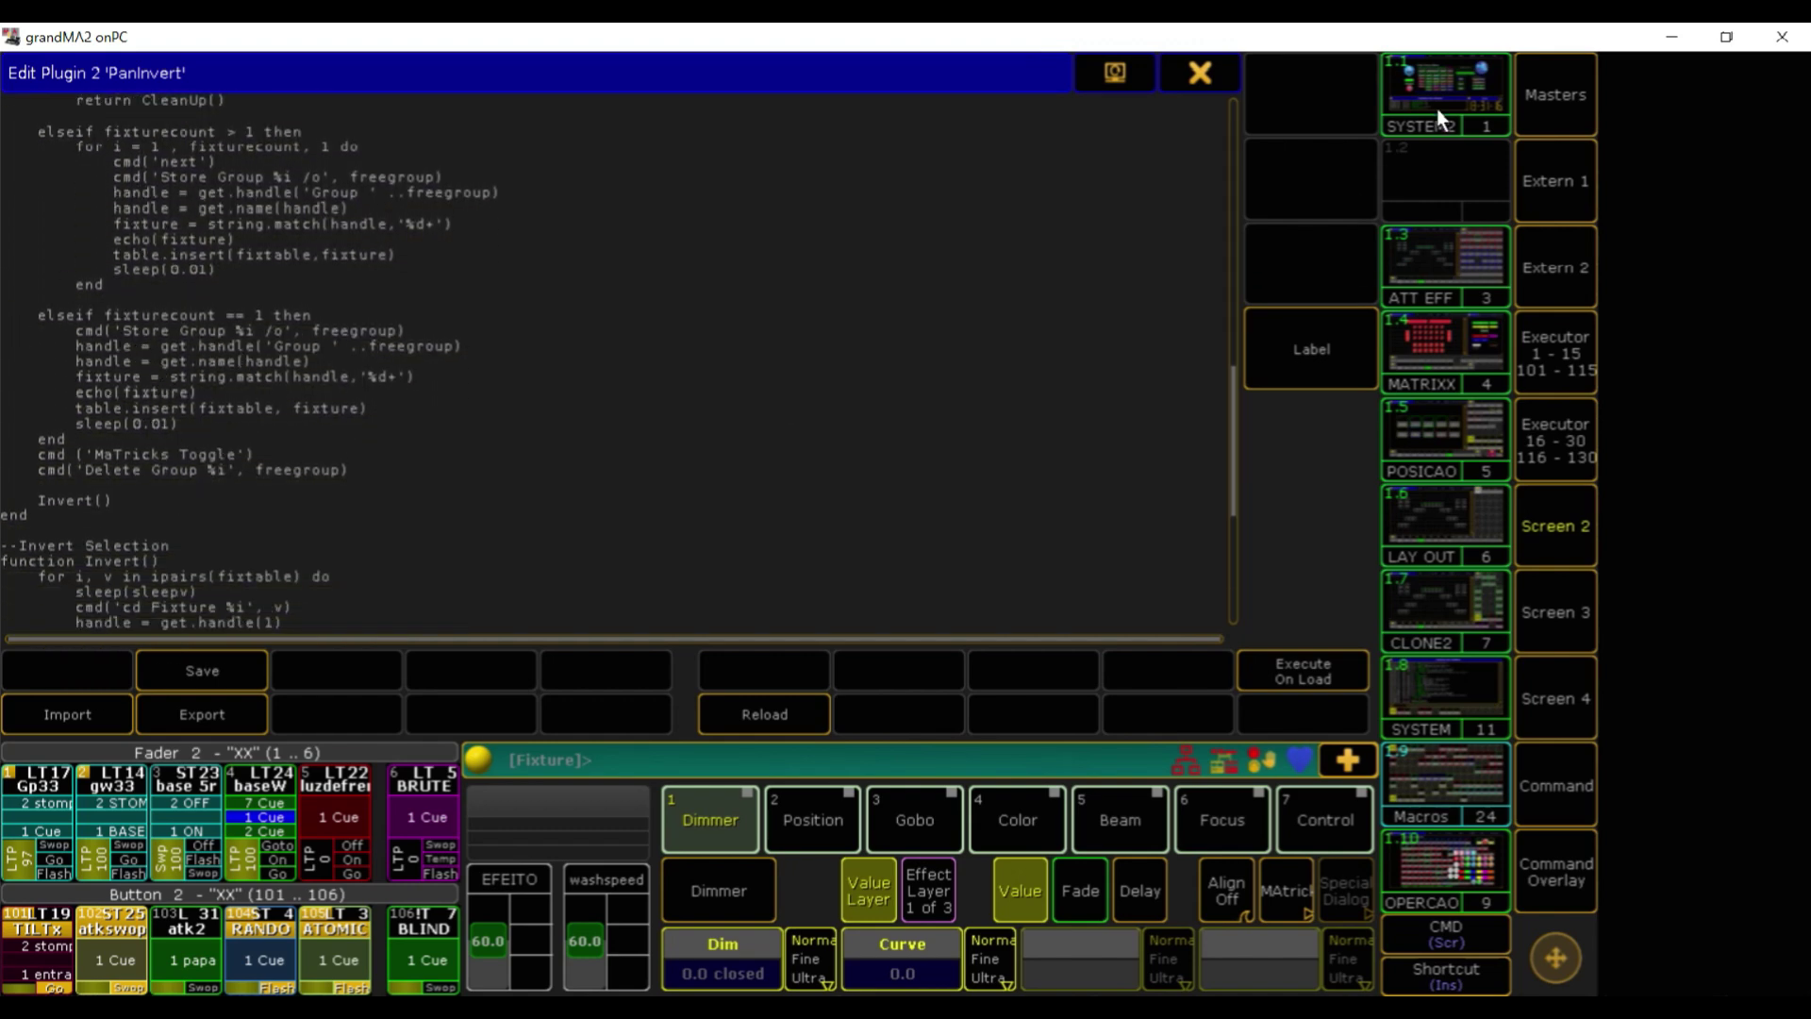
{"action": "left_click", "coordinate": [1221, 74]}
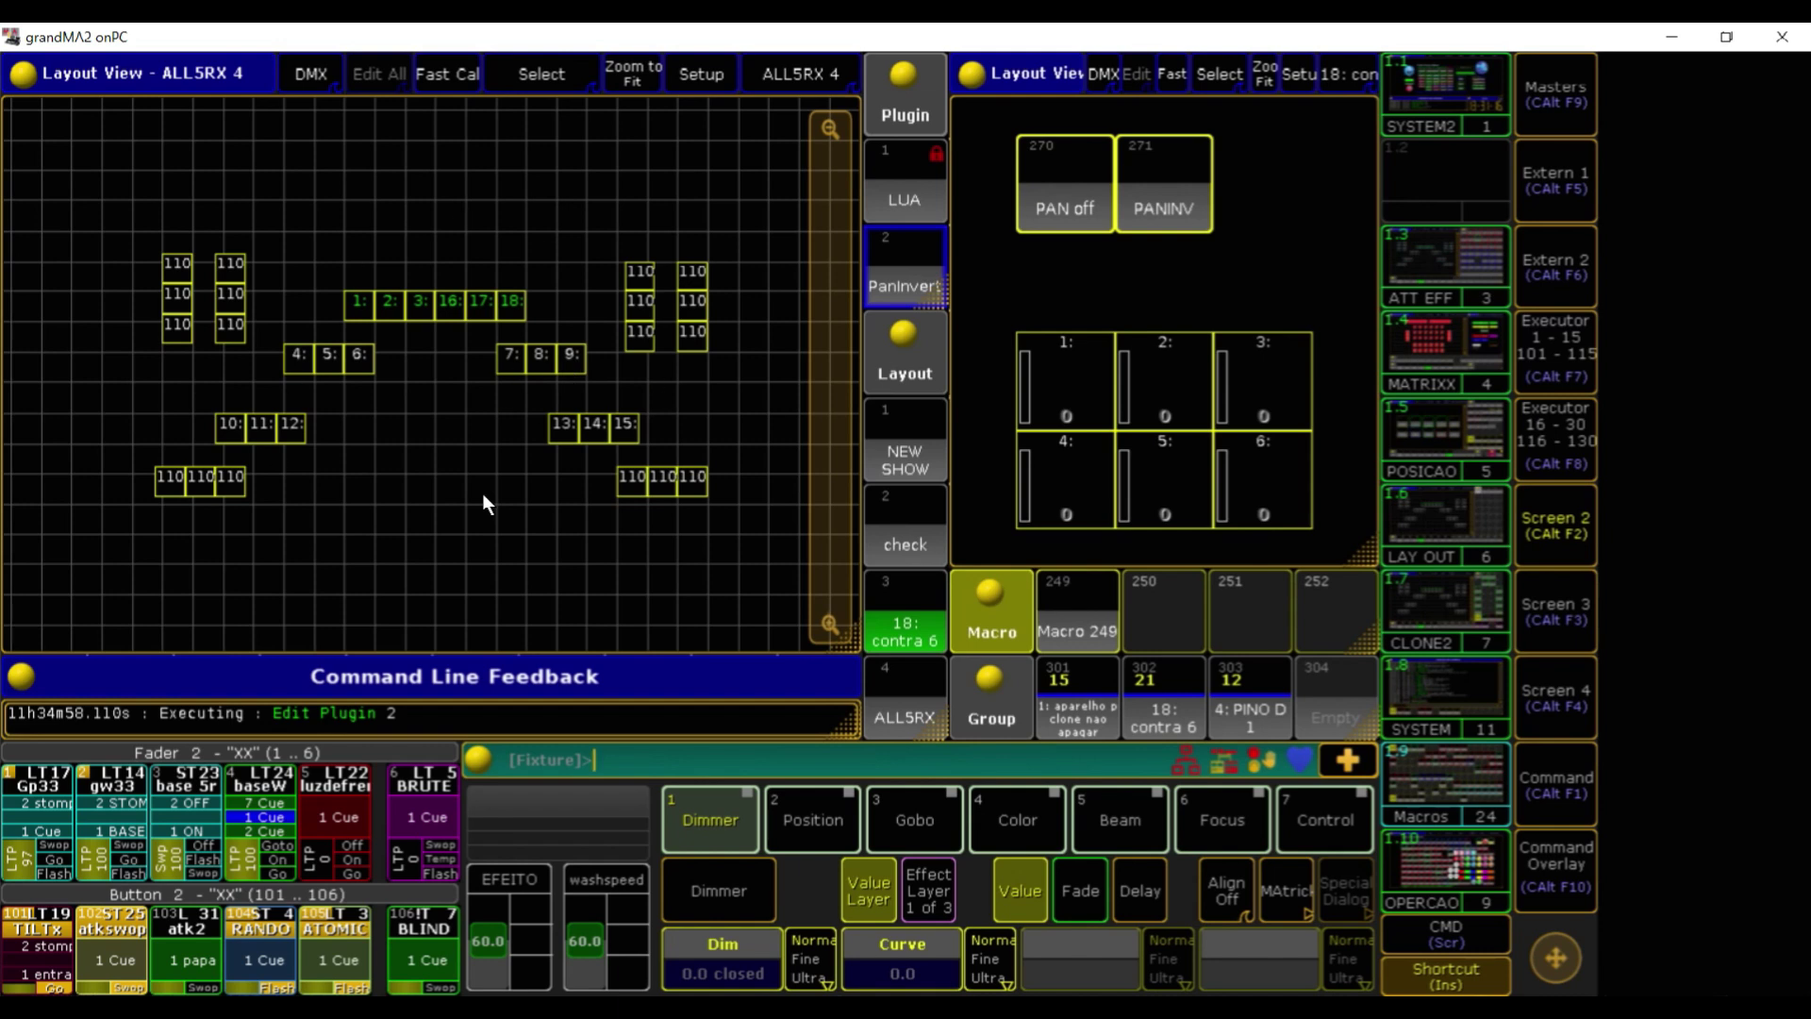
Clear the programmer and review the command lines of the PAN off macro
{"action": "key", "text": "BackSpace"}
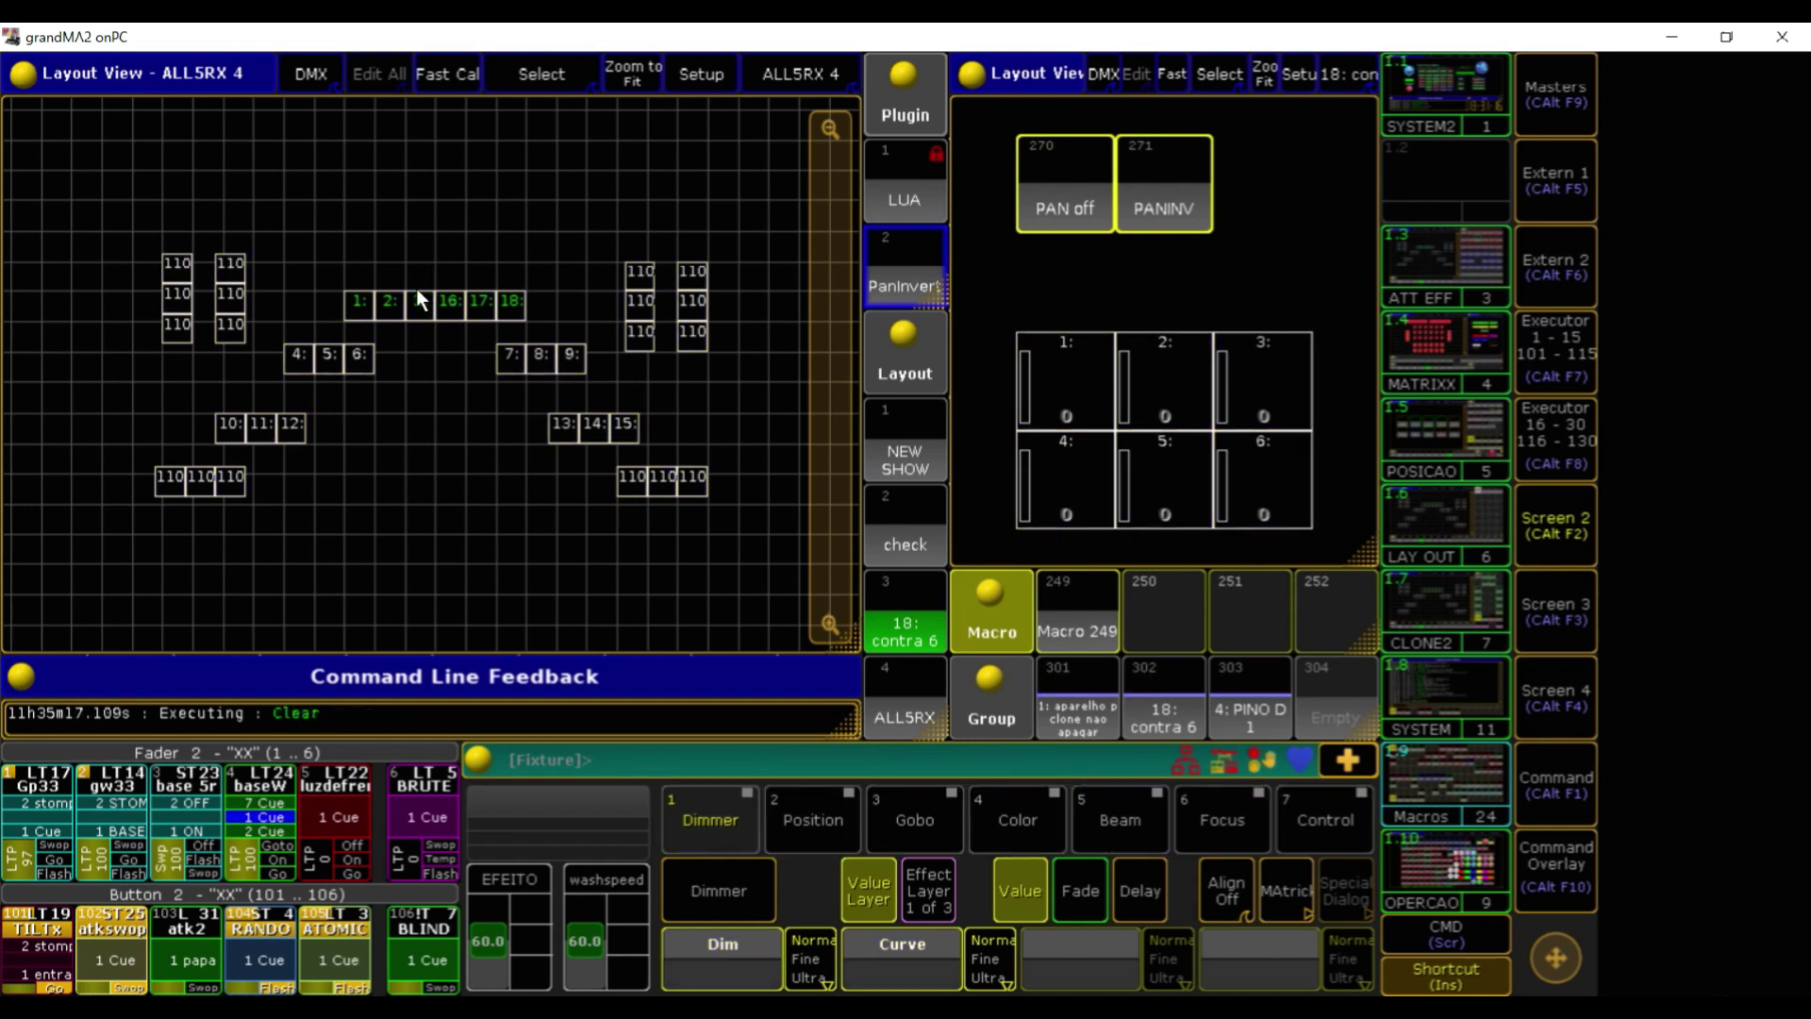
{"action": "right_click", "coordinate": [1086, 211]}
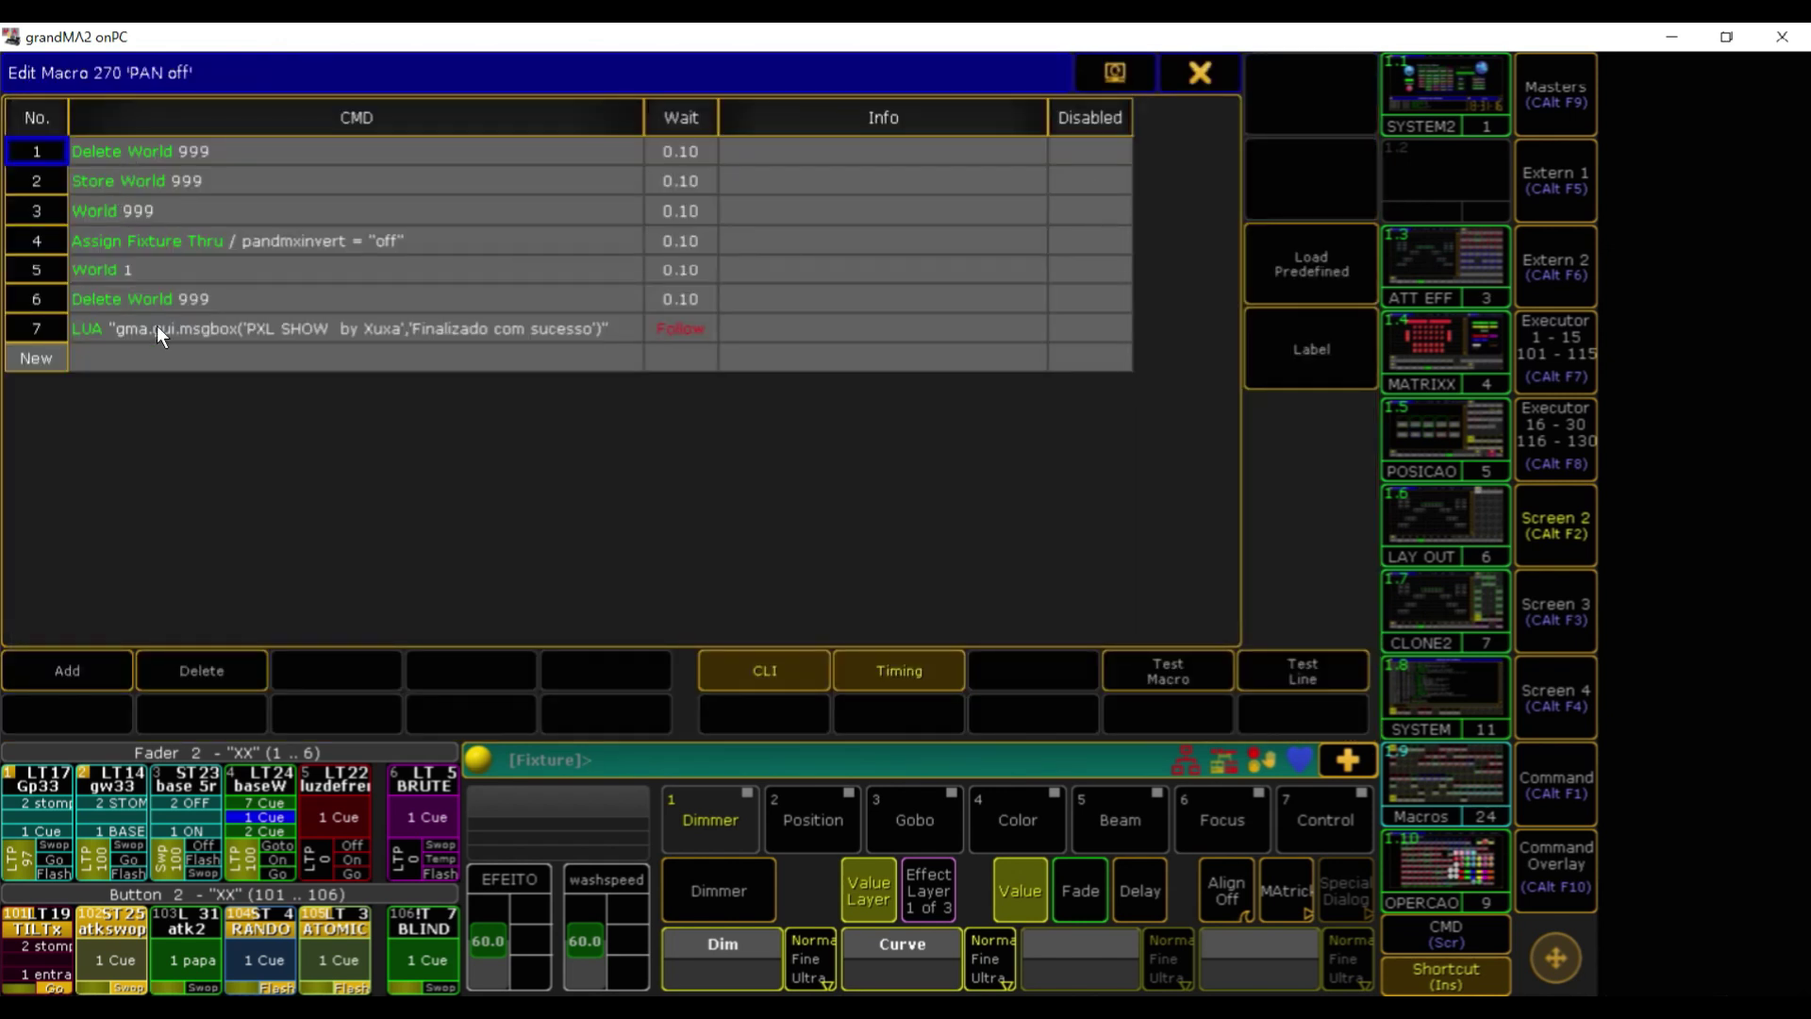
{"action": "left_click", "coordinate": [1200, 72]}
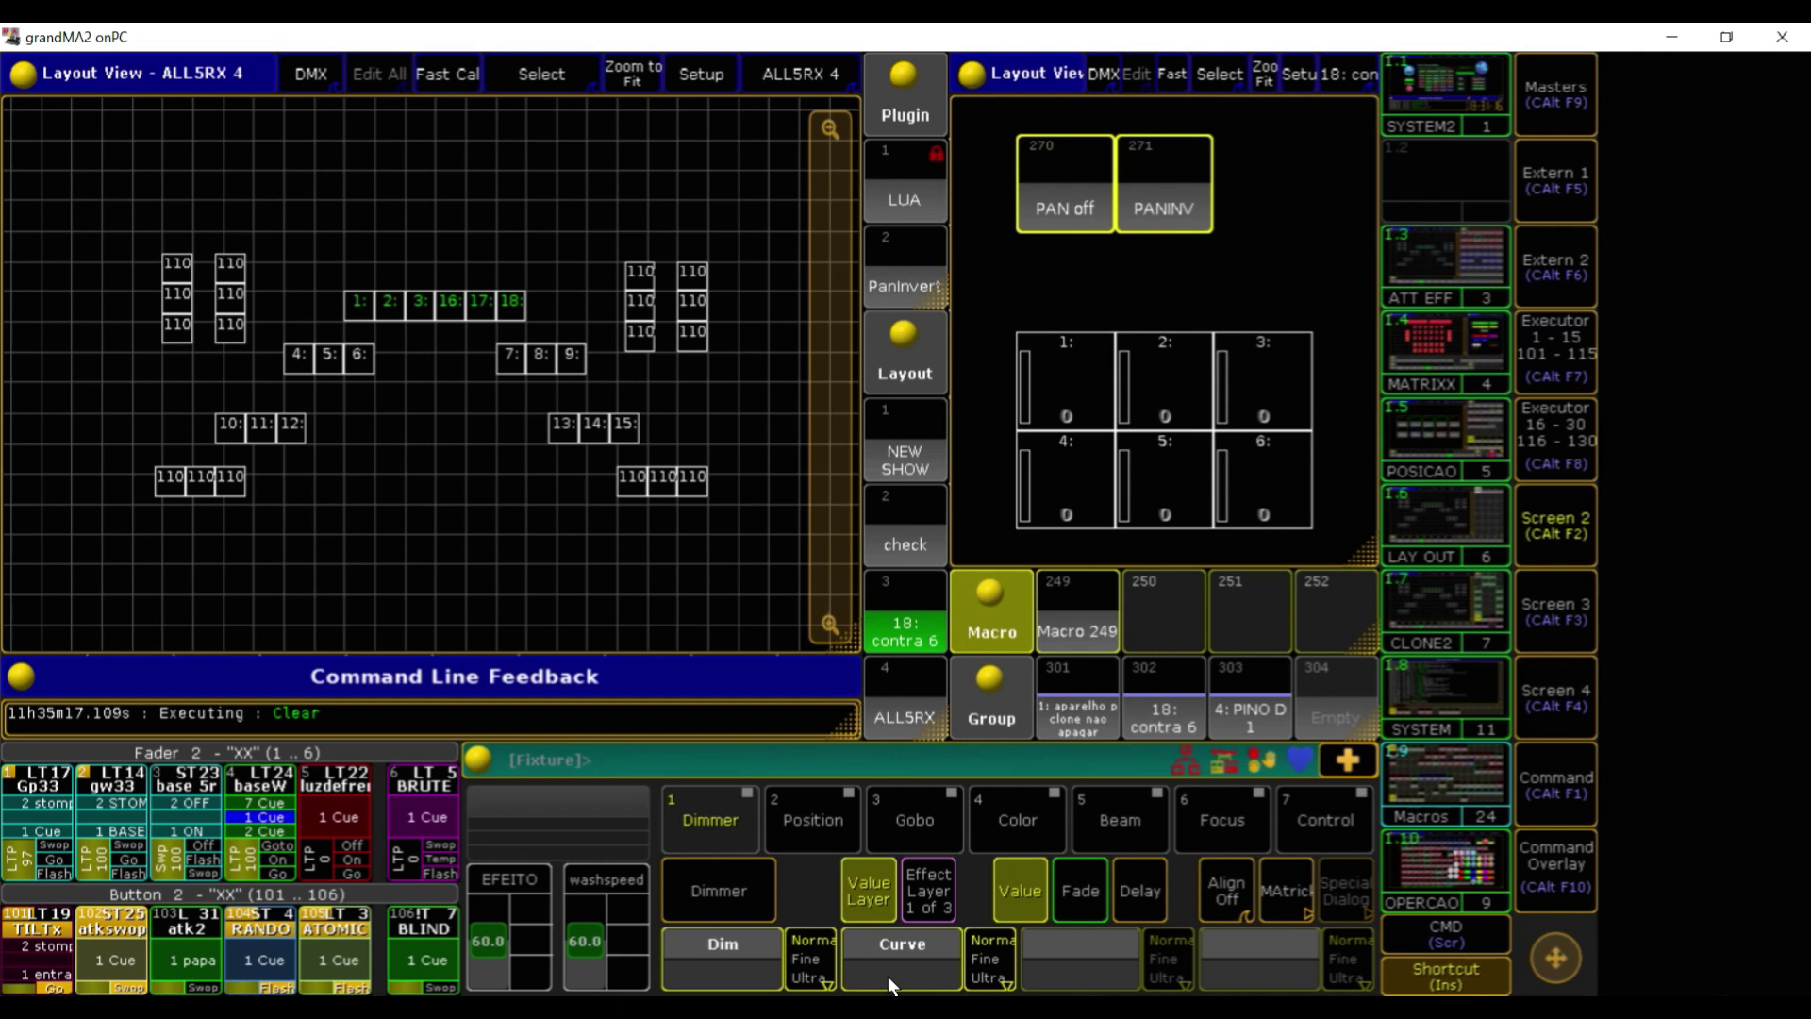
Select all fixtures in the ALL5RX layout and run the PANINV and PAN off macros on them, closing both messages
{"action": "left_click_drag", "start_coordinate": [88, 218], "coordinate": [812, 562]}
{"action": "left_click", "coordinate": [1173, 195]}
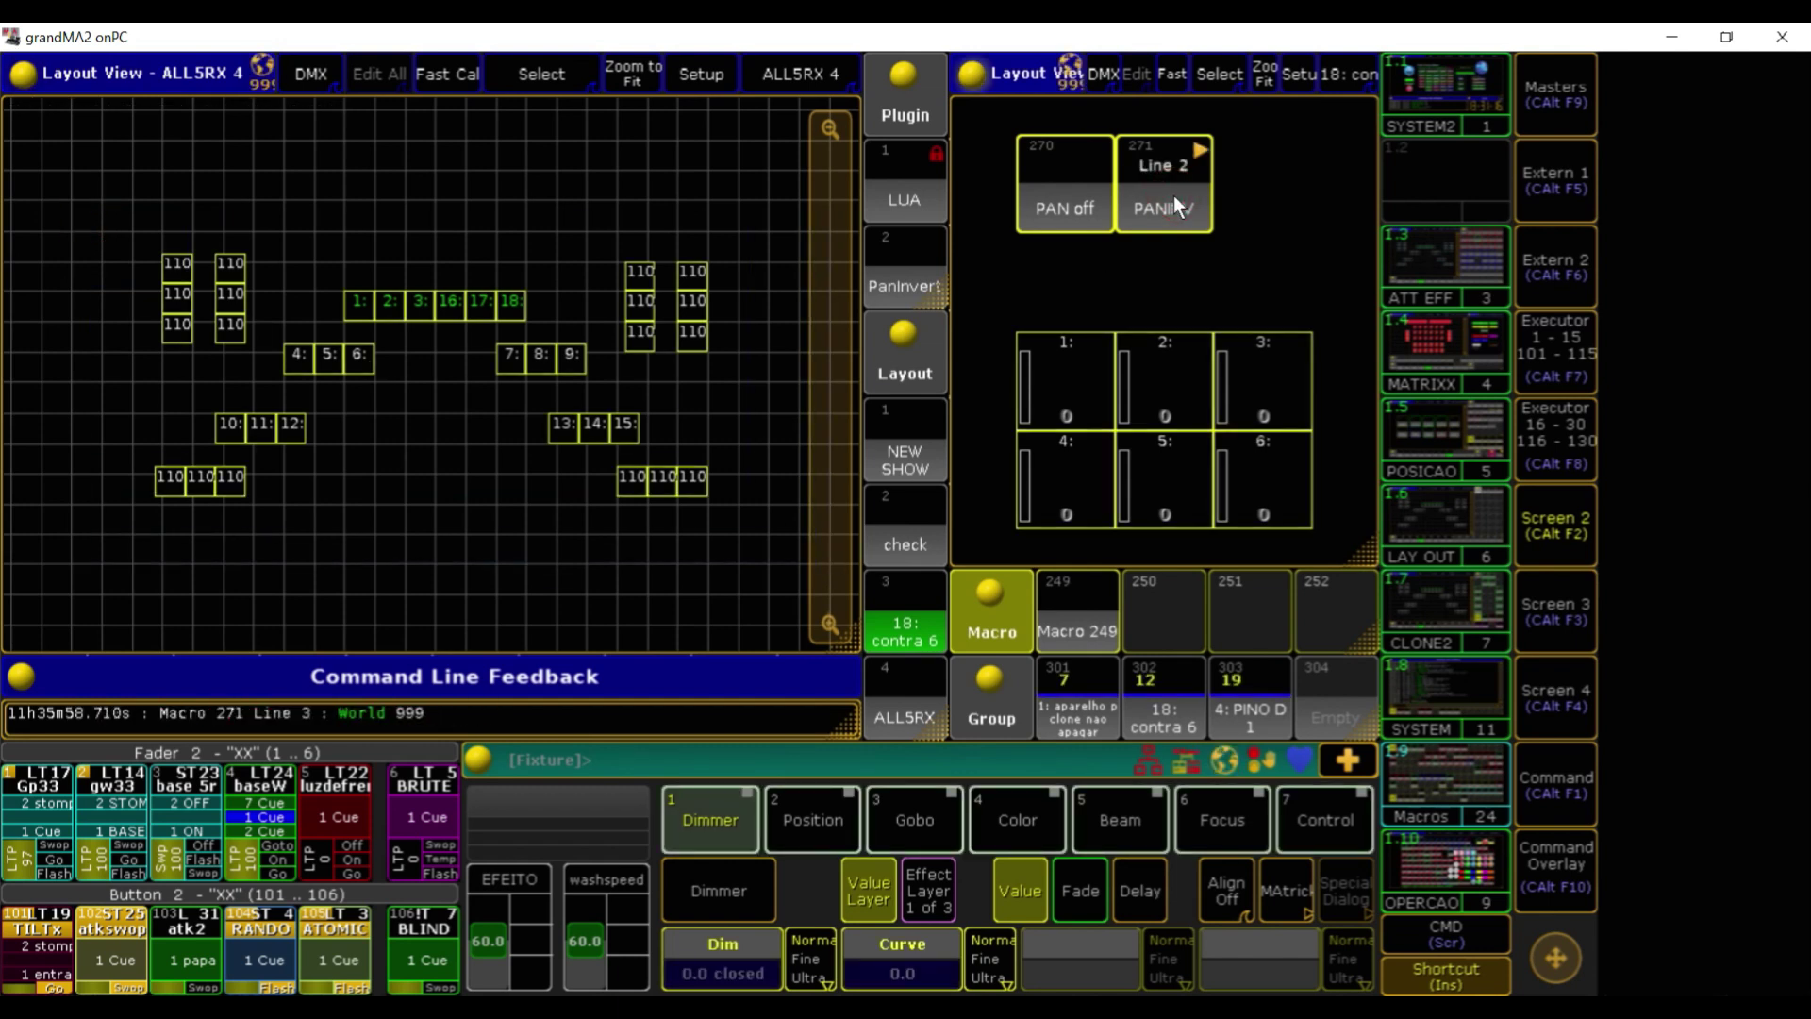
{"action": "left_click", "coordinate": [641, 564]}
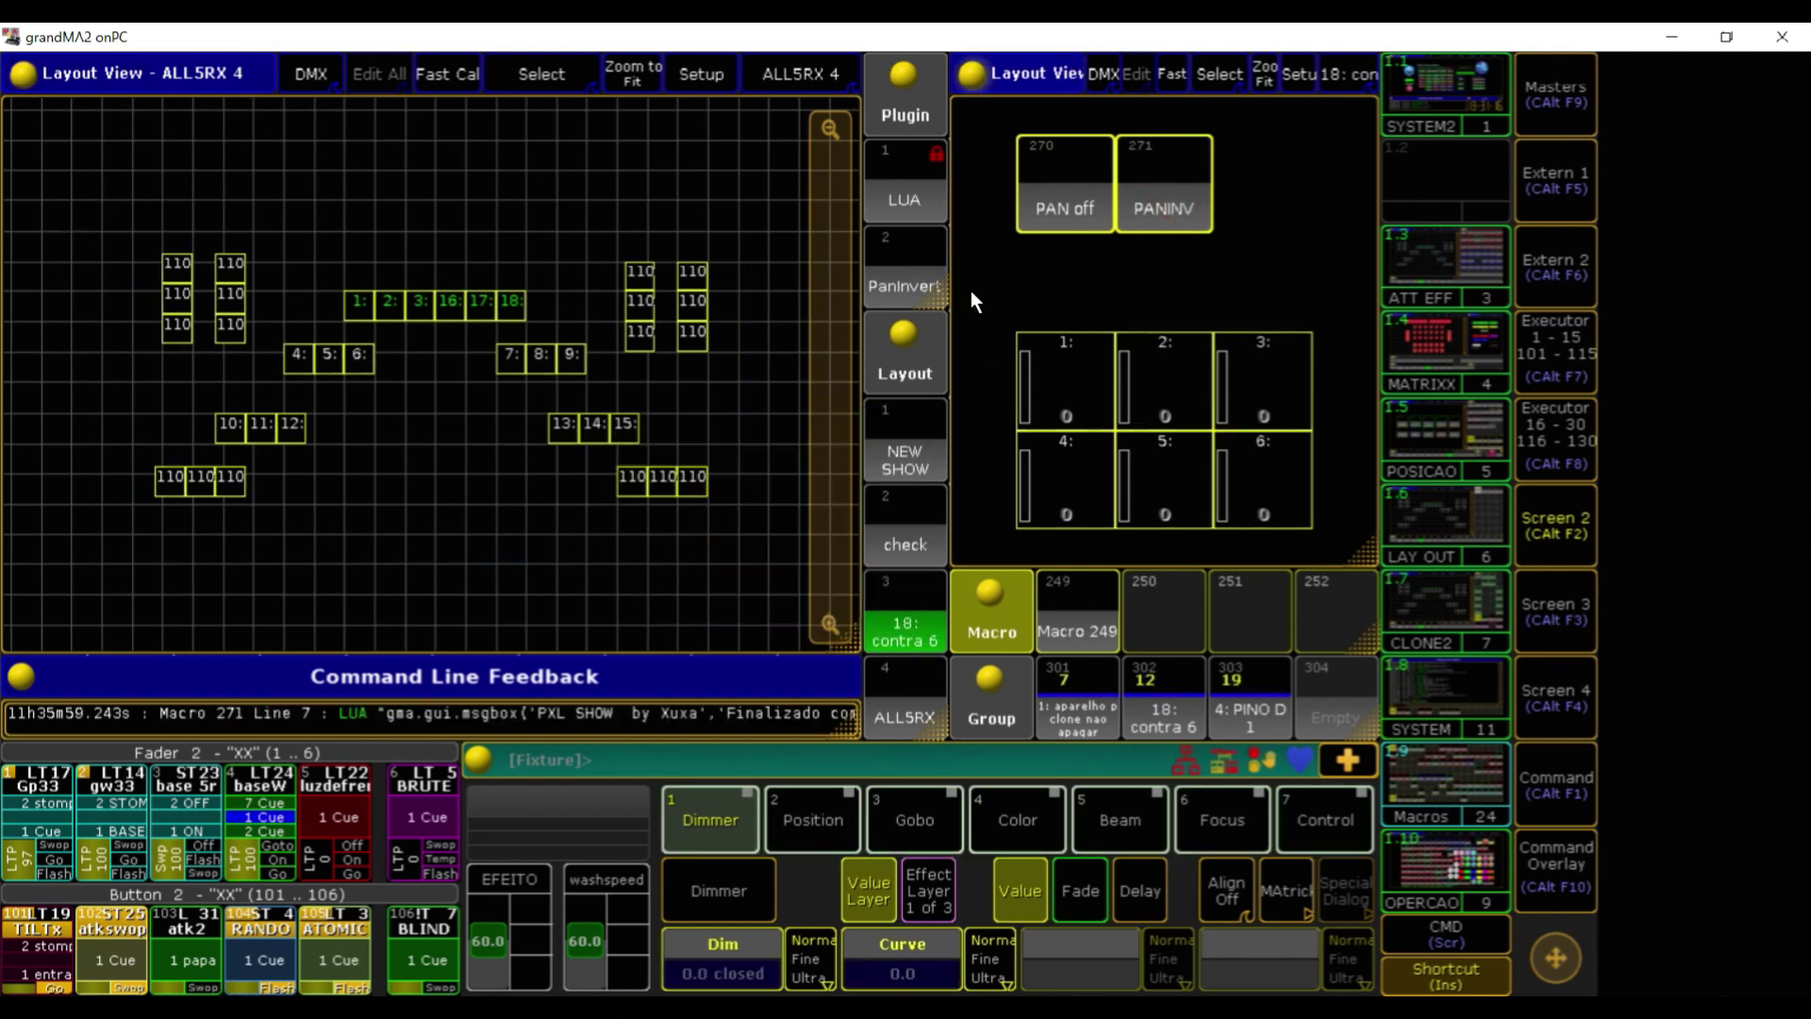
{"action": "left_click", "coordinate": [1066, 205]}
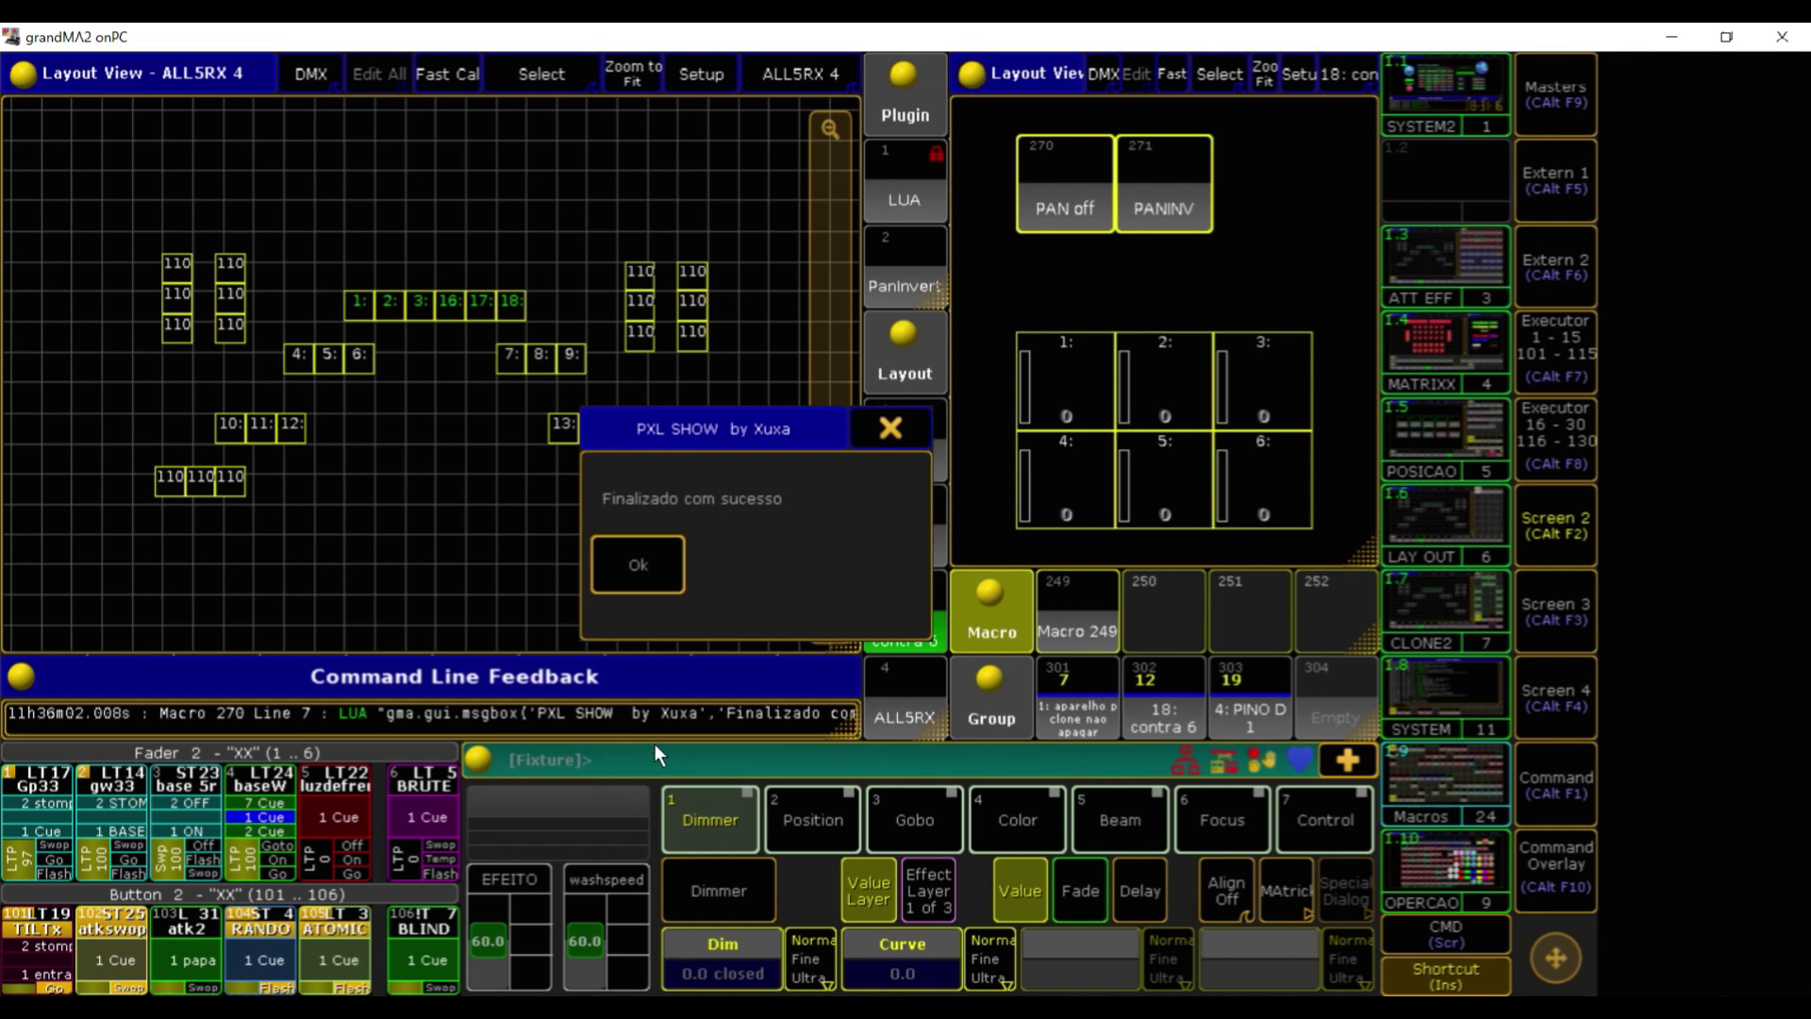
{"action": "left_click", "coordinate": [914, 431]}
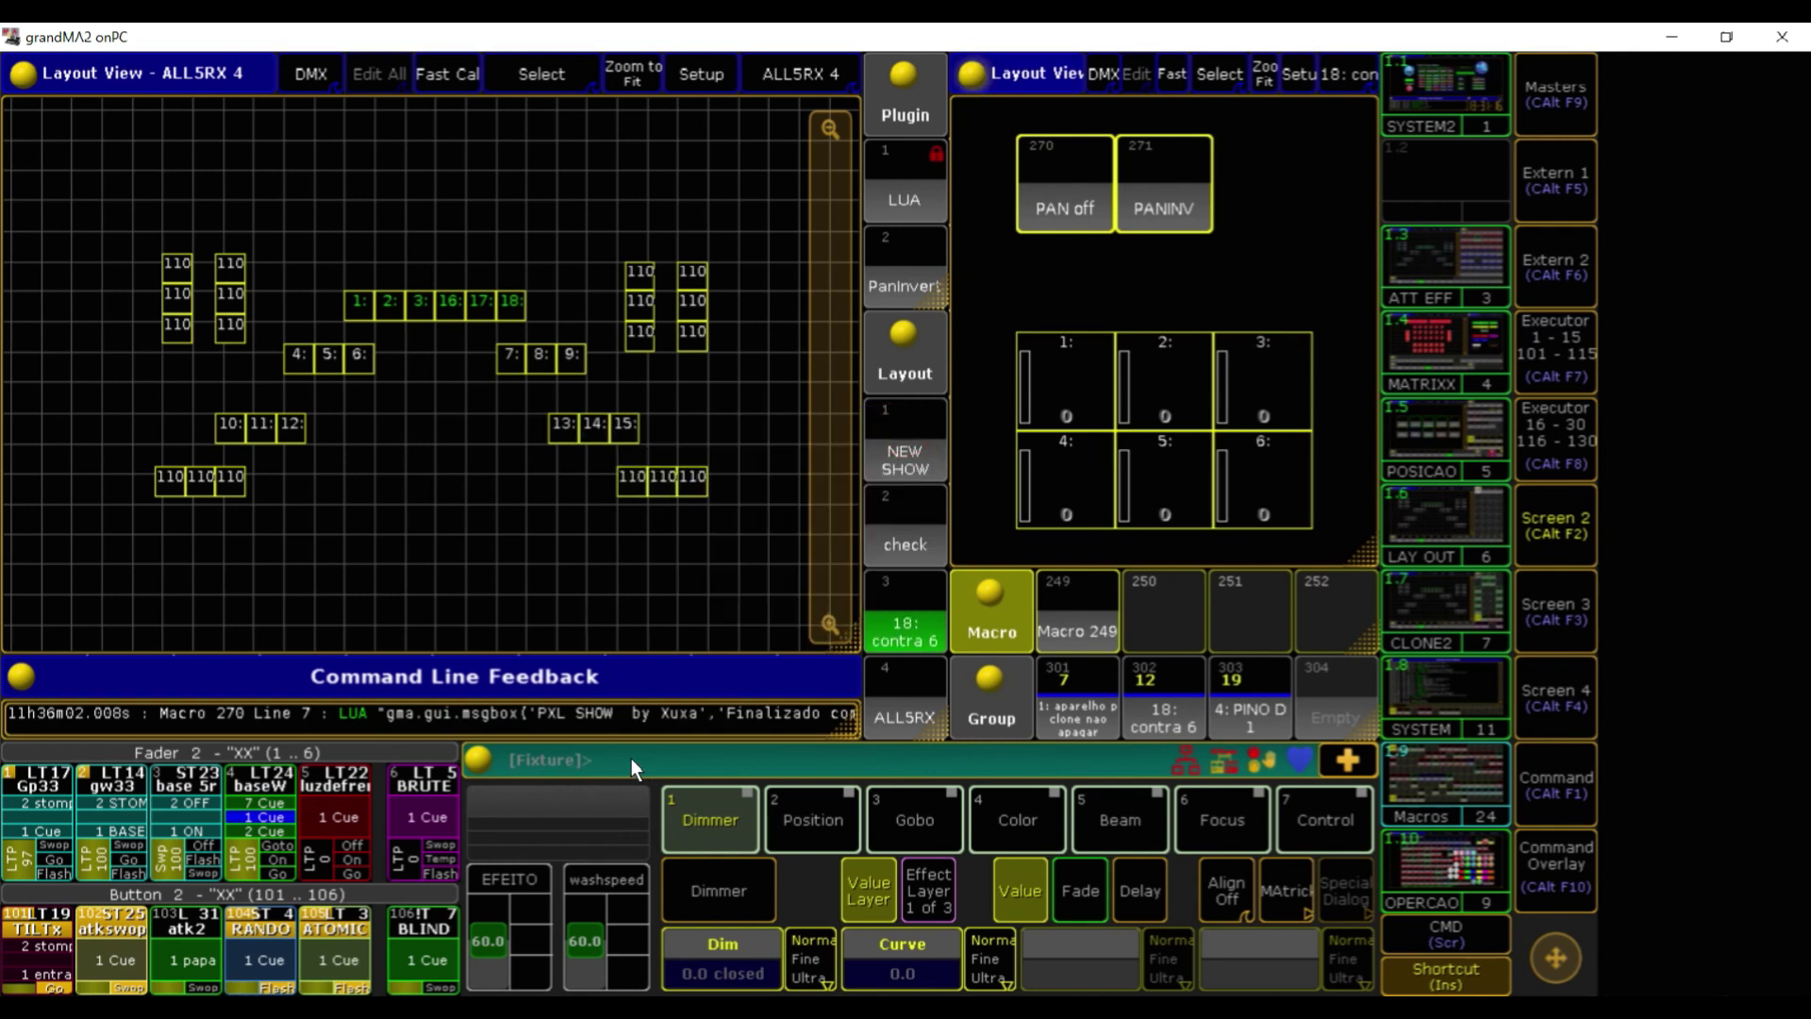
Run the PanInvert plugin on the full selection, both before and after closing the PANINV macro's completion message
{"action": "left_click", "coordinate": [911, 275]}
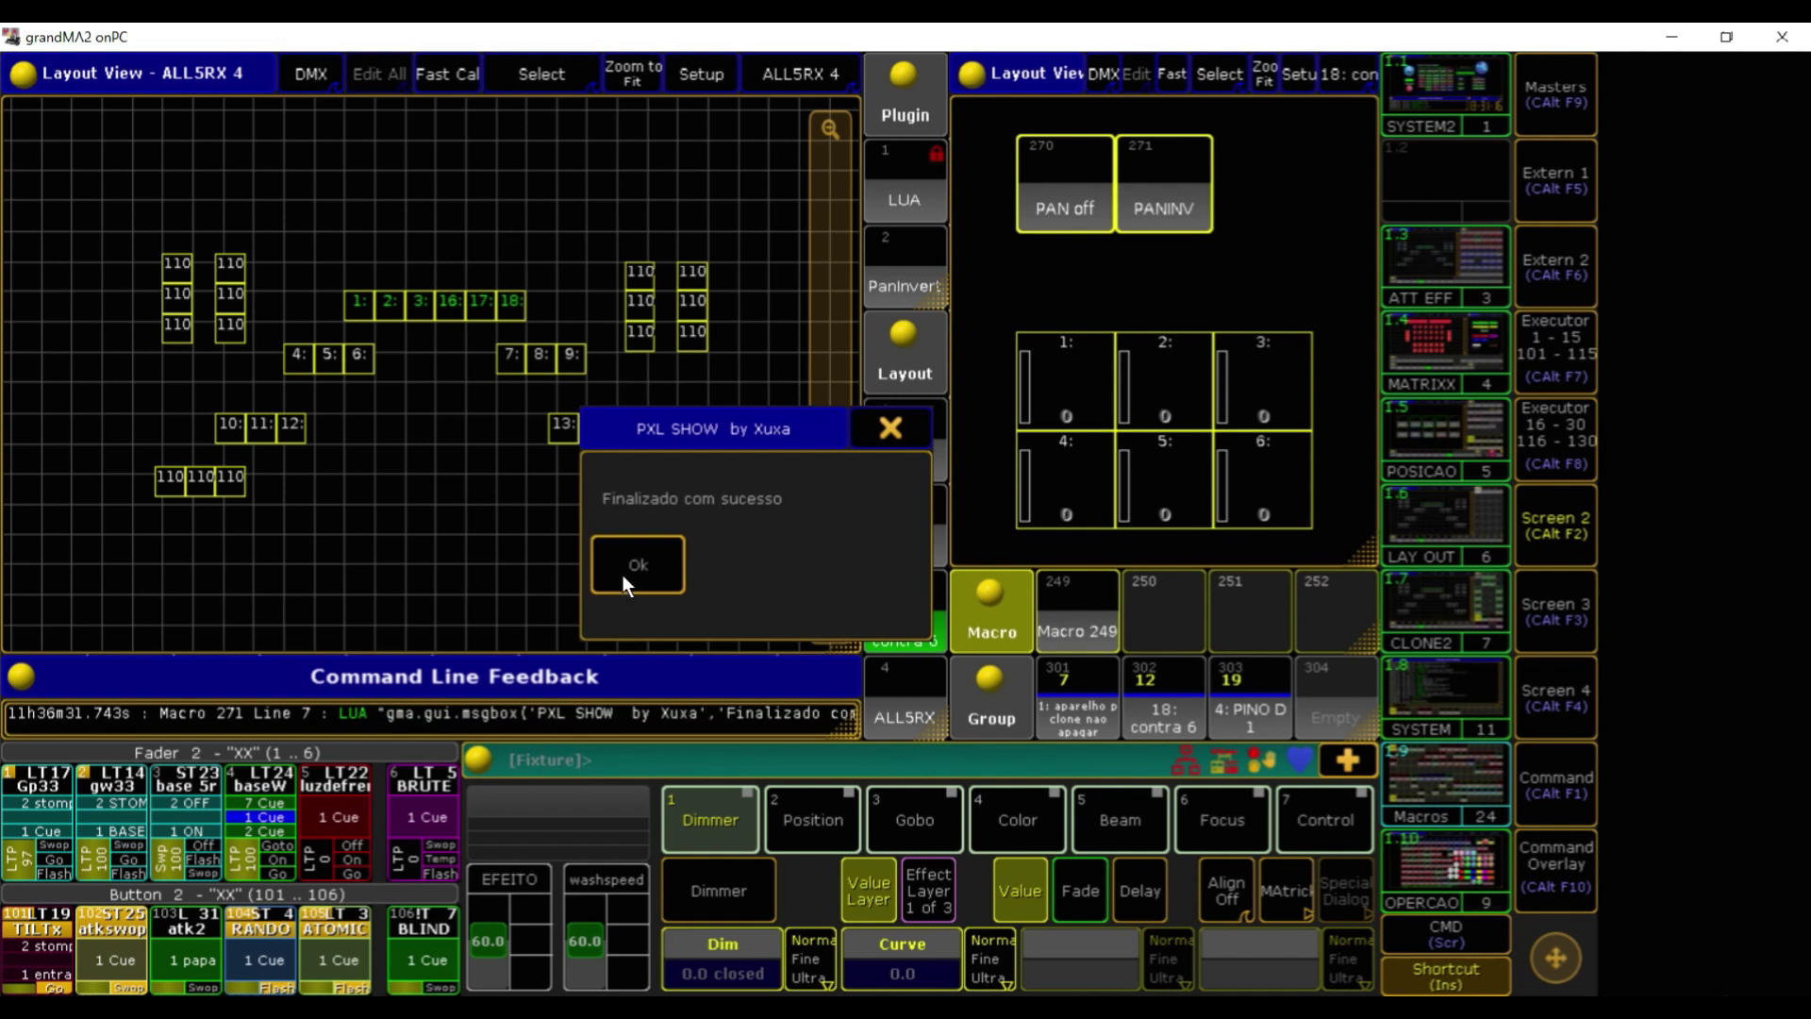
{"action": "left_click", "coordinate": [638, 564]}
{"action": "left_click", "coordinate": [907, 293]}
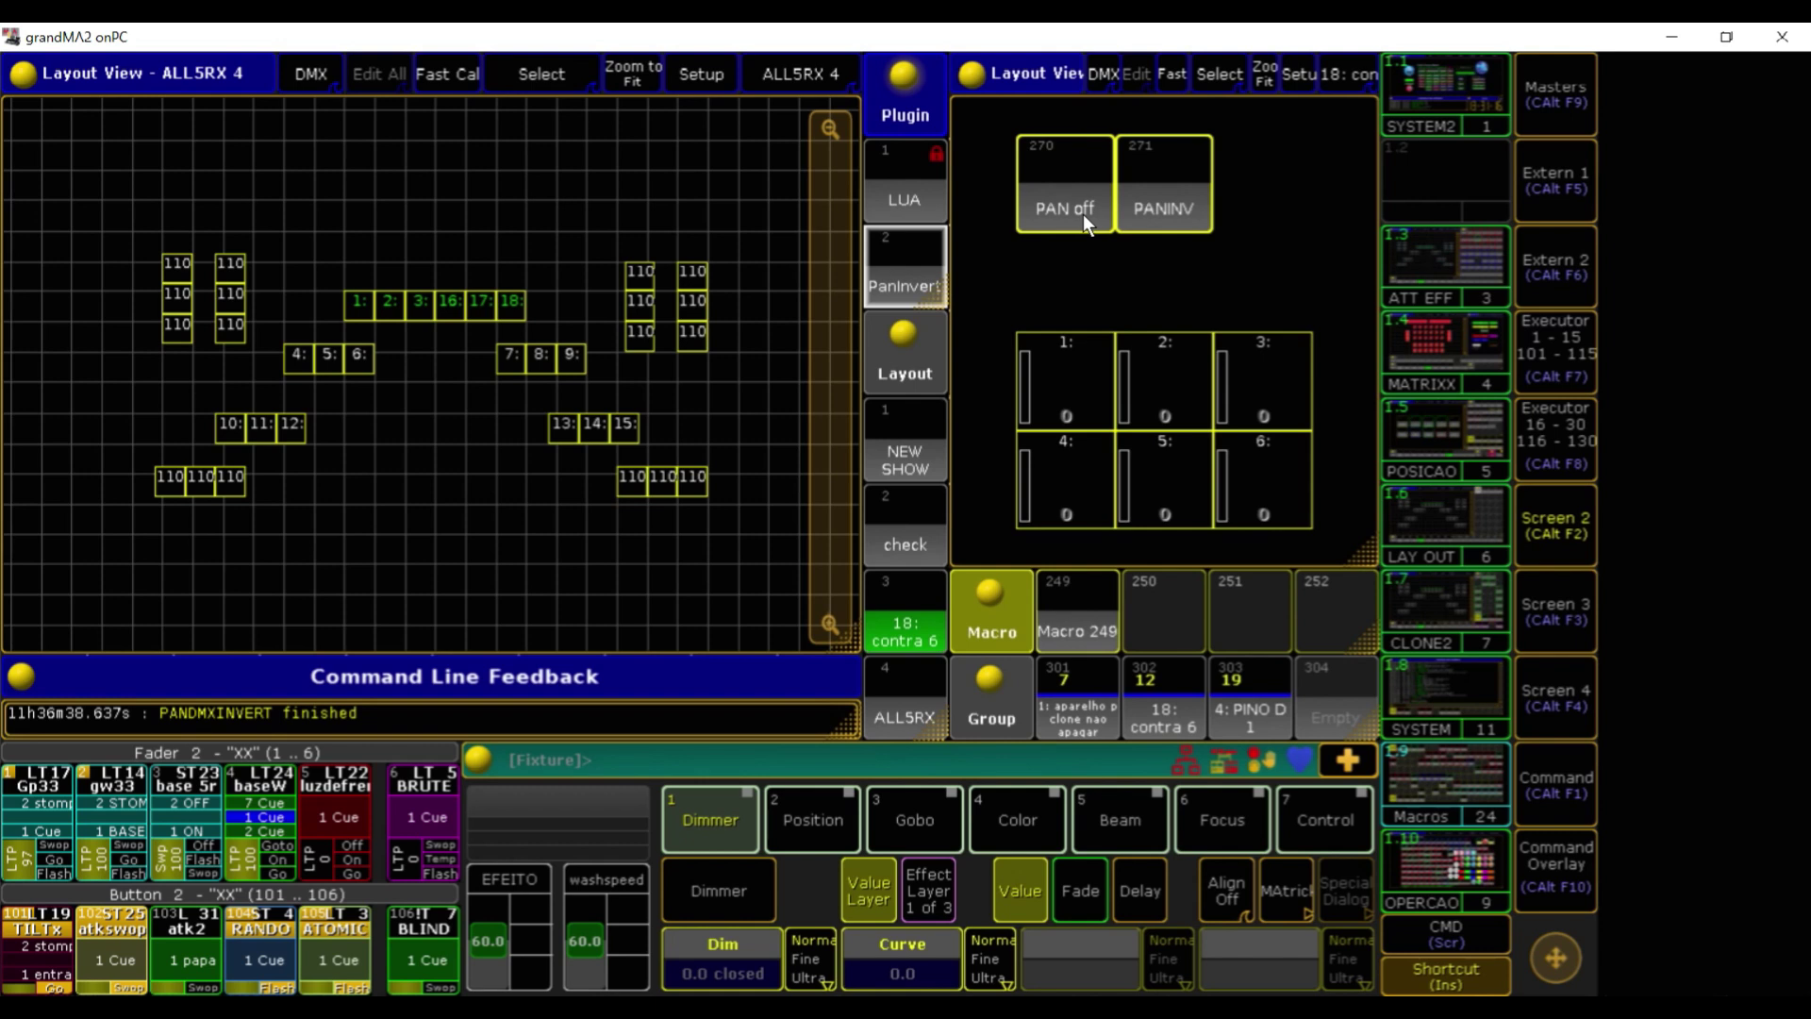
Show the 18: contra 6 layout, shorten its view and enlarge the Command Line Feedback window into the freed space
{"action": "left_click", "coordinate": [905, 622]}
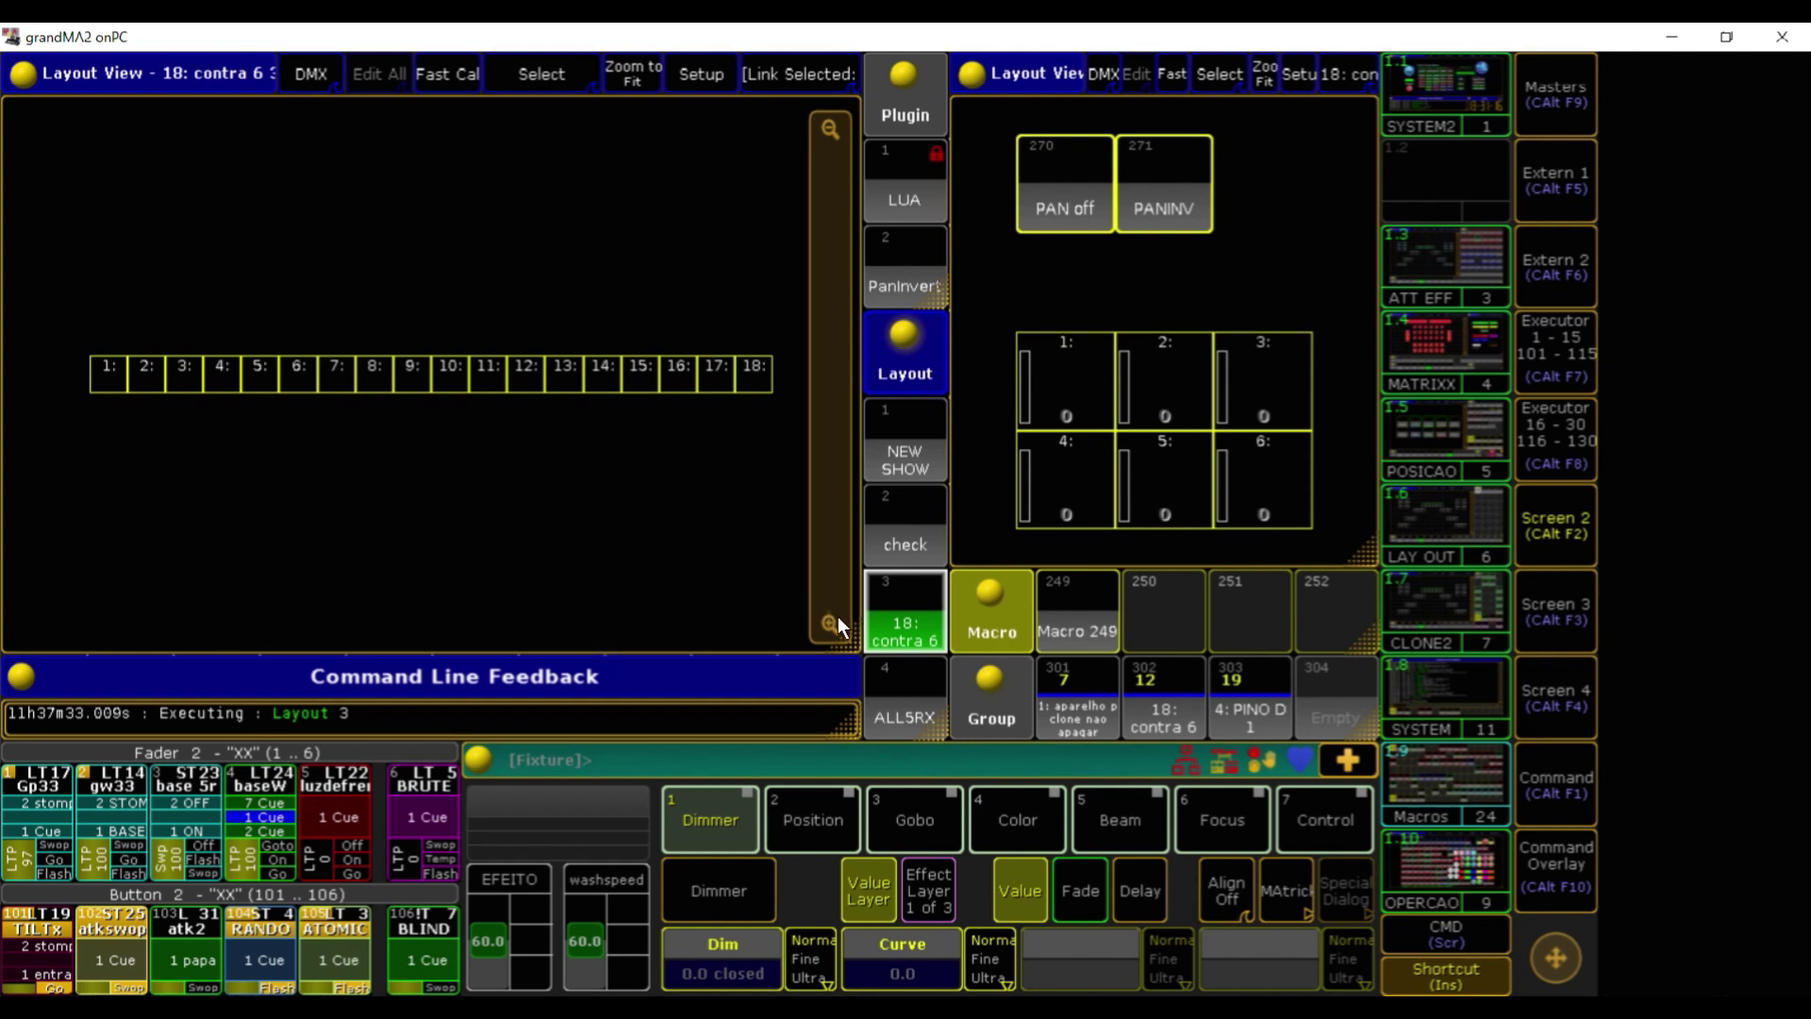
{"action": "left_click_drag", "start_coordinate": [858, 639], "coordinate": [854, 511]}
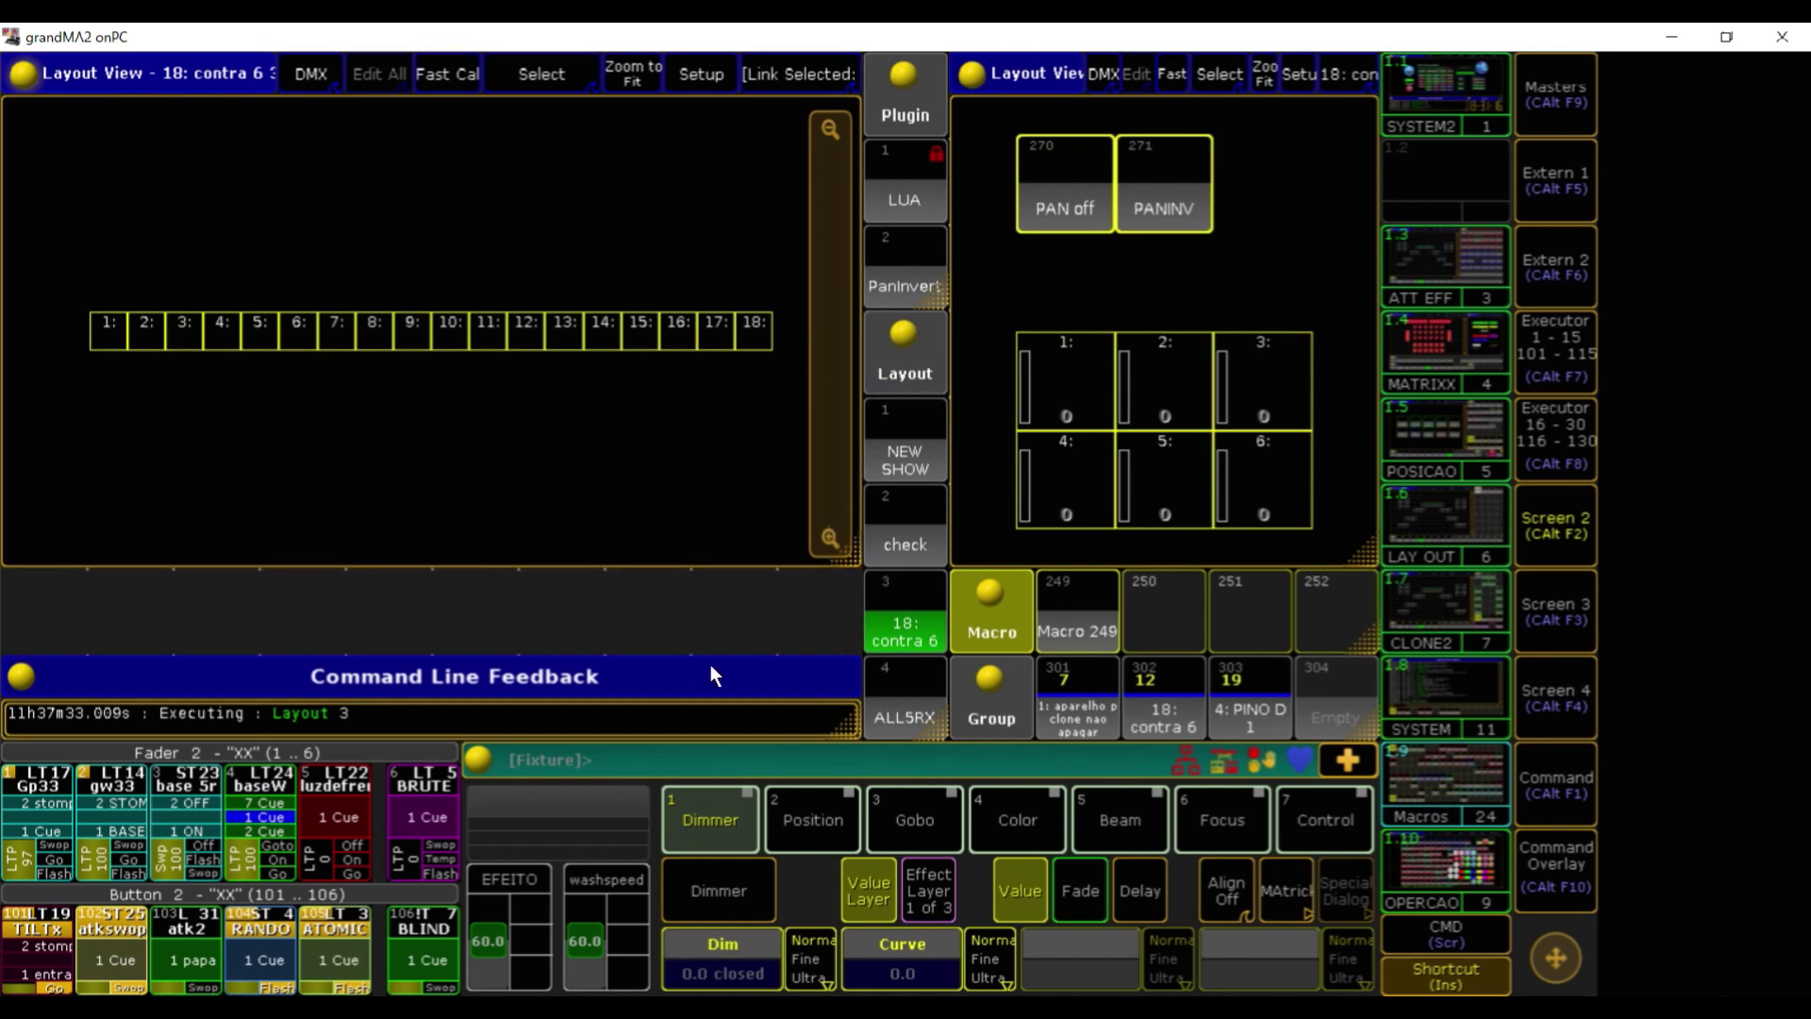
{"action": "left_click_drag", "start_coordinate": [710, 664], "coordinate": [706, 586]}
{"action": "left_click_drag", "start_coordinate": [847, 645], "coordinate": [855, 715]}
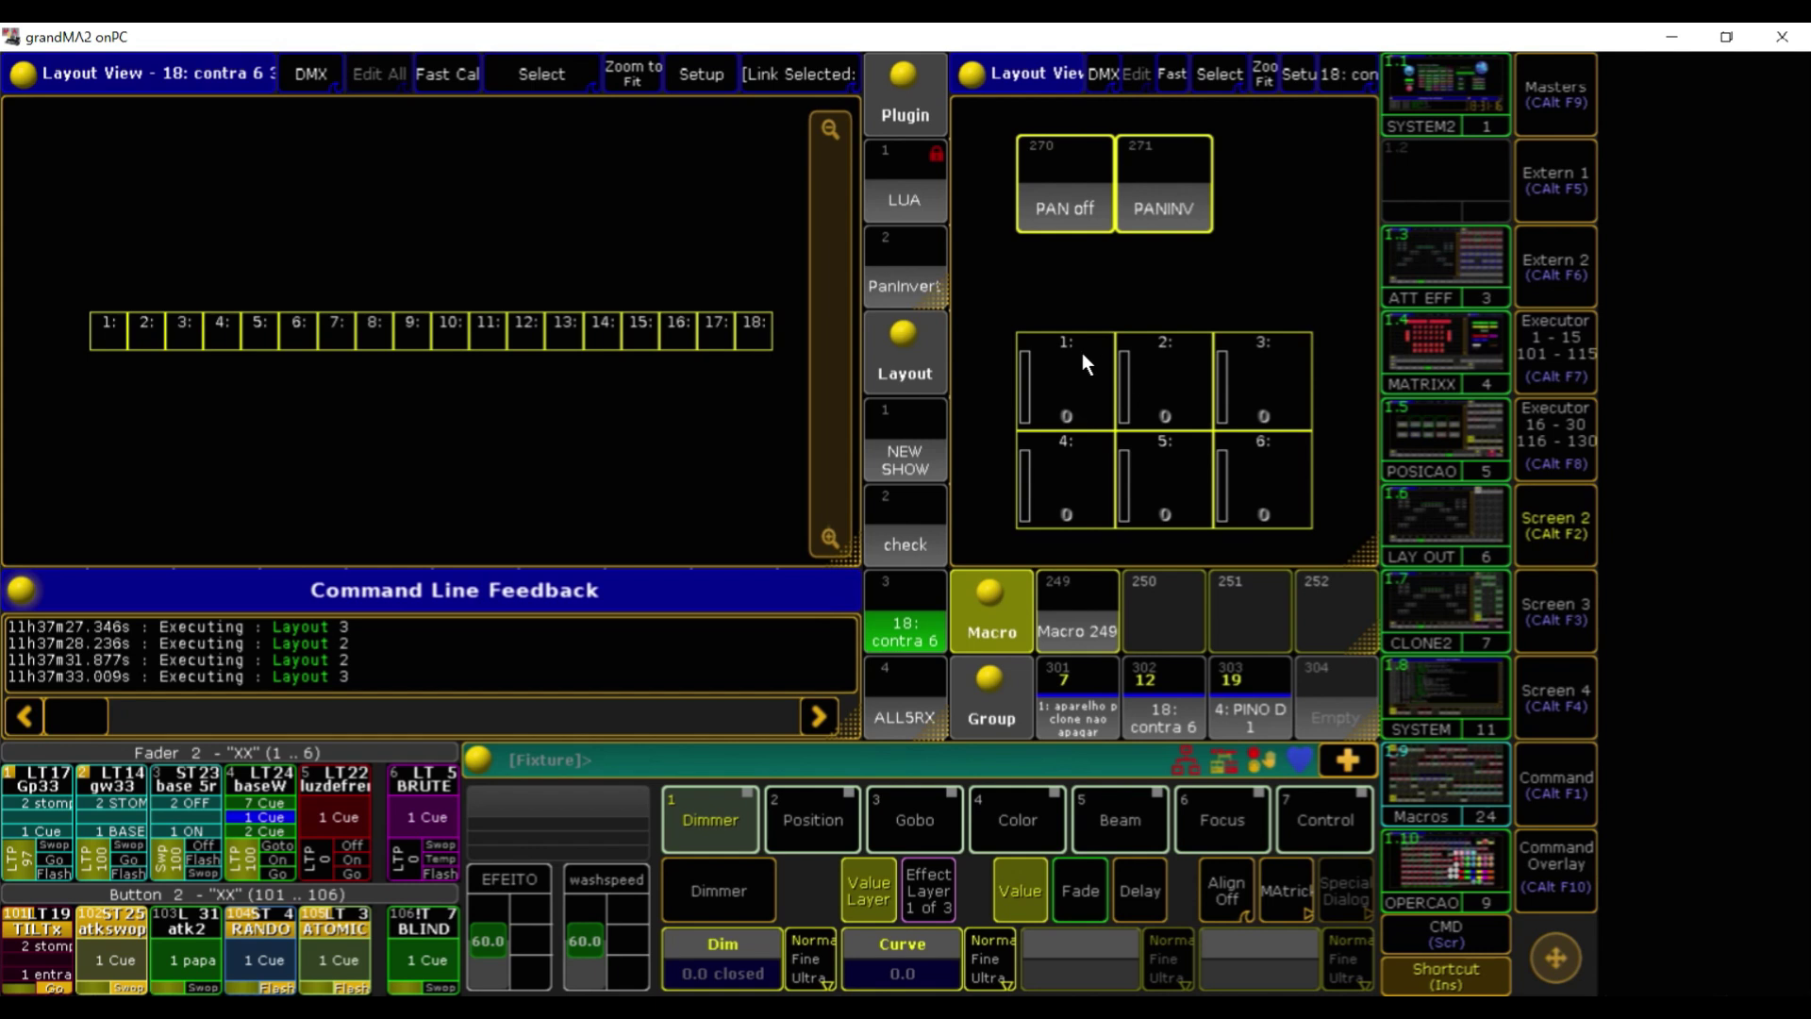
Clear the programmer and set Pan DMX Invert to On in the settings of fixtures 1 and 2
{"action": "key", "text": "BackSpace"}
{"action": "key", "text": "BackSpace"}
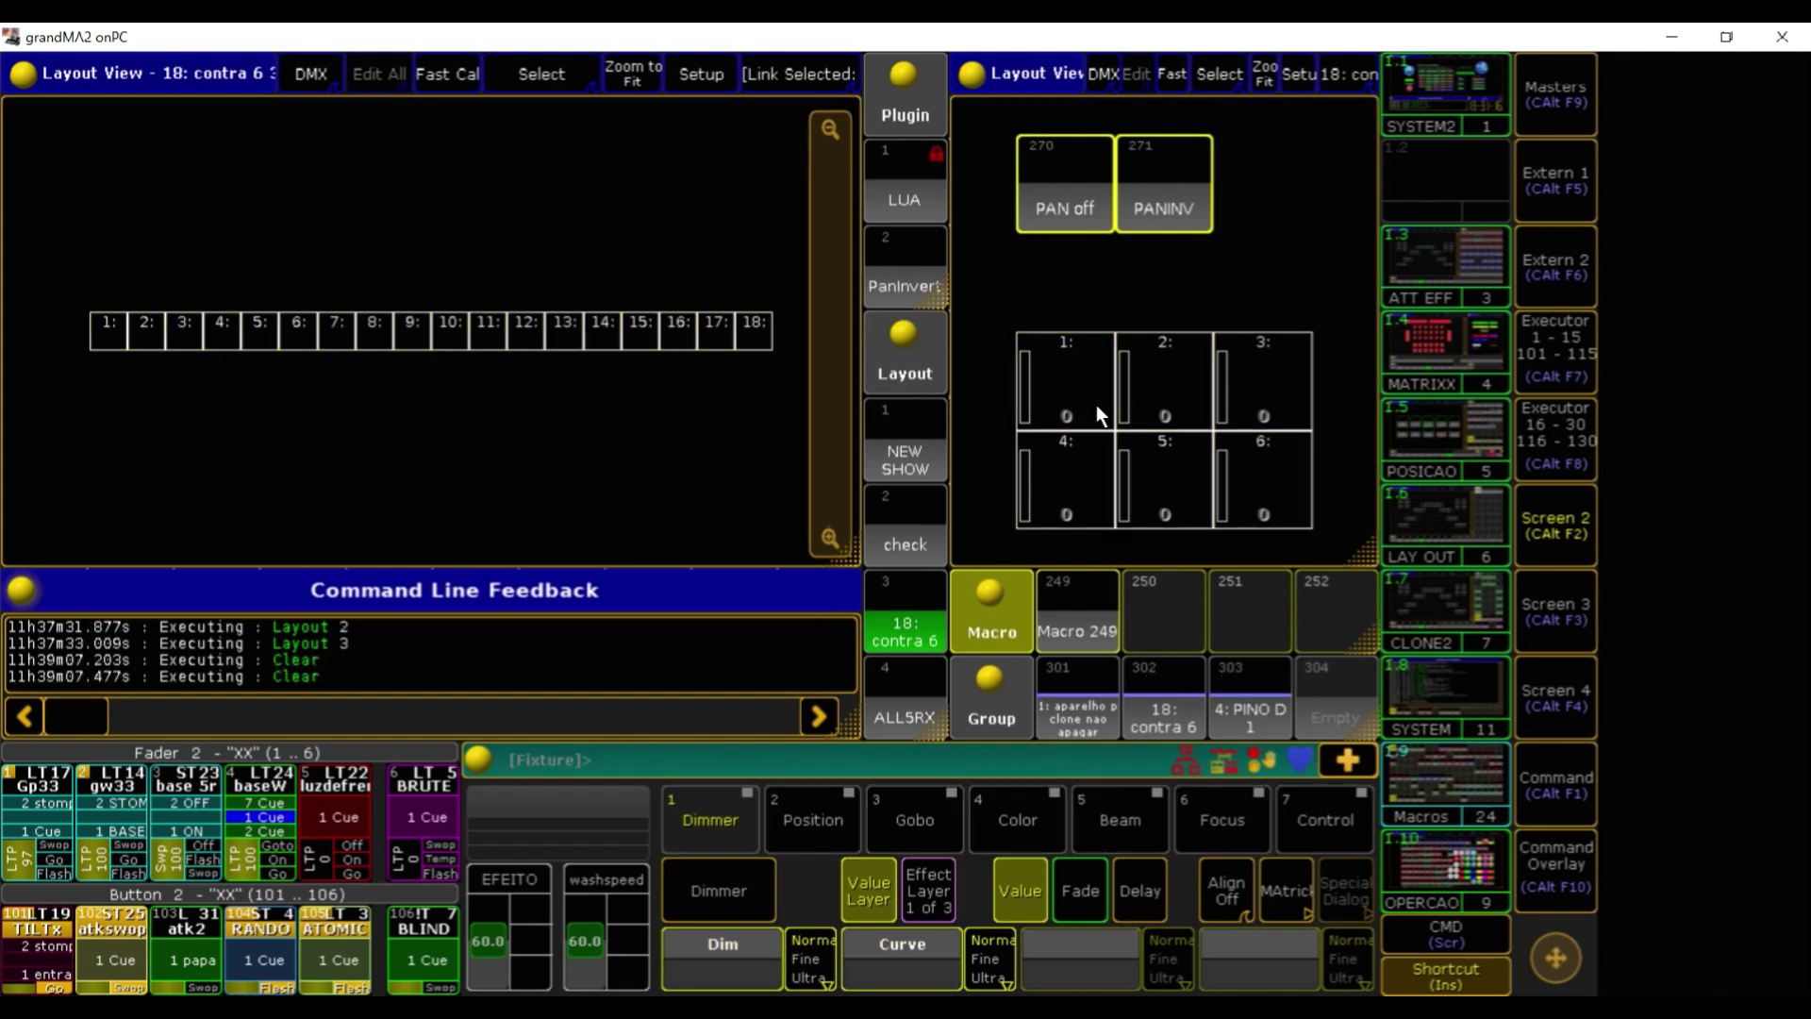
{"action": "left_click", "coordinate": [106, 337]}
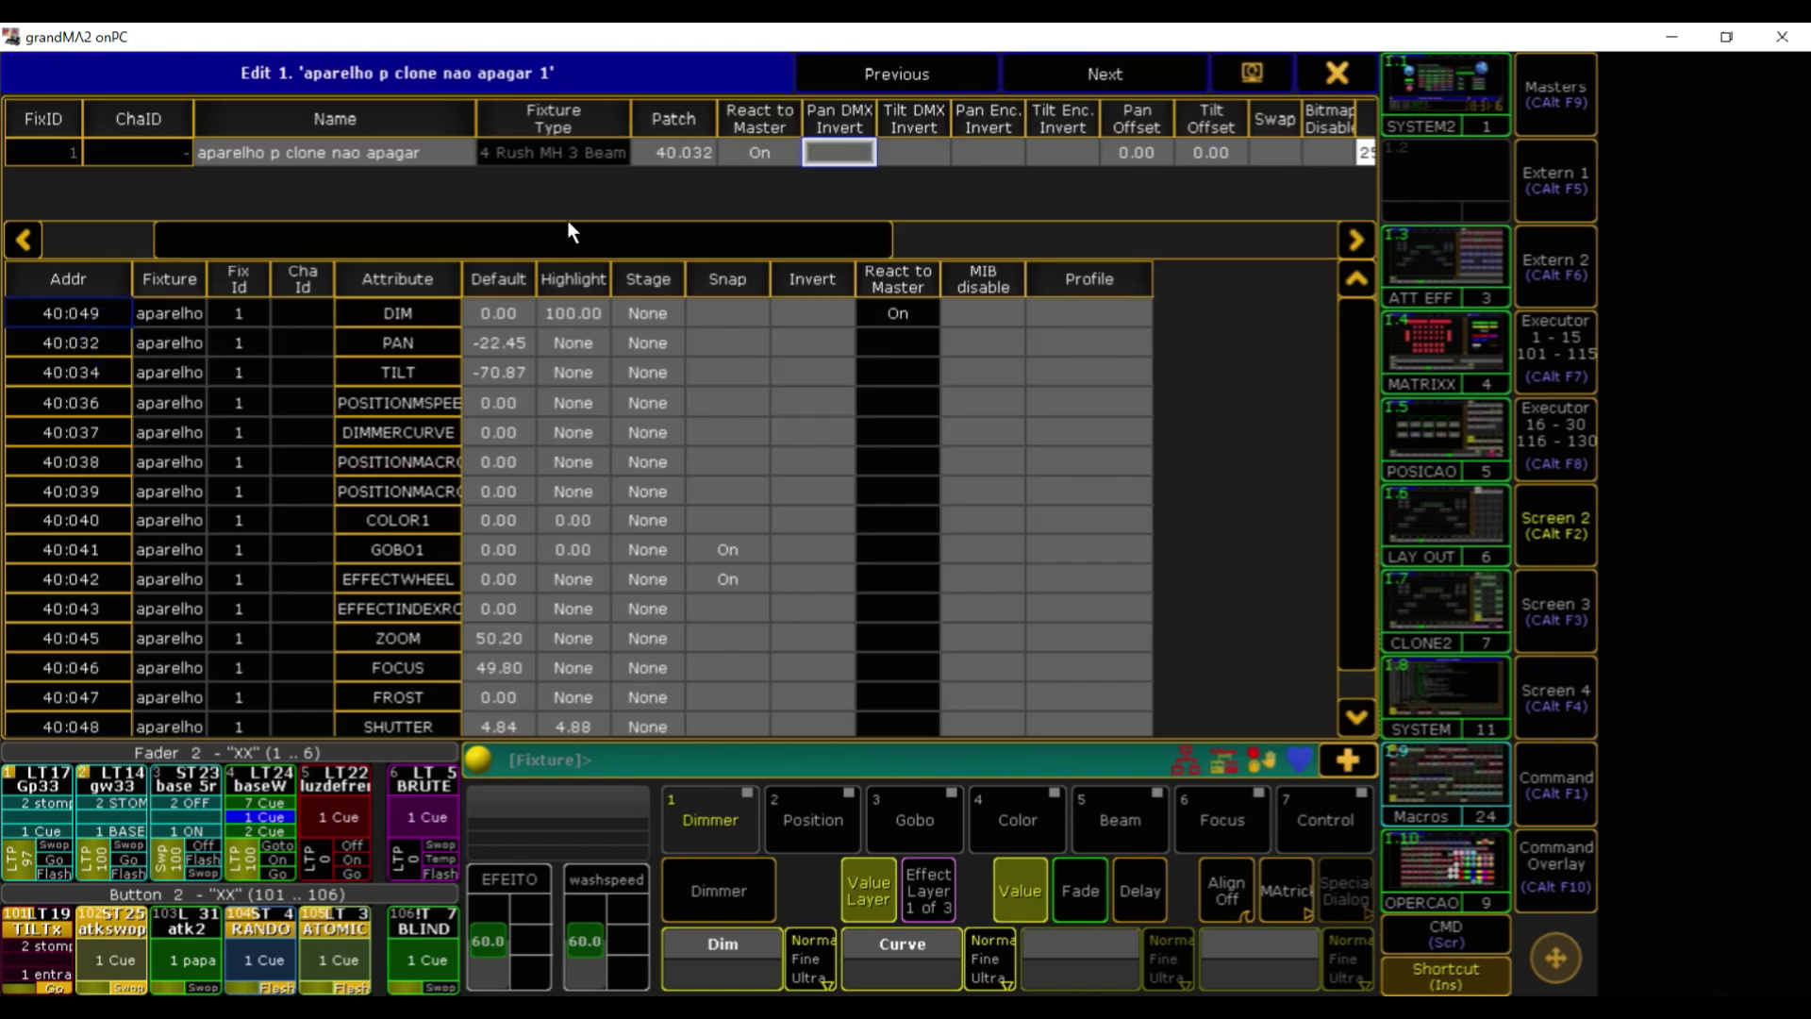
{"action": "left_click", "coordinate": [830, 152]}
{"action": "left_click", "coordinate": [1336, 73]}
{"action": "left_click", "coordinate": [133, 332]}
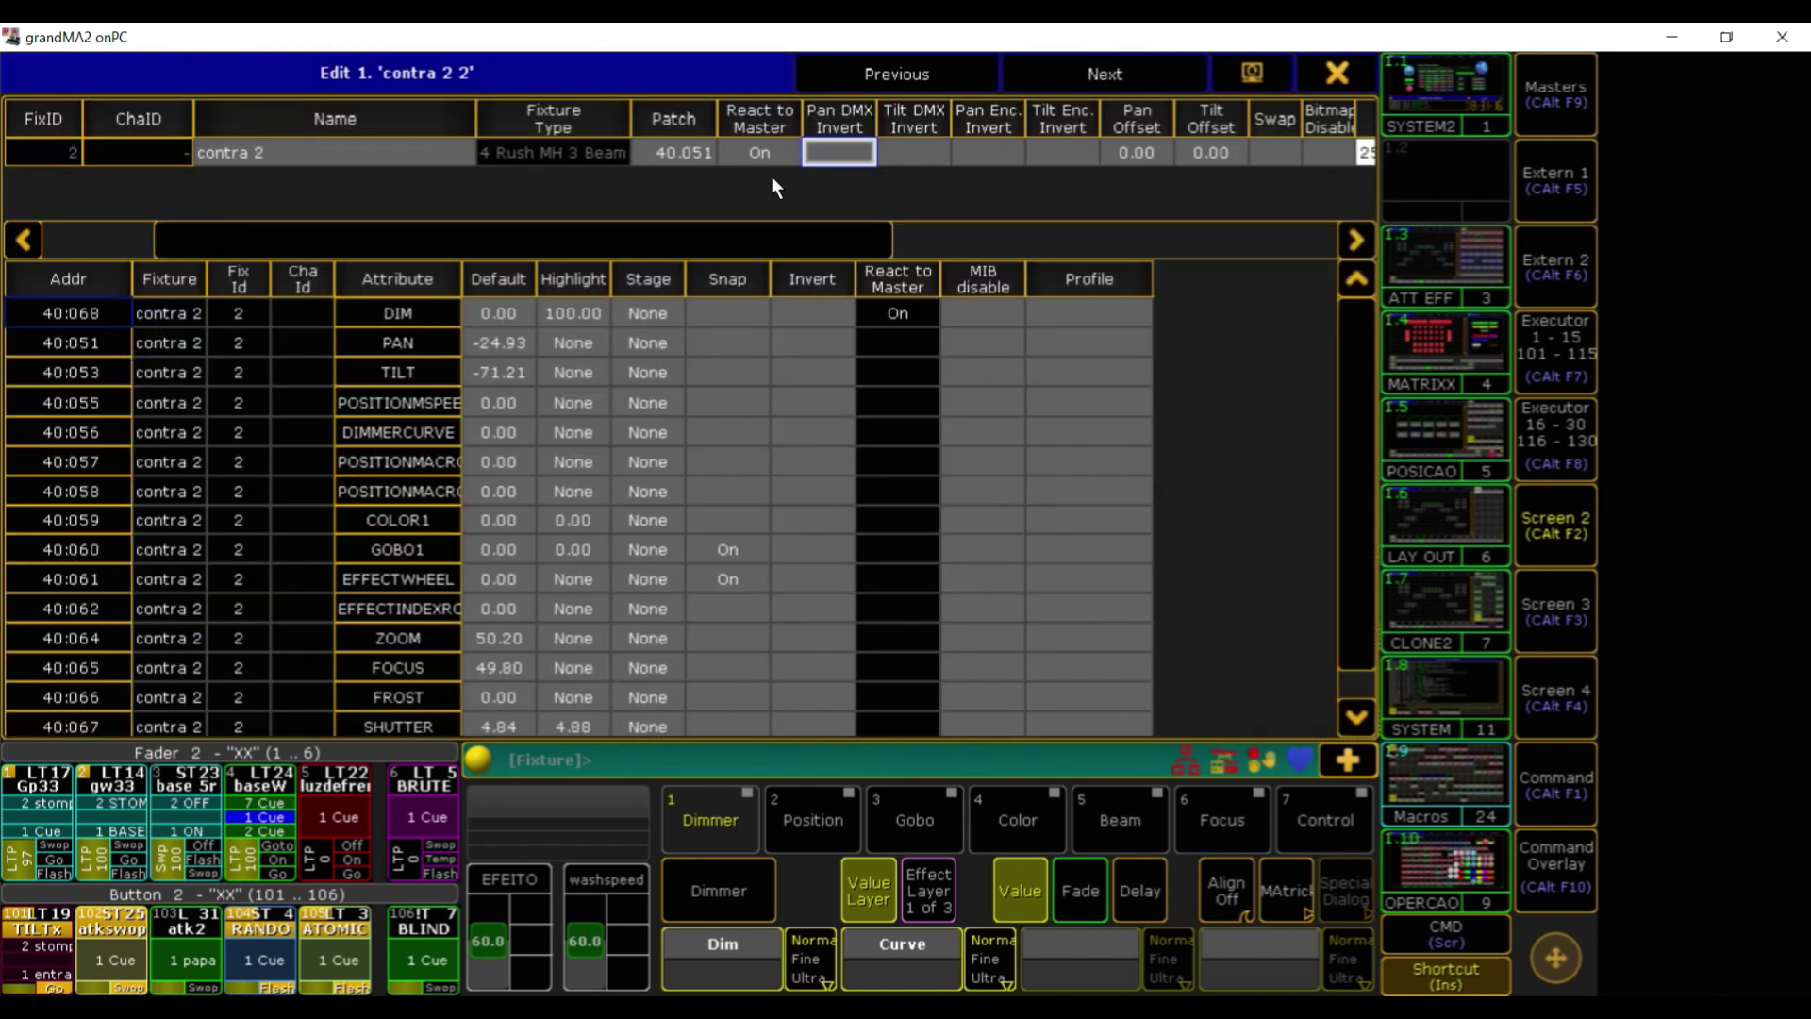
{"action": "left_click", "coordinate": [828, 152]}
{"action": "left_click", "coordinate": [1360, 62]}
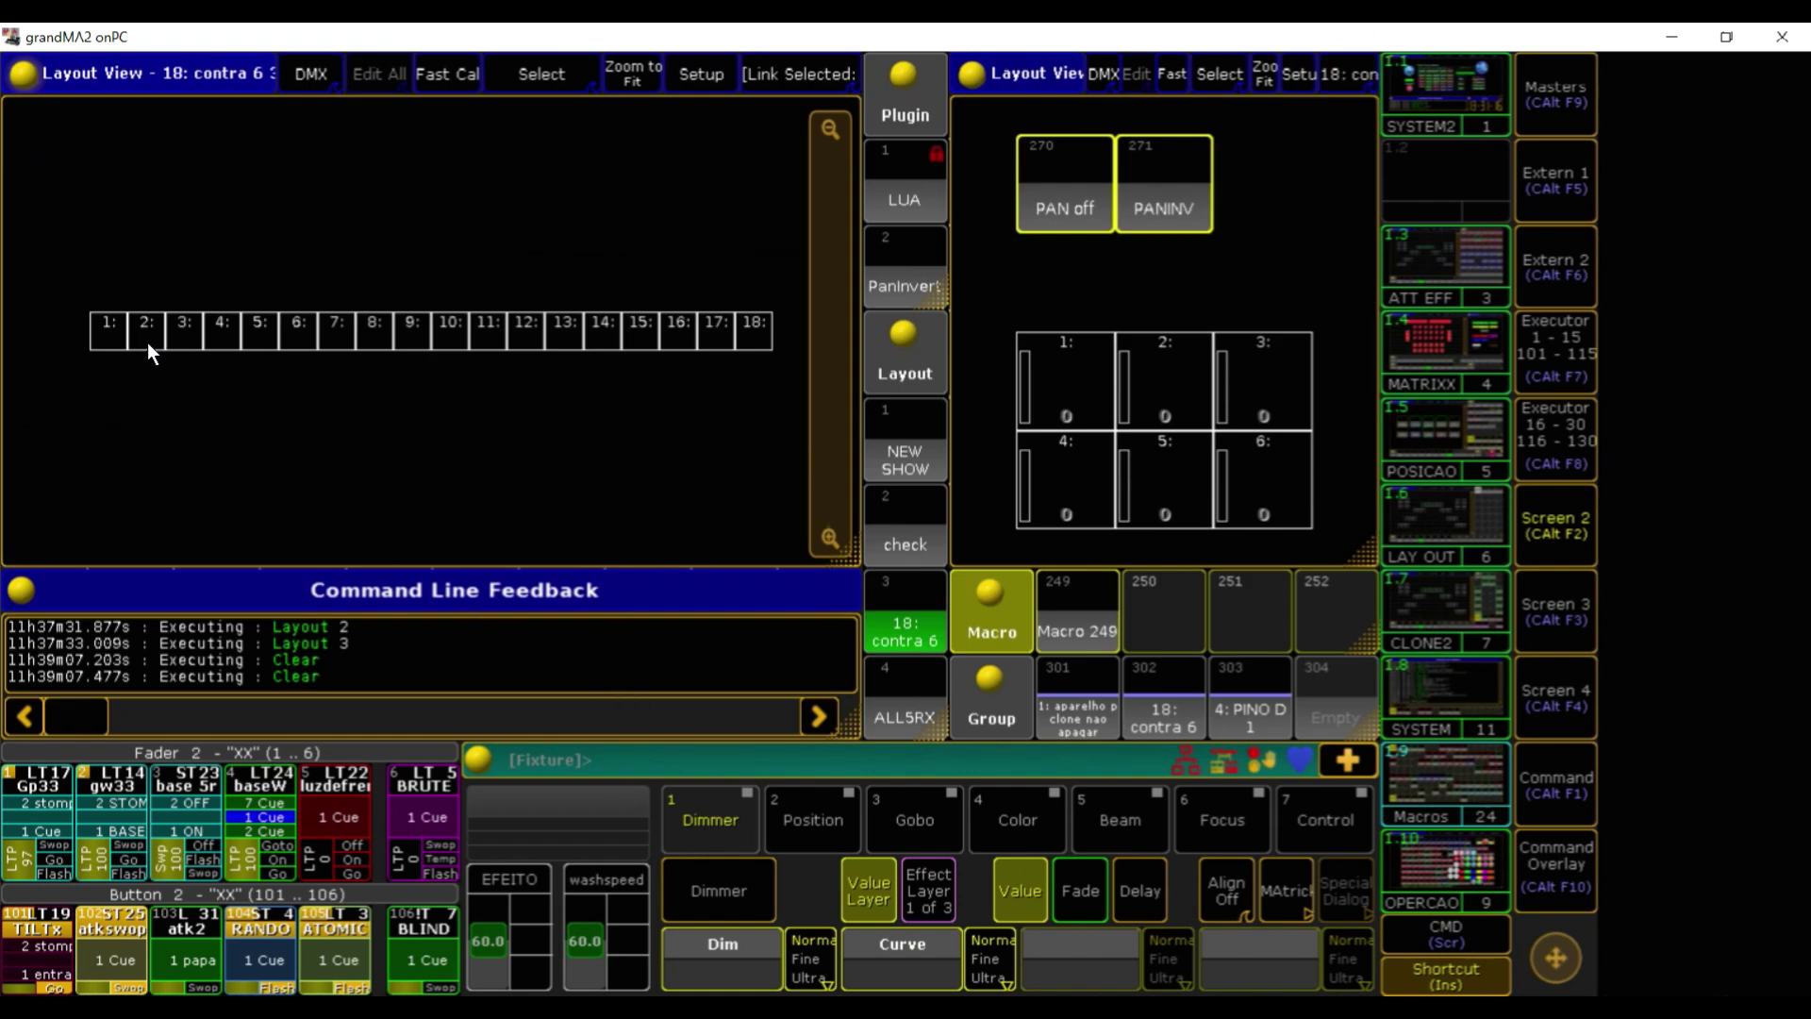
Switch Pan DMX Invert off in the settings of fixtures 1 and 2, closing each fixture's editor
{"action": "left_click", "coordinate": [116, 332]}
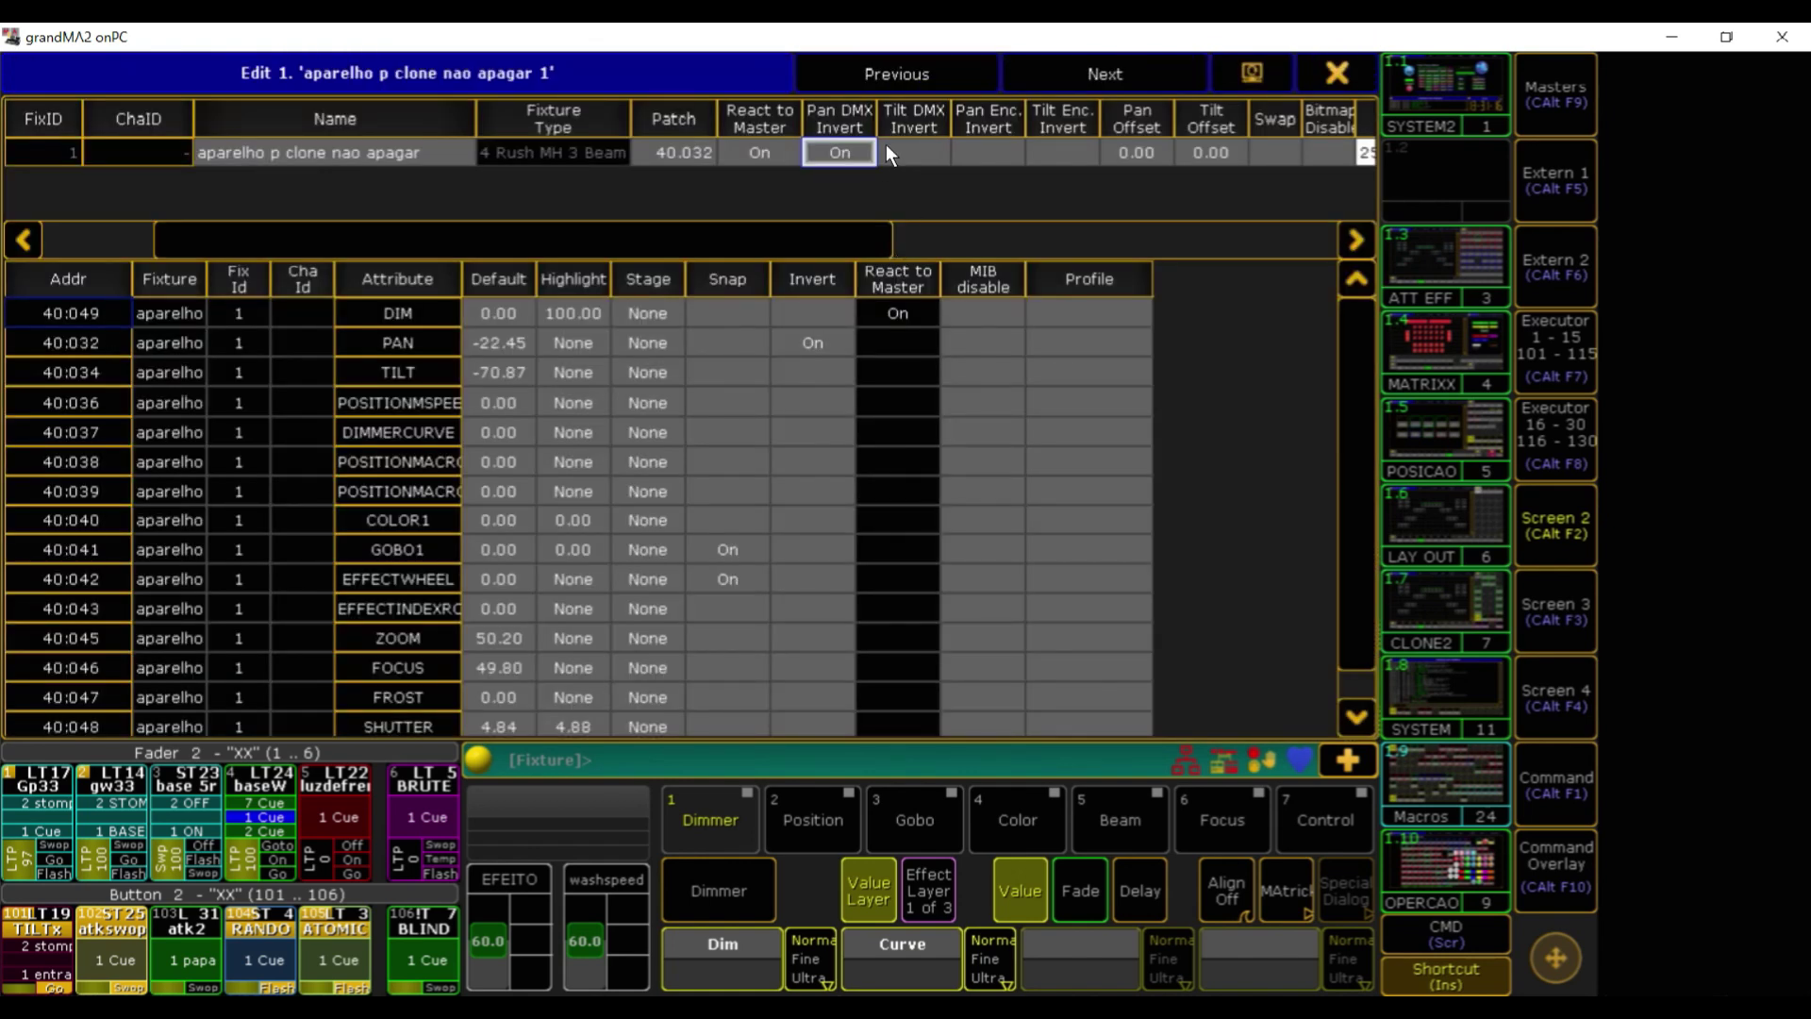
{"action": "left_click", "coordinate": [850, 155]}
{"action": "left_click", "coordinate": [1306, 68]}
{"action": "left_click", "coordinate": [161, 330]}
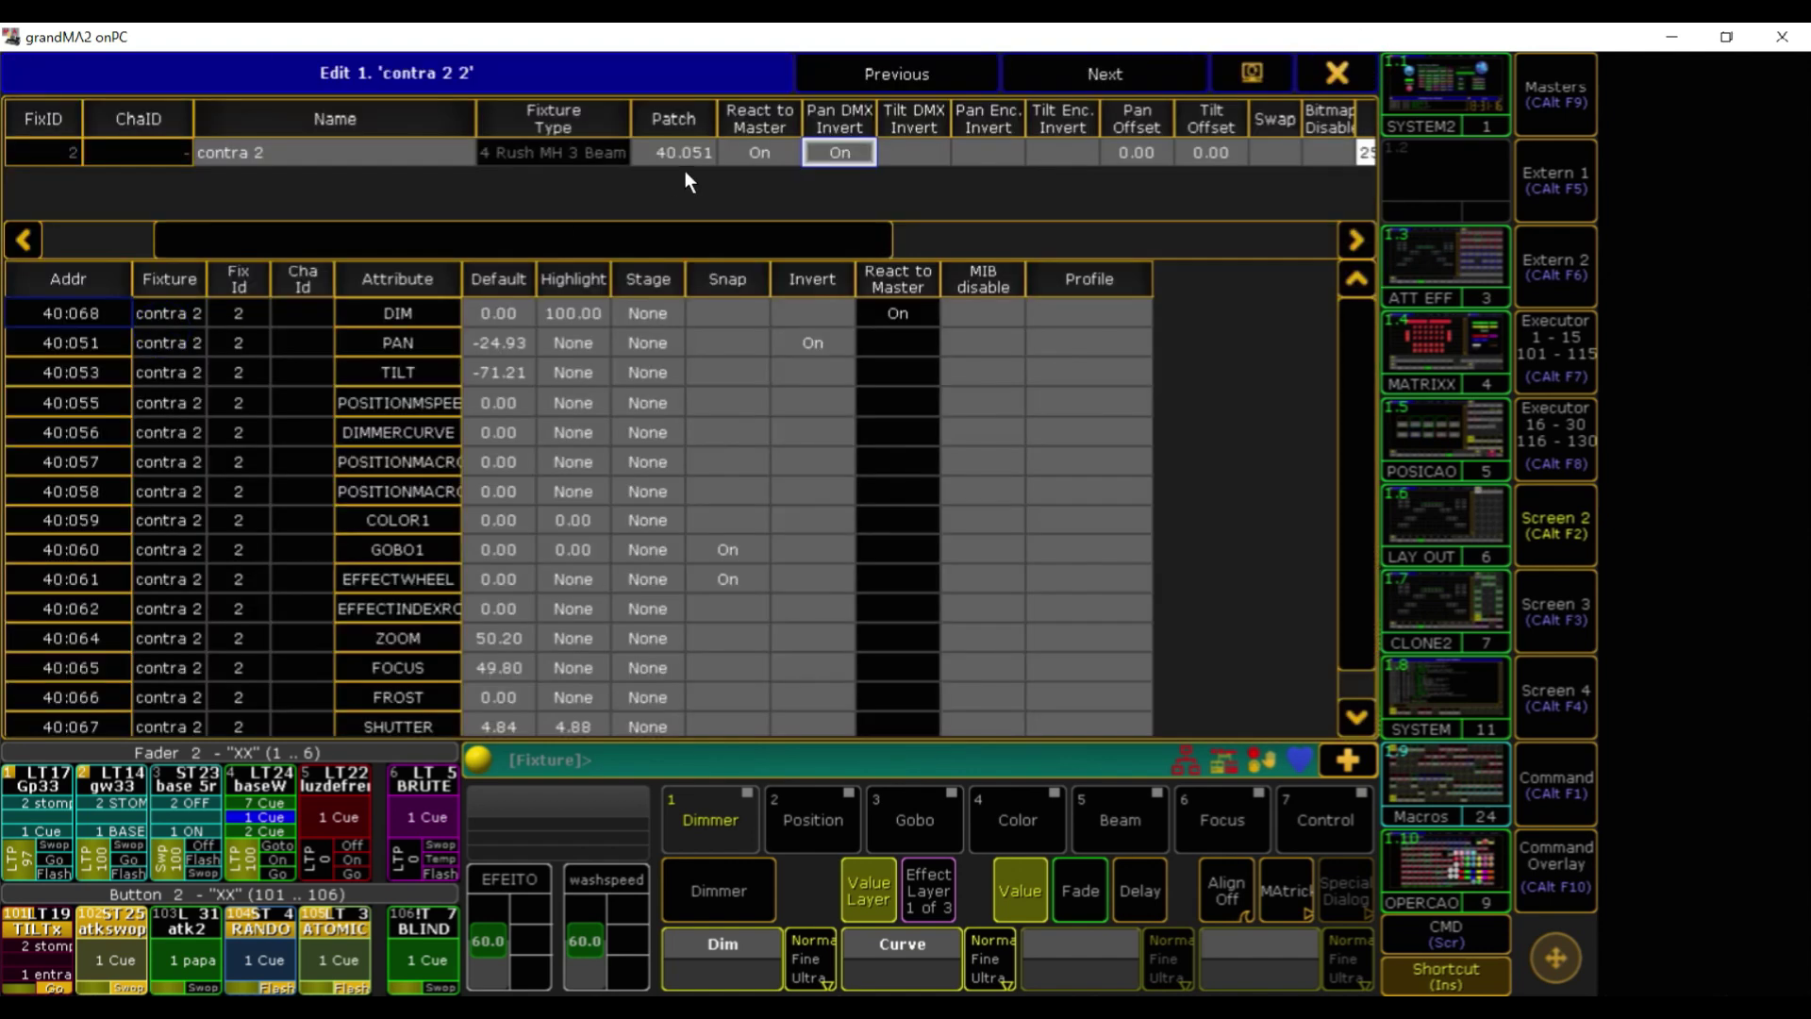
{"action": "left_click", "coordinate": [845, 156]}
{"action": "left_click", "coordinate": [1338, 72]}
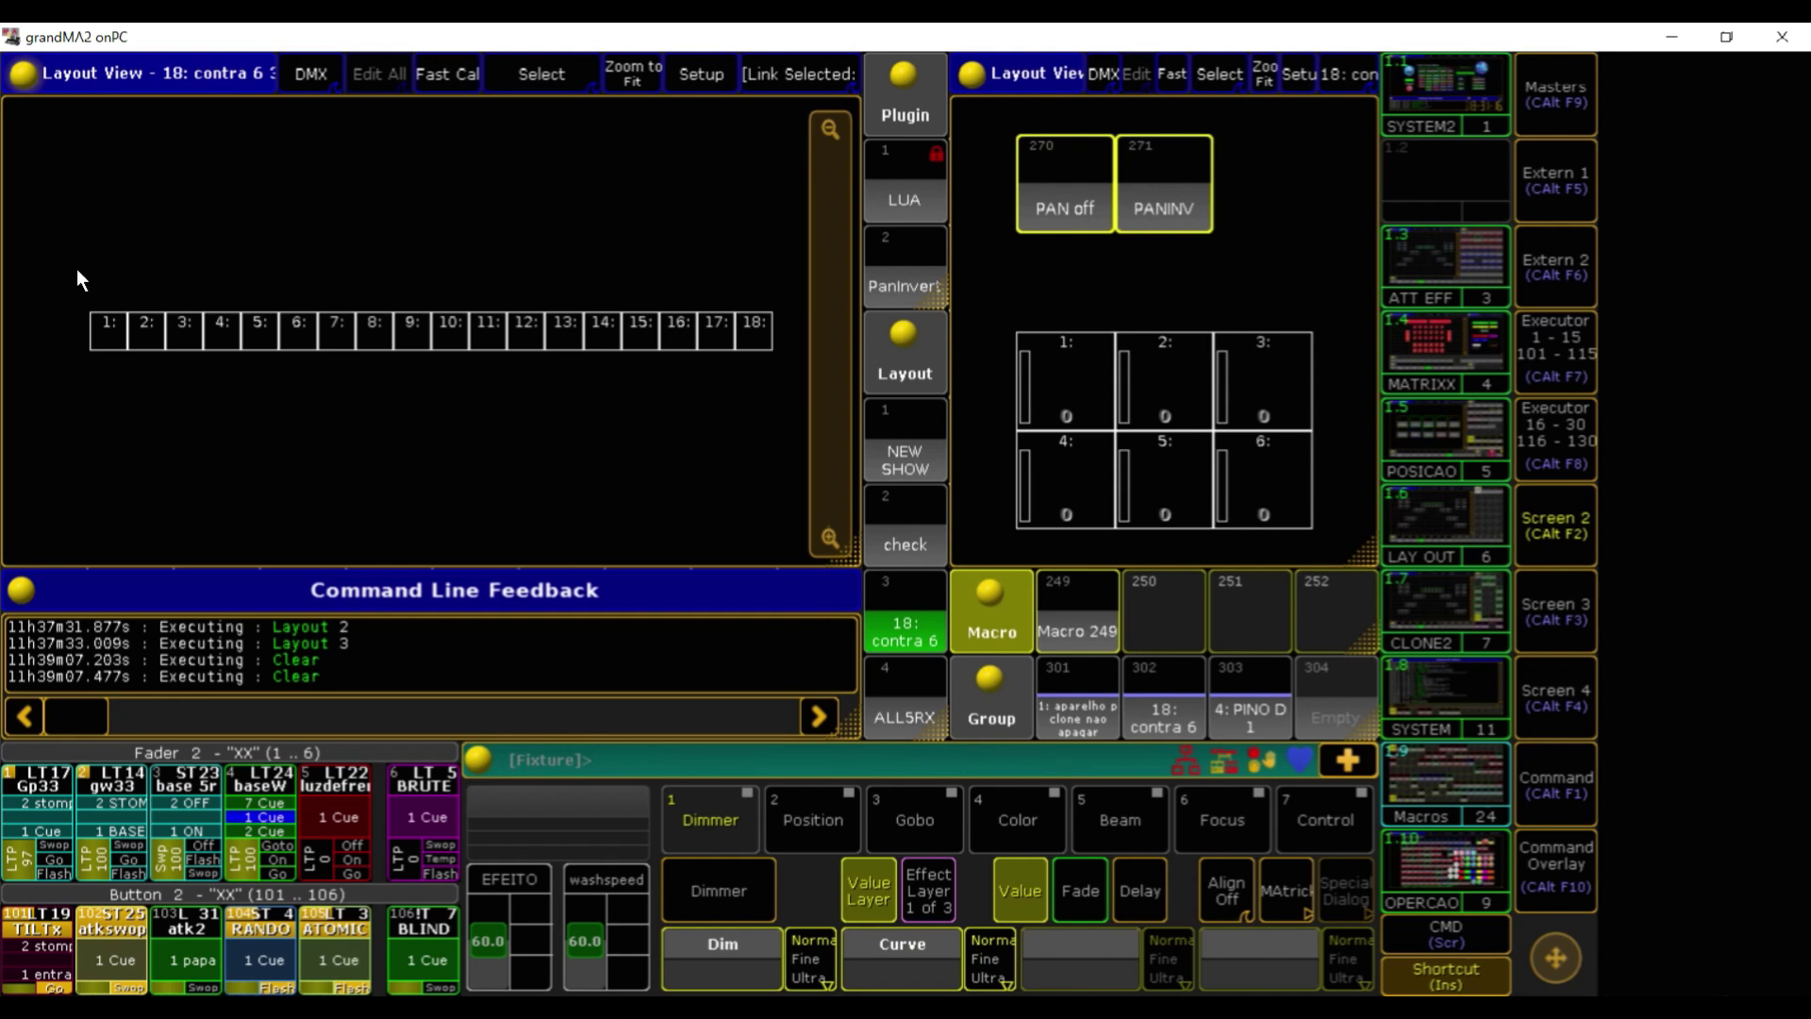
Select fixtures 1 to 6 in the contra 6 layout, and switch the layout view through ALLP5X to ALL5RX
{"action": "left_click_drag", "start_coordinate": [68, 265], "coordinate": [318, 411]}
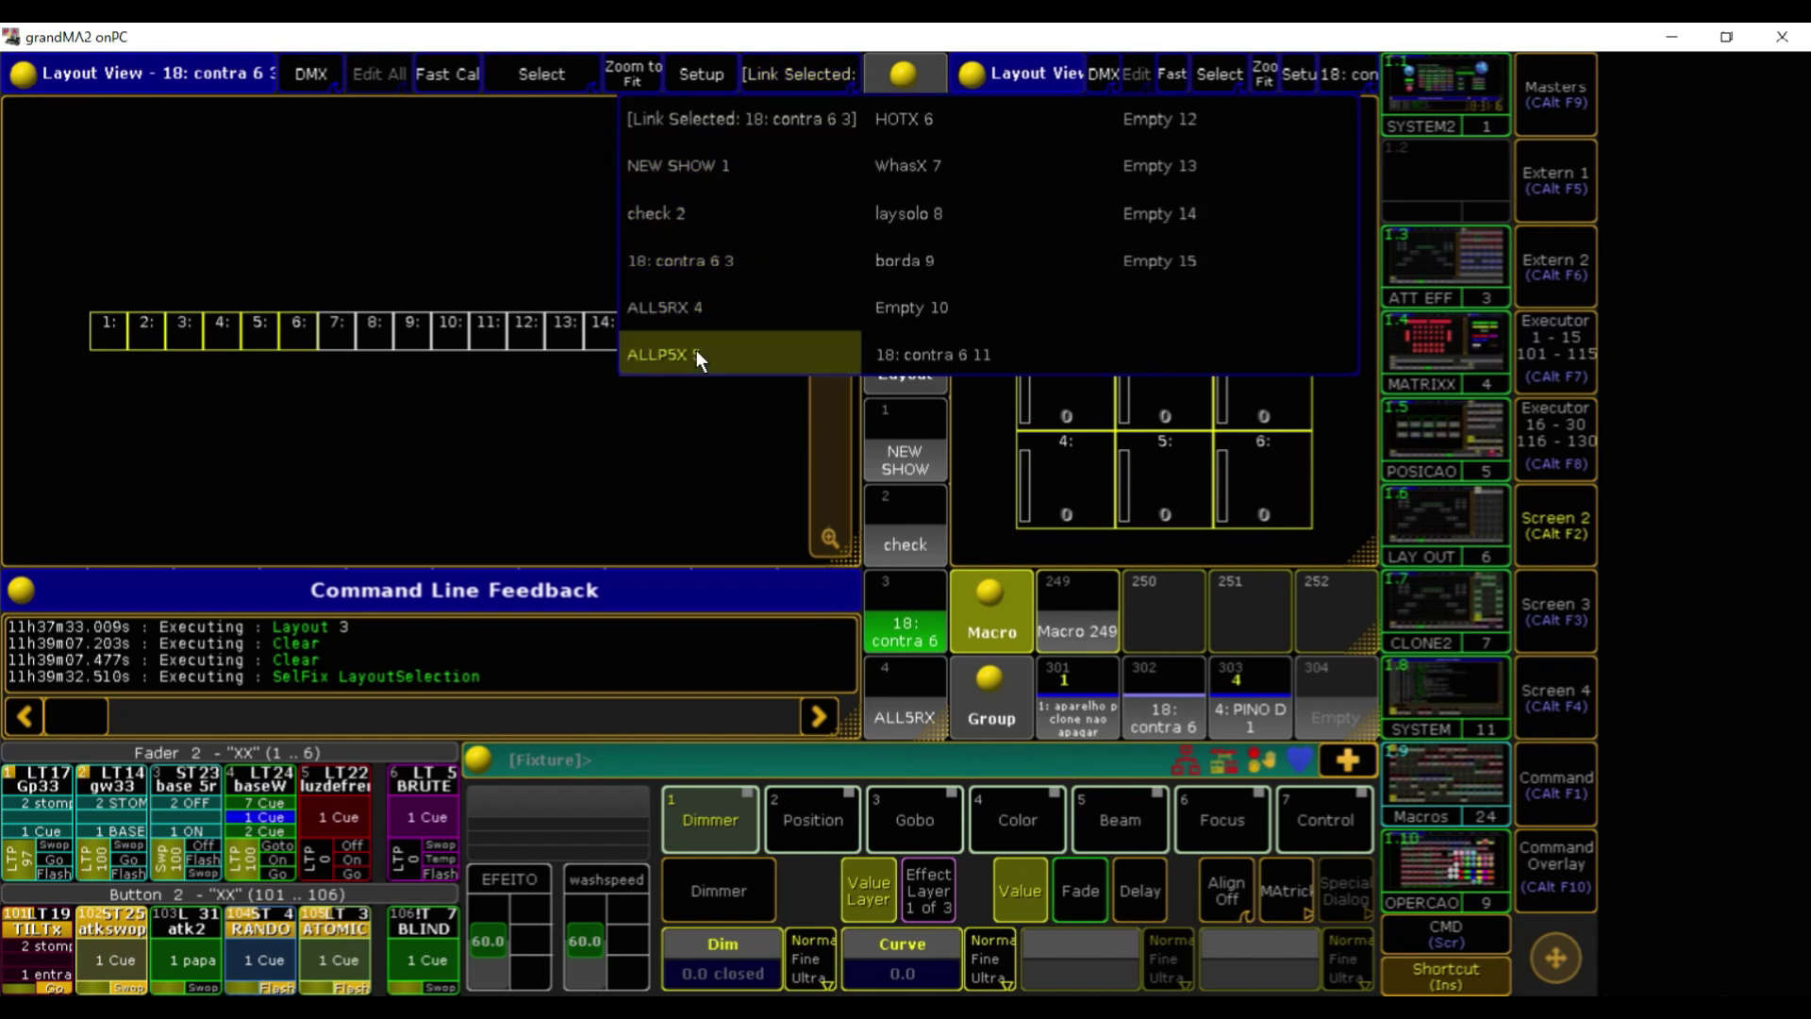
{"action": "left_click", "coordinate": [698, 357]}
{"action": "left_click", "coordinate": [807, 71]}
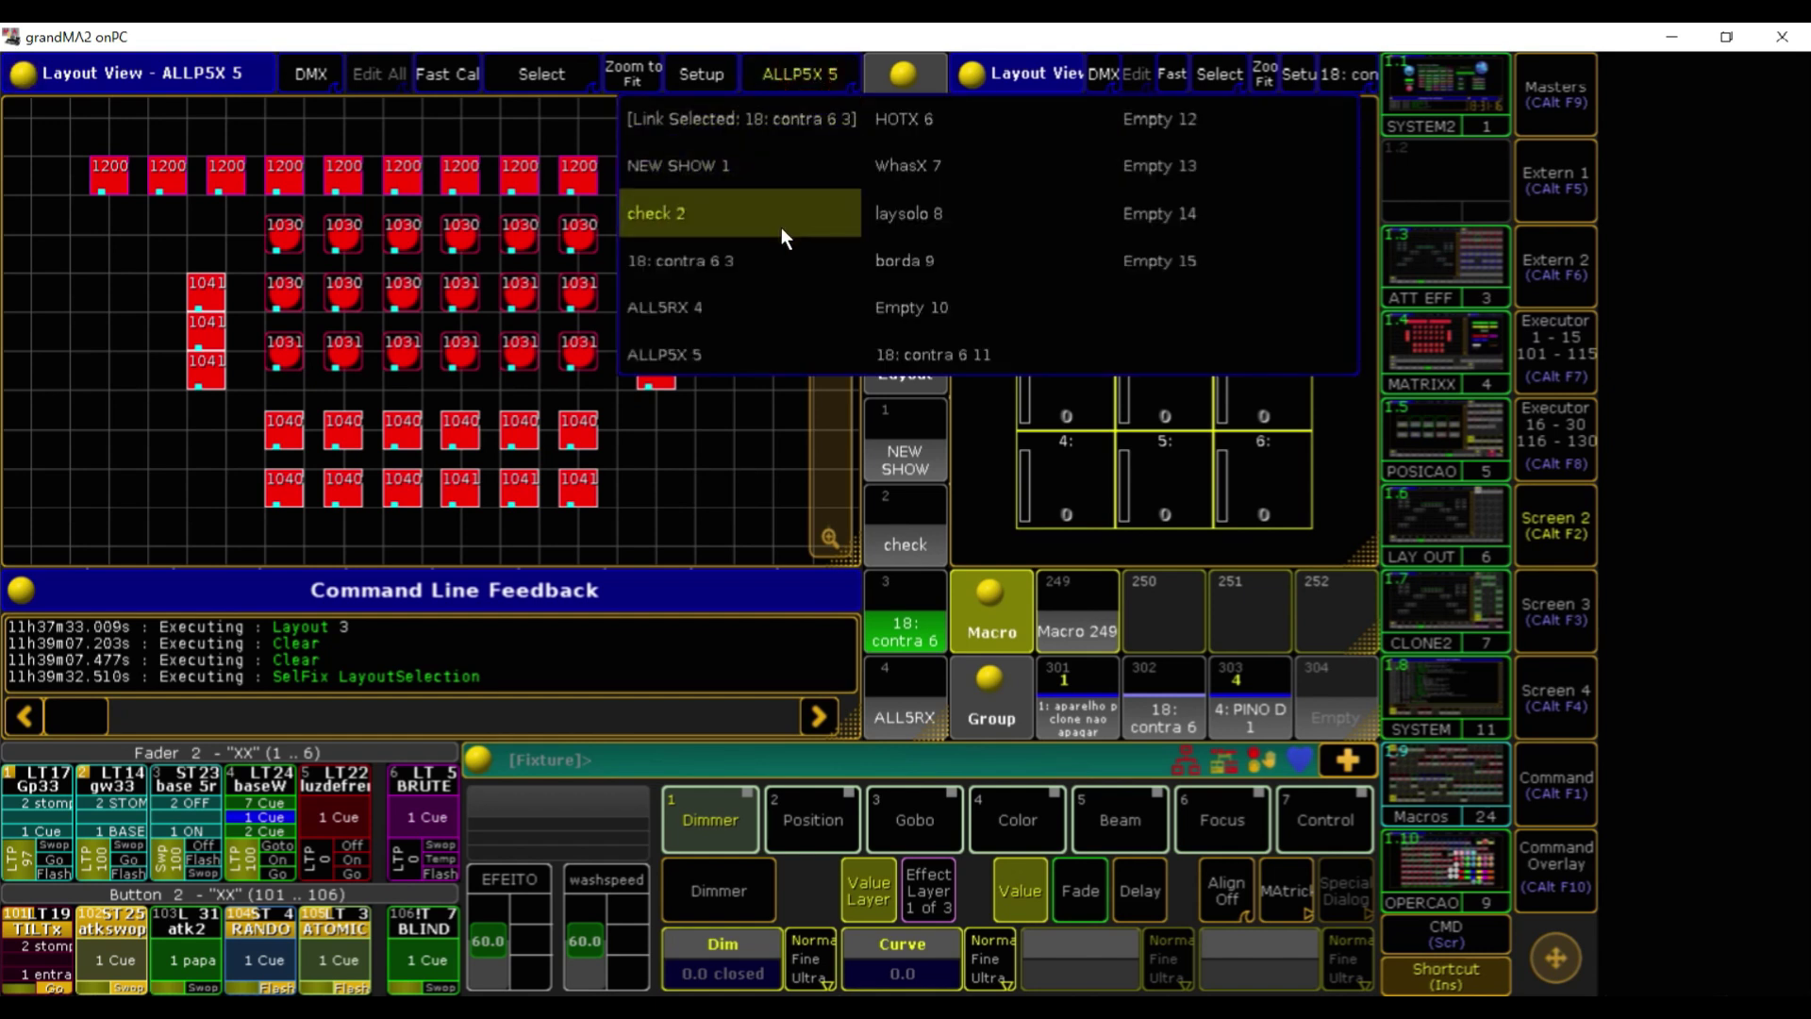
{"action": "left_click", "coordinate": [732, 302]}
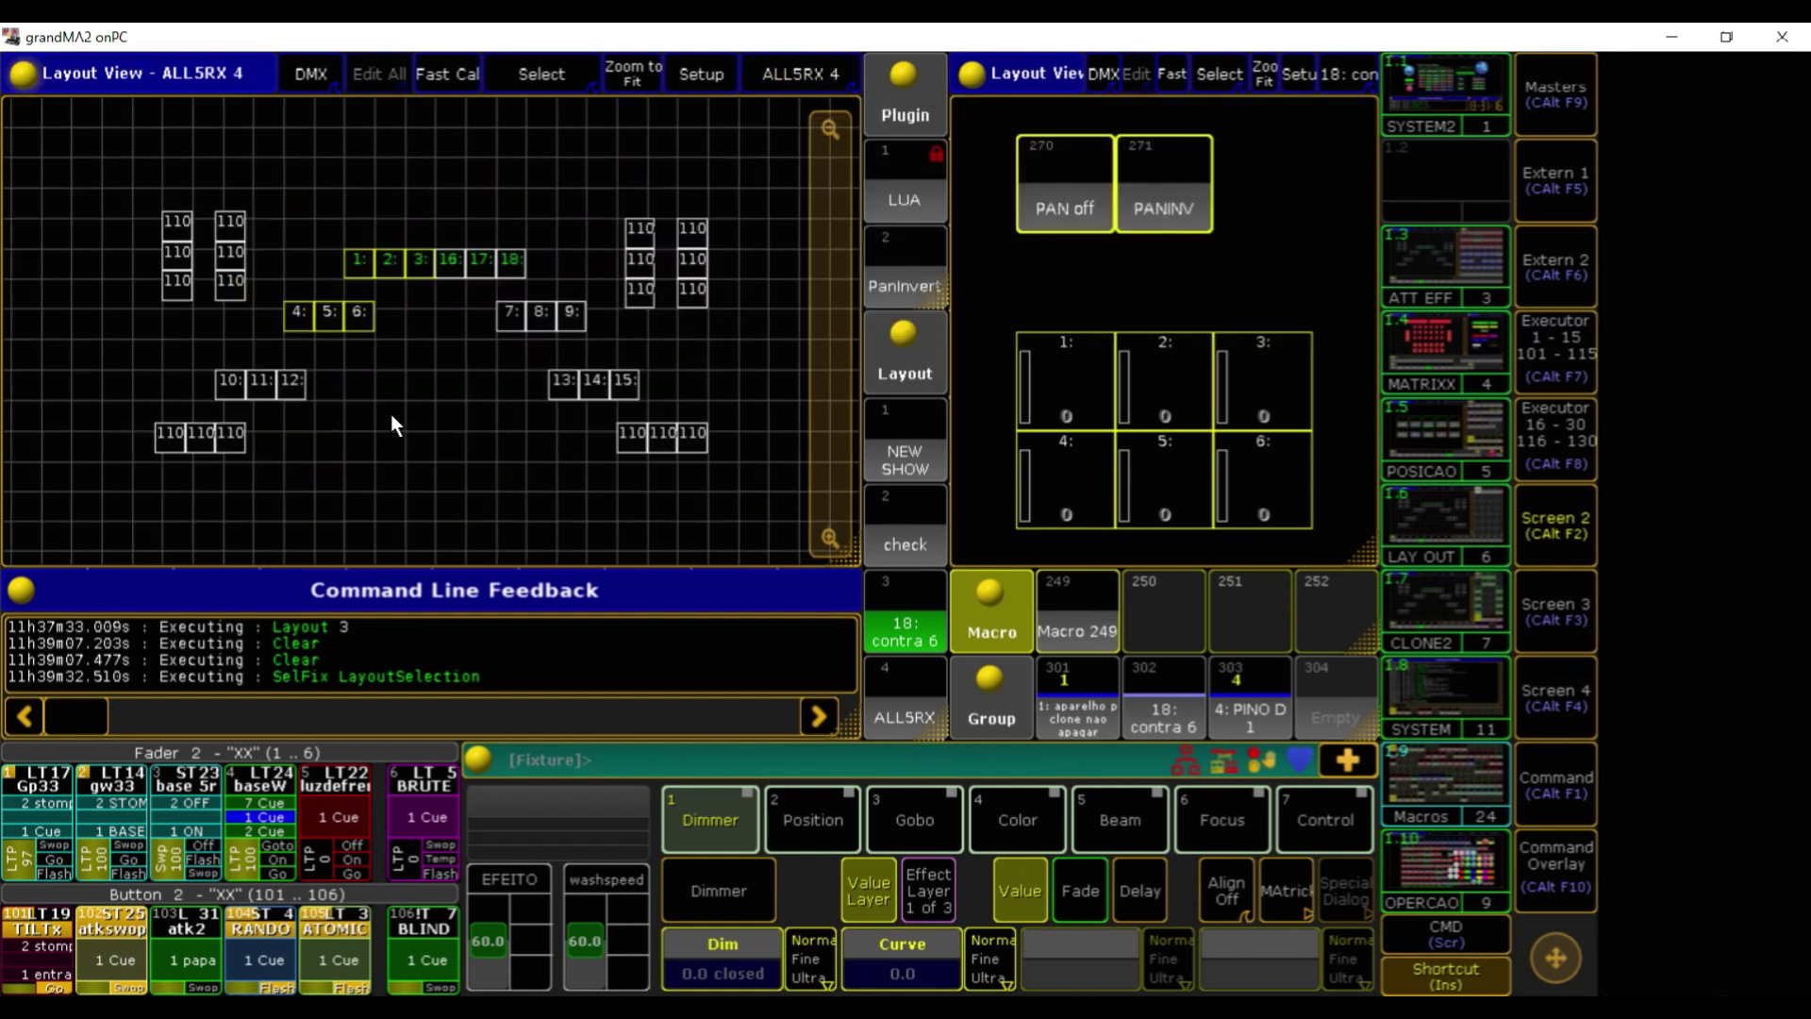
Clear the programmer, select the row of fixtures 1, 2, 3, 16, 17 and 18 and set their dimmers to Normal
{"action": "key", "text": "BackSpace"}
{"action": "key", "text": "BackSpace"}
{"action": "key", "text": "BackSpace"}
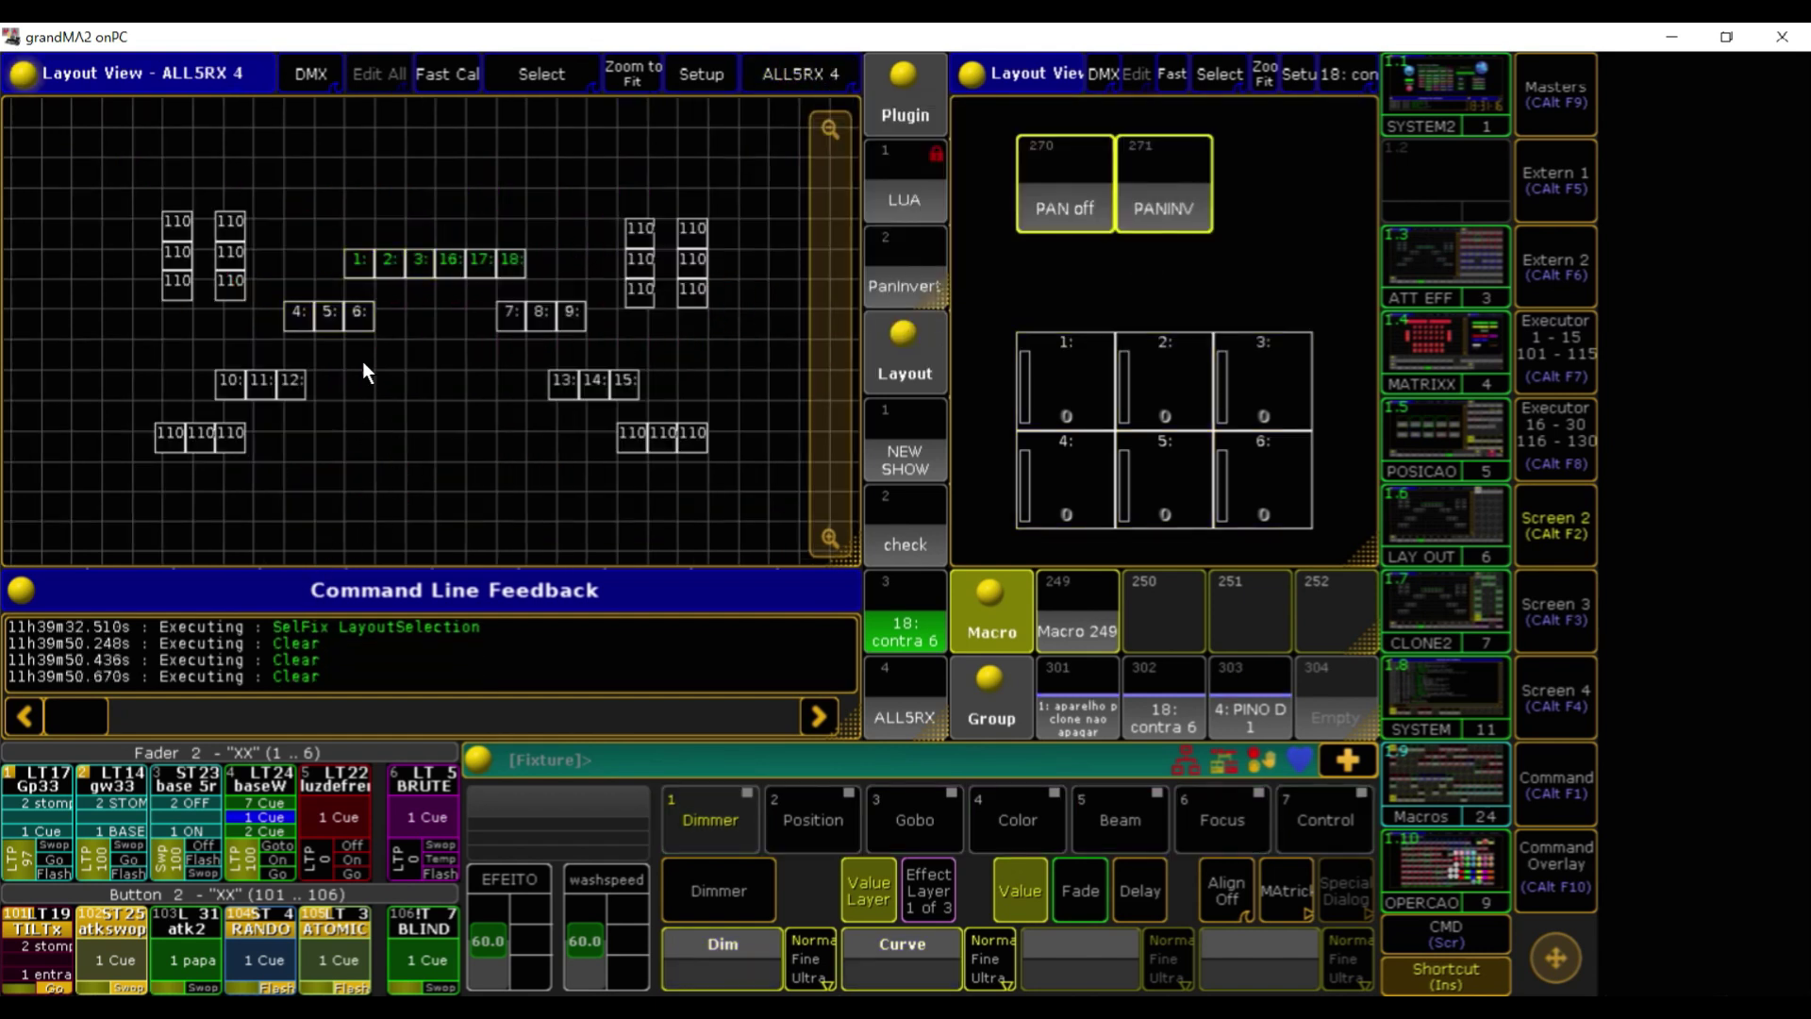
{"action": "left_click_drag", "start_coordinate": [323, 236], "coordinate": [552, 292]}
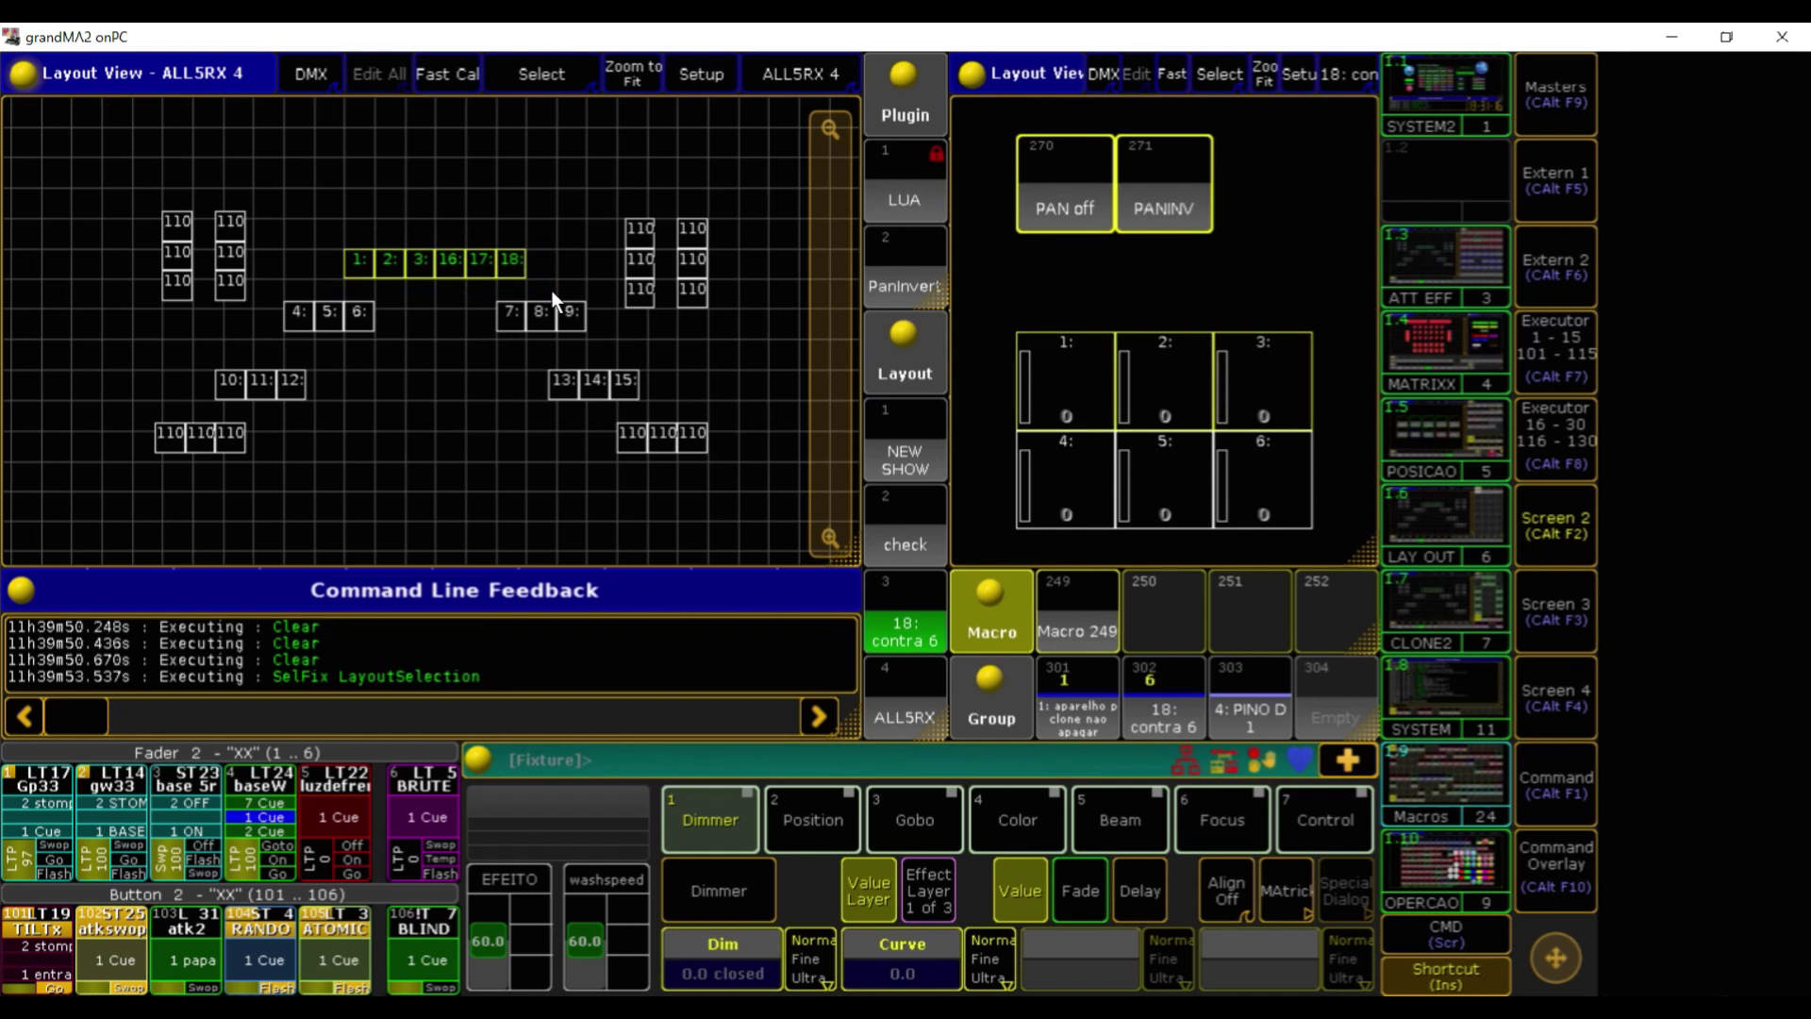
{"action": "left_click", "coordinate": [477, 268]}
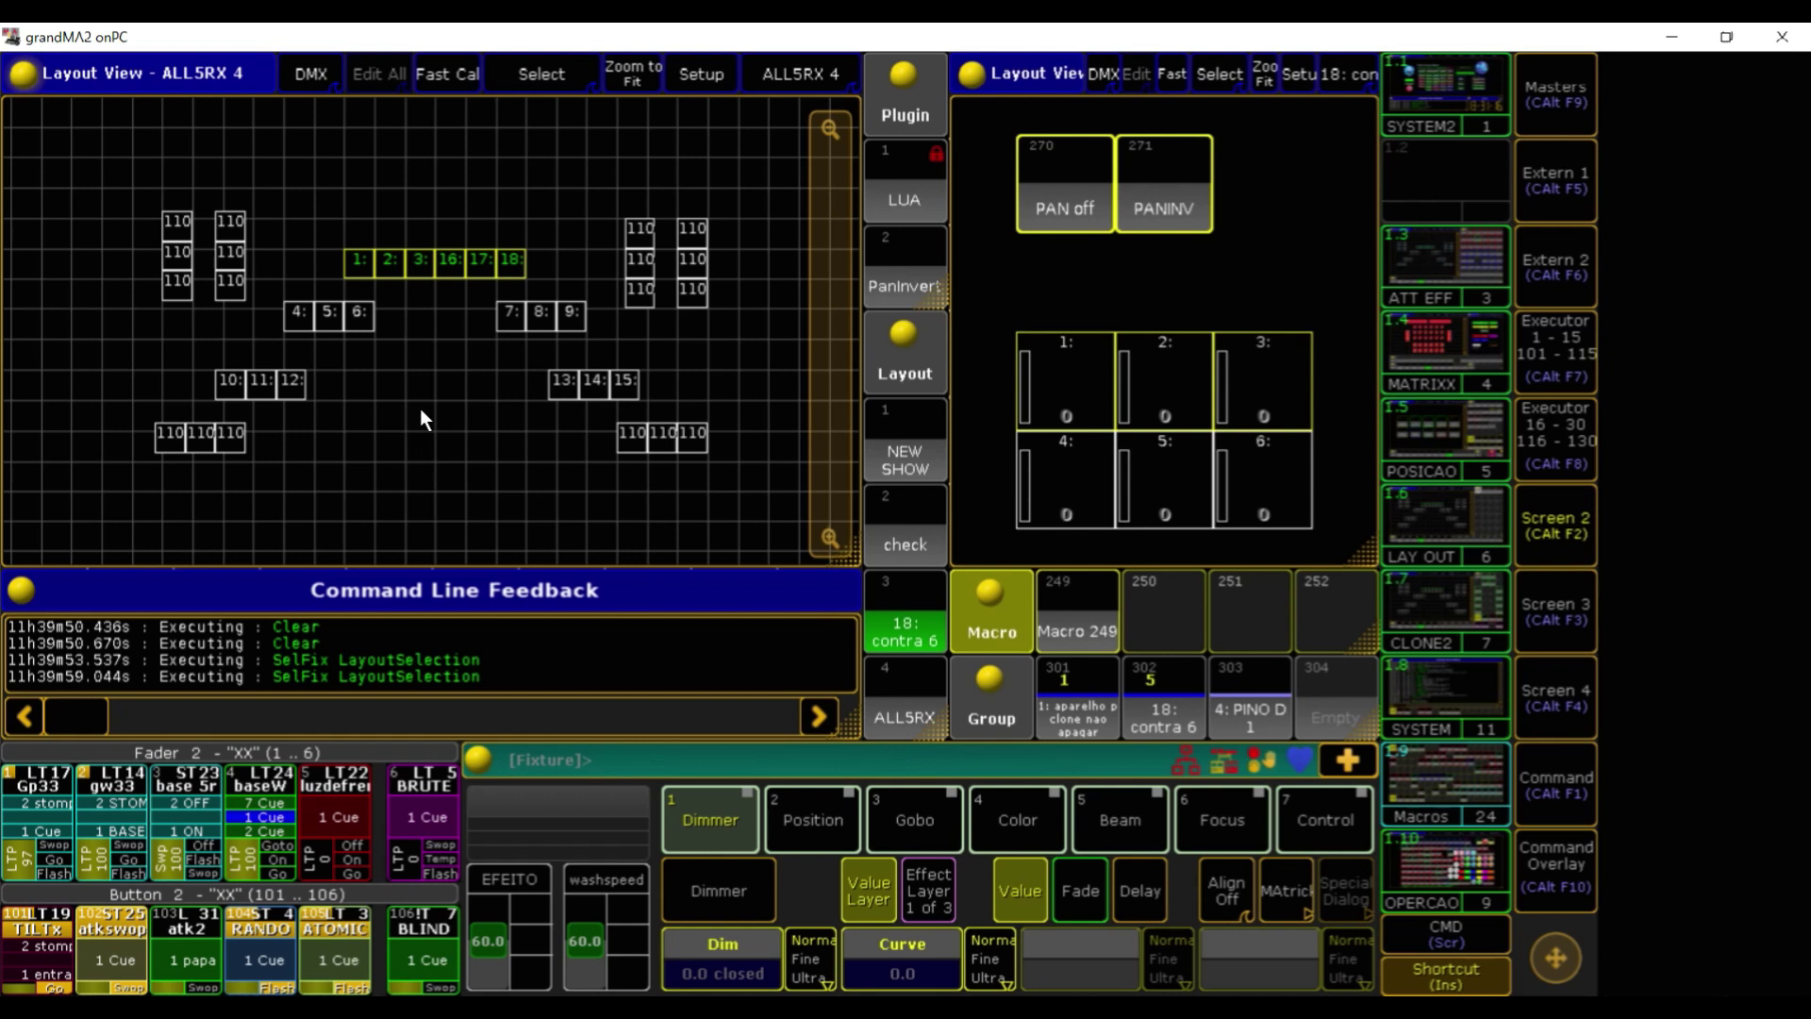
{"action": "key", "text": "a"}
{"action": "key", "text": "a"}
{"action": "left_click", "coordinate": [479, 267]}
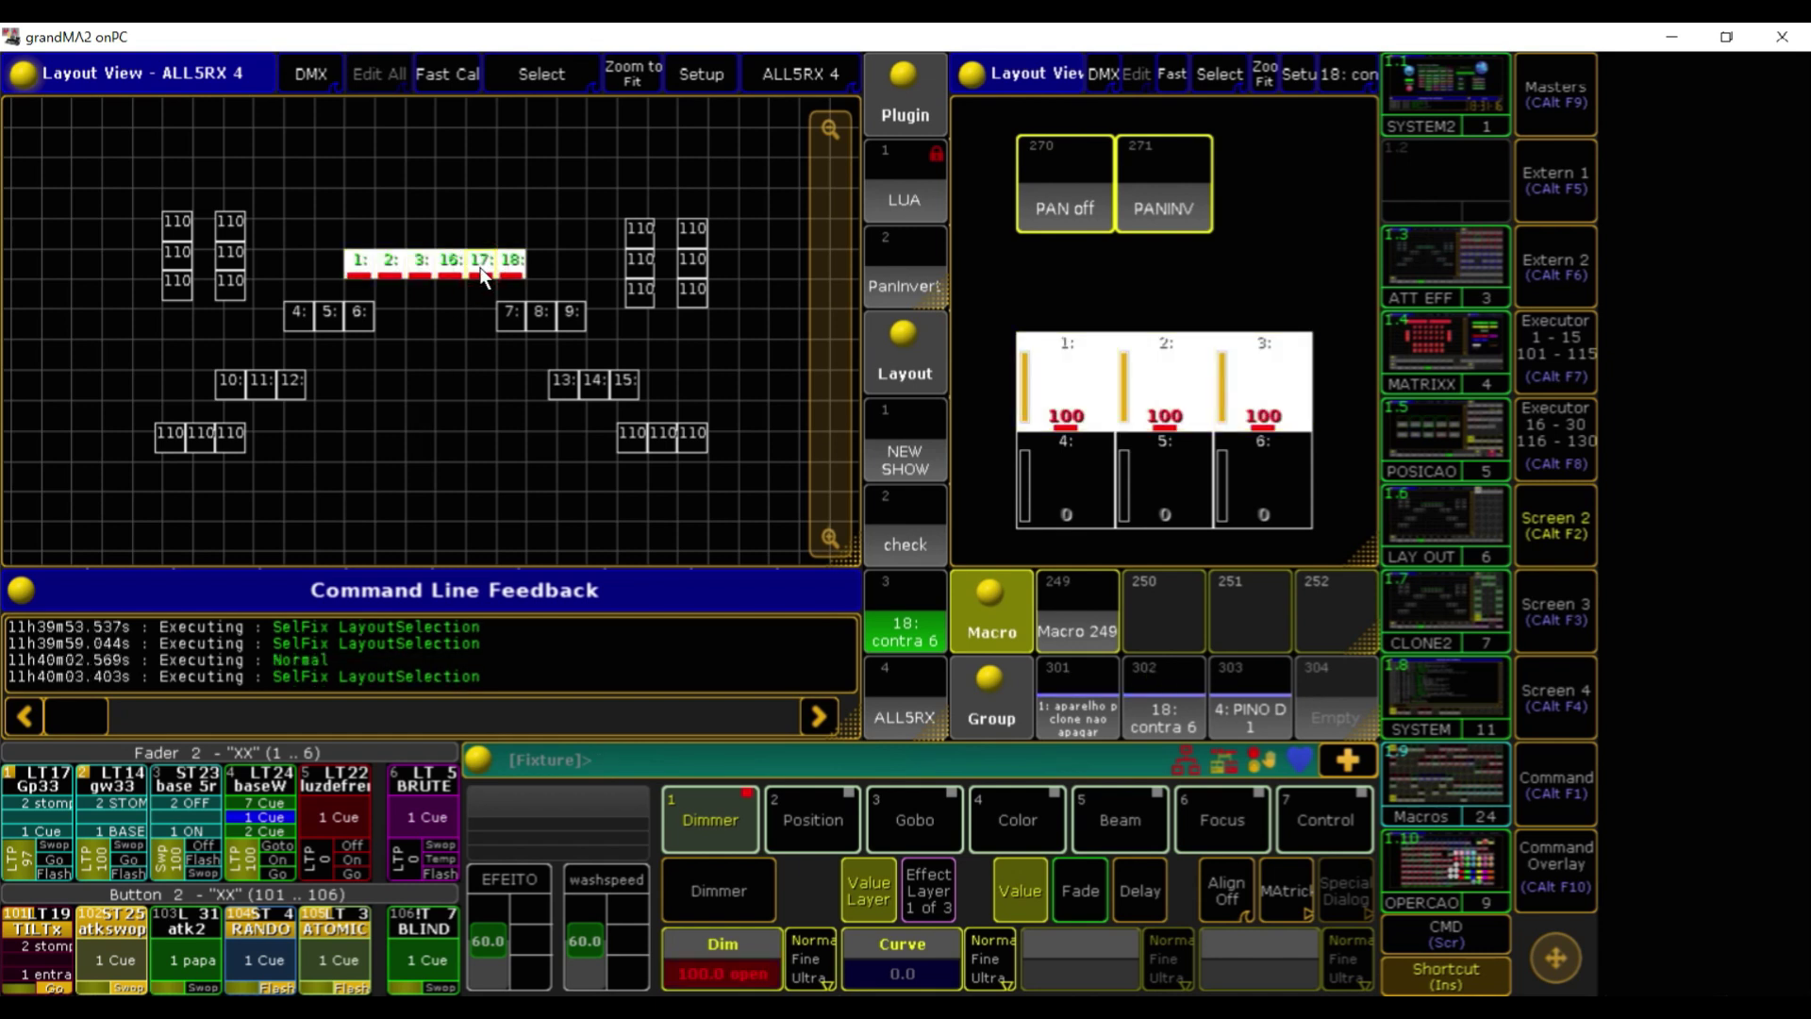
Clear the programmer and set only fixture 17's dimmer to Normal
{"action": "key", "text": "BackSpace"}
{"action": "key", "text": "BackSpace"}
{"action": "key", "text": "BackSpace"}
{"action": "left_click", "coordinate": [479, 269]}
{"action": "key", "text": "a"}
{"action": "key", "text": "a"}
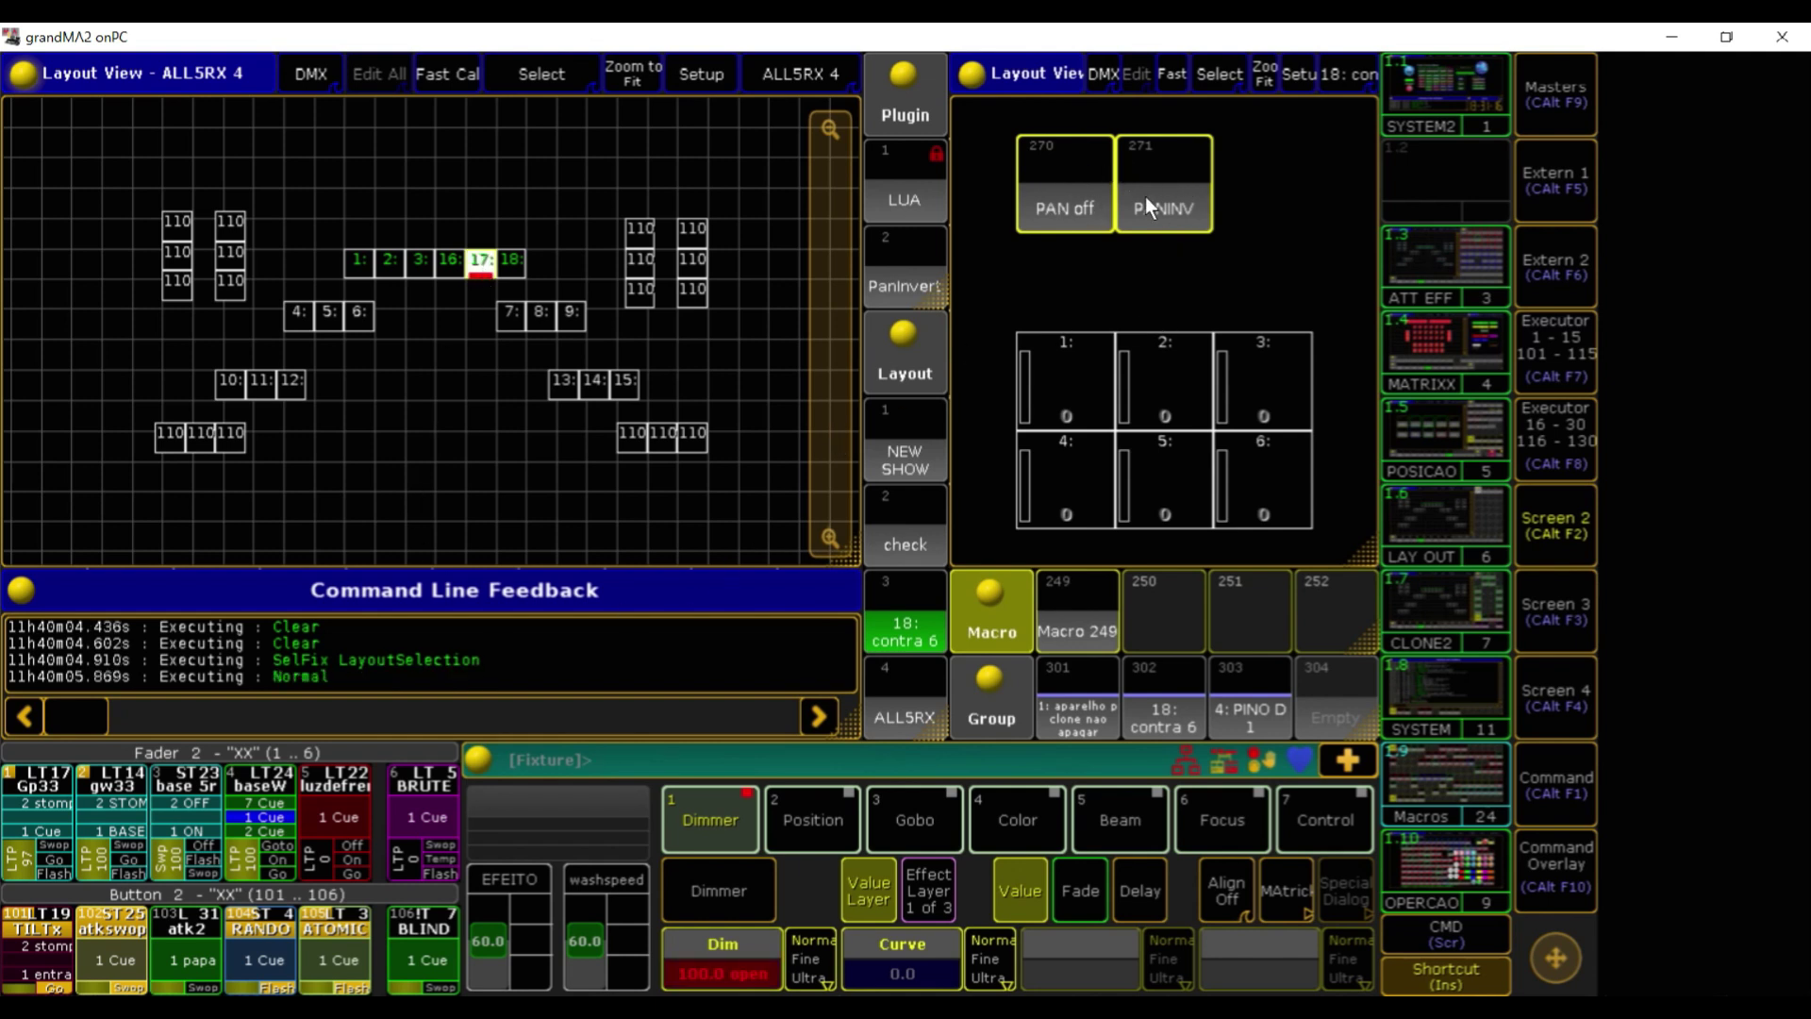
Switch Pan DMX Invert on and back off in fixture 17's settings, and close its editor
{"action": "double_click", "coordinate": [481, 268]}
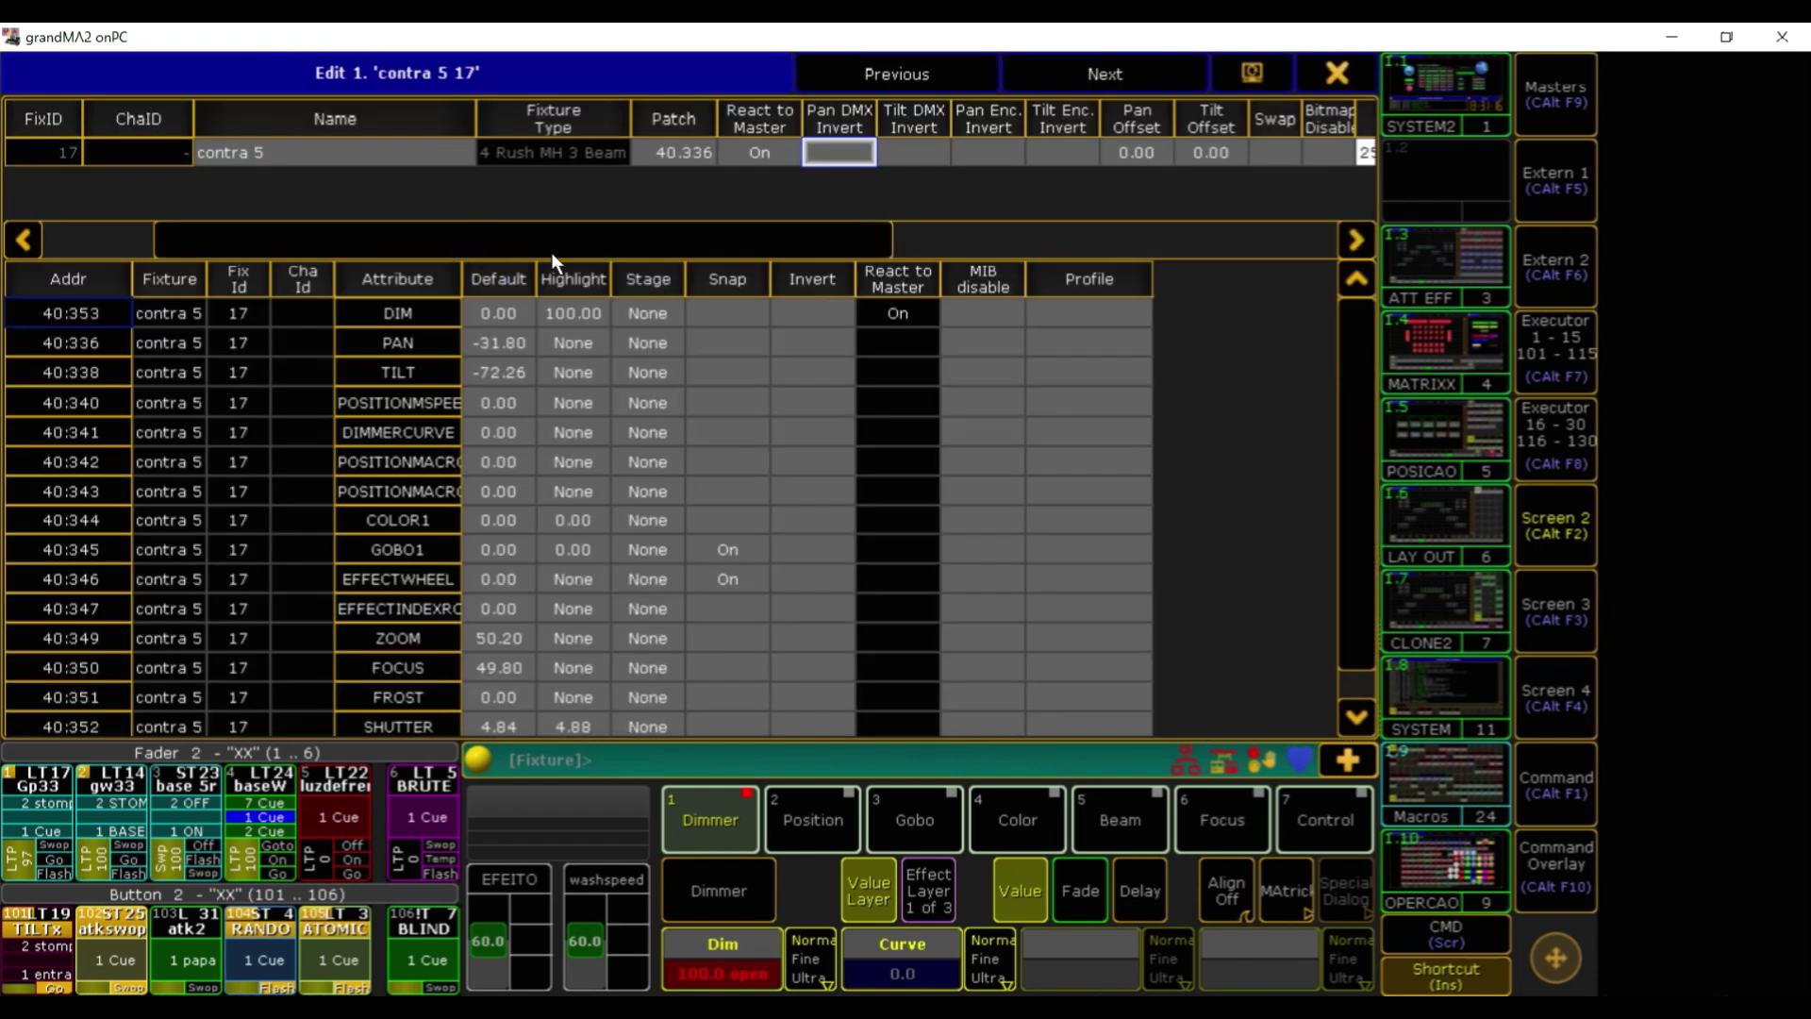
{"action": "left_click", "coordinate": [834, 149]}
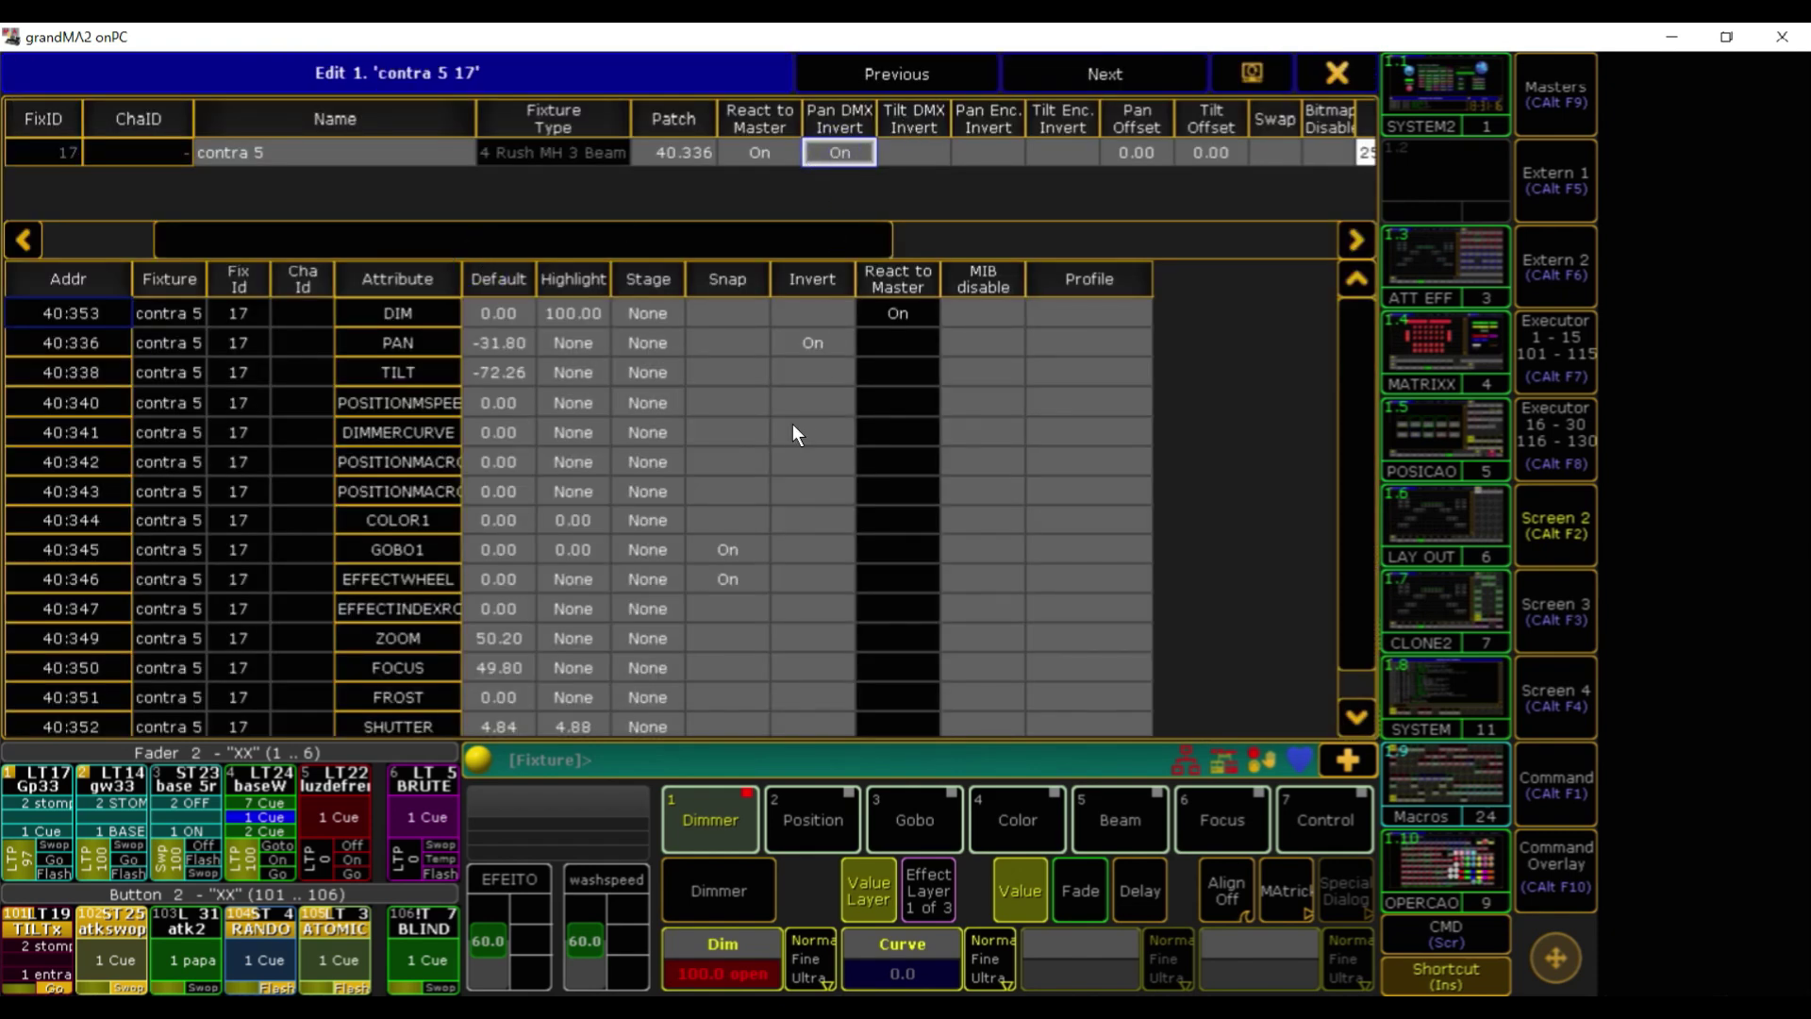
{"action": "left_click", "coordinate": [858, 159]}
{"action": "left_click", "coordinate": [1366, 67]}
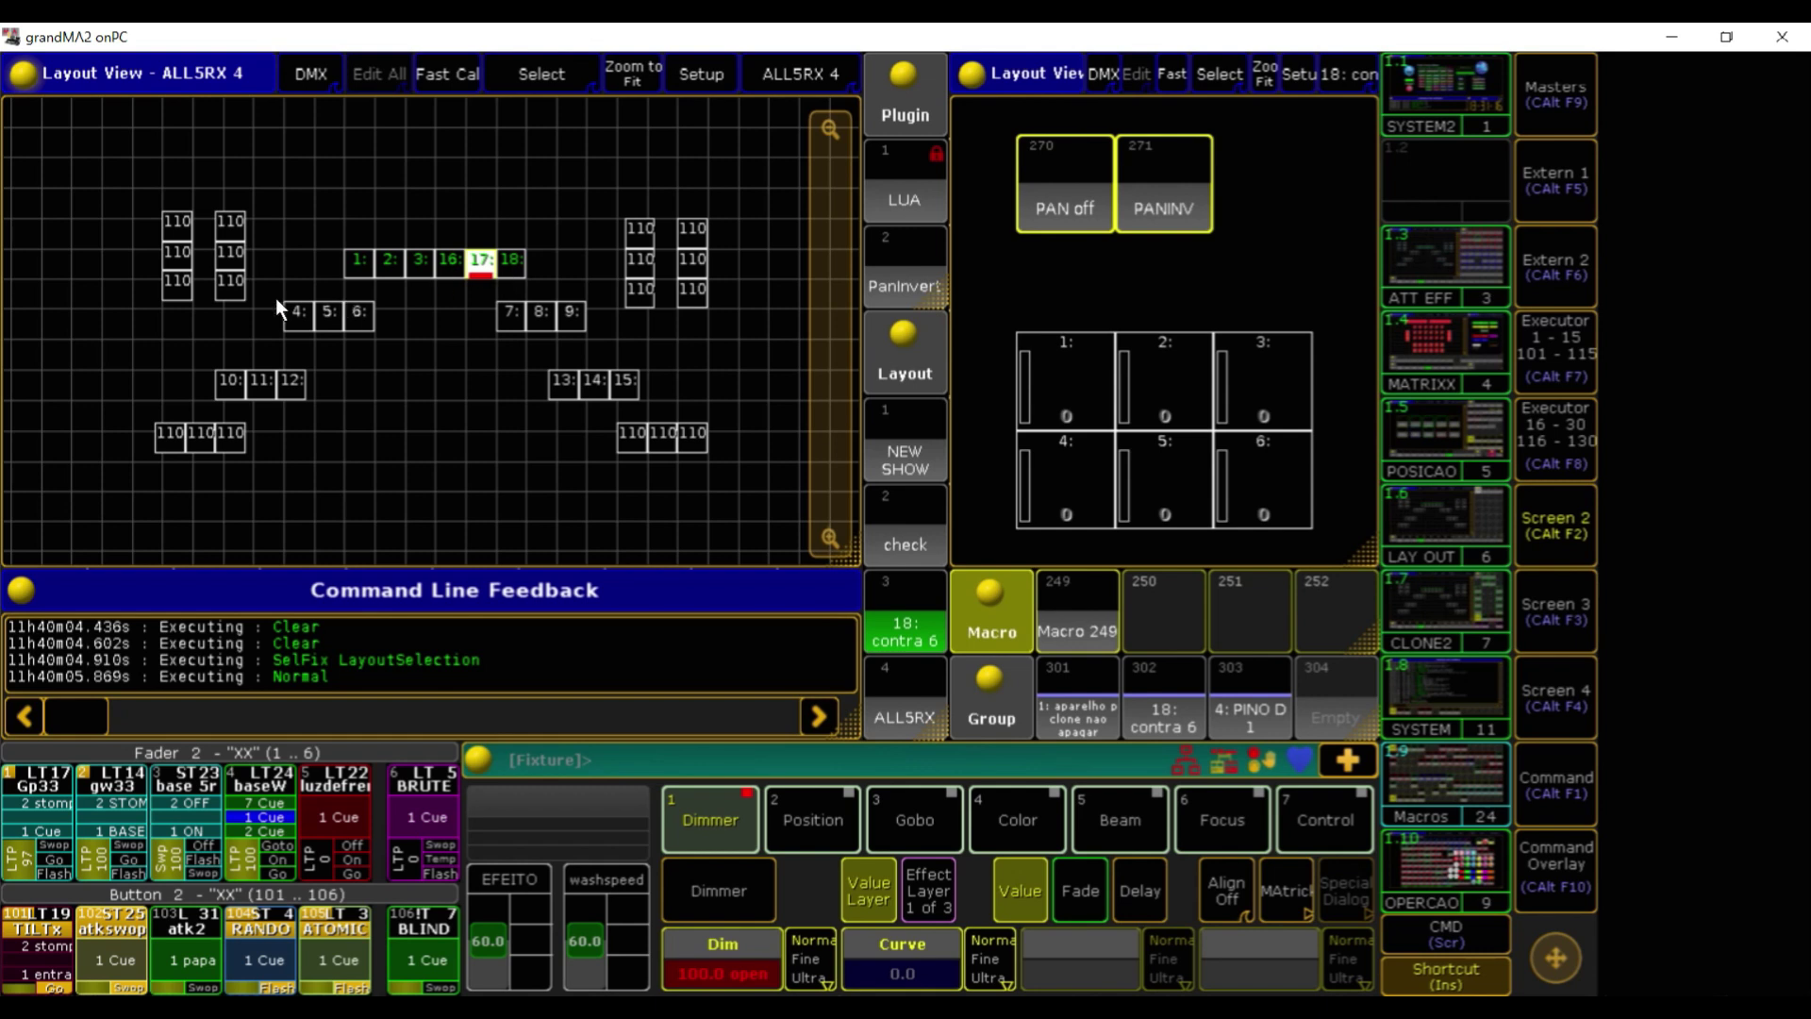
Select fixtures 4 to 9 in the layout, clear that selection and select fixtures 10 to 15 instead
{"action": "left_click_drag", "start_coordinate": [276, 298], "coordinate": [609, 330]}
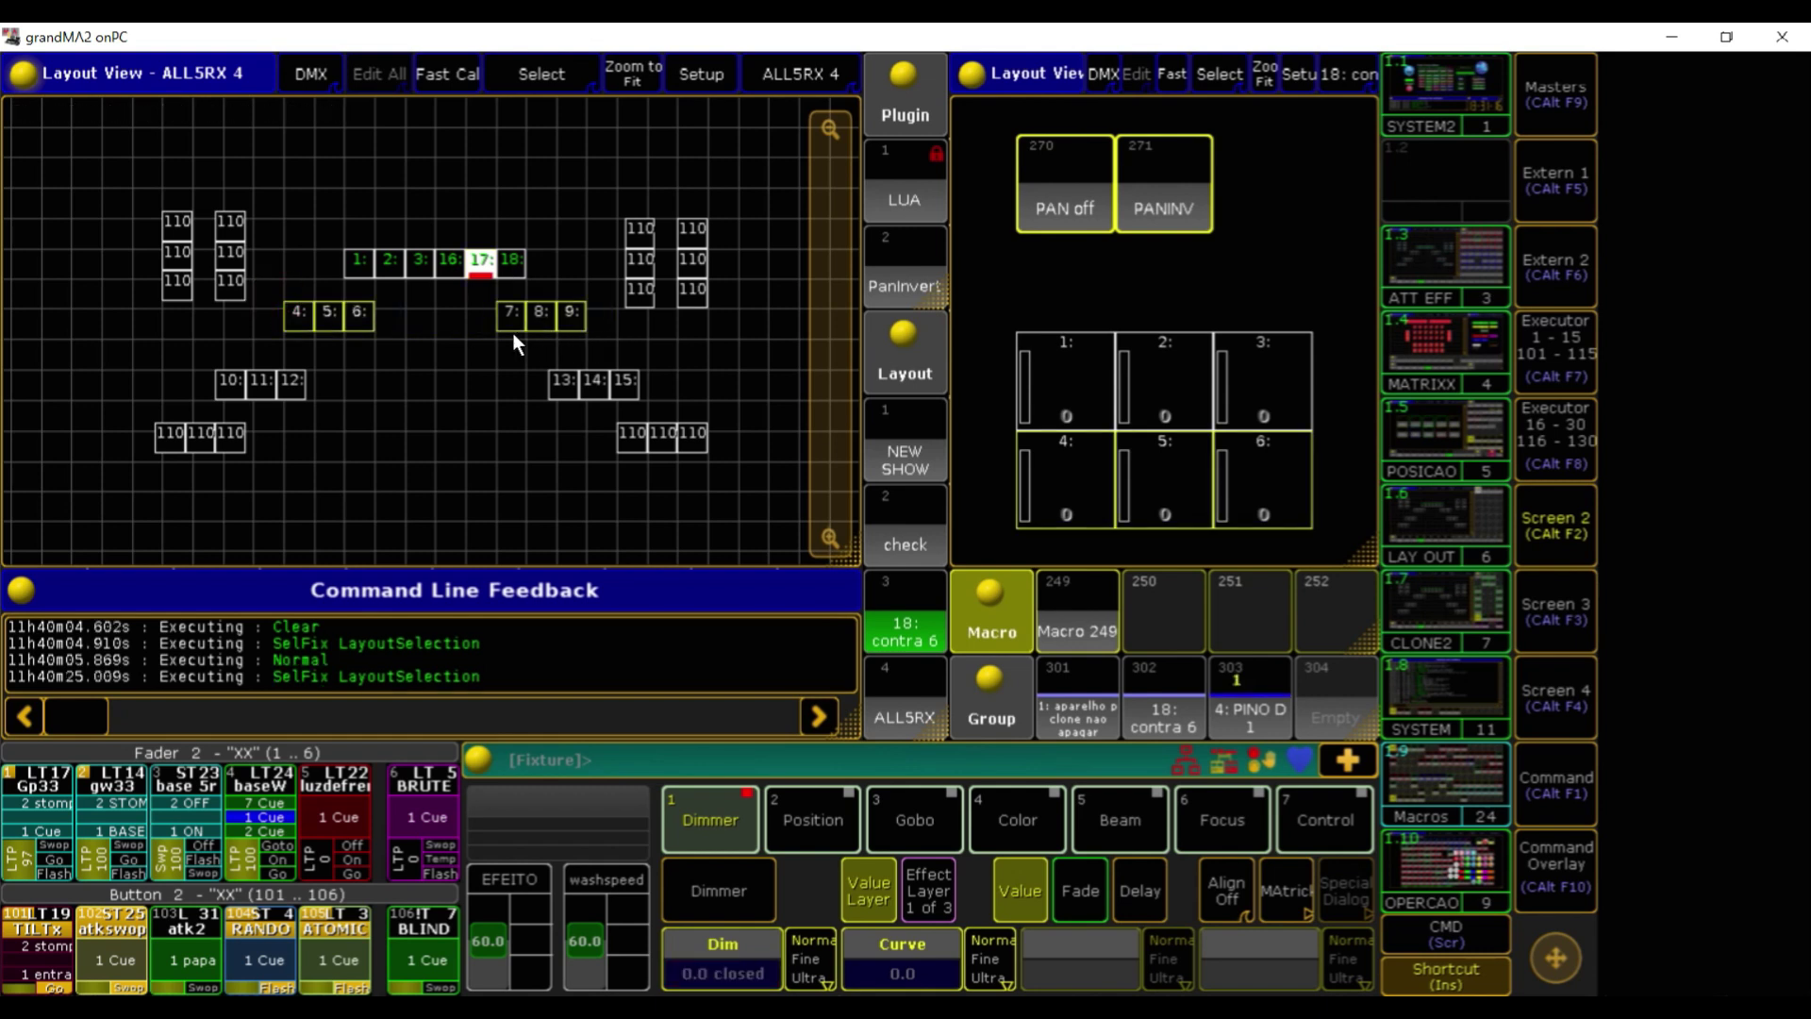
{"action": "double_click", "coordinate": [230, 339]}
{"action": "left_click_drag", "start_coordinate": [161, 367], "coordinate": [740, 416]}
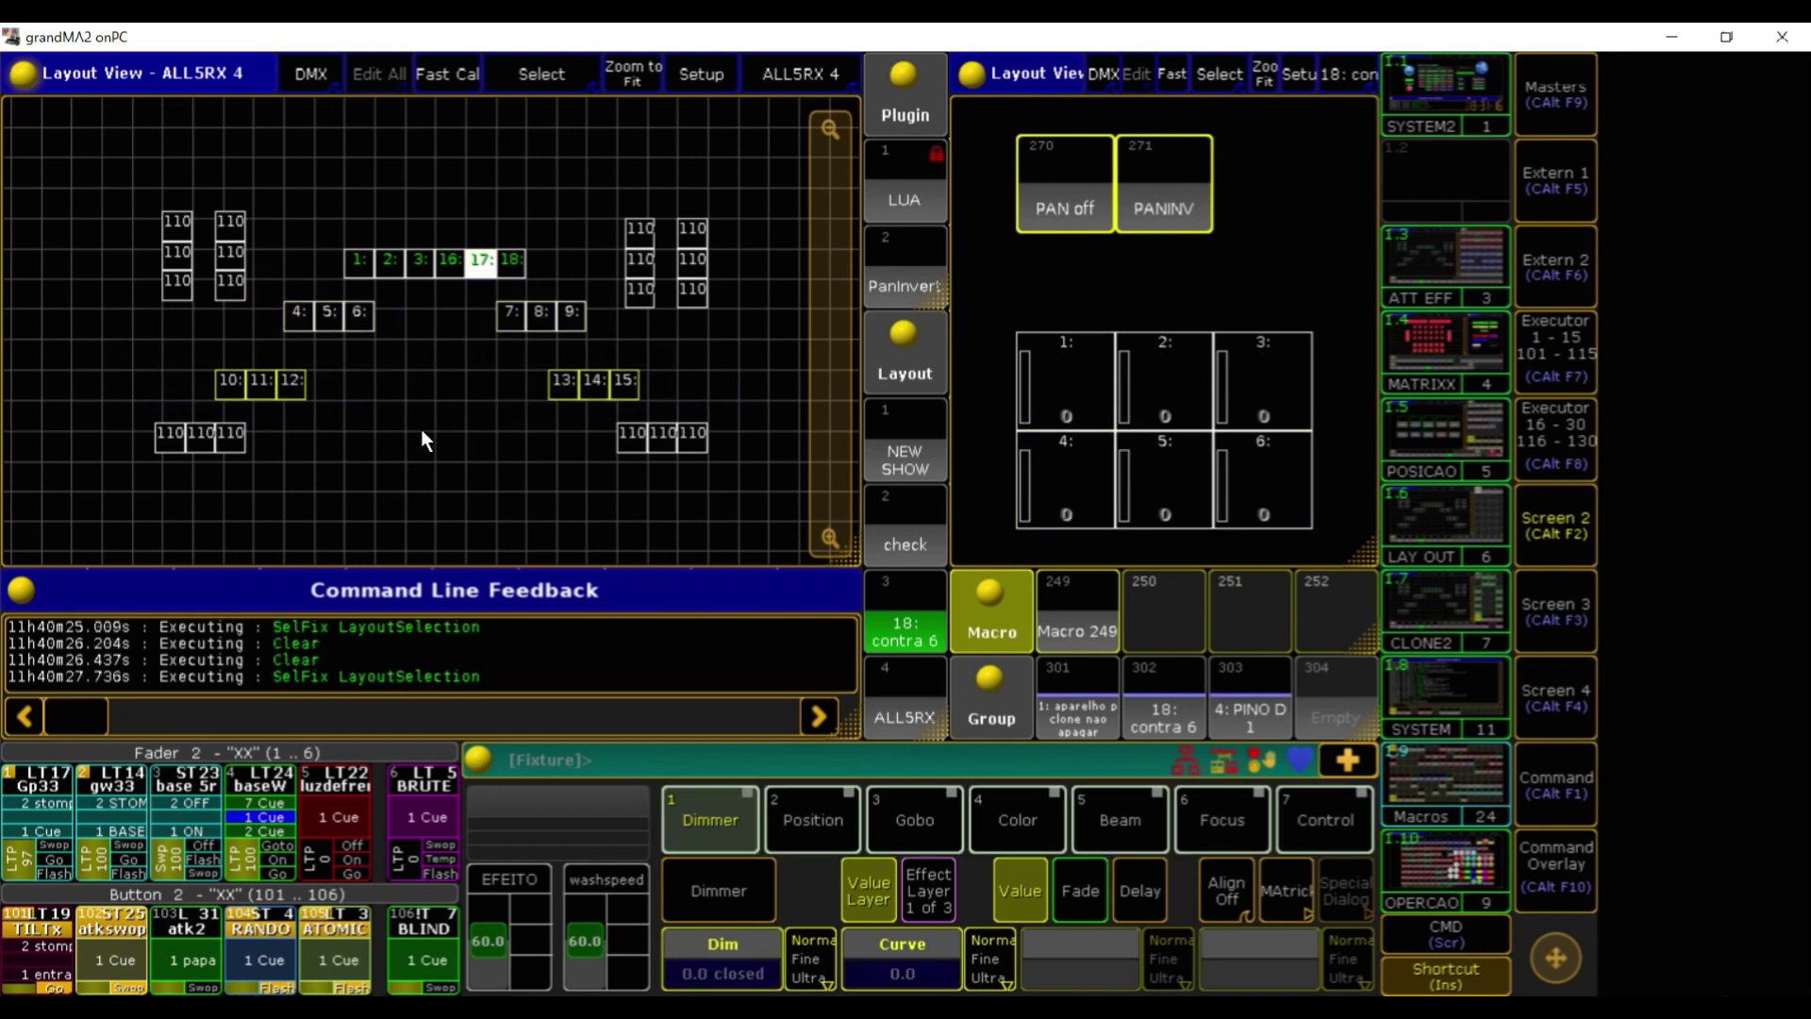
Toggle Pan DMX Invert in fixture 13's settings and close its editor
{"action": "double_click", "coordinate": [569, 382]}
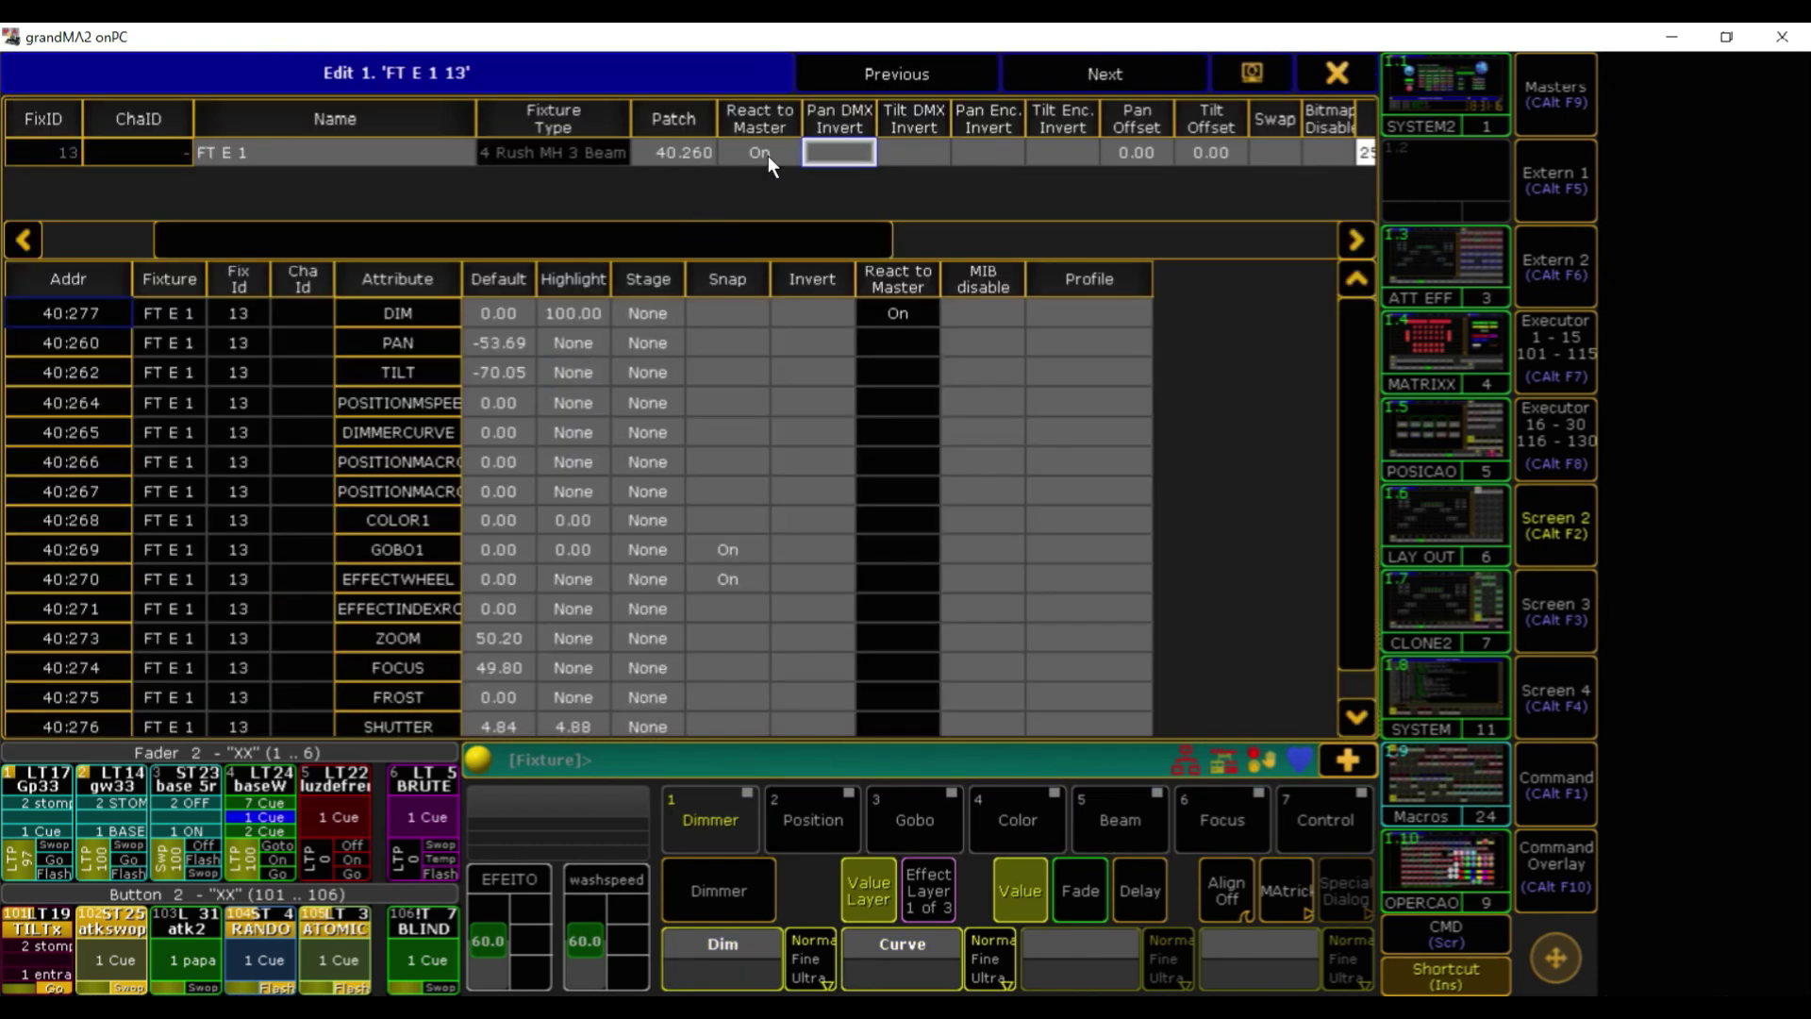
{"action": "left_click", "coordinate": [823, 144]}
{"action": "left_click", "coordinate": [1340, 72]}
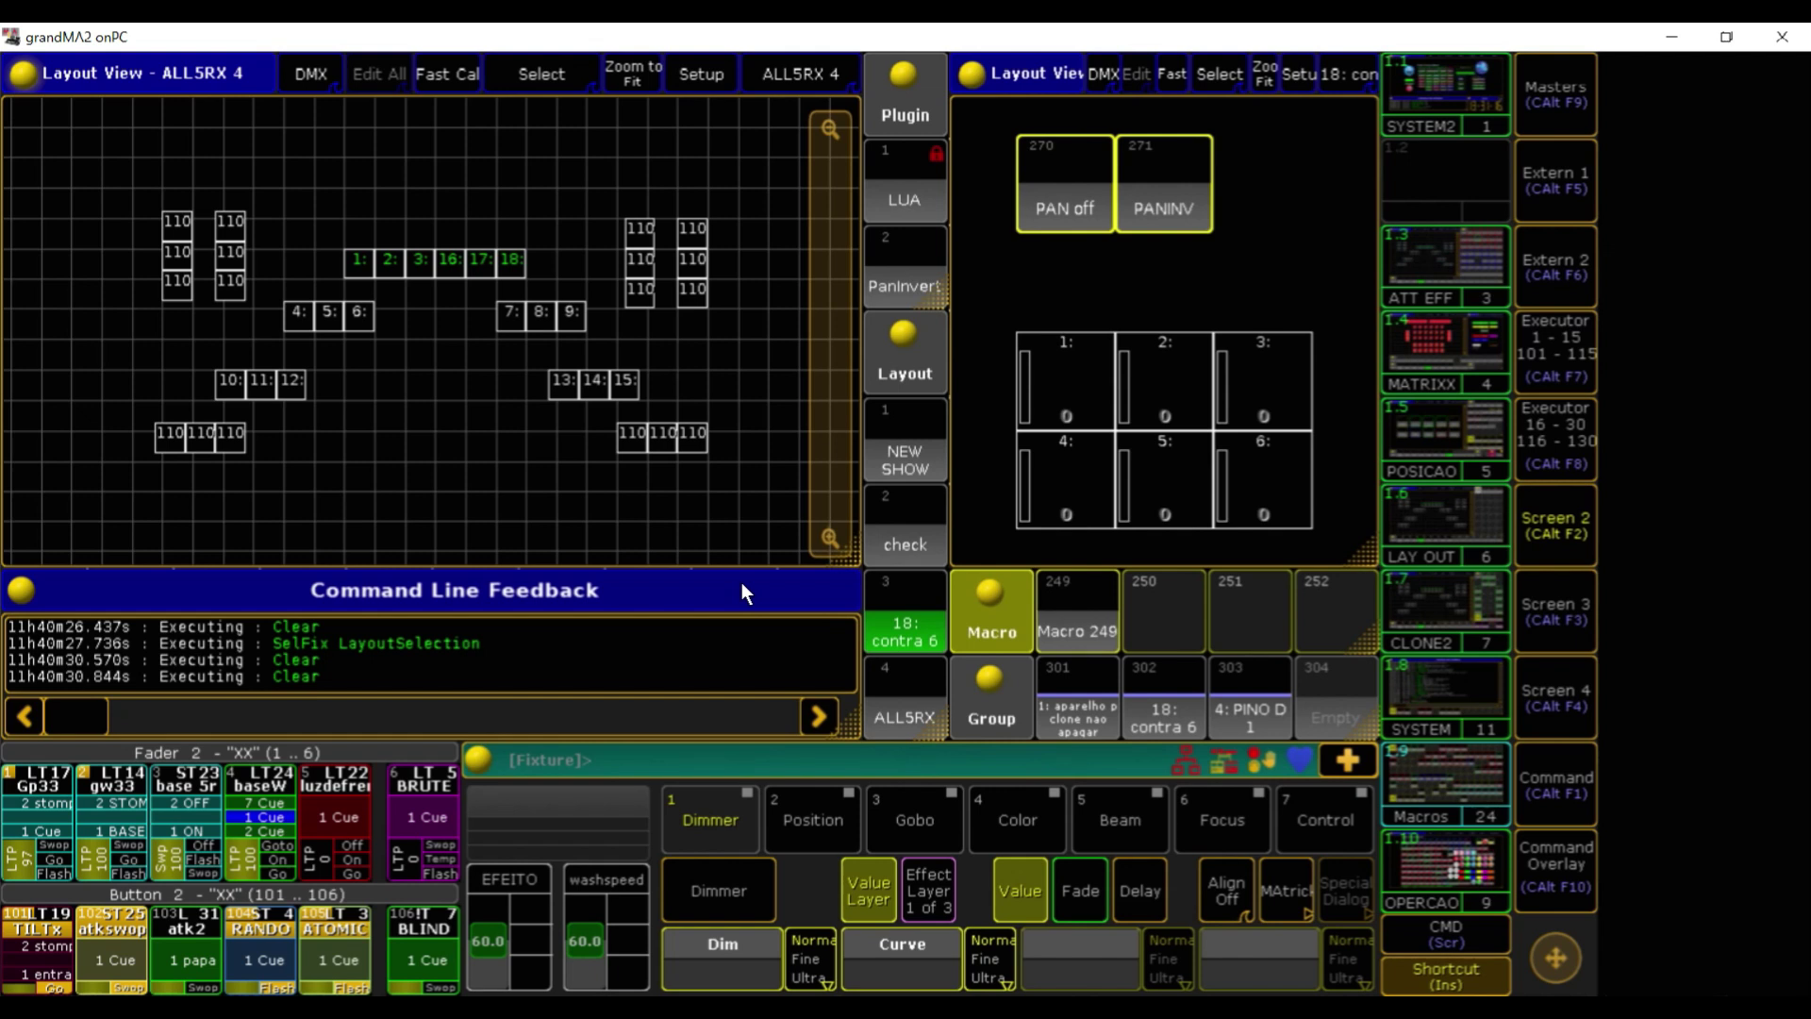
Run Macro 249, prepare cloning fixture 1 to fixture 2 and cancel the cloning
{"action": "left_click", "coordinate": [1116, 626]}
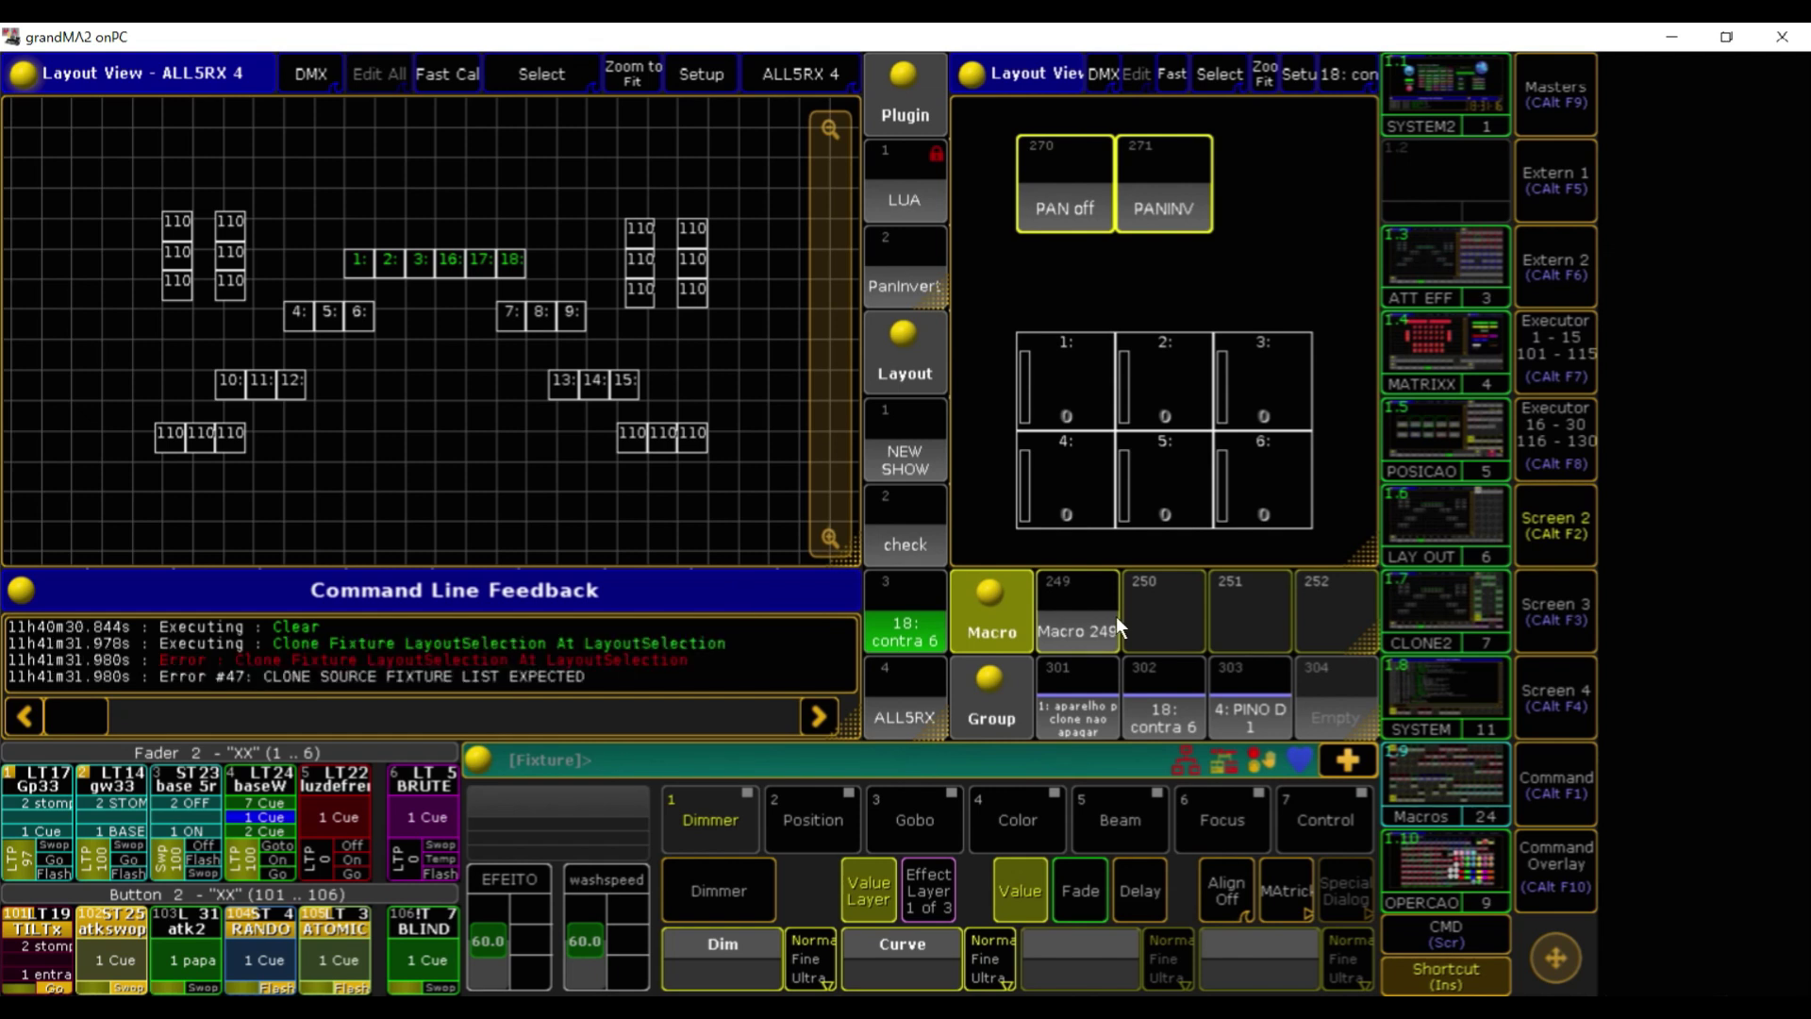
{"action": "type", "text": "Clone Fixture 1 At"}
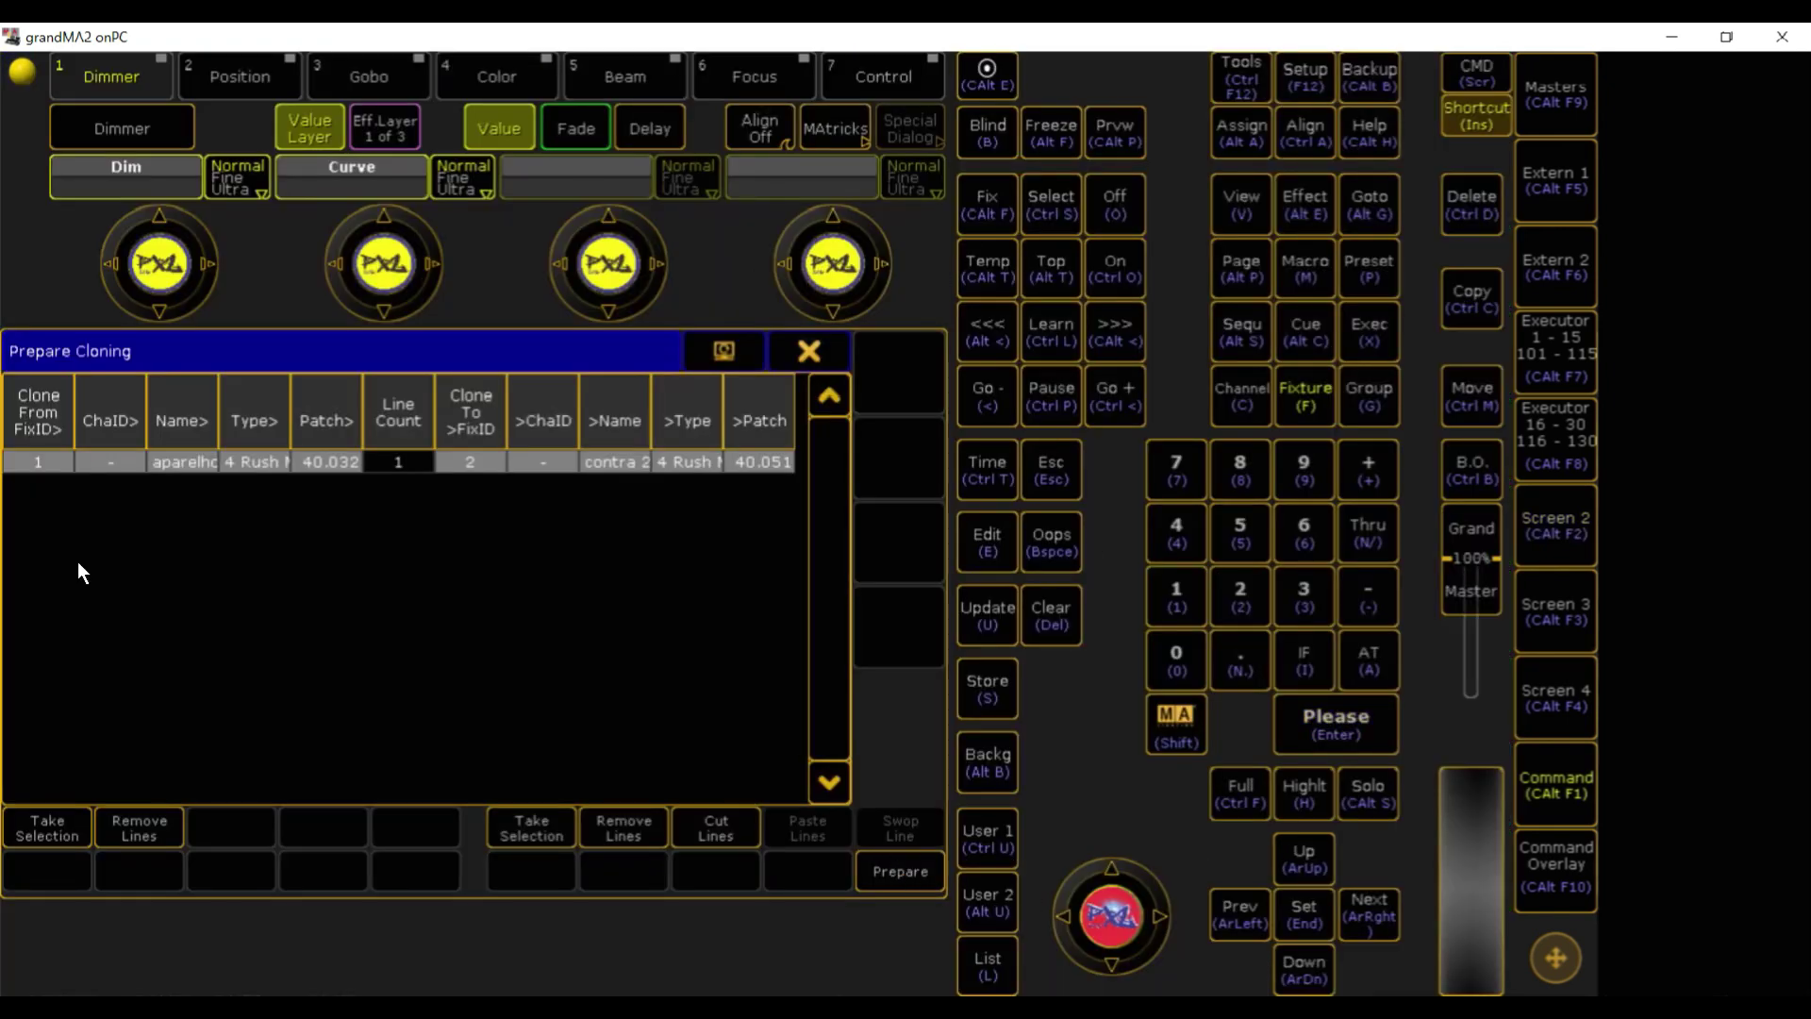
{"action": "left_click", "coordinate": [864, 869]}
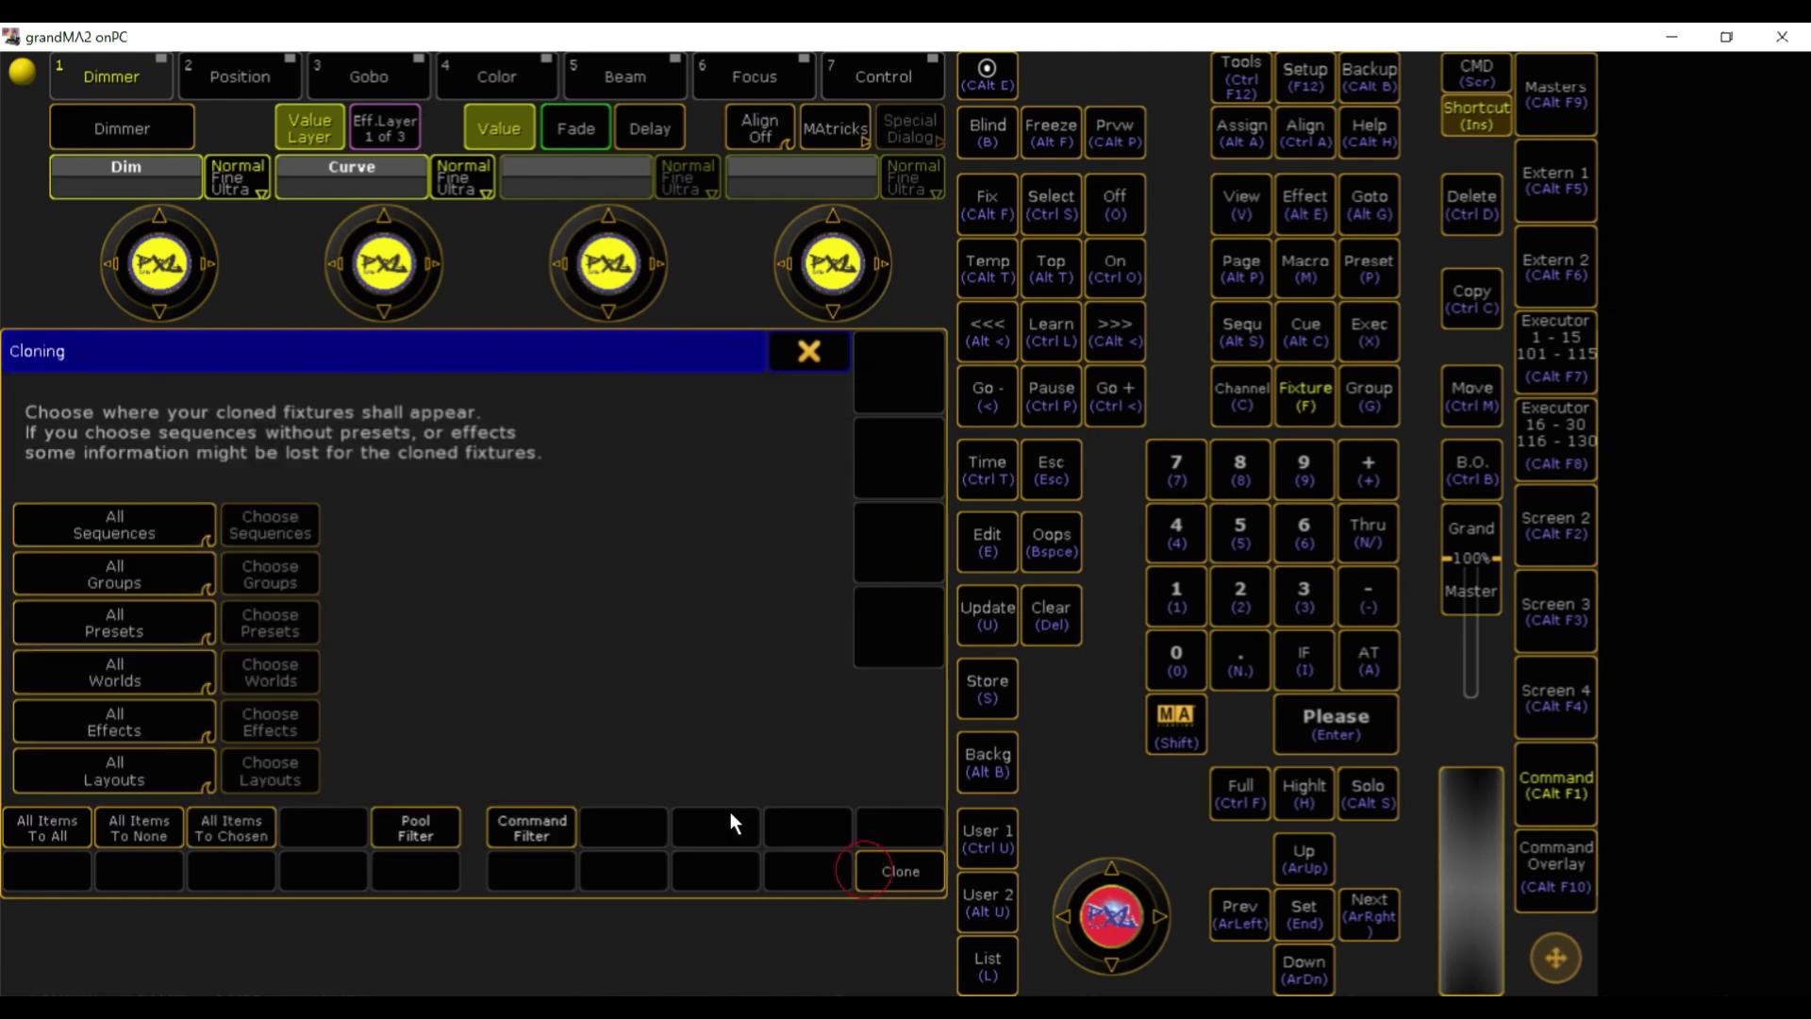
{"action": "left_click", "coordinate": [811, 350]}
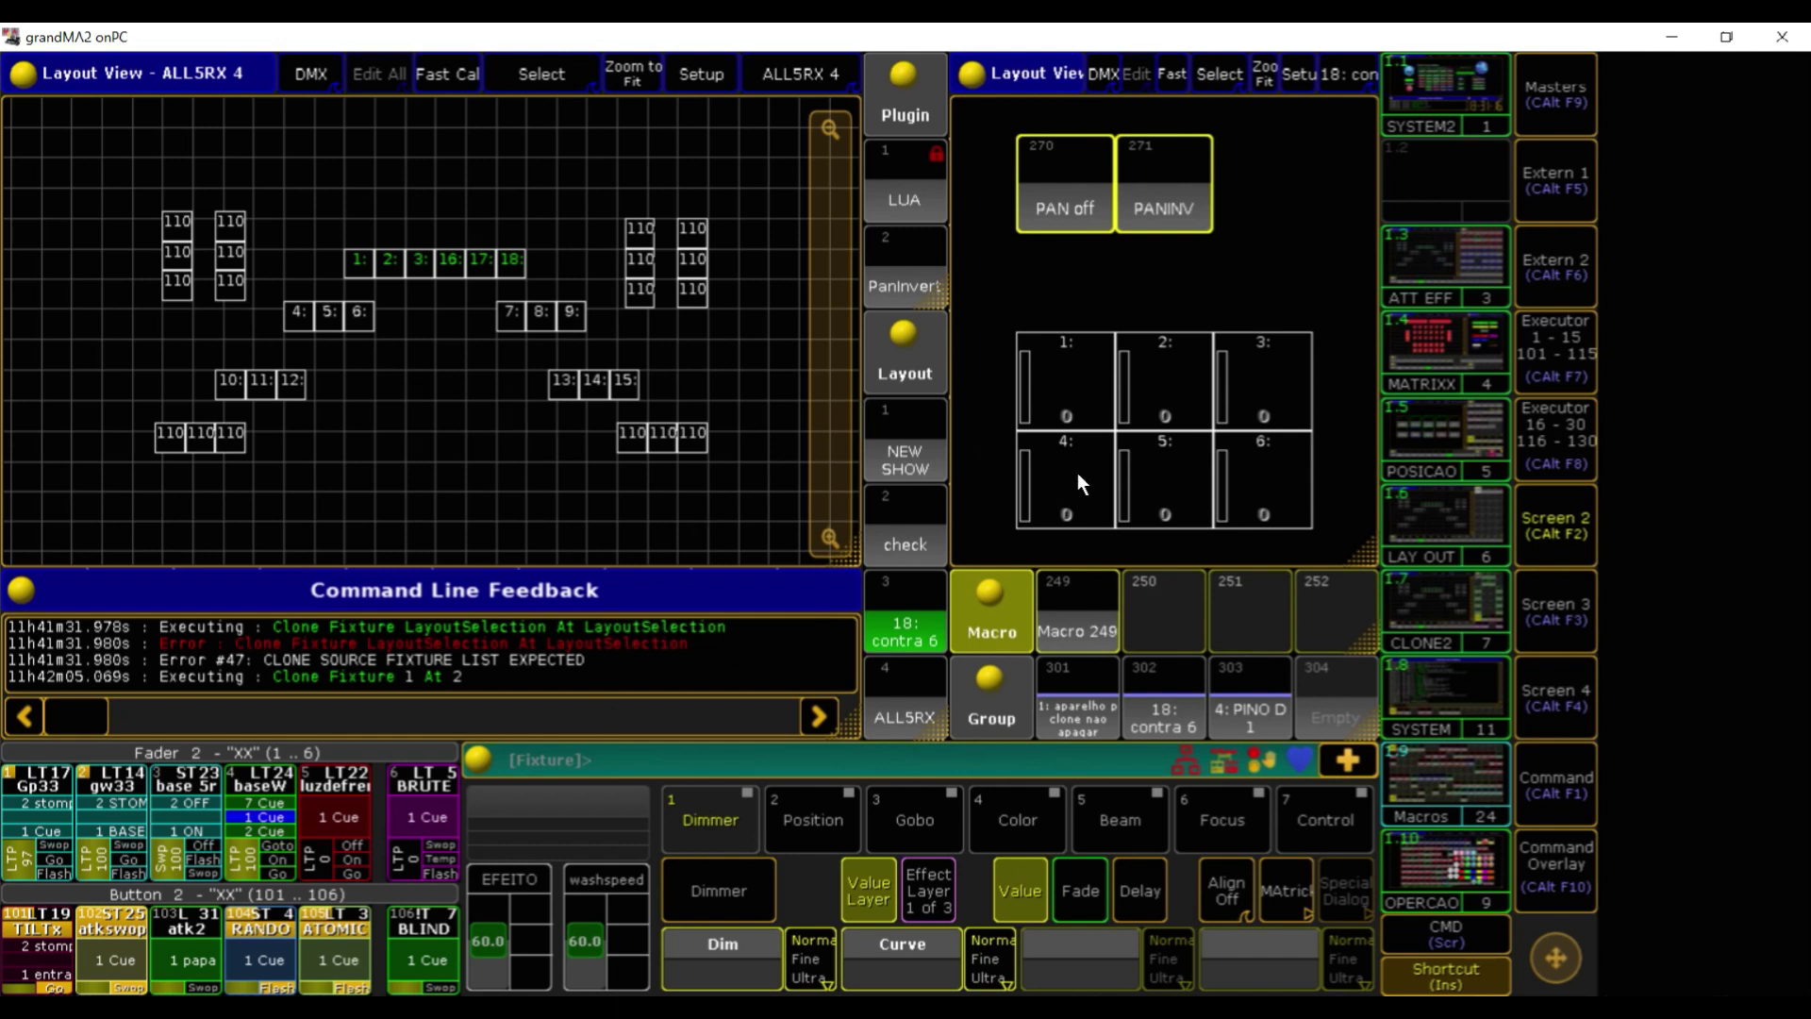
Create Macro 250 with a single Fixture command line, close its editor and delete the macro
{"action": "left_click", "coordinate": [1159, 606]}
{"action": "left_click", "coordinate": [493, 113]}
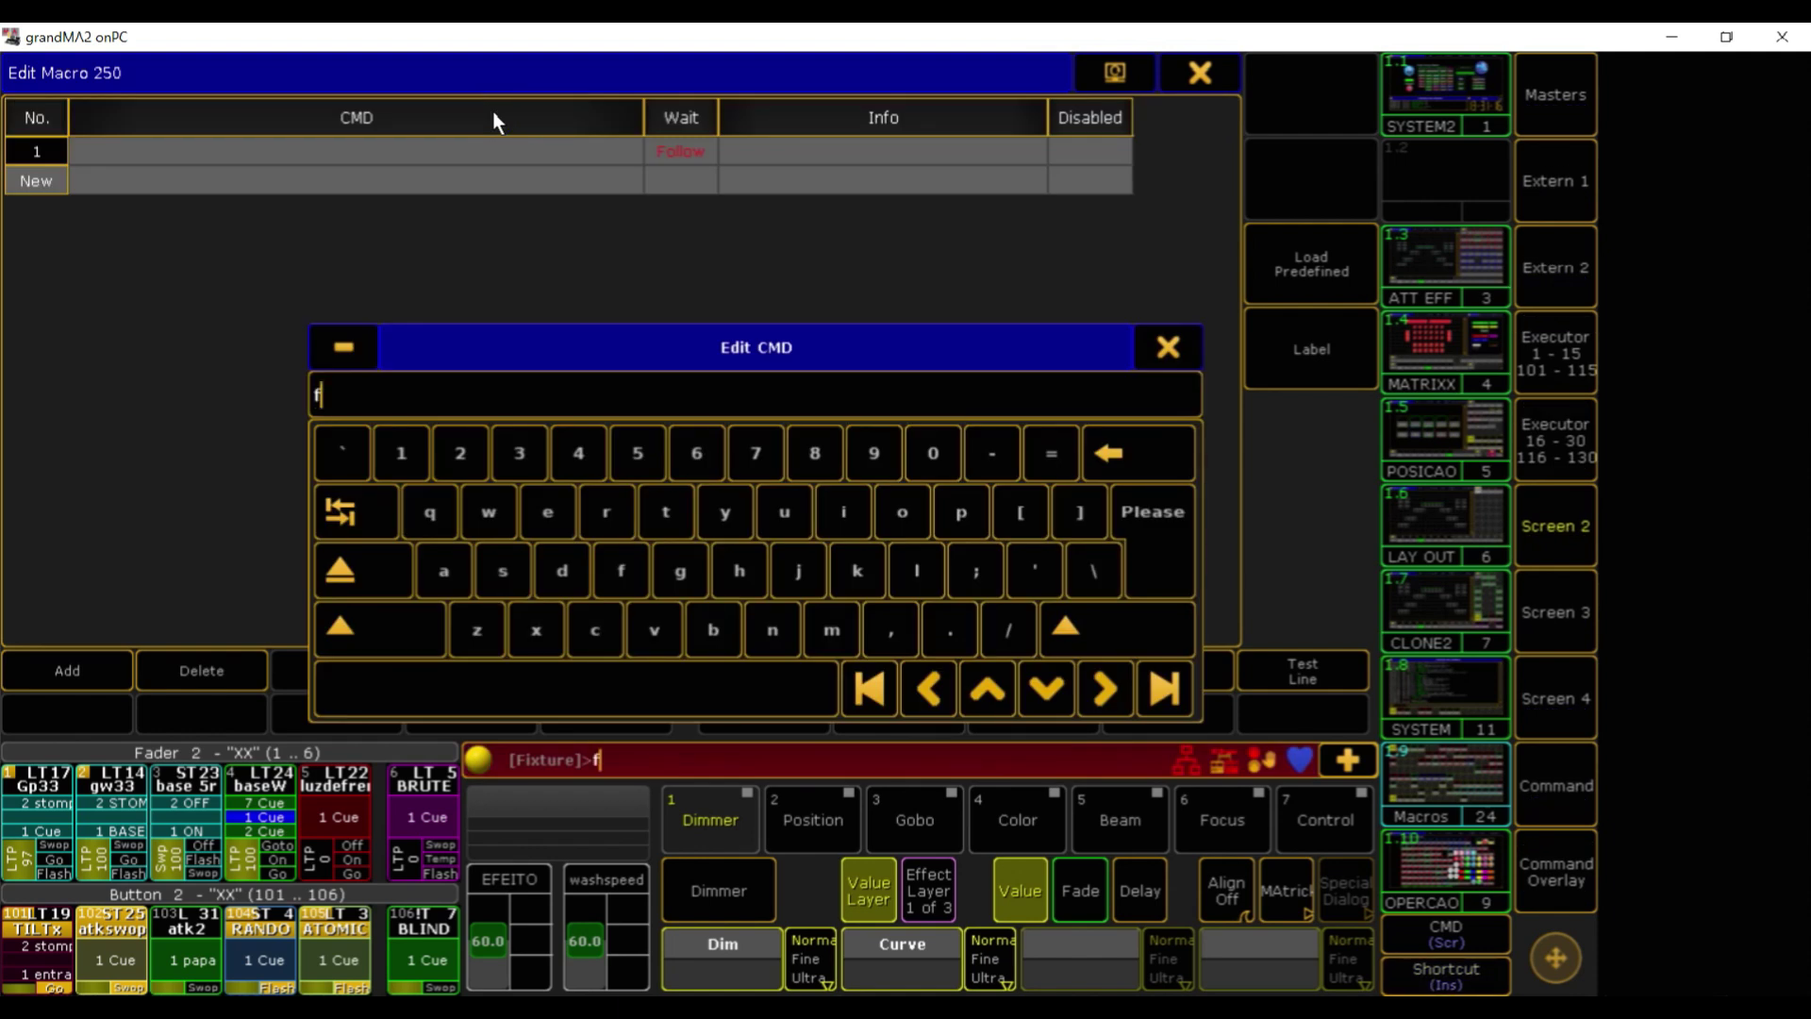
{"action": "key", "text": "Return"}
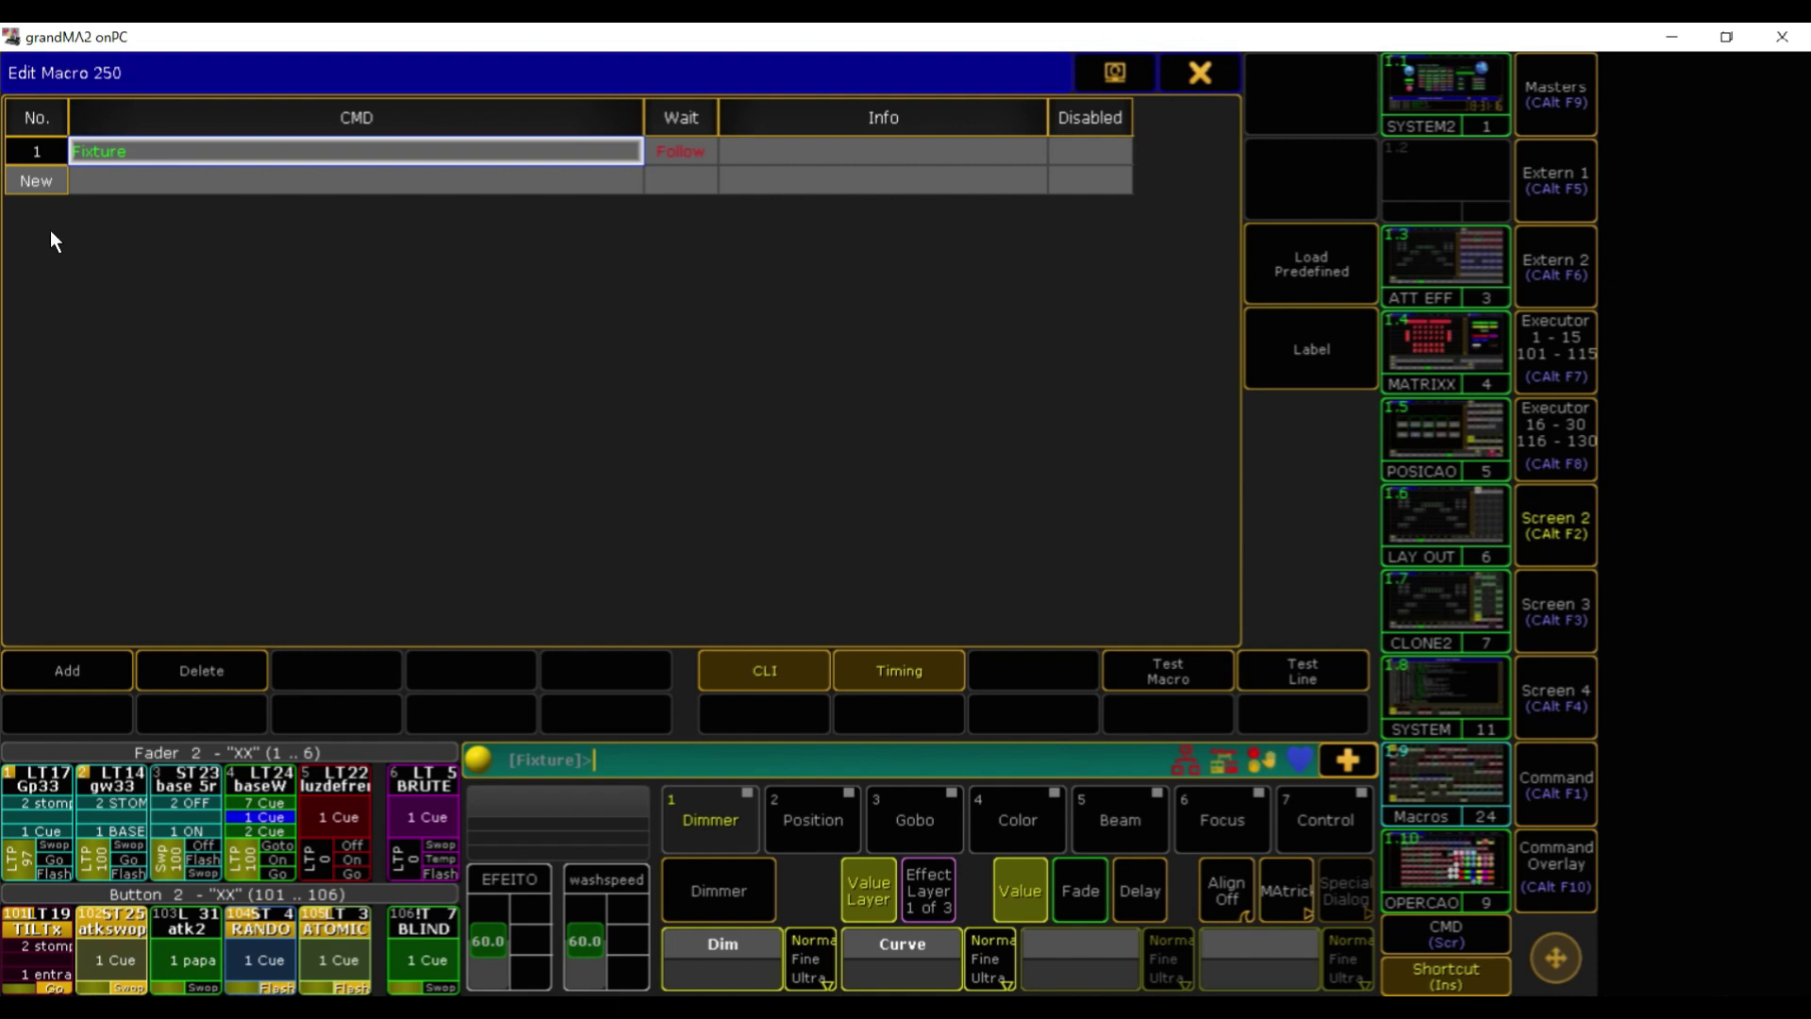
{"action": "left_click", "coordinate": [1200, 73]}
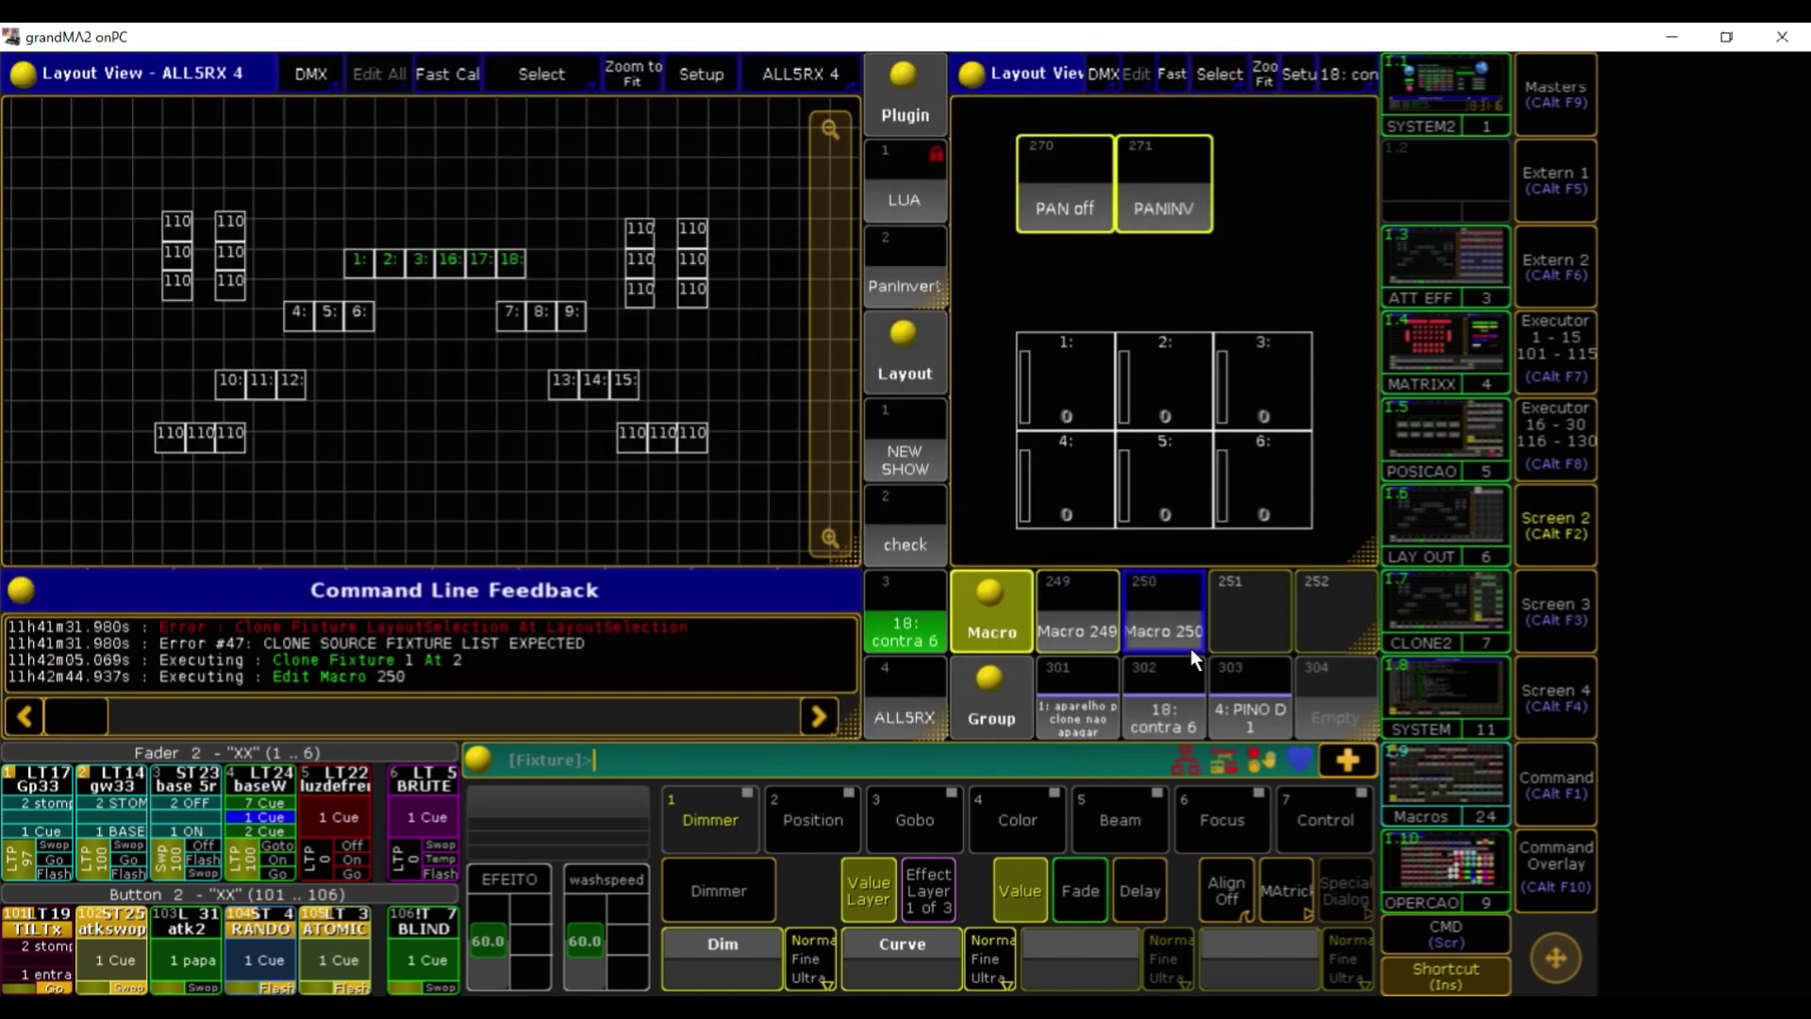
{"action": "key", "text": "Delete"}
{"action": "left_click", "coordinate": [1152, 619]}
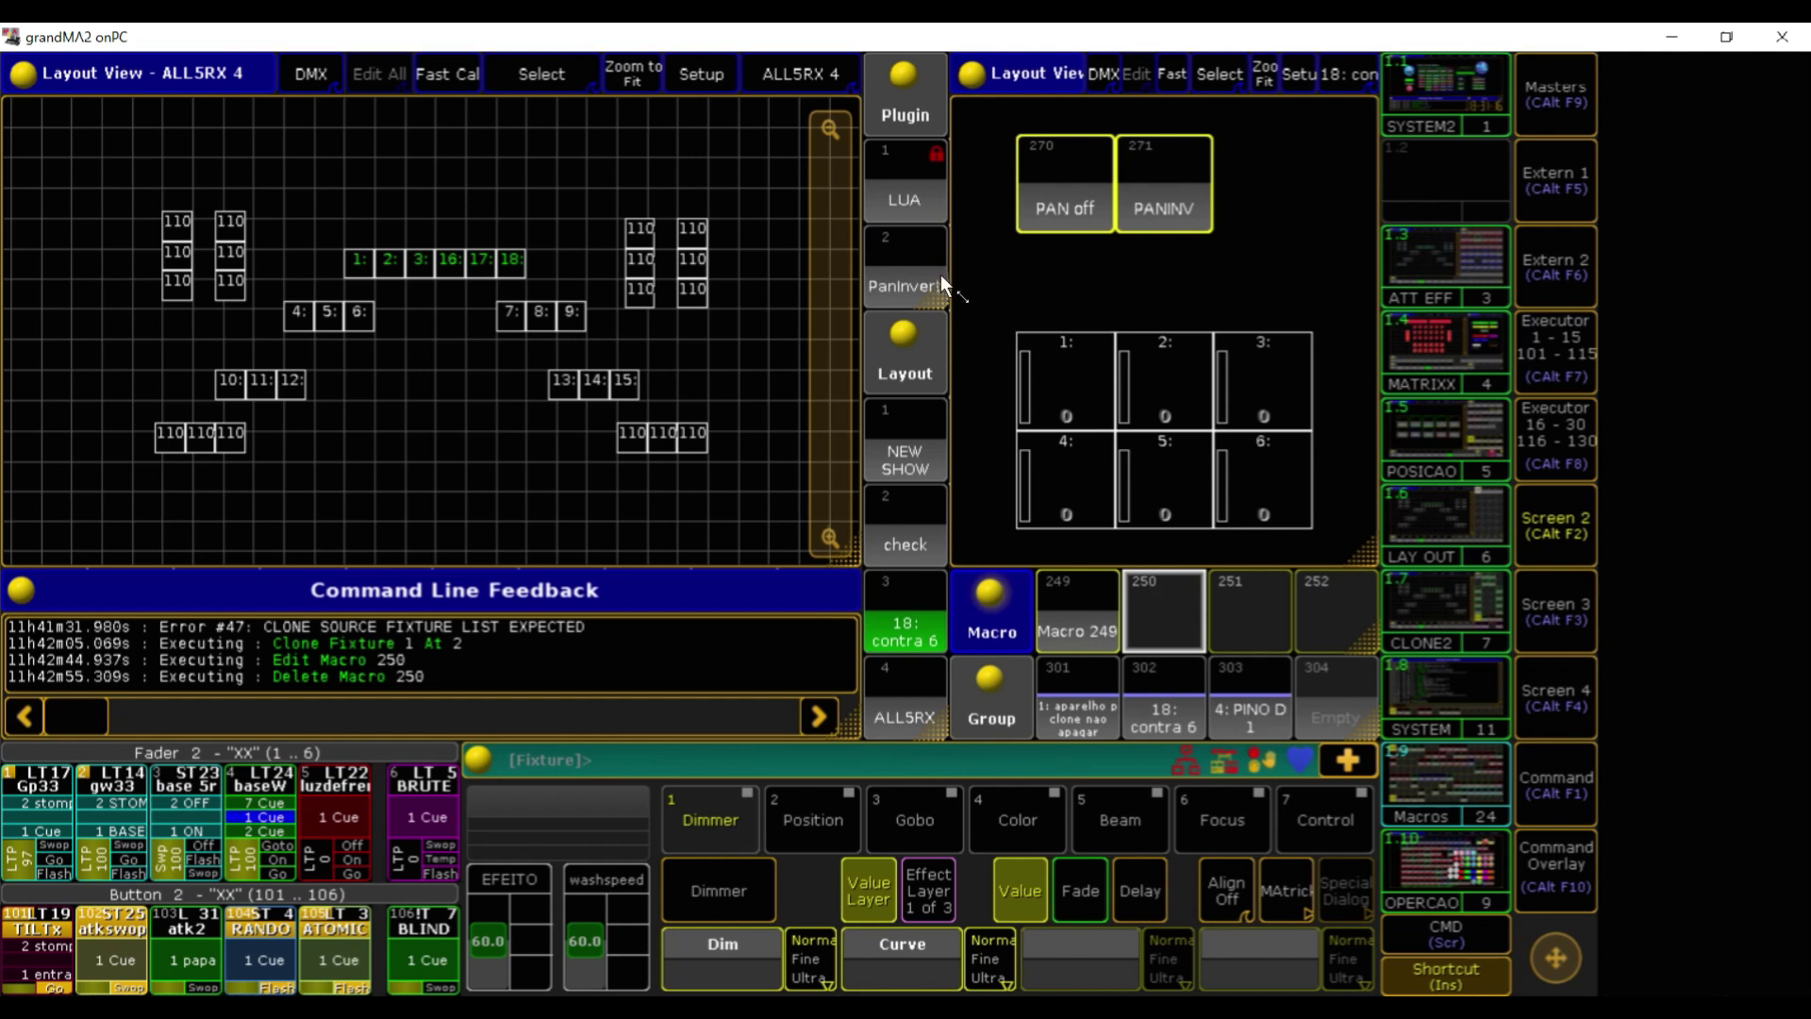
Examine the PanInvert plugin's Lua code, from the header and function definitions to the fixture-storing loop, and close the editor
{"action": "left_click", "coordinate": [917, 269]}
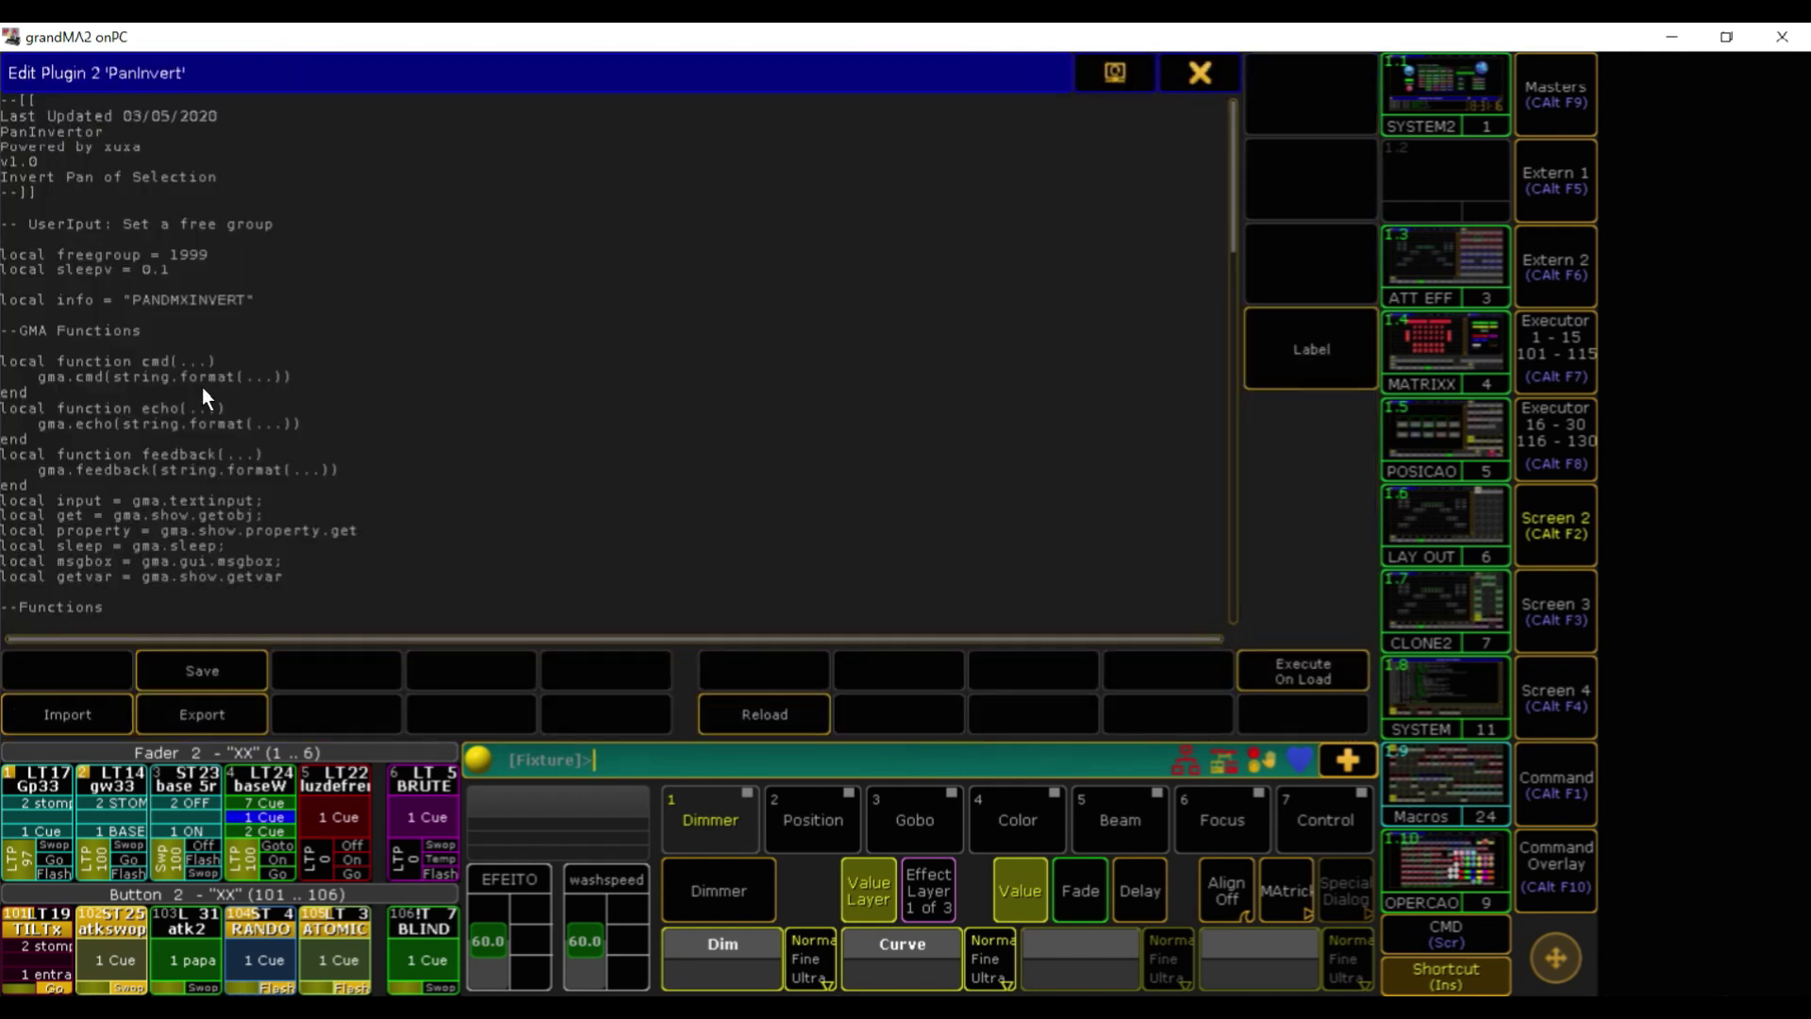
{"action": "scroll", "coordinate": [202, 387], "scroll_direction": "down", "scroll_amount": 5}
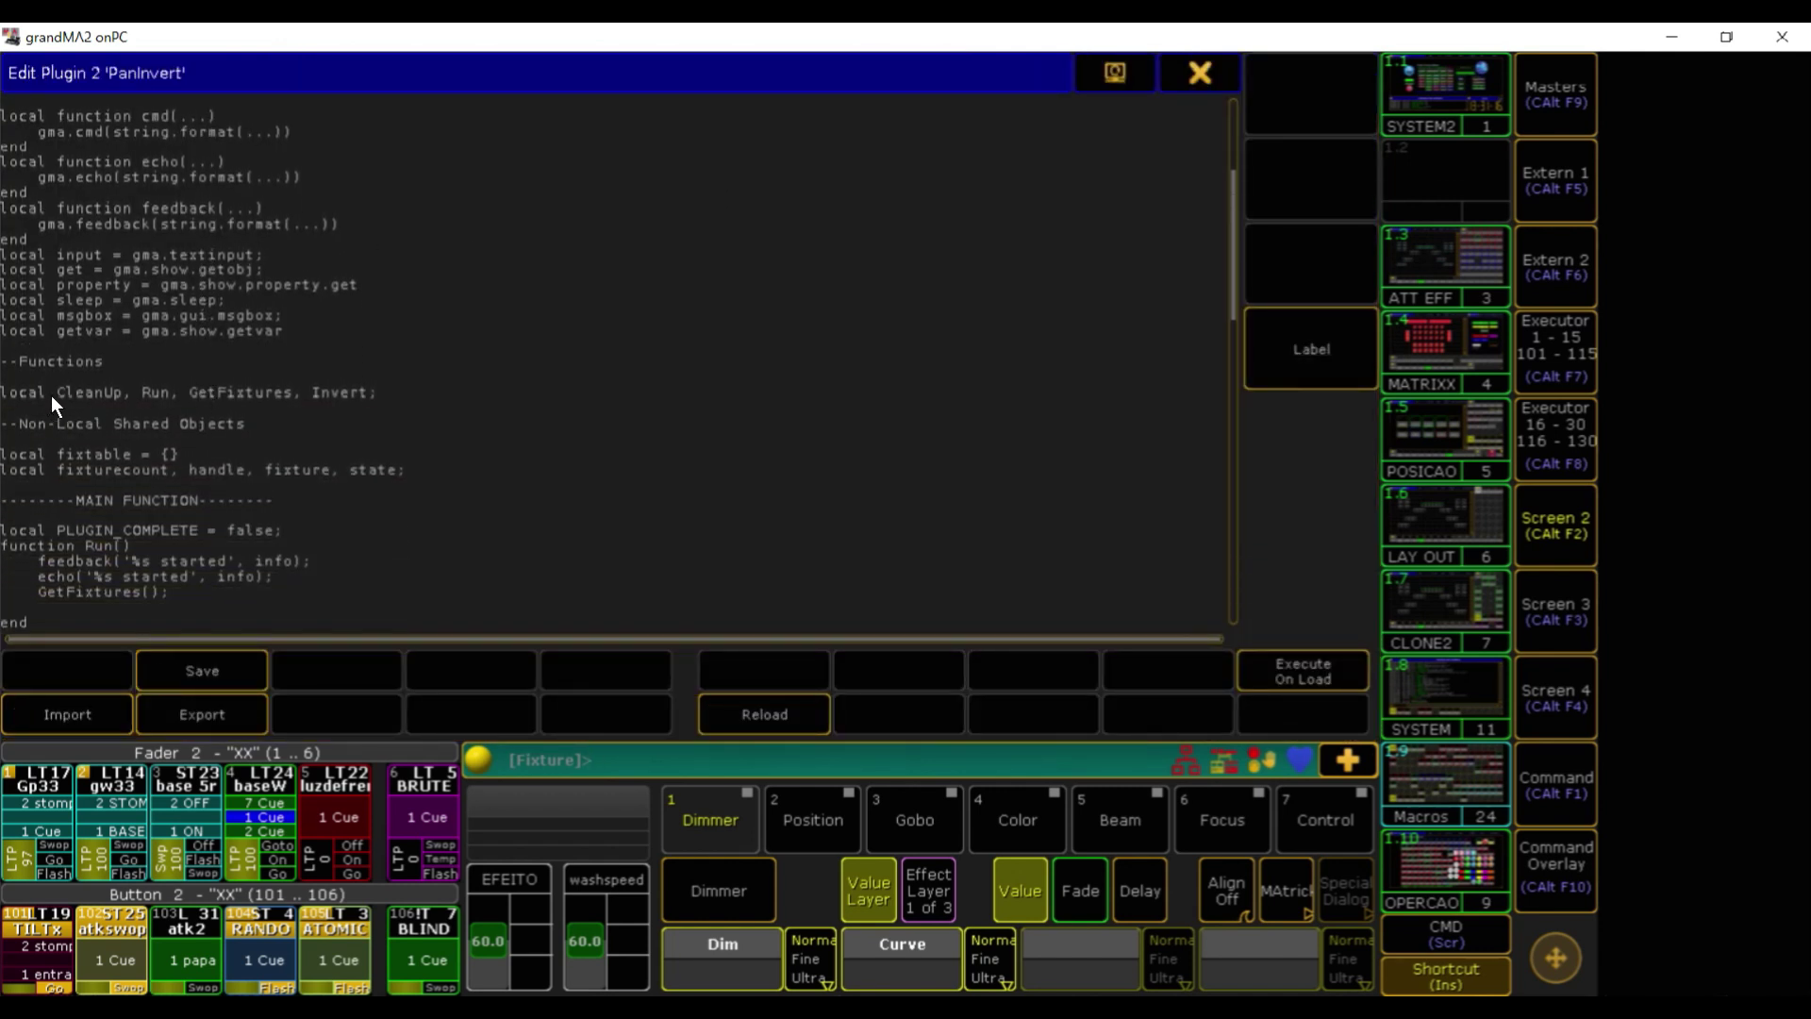
{"action": "scroll", "coordinate": [117, 530], "scroll_direction": "down", "scroll_amount": 1}
{"action": "scroll", "coordinate": [117, 524], "scroll_direction": "down", "scroll_amount": 1}
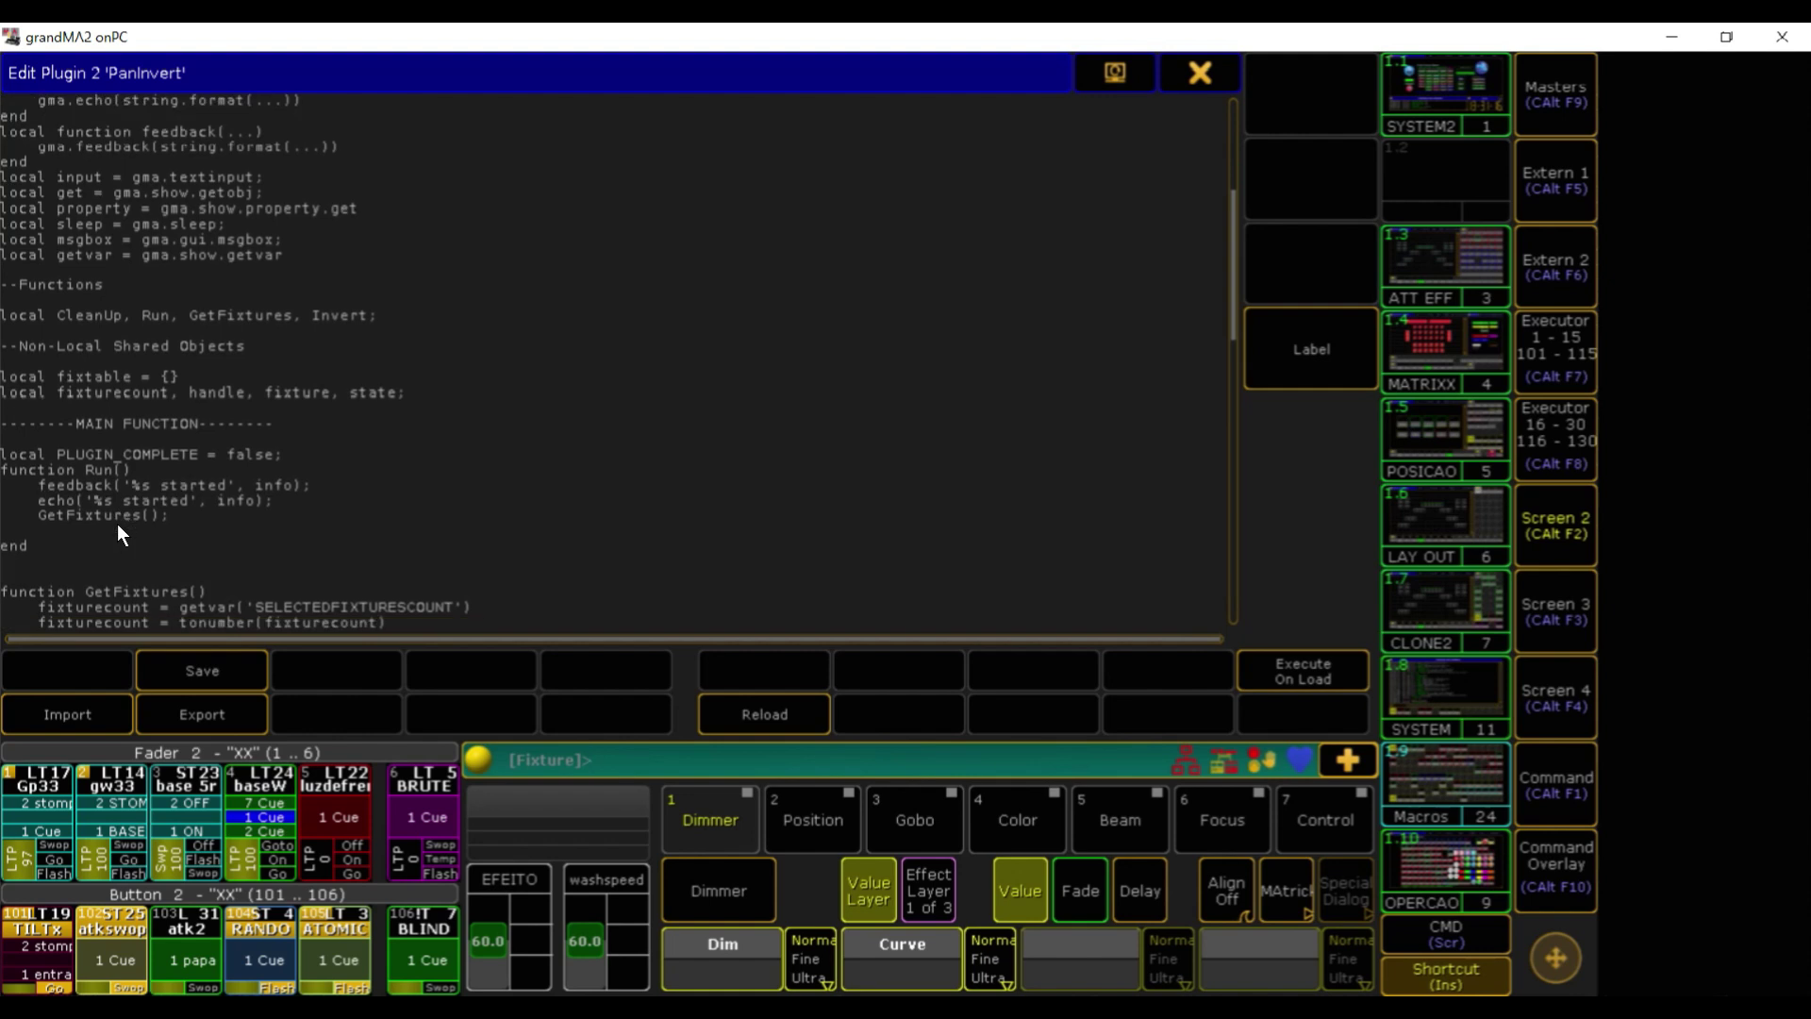
{"action": "scroll", "coordinate": [143, 388], "scroll_direction": "up", "scroll_amount": 5}
{"action": "scroll", "coordinate": [144, 387], "scroll_direction": "up", "scroll_amount": 1}
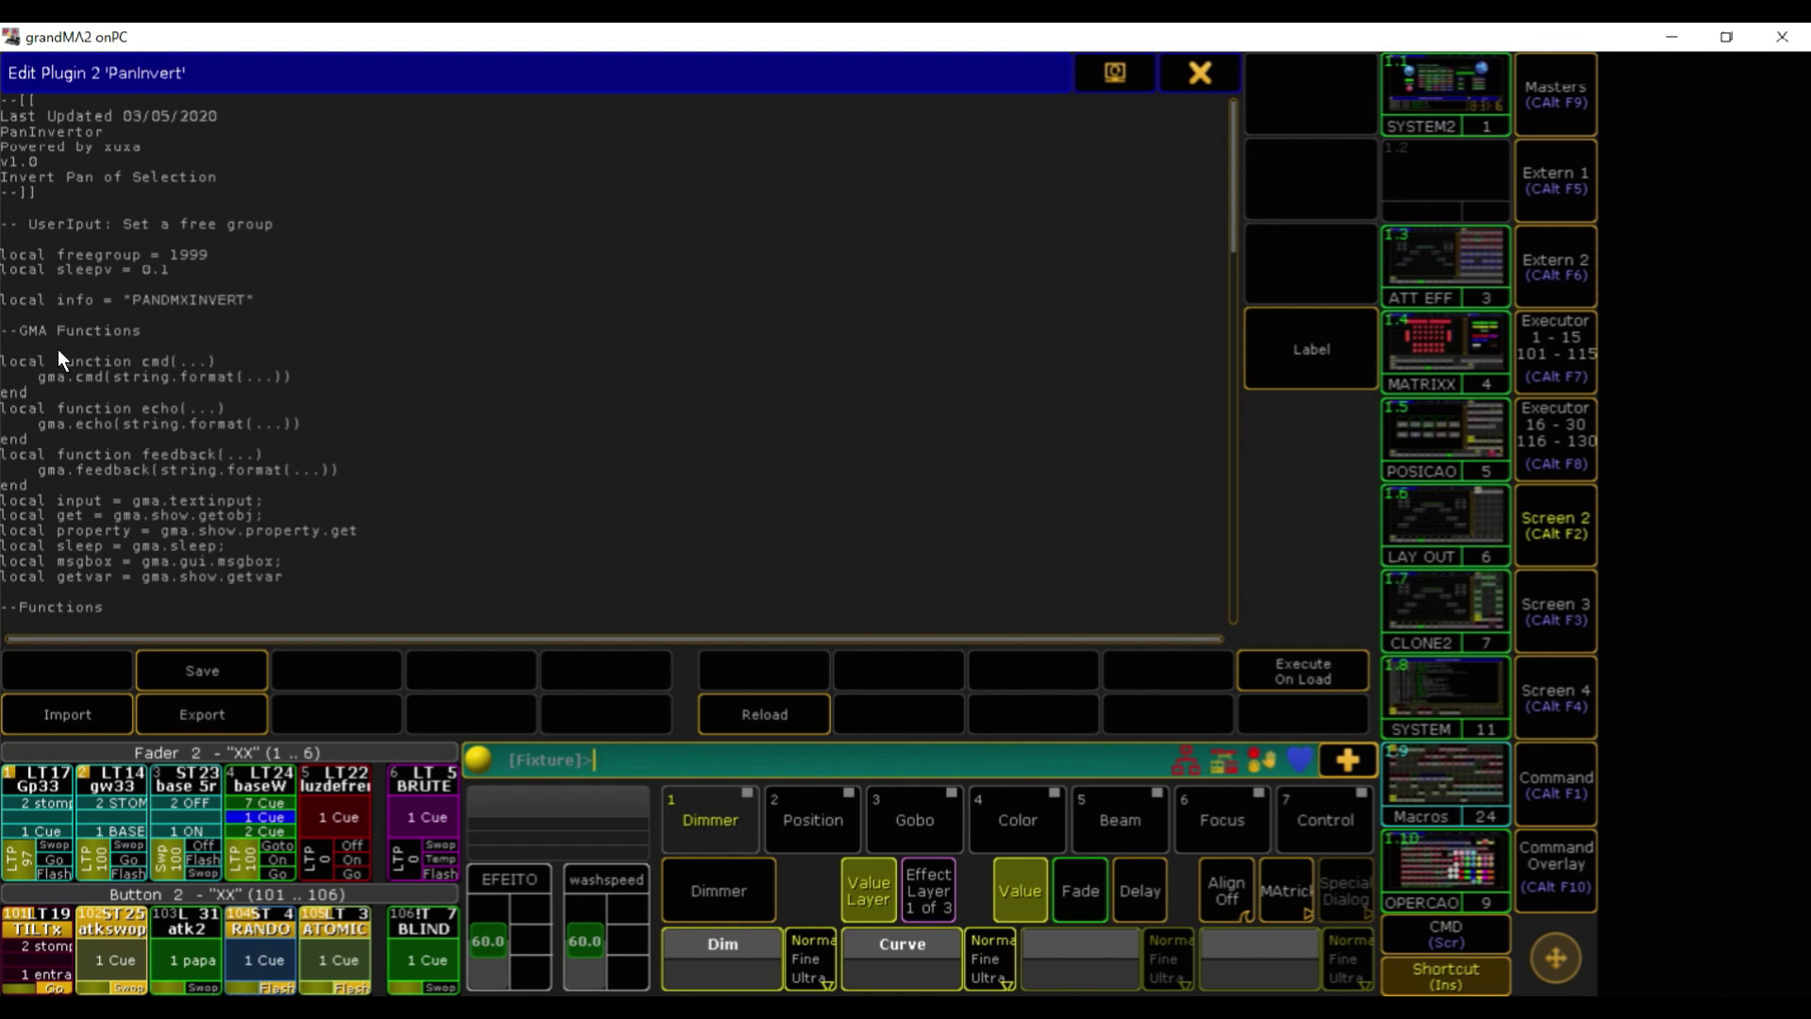
{"action": "scroll", "coordinate": [179, 538], "scroll_direction": "down", "scroll_amount": 15}
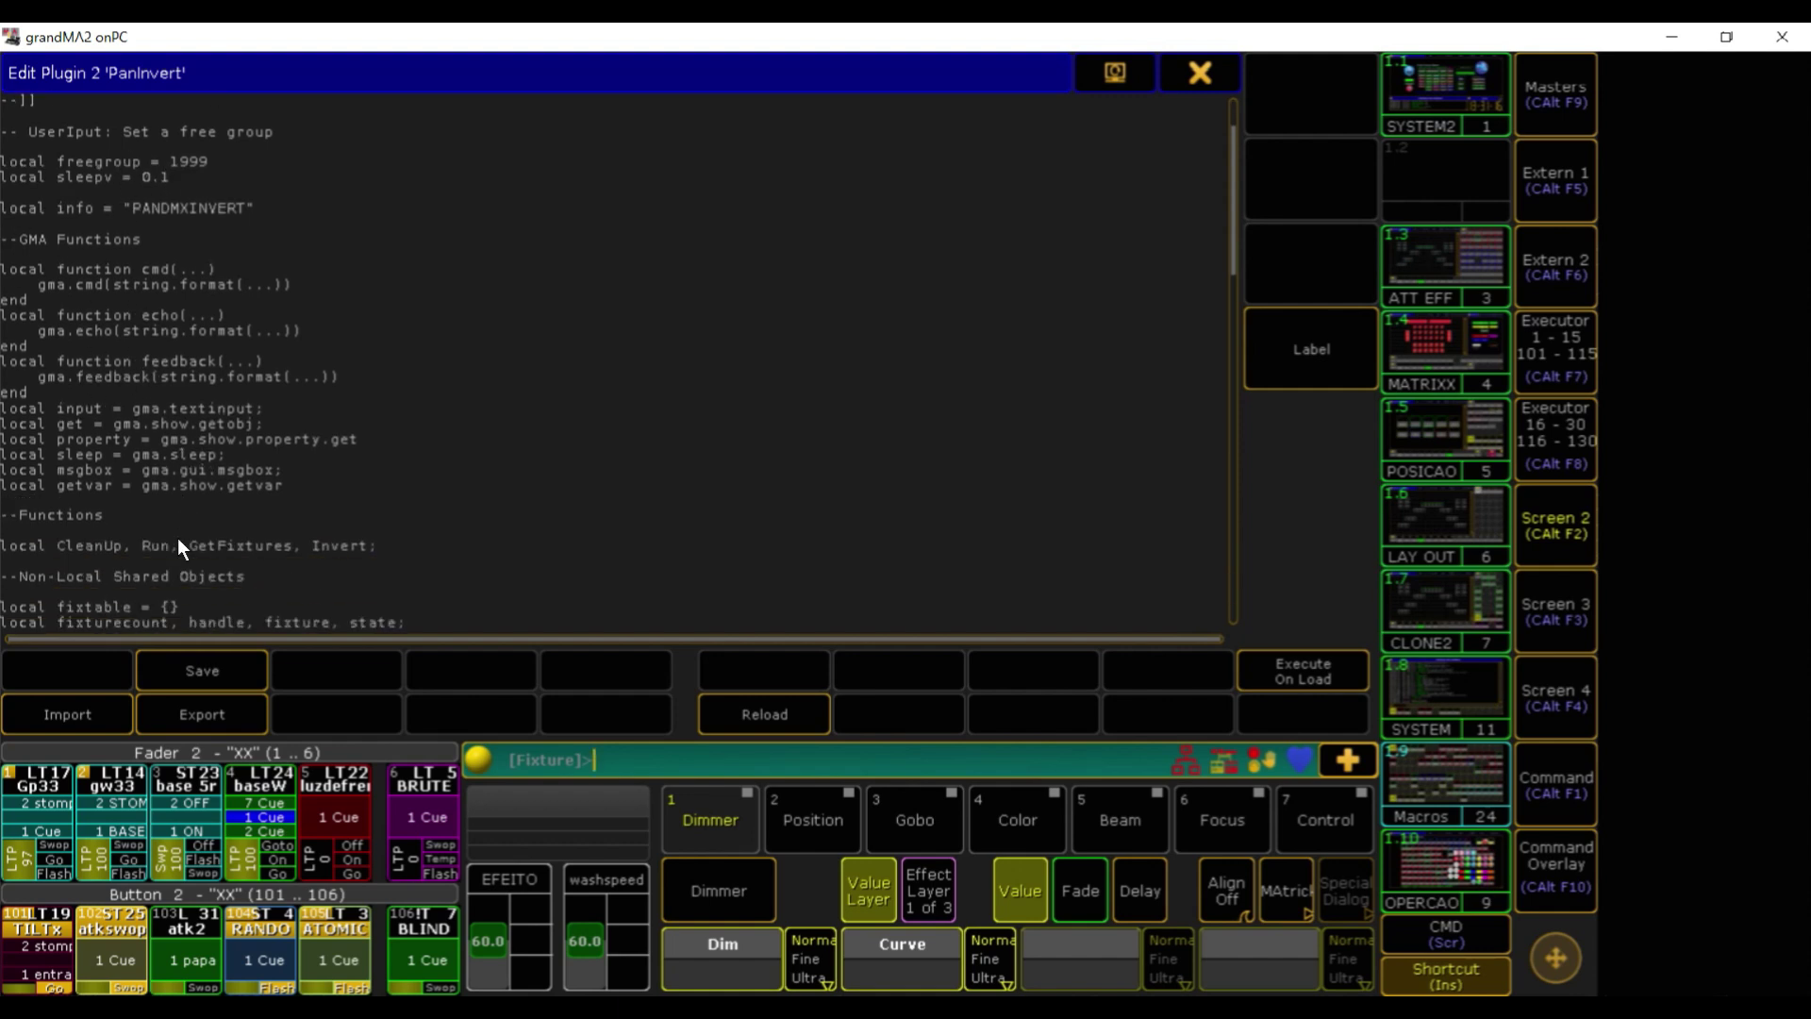
{"action": "scroll", "coordinate": [177, 538], "scroll_direction": "down", "scroll_amount": 4}
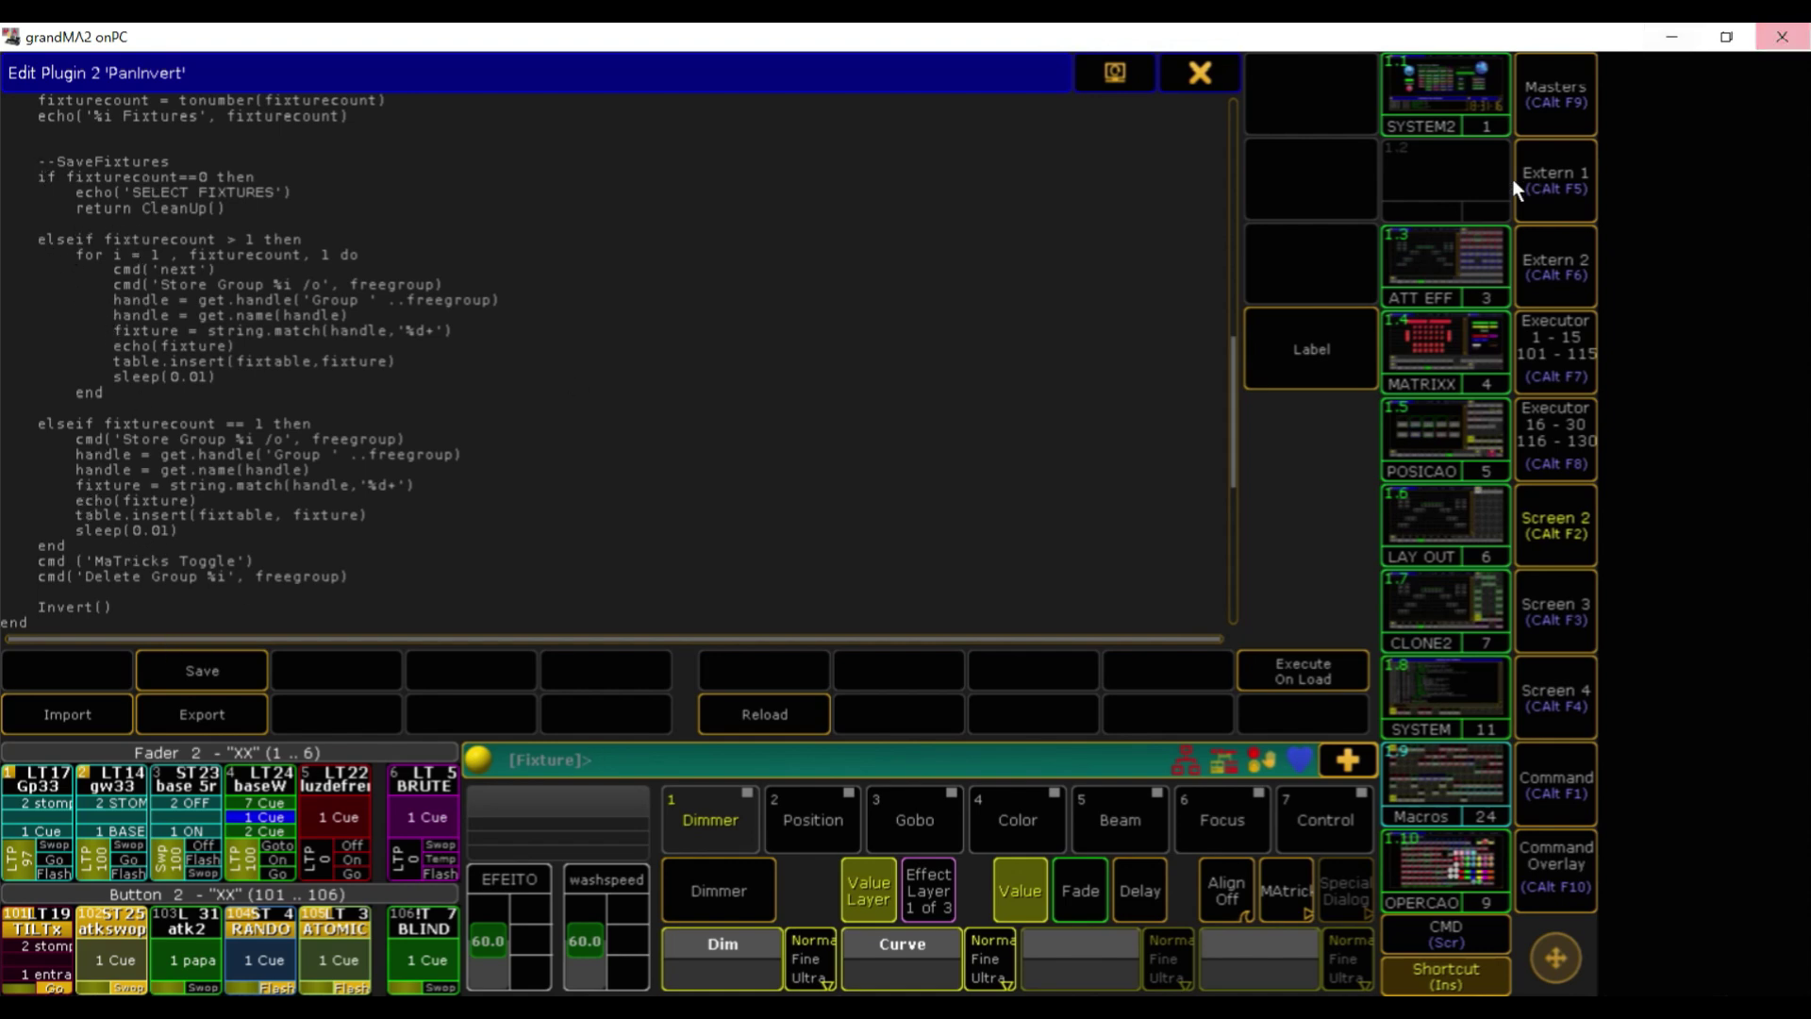
{"action": "left_click", "coordinate": [1200, 76]}
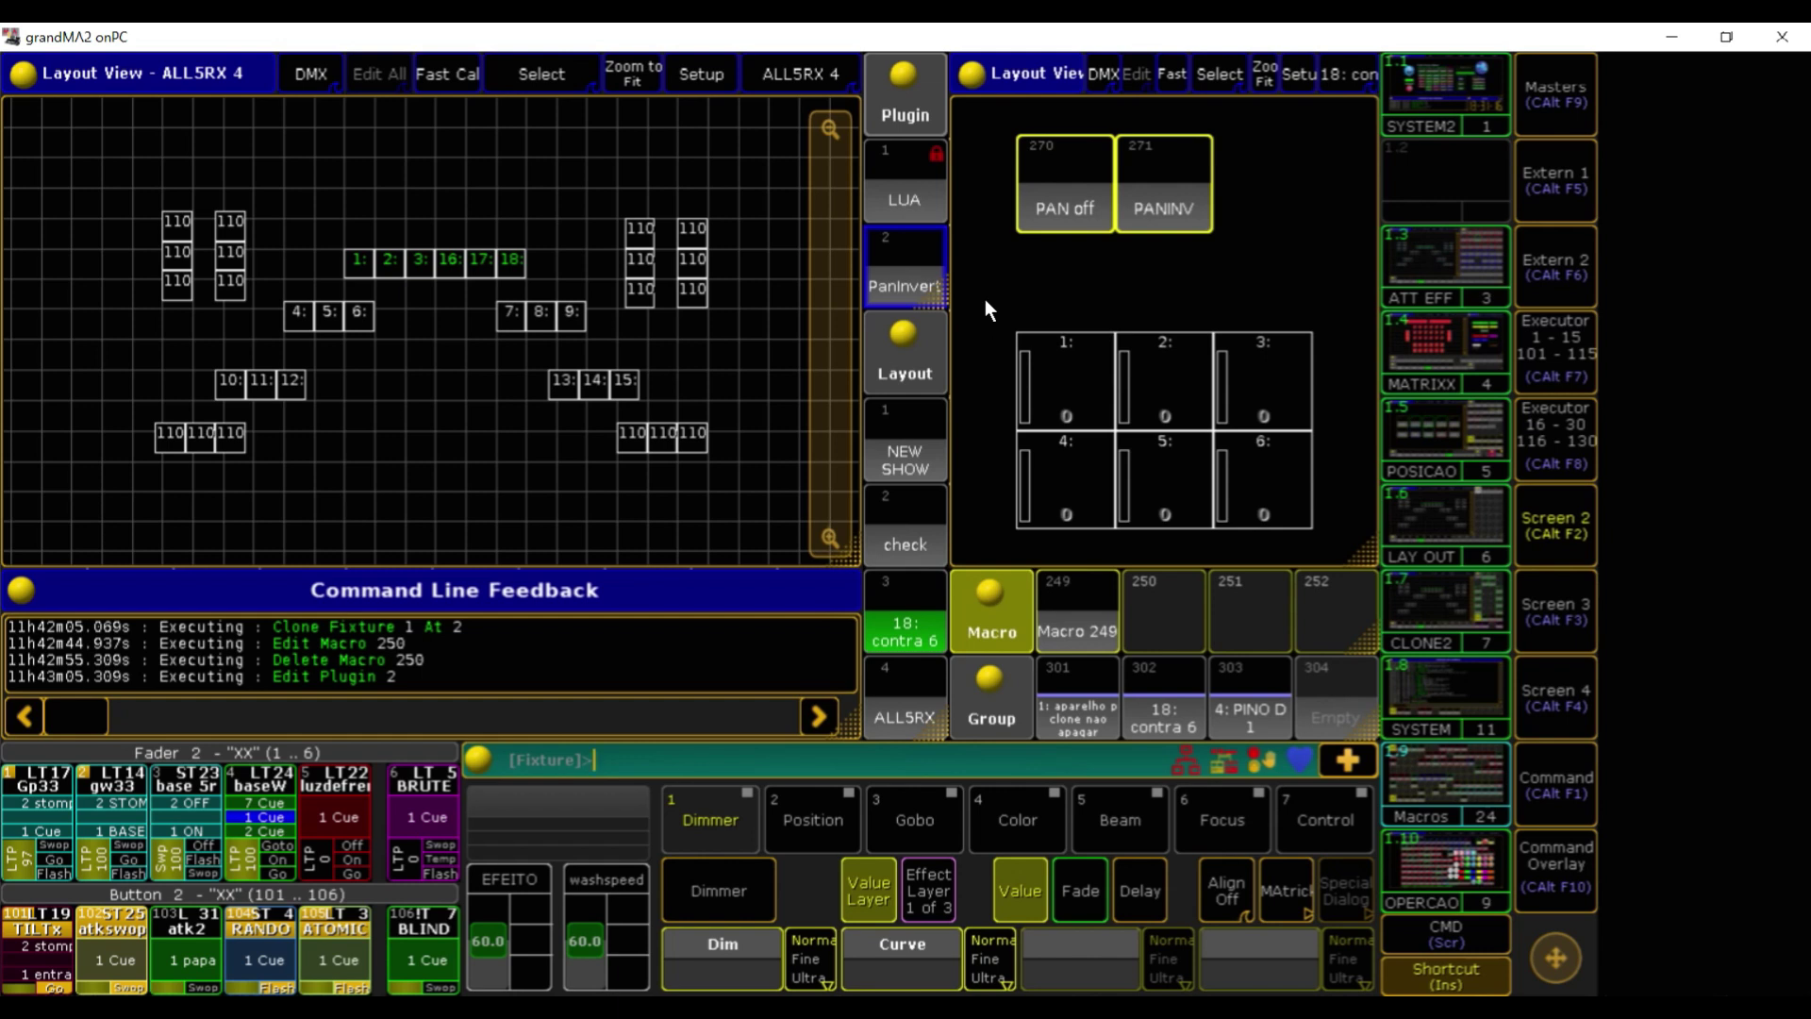
Activate layout 4 ALL5RX and return to layout 3, 18: contra 6, in the layout pool
{"action": "left_click", "coordinate": [911, 700]}
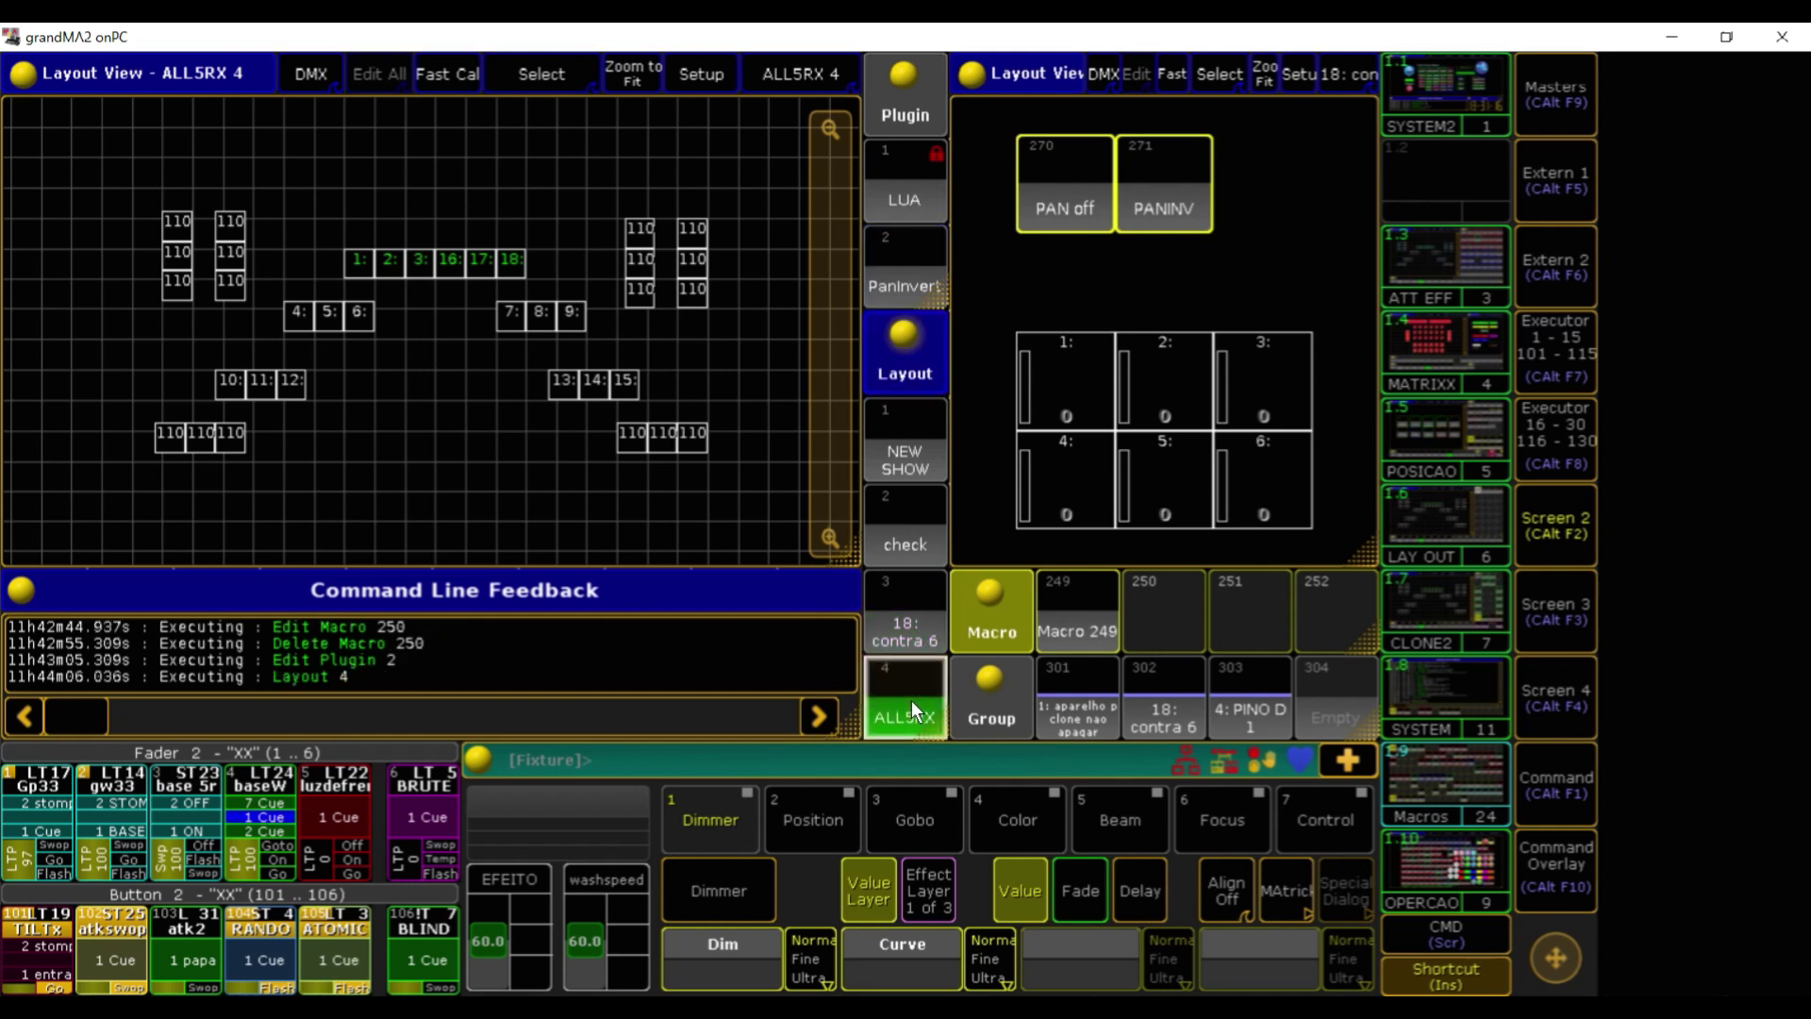
{"action": "left_click", "coordinate": [902, 624]}
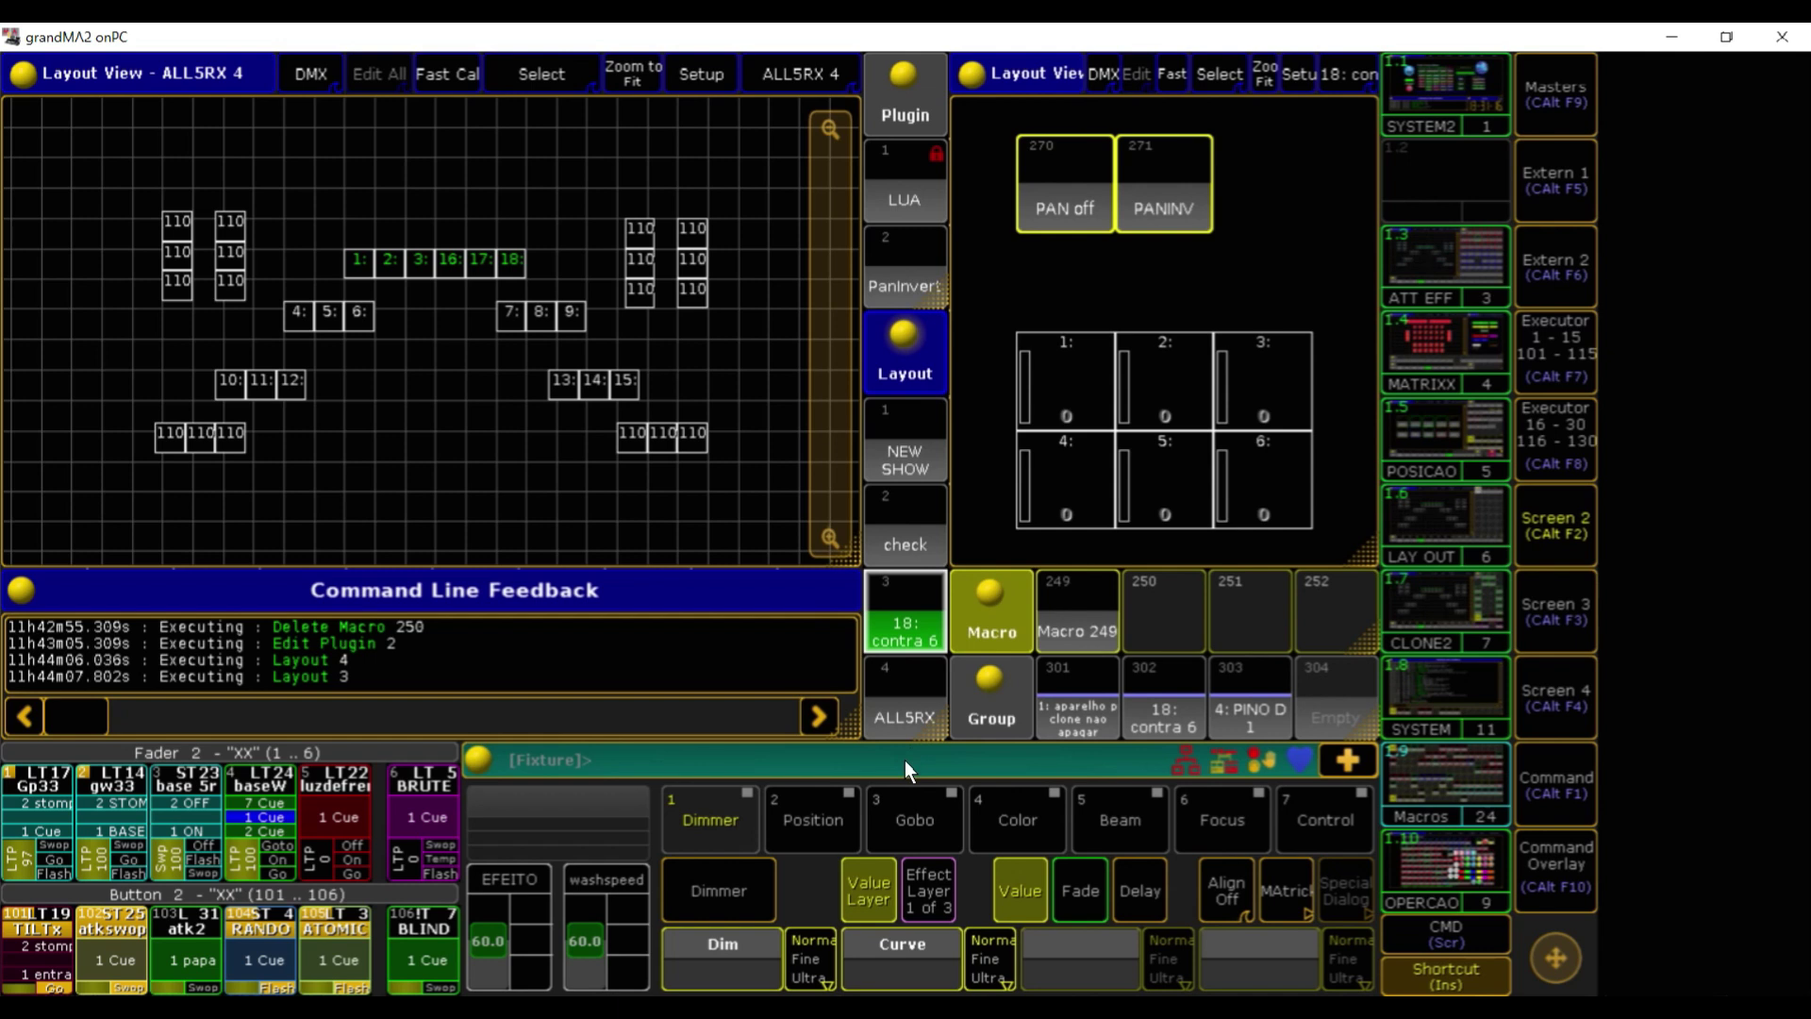
Set the large layout view to Link Selected and delete all fixtures from layout 3
{"action": "left_click", "coordinate": [798, 73]}
{"action": "left_click", "coordinate": [743, 130]}
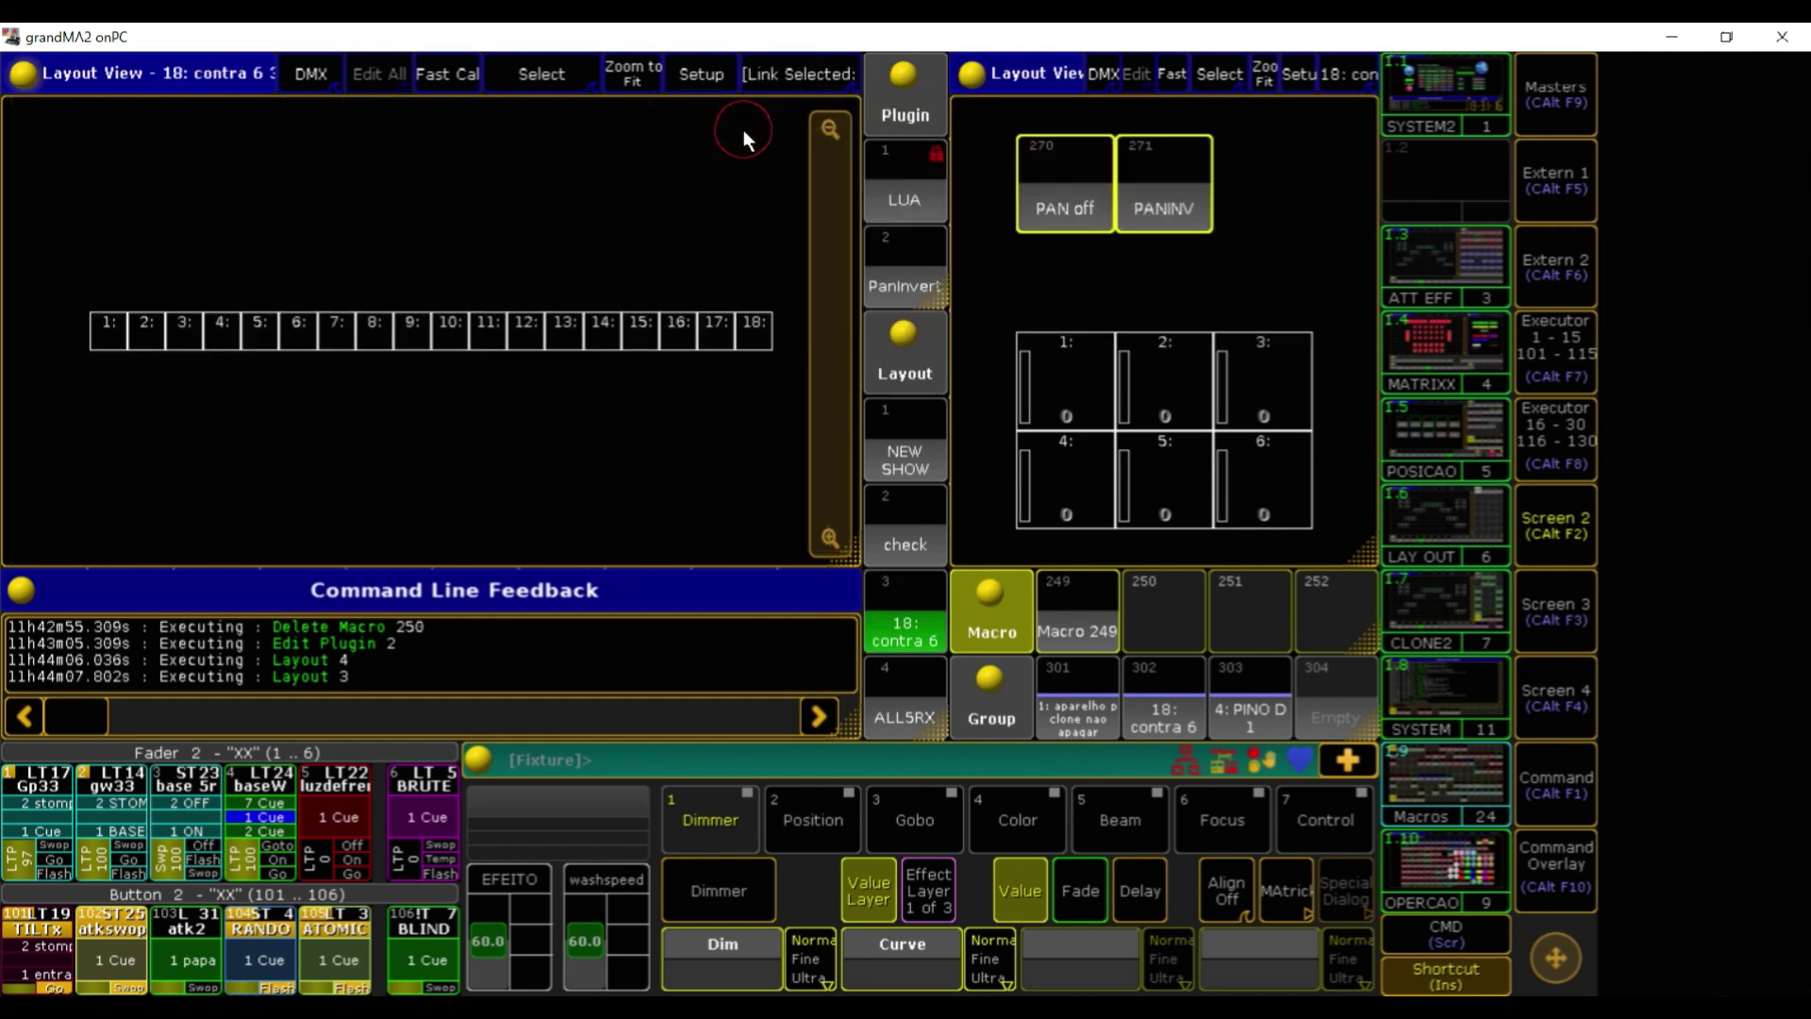
{"action": "key", "text": "Delete"}
{"action": "left_click_drag", "start_coordinate": [60, 267], "coordinate": [795, 391]}
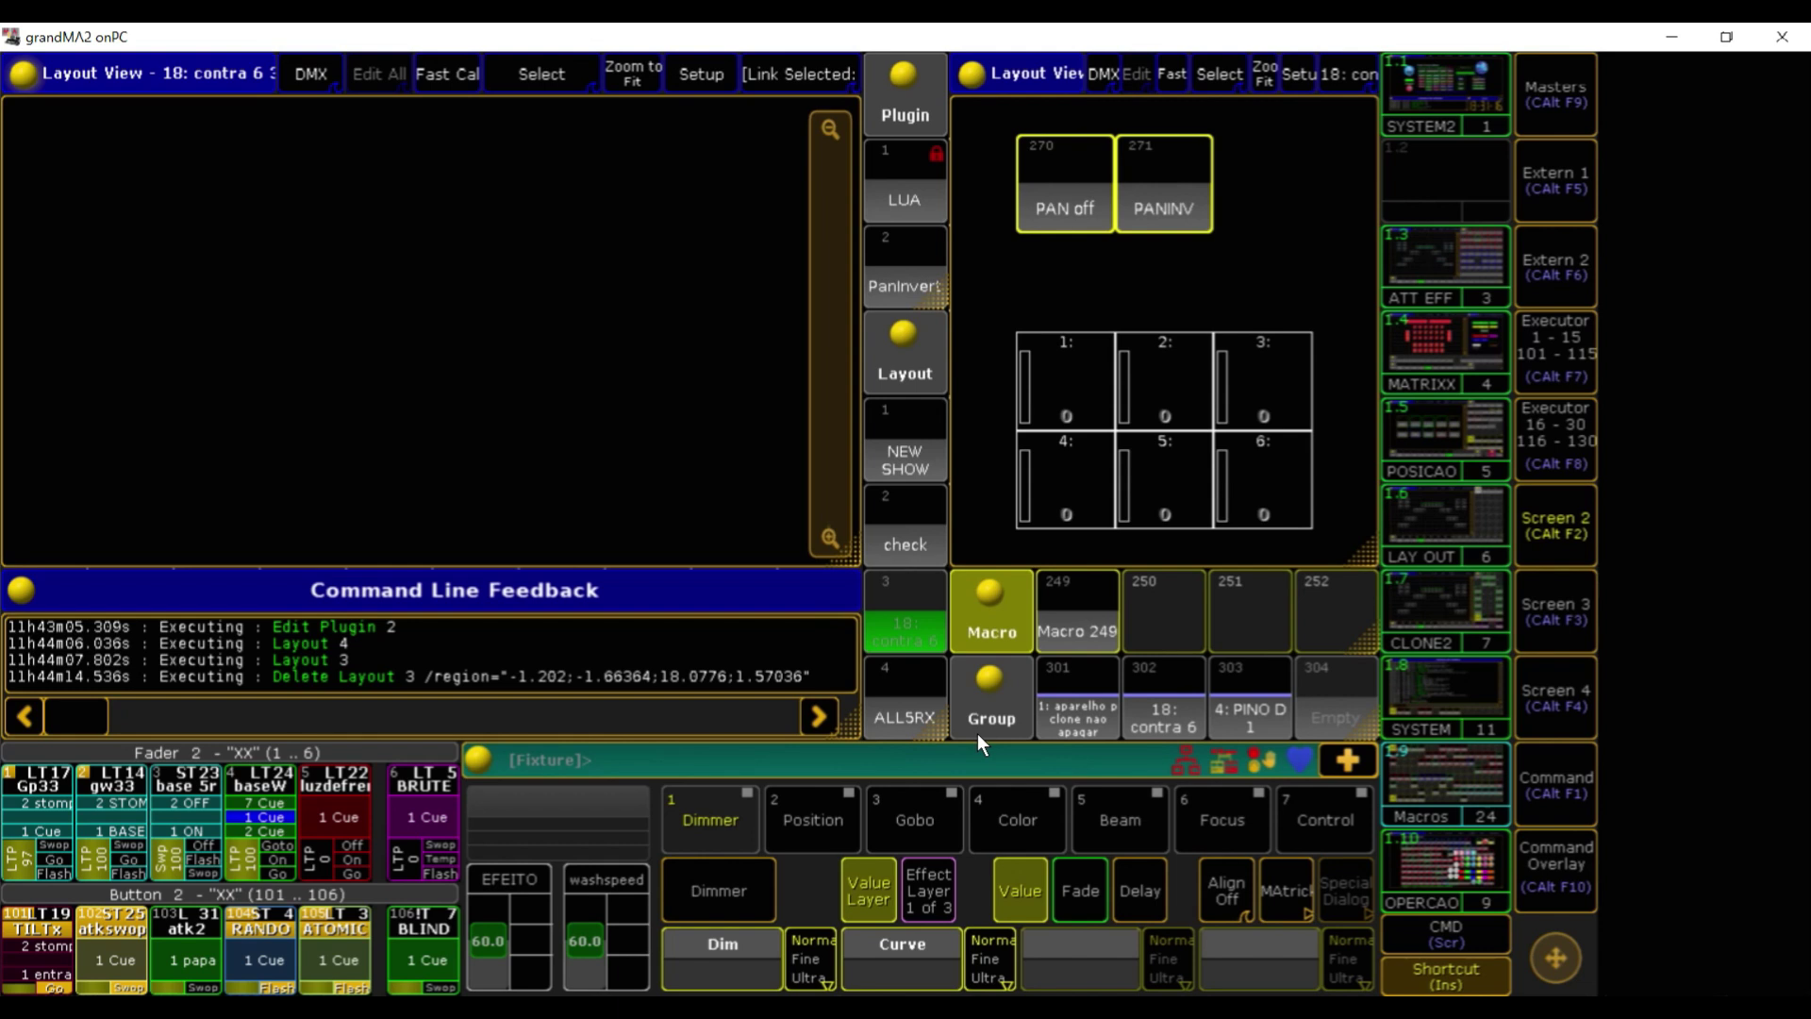
Select Group 301 and store it into the emptied layout 3
{"action": "left_click", "coordinate": [1080, 710]}
{"action": "key", "text": "s"}
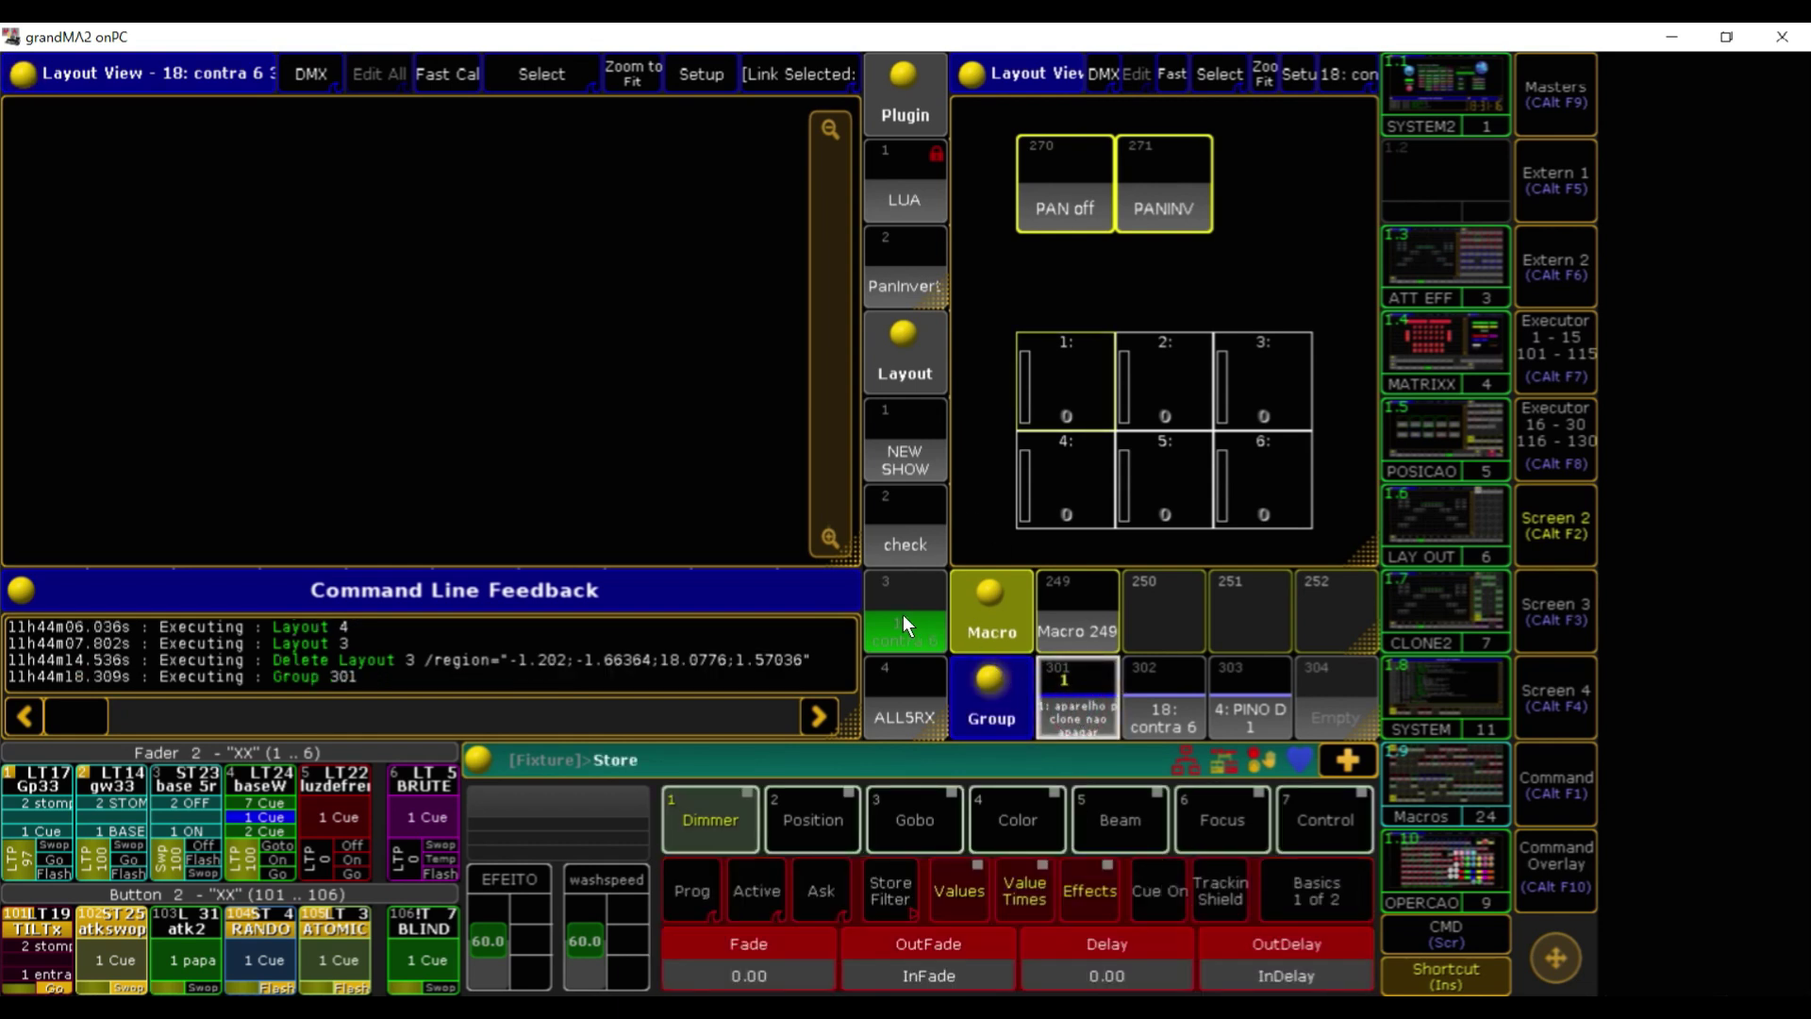
{"action": "left_click", "coordinate": [902, 614]}
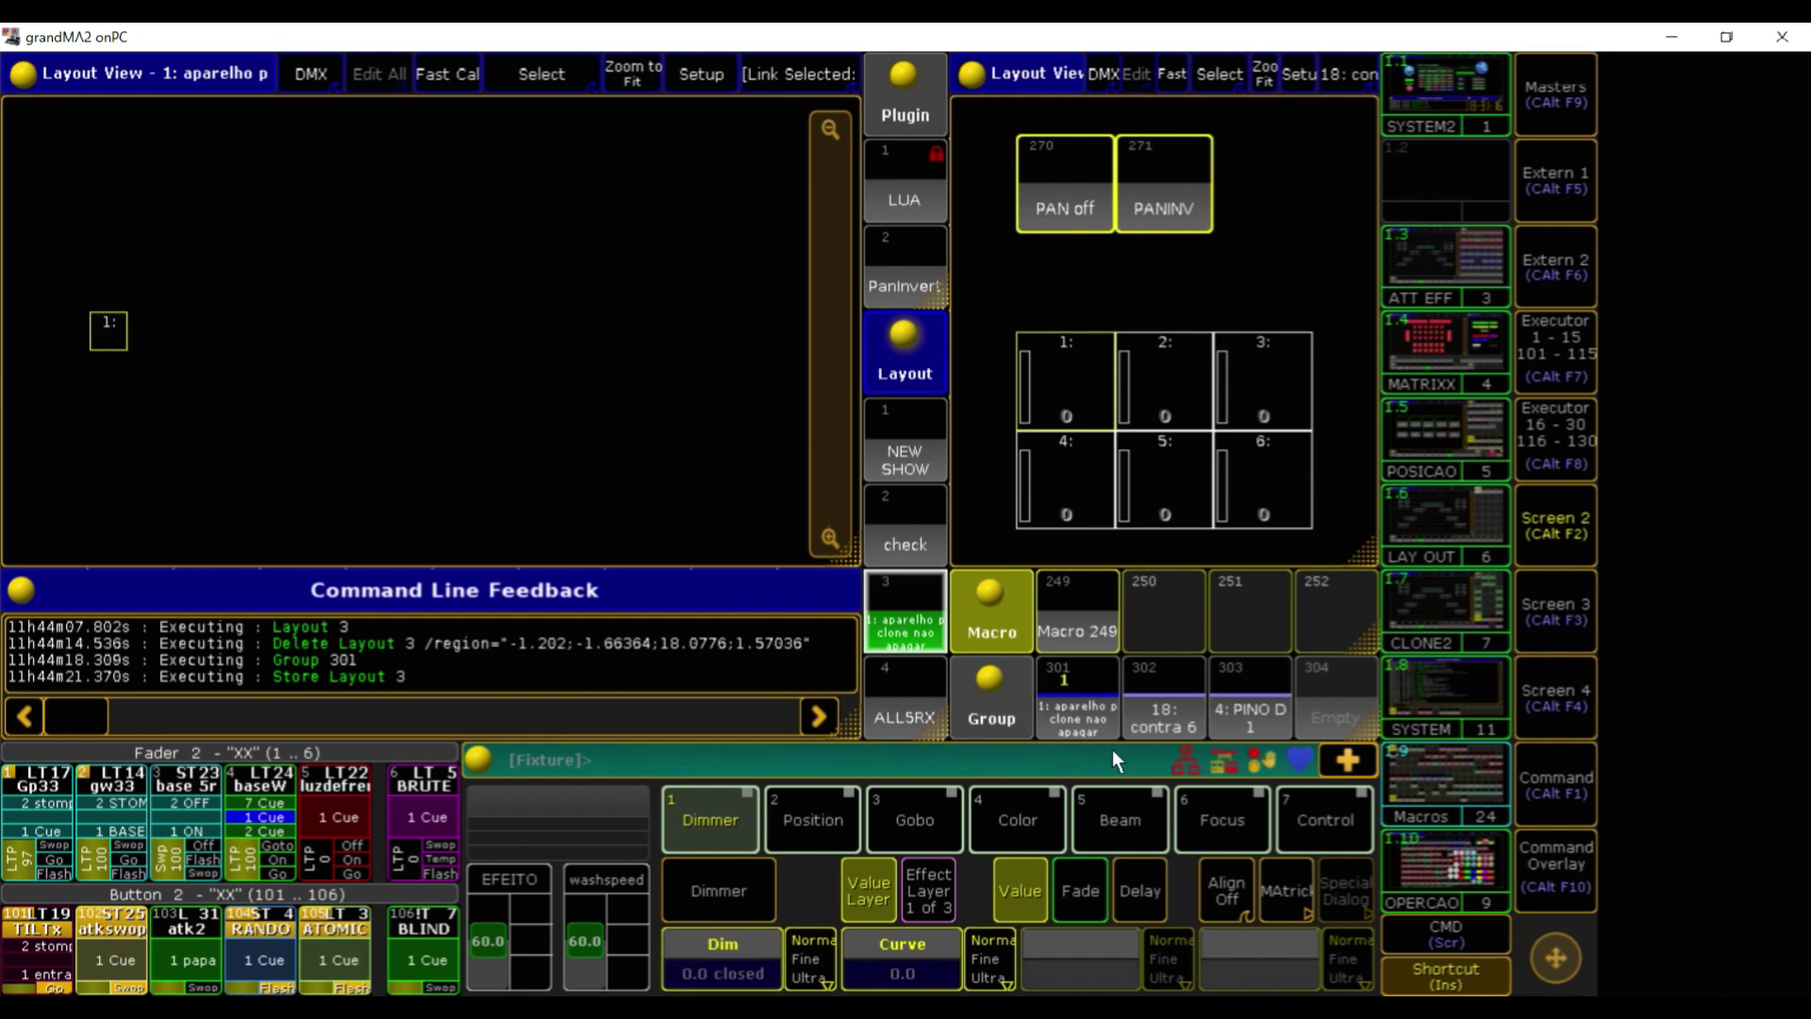
Merge Group 302 into layout 3 and, in layout setup mode, move its fixture 18 diagonally below fixture 1 on the left
{"action": "left_click", "coordinate": [1163, 698]}
{"action": "key", "text": "s"}
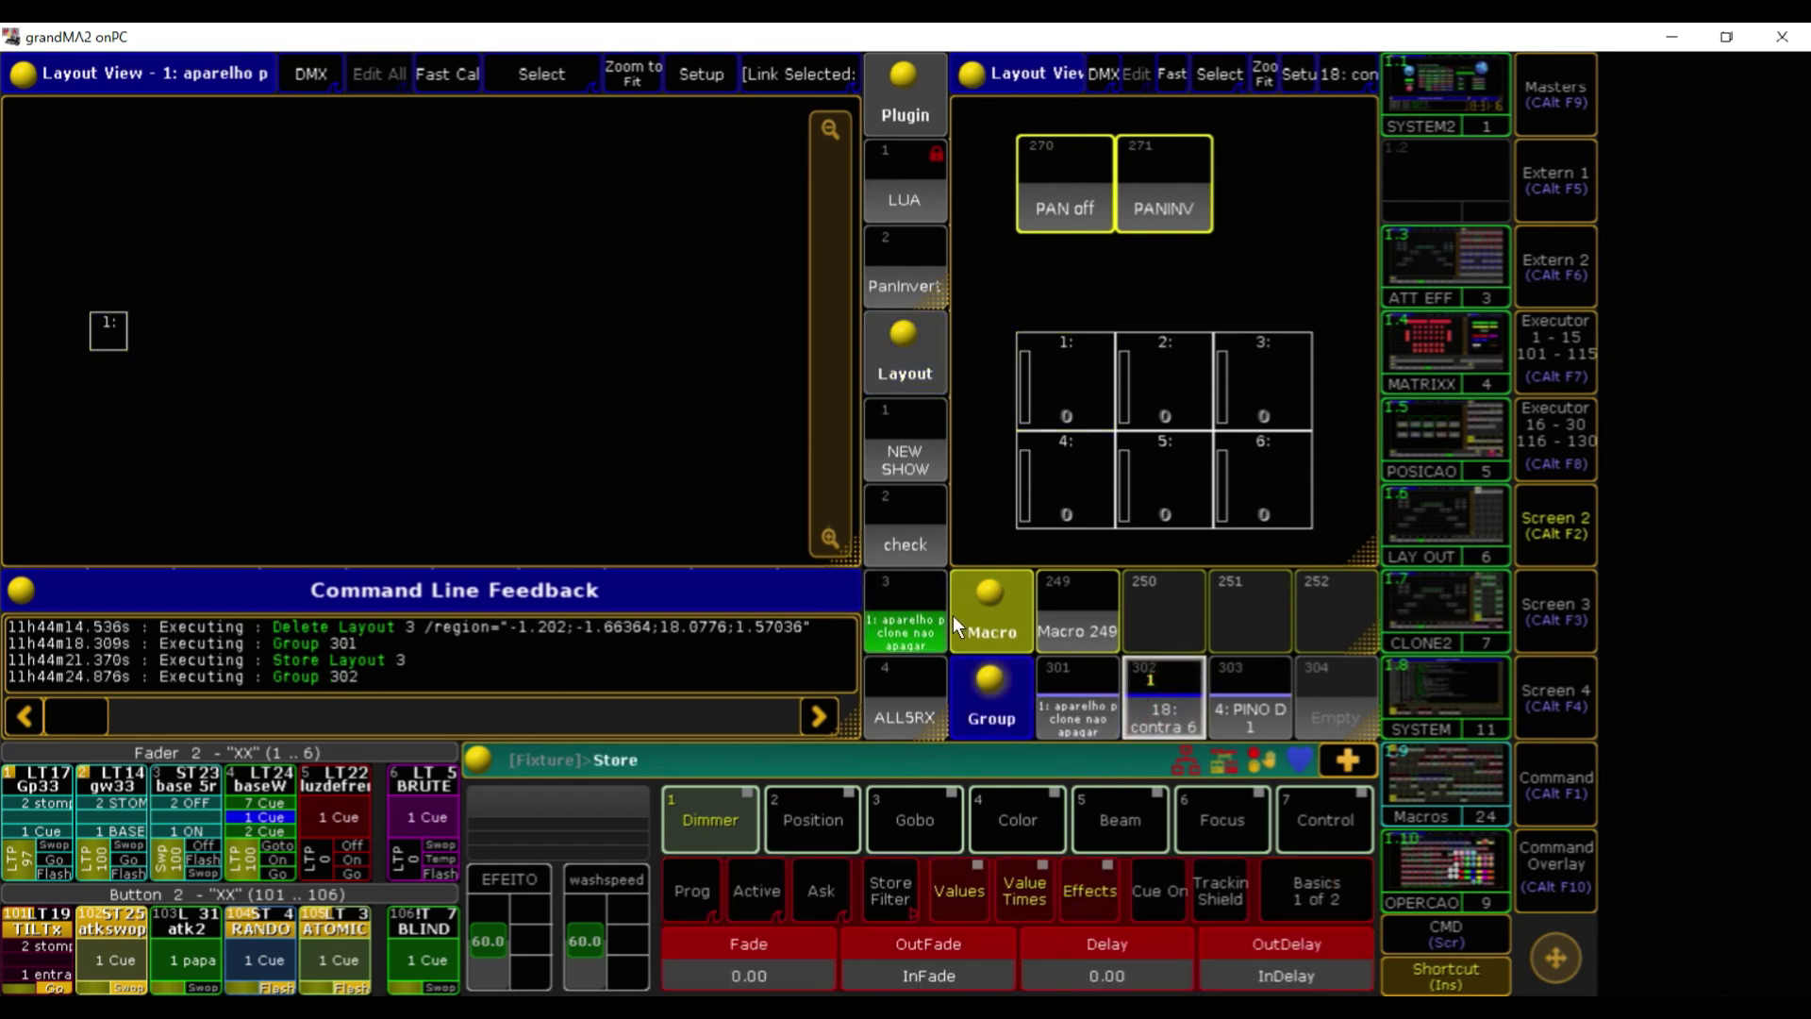
{"action": "left_click", "coordinate": [902, 614]}
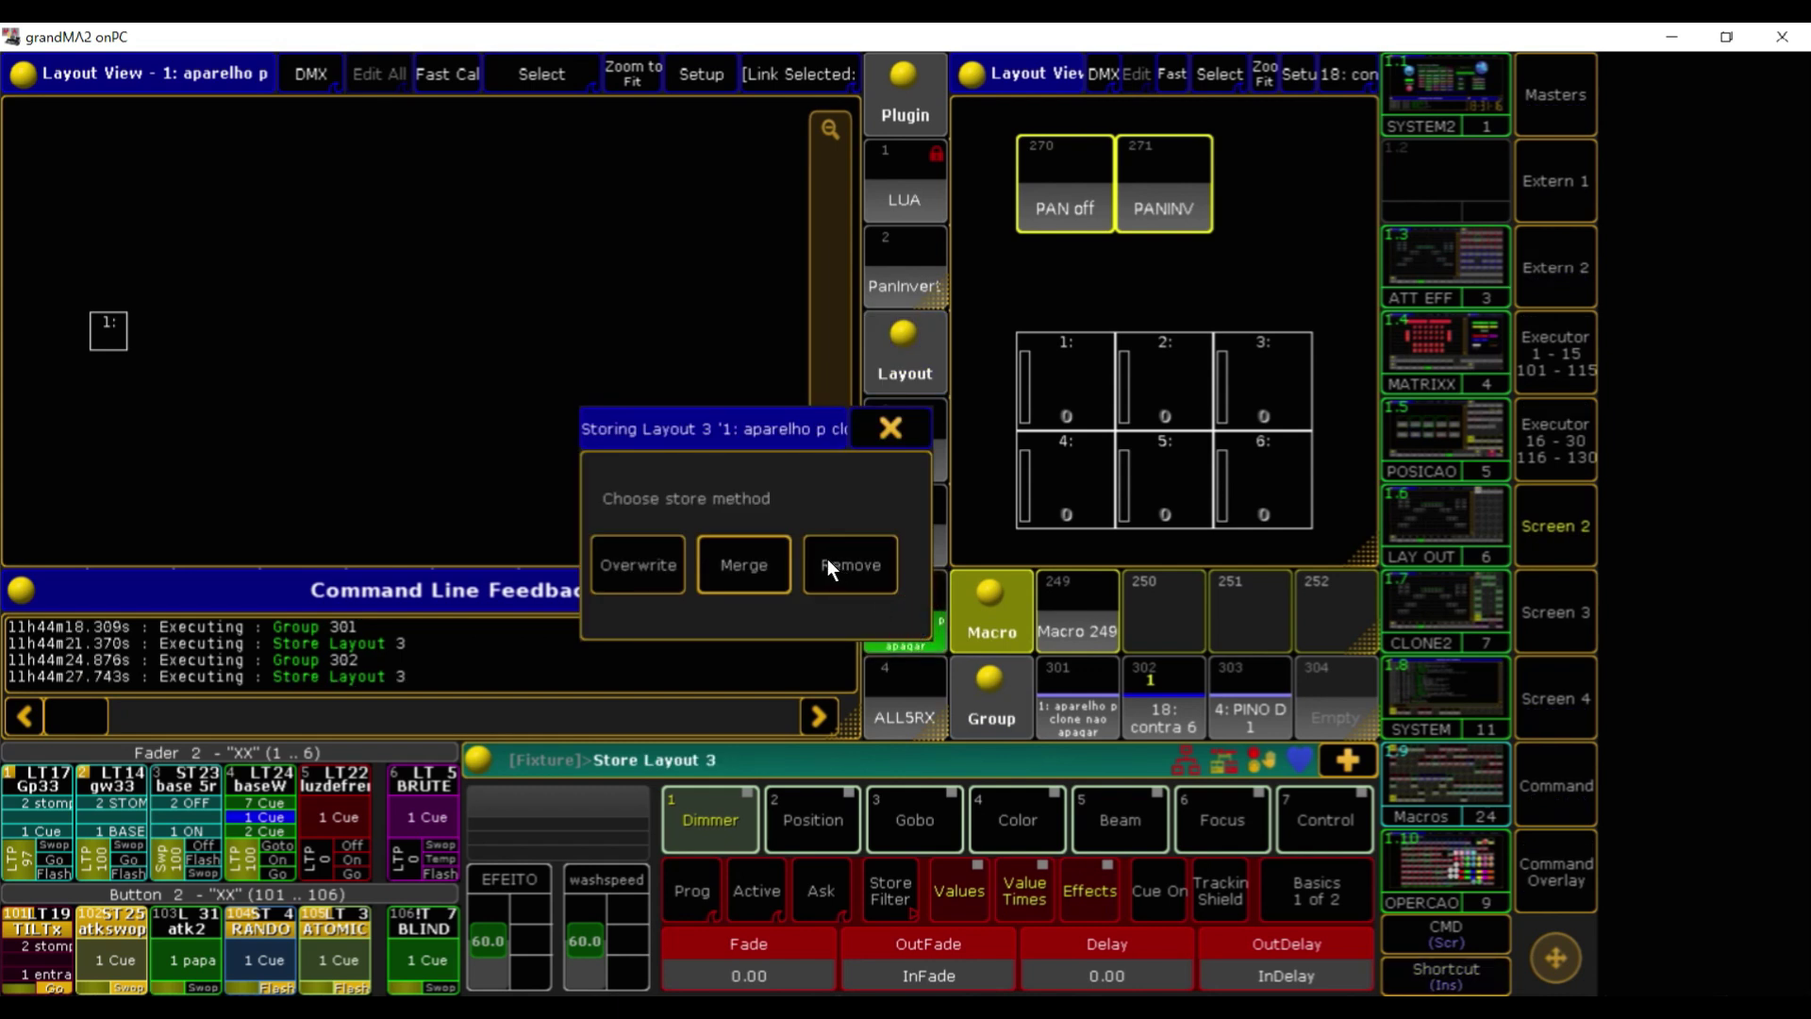
{"action": "left_click", "coordinate": [751, 563]}
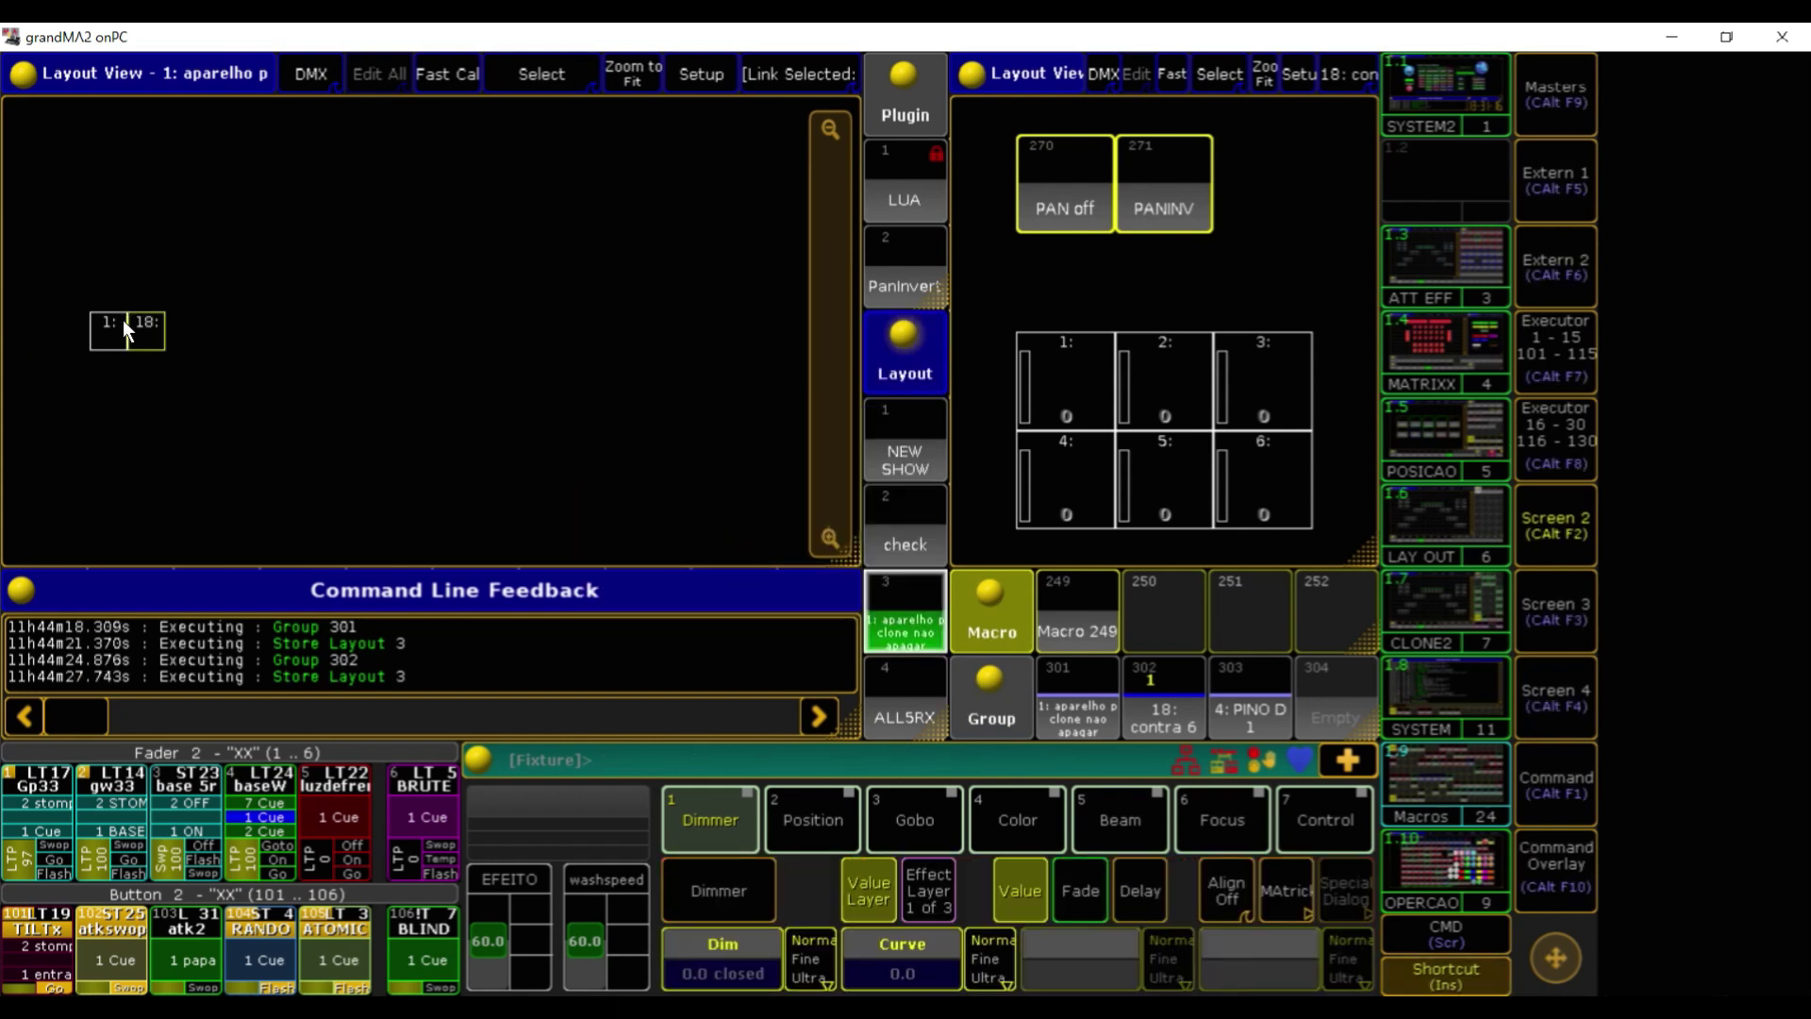
{"action": "left_click", "coordinate": [675, 89]}
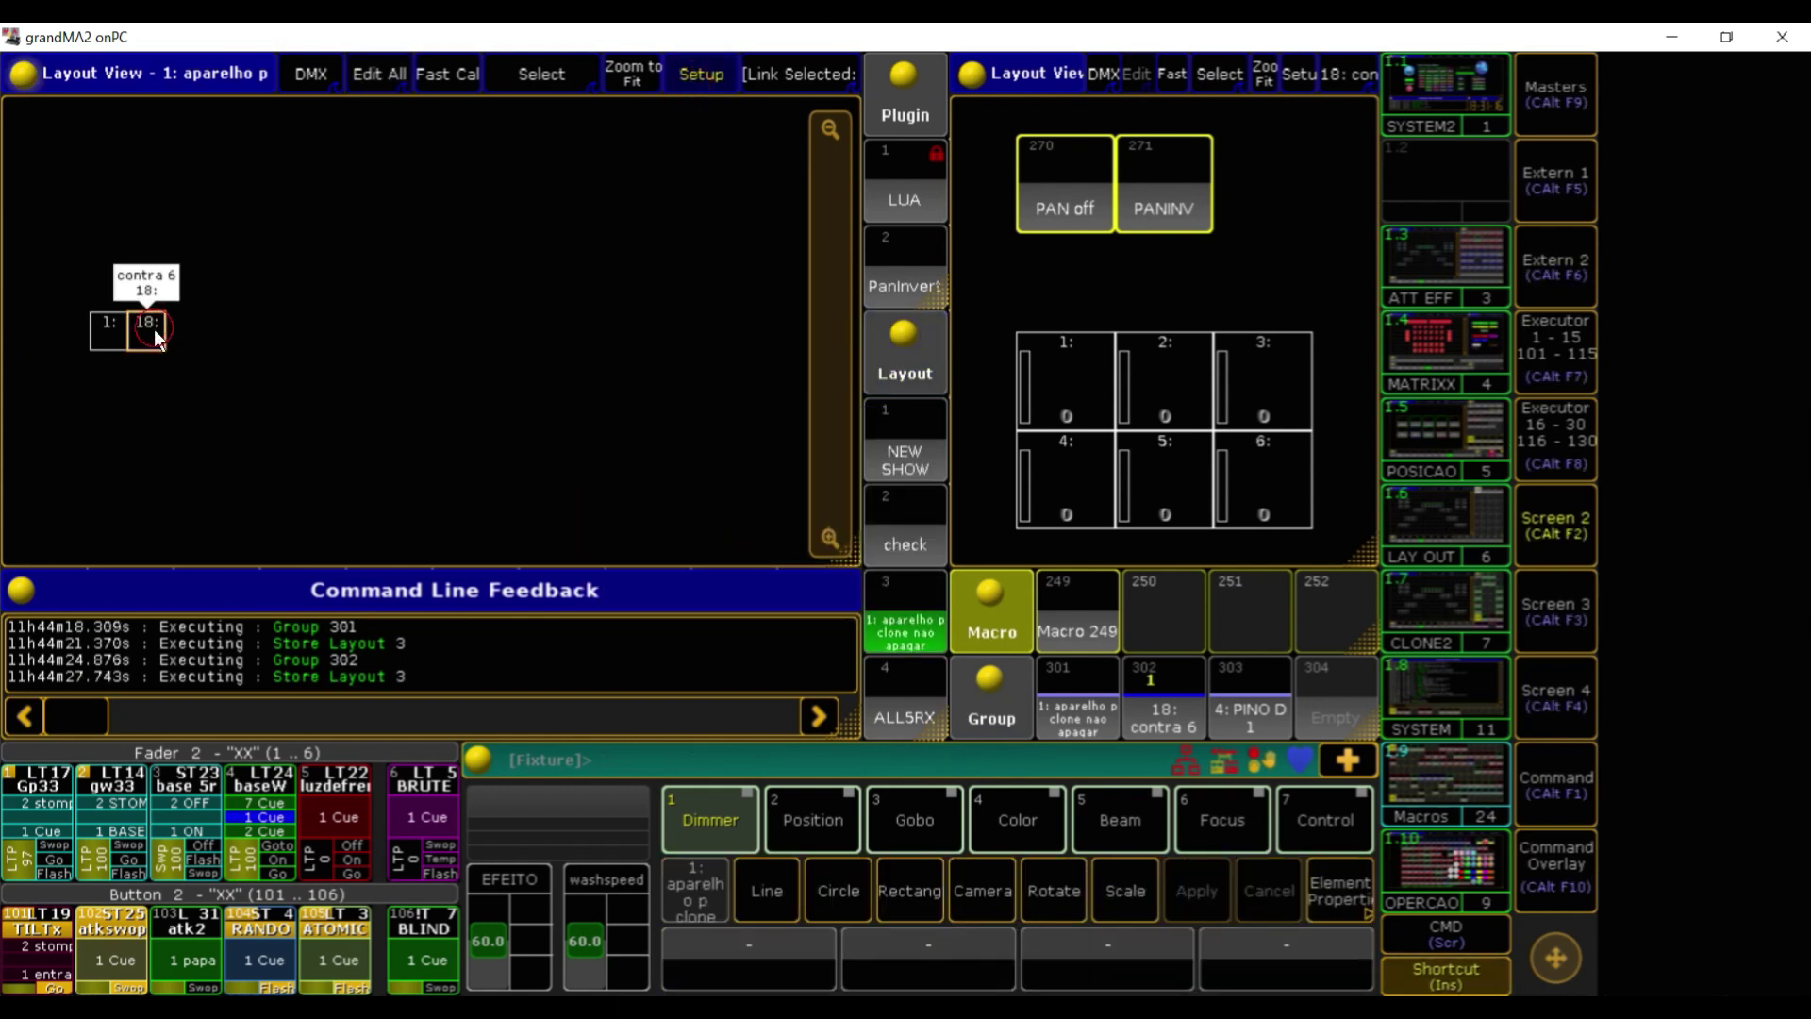
{"action": "left_click_drag", "start_coordinate": [154, 330], "coordinate": [75, 375]}
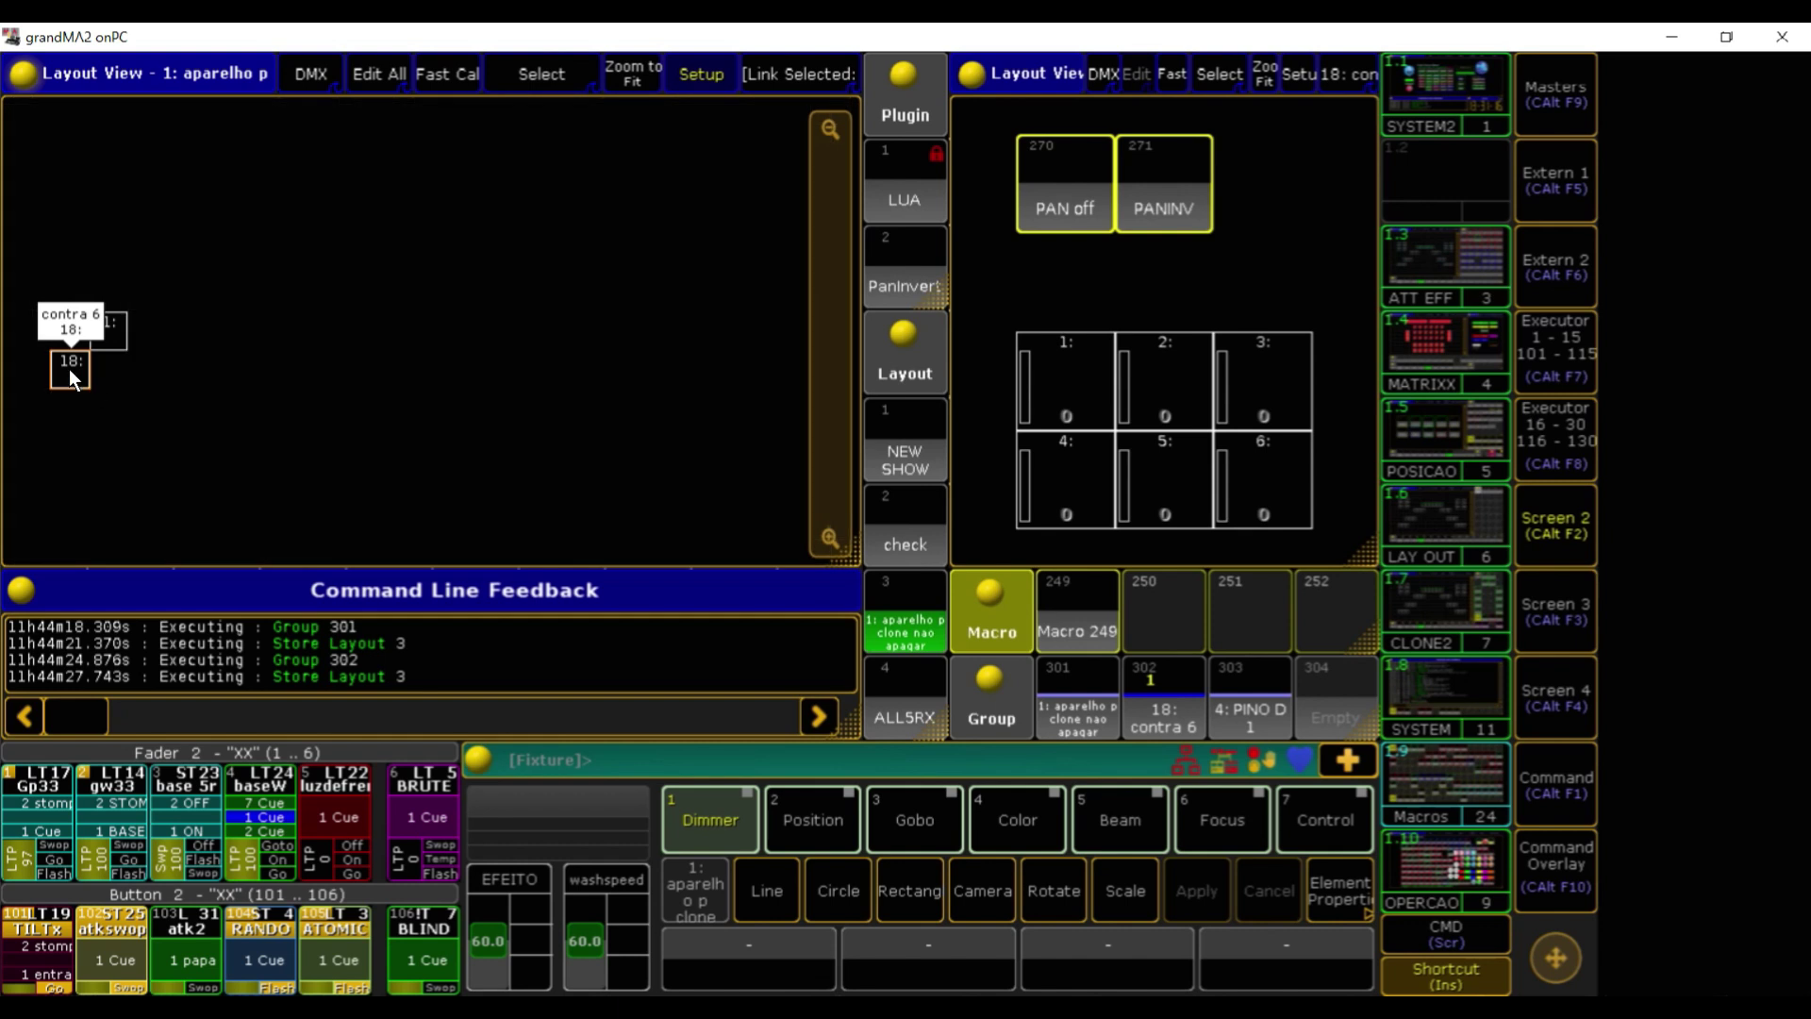
Merge Group 303 into layout 3
{"action": "left_click", "coordinate": [1243, 703]}
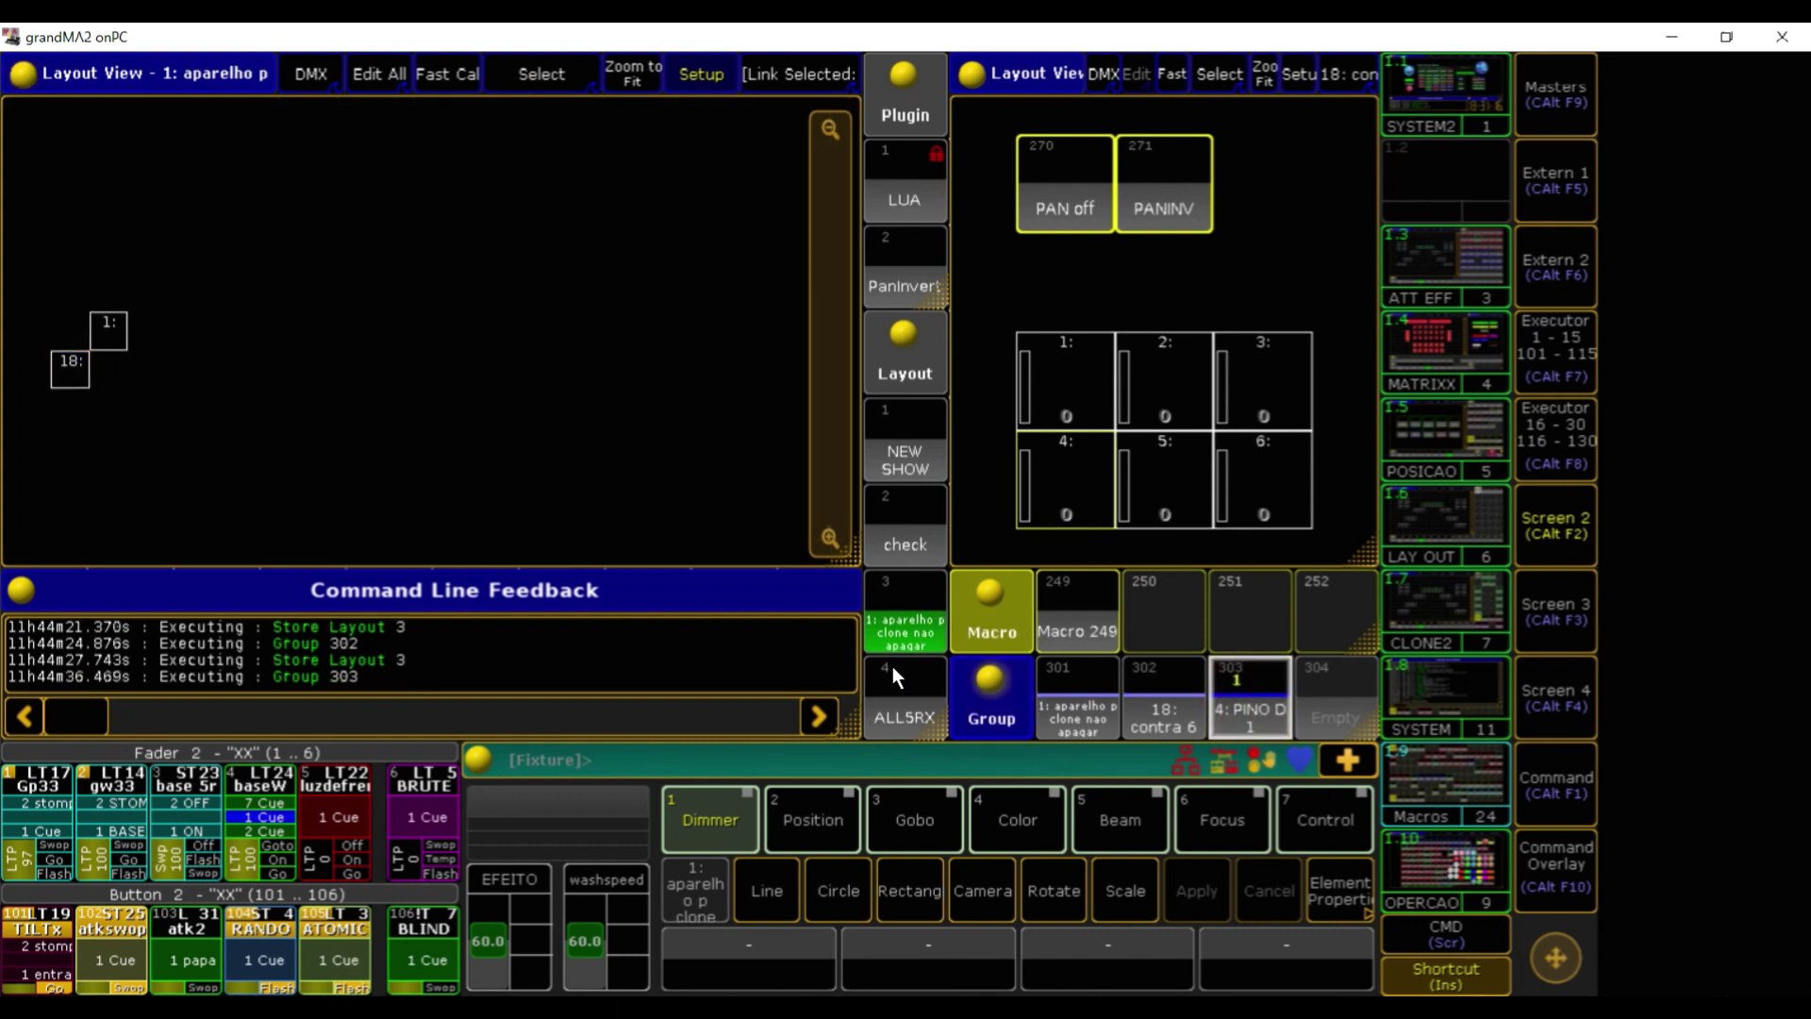
{"action": "key", "text": "s"}
{"action": "left_click", "coordinate": [903, 630]}
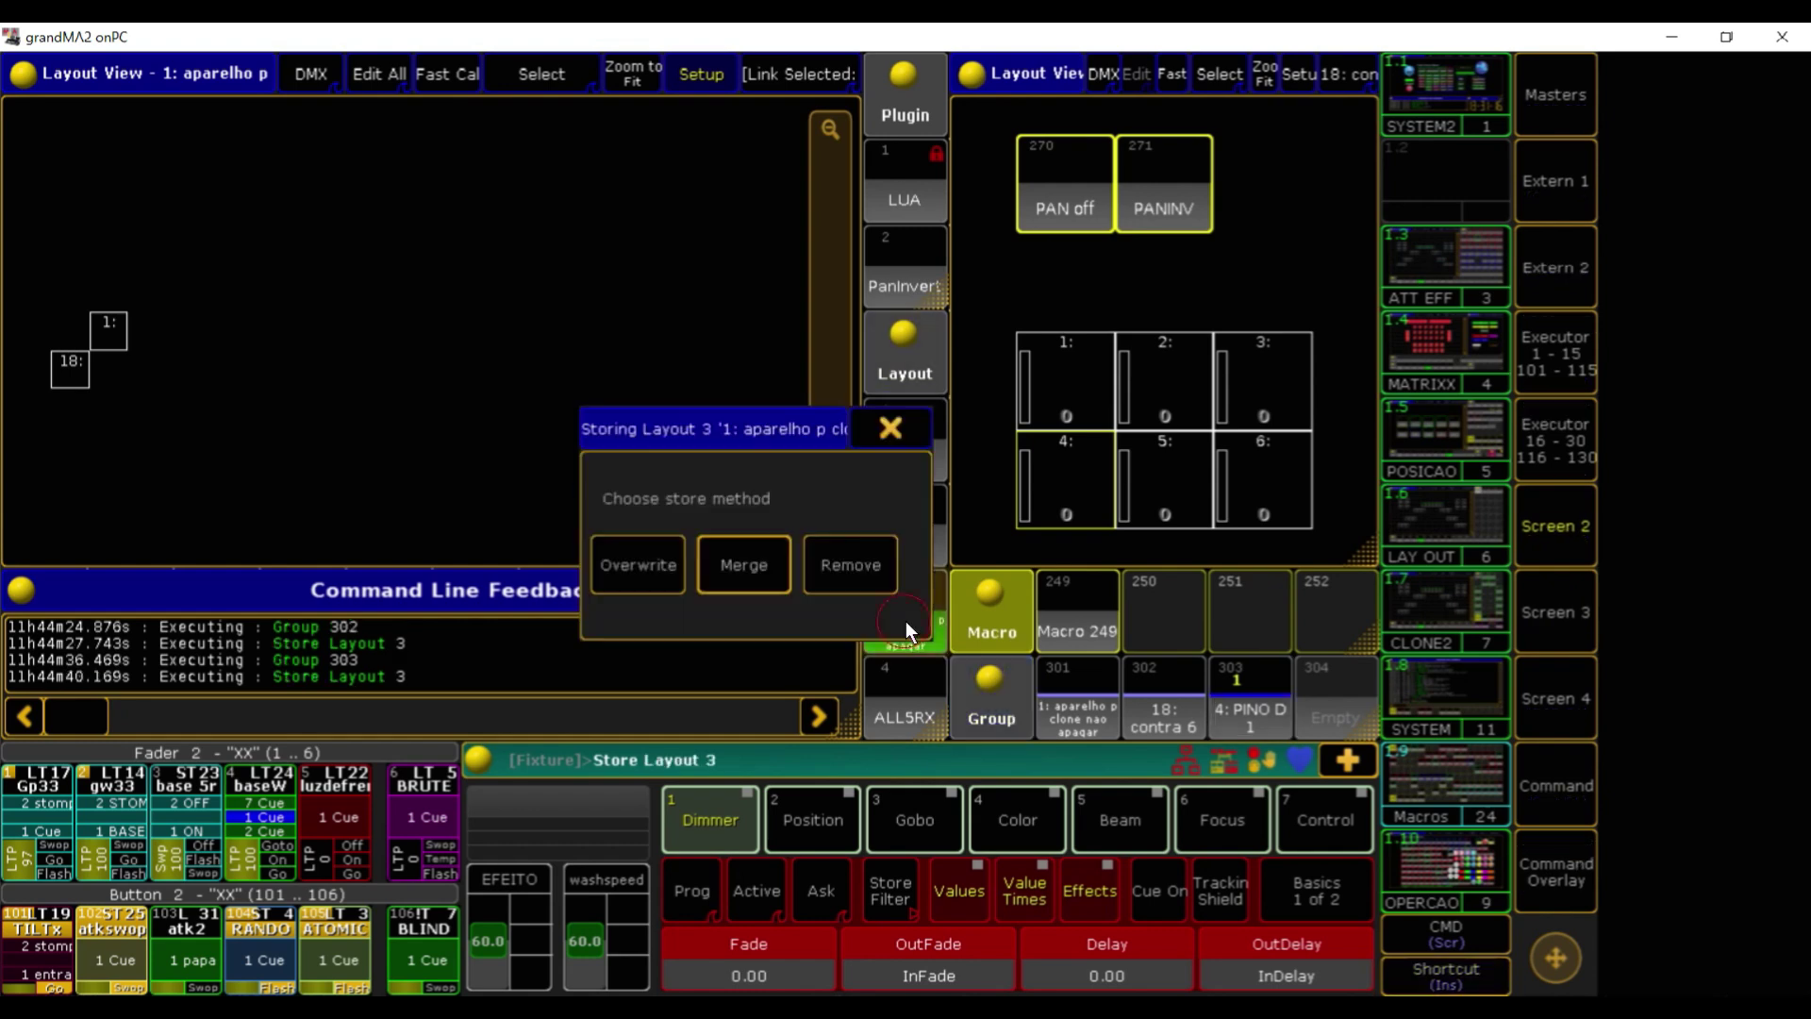
{"action": "left_click", "coordinate": [744, 570]}
Move fixture 4 diagonally below fixture 1 and back to its original spot, and select fixture 18 in the layout
{"action": "mouse_move", "coordinate": [52, 366]}
{"action": "left_mouse_down"}
{"action": "mouse_move", "coordinate": [128, 335]}
{"action": "mouse_move", "coordinate": [49, 370]}
{"action": "left_mouse_up"}
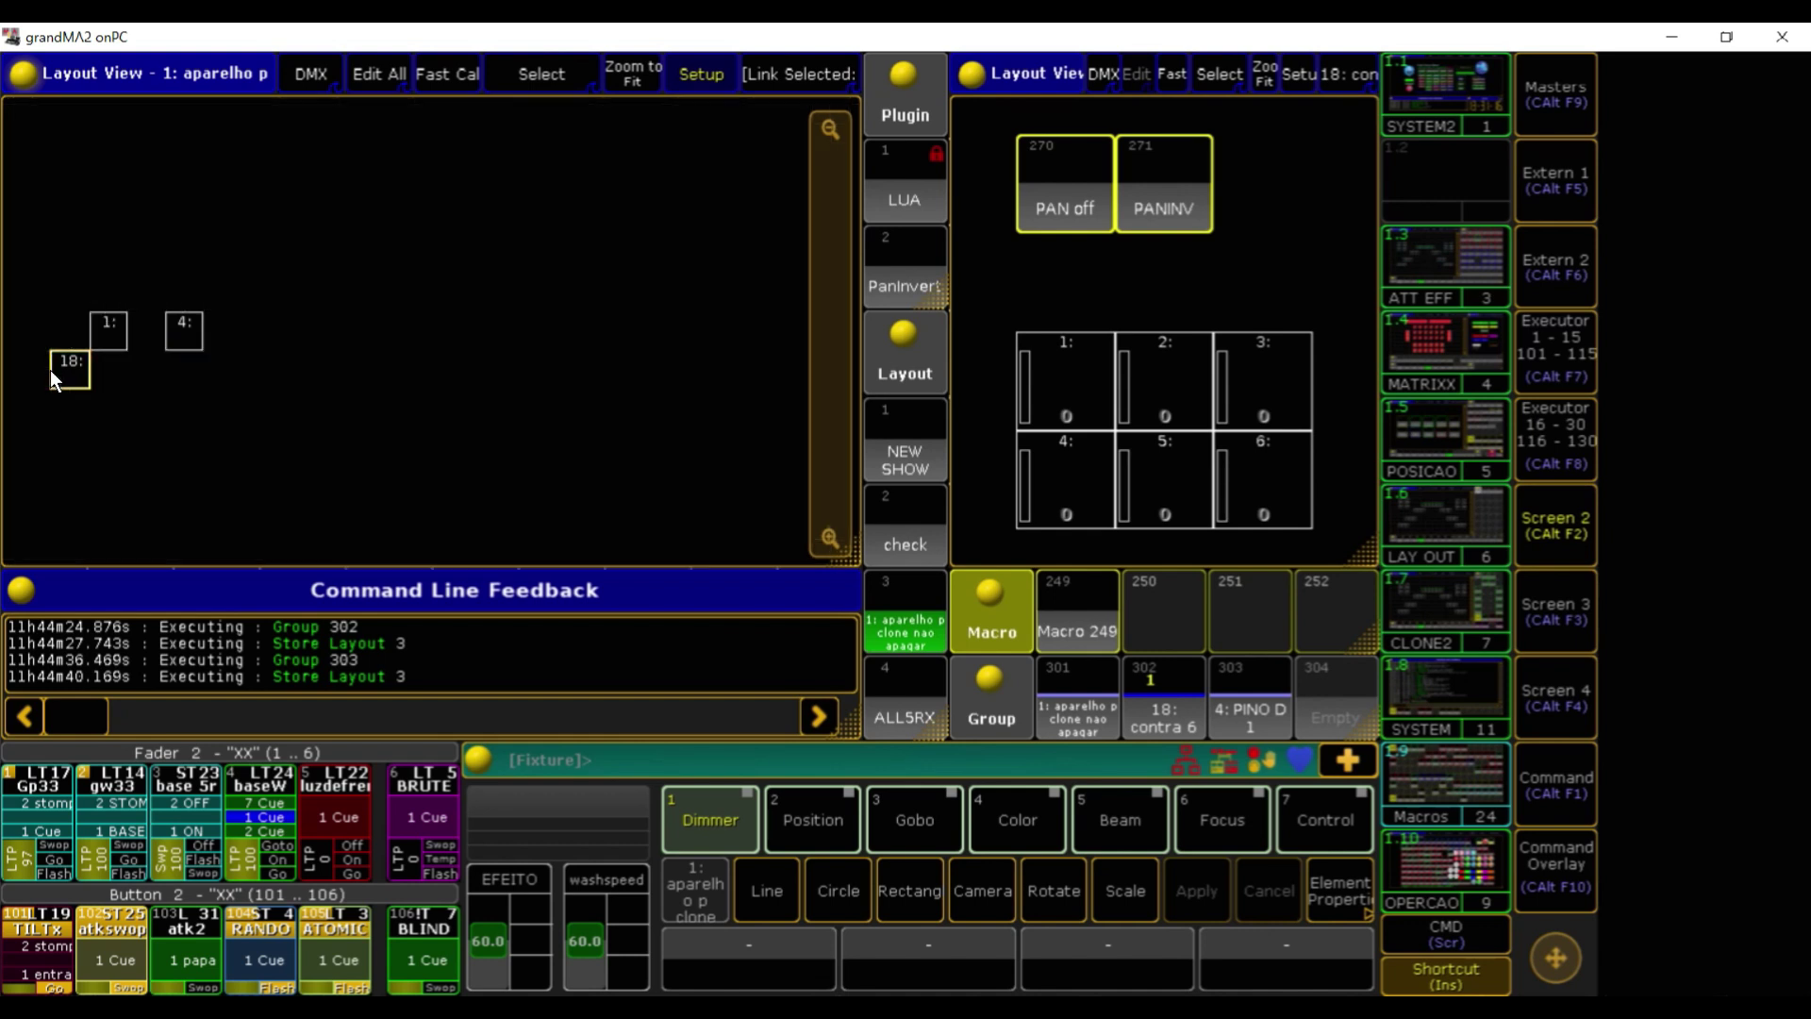
{"action": "left_click", "coordinate": [175, 332]}
{"action": "left_click_drag", "start_coordinate": [175, 332], "coordinate": [139, 363]}
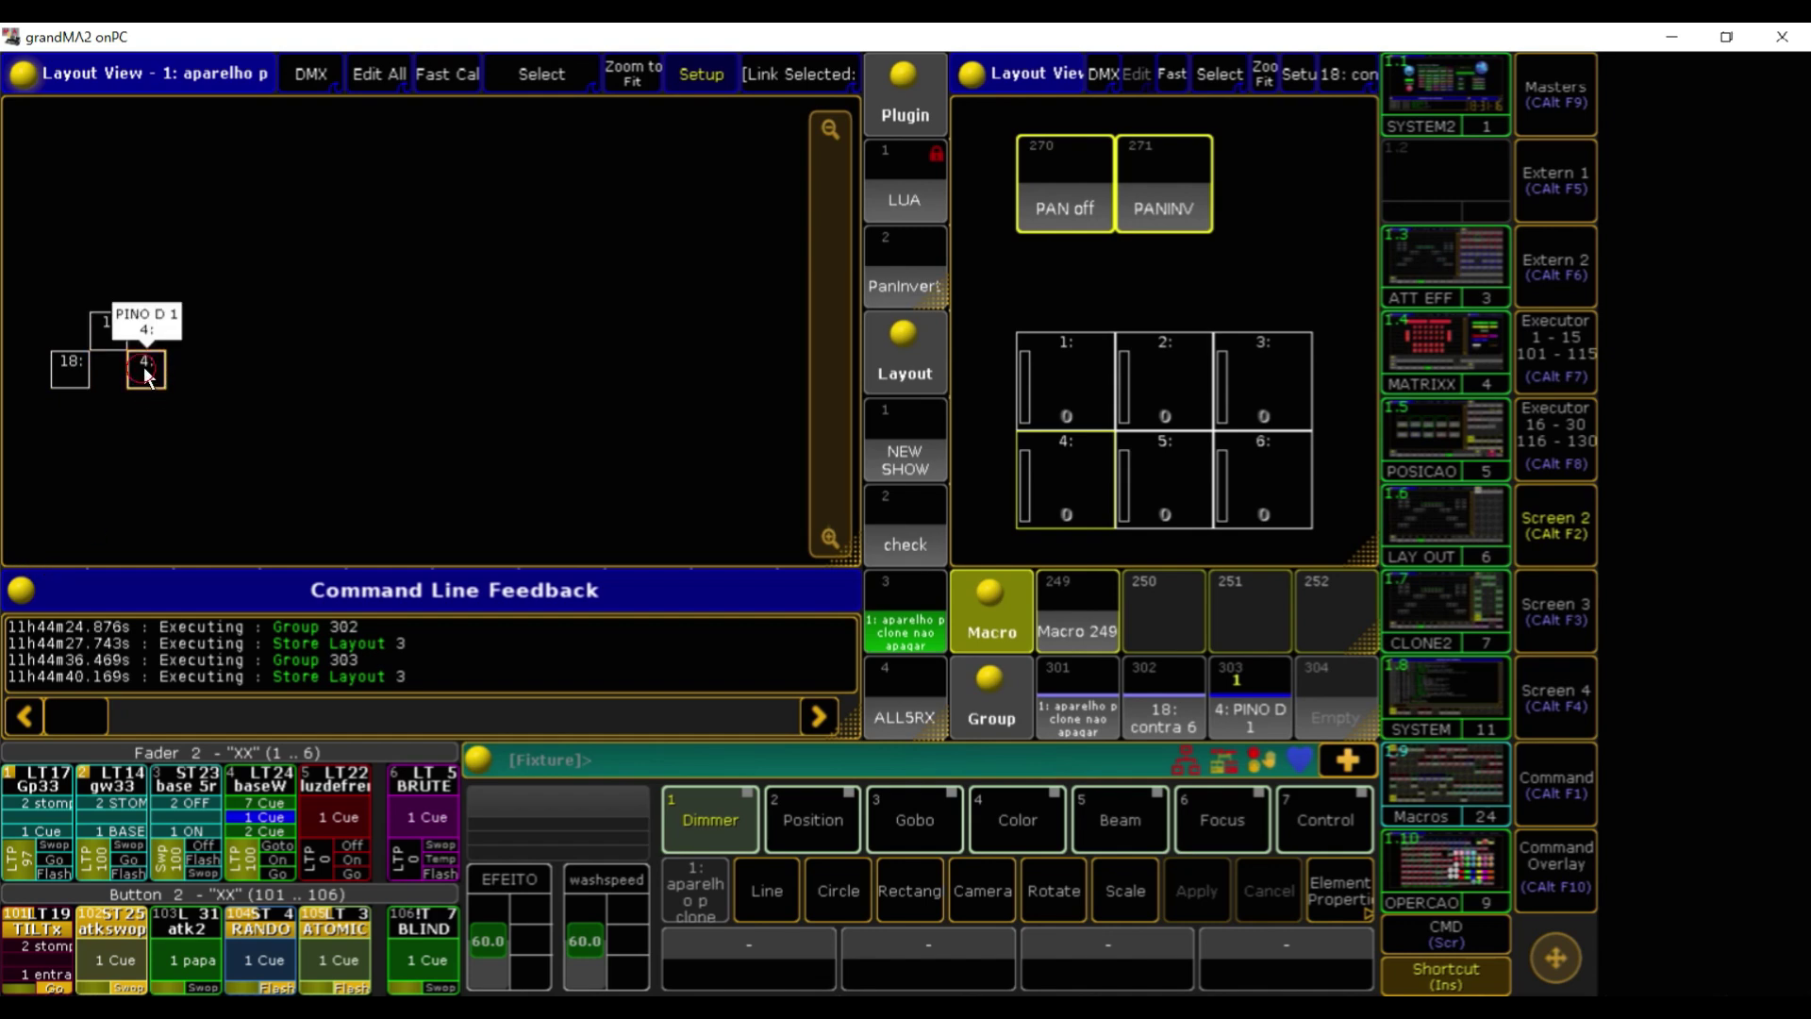
{"action": "left_click_drag", "start_coordinate": [145, 369], "coordinate": [183, 337]}
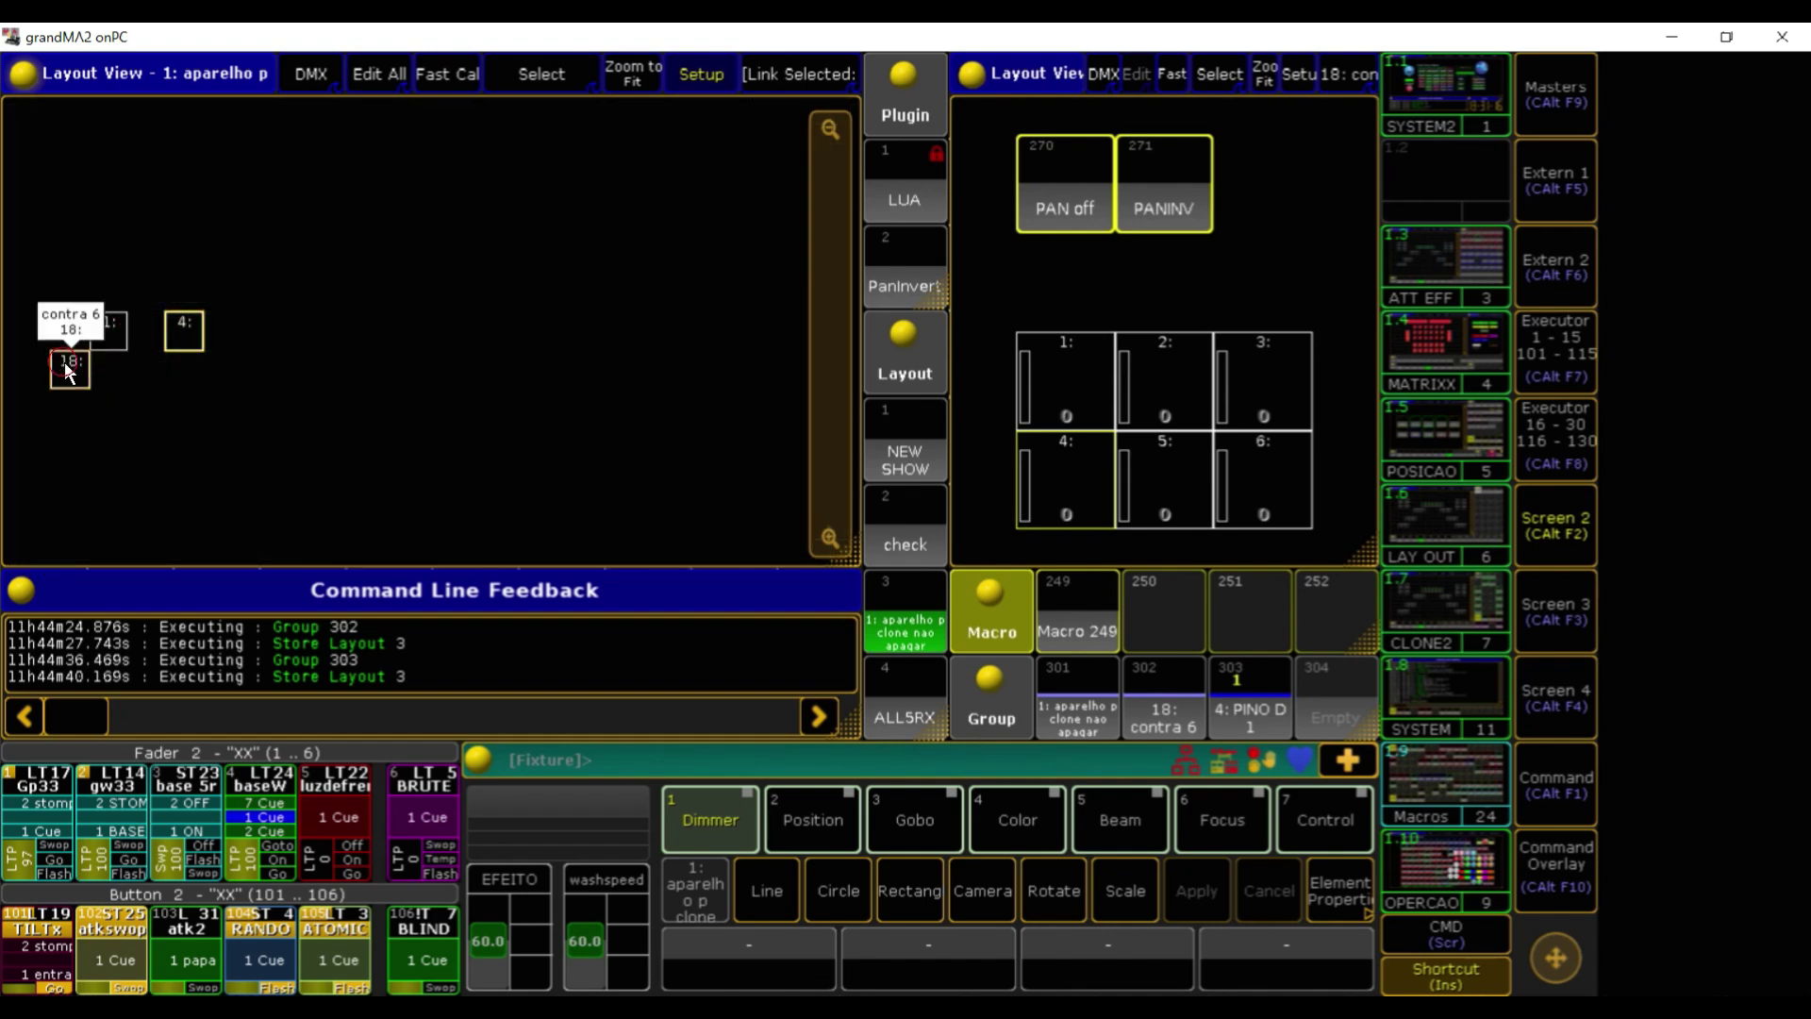
{"action": "mouse_move", "coordinate": [69, 370]}
{"action": "left_mouse_down"}
{"action": "mouse_move", "coordinate": [134, 332]}
{"action": "mouse_move", "coordinate": [103, 360]}
{"action": "mouse_move", "coordinate": [58, 360]}
{"action": "left_mouse_up"}
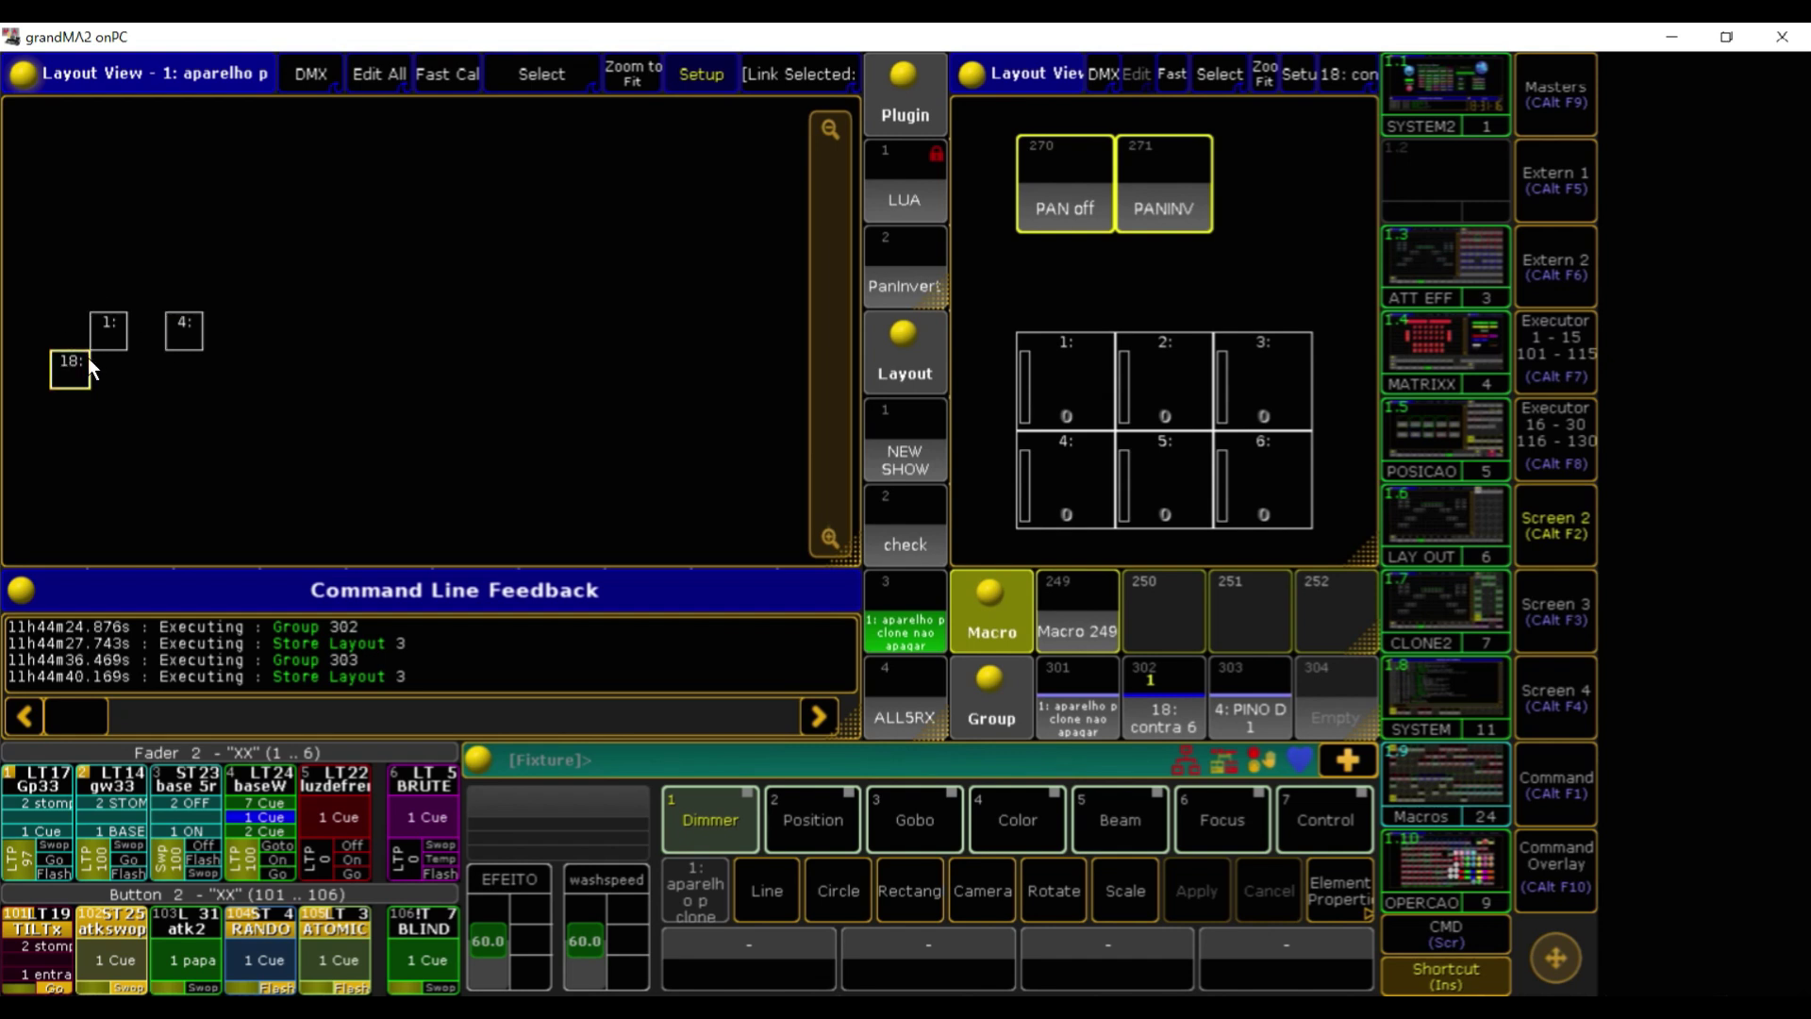
Select fixture 4 in the layout with setup mode off, and turn setup mode back on
{"action": "left_click", "coordinate": [690, 87]}
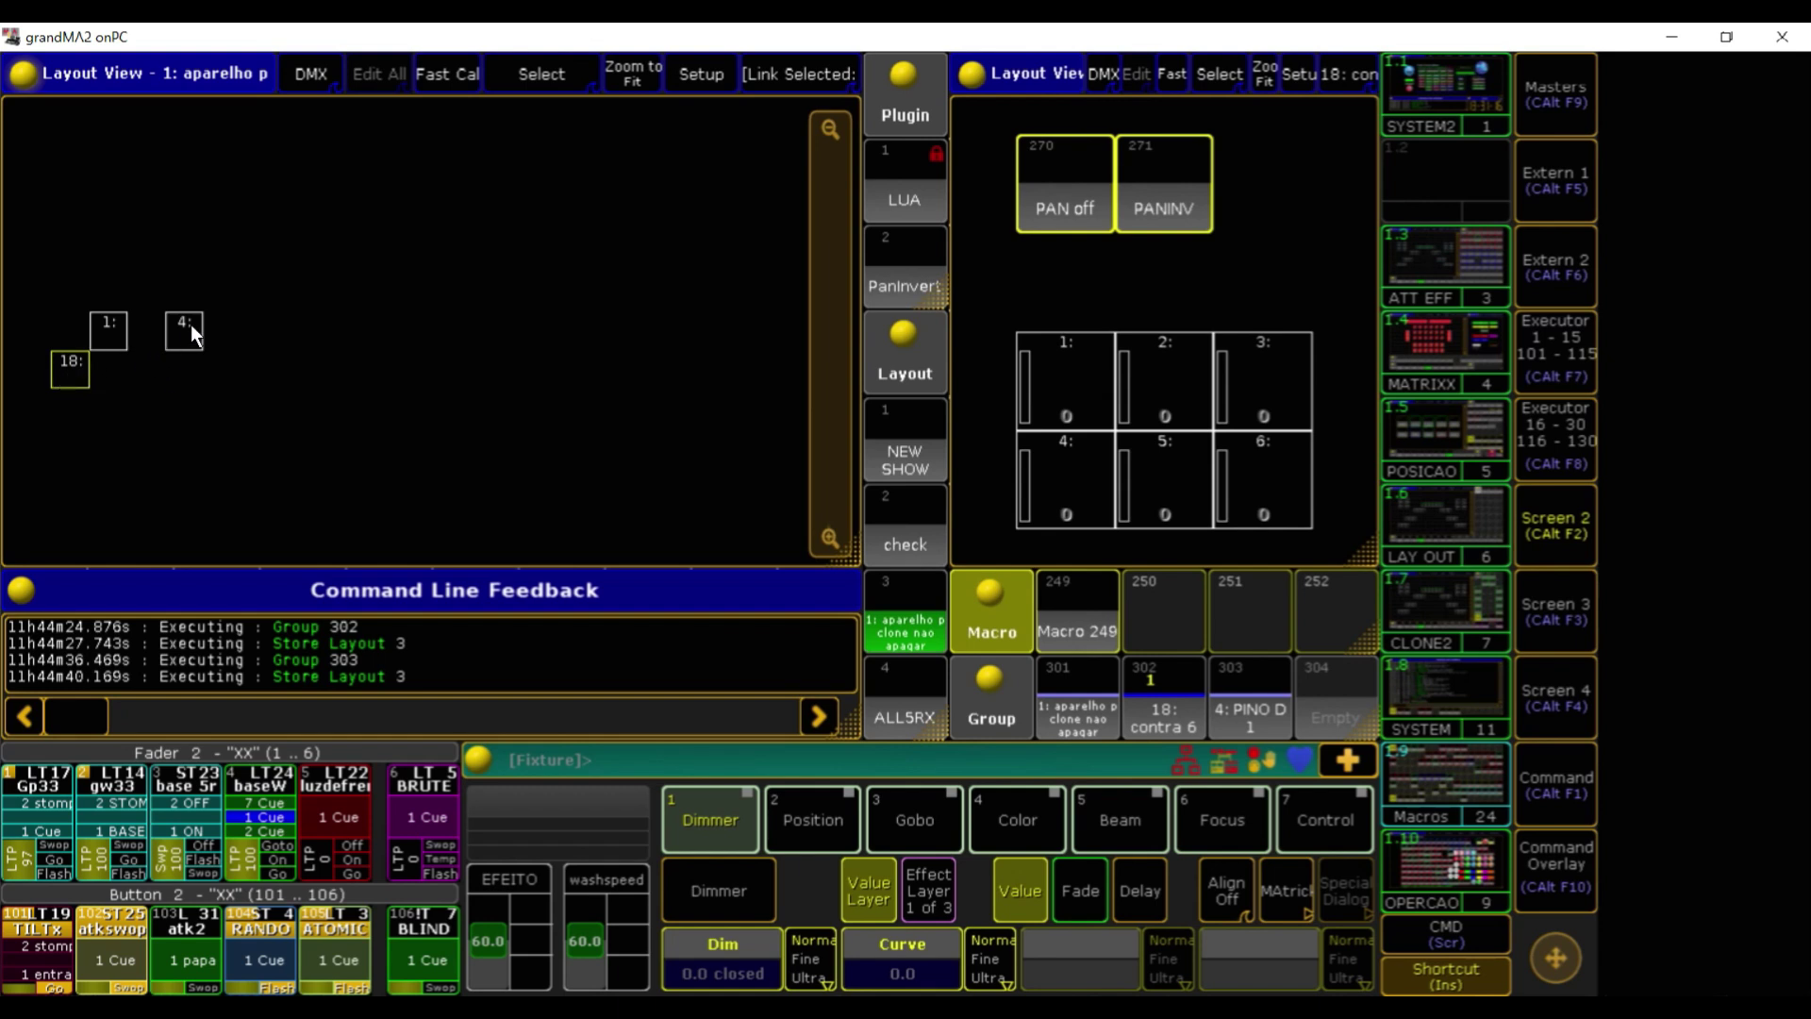
{"action": "mouse_move", "coordinate": [142, 356]}
{"action": "left_mouse_down"}
{"action": "mouse_move", "coordinate": [247, 296]}
{"action": "mouse_move", "coordinate": [139, 366]}
{"action": "mouse_move", "coordinate": [168, 343]}
{"action": "left_mouse_up"}
{"action": "left_click", "coordinate": [689, 75]}
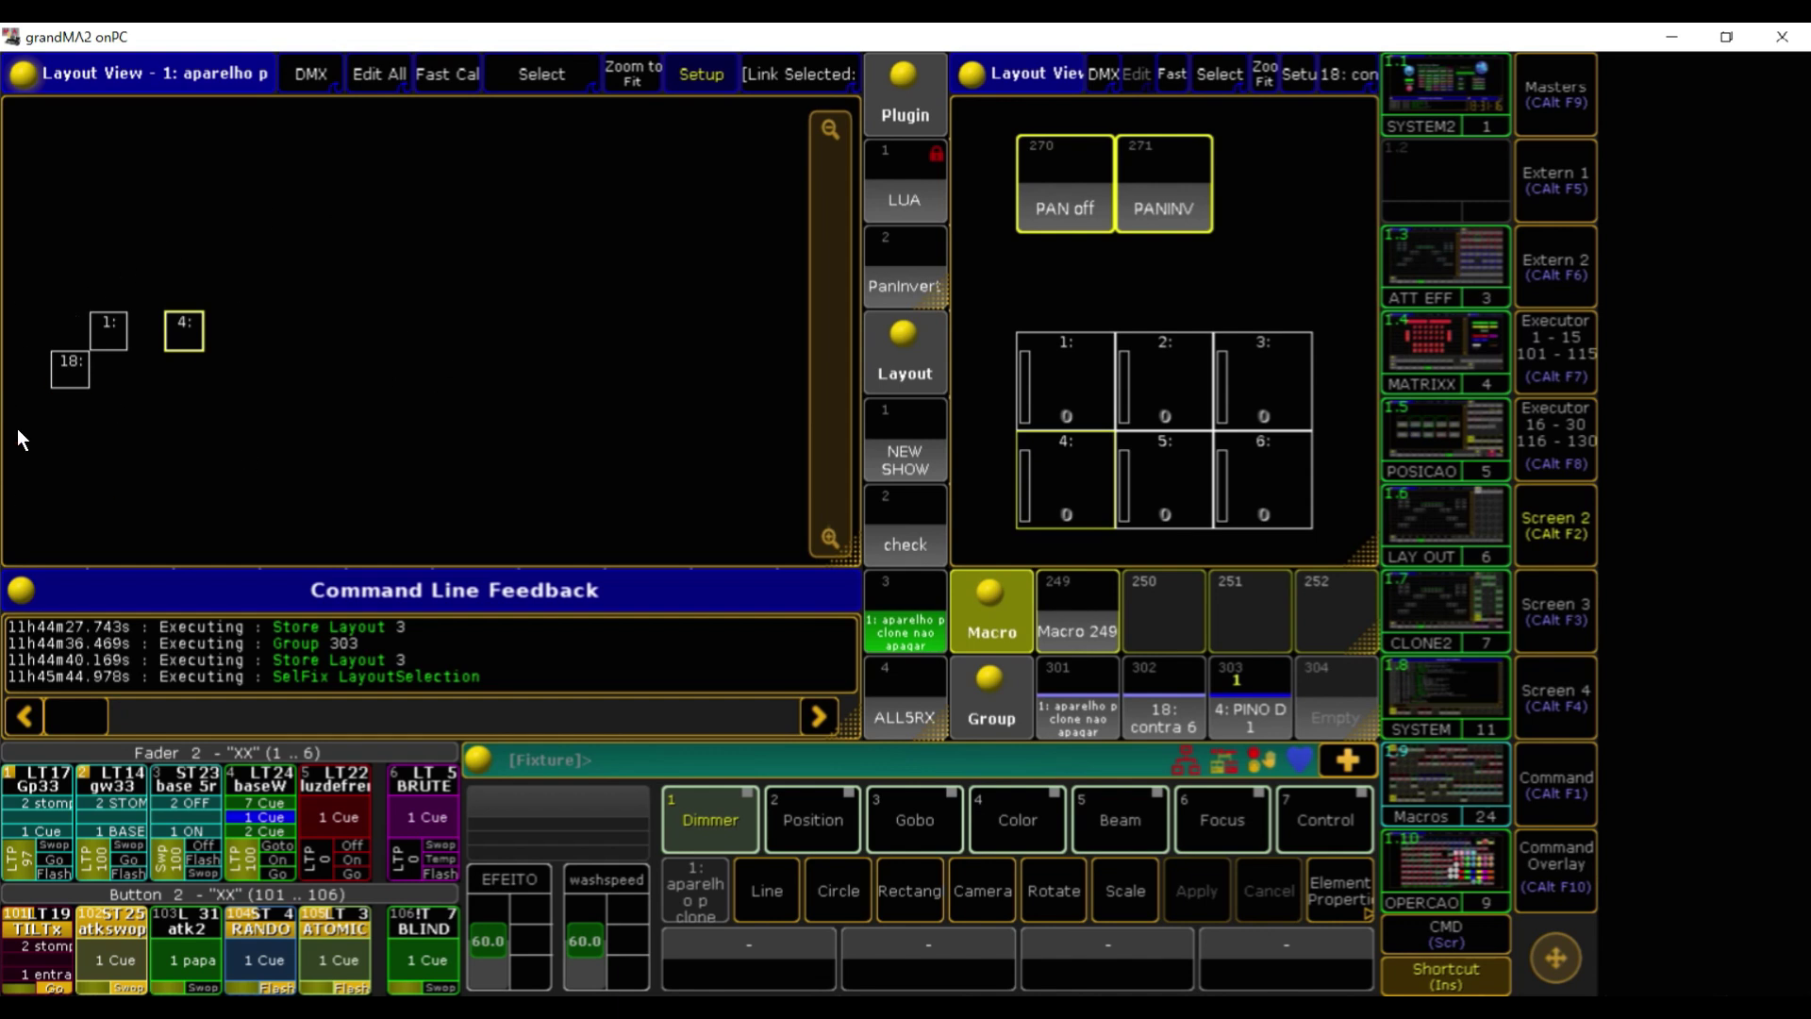
Clear the fixture selection and delete fixtures 1, 18 and 4 from layout 3
{"action": "key", "text": "BackSpace"}
{"action": "key", "text": "BackSpace"}
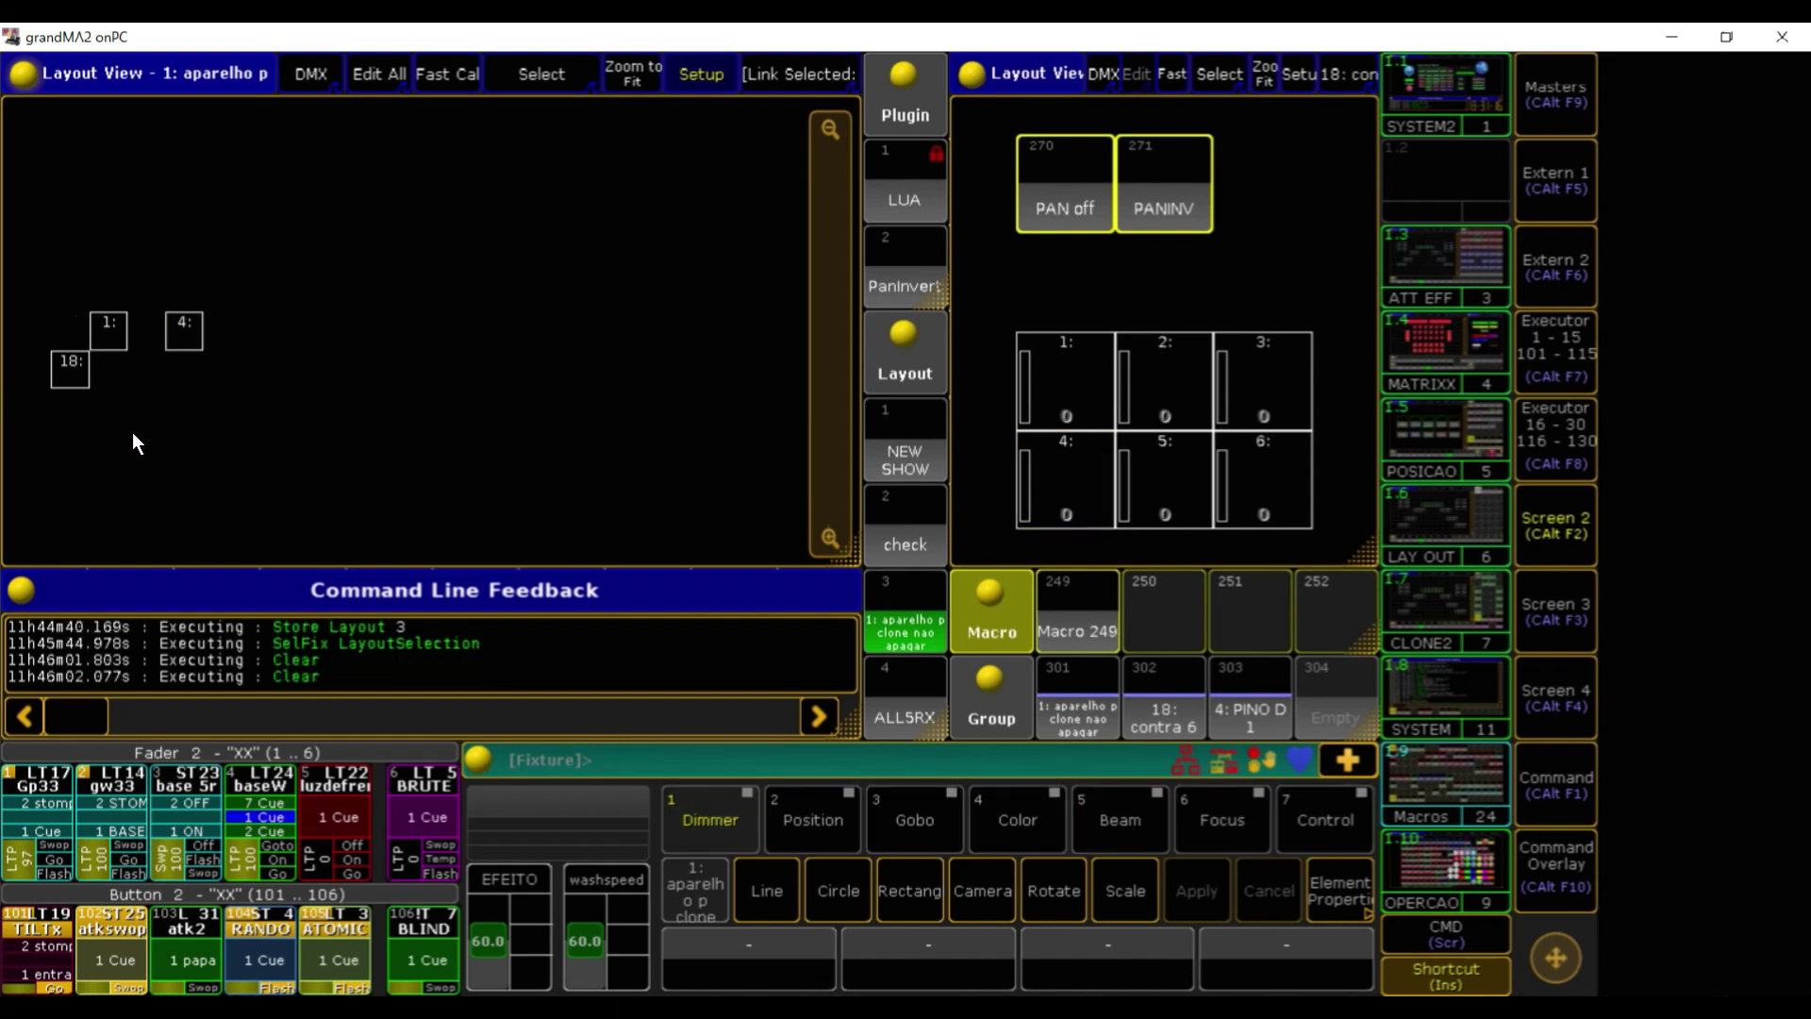
{"action": "key", "text": "Delete"}
{"action": "left_click_drag", "start_coordinate": [55, 219], "coordinate": [207, 455]}
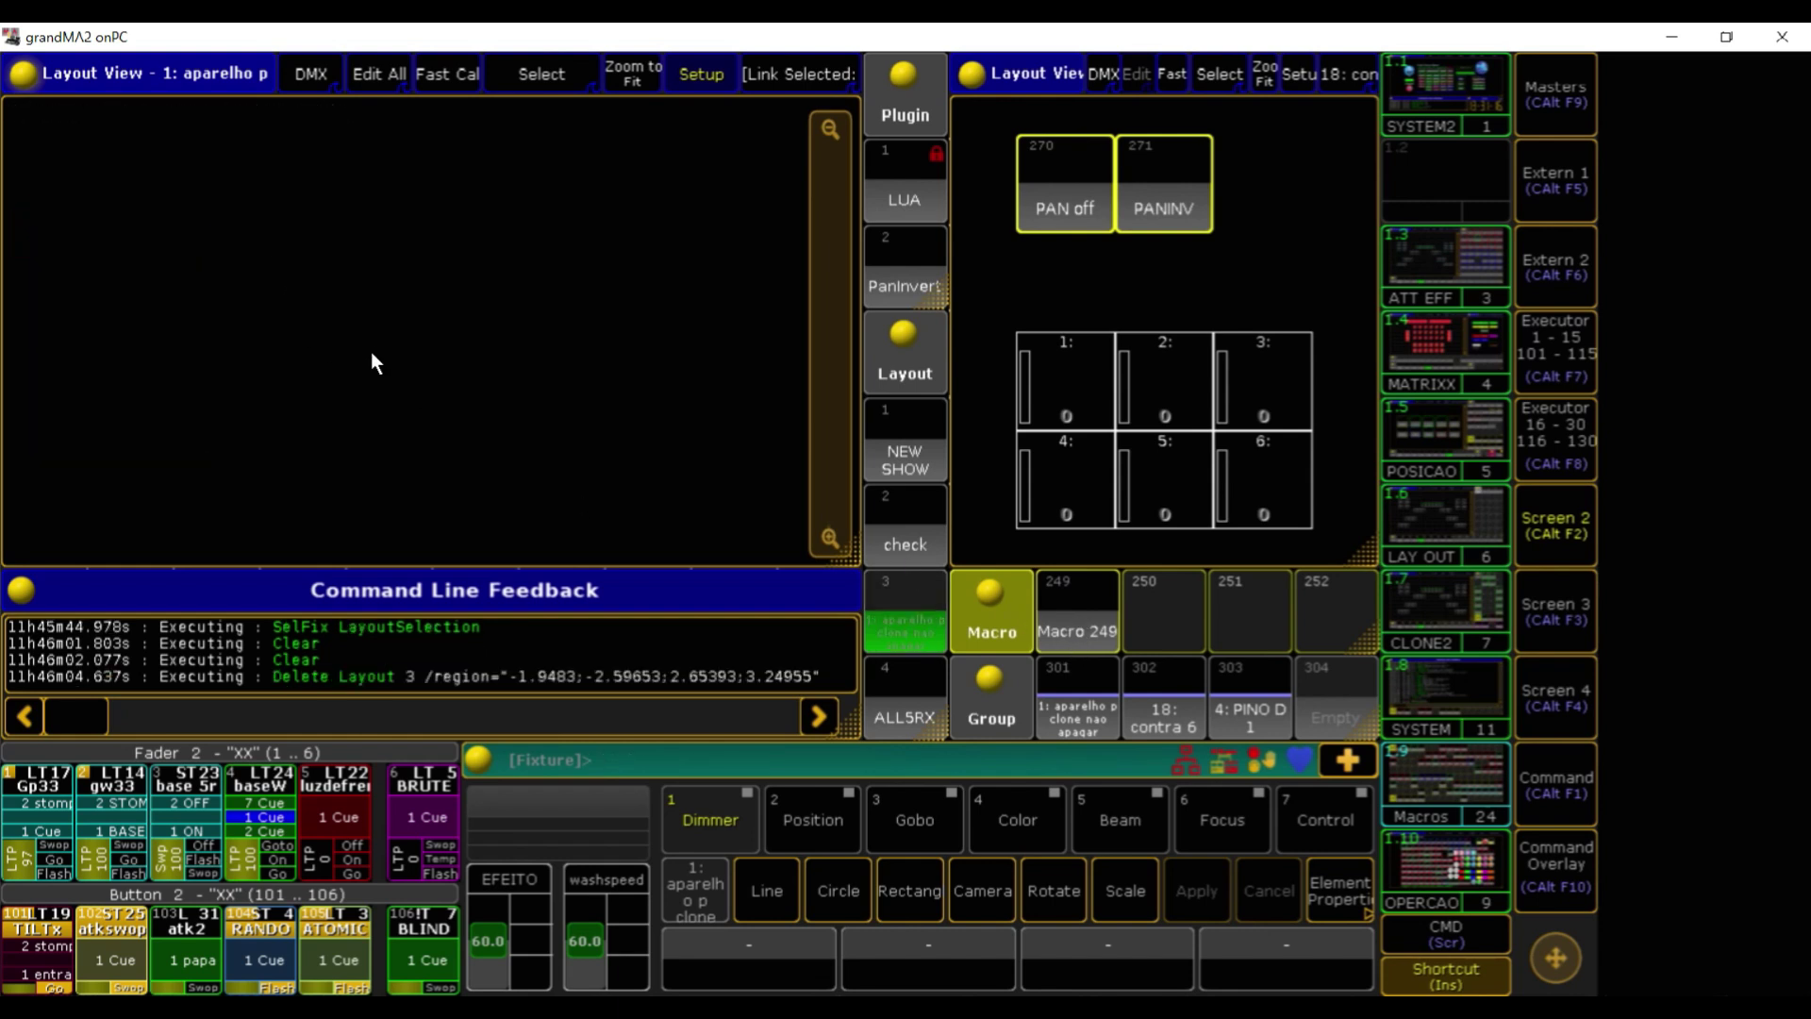
Store Group 301 into layout 3 by running Macro 249, and fit the layout view around fixture 1
{"action": "left_click", "coordinate": [1095, 711]}
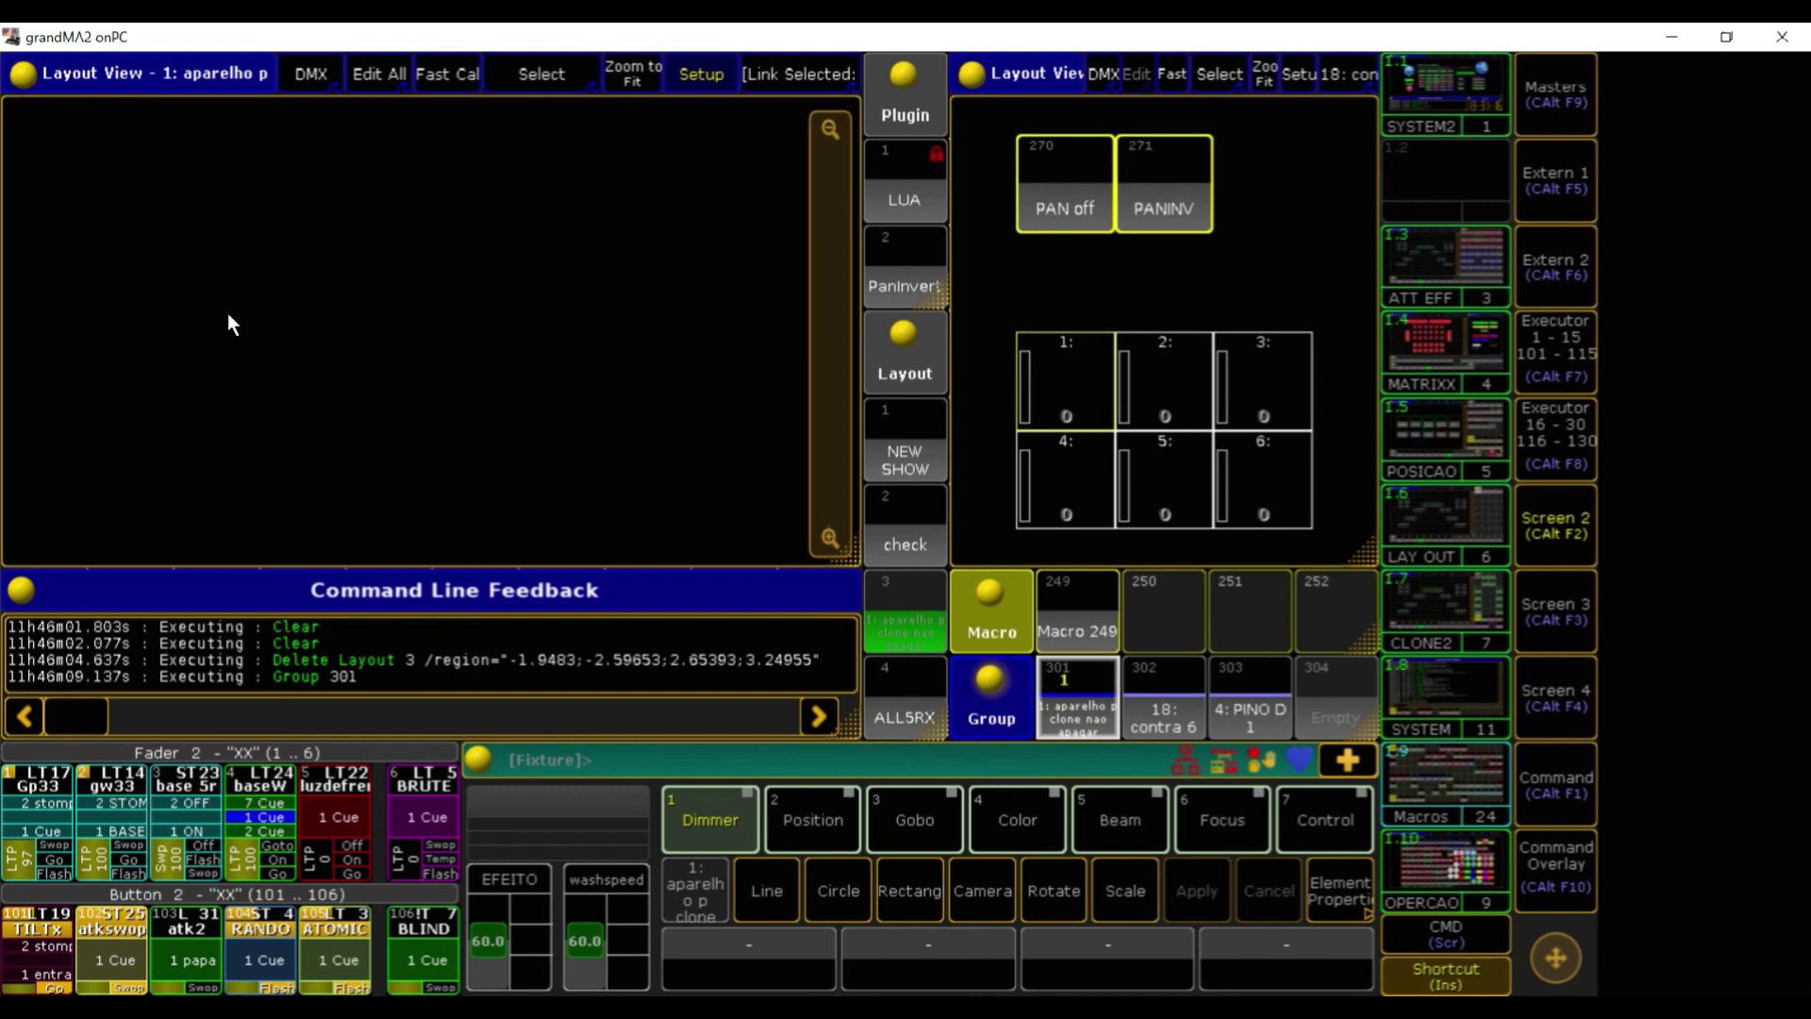
{"action": "left_click", "coordinate": [1077, 618]}
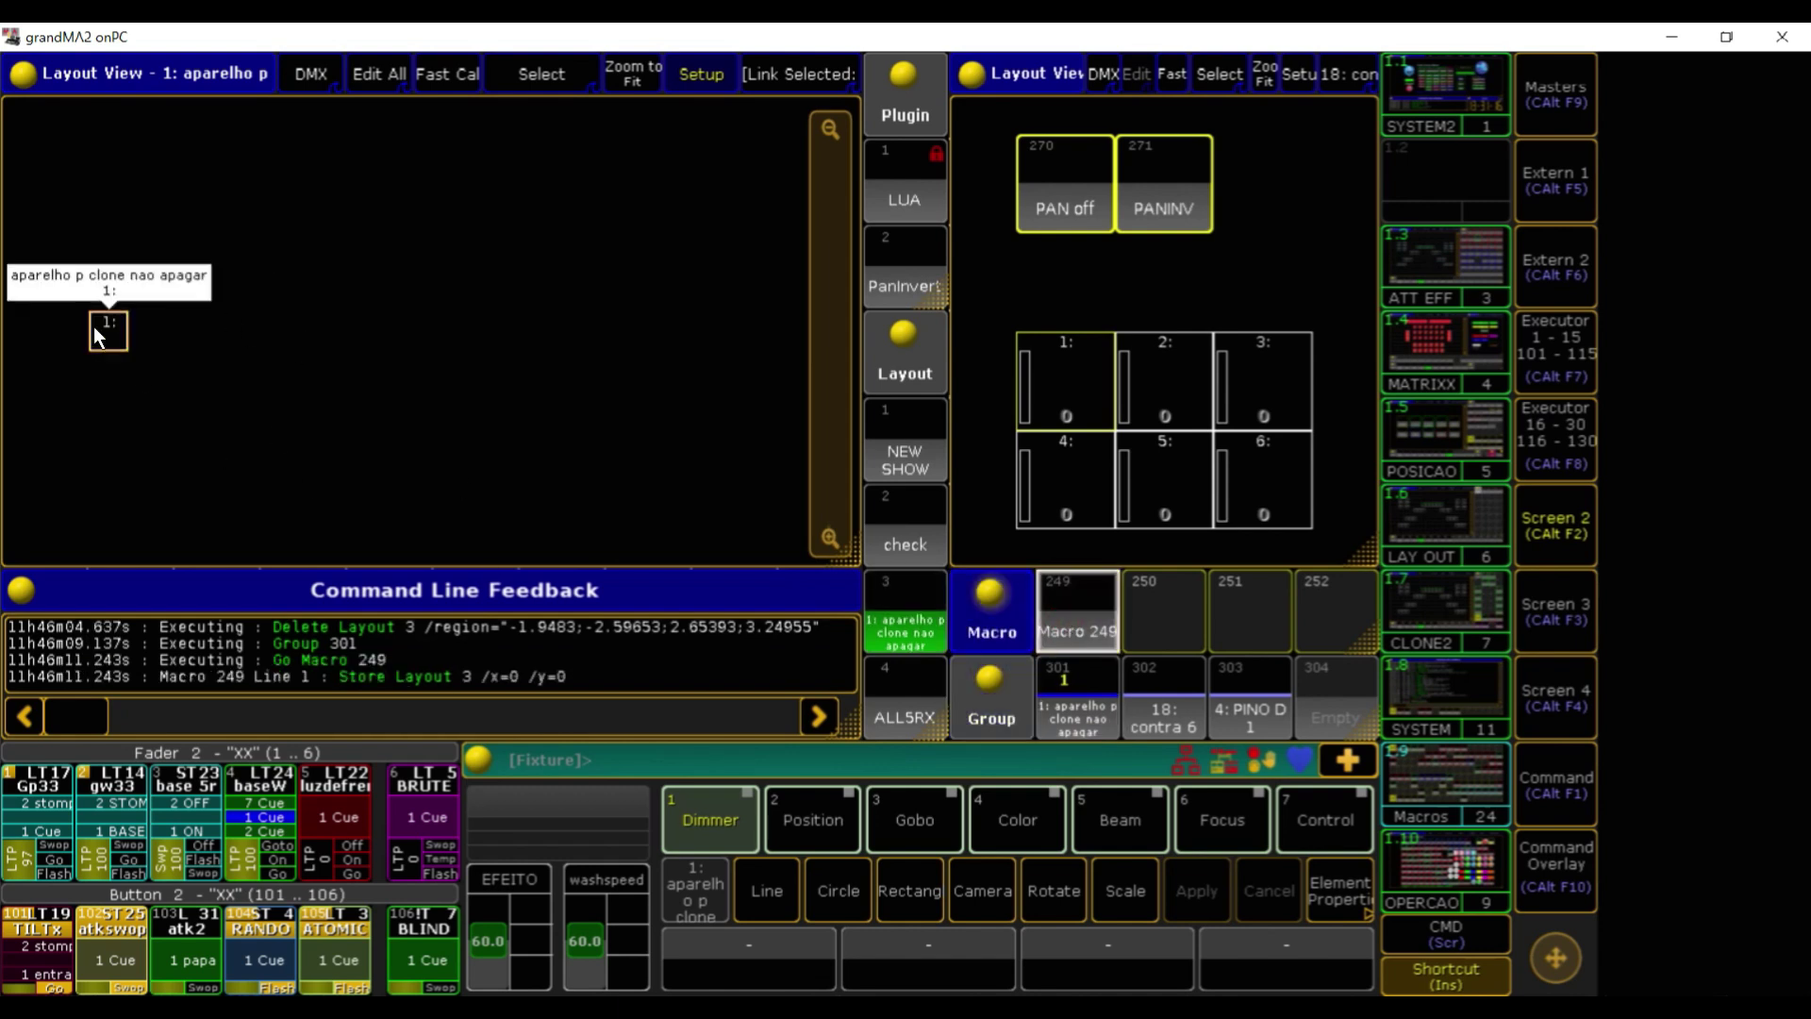
{"action": "left_click", "coordinate": [619, 72]}
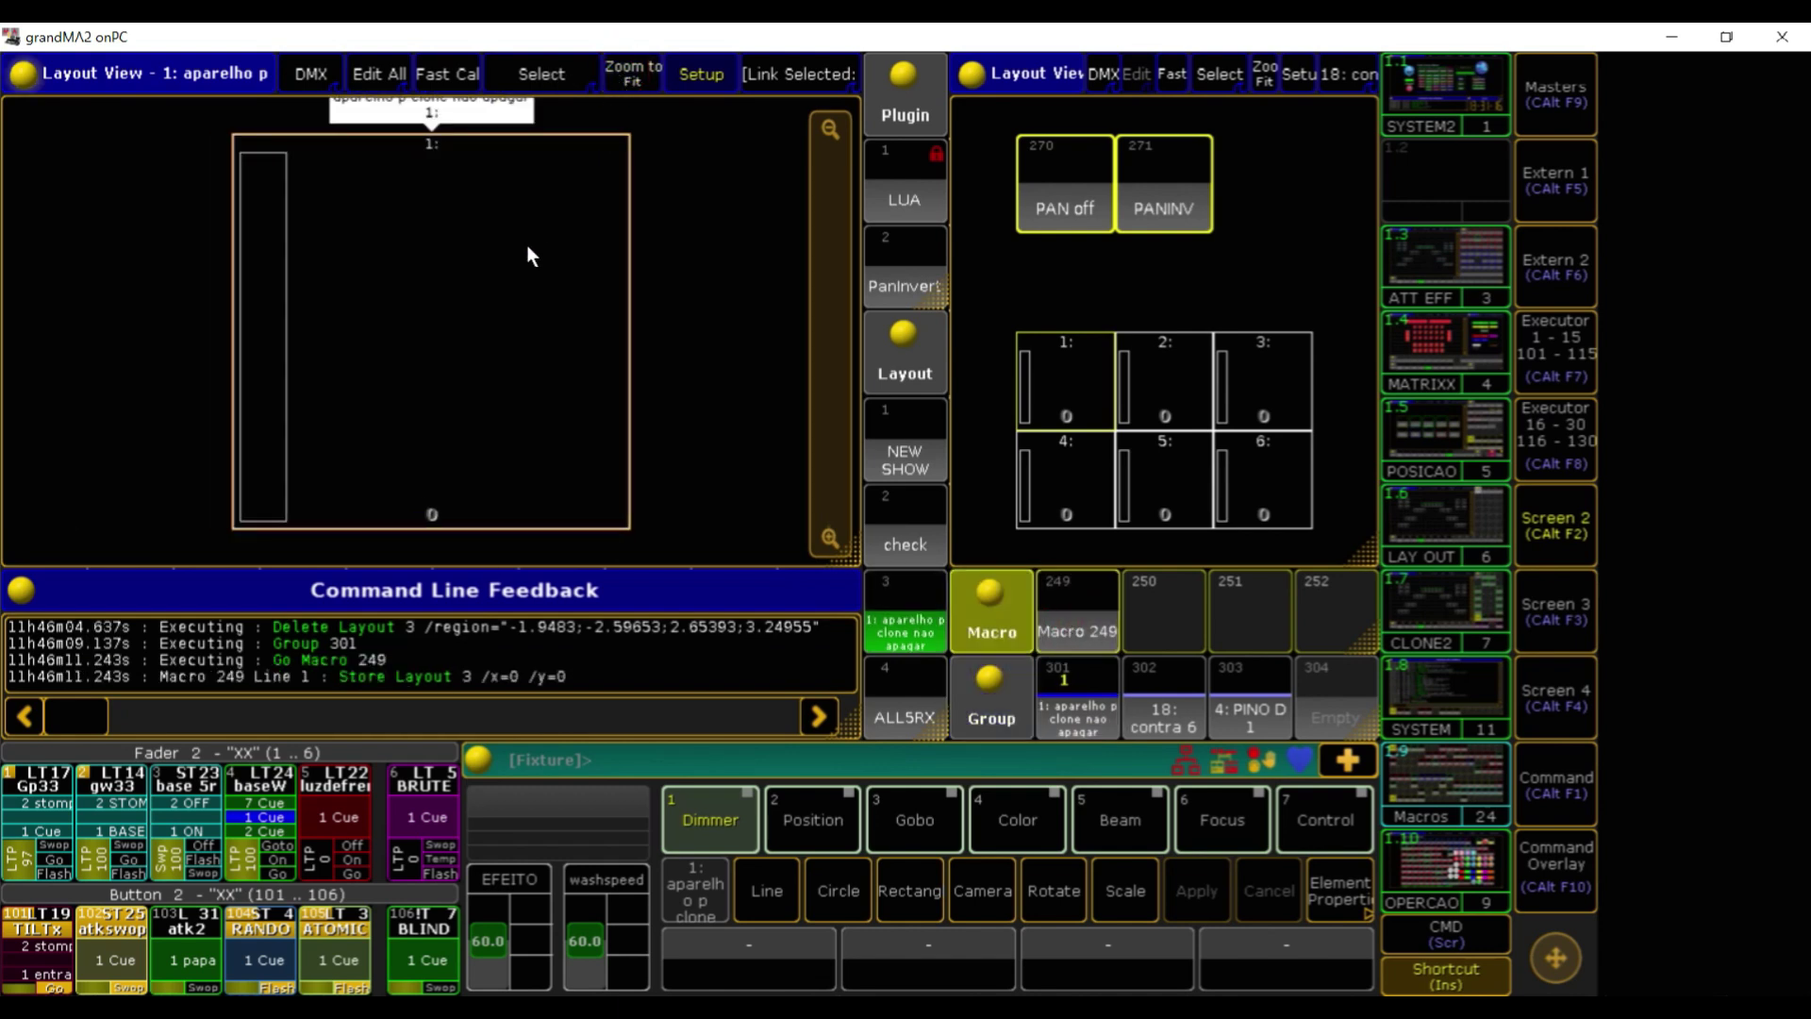
{"action": "scroll", "coordinate": [525, 272], "scroll_direction": "down", "scroll_amount": 2}
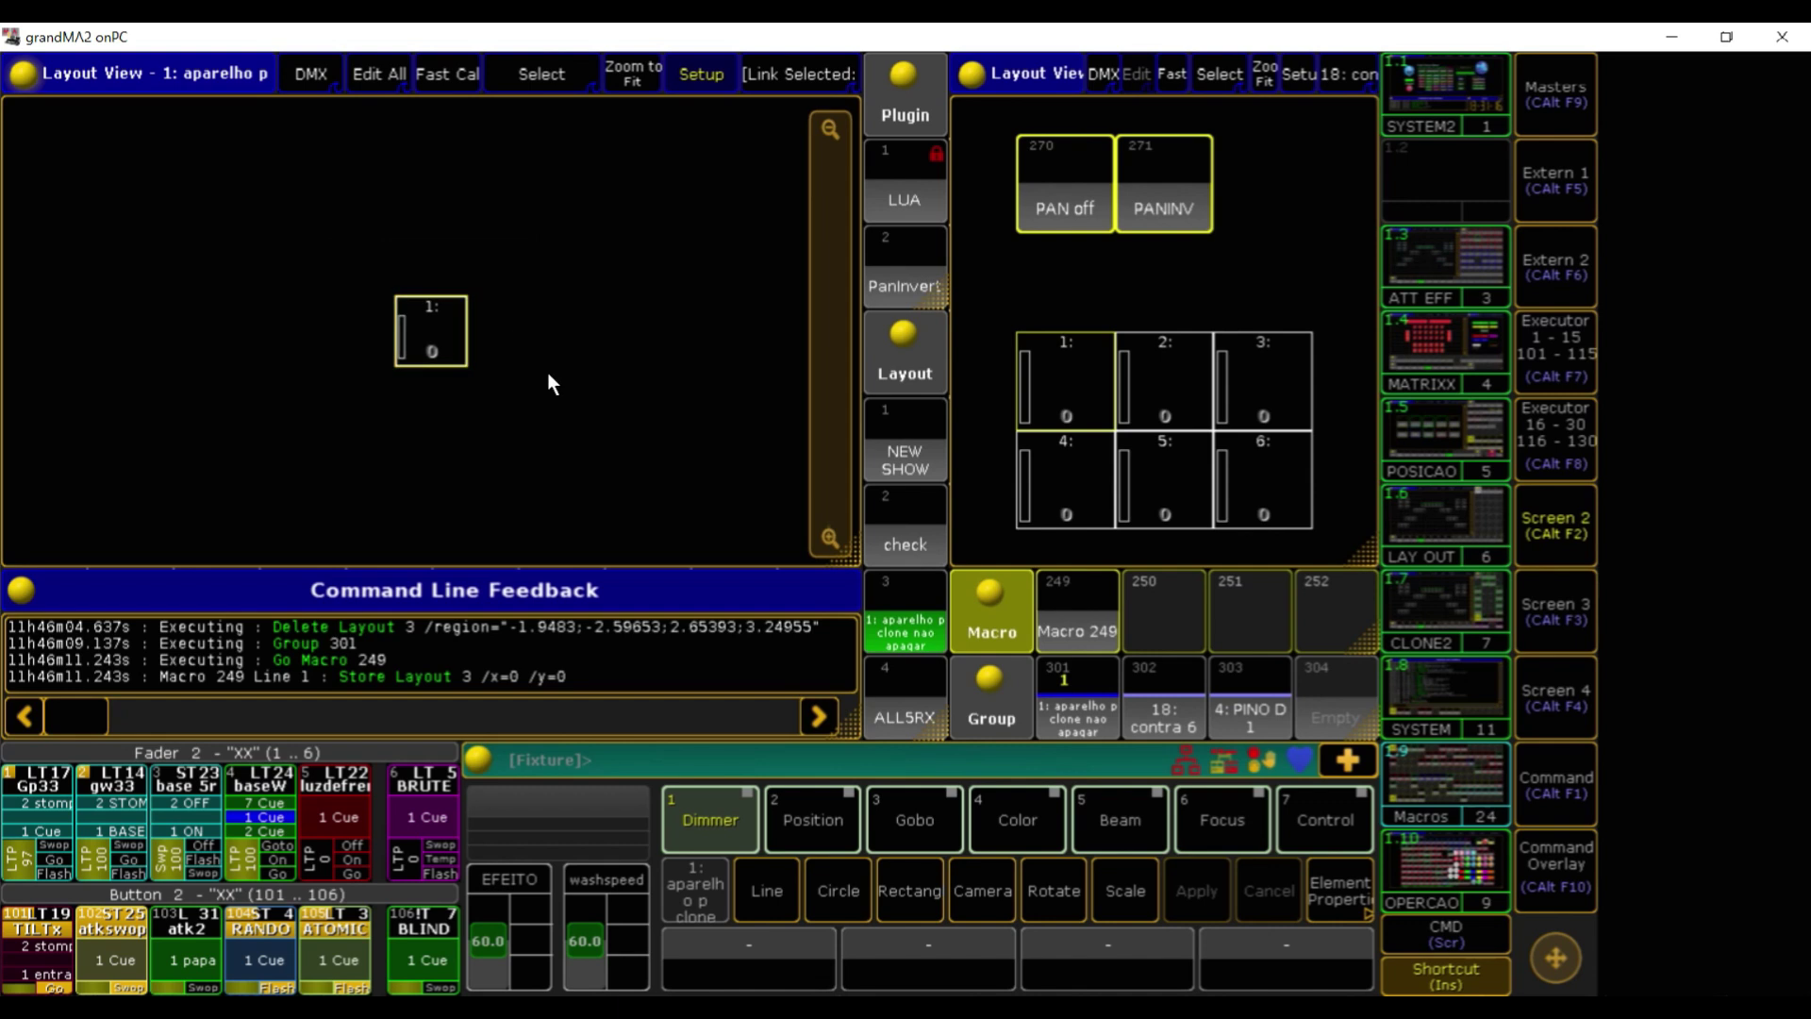
Merge Group 302 into layout 3 with Macro 249, and move fixture 18 off fixture 1 and back onto it
{"action": "left_click", "coordinate": [1180, 706]}
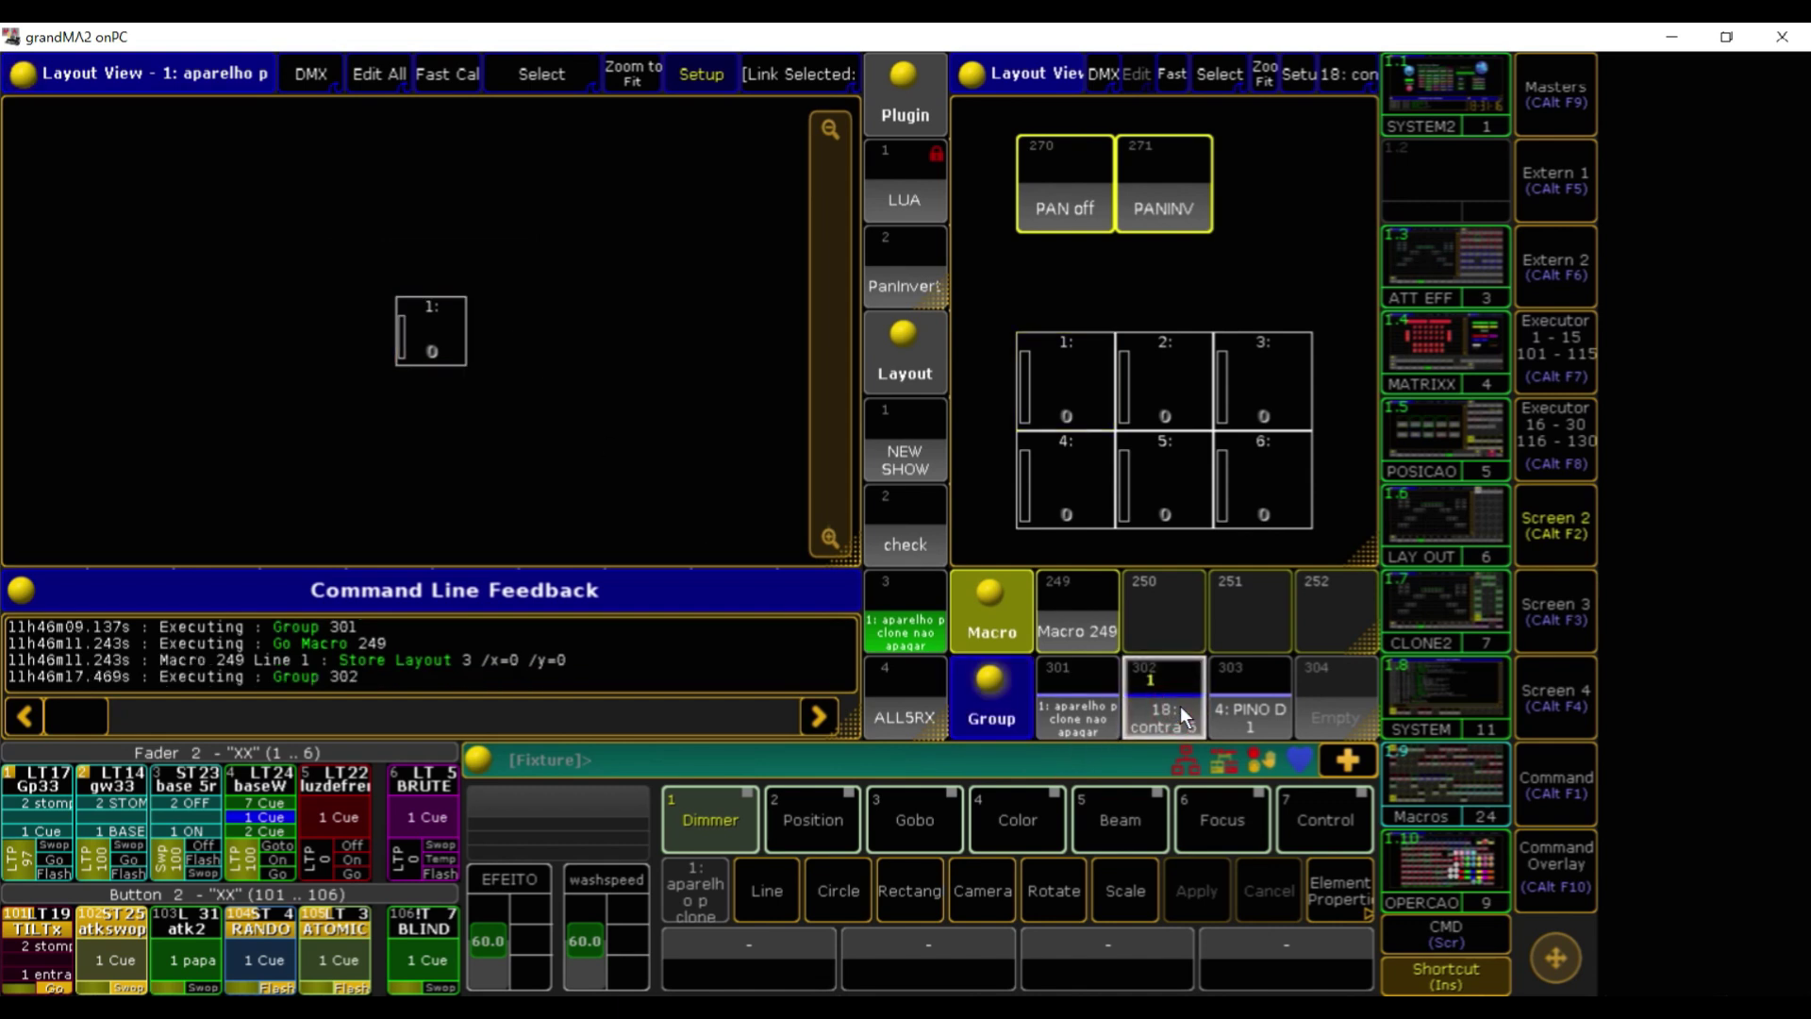
{"action": "left_click", "coordinate": [1096, 608]}
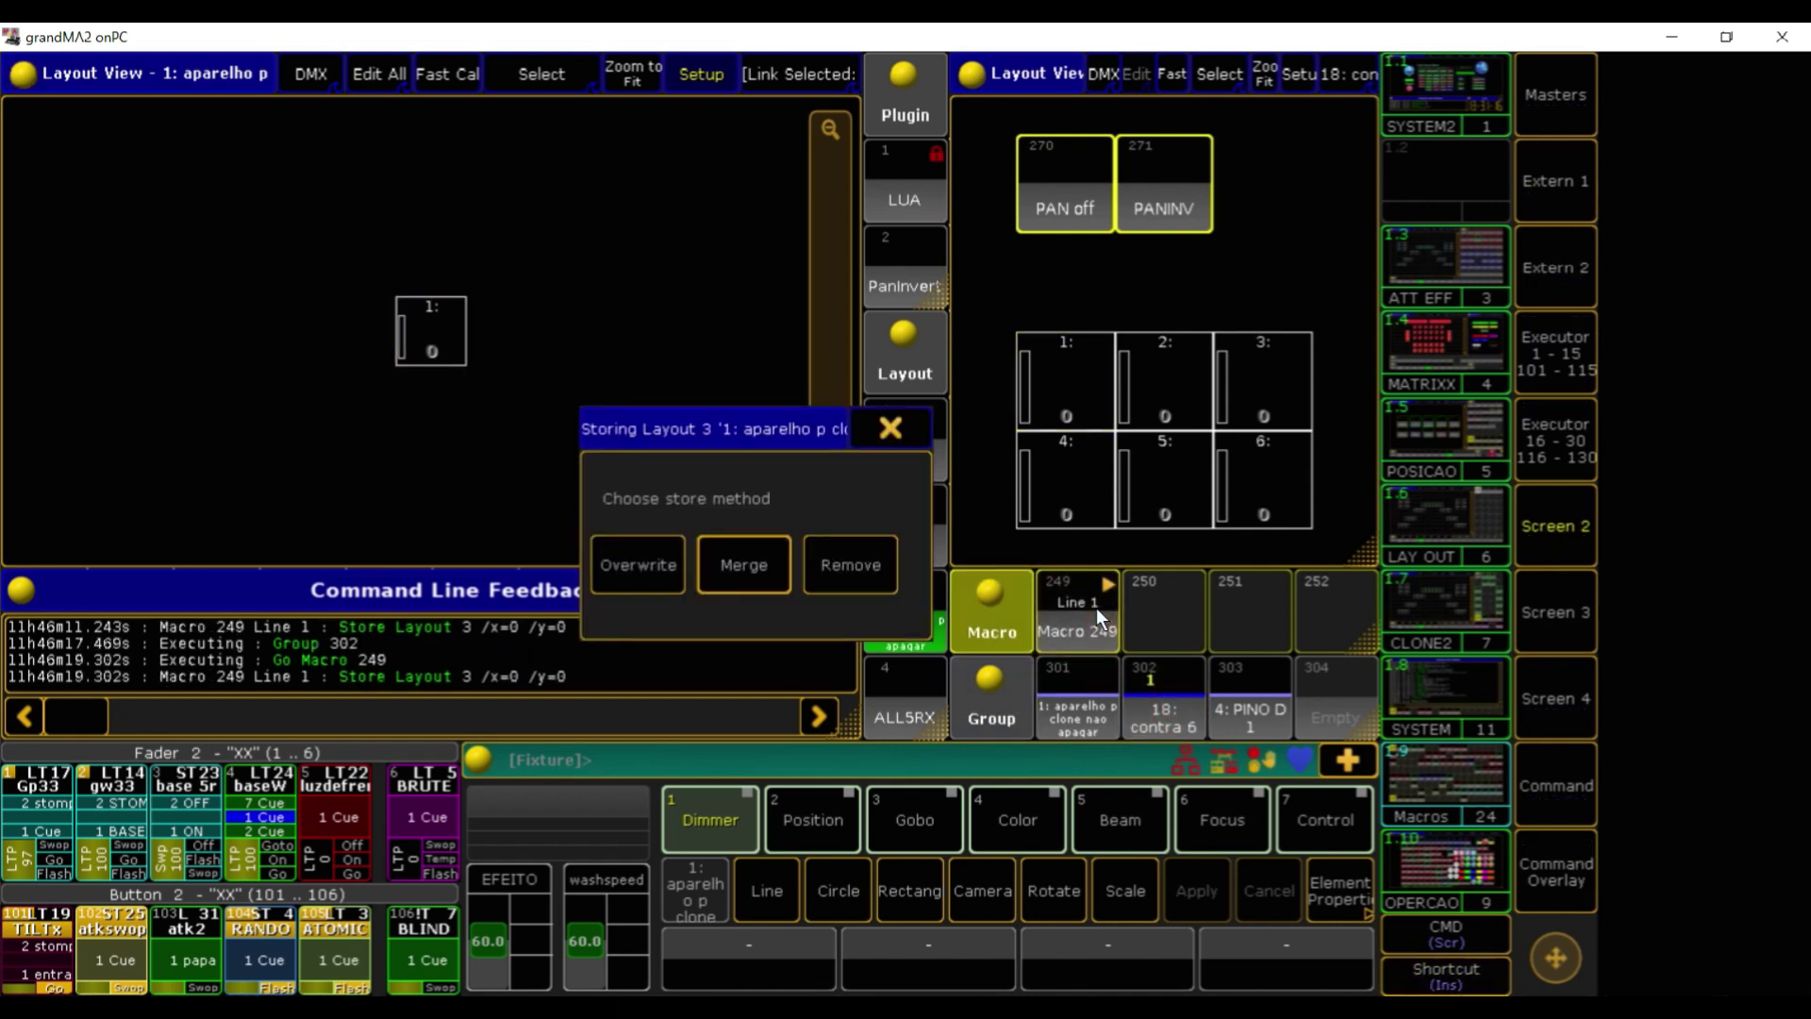
{"action": "left_click", "coordinate": [741, 579]}
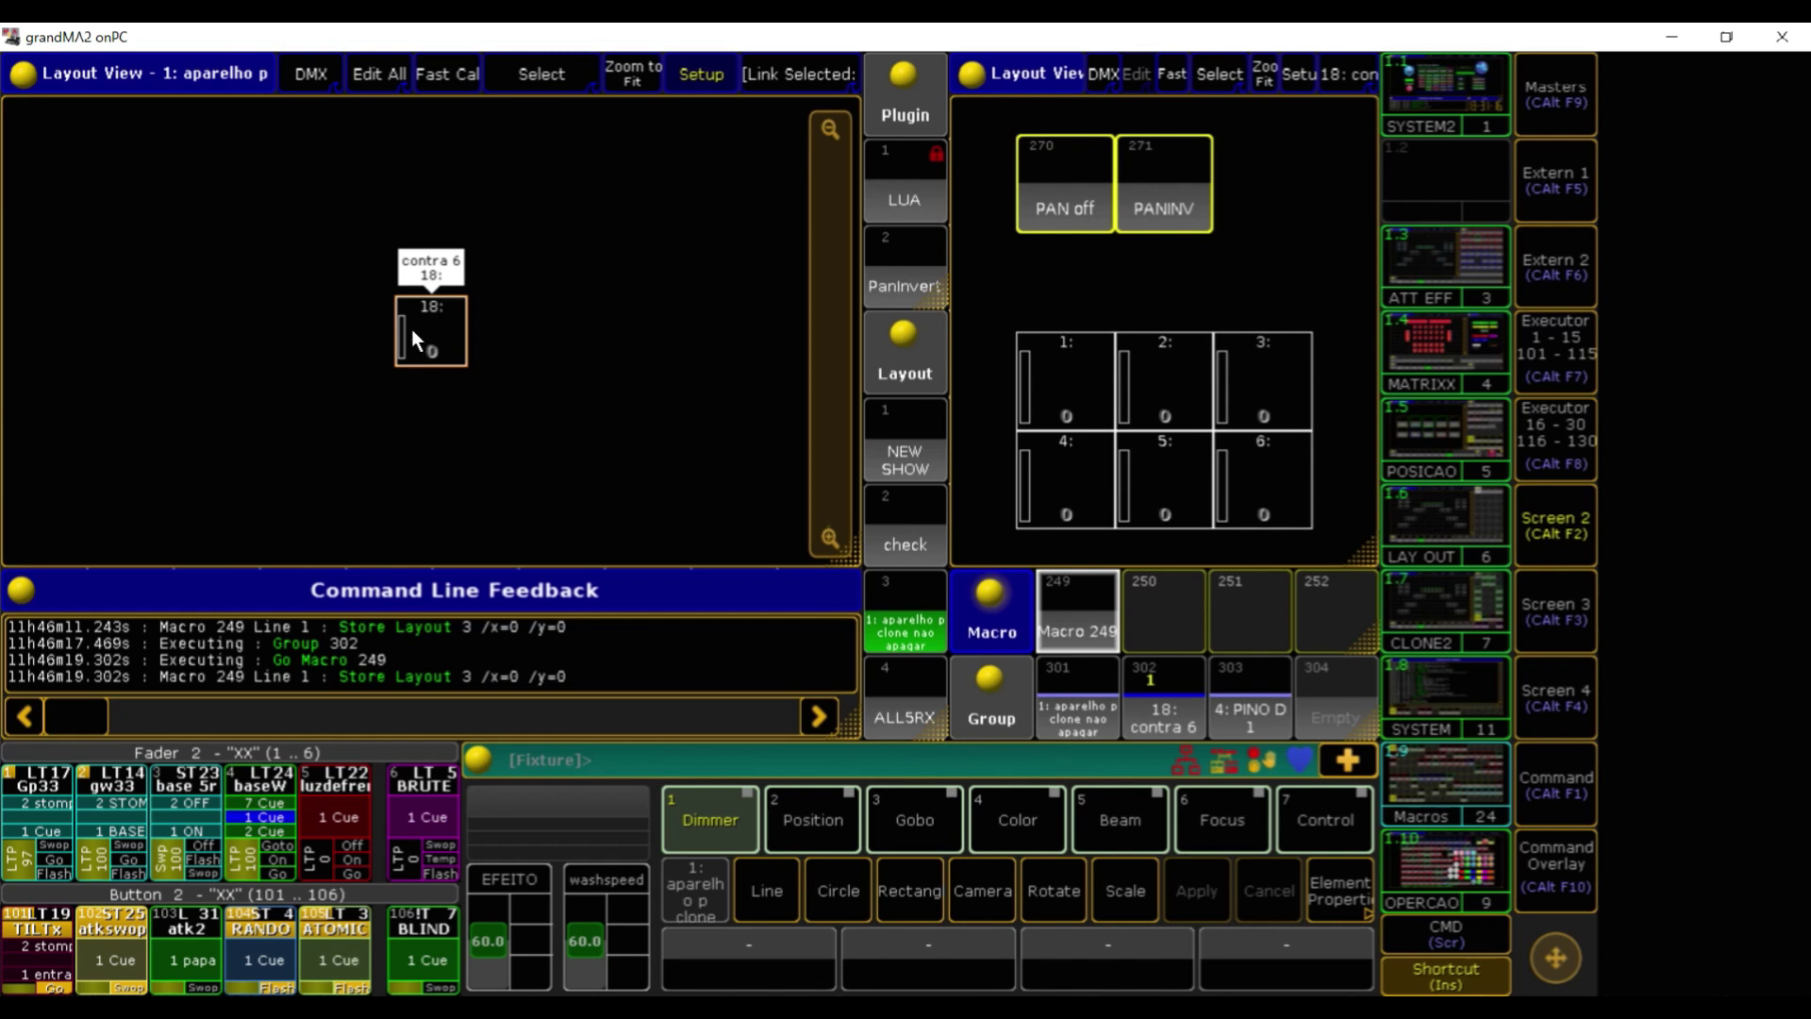
{"action": "left_click_drag", "start_coordinate": [411, 330], "coordinate": [481, 365]}
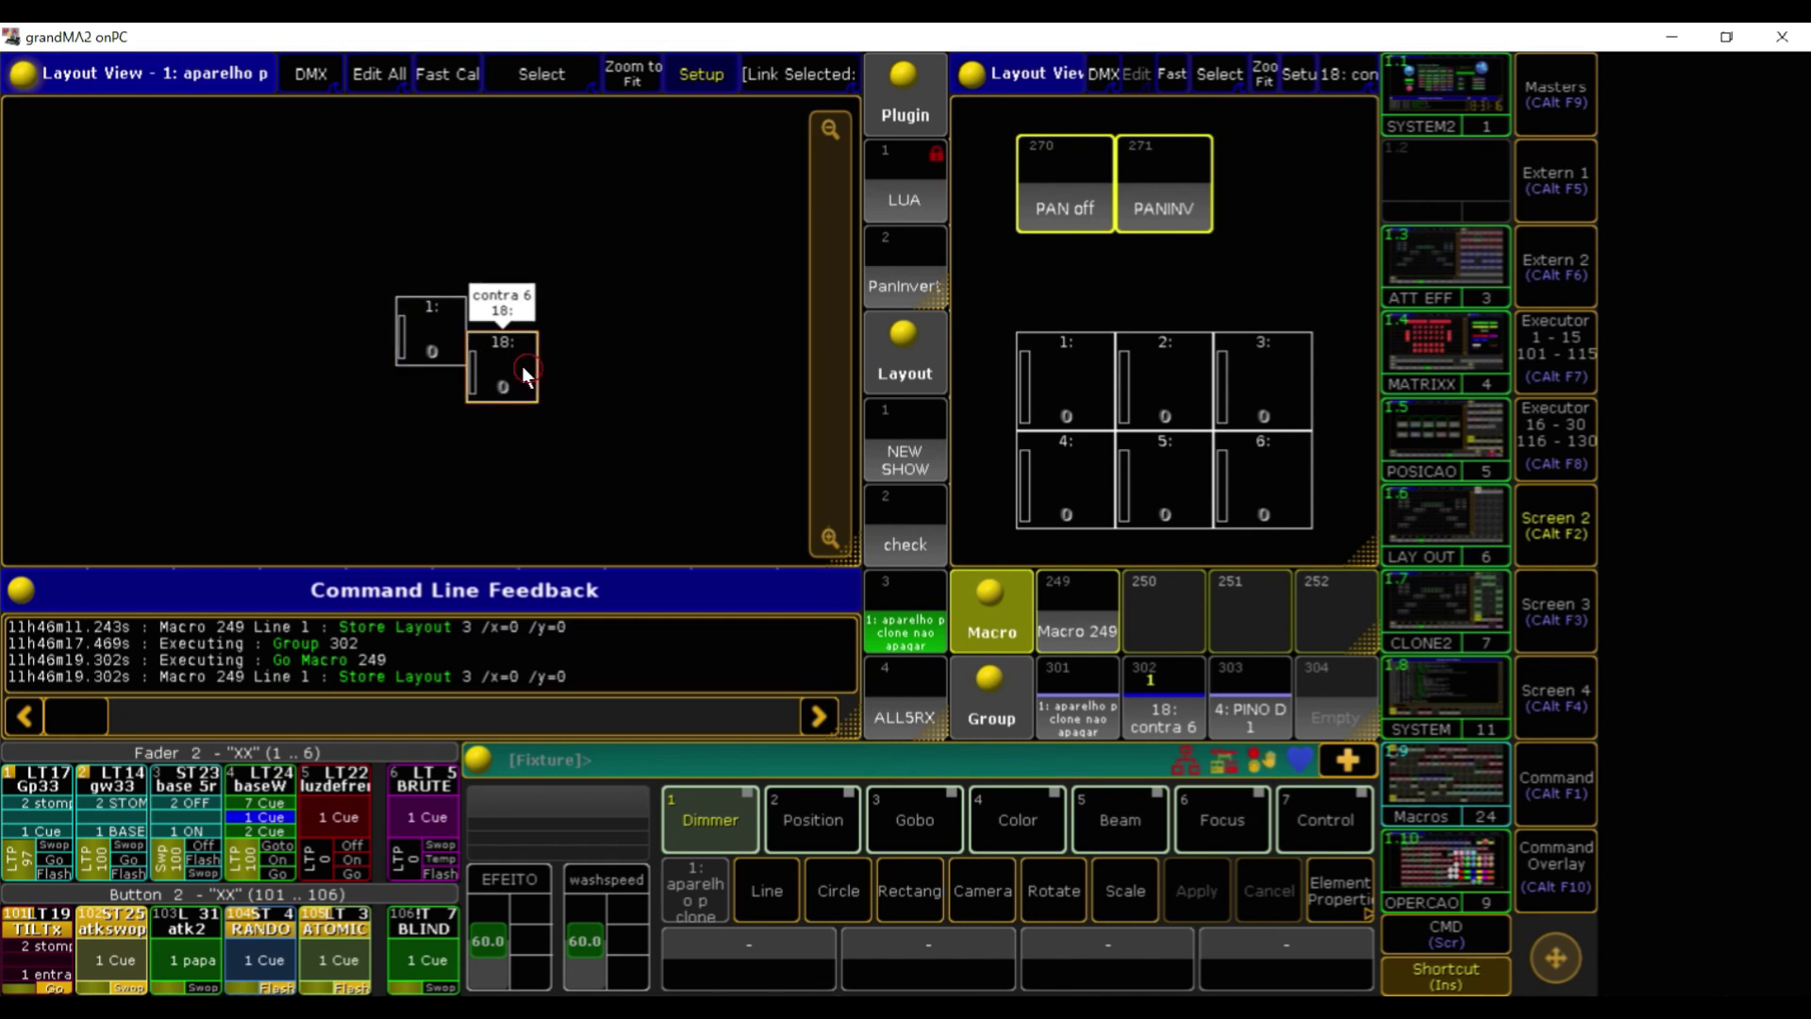
{"action": "left_click_drag", "start_coordinate": [510, 368], "coordinate": [438, 312]}
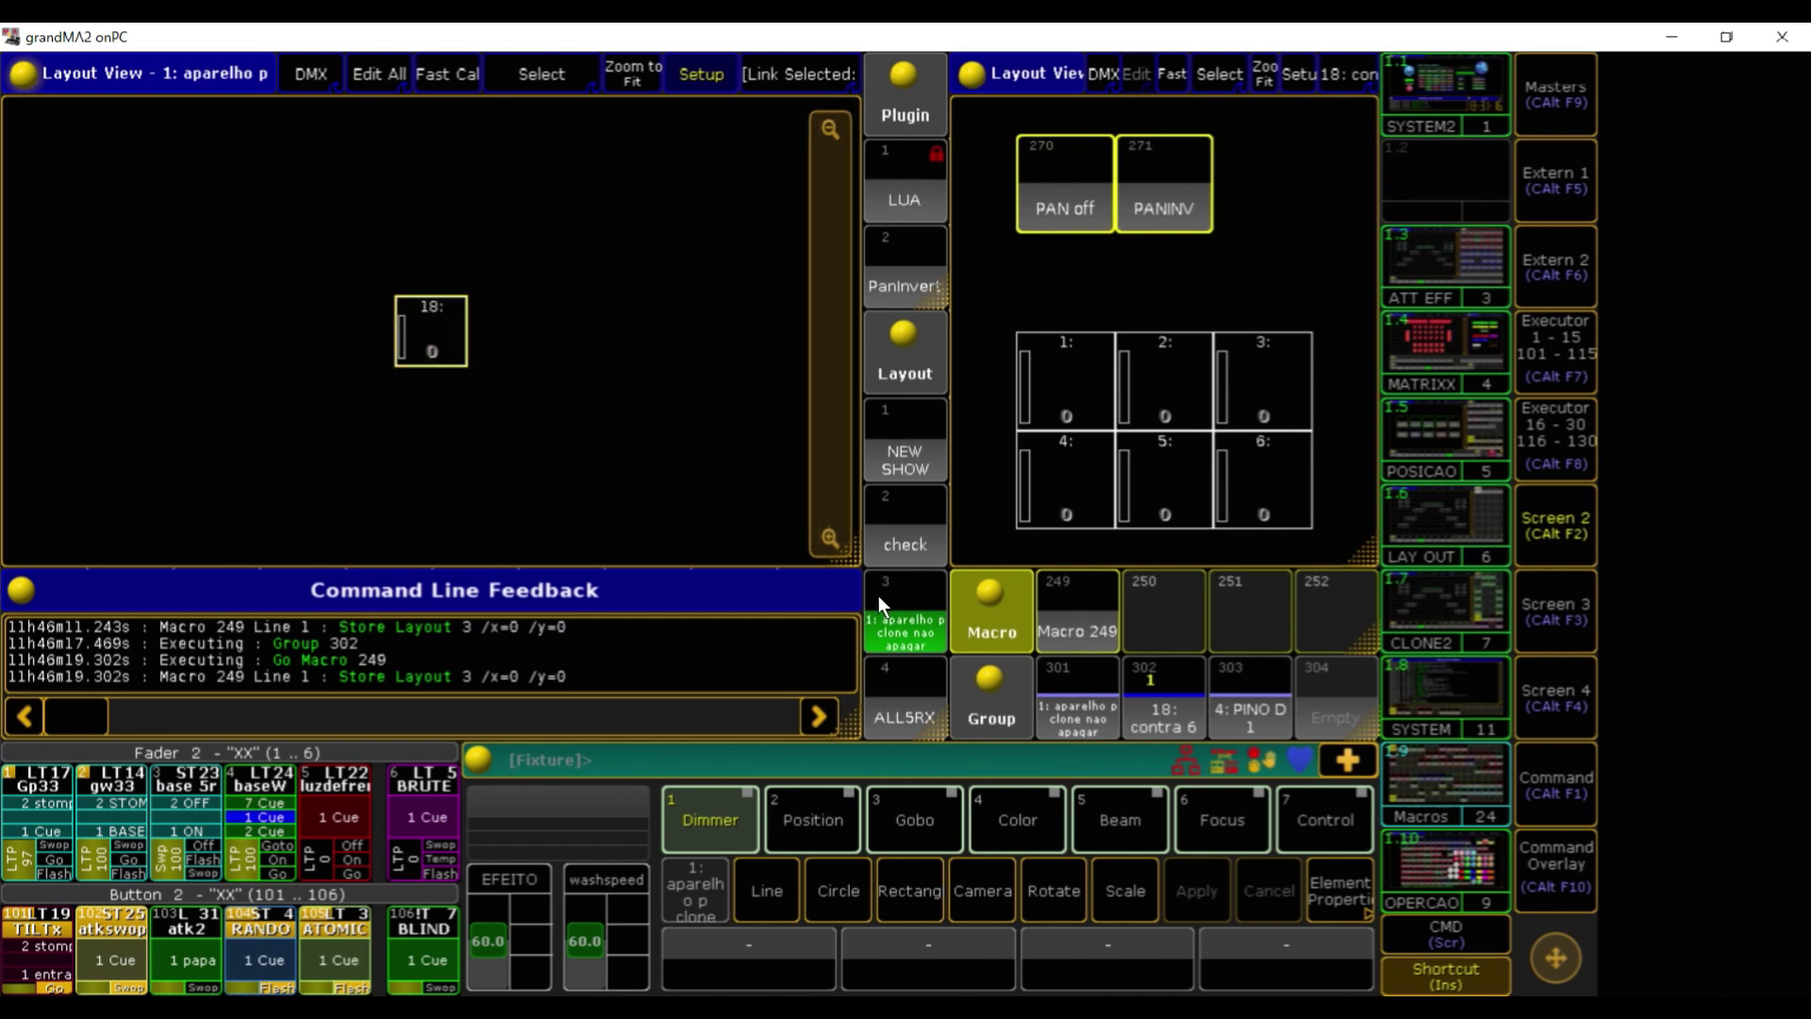
Merge Group 303 into layout 3 with Macro 249, and move fixture 4 off the stacked fixtures and back onto them
{"action": "left_click", "coordinate": [1233, 721]}
{"action": "left_click", "coordinate": [1088, 625]}
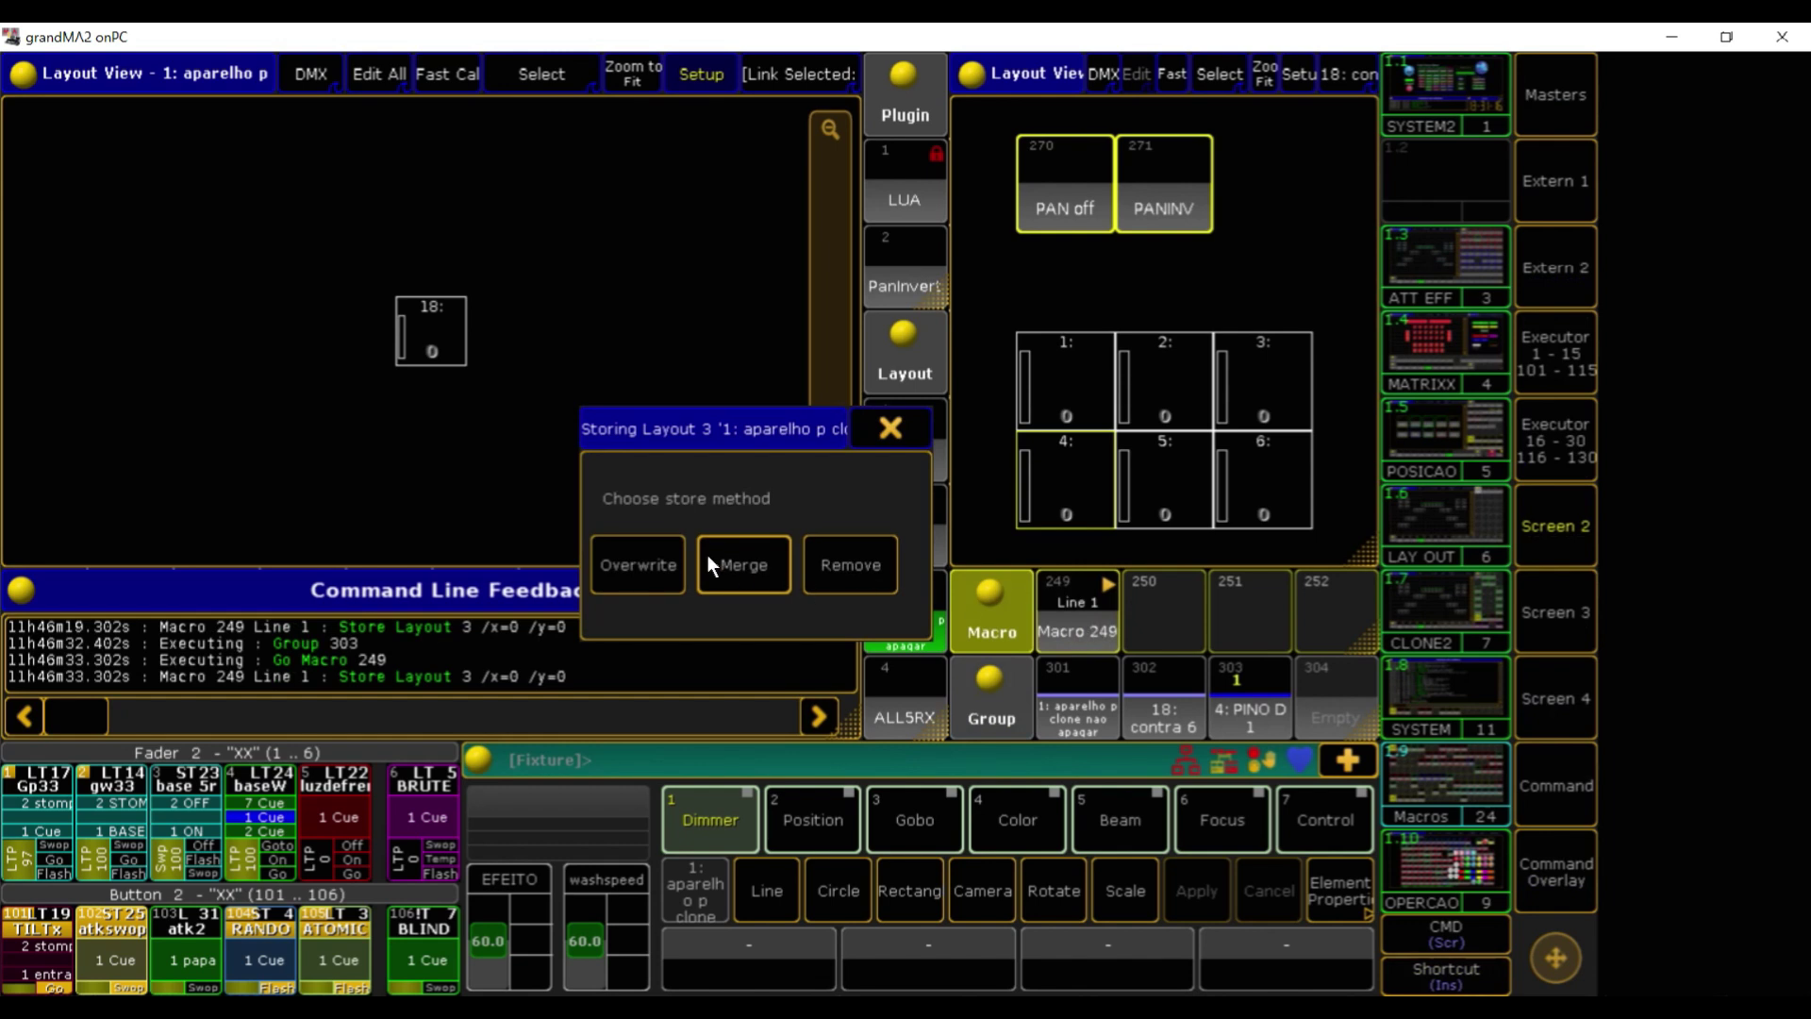
{"action": "left_click", "coordinate": [743, 563]}
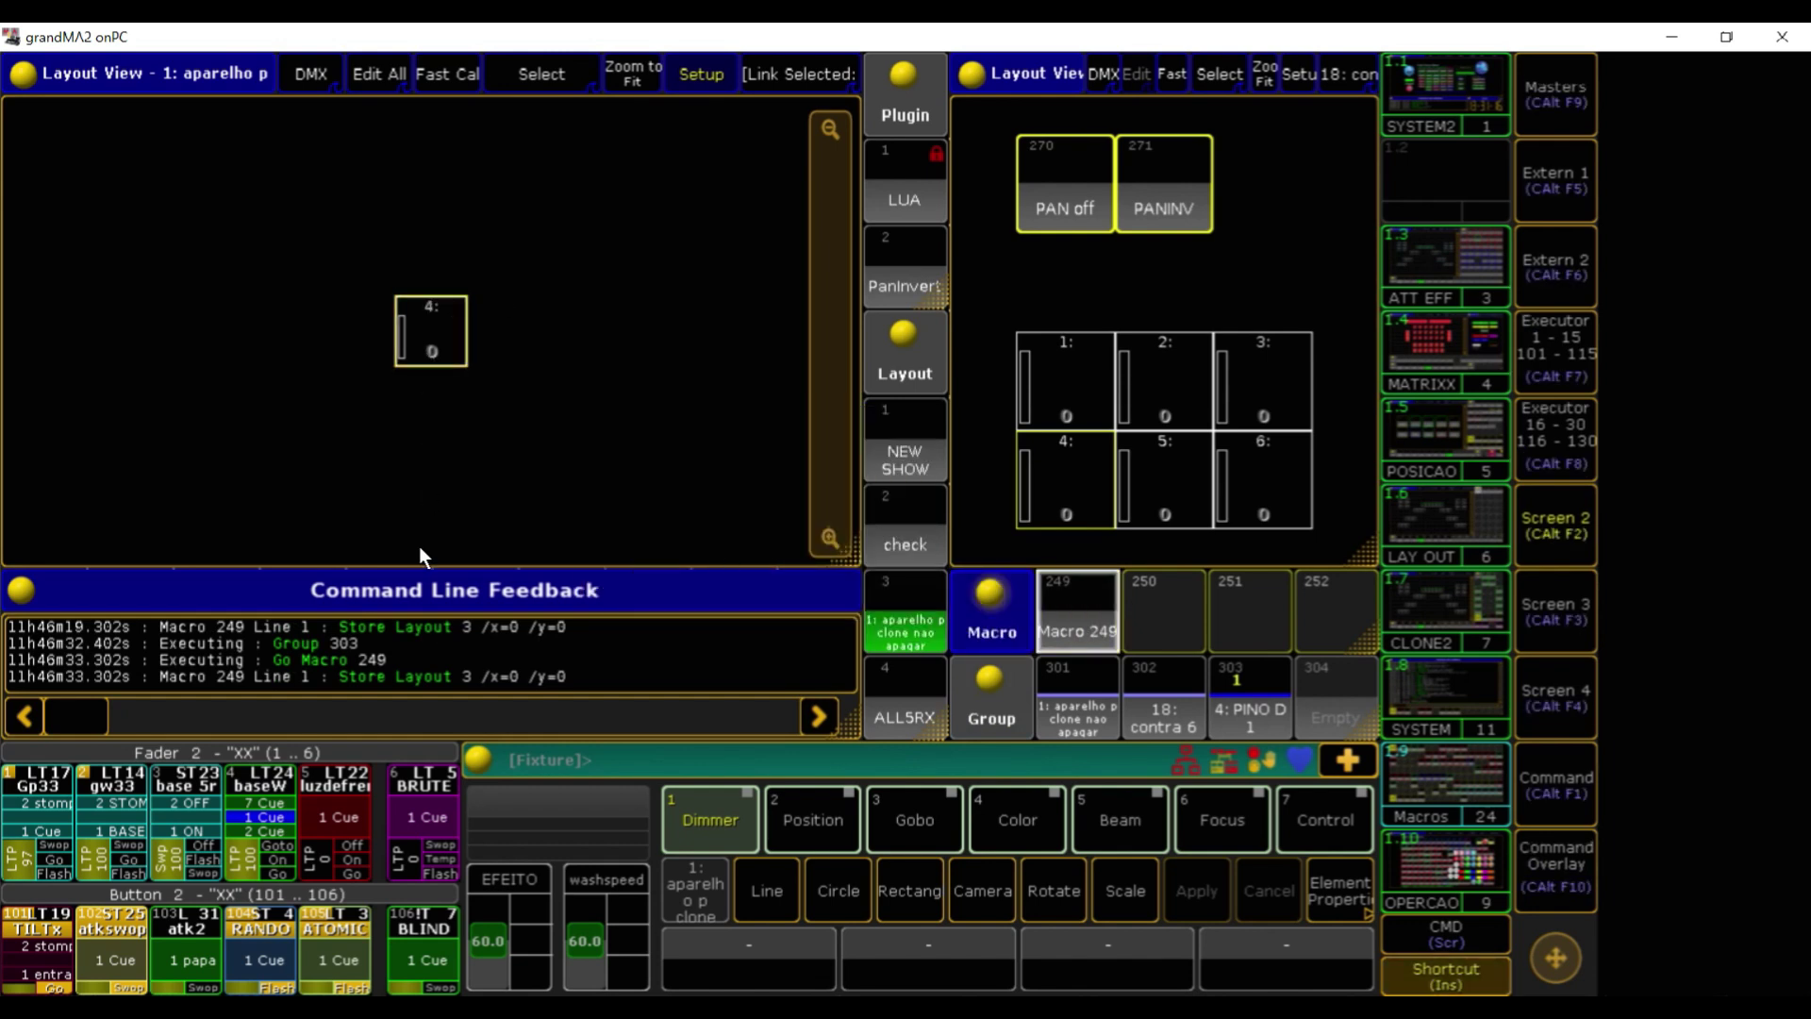
{"action": "left_click_drag", "start_coordinate": [434, 330], "coordinate": [462, 398]}
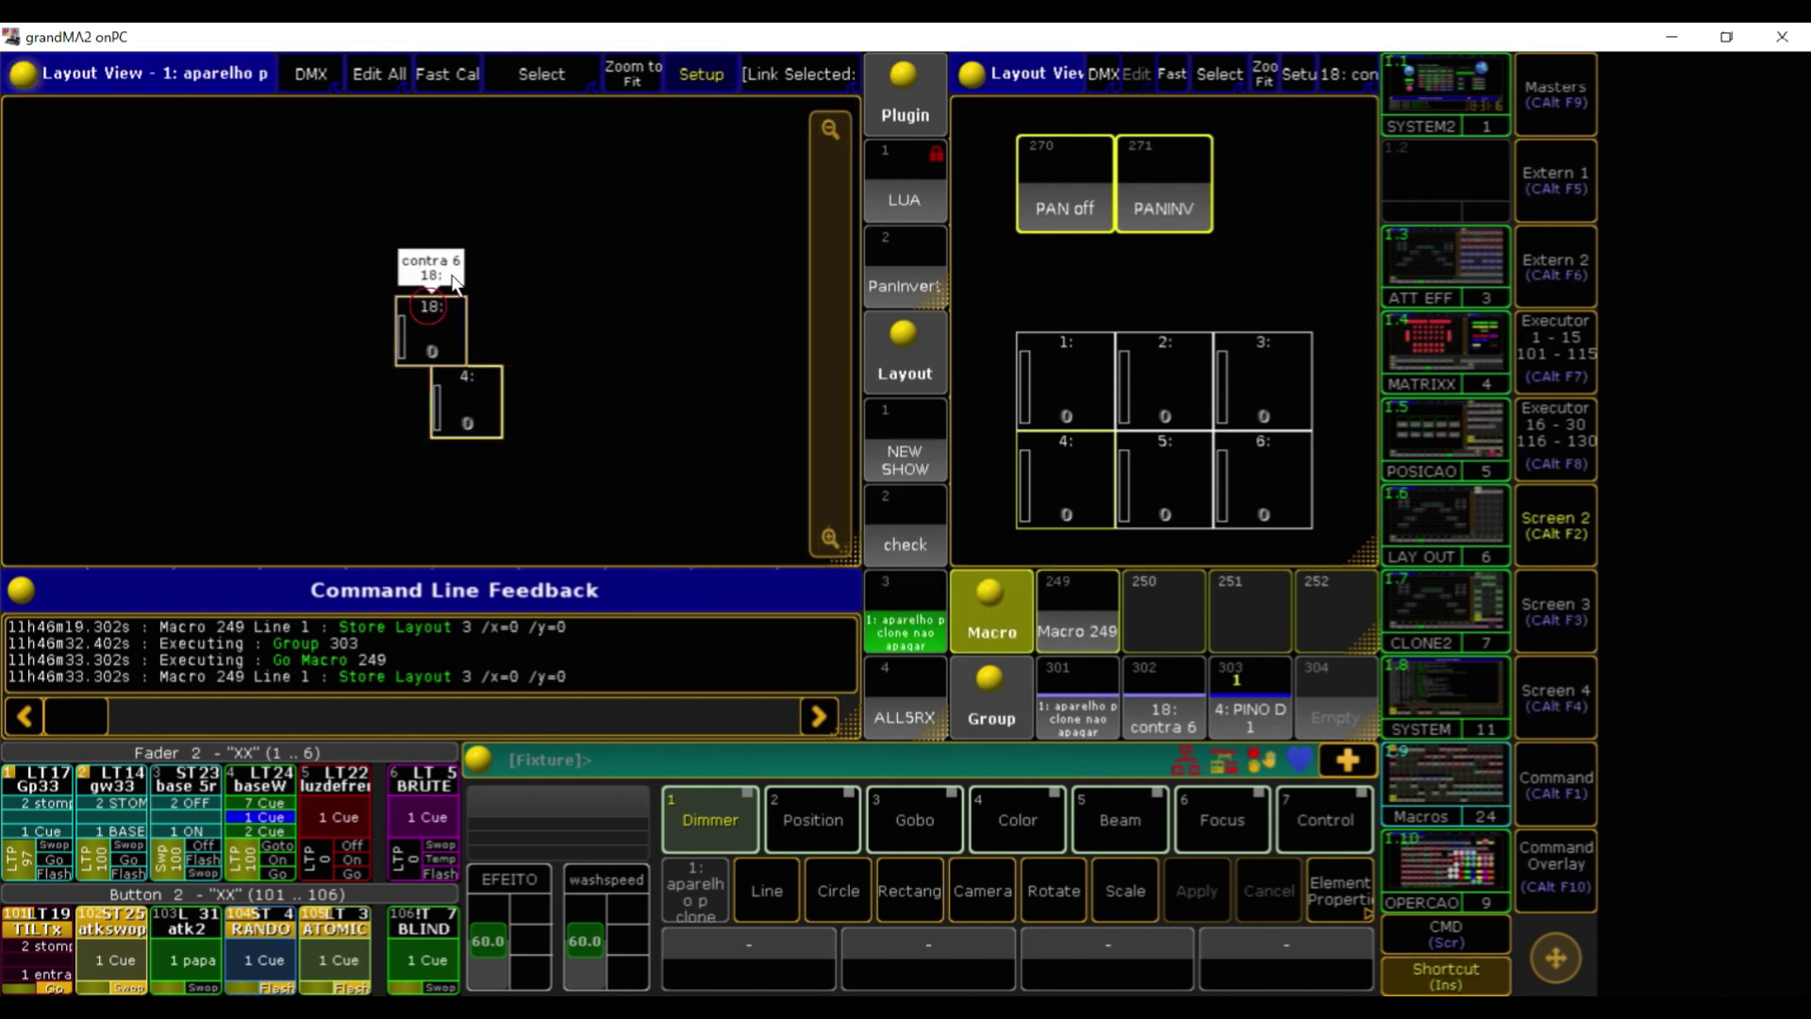
{"action": "mouse_move", "coordinate": [432, 294]}
{"action": "left_mouse_down"}
{"action": "mouse_move", "coordinate": [468, 258]}
{"action": "mouse_move", "coordinate": [446, 327]}
{"action": "left_mouse_up"}
{"action": "left_click_drag", "start_coordinate": [451, 399], "coordinate": [416, 332]}
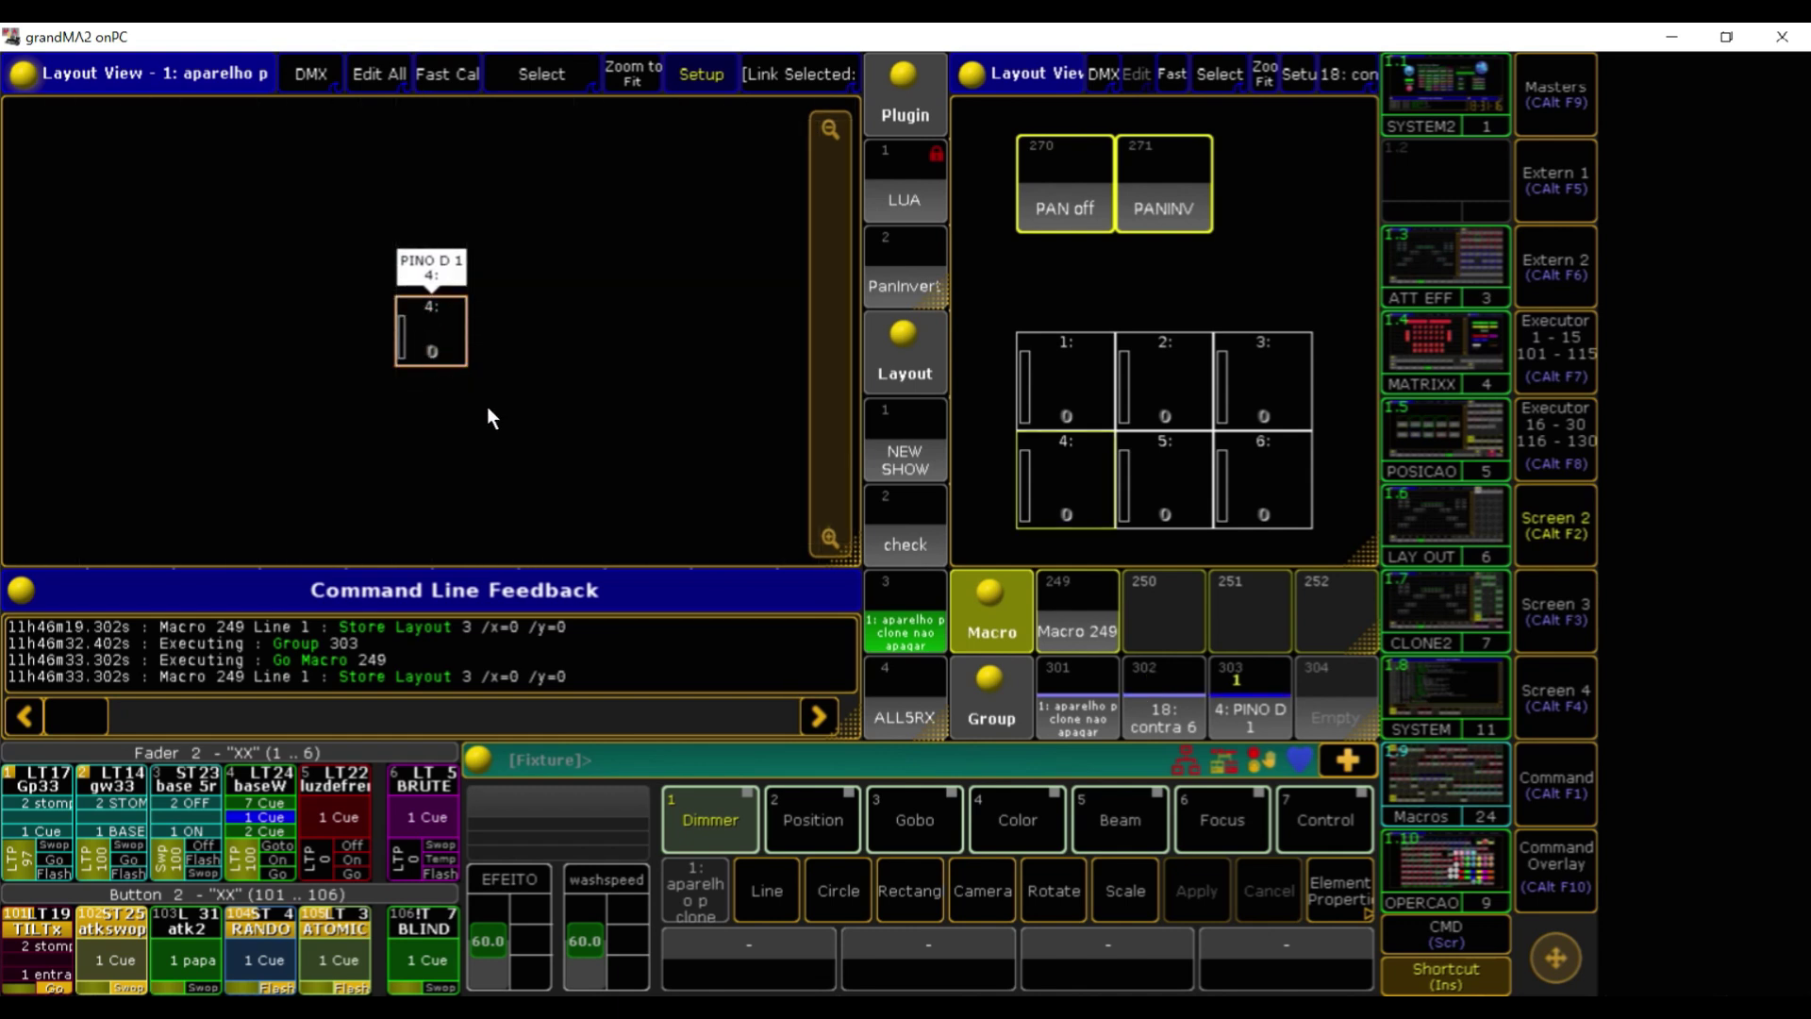
Clear the selection and delete the stacked fixtures from layout 3
{"action": "key", "text": "BackSpace"}
{"action": "key", "text": "BackSpace"}
{"action": "key", "text": "BackSpace"}
{"action": "key", "text": "BackSpace"}
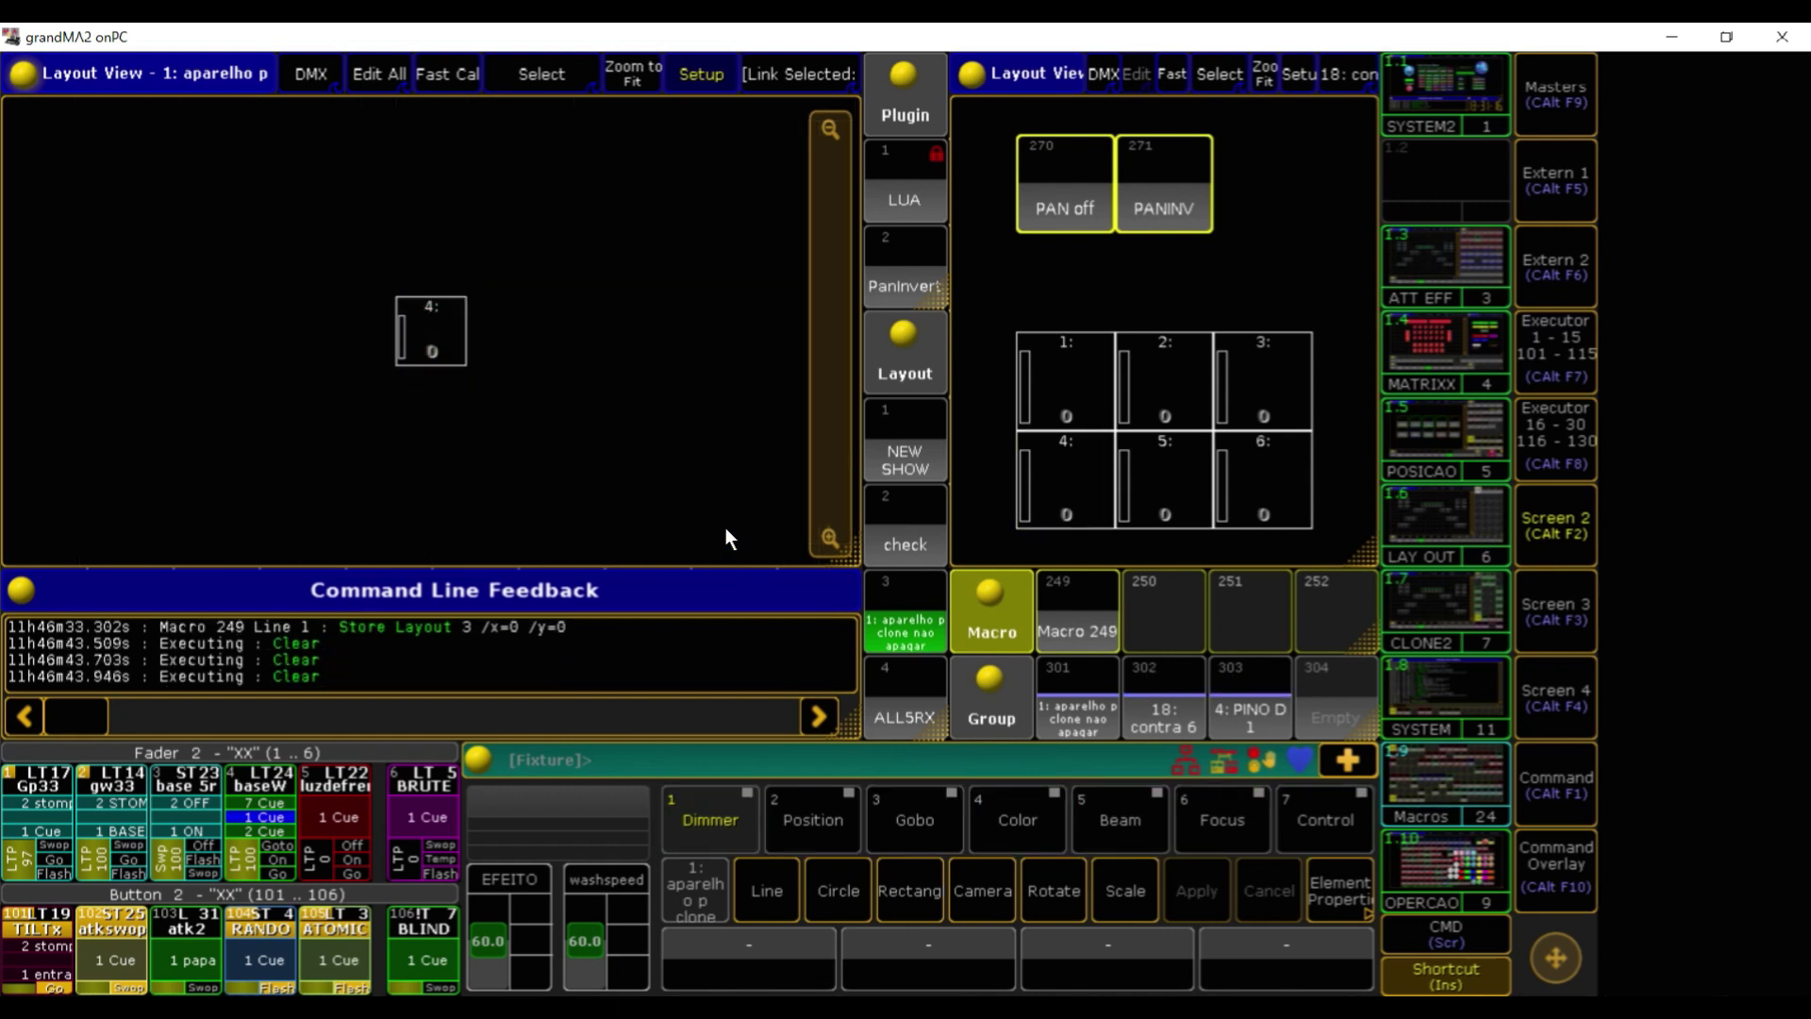
{"action": "key", "text": "Delete"}
{"action": "left_click_drag", "start_coordinate": [346, 243], "coordinate": [557, 464]}
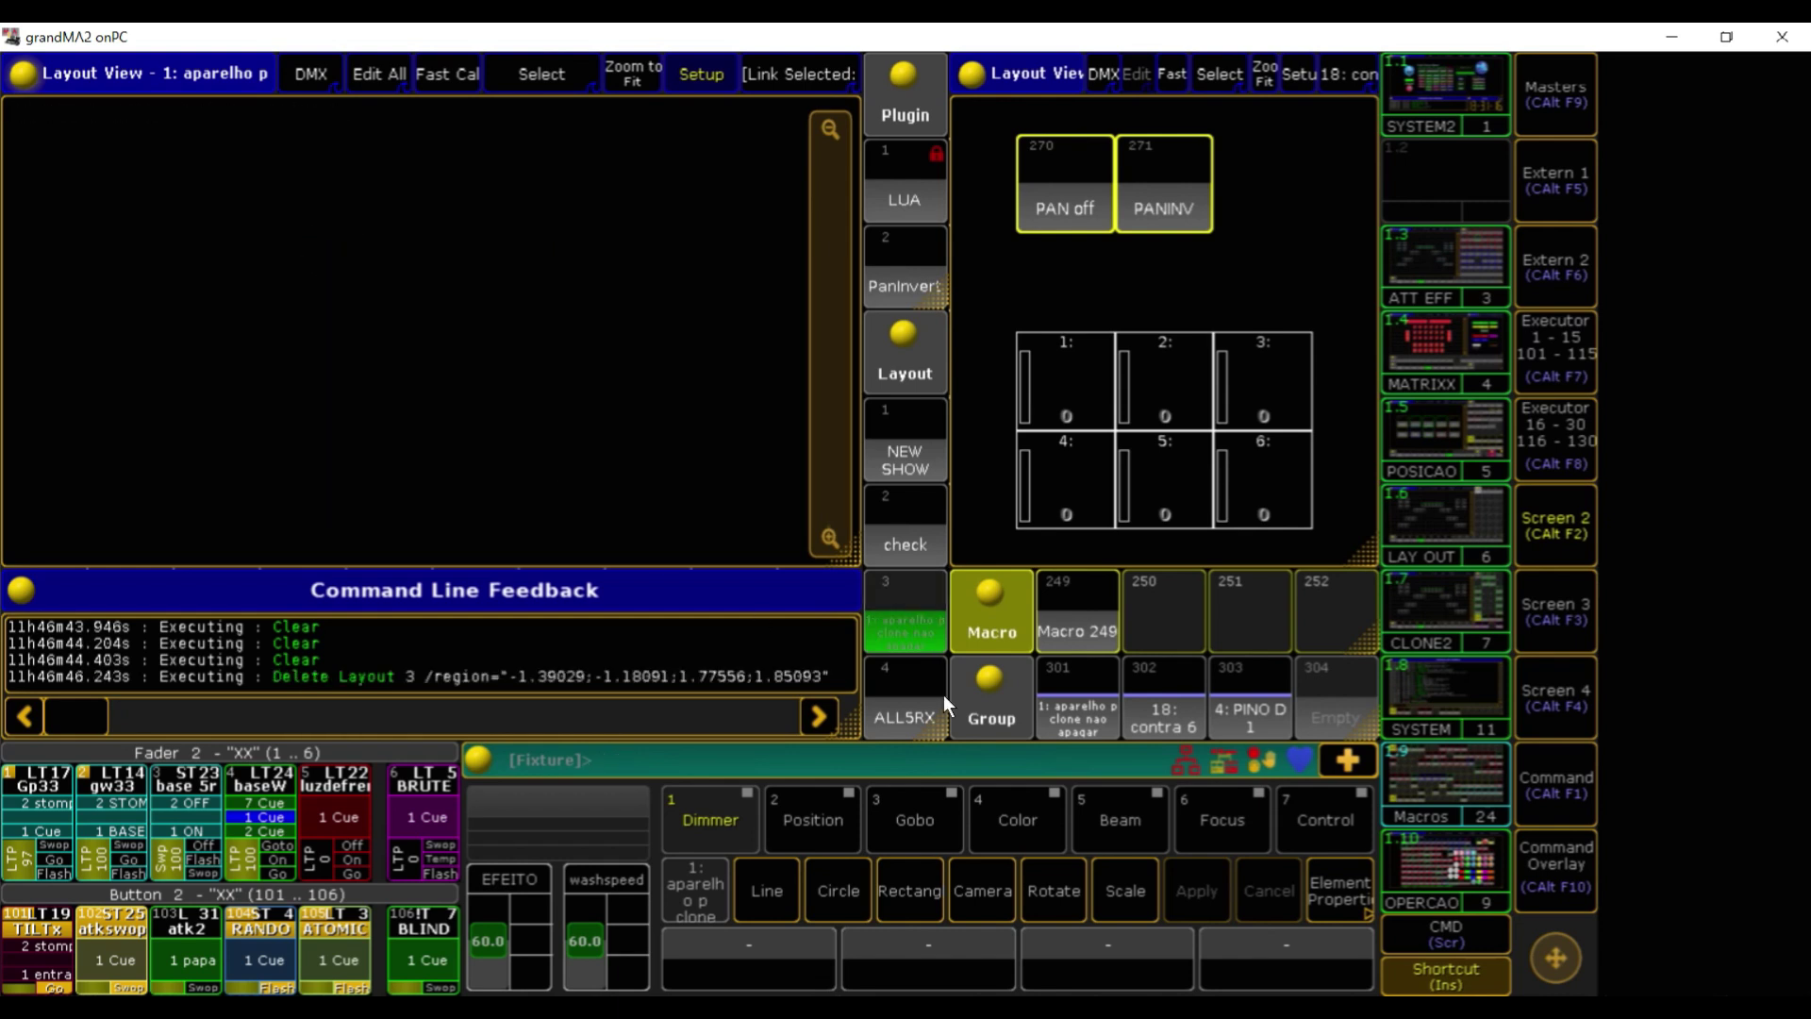
Select Group 301 and run Macro 249 to store it into the emptied layout 3 again
{"action": "left_click", "coordinate": [1083, 708]}
{"action": "left_click", "coordinate": [1078, 622]}
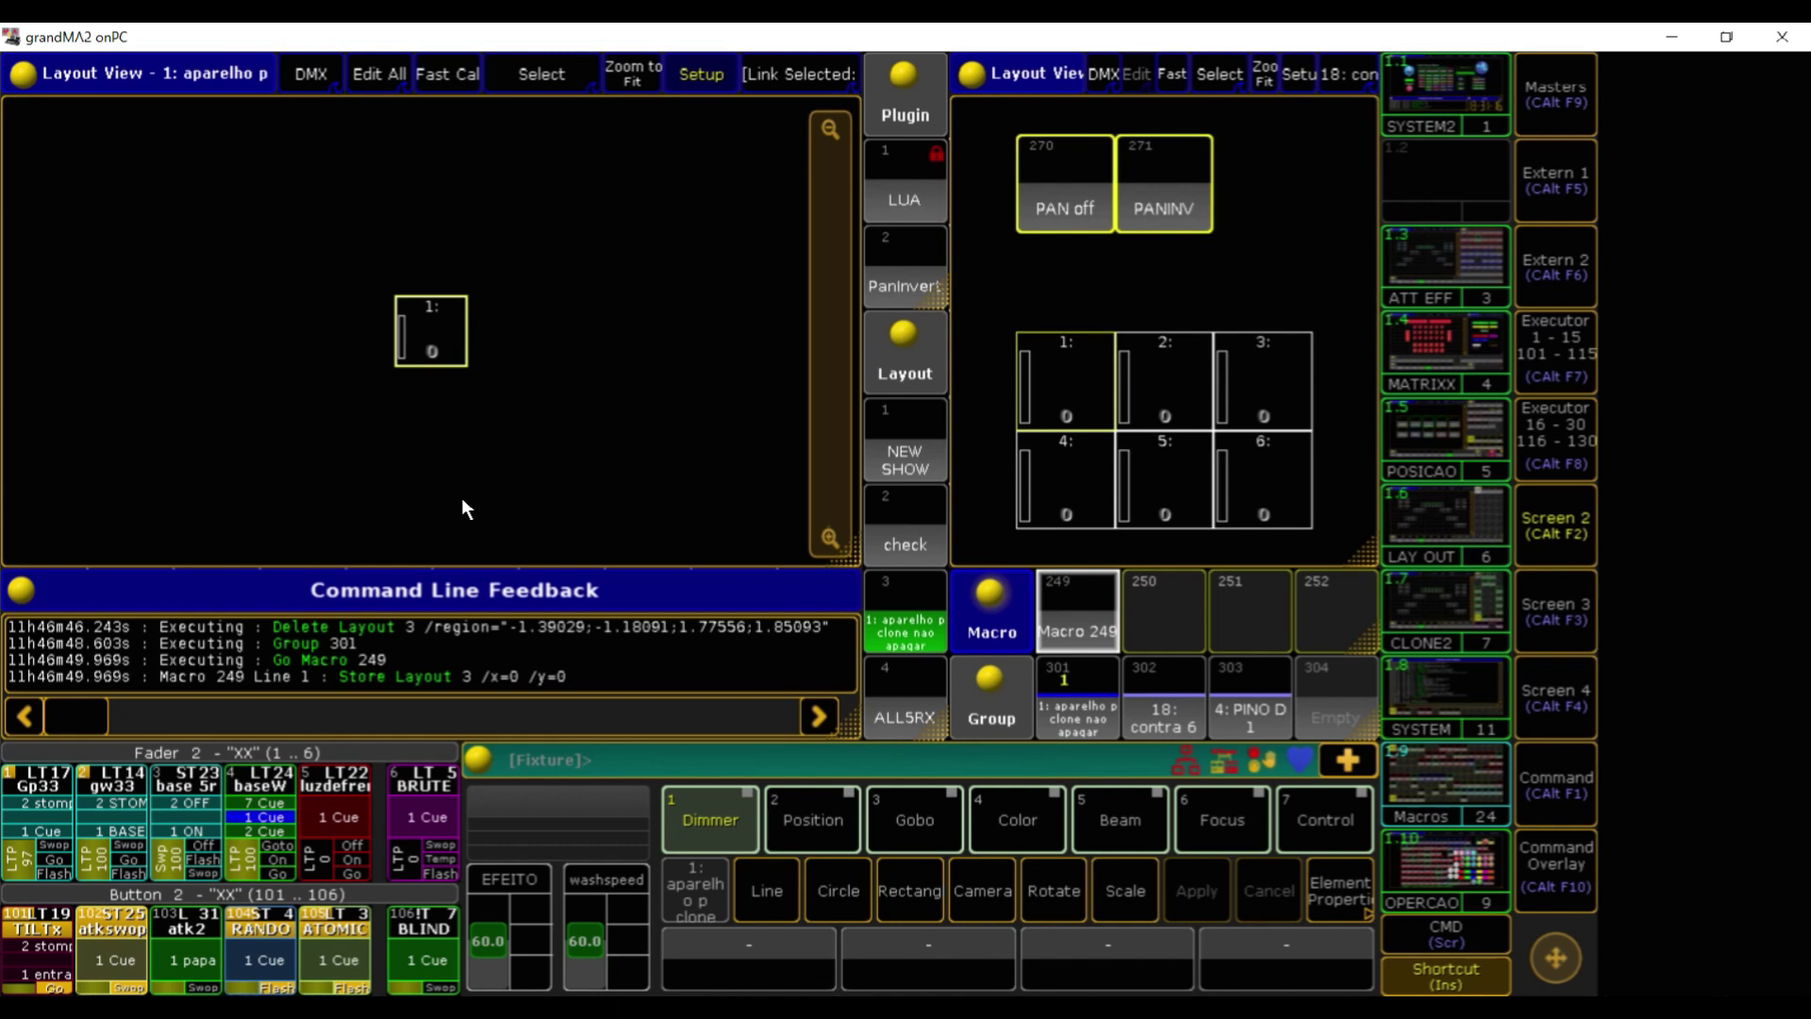
Select Group 302, merge it into layout 3 with Macro 249, and move fixture 18 off fixture 1 and back onto it
{"action": "left_click", "coordinate": [1181, 722]}
{"action": "left_click", "coordinate": [1078, 615]}
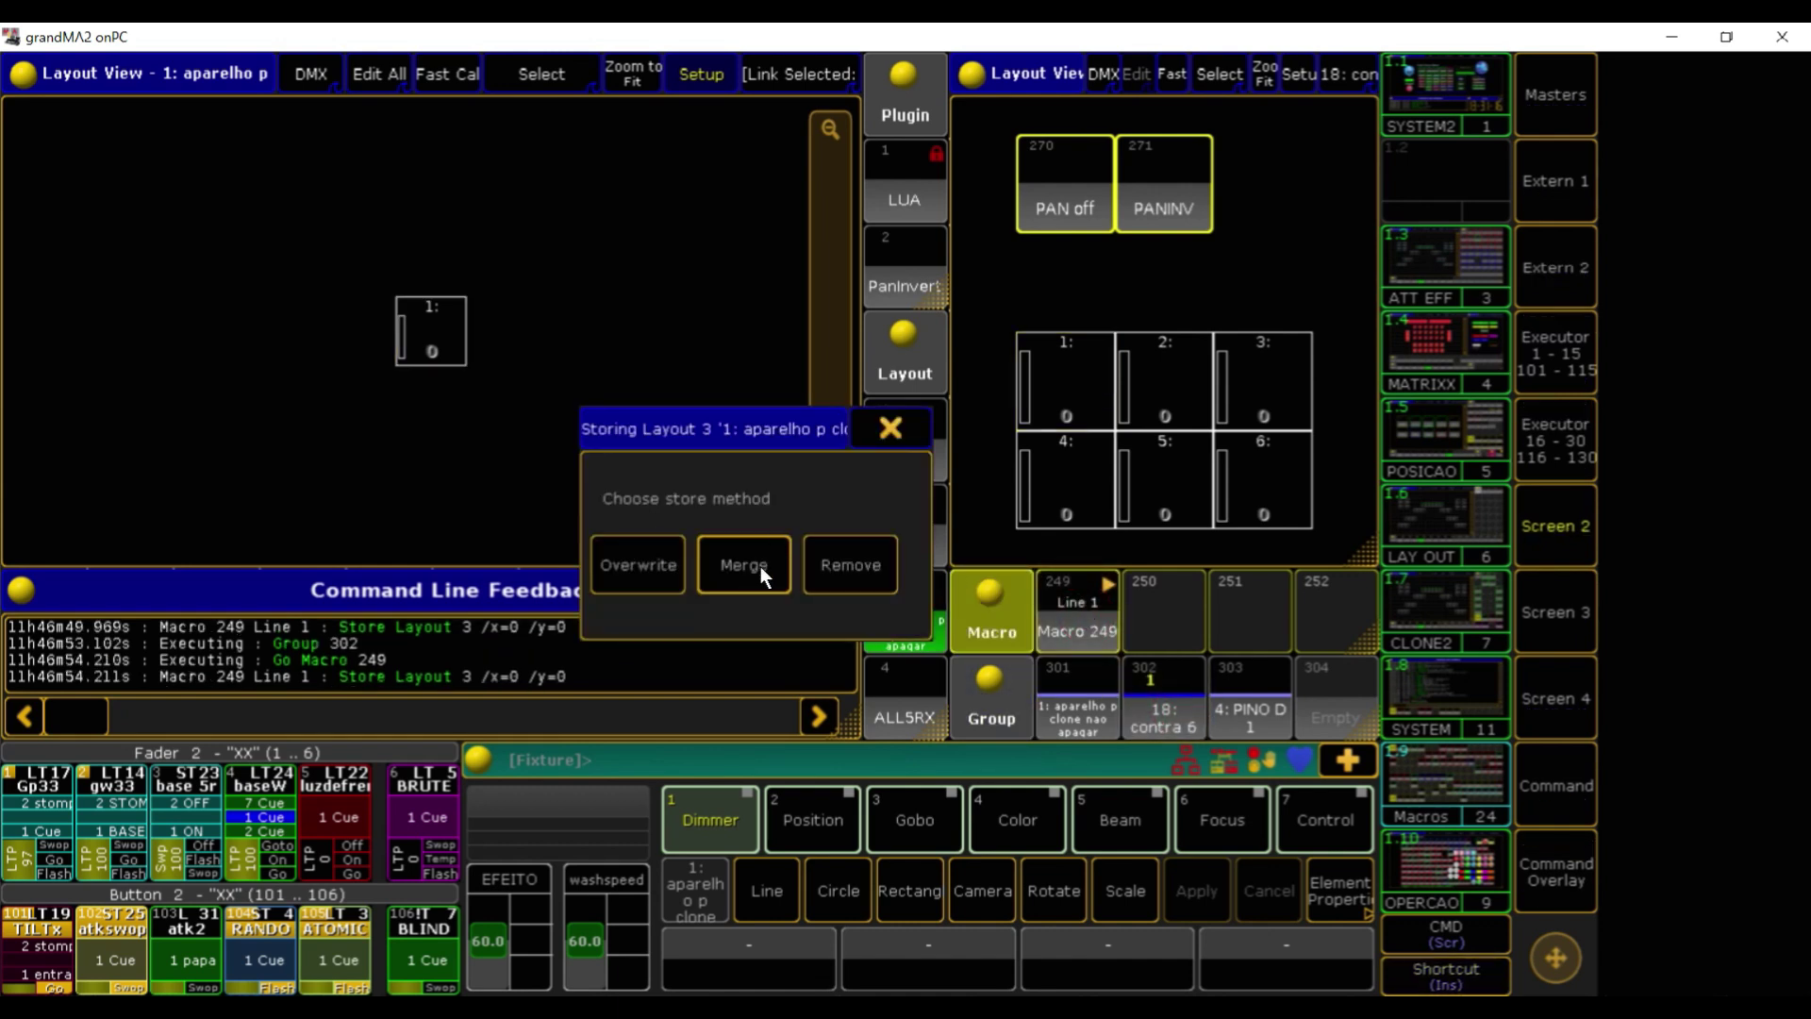
{"action": "left_click", "coordinate": [744, 565]}
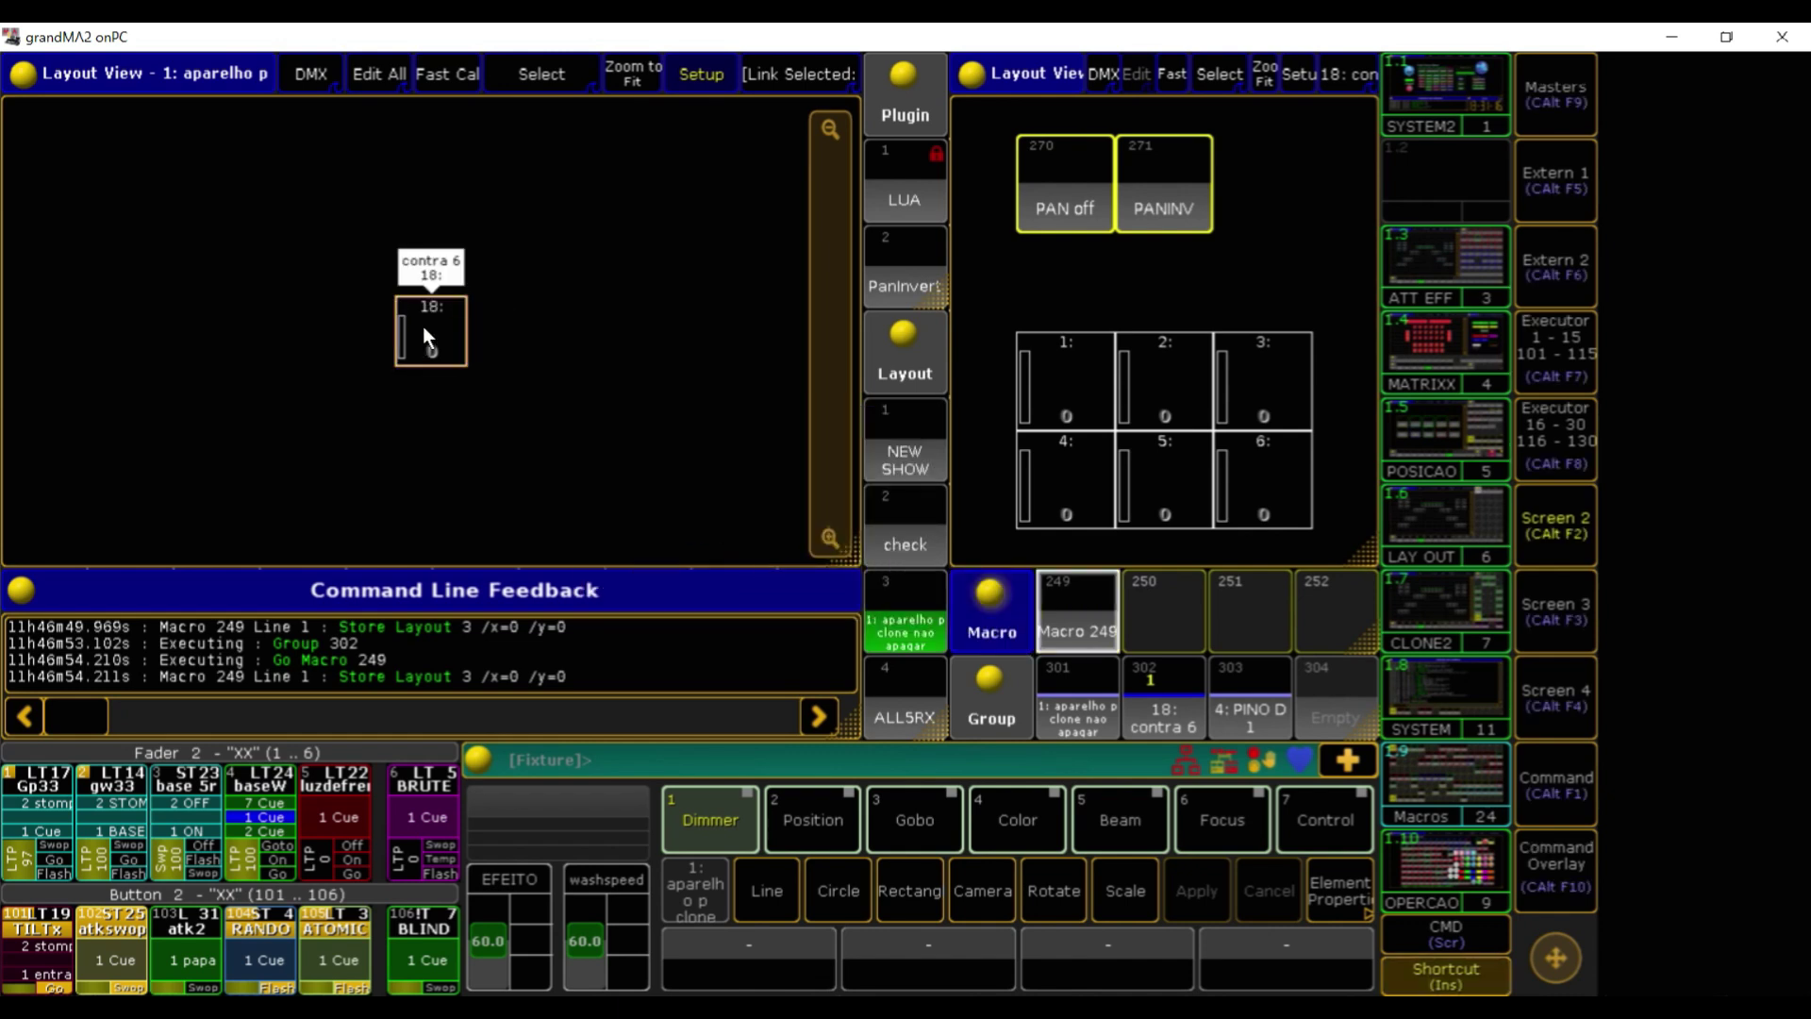
{"action": "left_click_drag", "start_coordinate": [428, 343], "coordinate": [571, 337]}
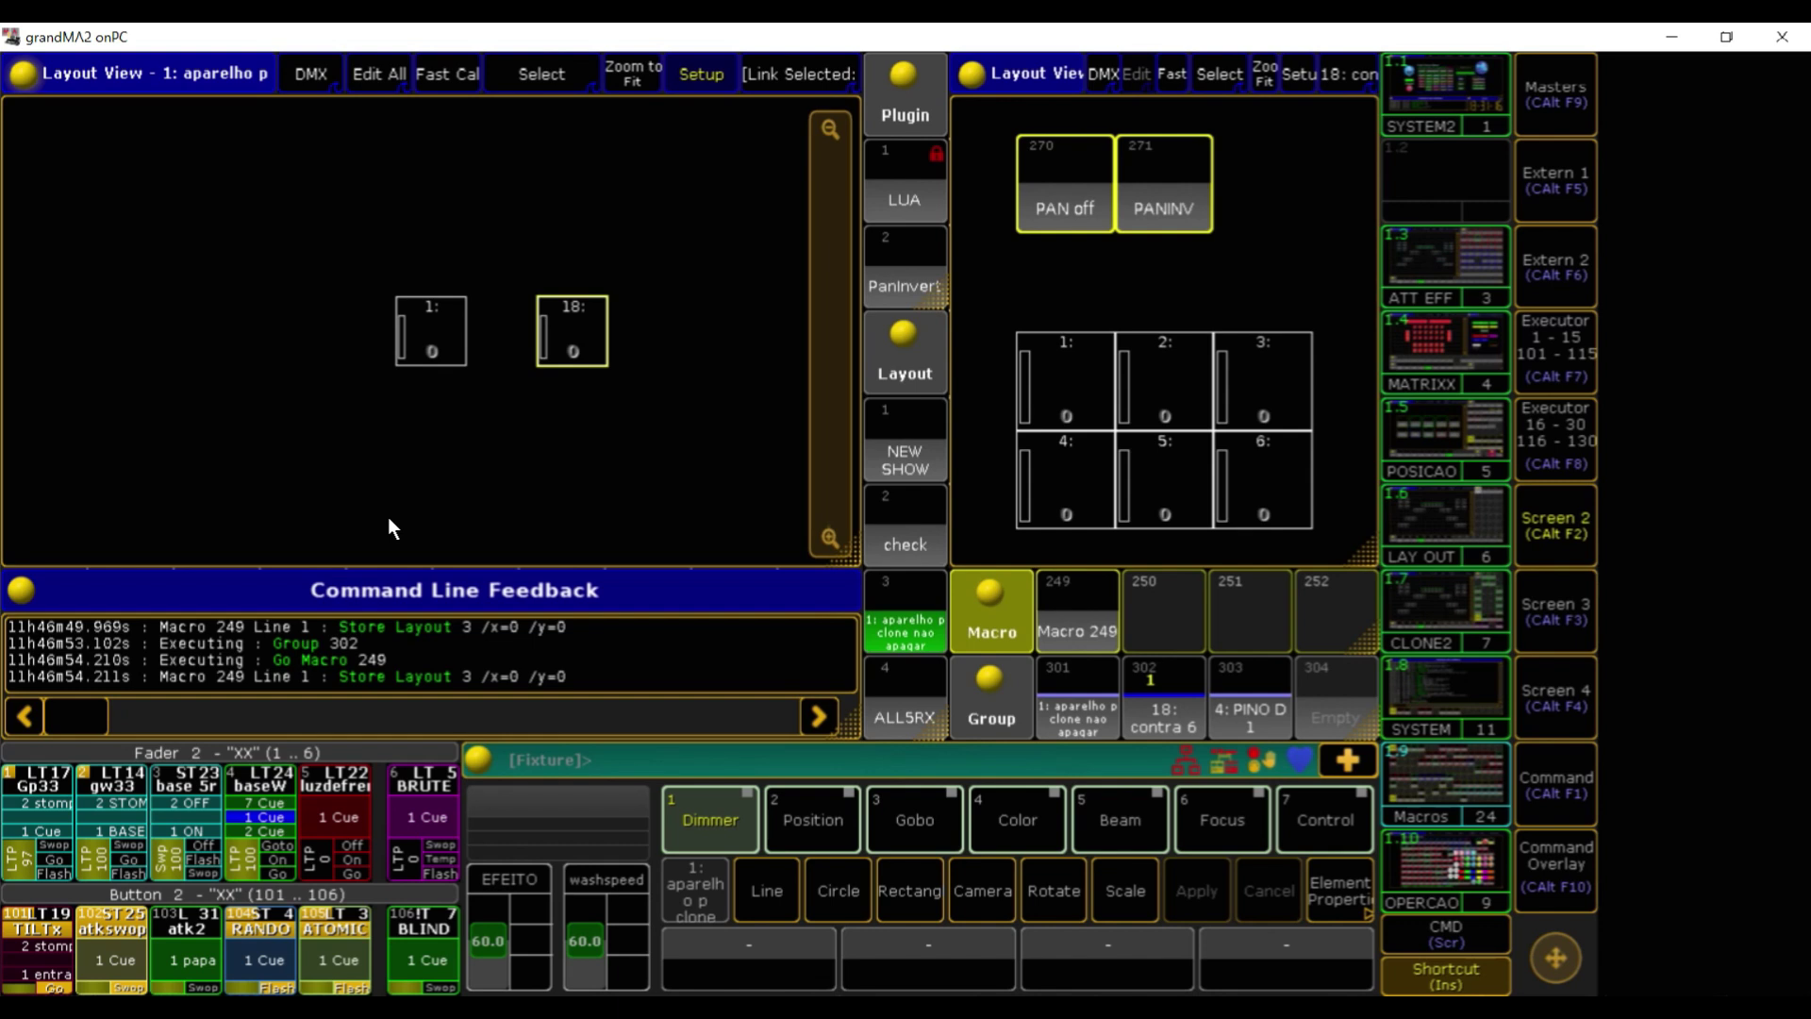
{"action": "mouse_move", "coordinate": [603, 338]}
{"action": "left_mouse_down"}
{"action": "mouse_move", "coordinate": [434, 327]}
{"action": "mouse_move", "coordinate": [609, 322]}
{"action": "mouse_move", "coordinate": [572, 332]}
{"action": "left_mouse_up"}
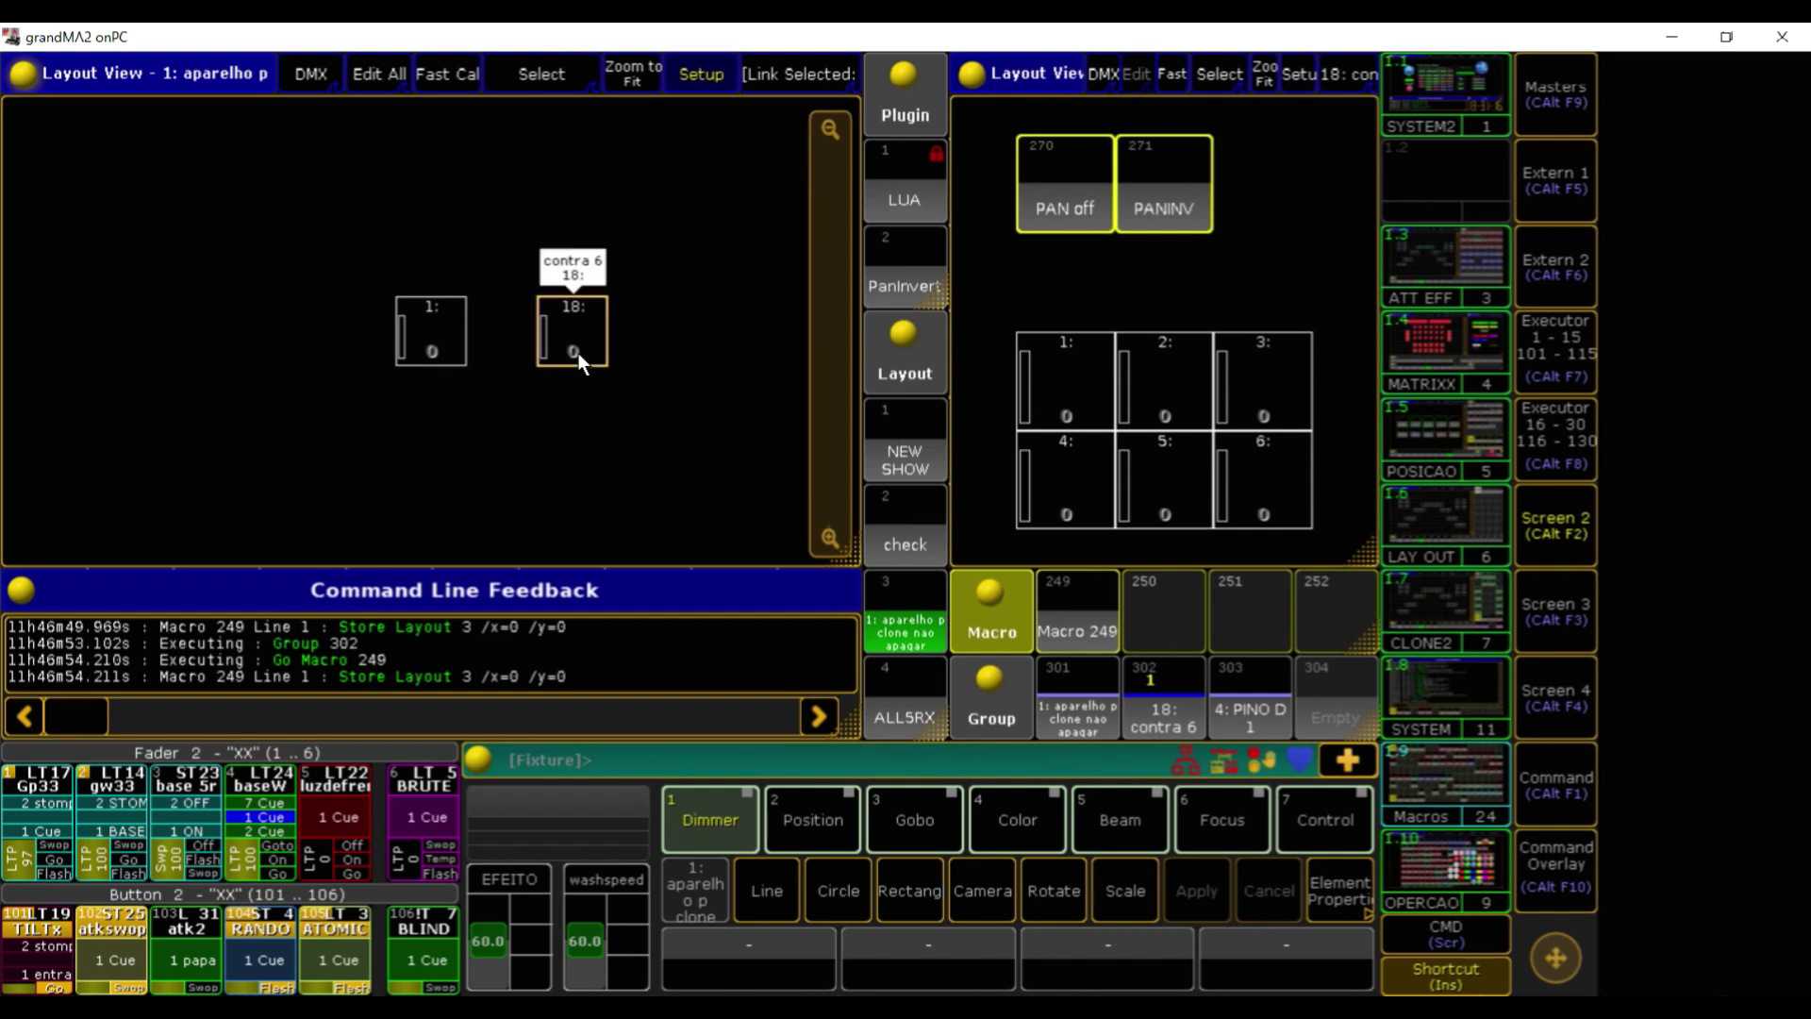
{"action": "left_click_drag", "start_coordinate": [575, 348], "coordinate": [426, 342]}
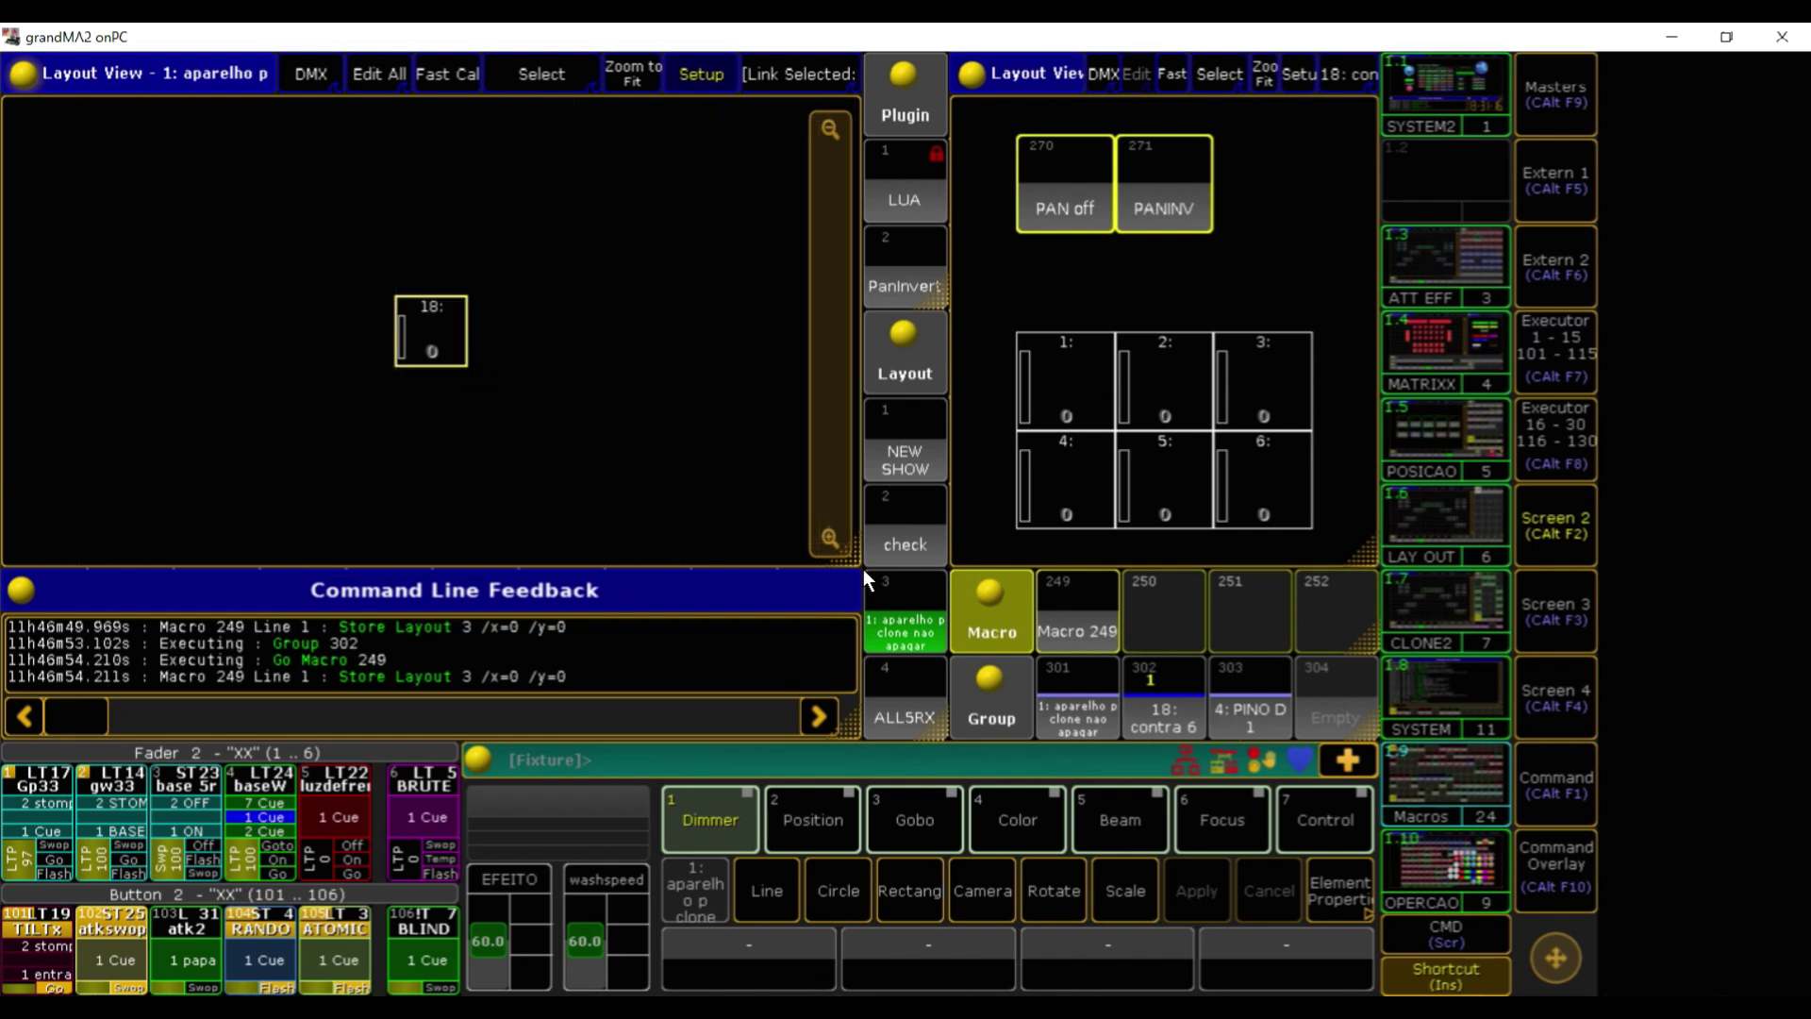
Move fixture 18 well away from fixture 1 to separate the stack, select fixture 1, and place fixture 18 to the right of fixture 1
{"action": "mouse_move", "coordinate": [422, 330]}
{"action": "left_mouse_down"}
{"action": "mouse_move", "coordinate": [552, 323]}
{"action": "mouse_move", "coordinate": [376, 324]}
{"action": "mouse_move", "coordinate": [406, 324]}
{"action": "left_mouse_up"}
{"action": "left_click_drag", "start_coordinate": [608, 460], "coordinate": [717, 443]}
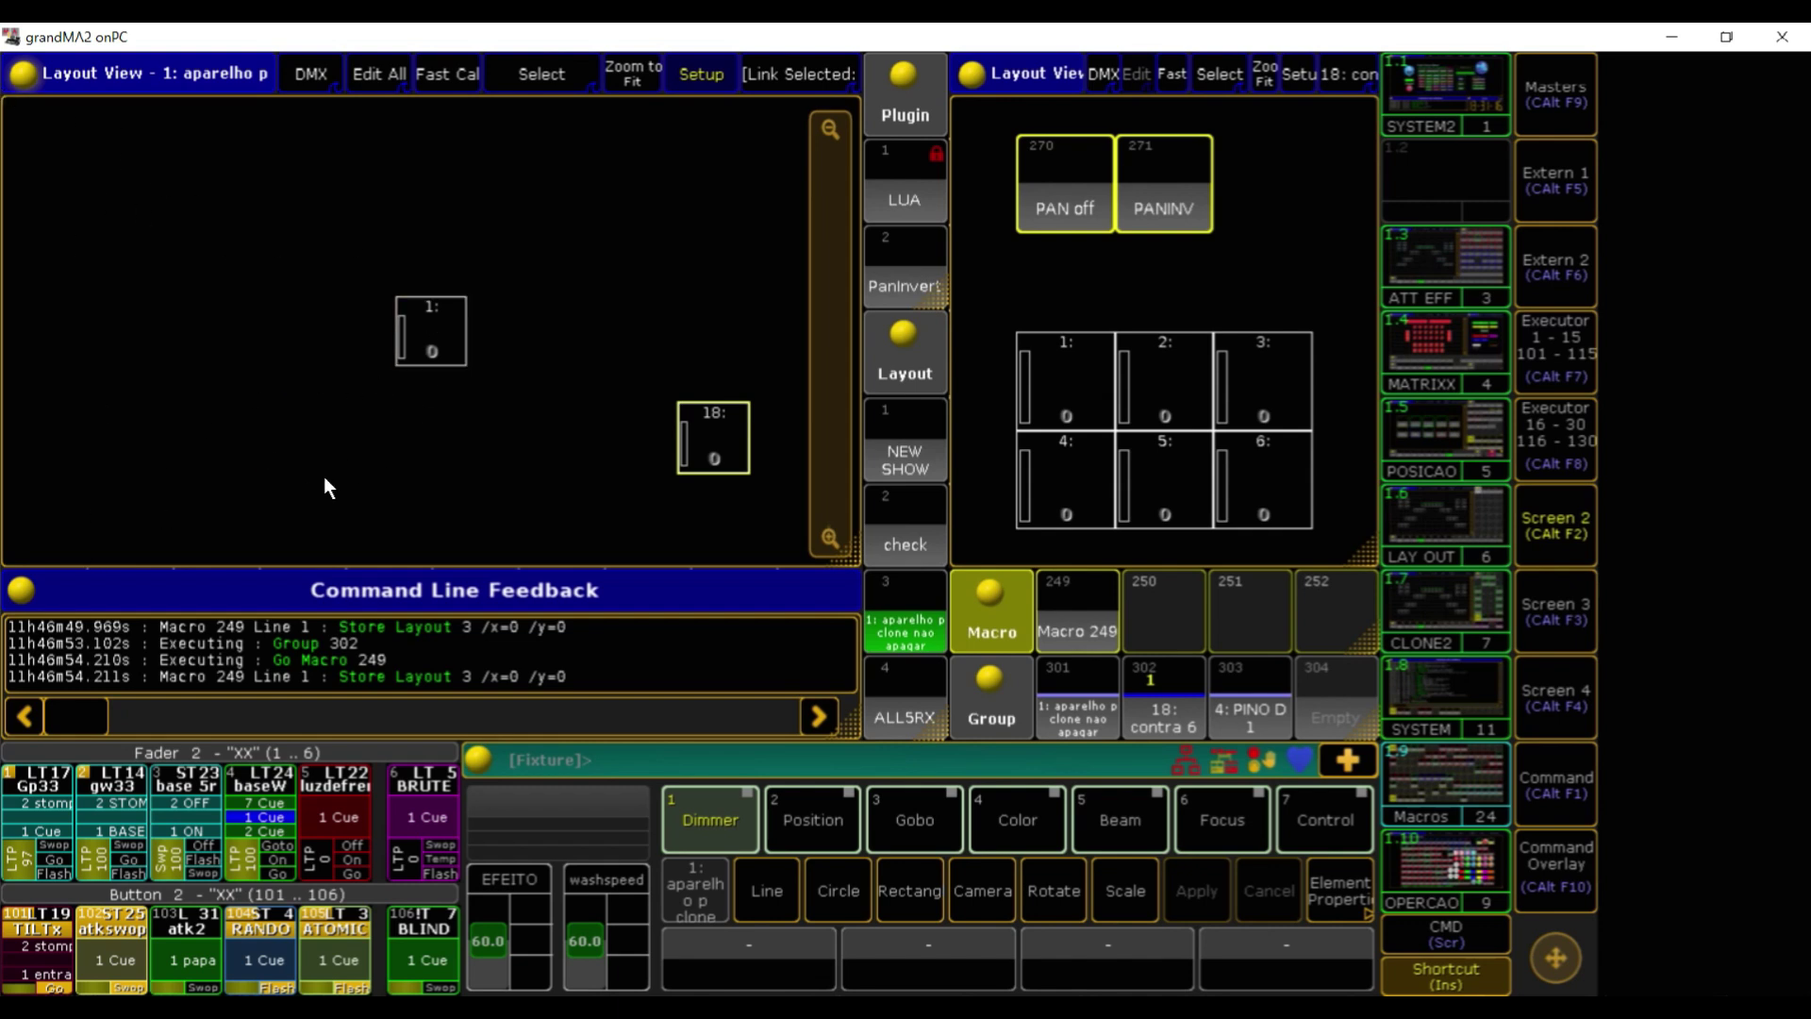
{"action": "mouse_move", "coordinate": [430, 313]}
{"action": "left_mouse_down"}
{"action": "mouse_move", "coordinate": [277, 263]}
{"action": "mouse_move", "coordinate": [291, 291]}
{"action": "mouse_move", "coordinate": [427, 339]}
{"action": "mouse_move", "coordinate": [355, 334]}
{"action": "mouse_move", "coordinate": [443, 330]}
{"action": "left_mouse_up"}
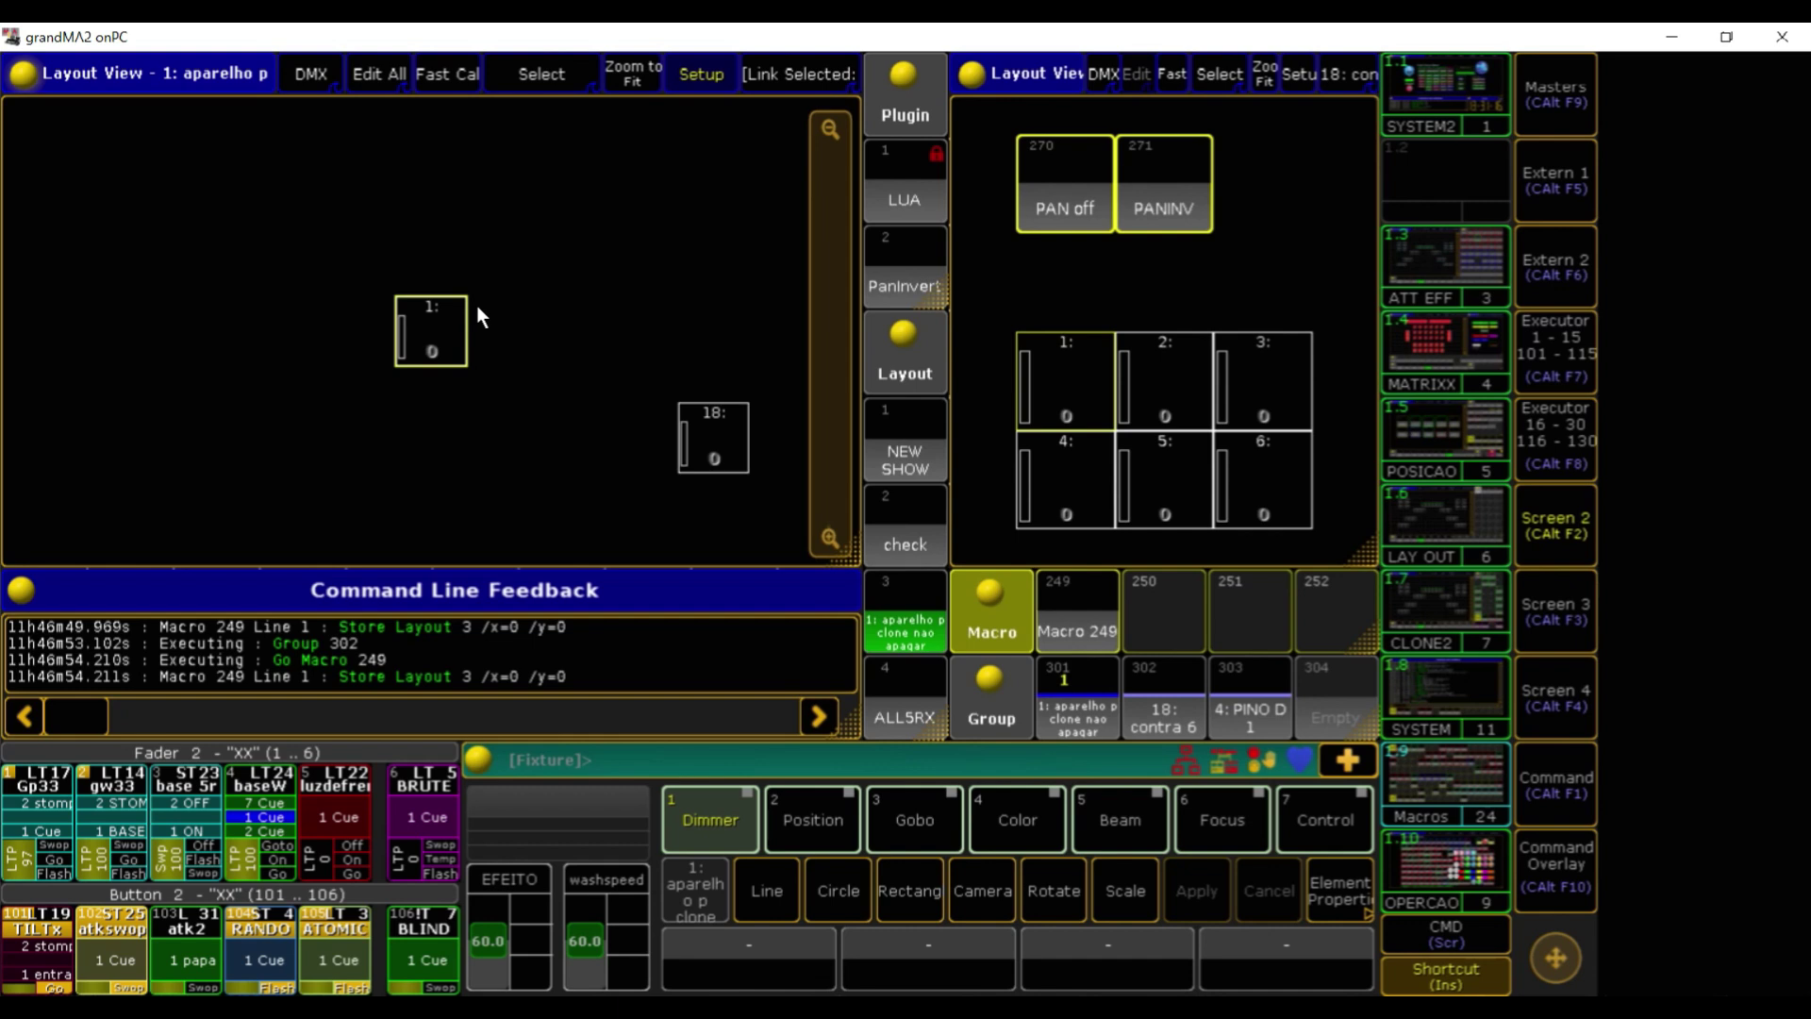
{"action": "left_click_drag", "start_coordinate": [729, 439], "coordinate": [569, 332]}
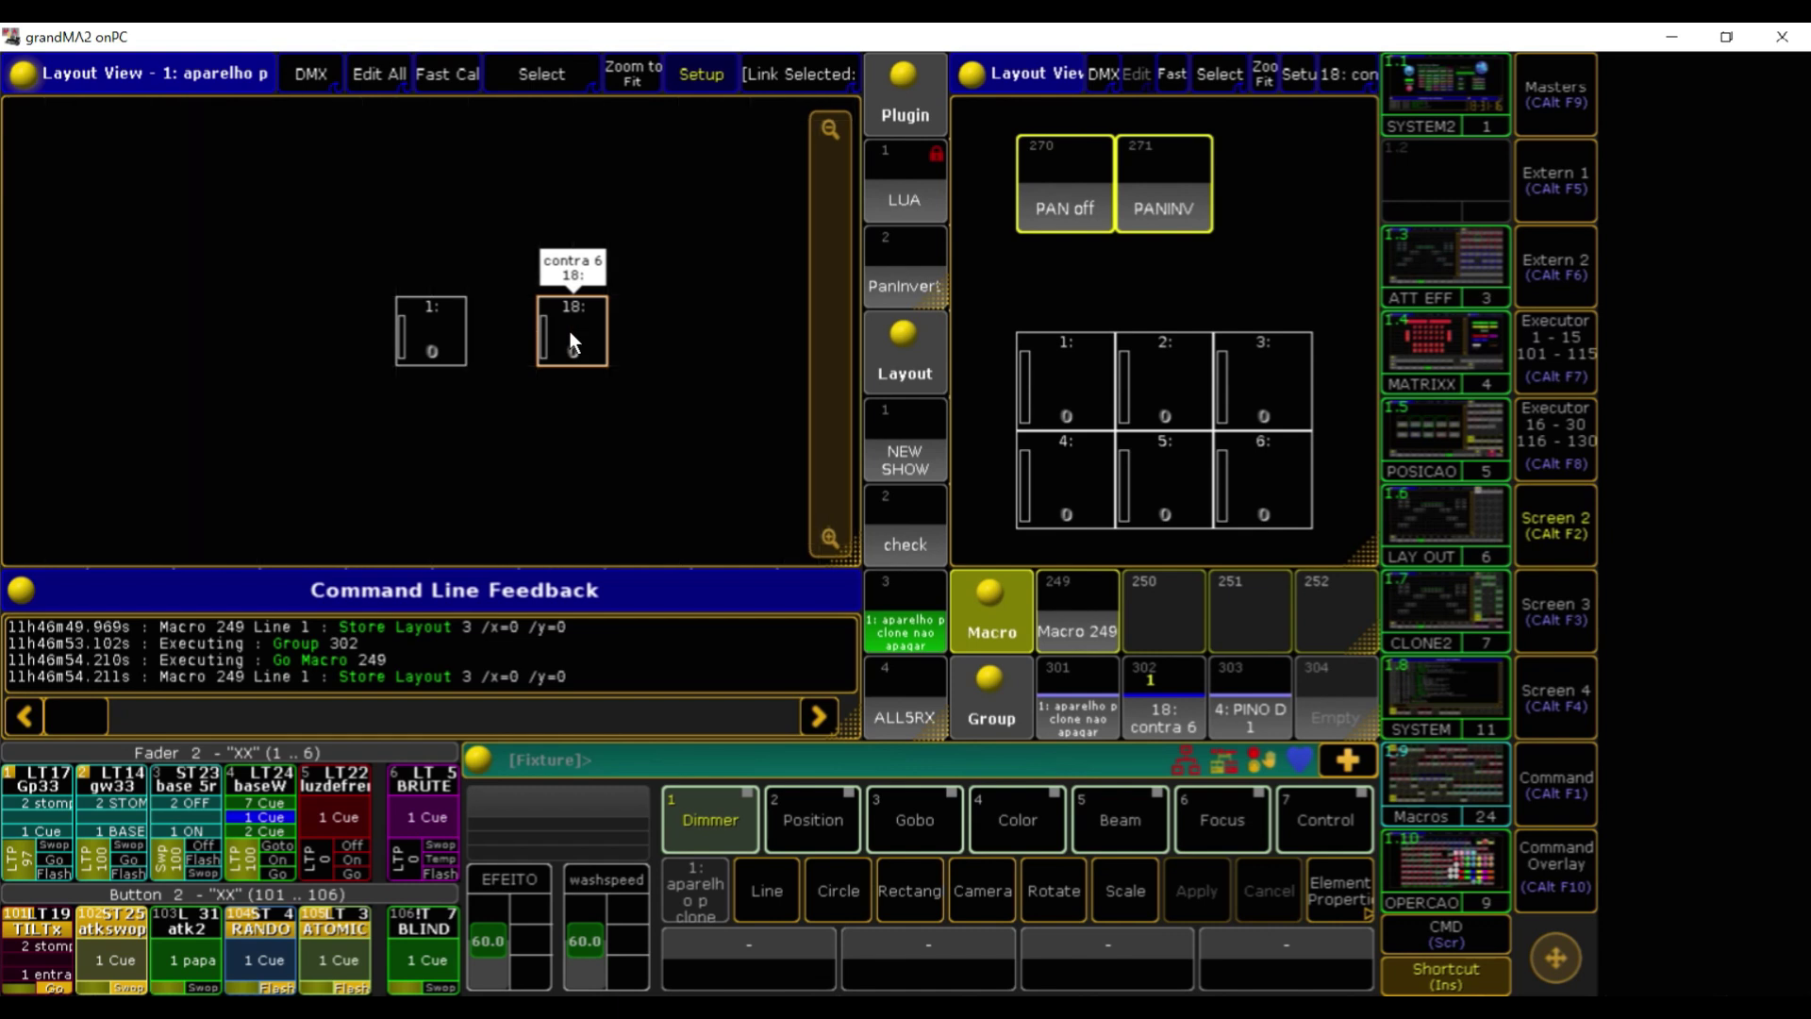
Clear the selection, leave layout setup mode, and delete fixtures 1 and 18 from layout 3
{"action": "key", "text": "Escape"}
{"action": "key", "text": "Escape"}
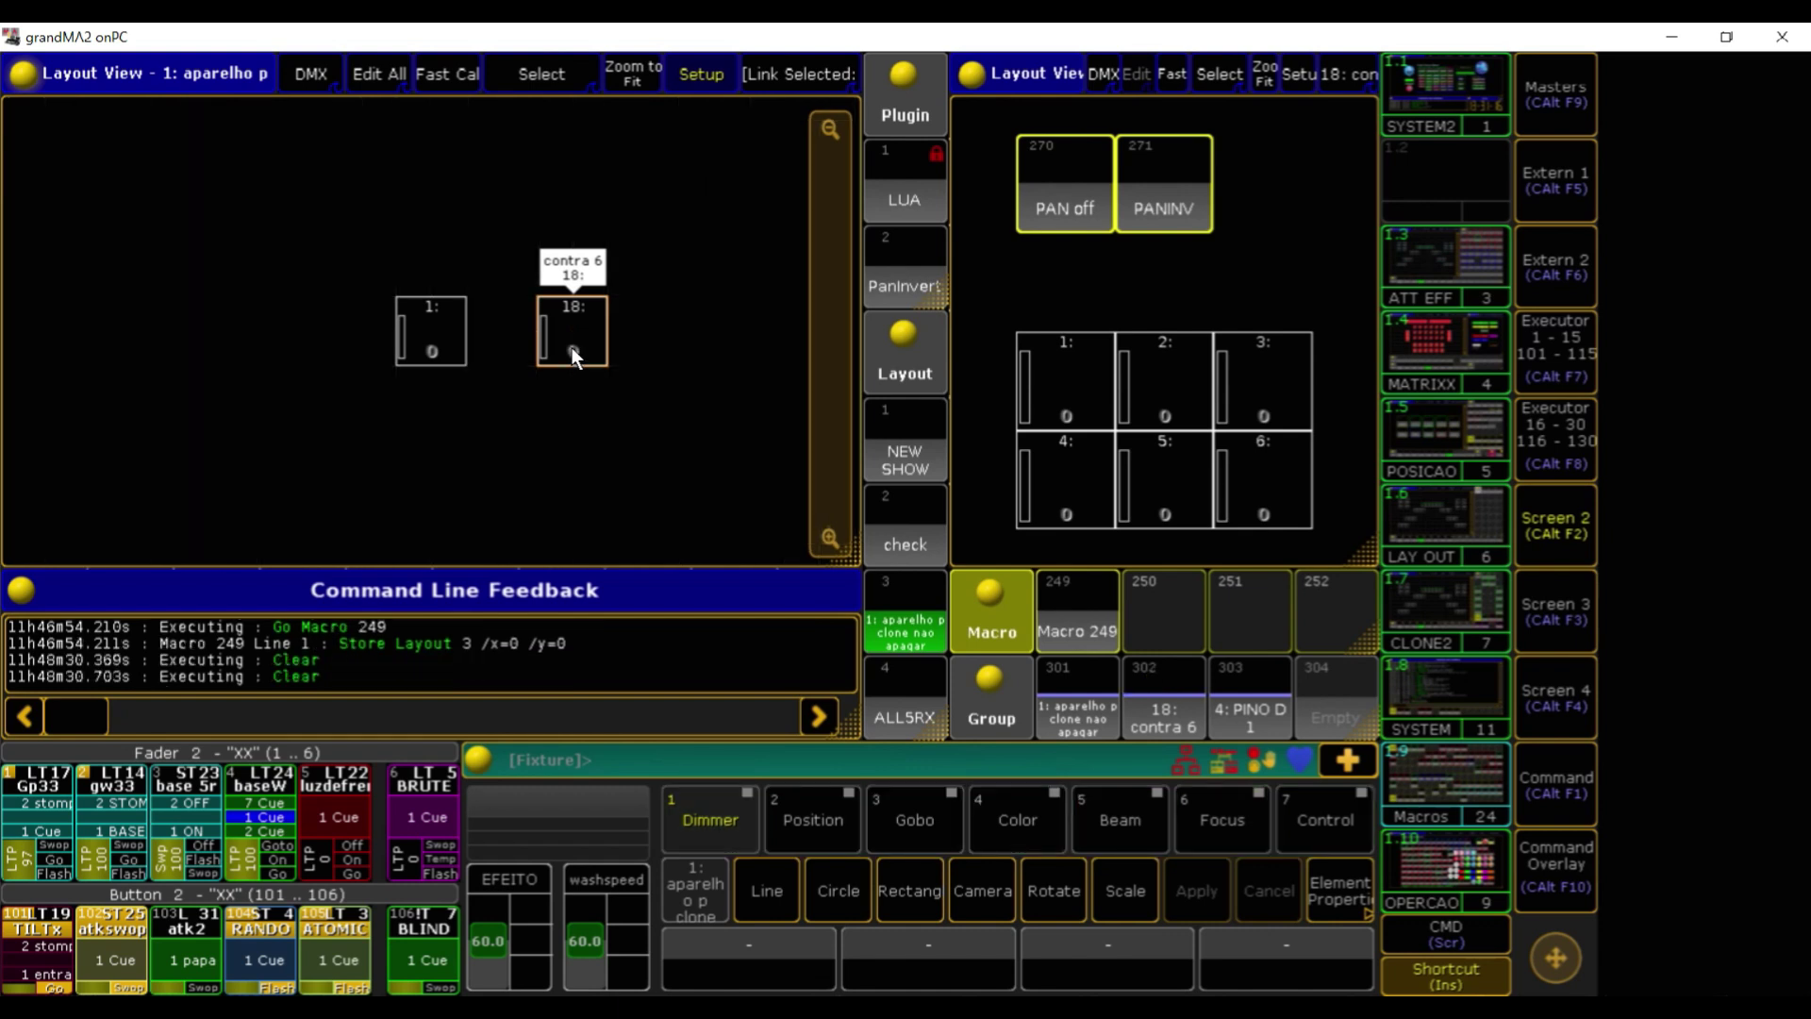
{"action": "left_click", "coordinate": [703, 81]}
{"action": "key", "text": "Delete"}
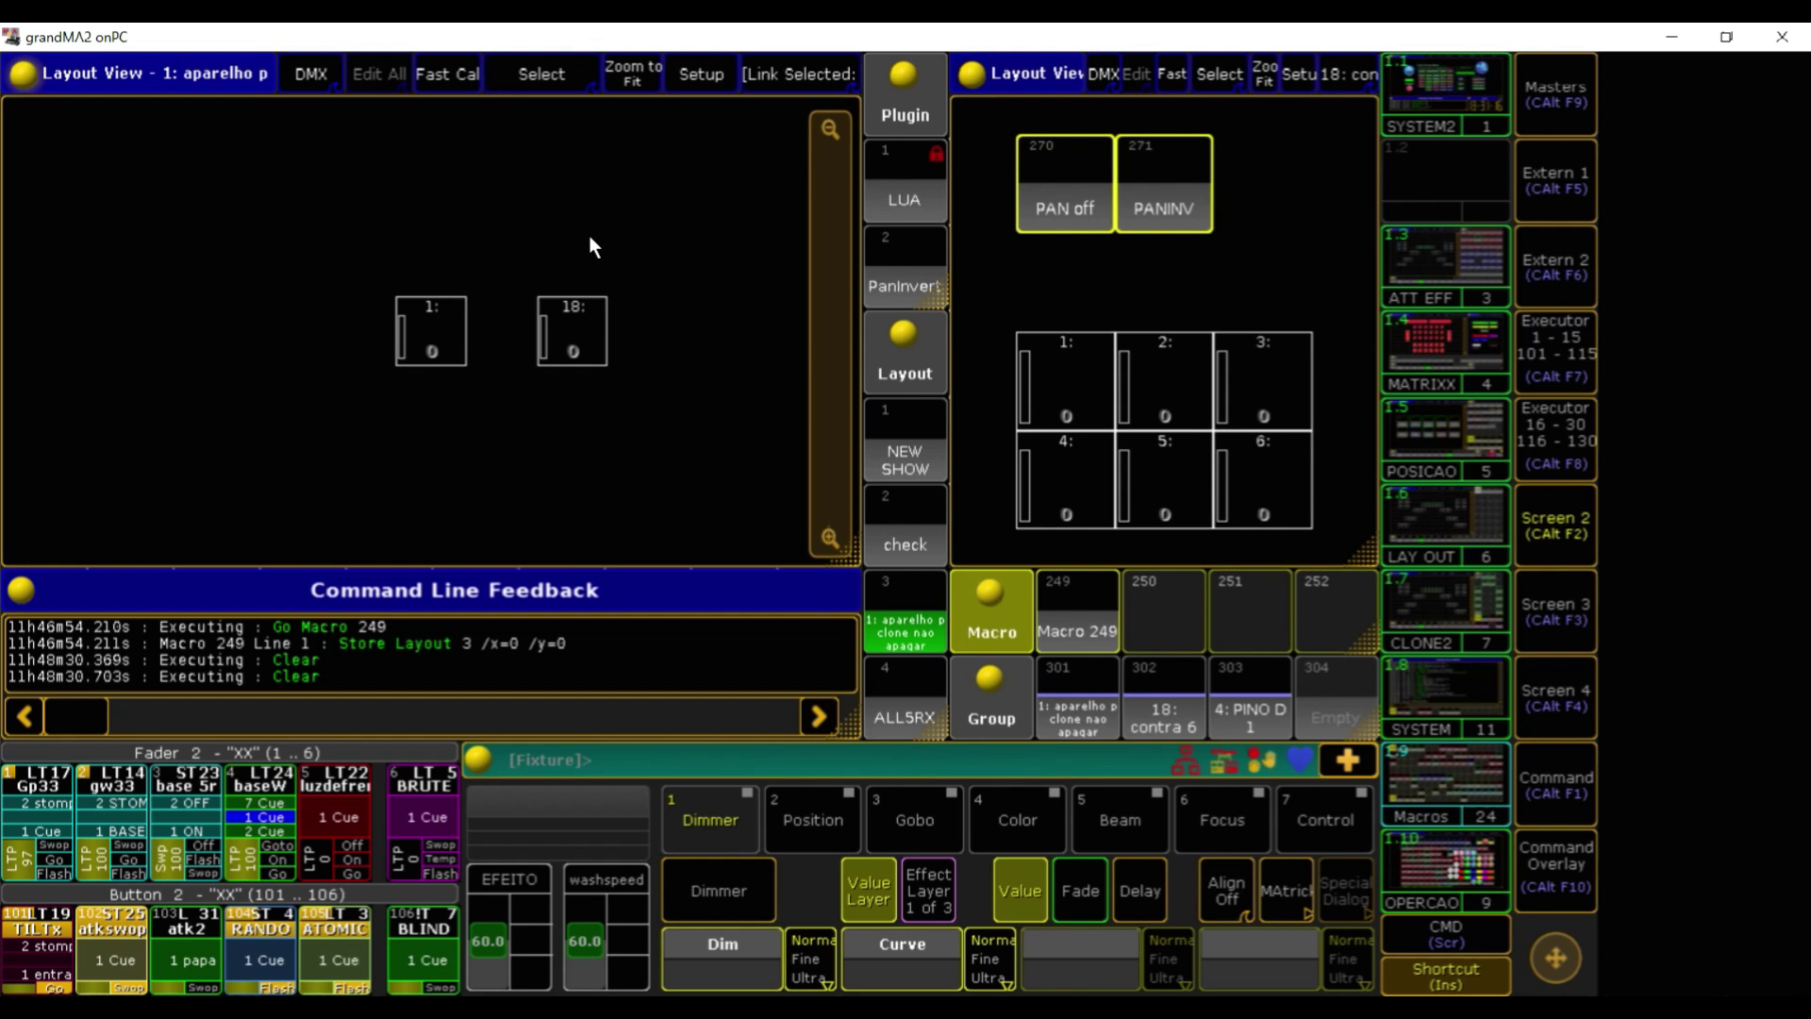
{"action": "left_click_drag", "start_coordinate": [324, 274], "coordinate": [688, 434]}
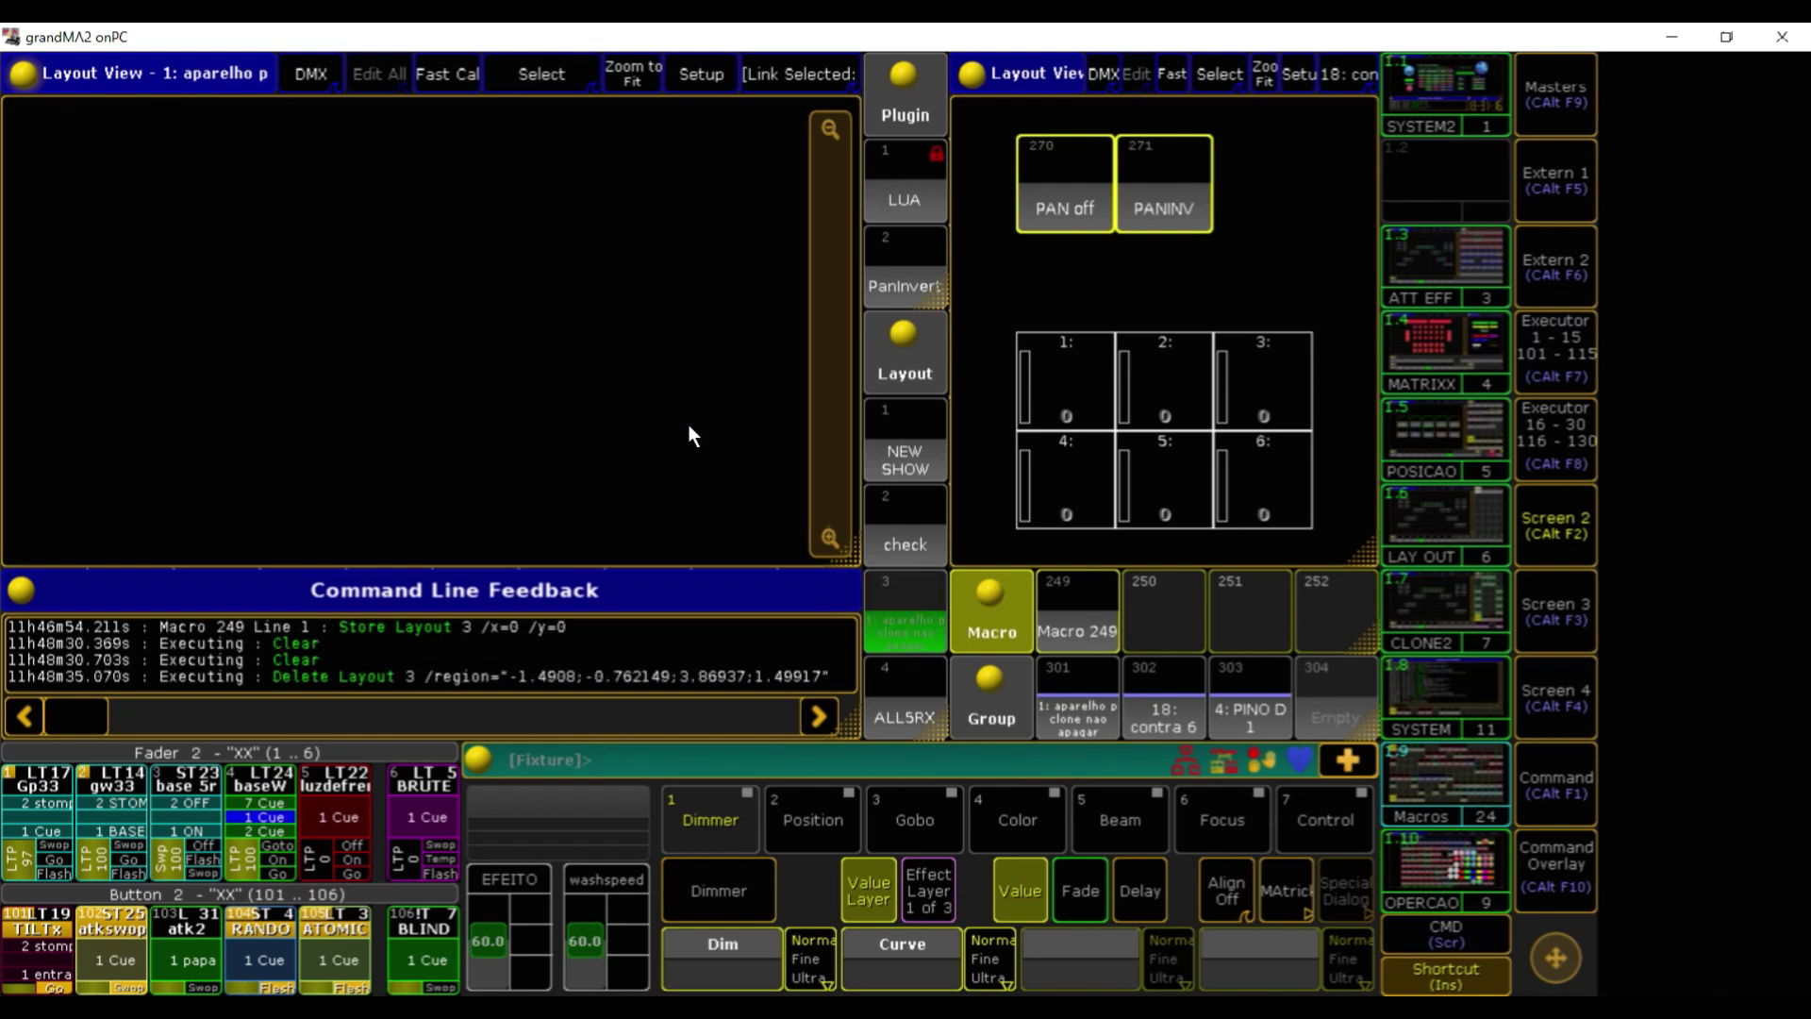
Show layout 5 ALLP5X in the larger layout view, clear the programmer, and switch everything off
{"action": "left_click", "coordinate": [815, 70]}
{"action": "left_click", "coordinate": [547, 361]}
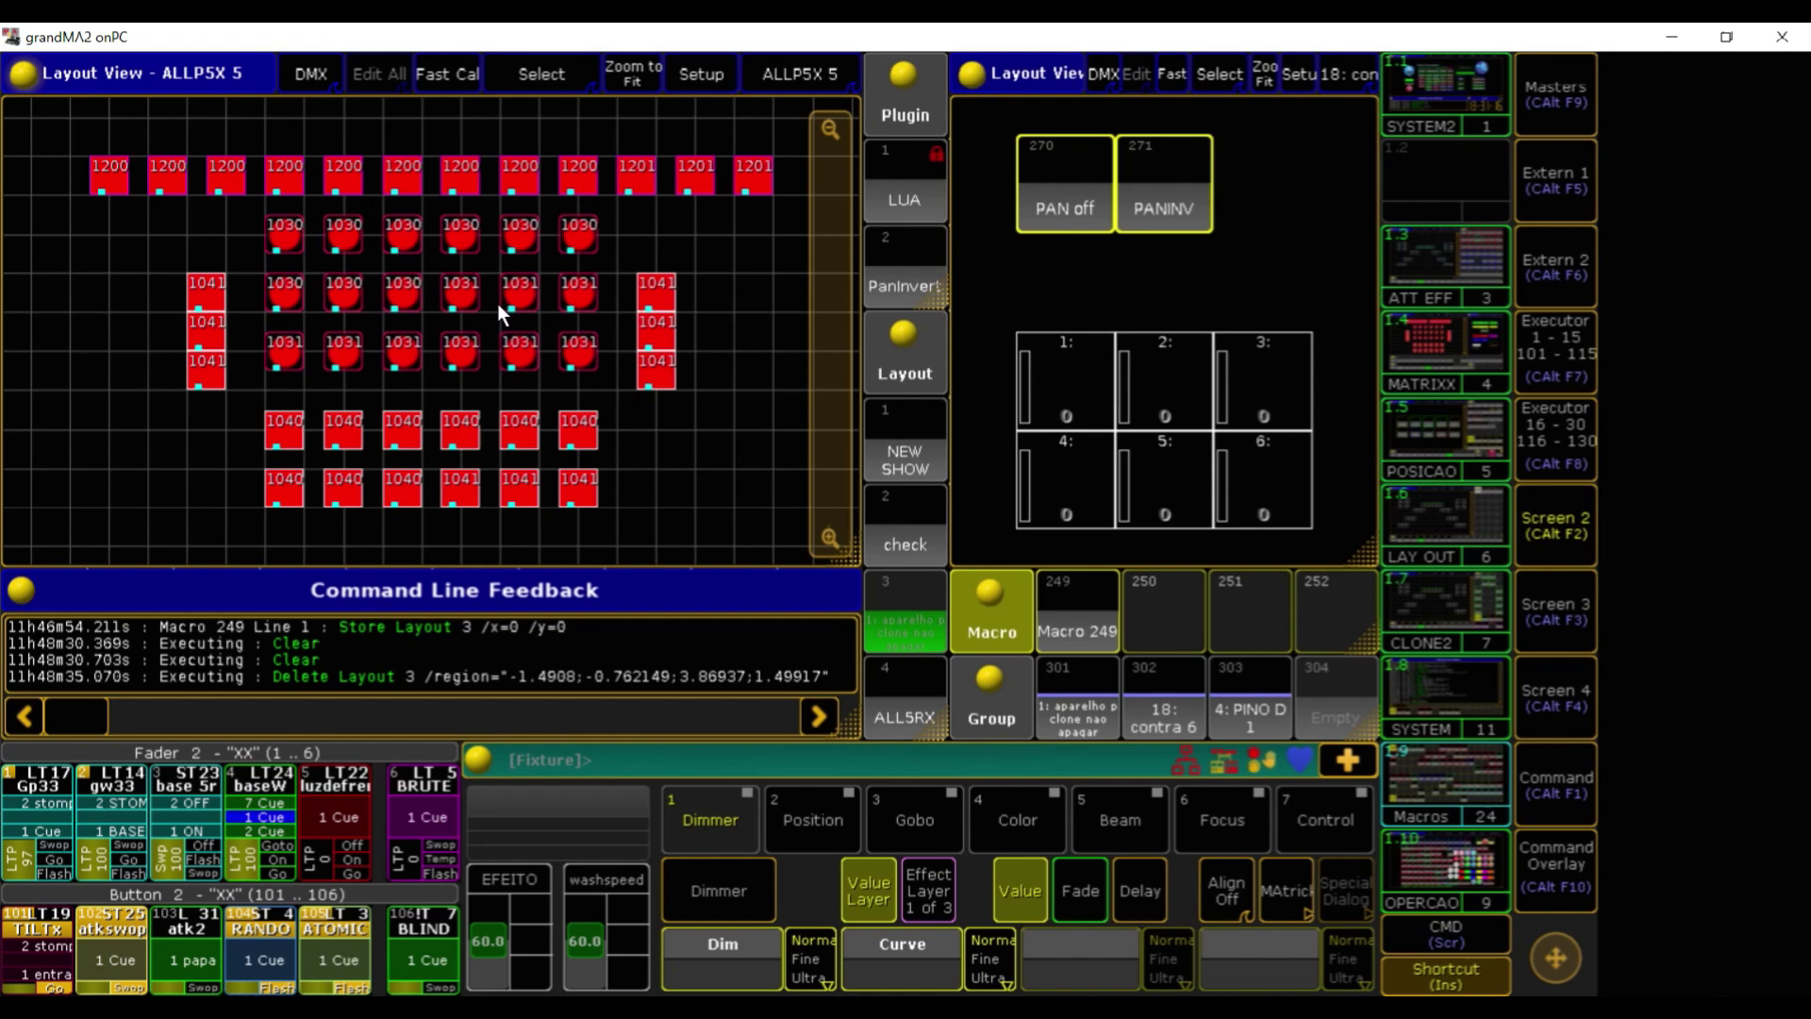
{"action": "key", "text": "Escape"}
{"action": "key", "text": "Escape"}
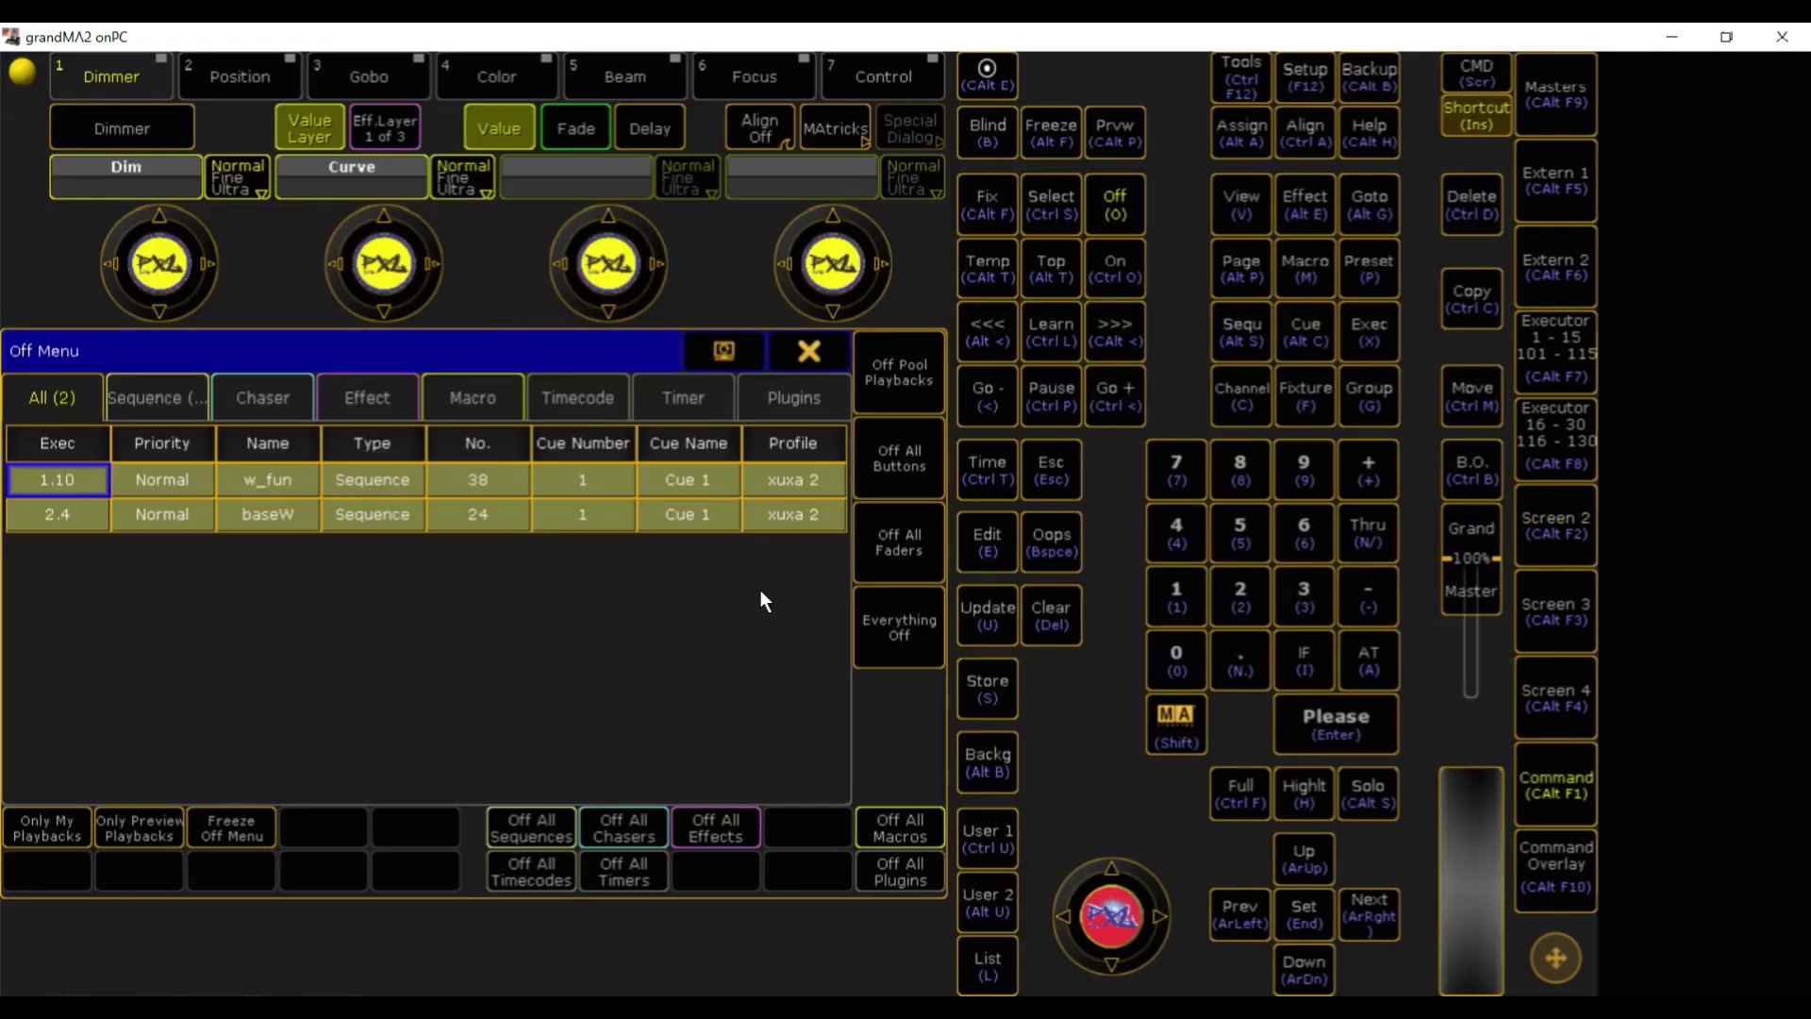
{"action": "left_click", "coordinate": [906, 635]}
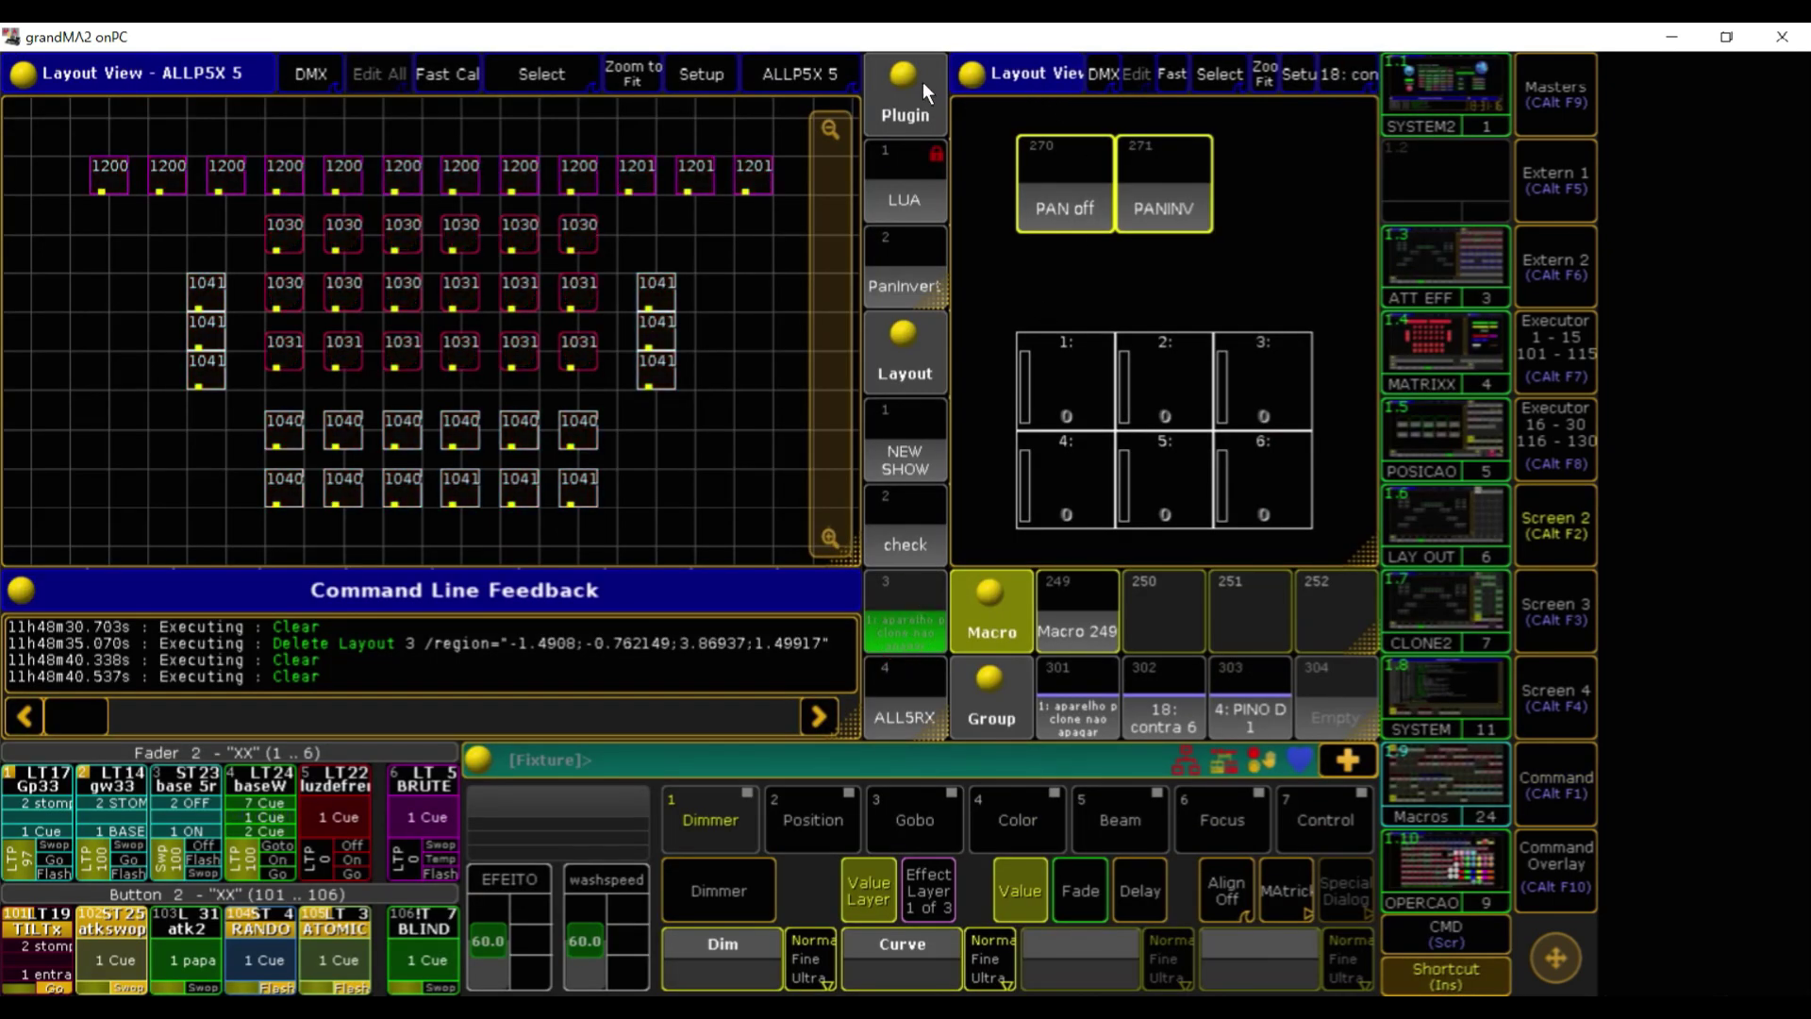
Replace the smaller layout view with an Effects pool window showing the empty effect slots
{"action": "left_click", "coordinate": [975, 74]}
{"action": "left_click", "coordinate": [915, 274]}
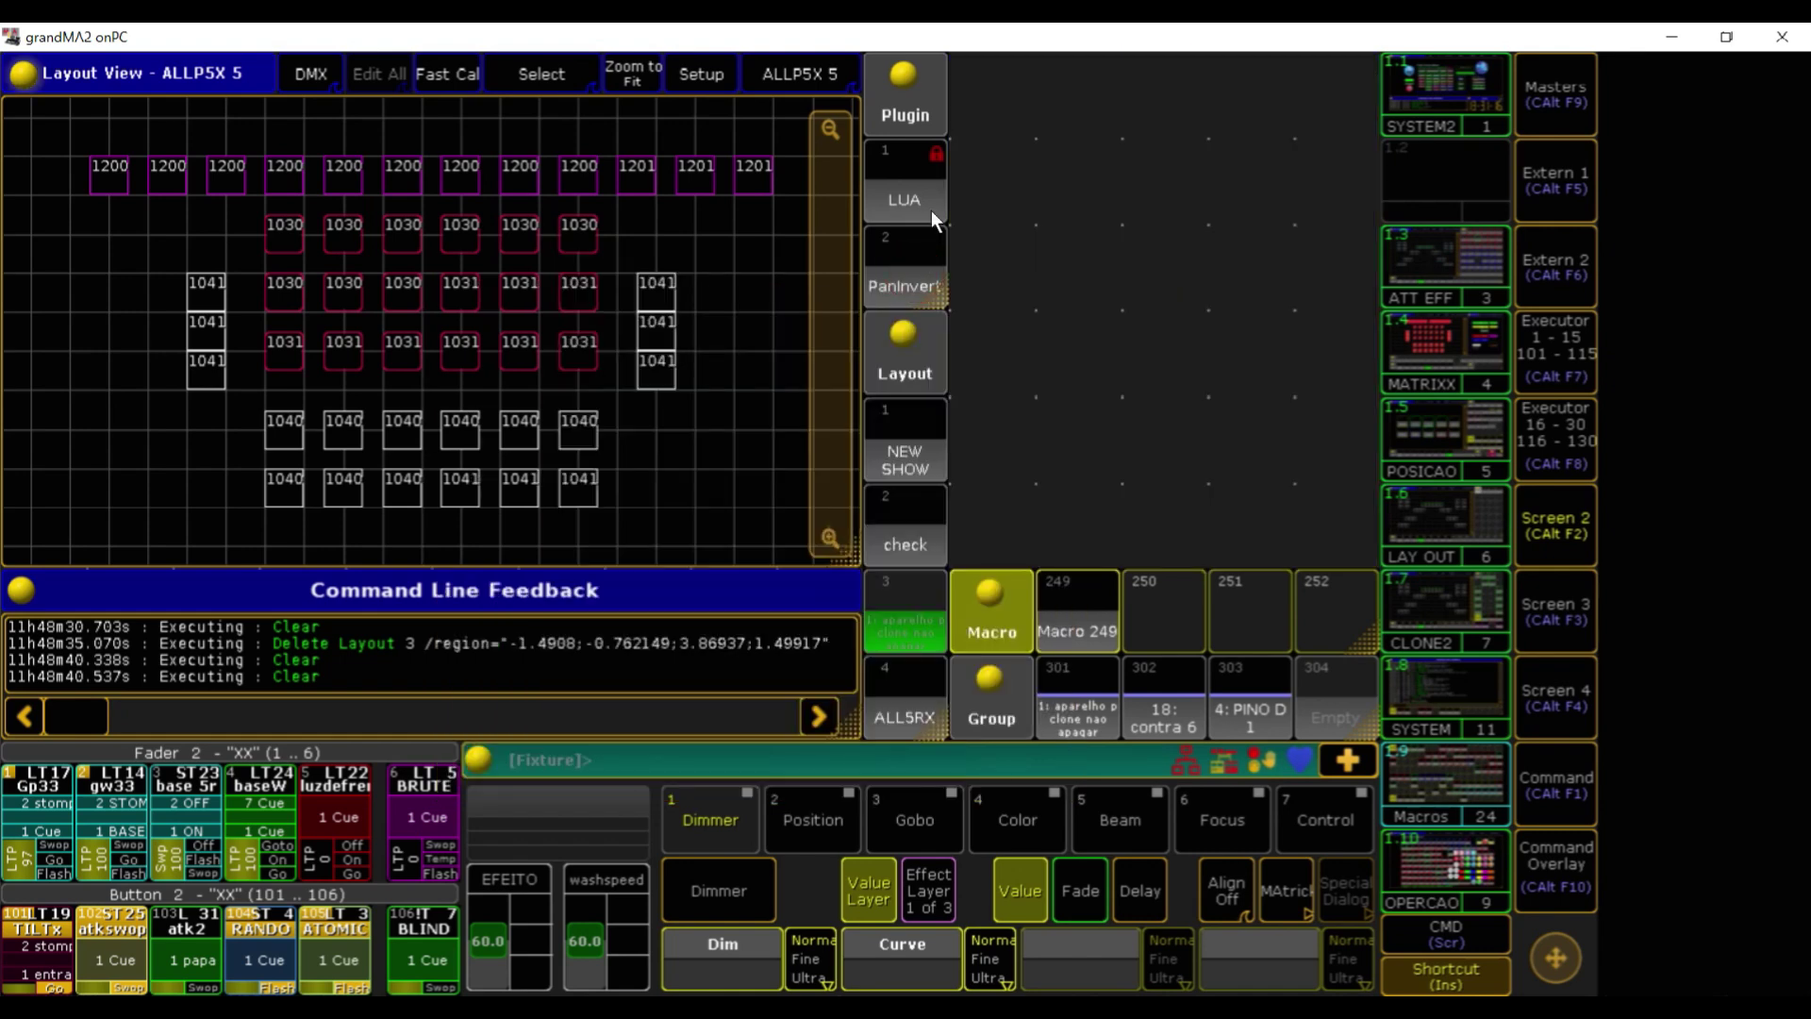
{"action": "left_click", "coordinate": [964, 71]}
{"action": "left_click", "coordinate": [628, 454]}
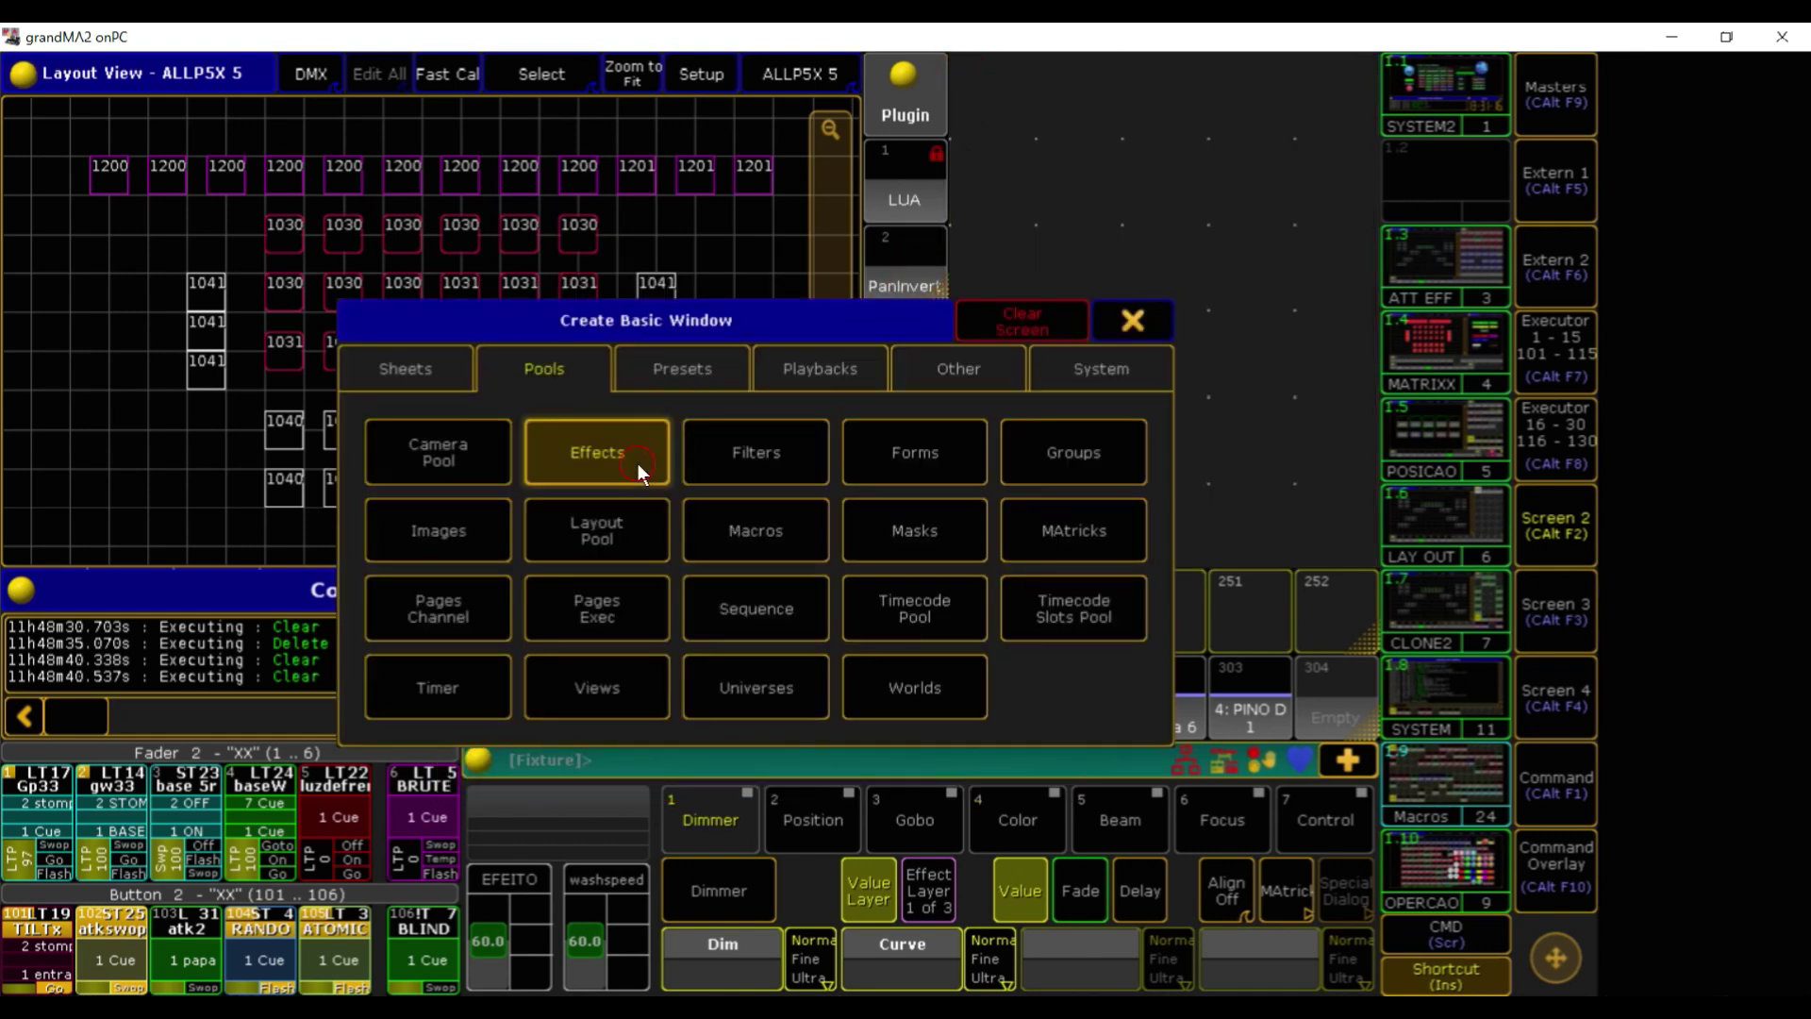
{"action": "scroll", "coordinate": [952, 343], "scroll_direction": "down", "scroll_amount": 5}
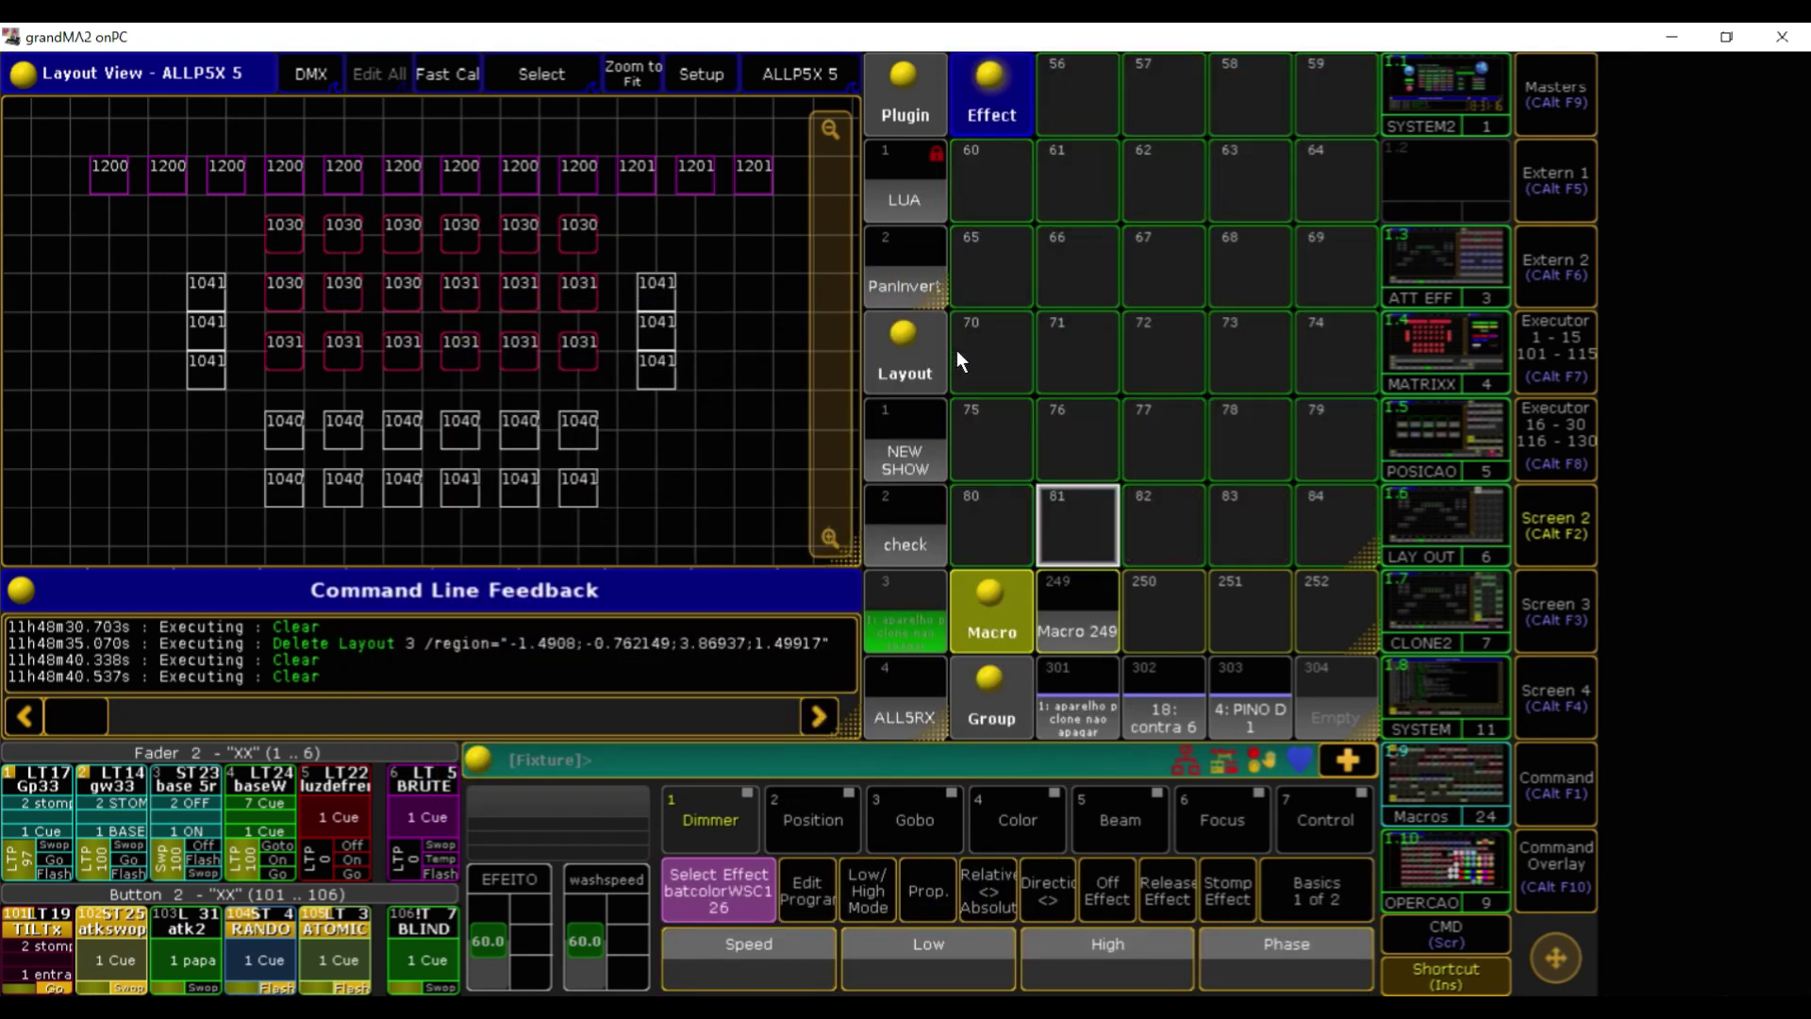
{"action": "scroll", "coordinate": [956, 349], "scroll_direction": "down", "scroll_amount": 1}
Create Effect 65 with a Dim attribute line for the 18 fixtures in the three 1030/1031 rows of the layout
{"action": "double_click", "coordinate": [999, 280]}
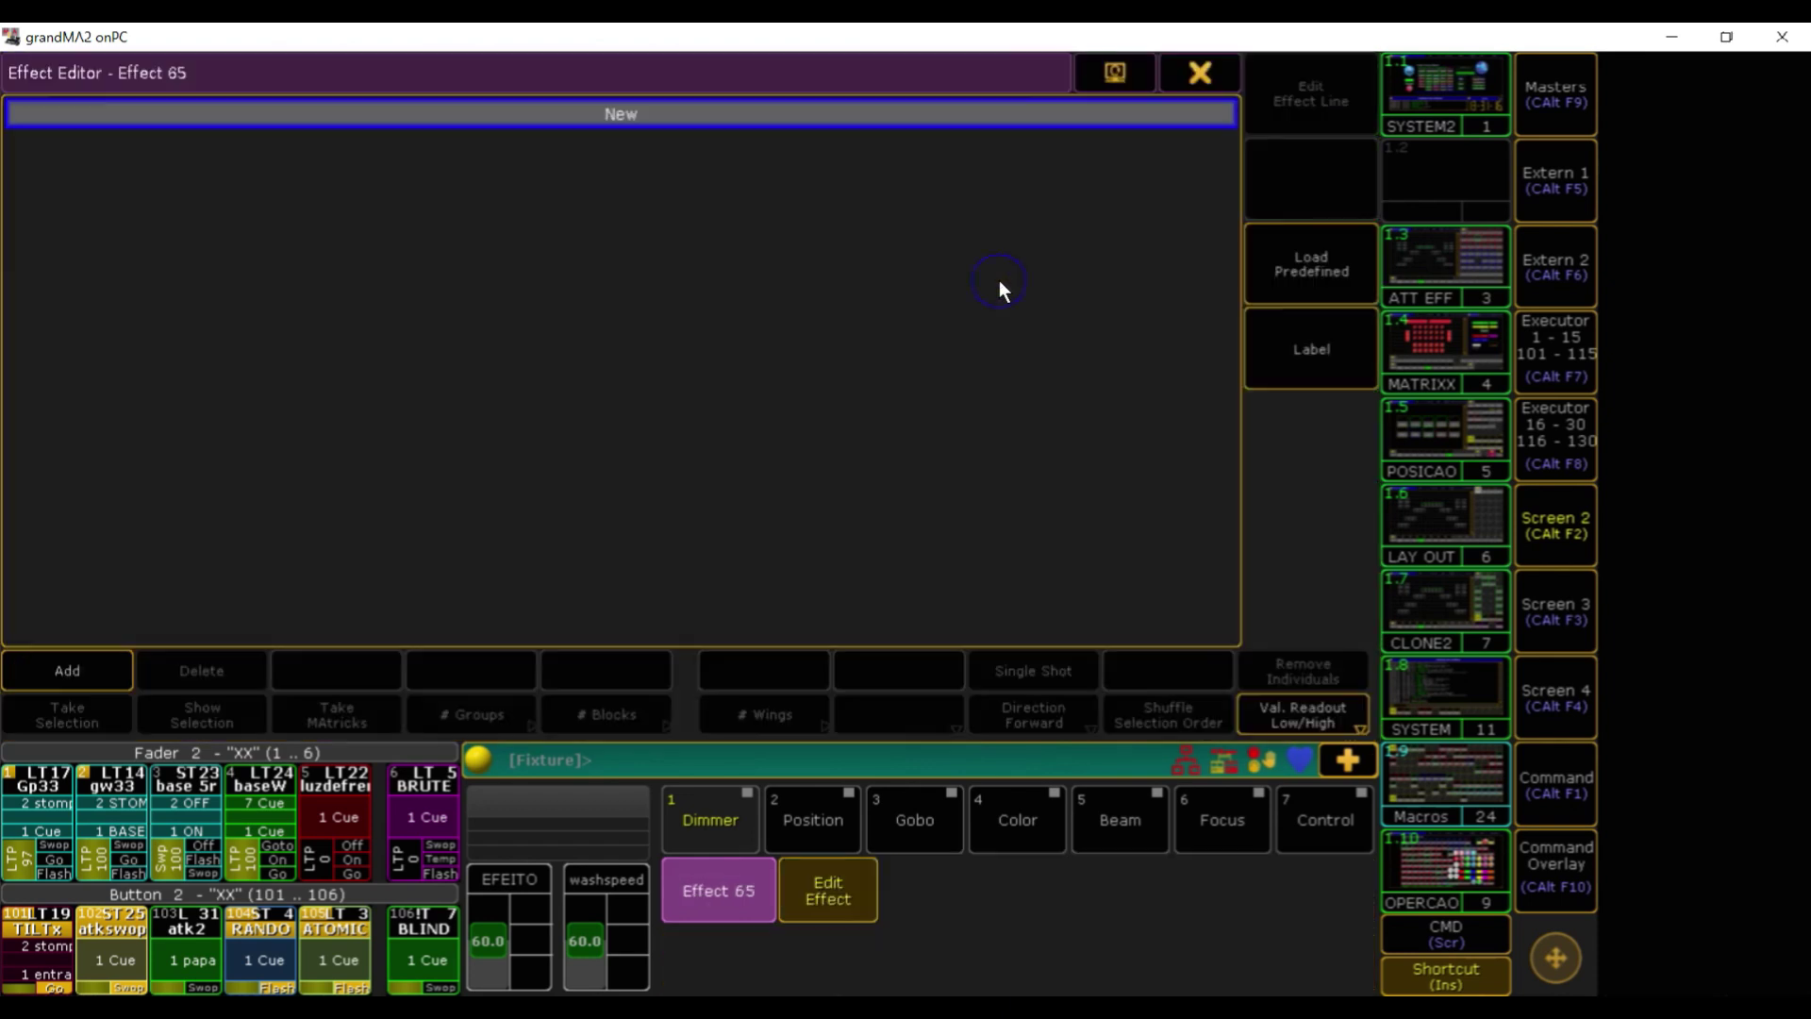
{"action": "left_click", "coordinate": [1201, 69]}
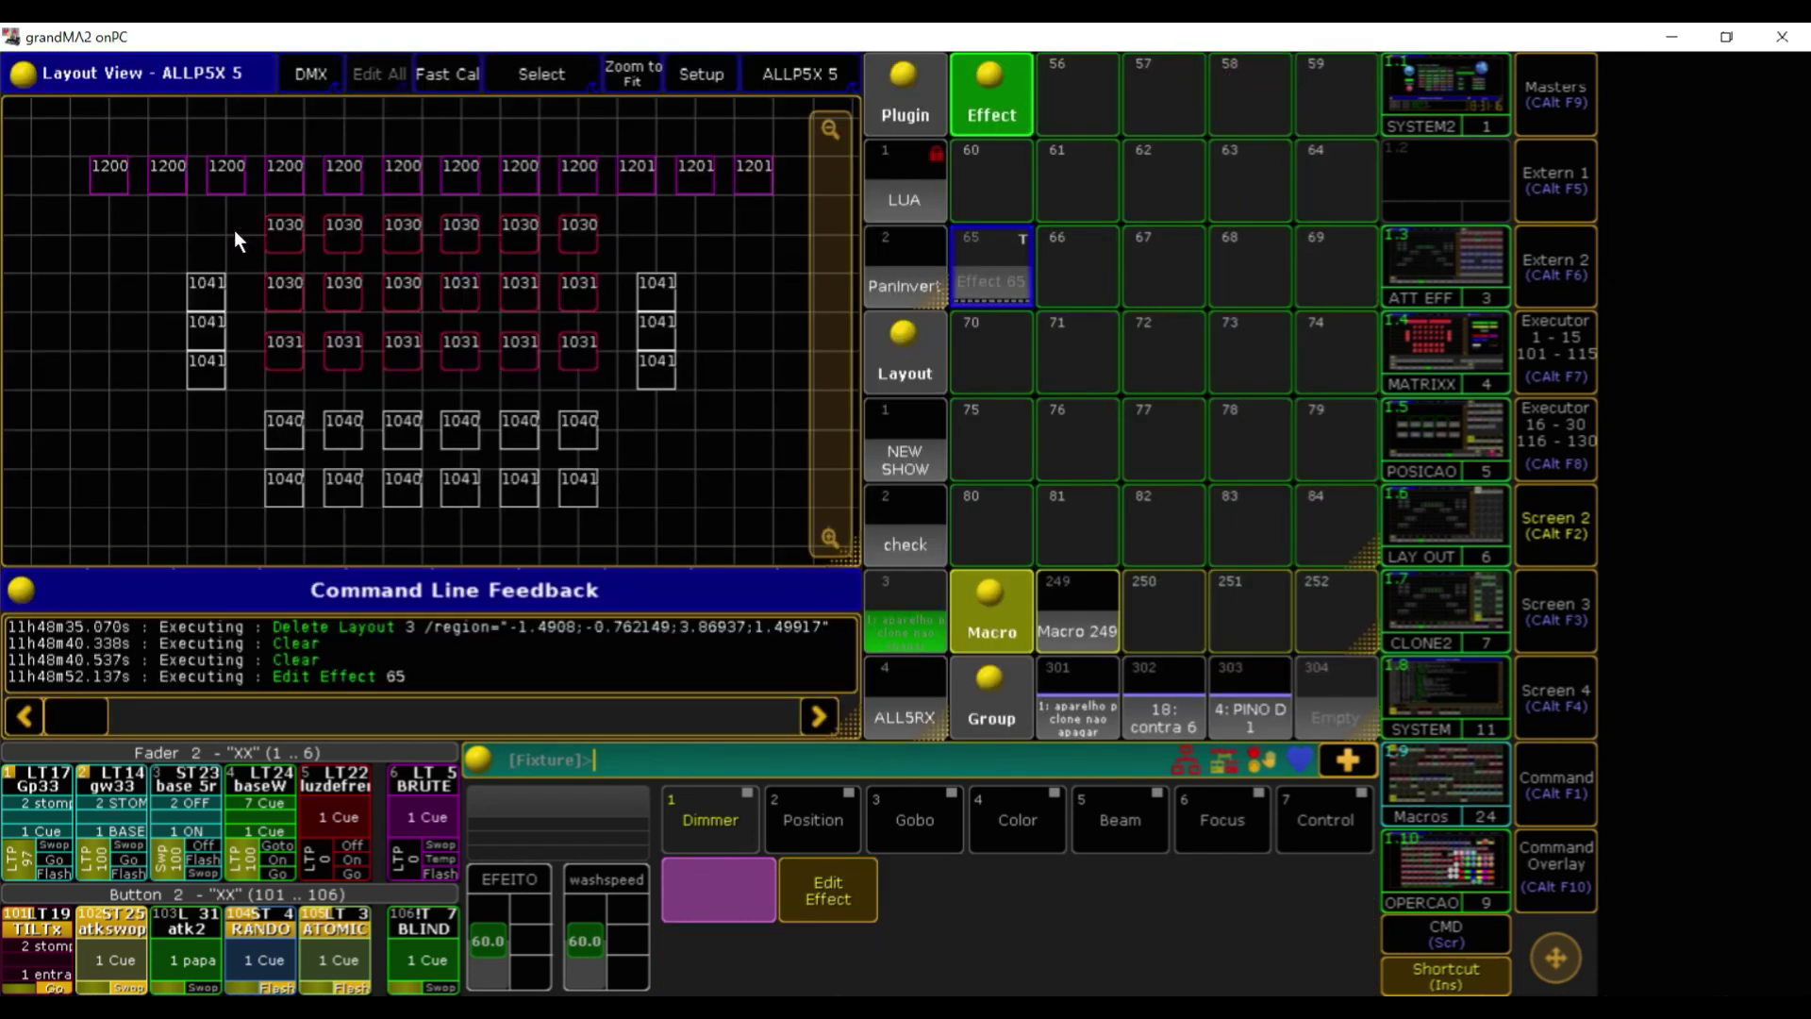
{"action": "left_click_drag", "start_coordinate": [612, 387], "coordinate": [612, 387]}
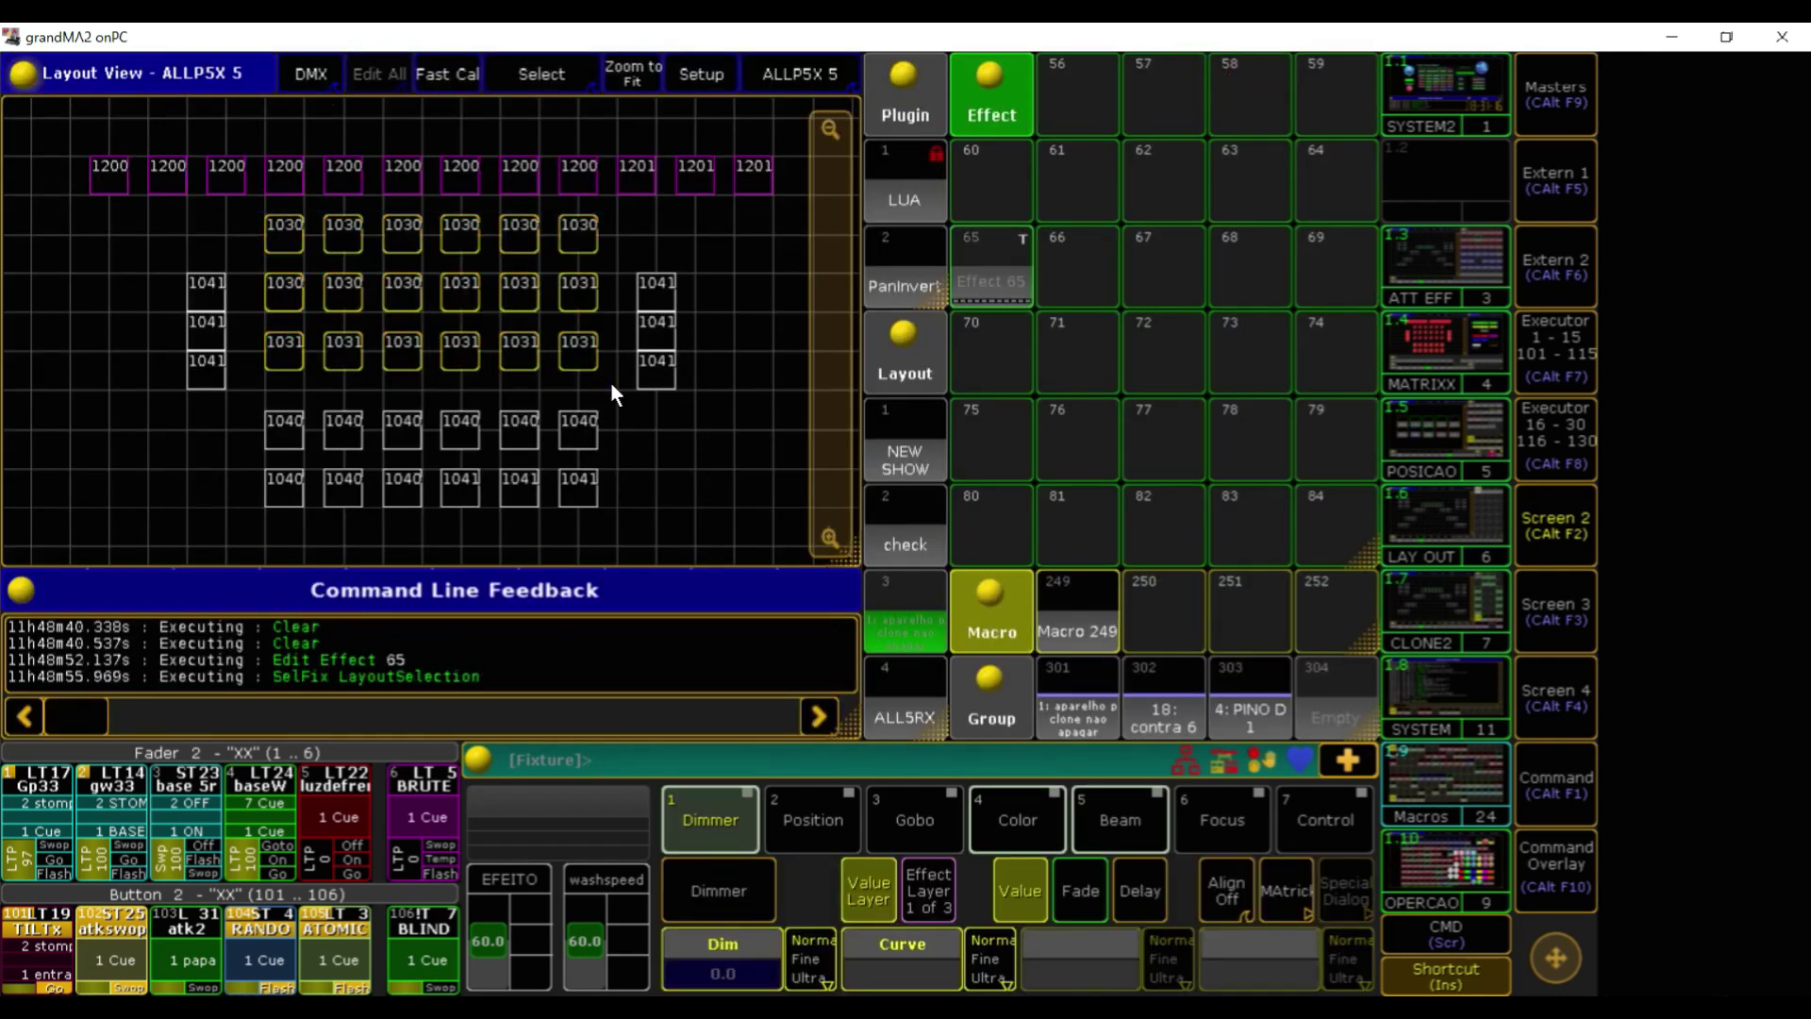
{"action": "left_click", "coordinate": [1000, 276]}
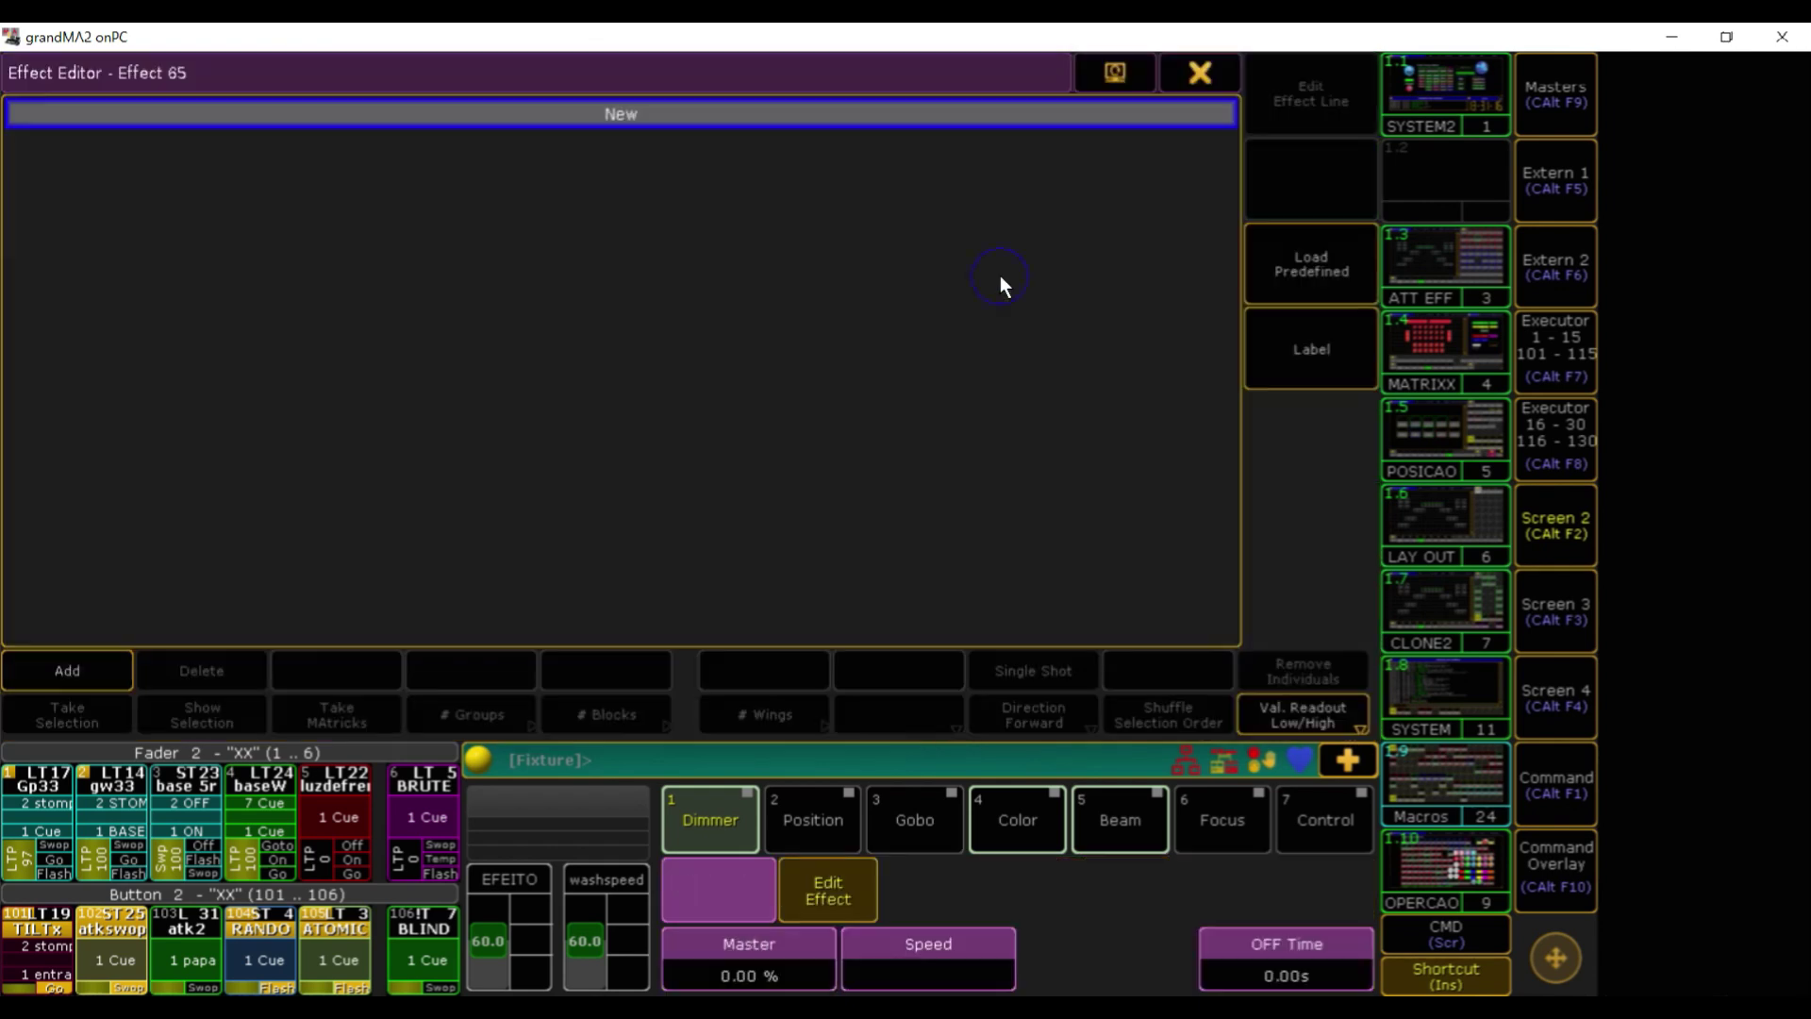
{"action": "left_click", "coordinate": [657, 110]}
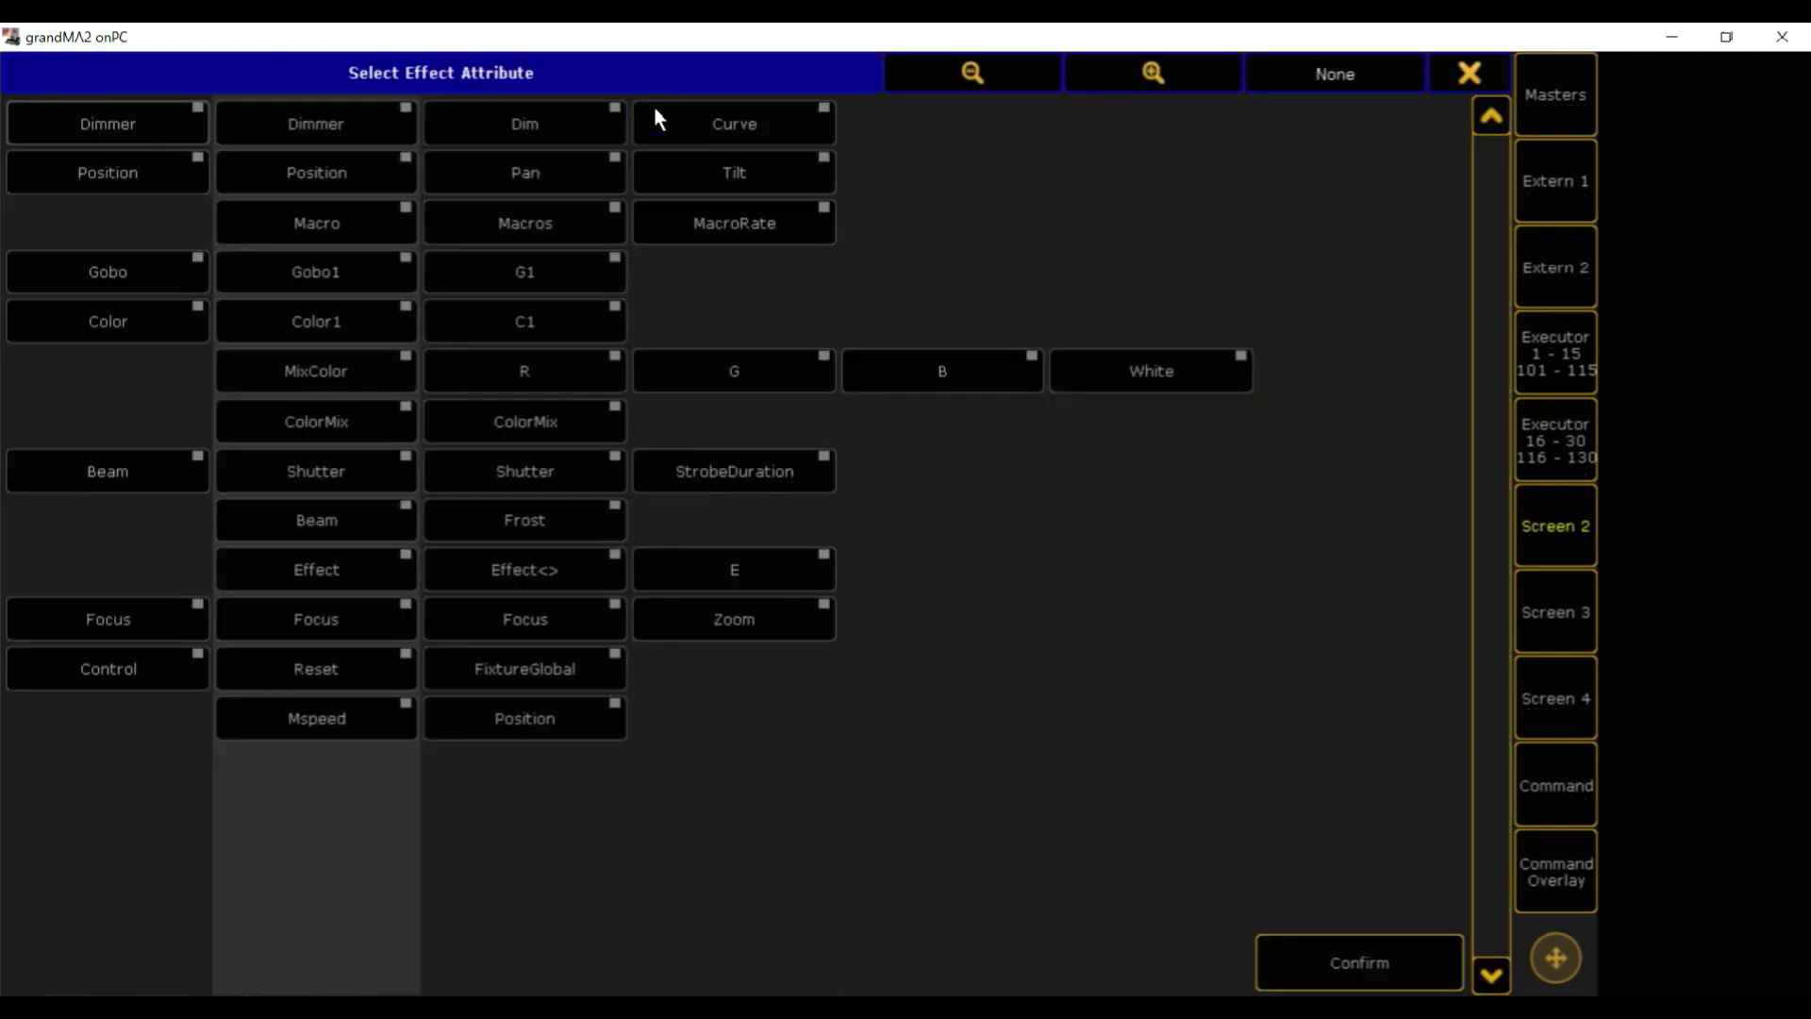
{"action": "left_click", "coordinate": [564, 132]}
{"action": "left_click", "coordinate": [1344, 955]}
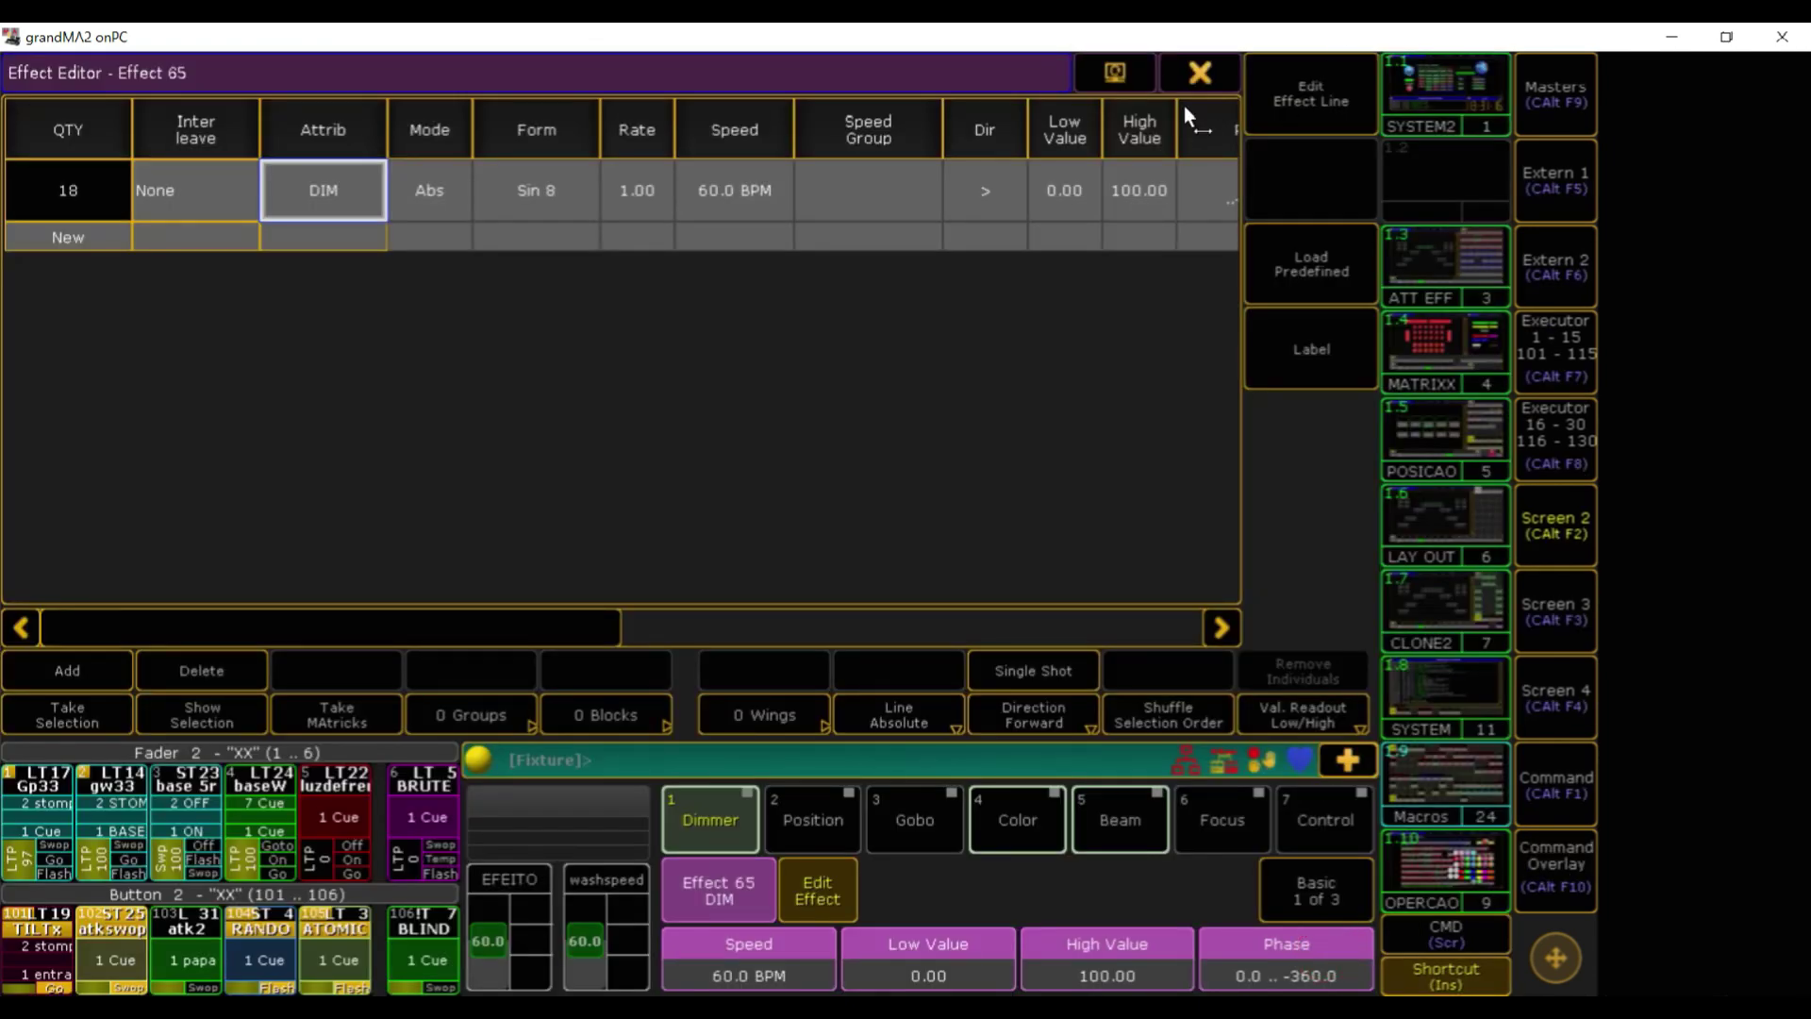
{"action": "left_click", "coordinate": [1195, 76]}
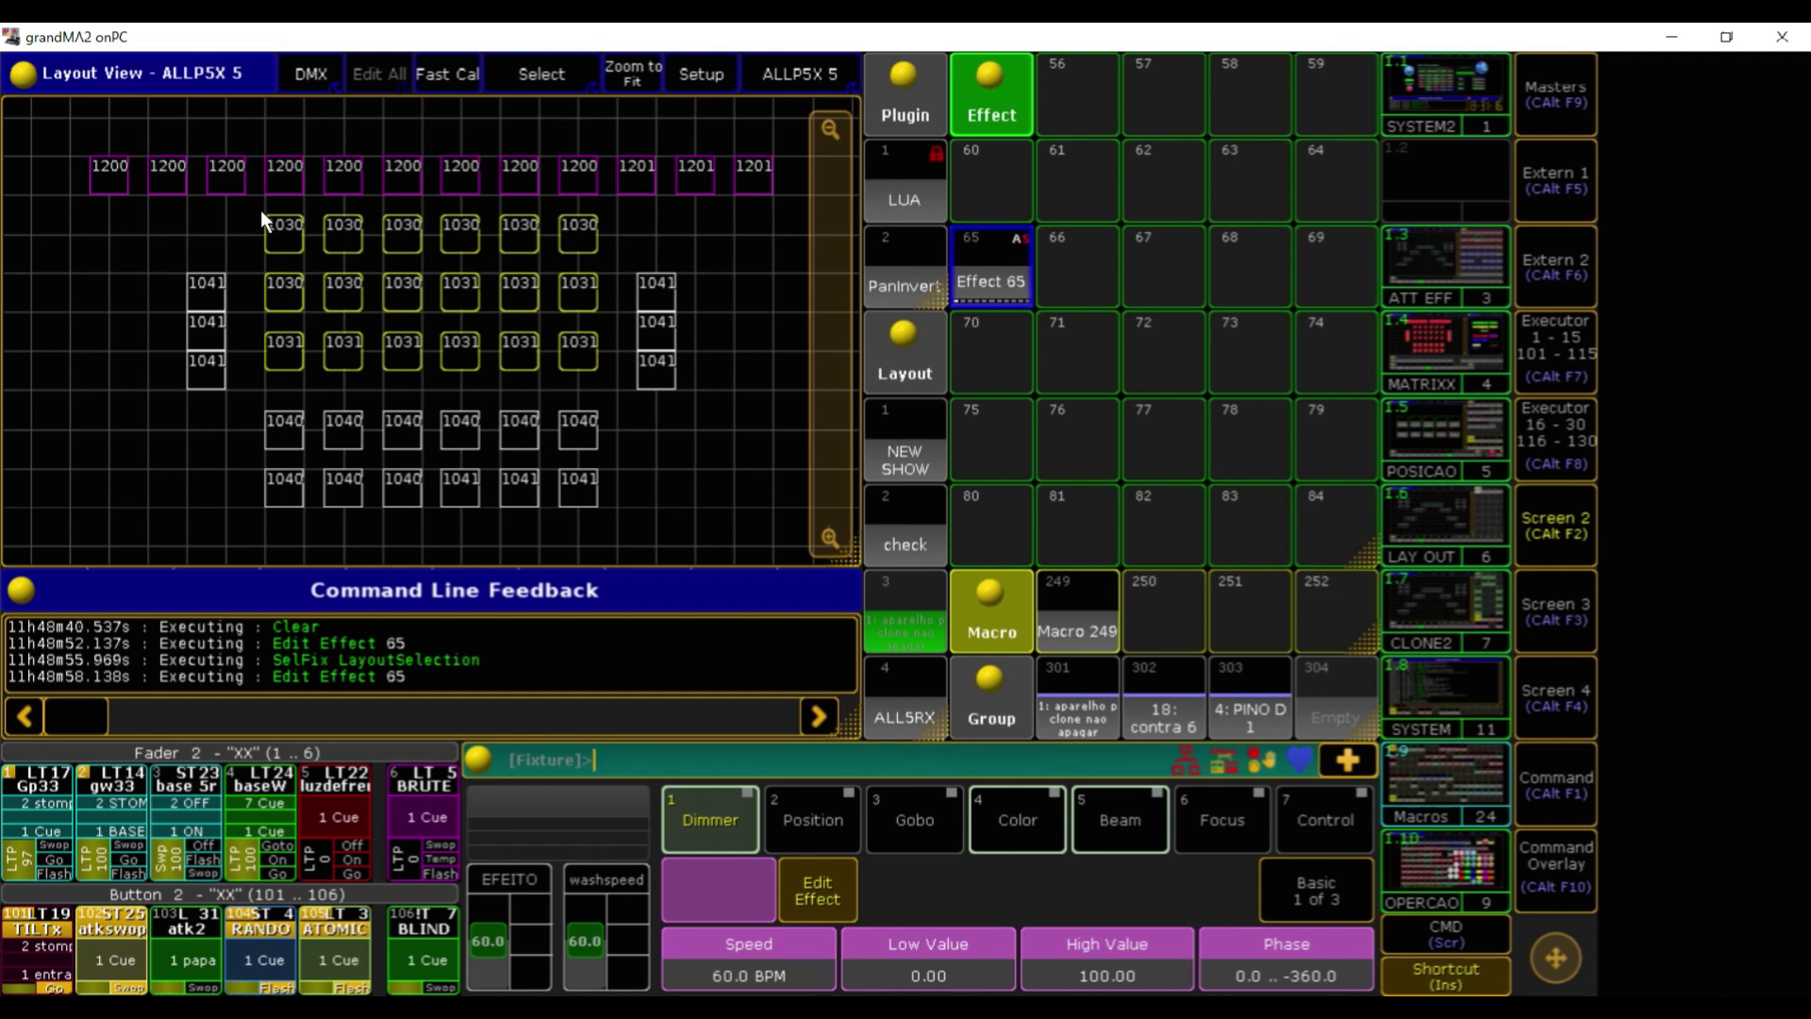
Clear and reselect the three 1030/1031 fixture rows, and set Effect 65's form to Chase 5 and its groups to 3
{"action": "key", "text": "c"}
{"action": "key", "text": "c"}
{"action": "left_click_drag", "start_coordinate": [257, 213], "coordinate": [603, 381]}
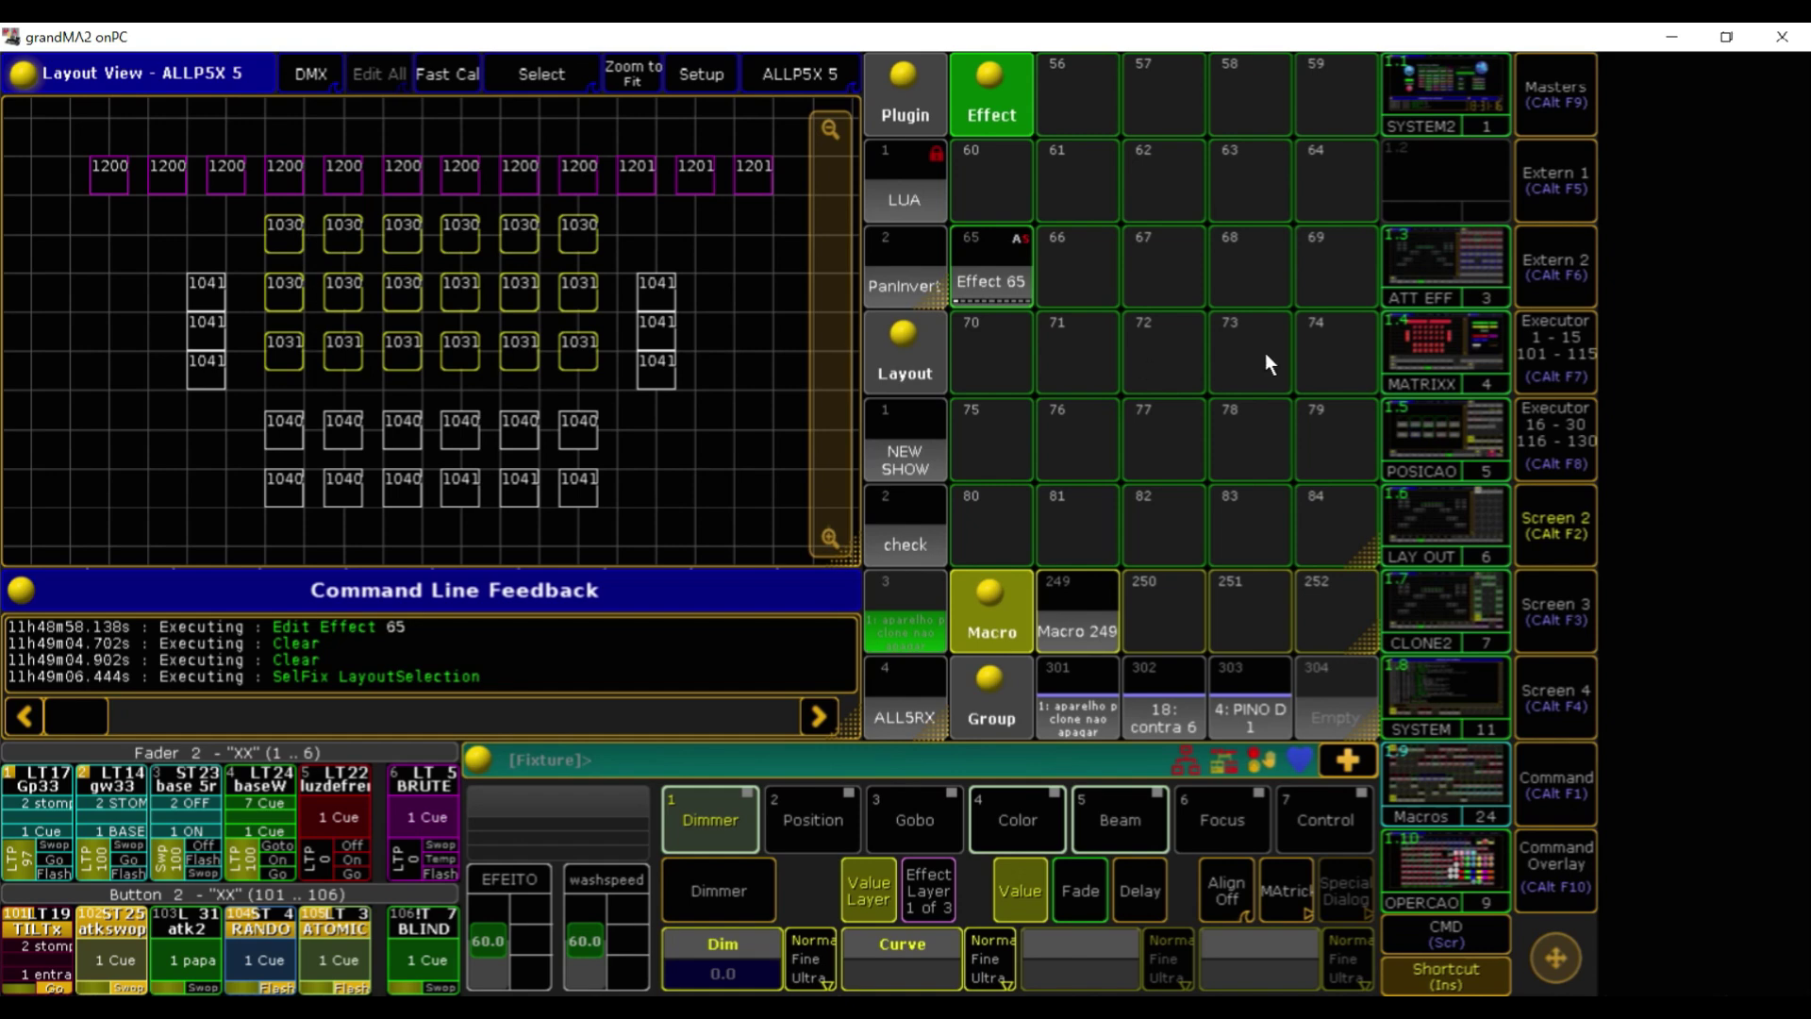
{"action": "left_click", "coordinate": [987, 268]}
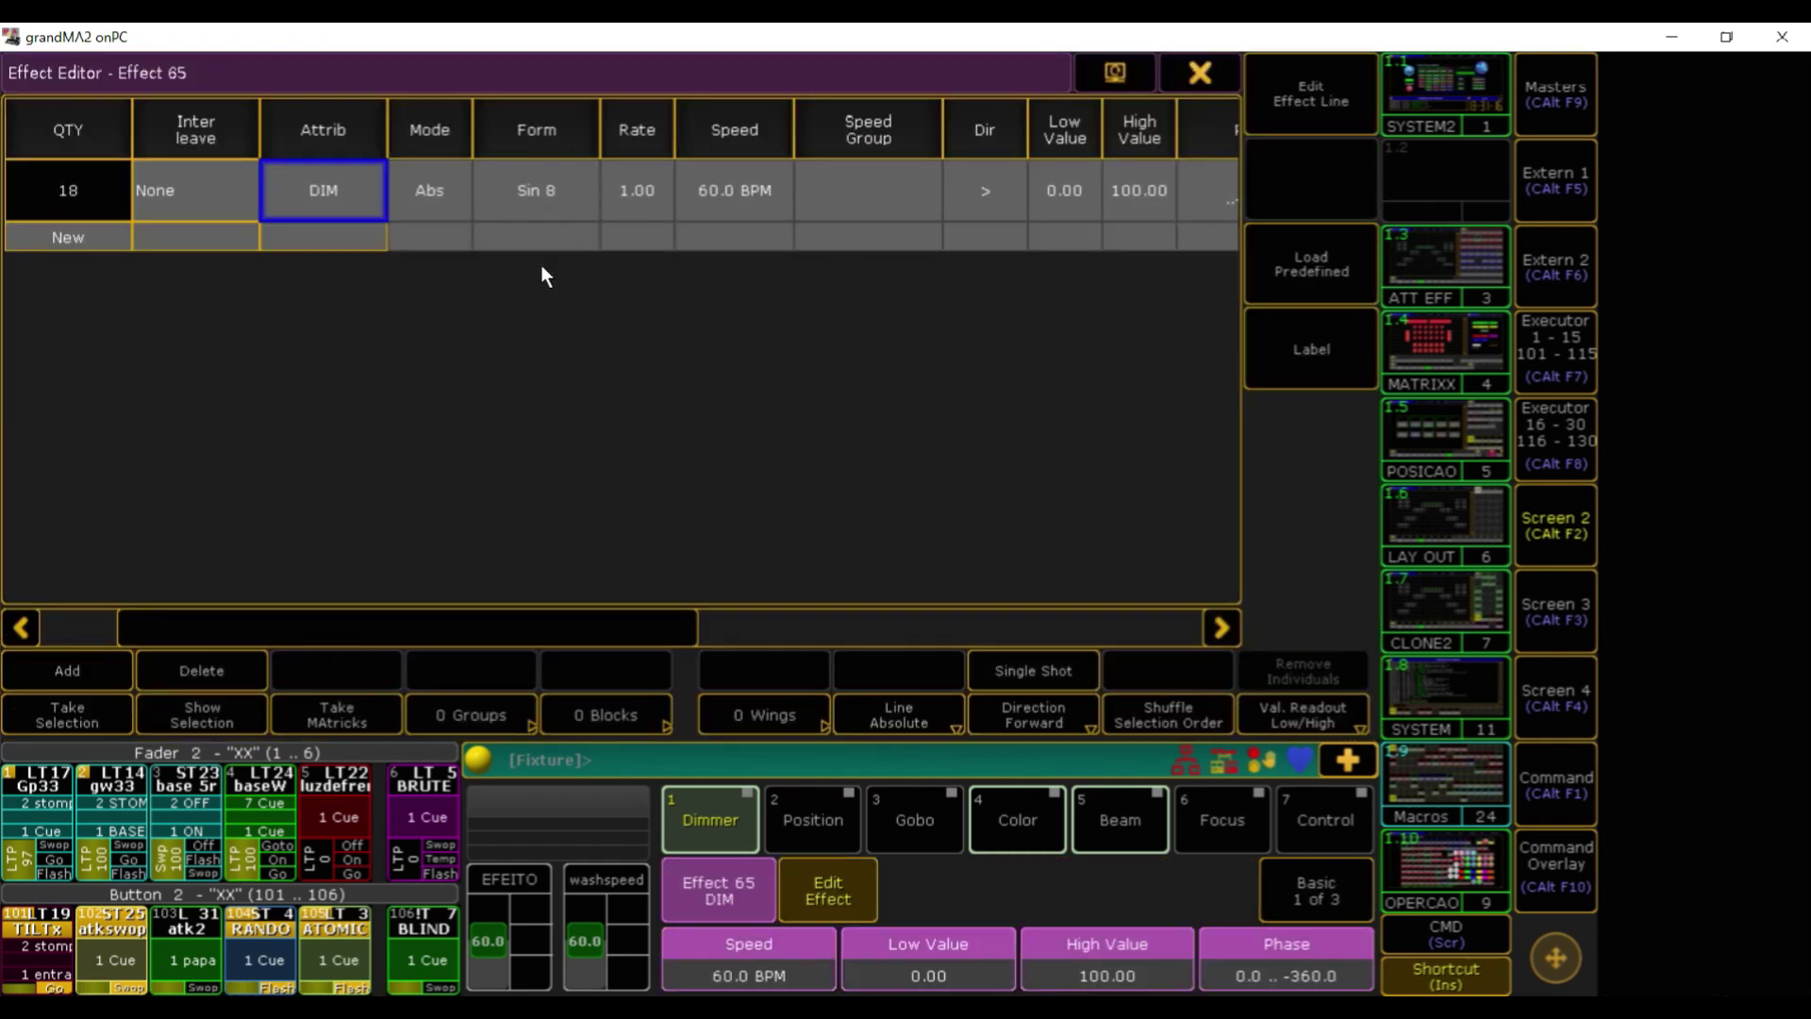
{"action": "double_click", "coordinate": [529, 200]}
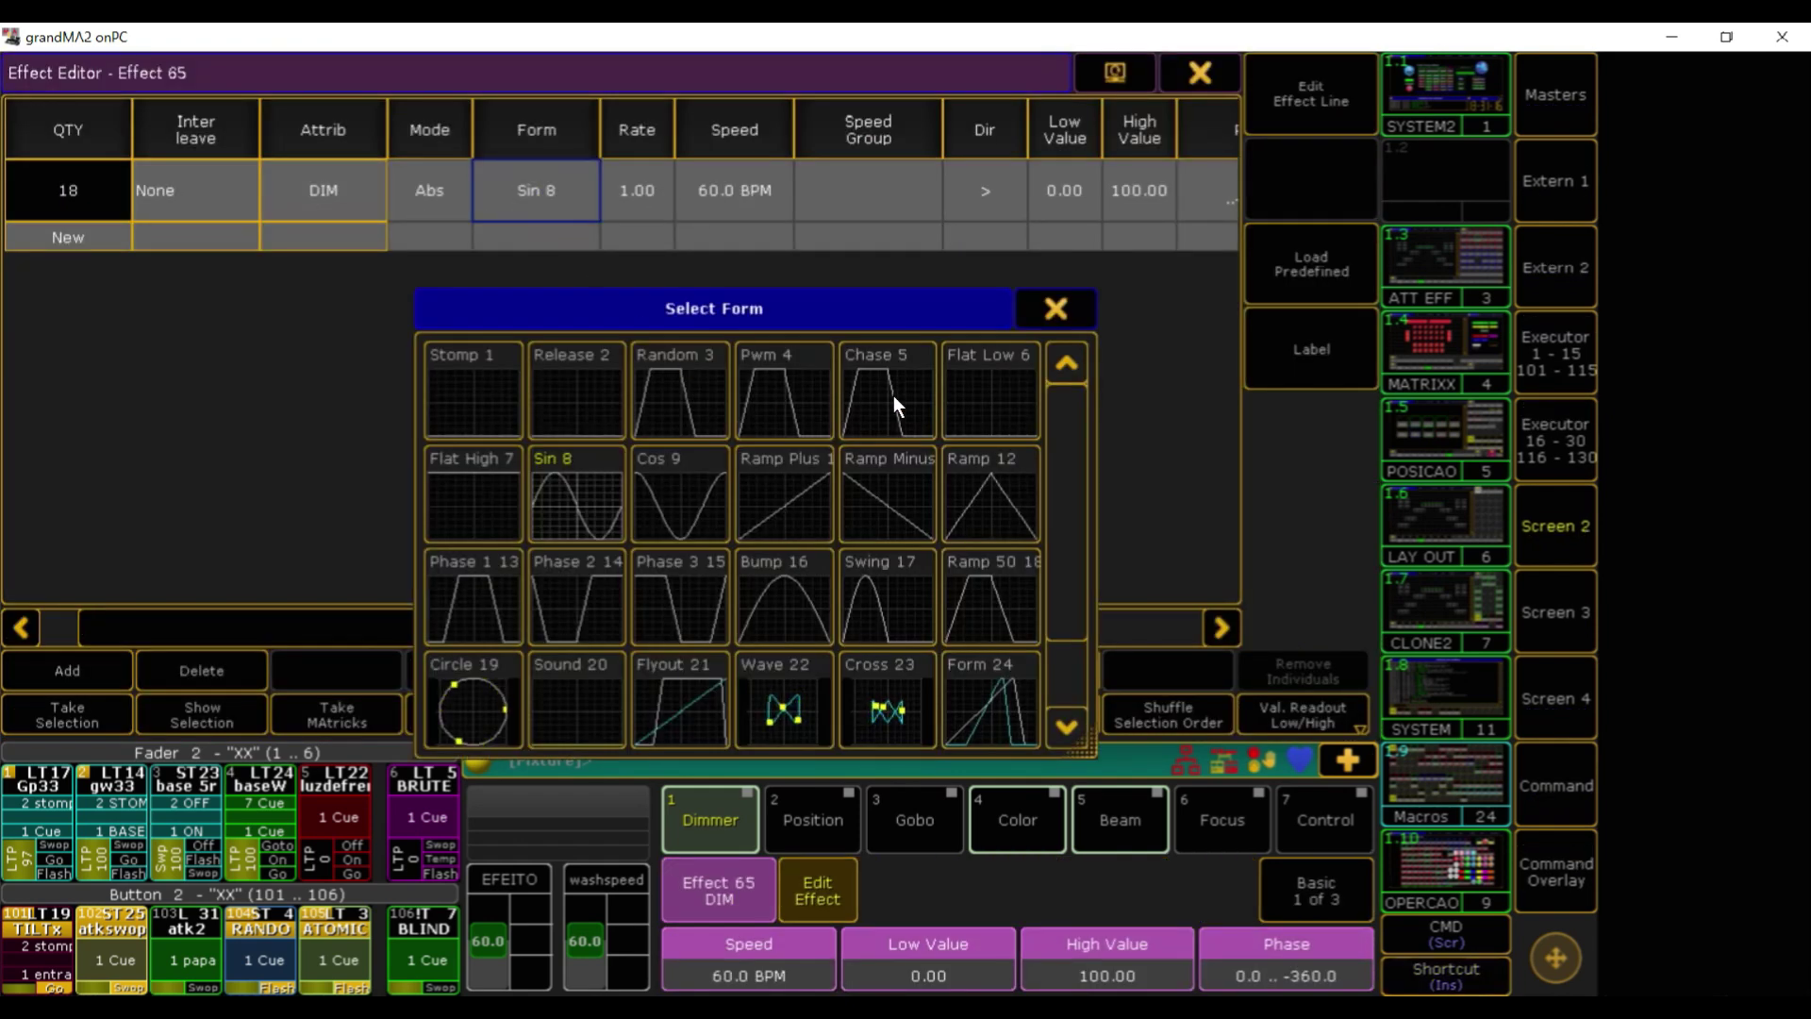
{"action": "left_click", "coordinate": [895, 406]}
{"action": "left_click_drag", "start_coordinate": [497, 634], "coordinate": [1028, 613]}
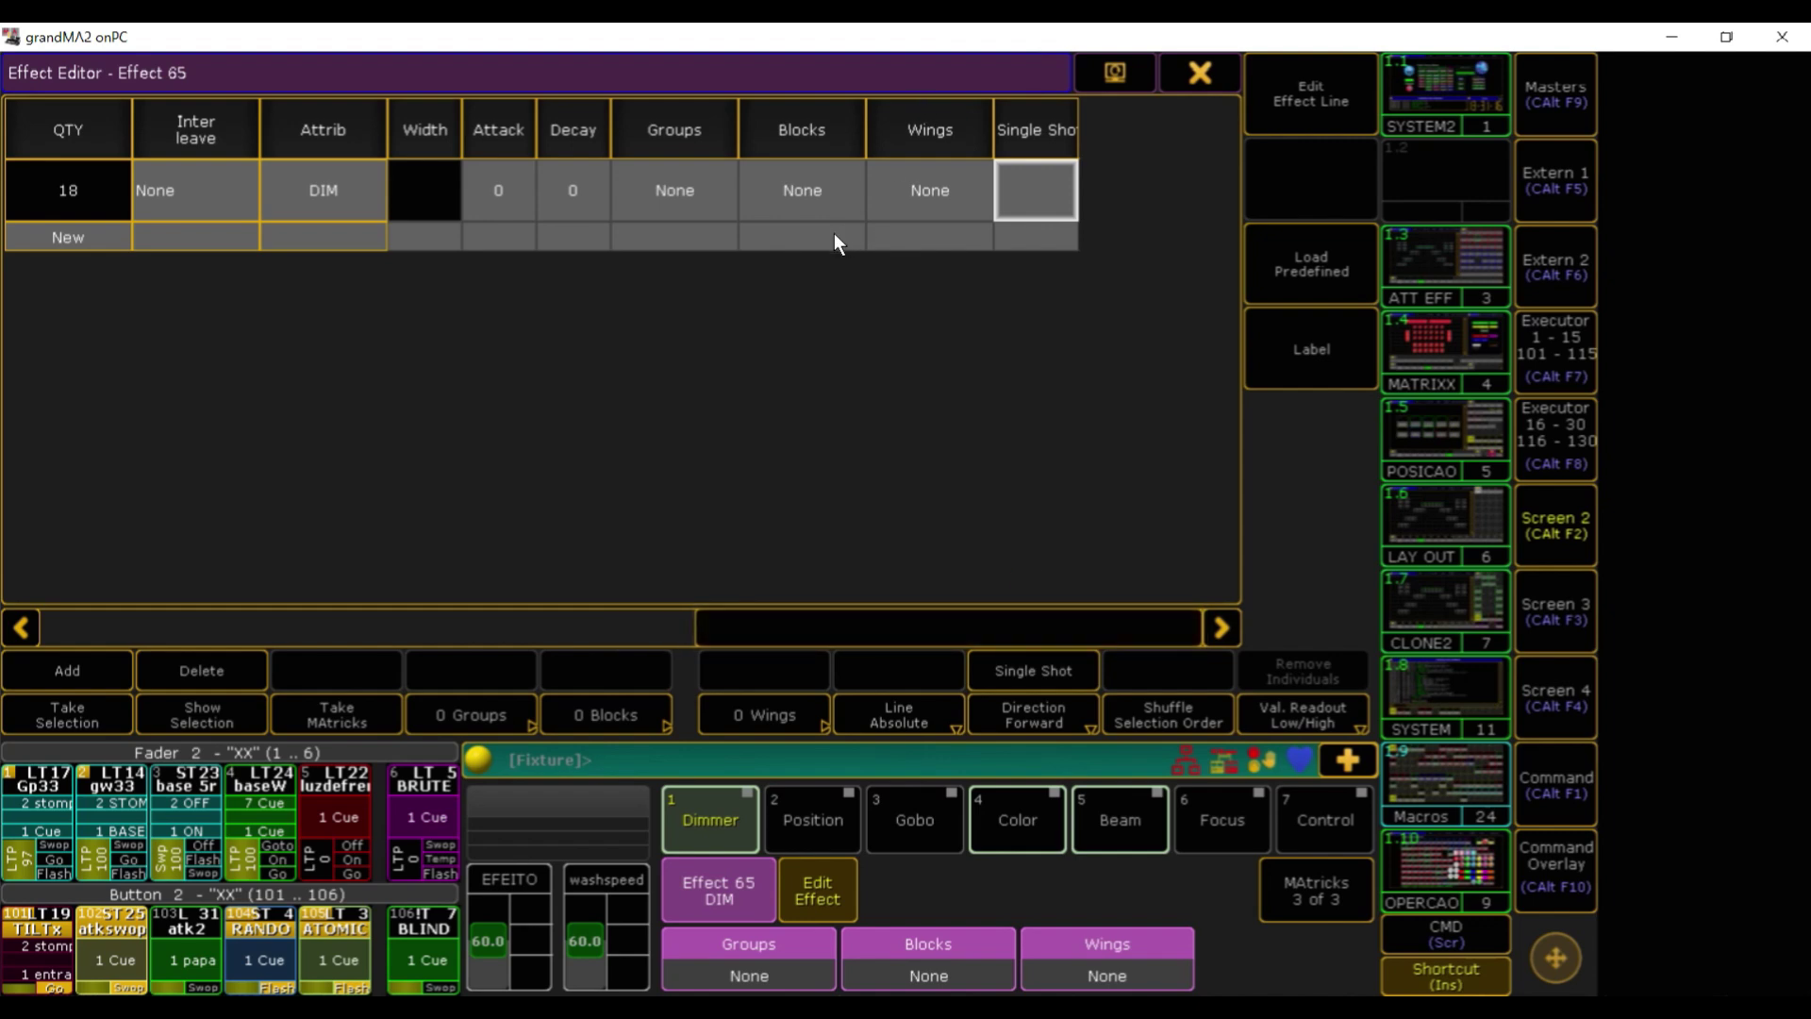
{"action": "double_click", "coordinate": [684, 198]}
{"action": "left_click", "coordinate": [449, 519]}
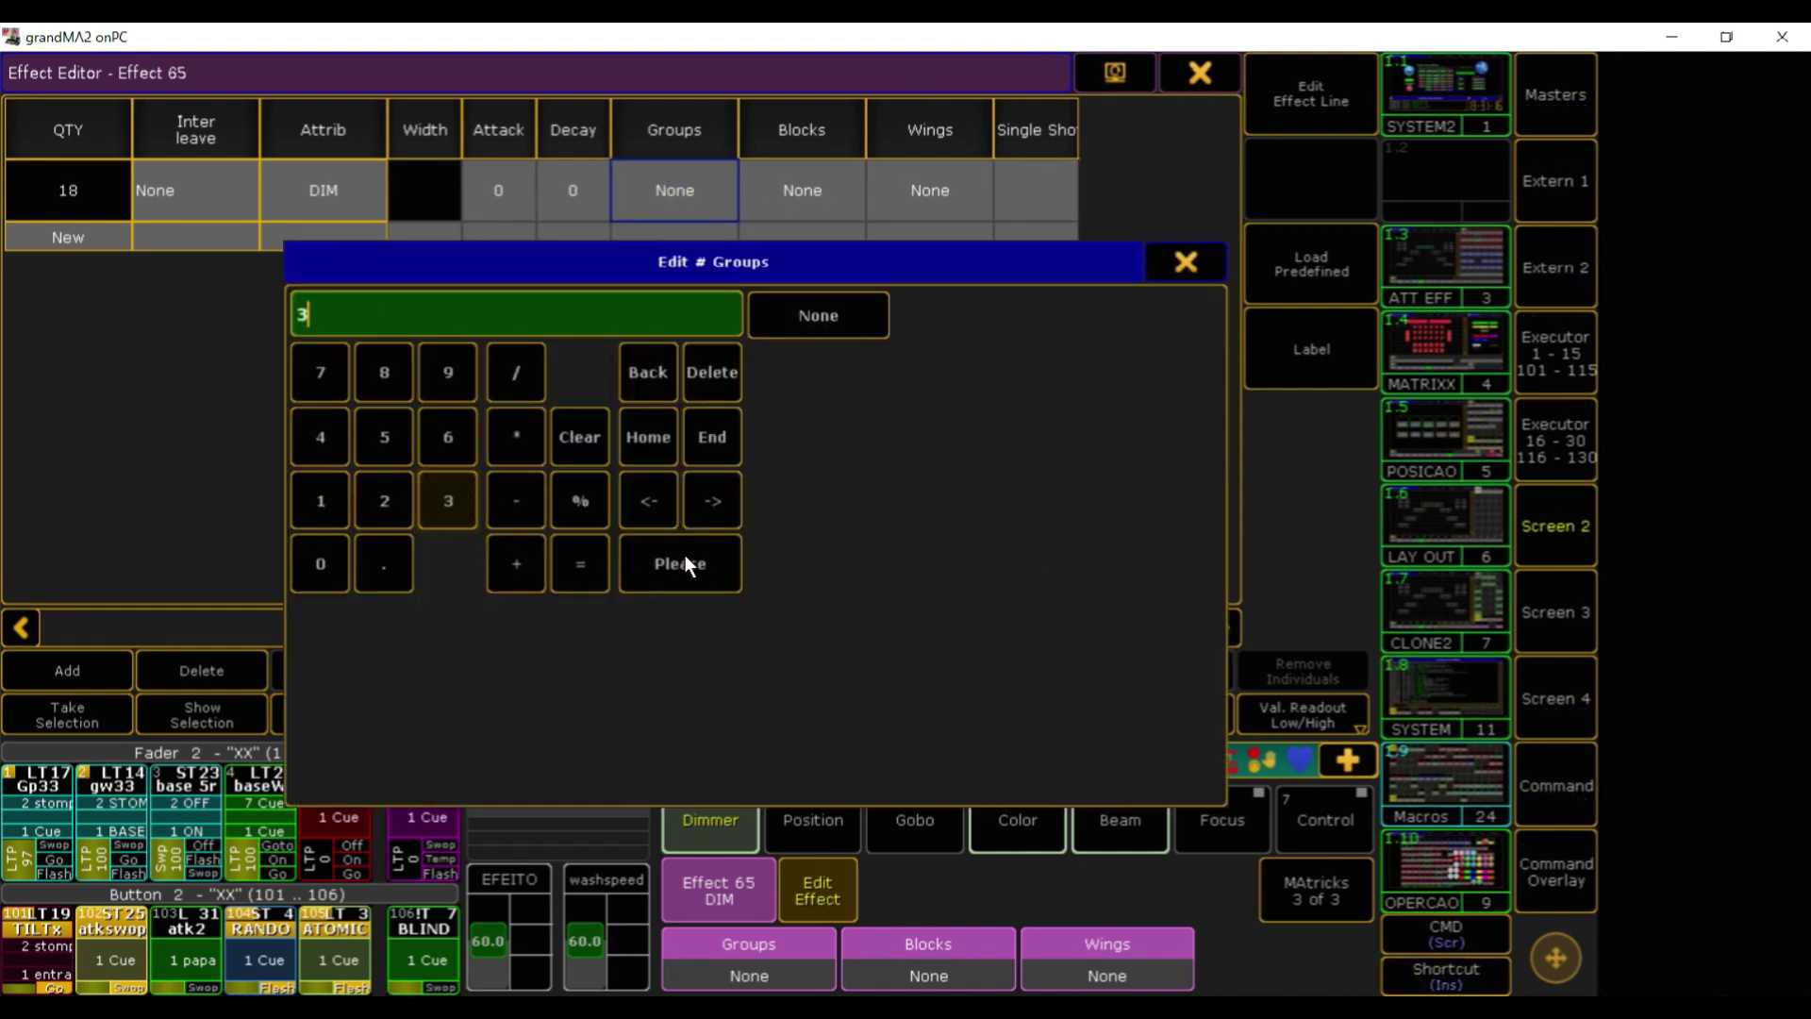
{"action": "left_click", "coordinate": [680, 563]}
{"action": "left_click", "coordinate": [1198, 72]}
Apply Effect 65 to the selected fixtures to test the row chase, and clear the programmer
{"action": "left_click", "coordinate": [1004, 275]}
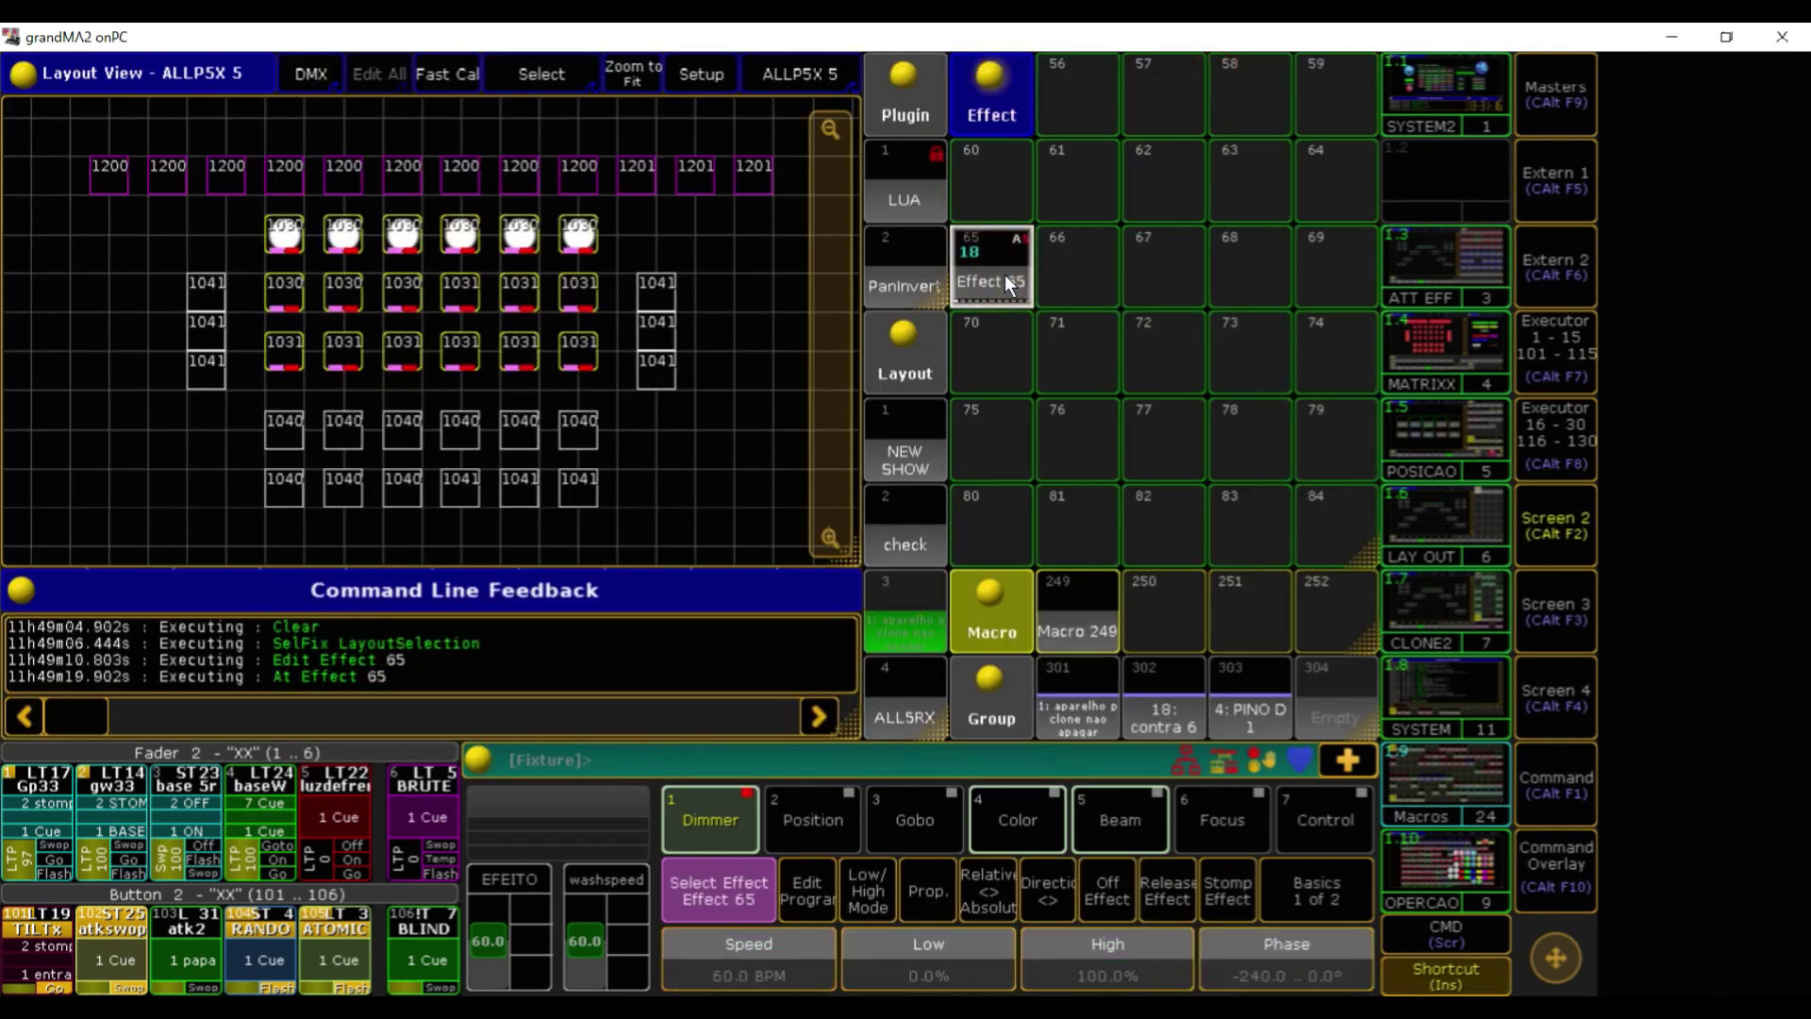
{"action": "key", "text": "BackSpace"}
{"action": "key", "text": "BackSpace"}
{"action": "key", "text": "BackSpace"}
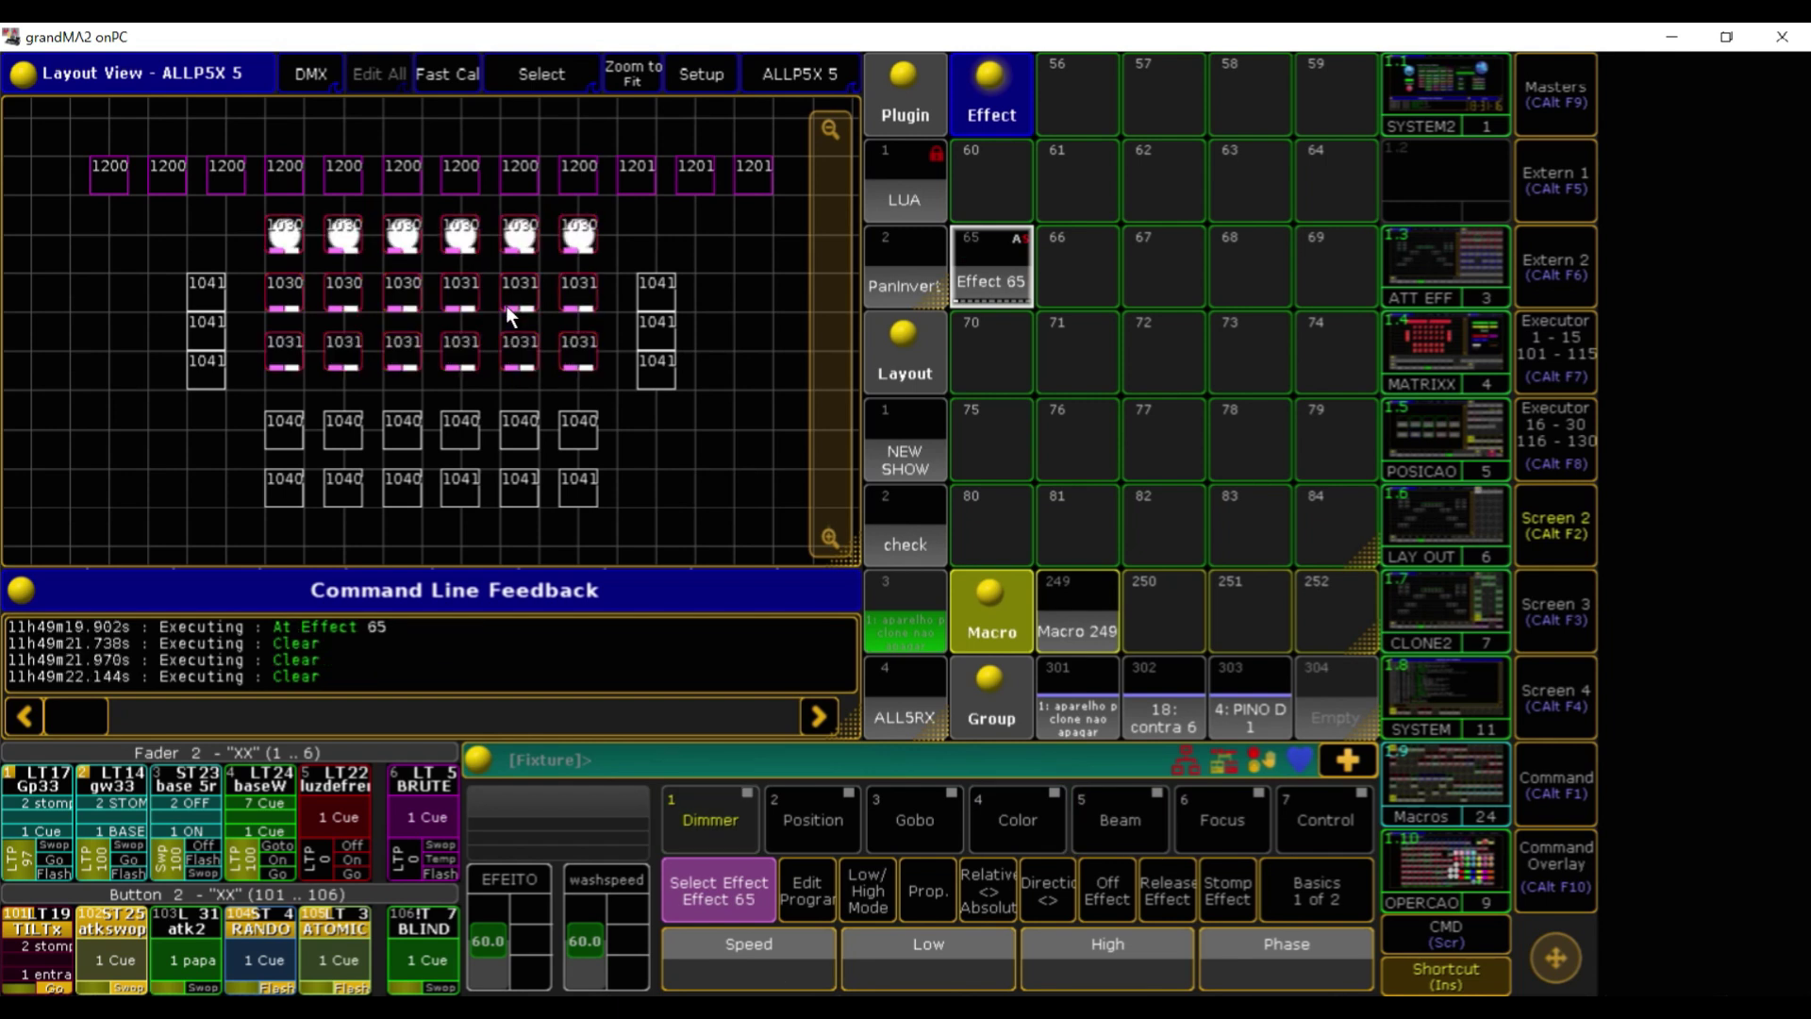
Call Effect 65 with nothing selected so that it selects and runs its own fixtures, and clear the programmer again
{"action": "left_click", "coordinate": [975, 260]}
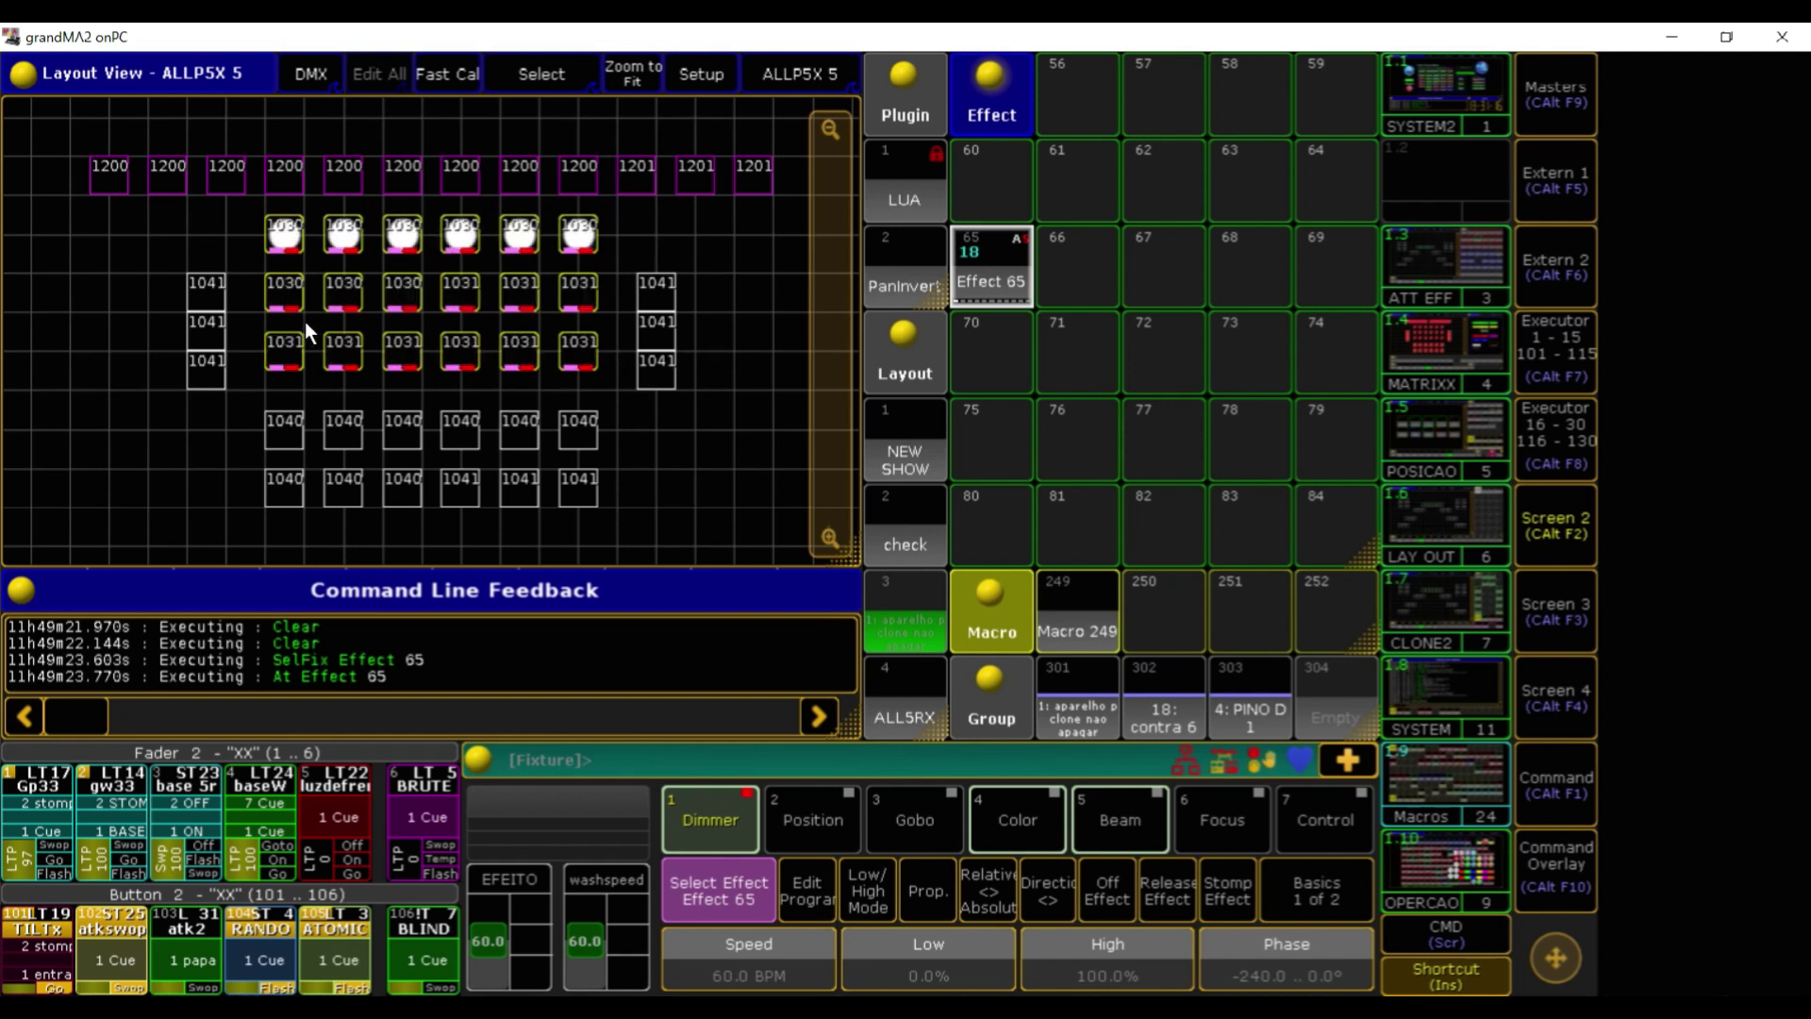
{"action": "key", "text": "BackSpace"}
{"action": "key", "text": "BackSpace"}
{"action": "key", "text": "BackSpace"}
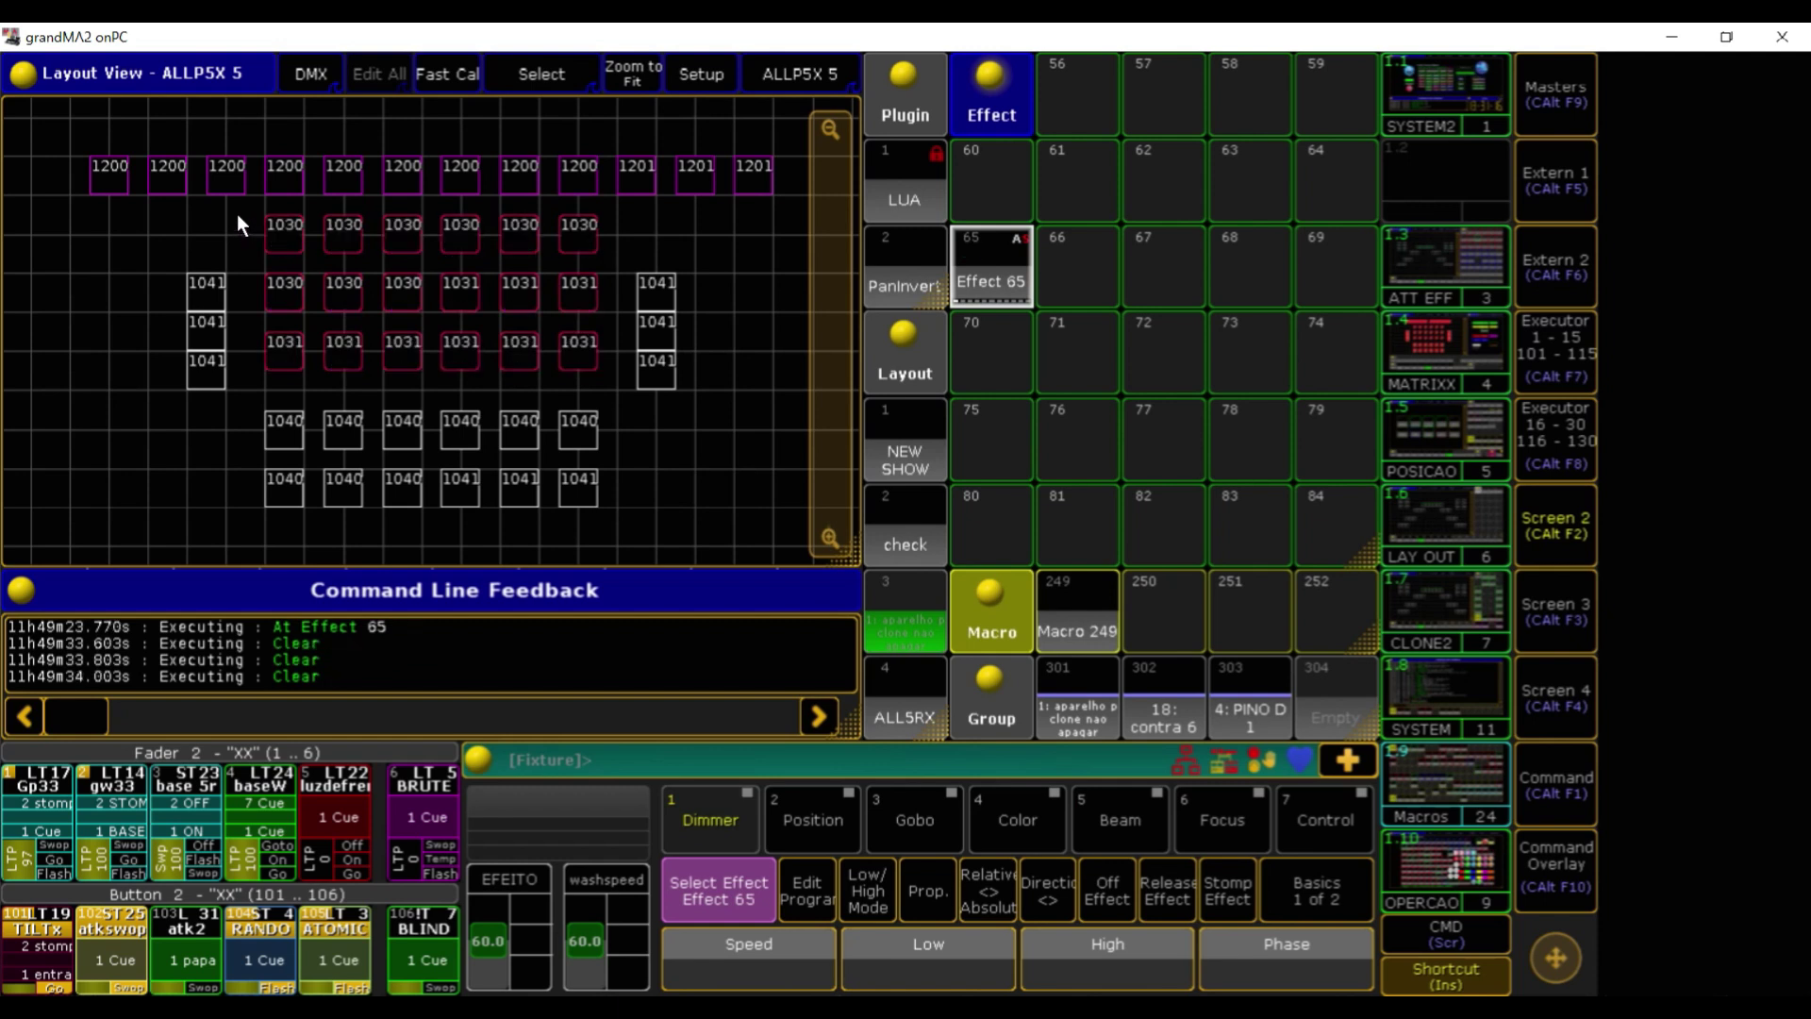
Select the three 1030/1031 fixture rows in top-to-bottom, left-to-right order and run Effect 65 on them
{"action": "left_click_drag", "start_coordinate": [236, 214], "coordinate": [604, 393]}
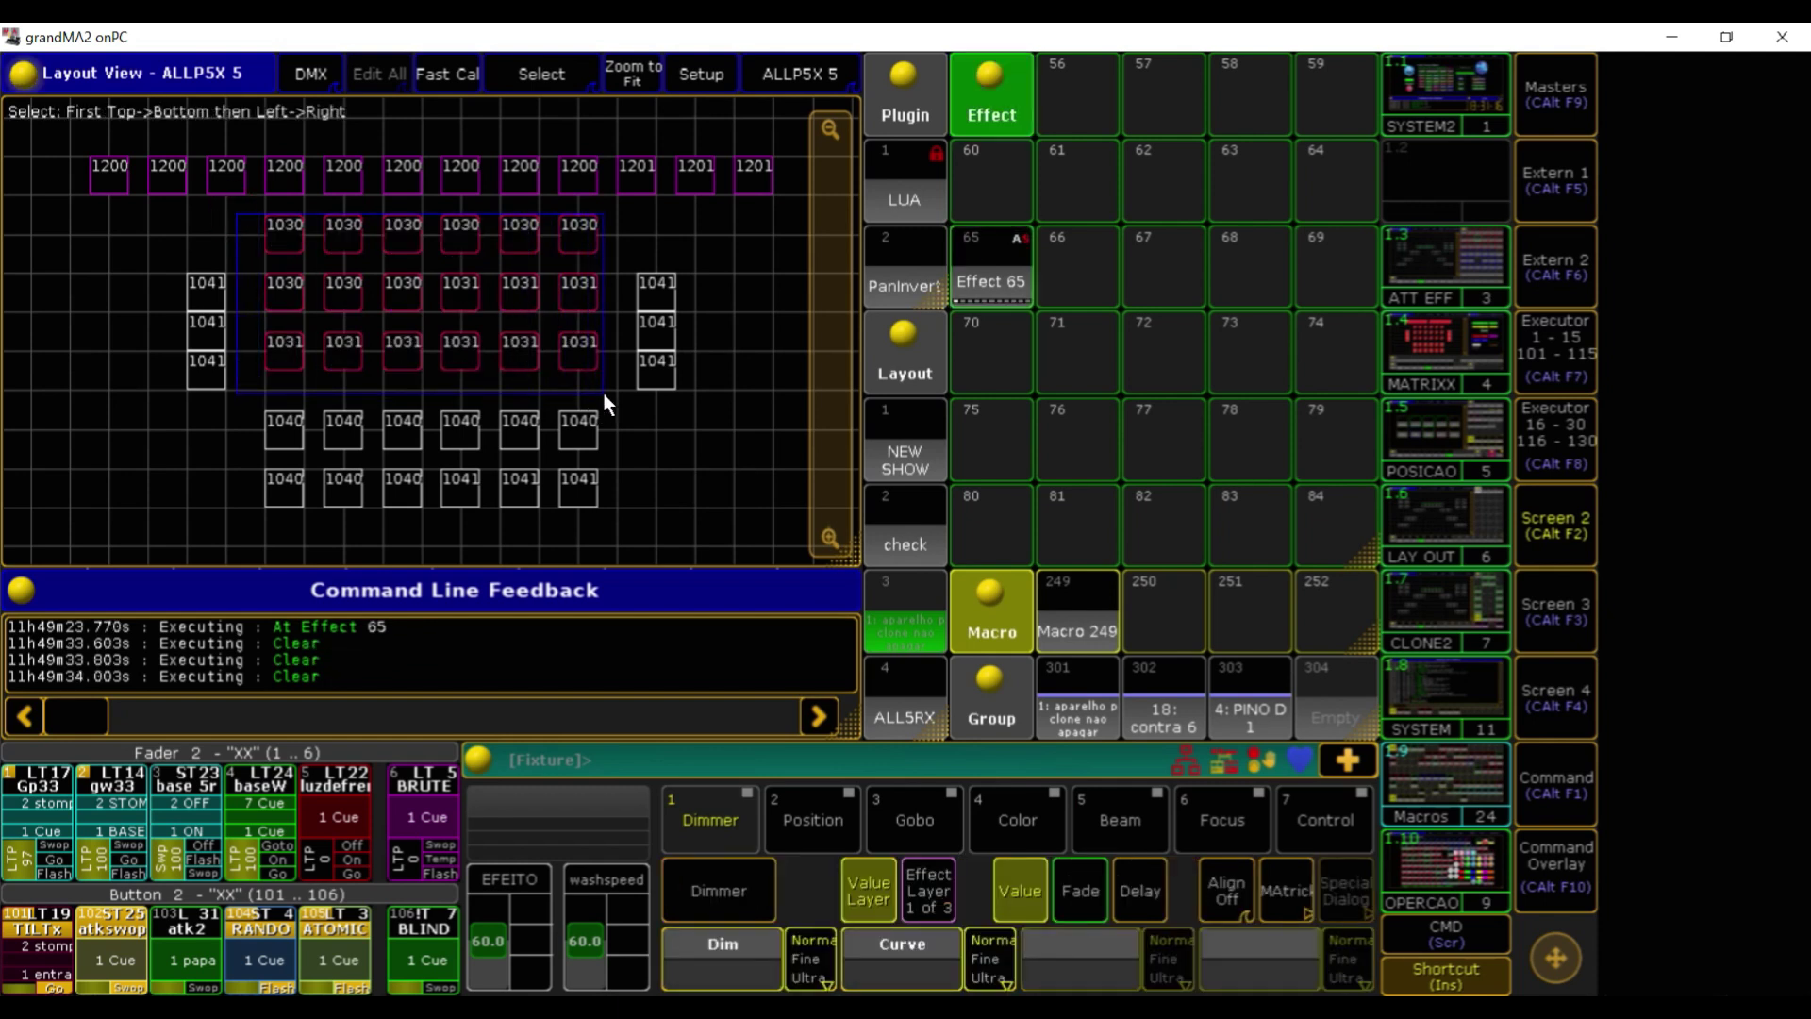
{"action": "left_click", "coordinate": [995, 274]}
{"action": "left_click", "coordinate": [994, 273]}
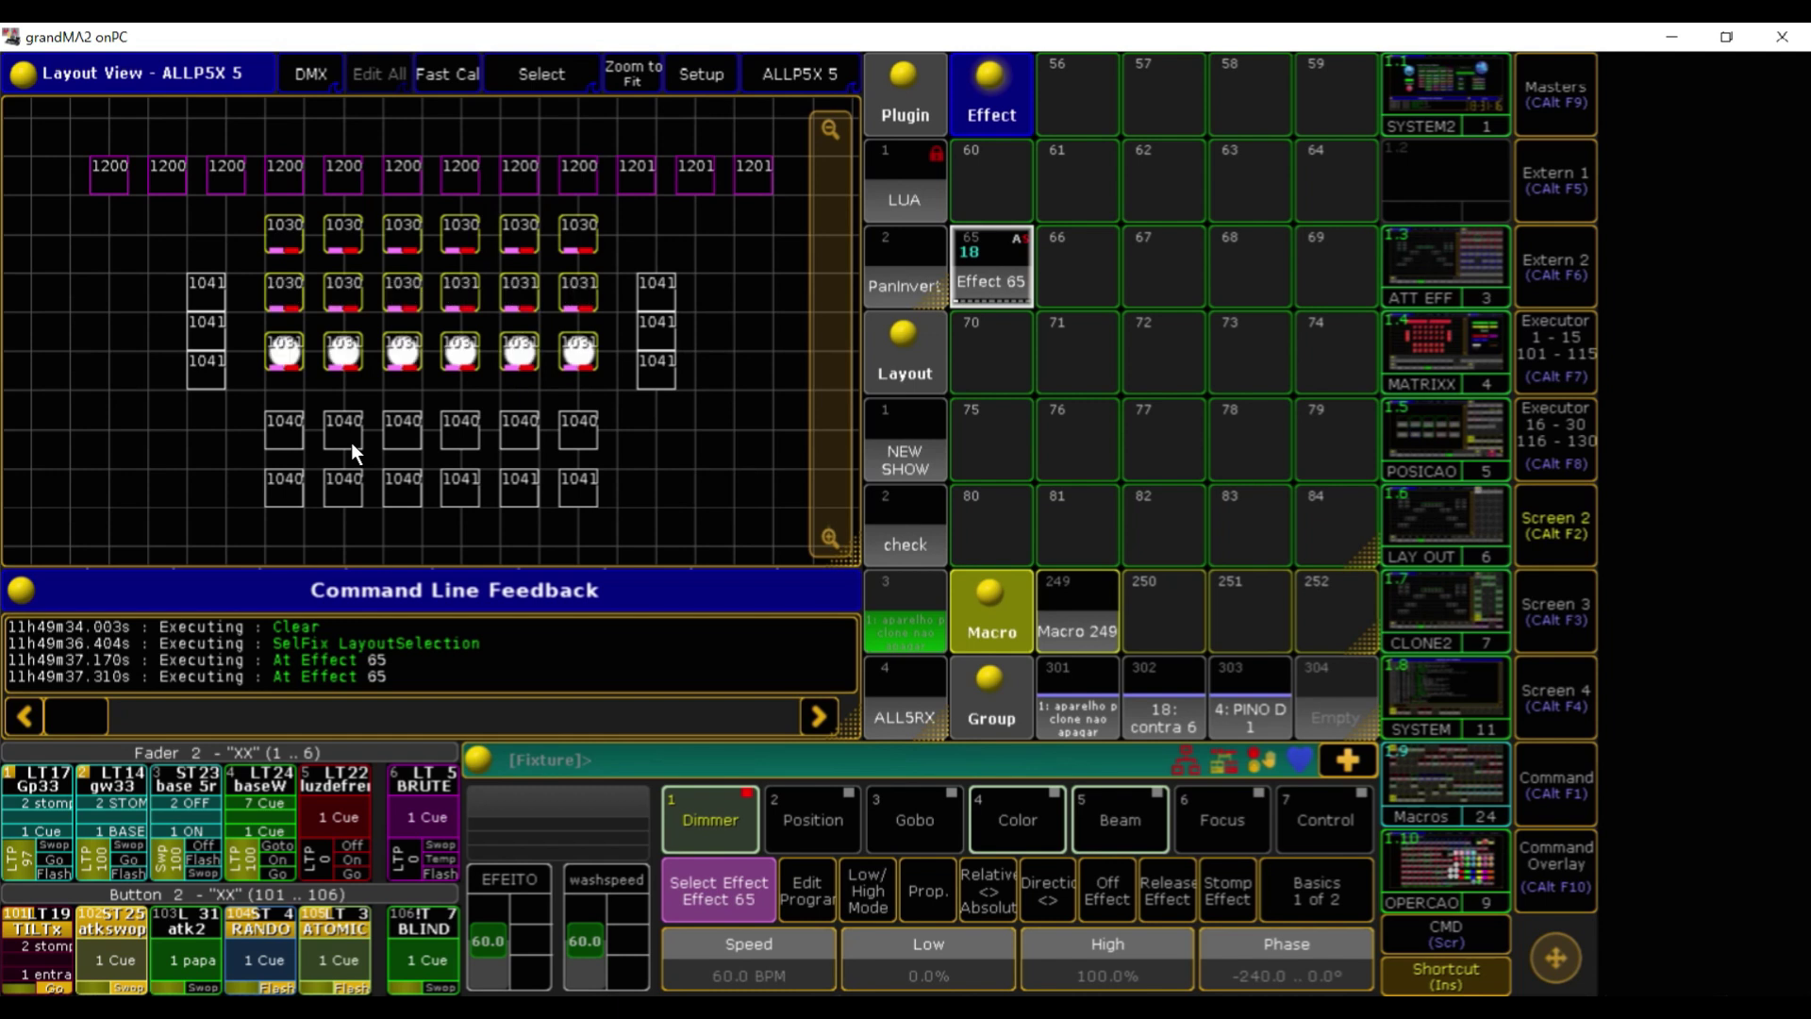
Clear the programmer and select the three 1030/1031 fixture rows in left-to-right, then top-to-bottom order
{"action": "key", "text": "BackSpace"}
{"action": "key", "text": "BackSpace"}
{"action": "key", "text": "BackSpace"}
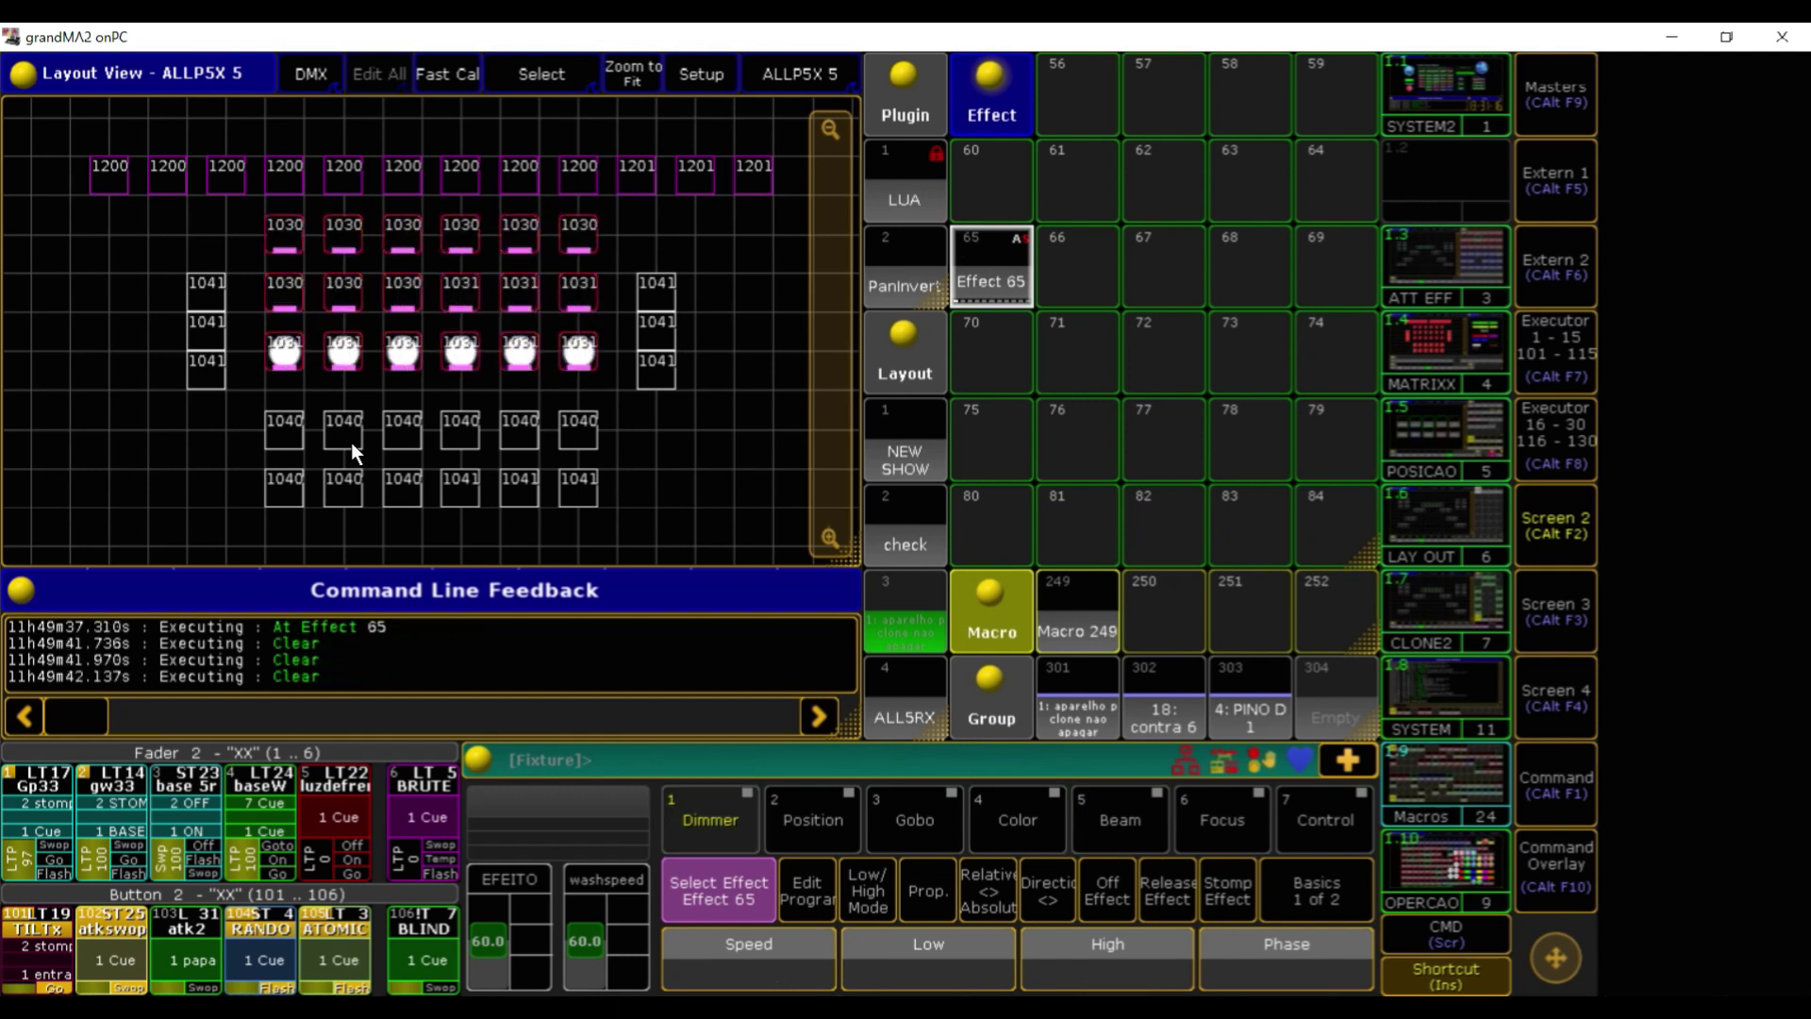
{"action": "left_click_drag", "start_coordinate": [262, 214], "coordinate": [645, 200]}
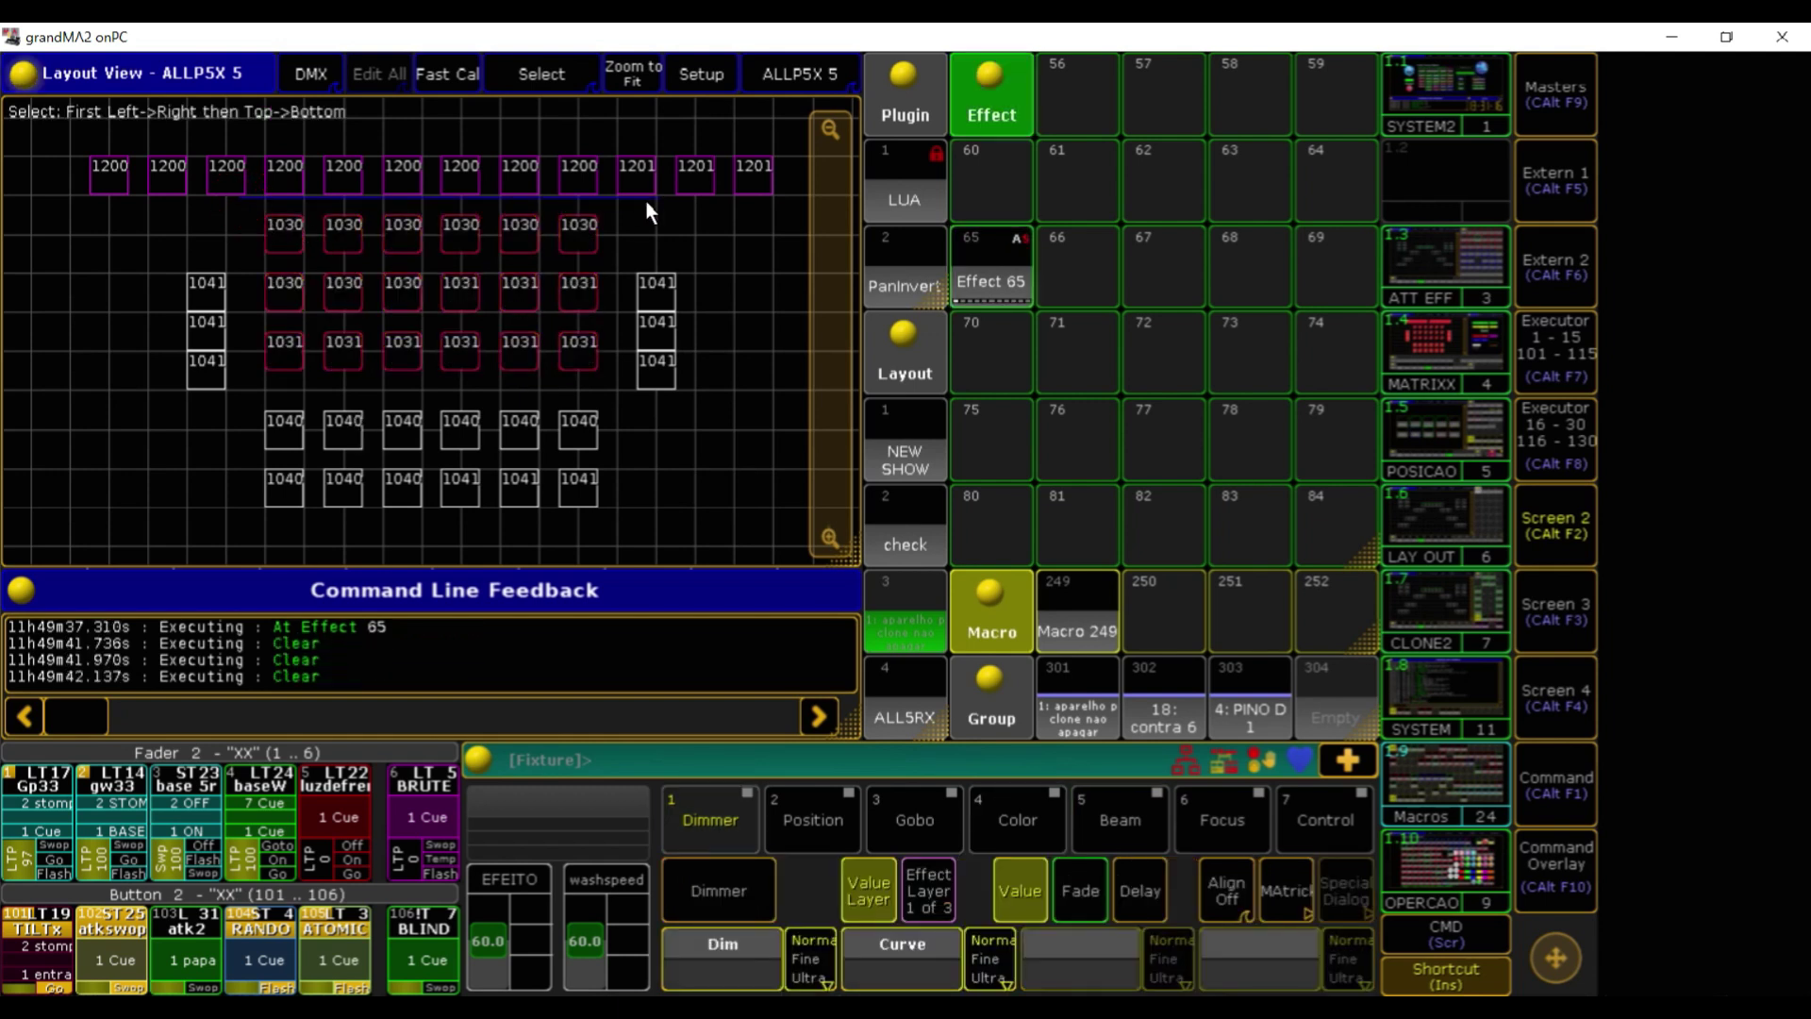
{"action": "left_click_drag", "start_coordinate": [600, 396], "coordinate": [601, 394]}
Take the left-to-right selection into Effect 65's DIM line and run the effect on the selected fixtures
{"action": "left_click", "coordinate": [1004, 247]}
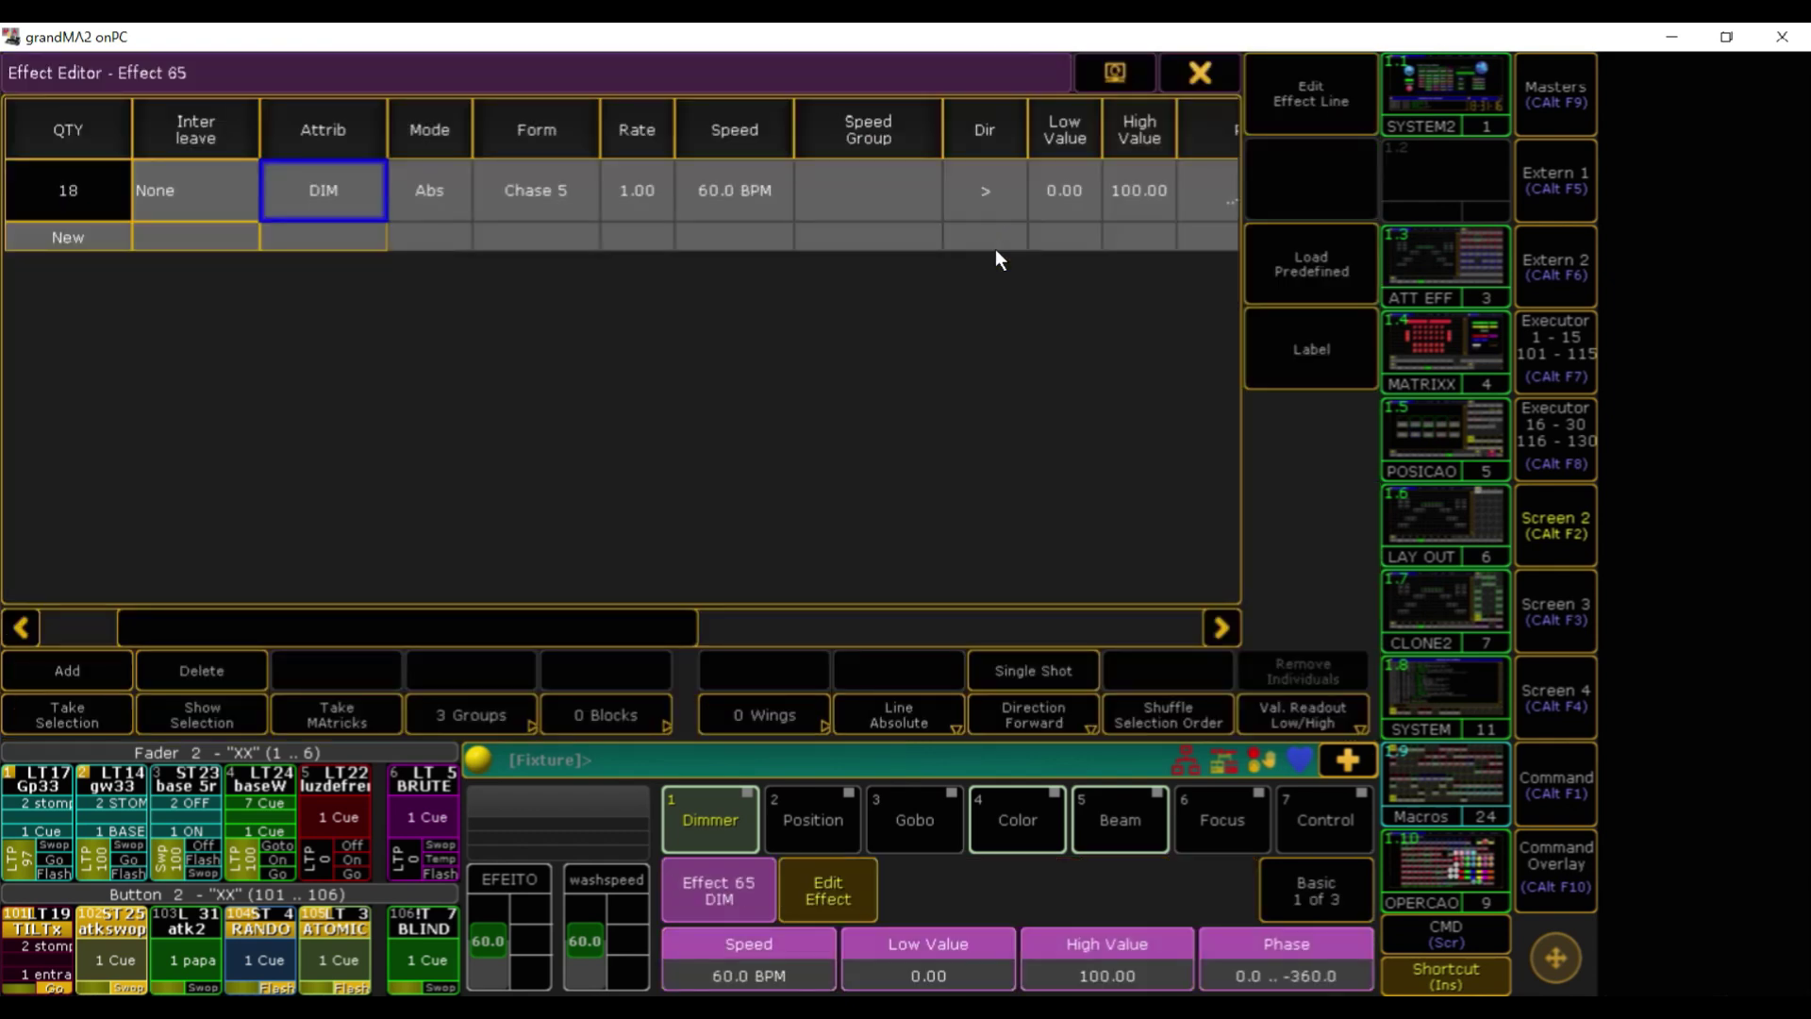
{"action": "left_click", "coordinate": [99, 198]}
{"action": "left_click", "coordinate": [110, 714]}
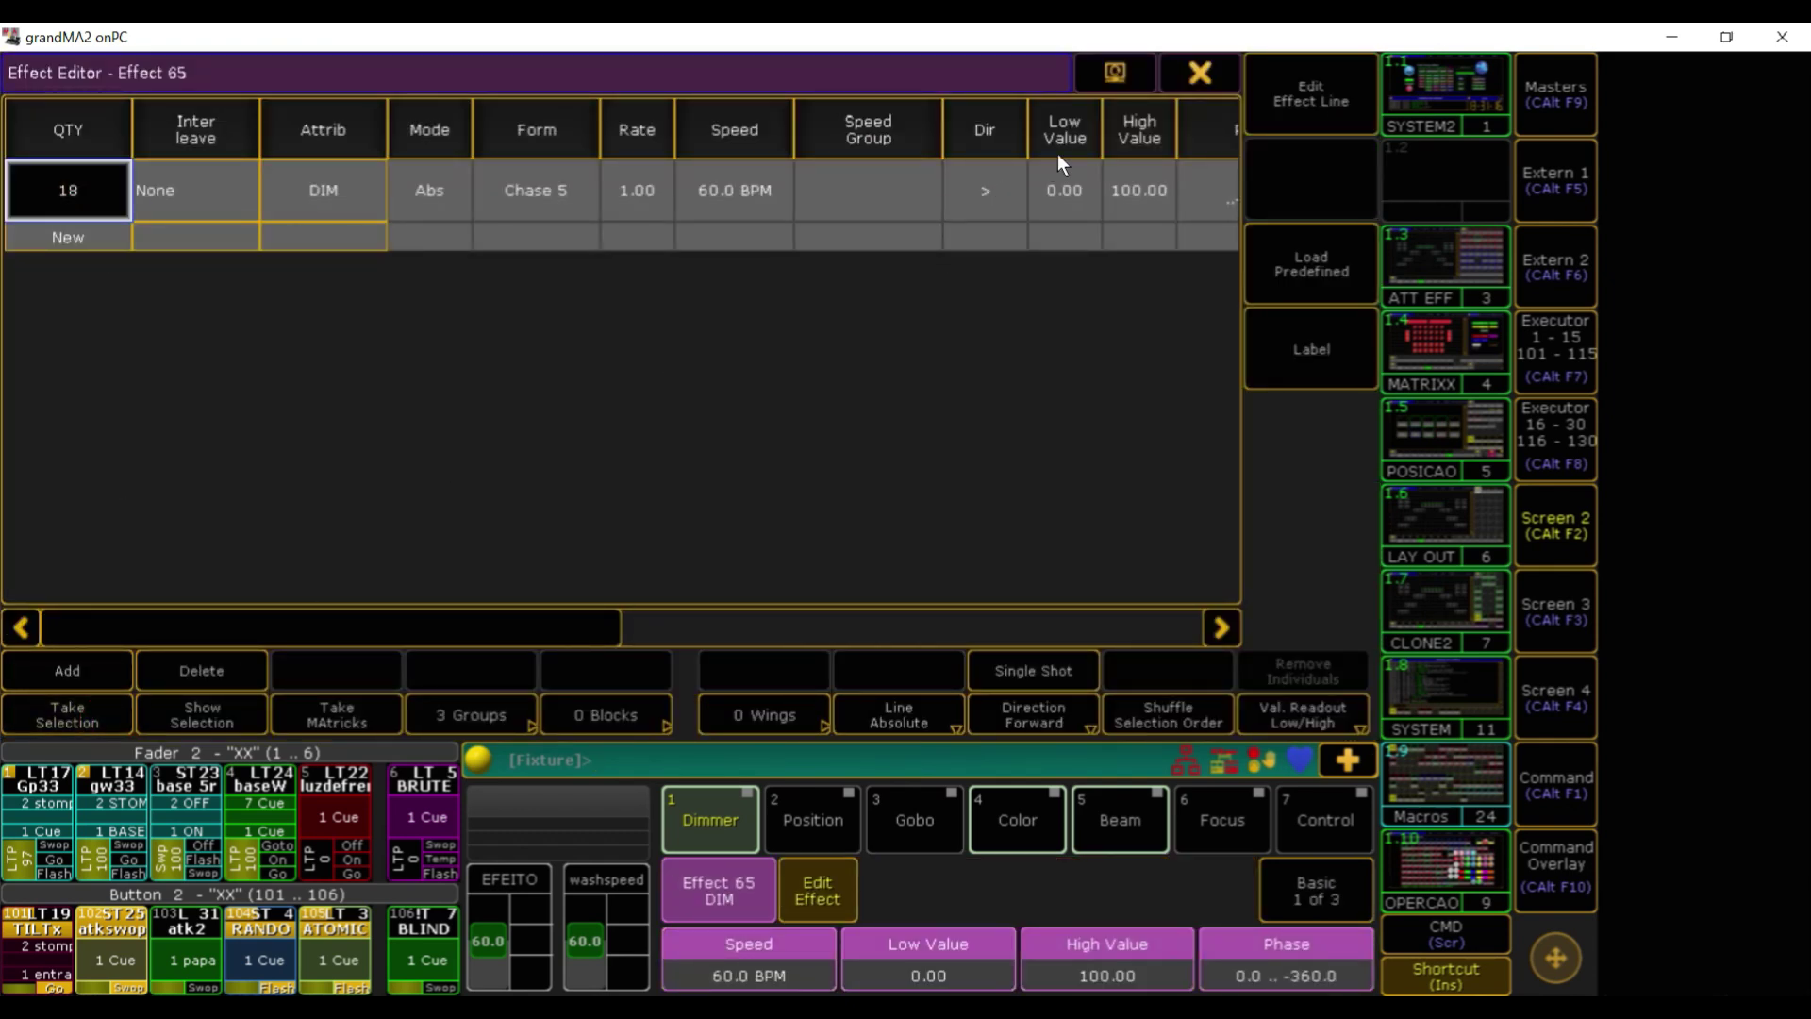
{"action": "left_click", "coordinate": [1201, 75]}
{"action": "left_click", "coordinate": [1015, 274]}
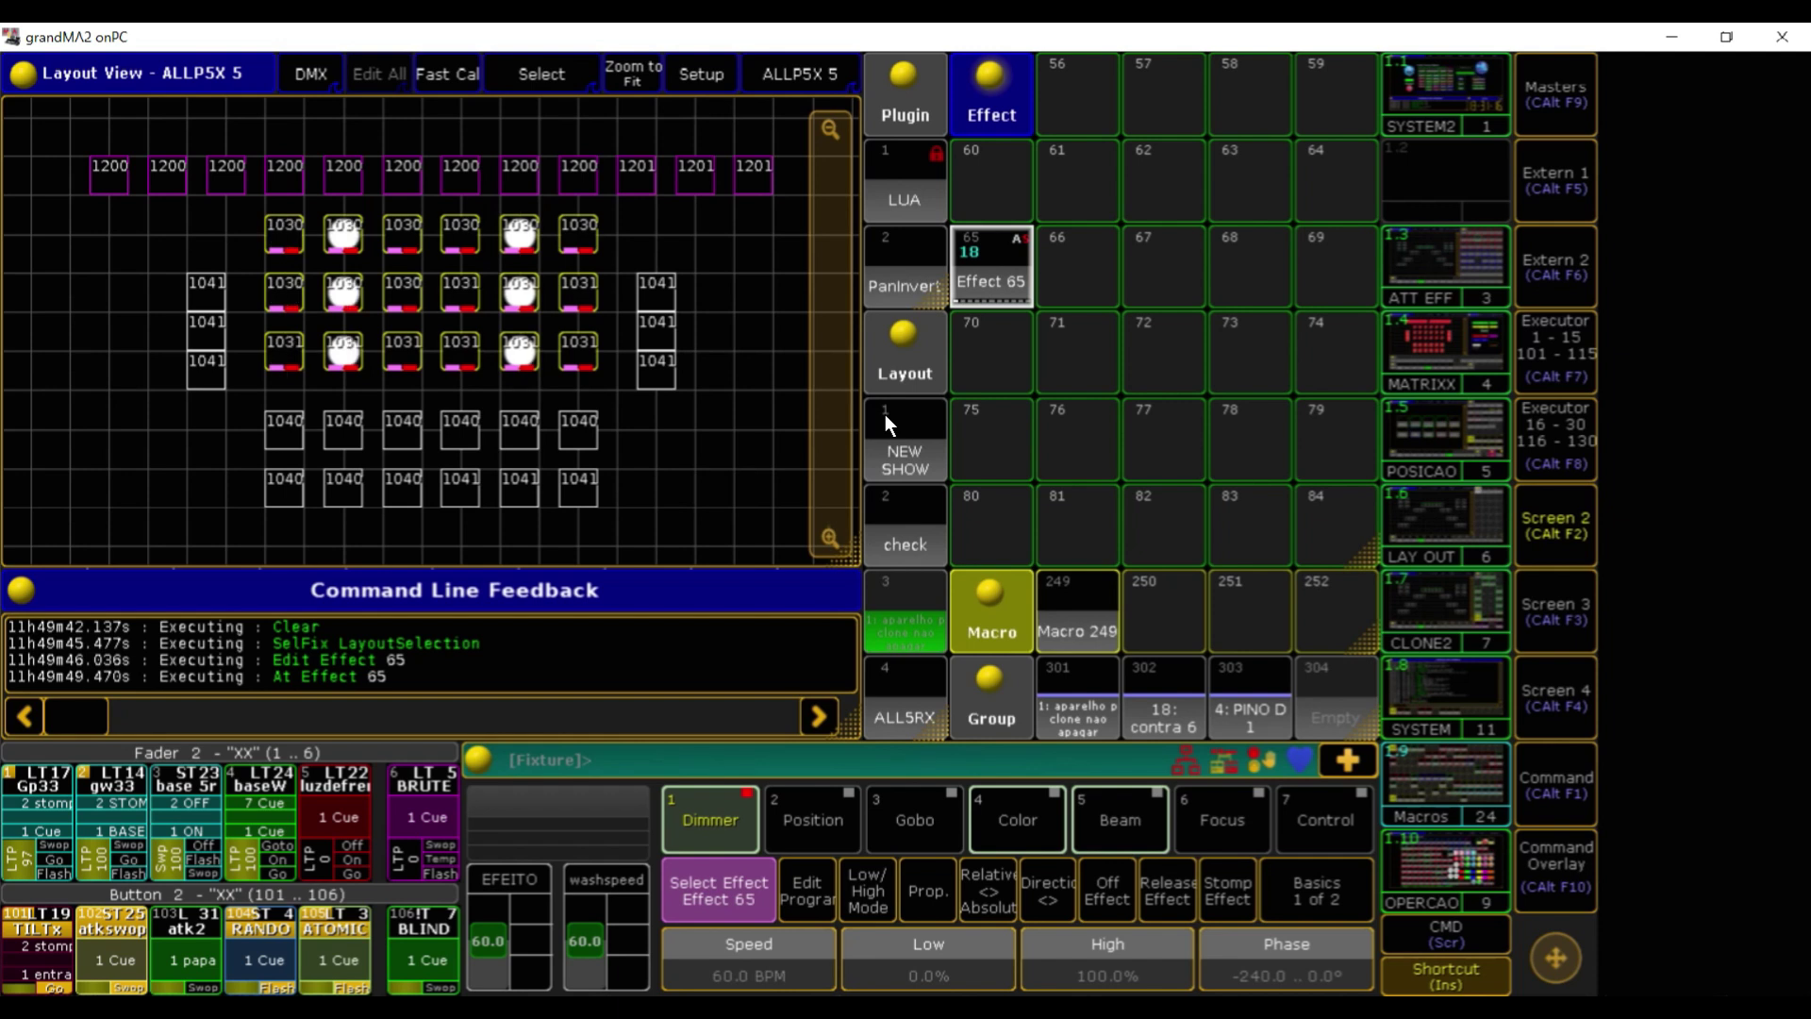
Clear the programmer and reselect the three 1030/1031 rows in top-to-bottom, then left-to-right order
{"action": "key", "text": "BackSpace"}
{"action": "key", "text": "BackSpace"}
{"action": "key", "text": "BackSpace"}
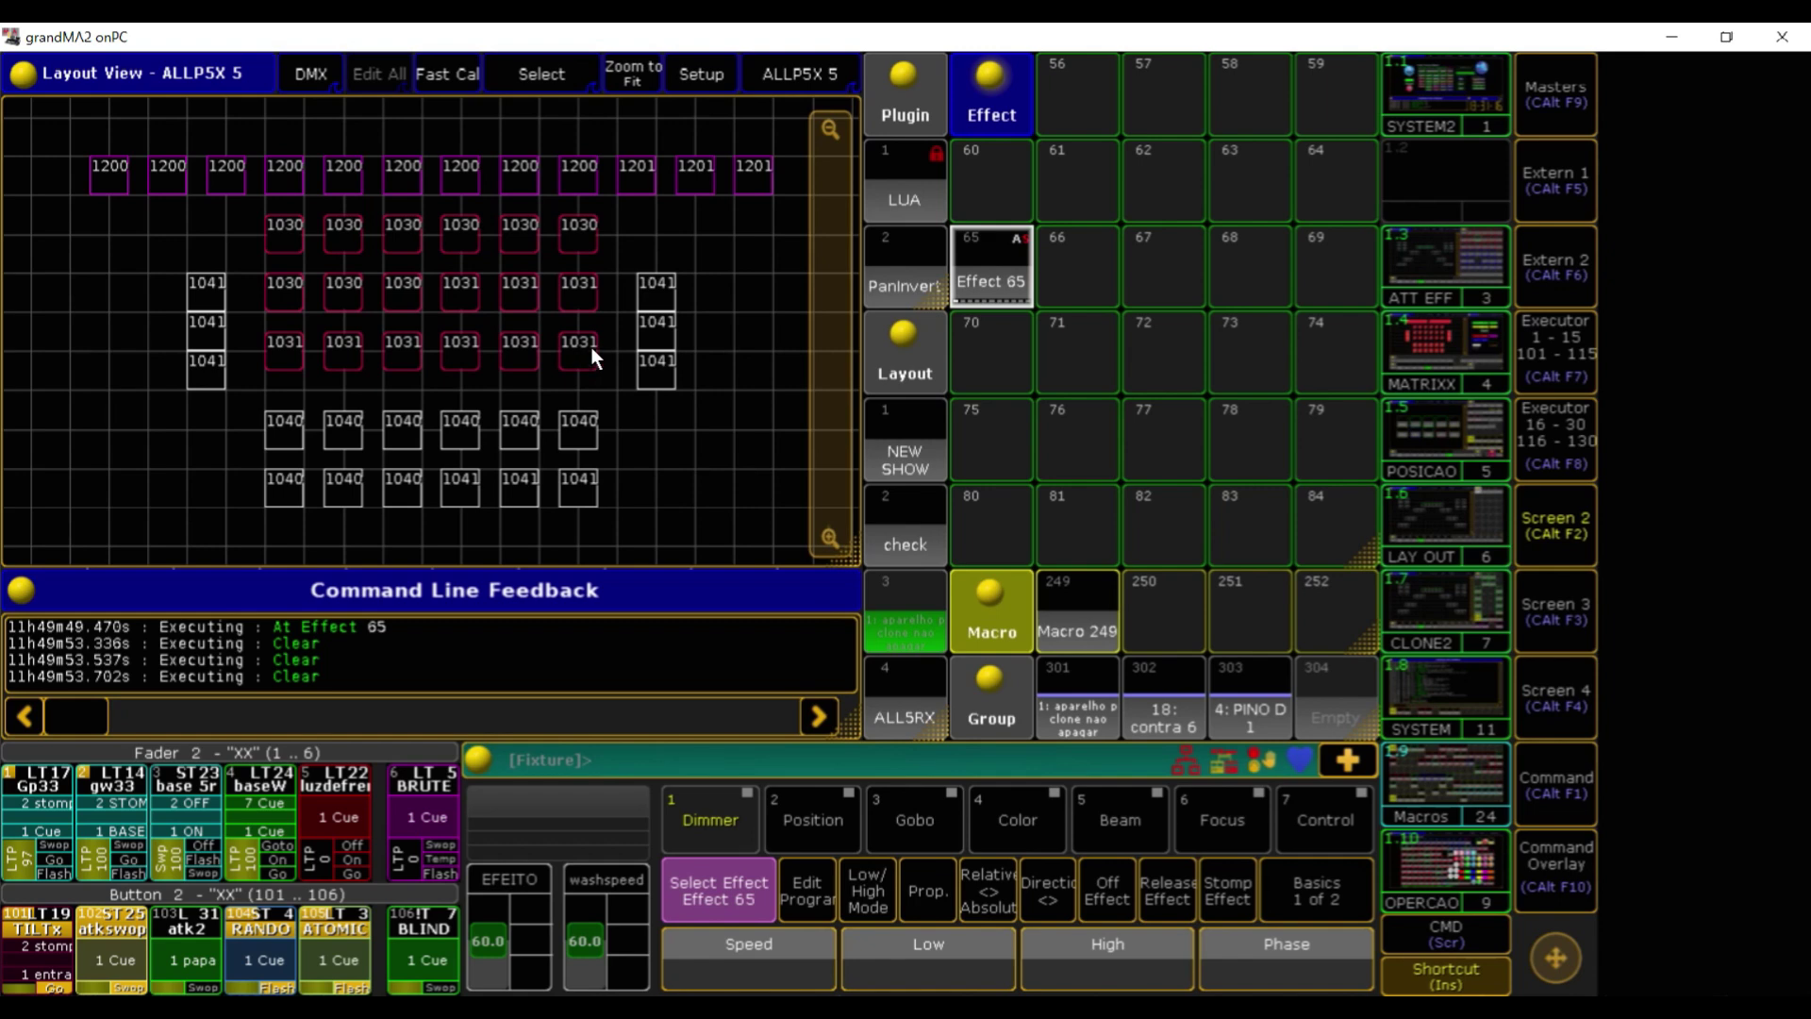
{"action": "left_click_drag", "start_coordinate": [255, 210], "coordinate": [263, 332]}
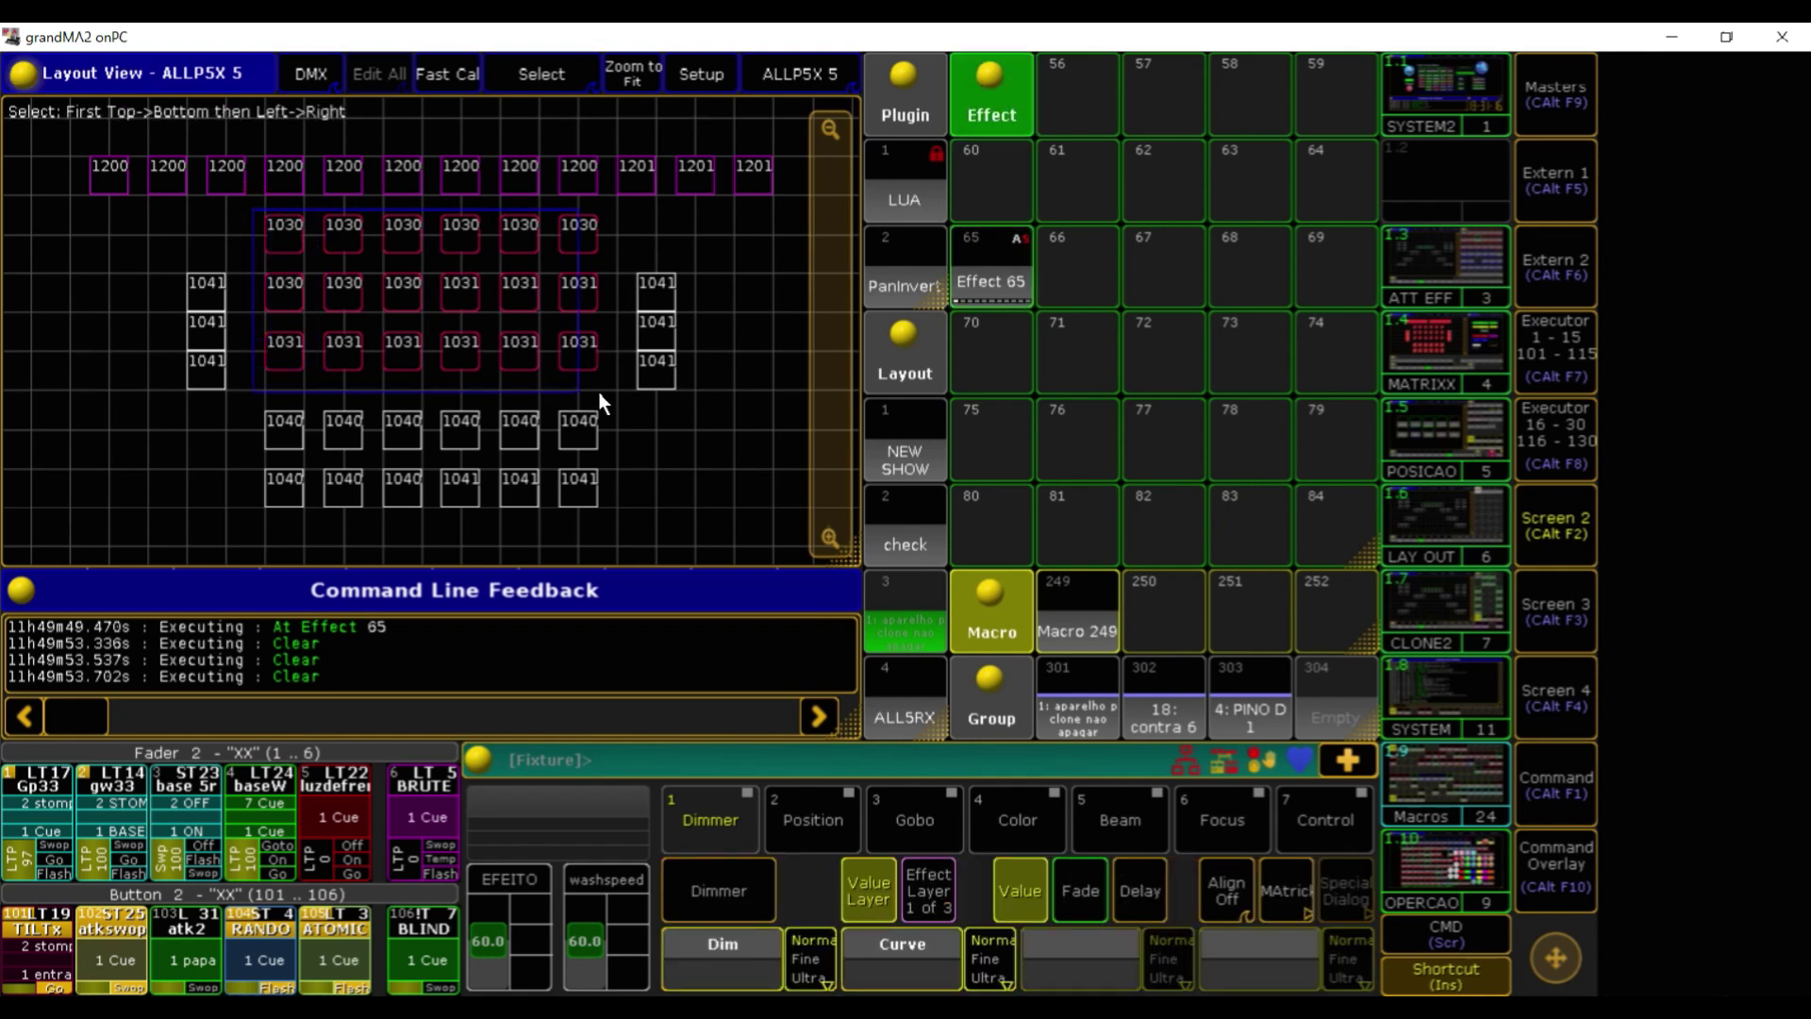
{"action": "left_click_drag", "start_coordinate": [598, 390], "coordinate": [600, 391]}
Take the top-to-bottom selection into Effect 65, run the effect to test it, and clear the programmer
{"action": "left_click", "coordinate": [987, 300]}
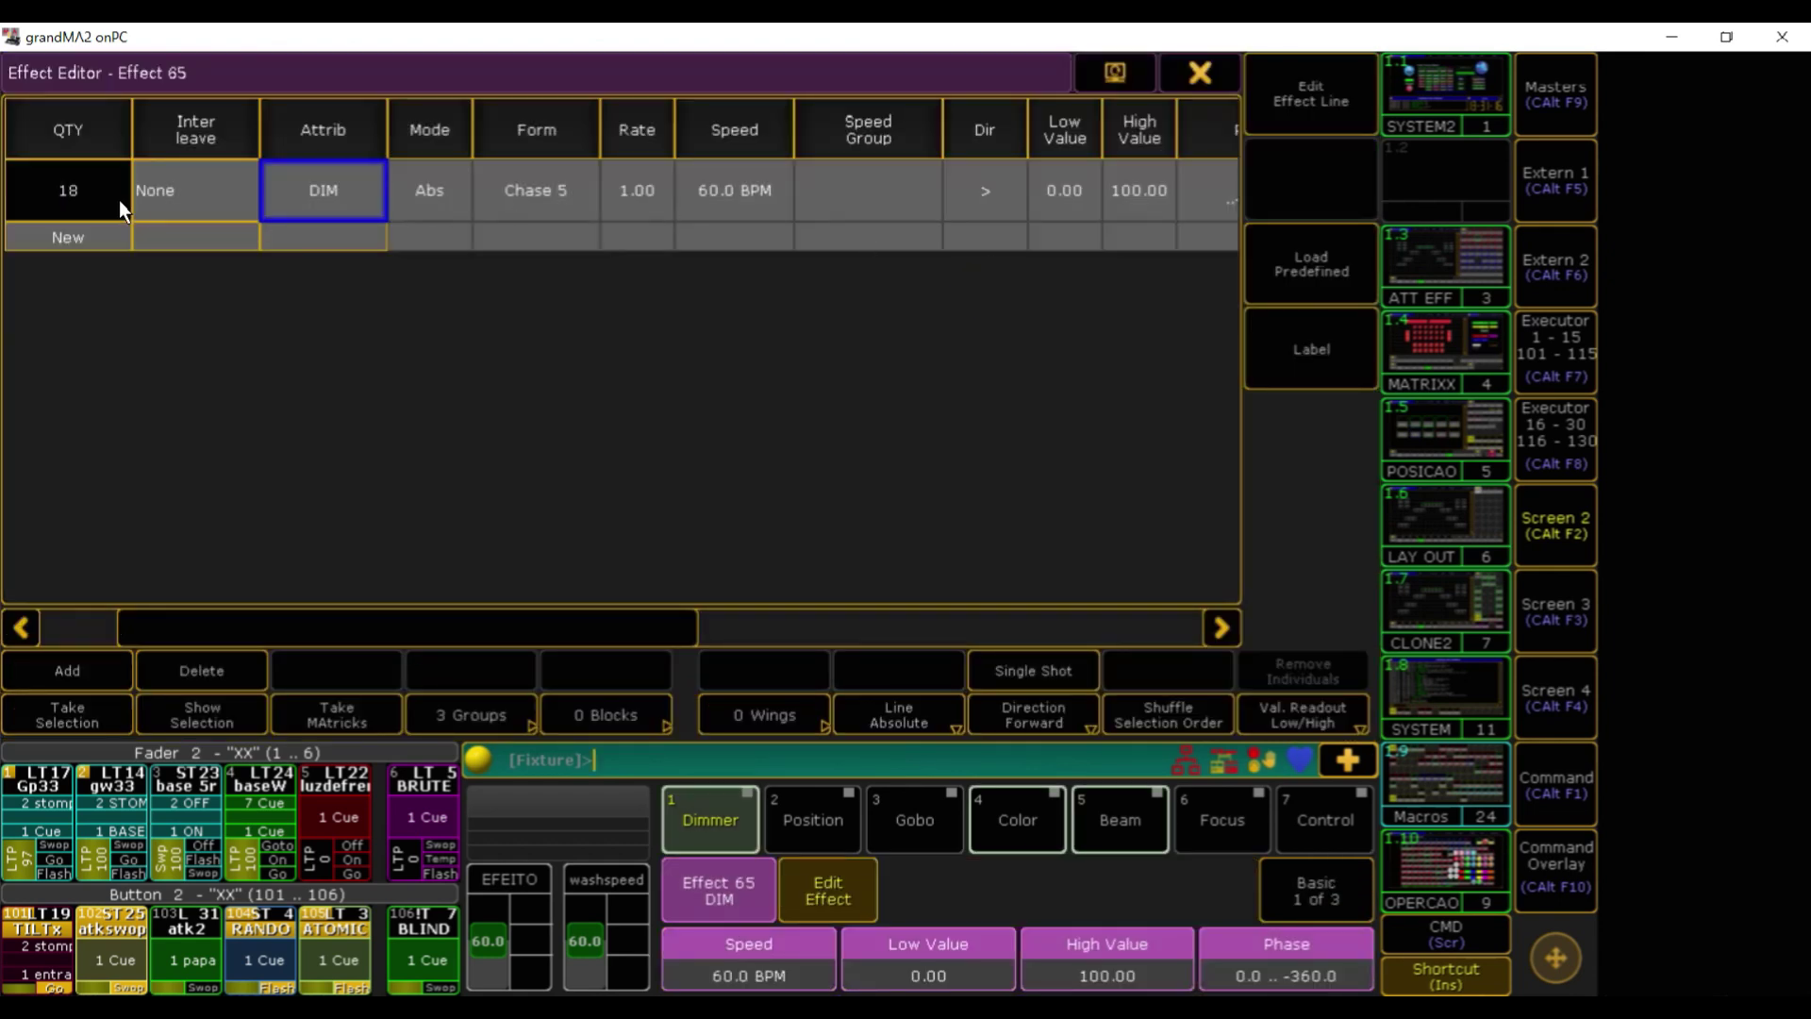
{"action": "left_click", "coordinate": [69, 190]}
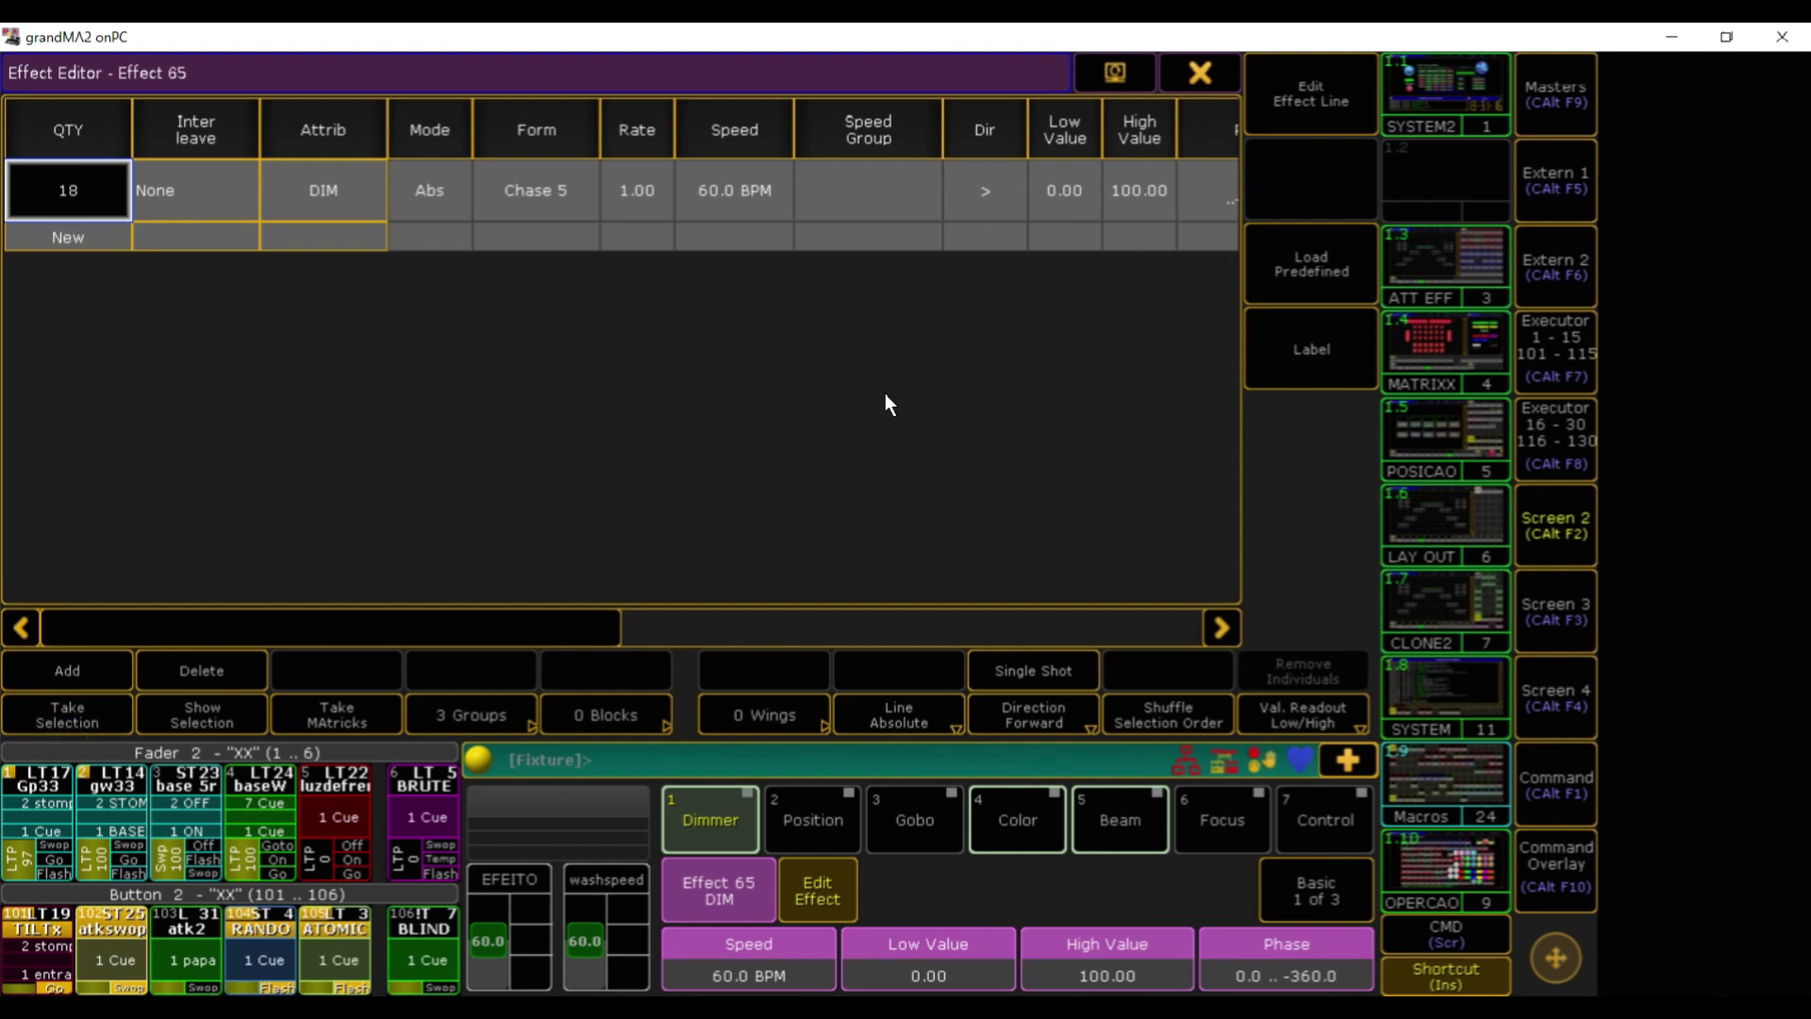
{"action": "left_click", "coordinate": [1196, 75]}
{"action": "left_click", "coordinate": [1010, 280]}
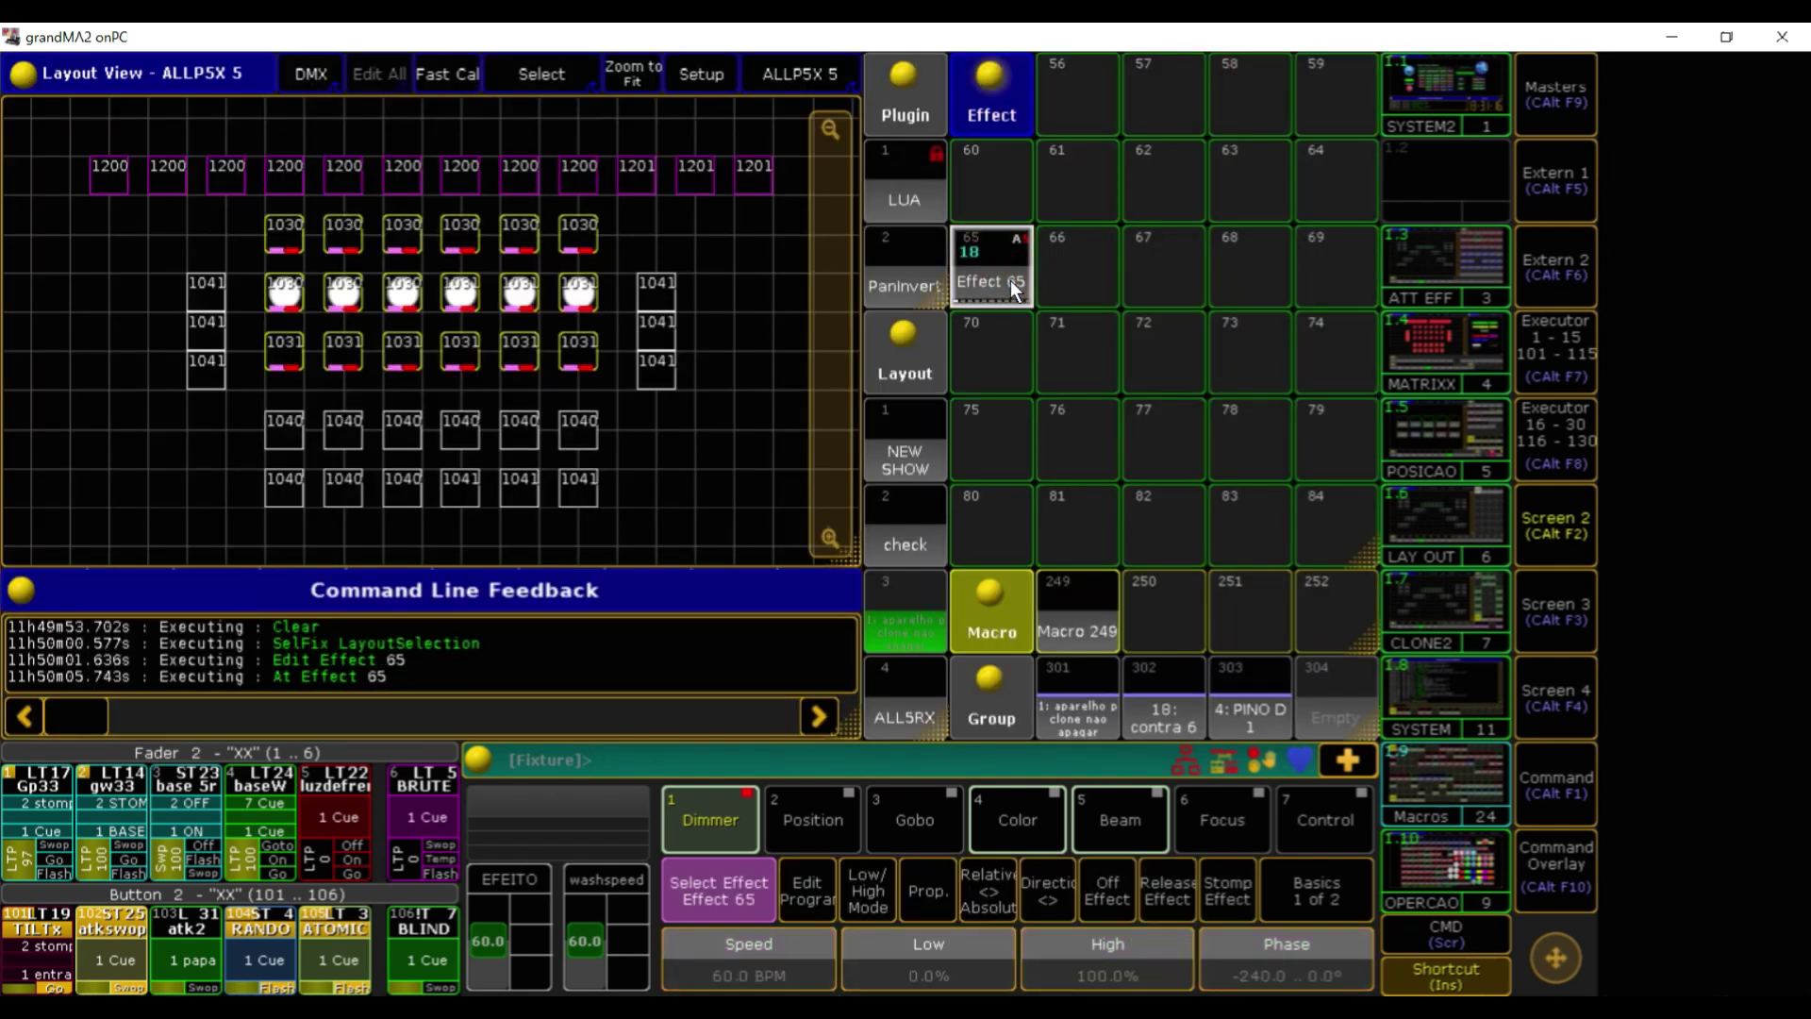
{"action": "key", "text": "BackSpace"}
{"action": "key", "text": "BackSpace"}
{"action": "key", "text": "BackSpace"}
{"action": "key", "text": "BackSpace"}
{"action": "key", "text": "BackSpace"}
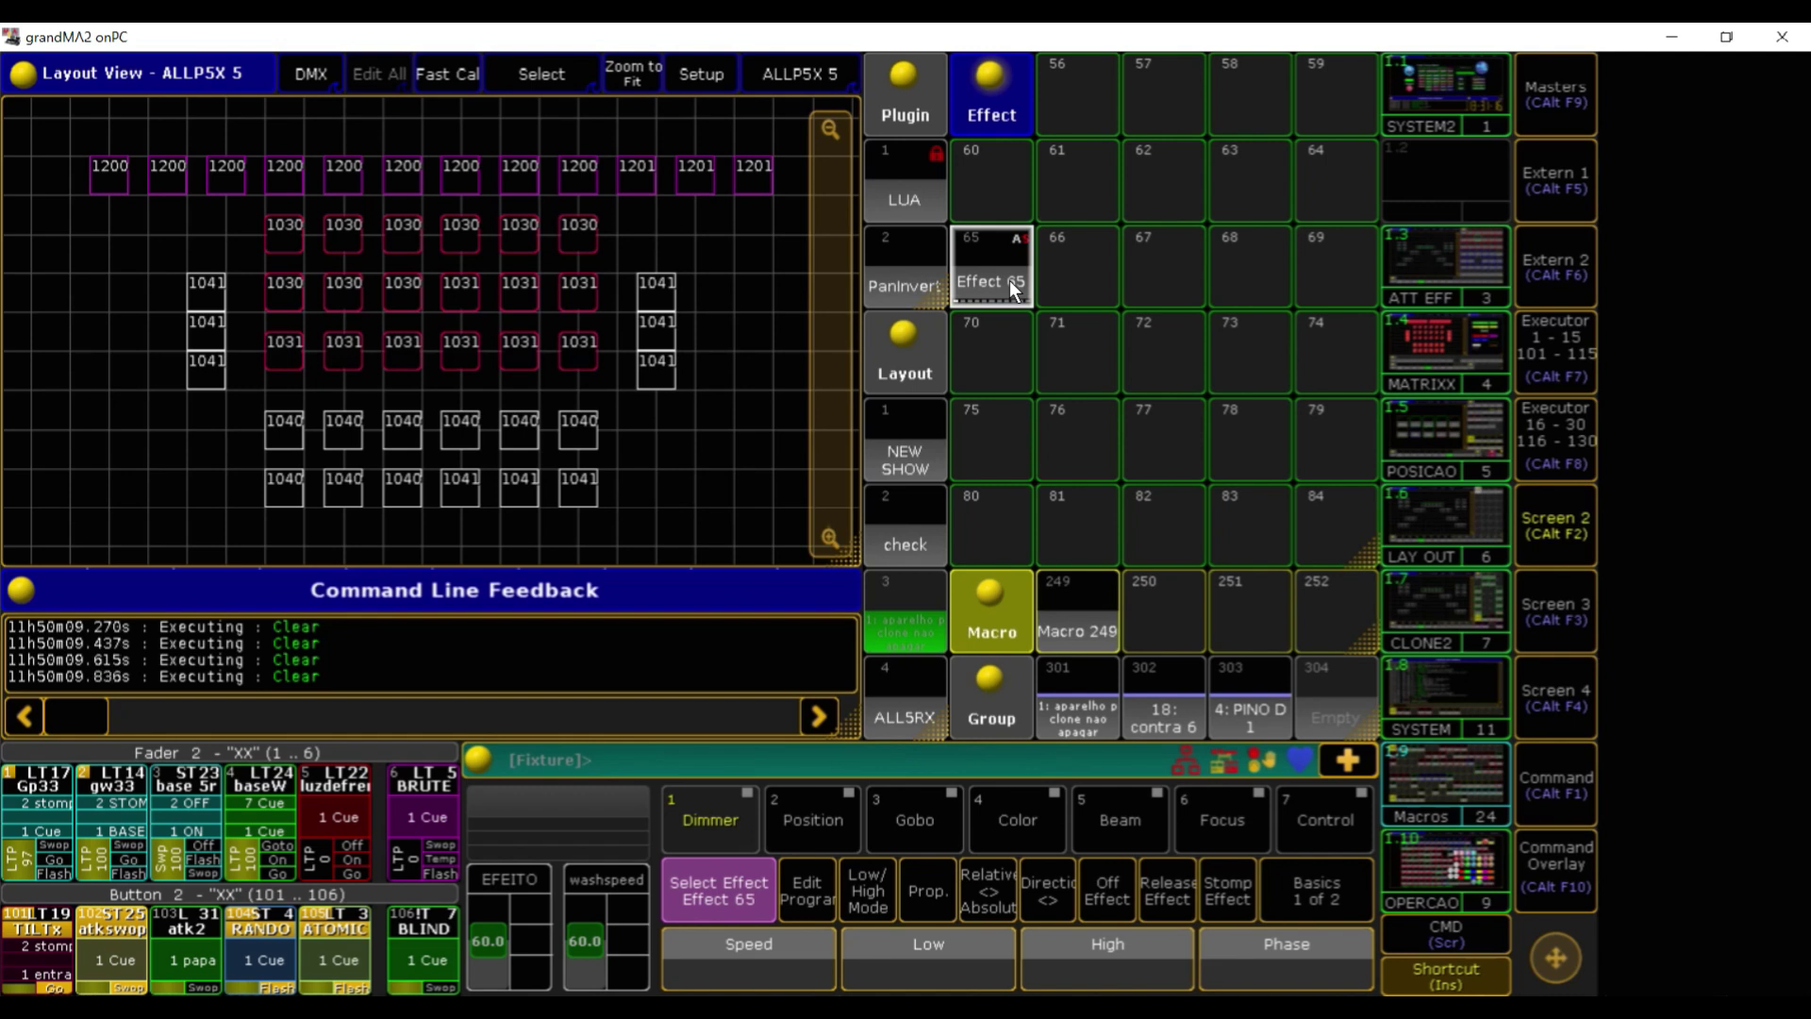
Turn on layout setup mode and move the three right-hand 1041 fixtures beside the 1030/1031 rows, one per row
{"action": "left_click", "coordinate": [664, 289]}
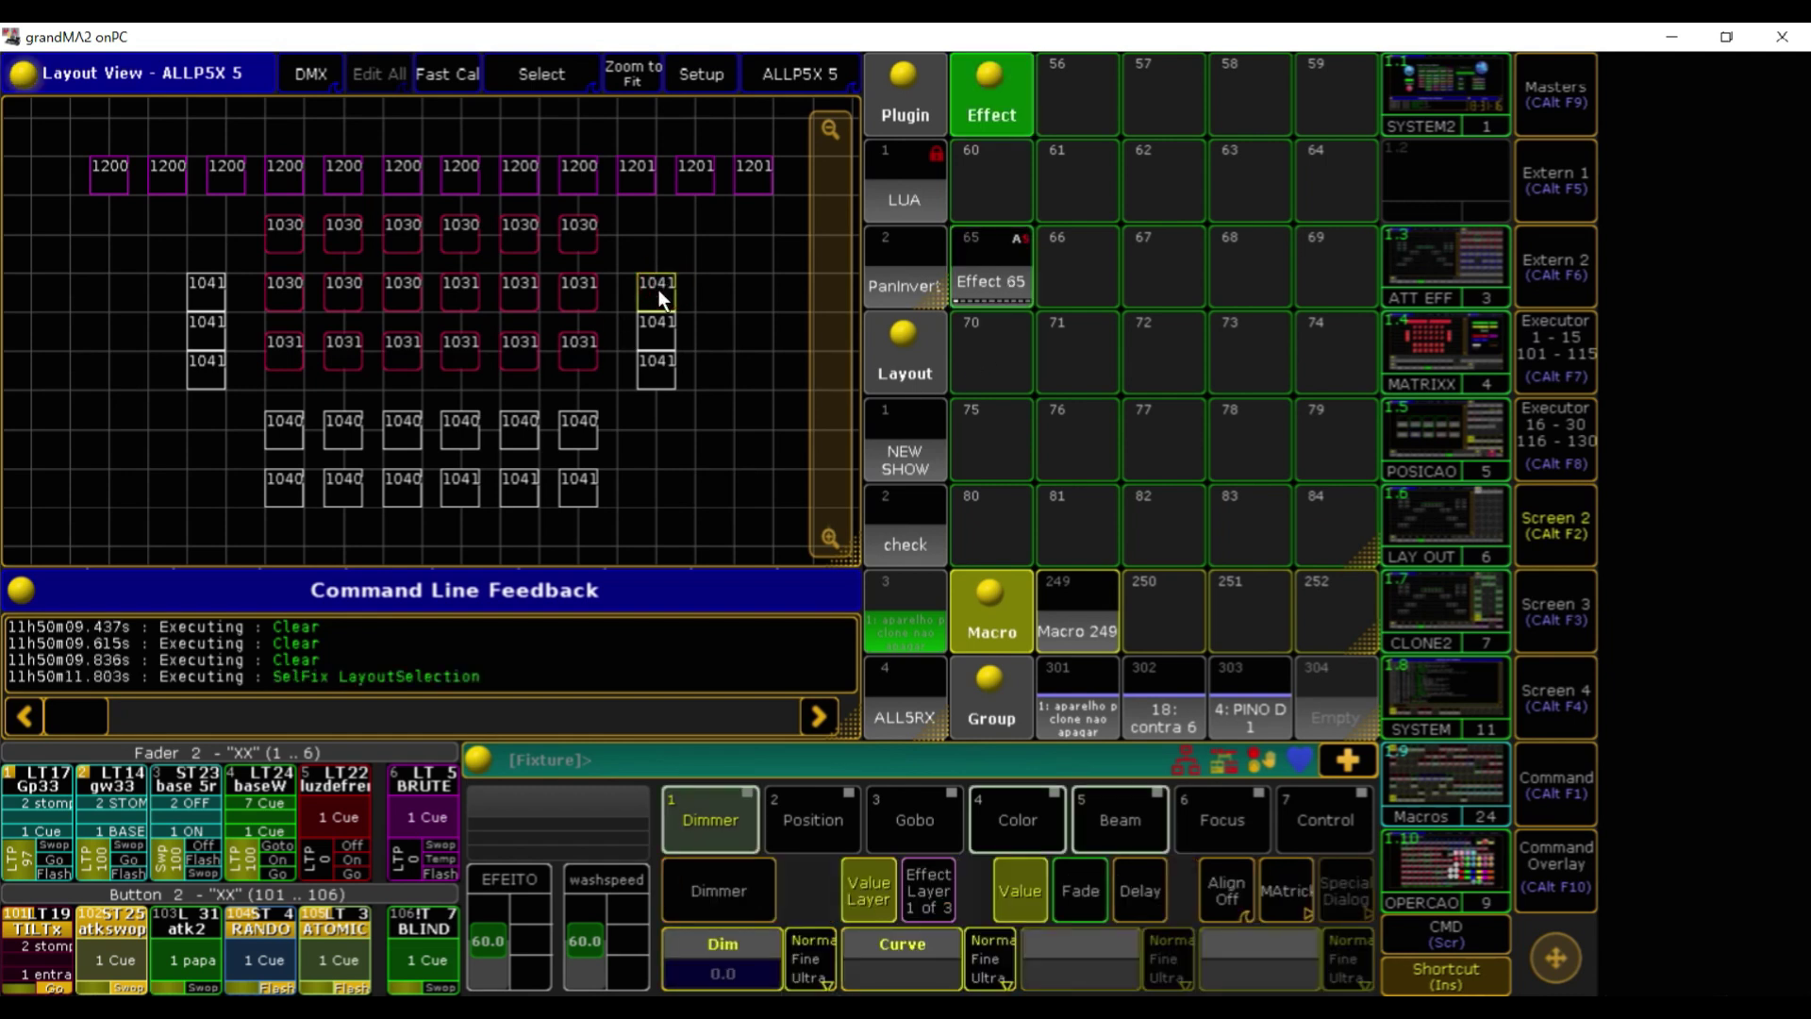
{"action": "left_click", "coordinate": [743, 79]}
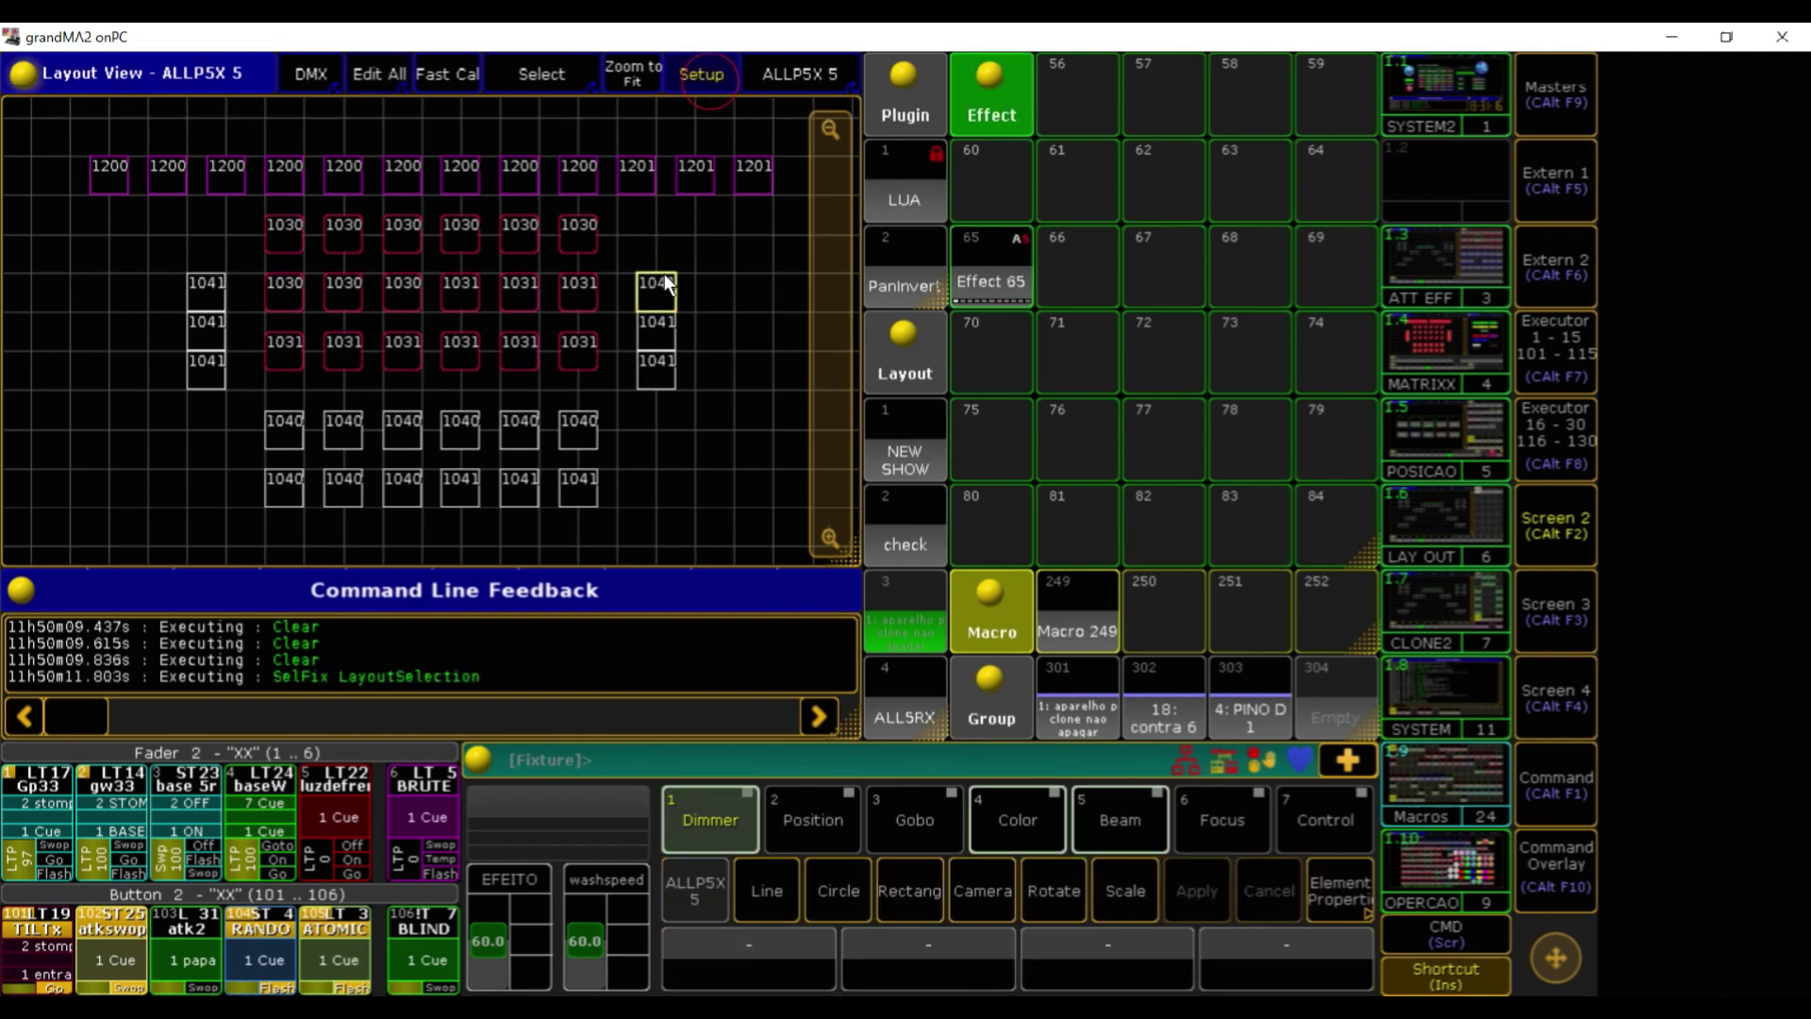
{"action": "left_click_drag", "start_coordinate": [663, 273], "coordinate": [638, 239]}
{"action": "left_click_drag", "start_coordinate": [660, 324], "coordinate": [637, 290]}
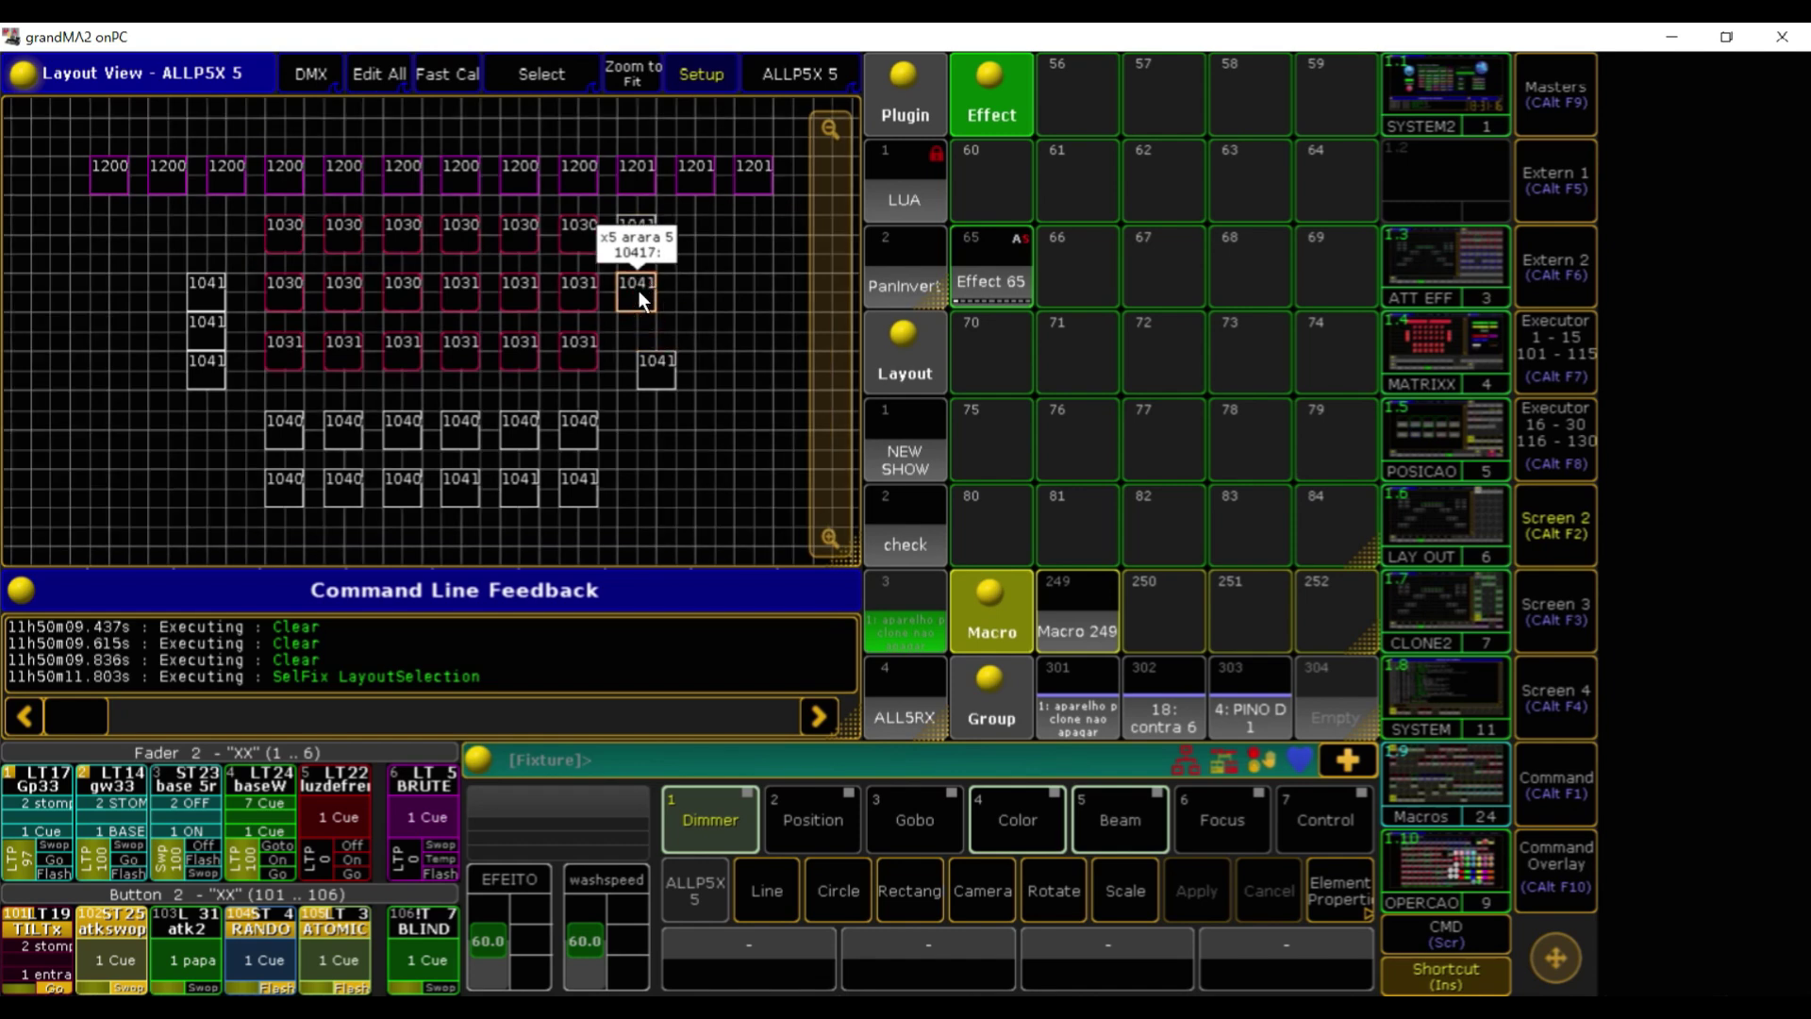
{"action": "left_click_drag", "start_coordinate": [661, 360], "coordinate": [637, 337]}
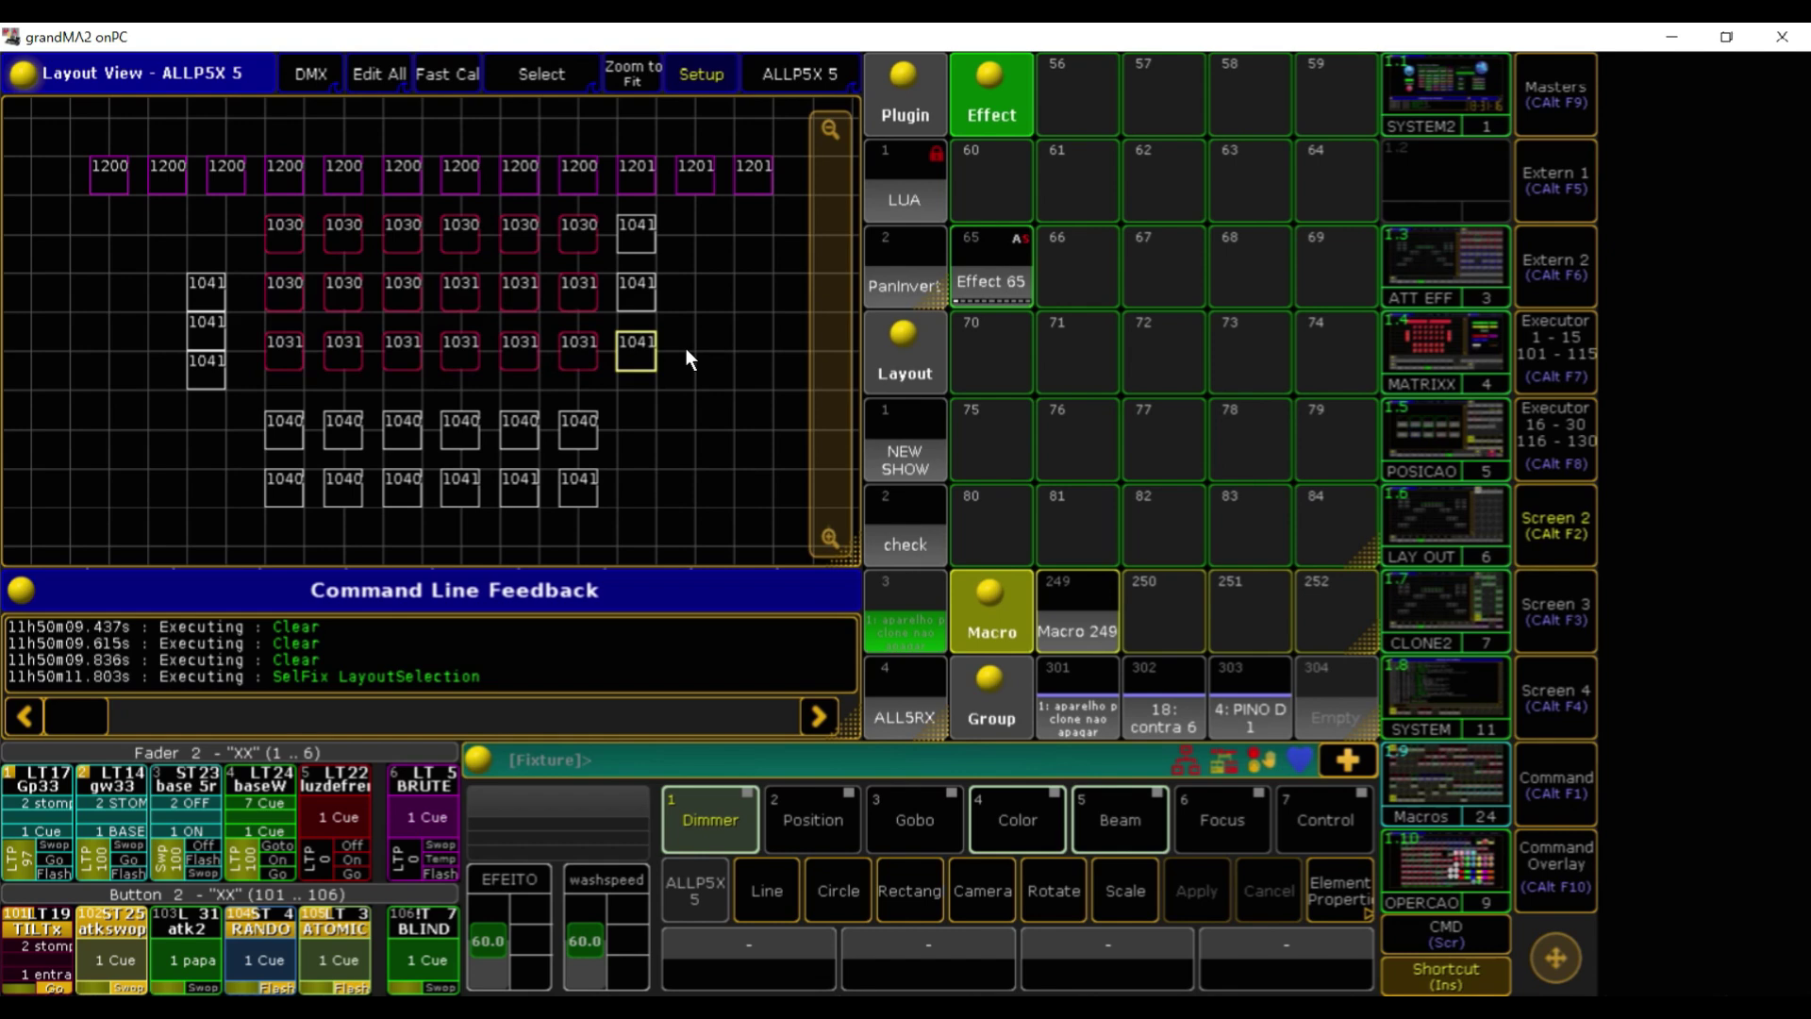
Space the three left-hand 1041 fixtures to match the rows, and move that column down beside the 1040 rows
{"action": "left_click_drag", "start_coordinate": [207, 292], "coordinate": [229, 236]}
{"action": "left_click_drag", "start_coordinate": [209, 307], "coordinate": [224, 290]}
{"action": "left_click_drag", "start_coordinate": [206, 353], "coordinate": [224, 341]}
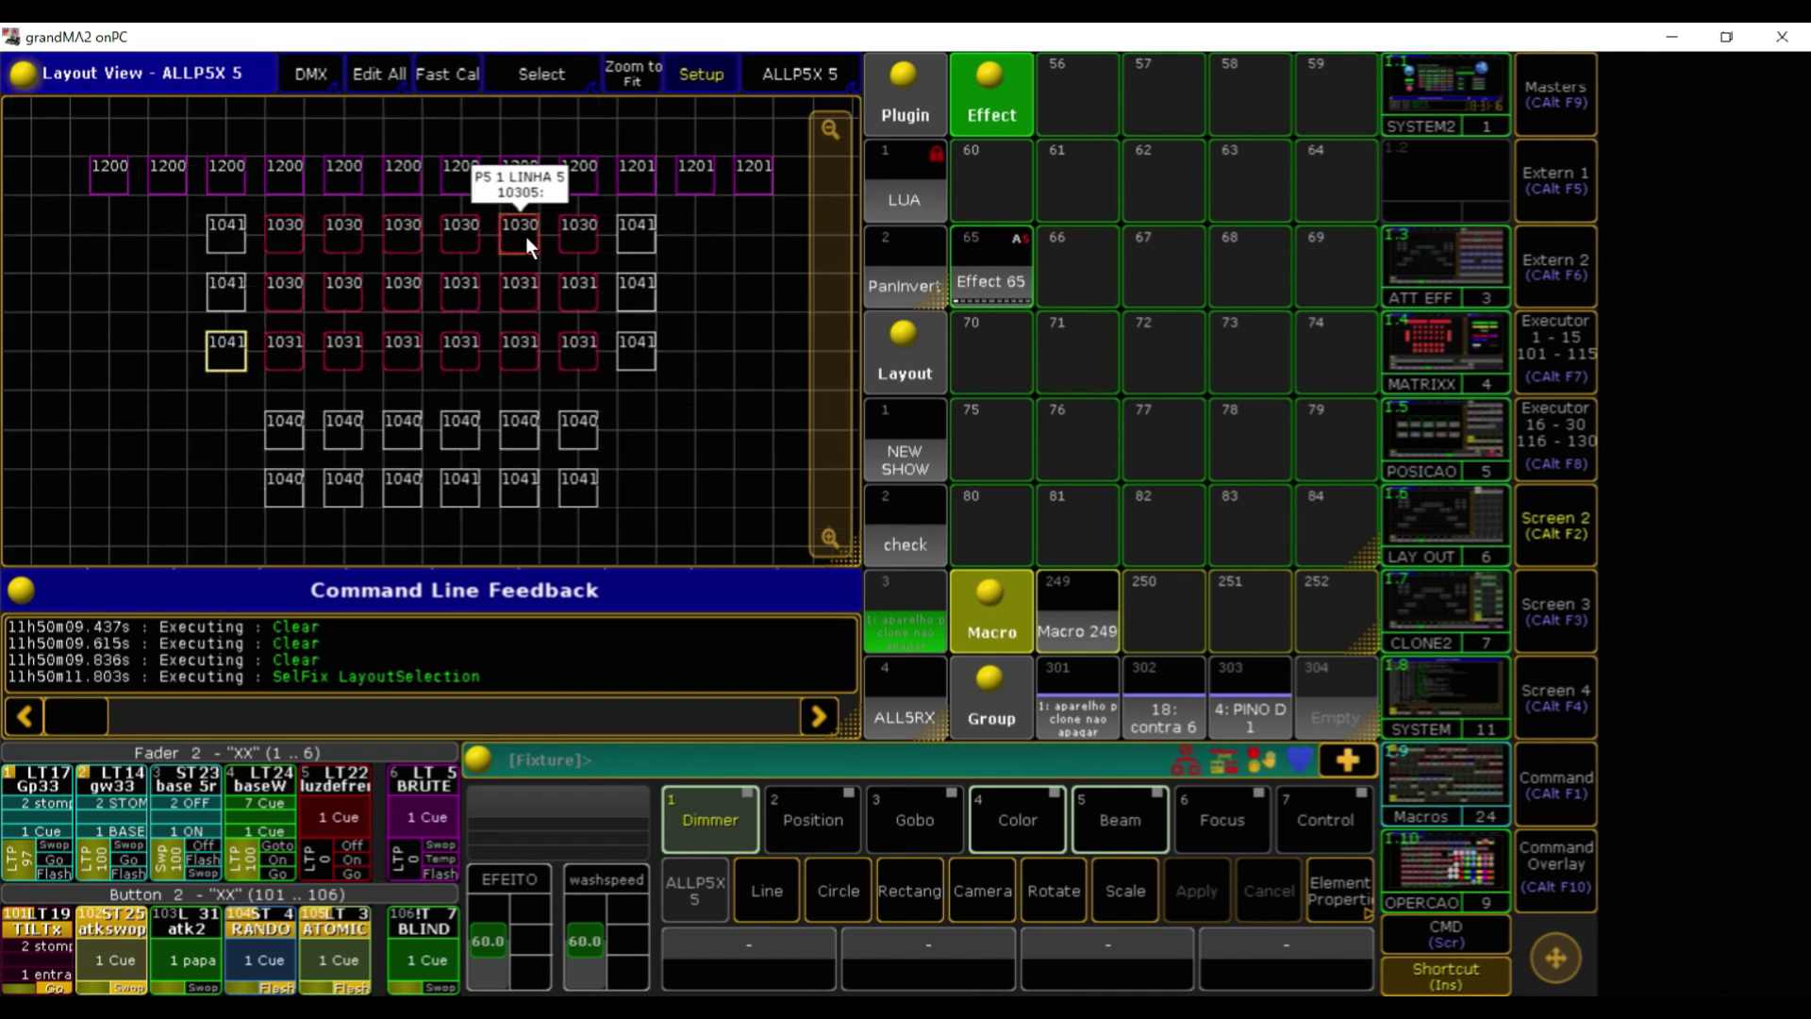
{"action": "left_click_drag", "start_coordinate": [198, 208], "coordinate": [260, 377]}
{"action": "left_click_drag", "start_coordinate": [218, 241], "coordinate": [215, 424]}
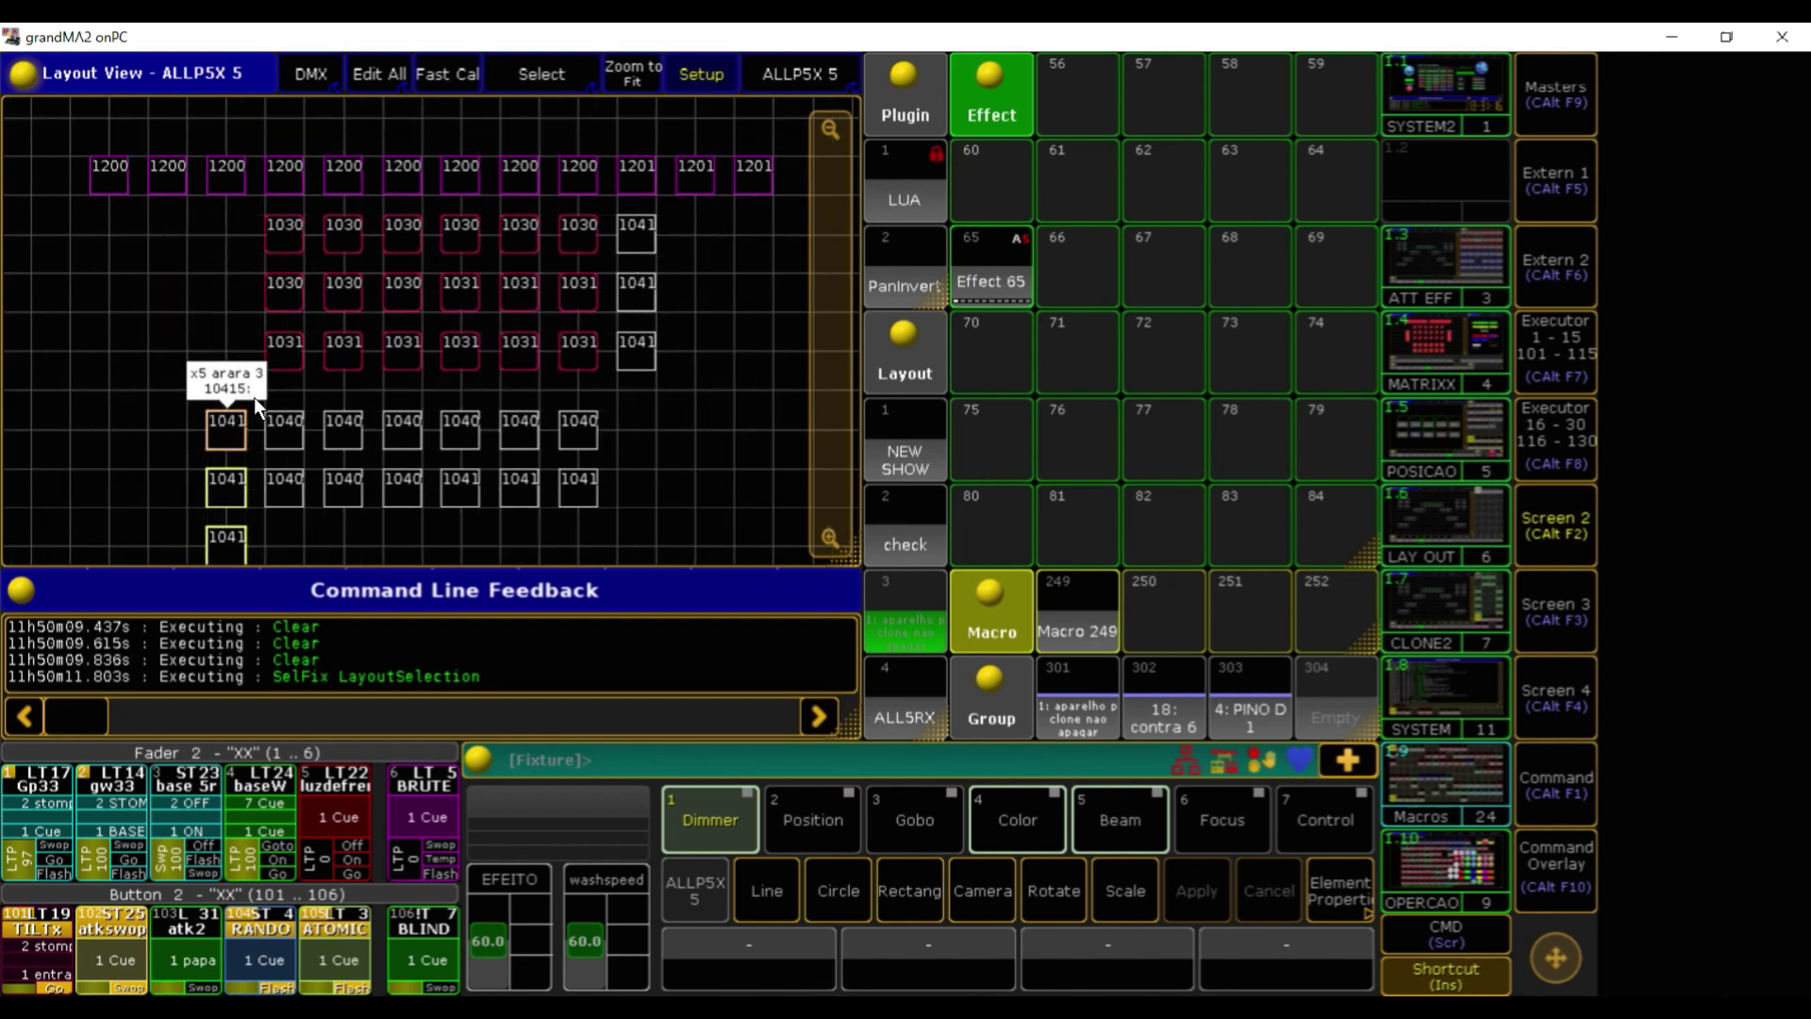
Select the three upper rows including the 1041 column, take the selection into Effect 65, and run the effect
{"action": "left_click_drag", "start_coordinate": [234, 208], "coordinate": [692, 375]}
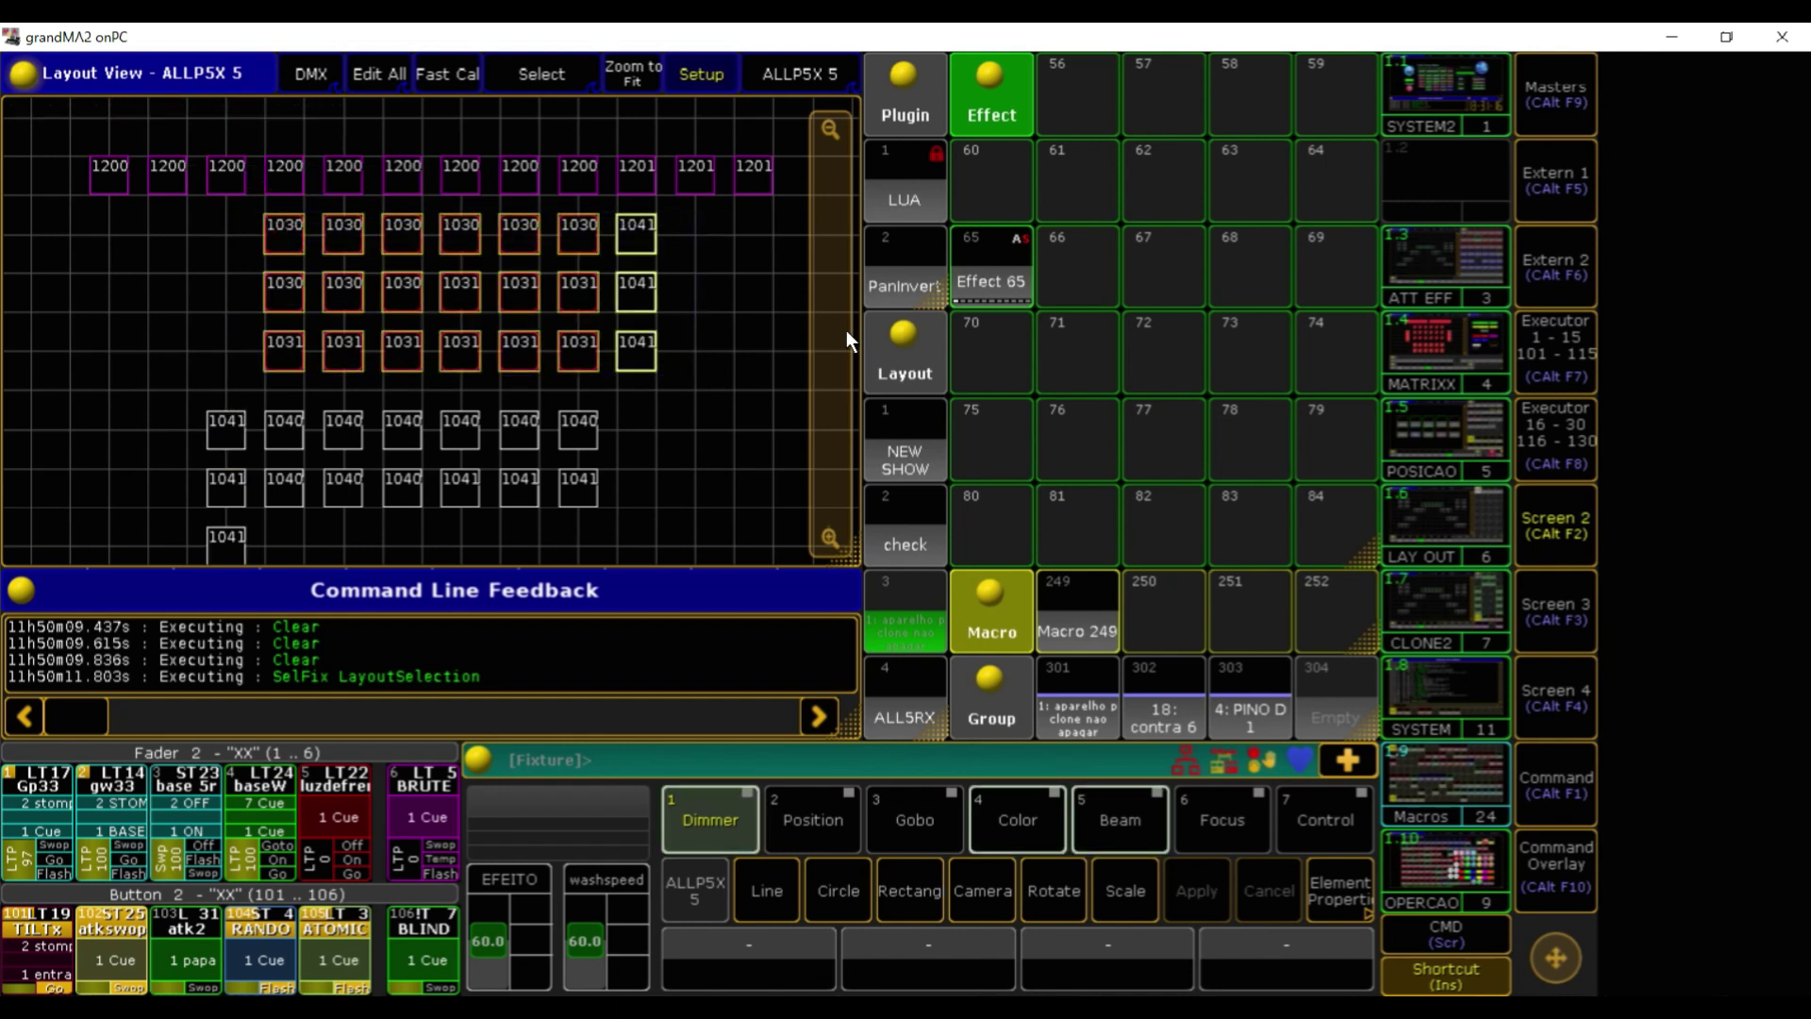
{"action": "left_click", "coordinate": [1016, 257]}
{"action": "left_click", "coordinate": [65, 187]}
{"action": "left_click", "coordinate": [59, 721]}
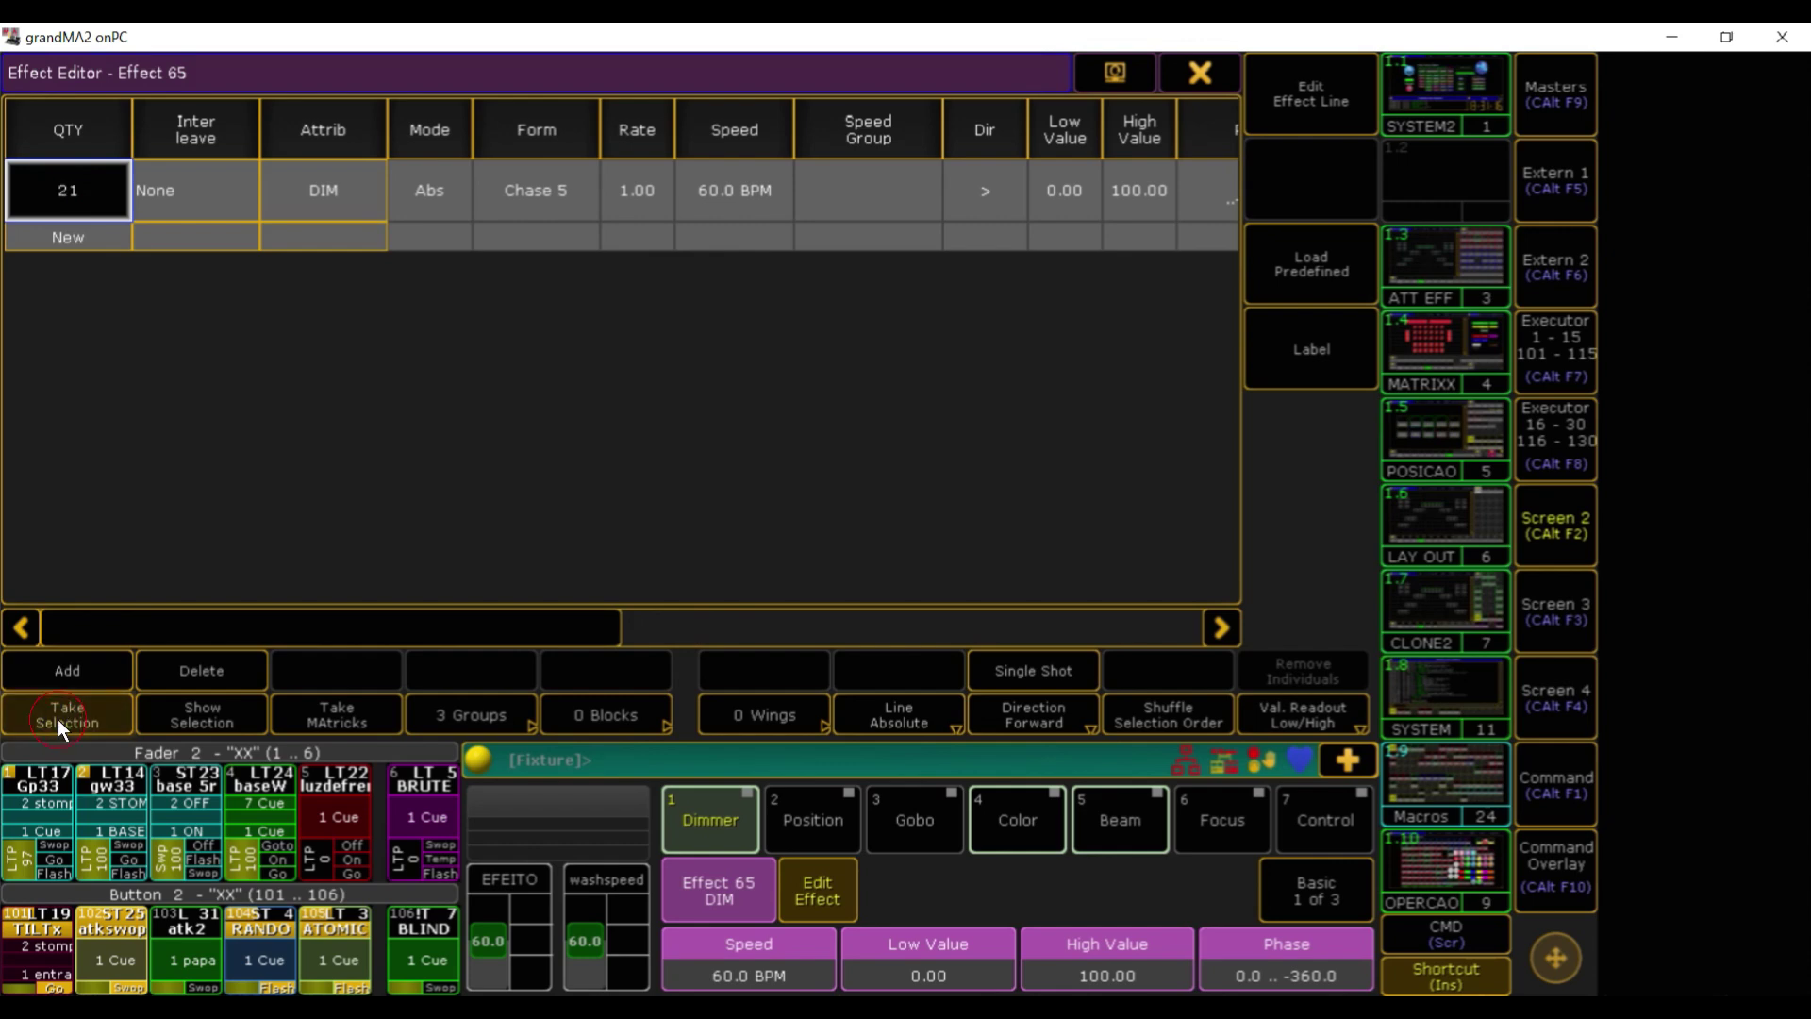
{"action": "left_click", "coordinate": [1199, 72]}
{"action": "left_click", "coordinate": [1002, 276]}
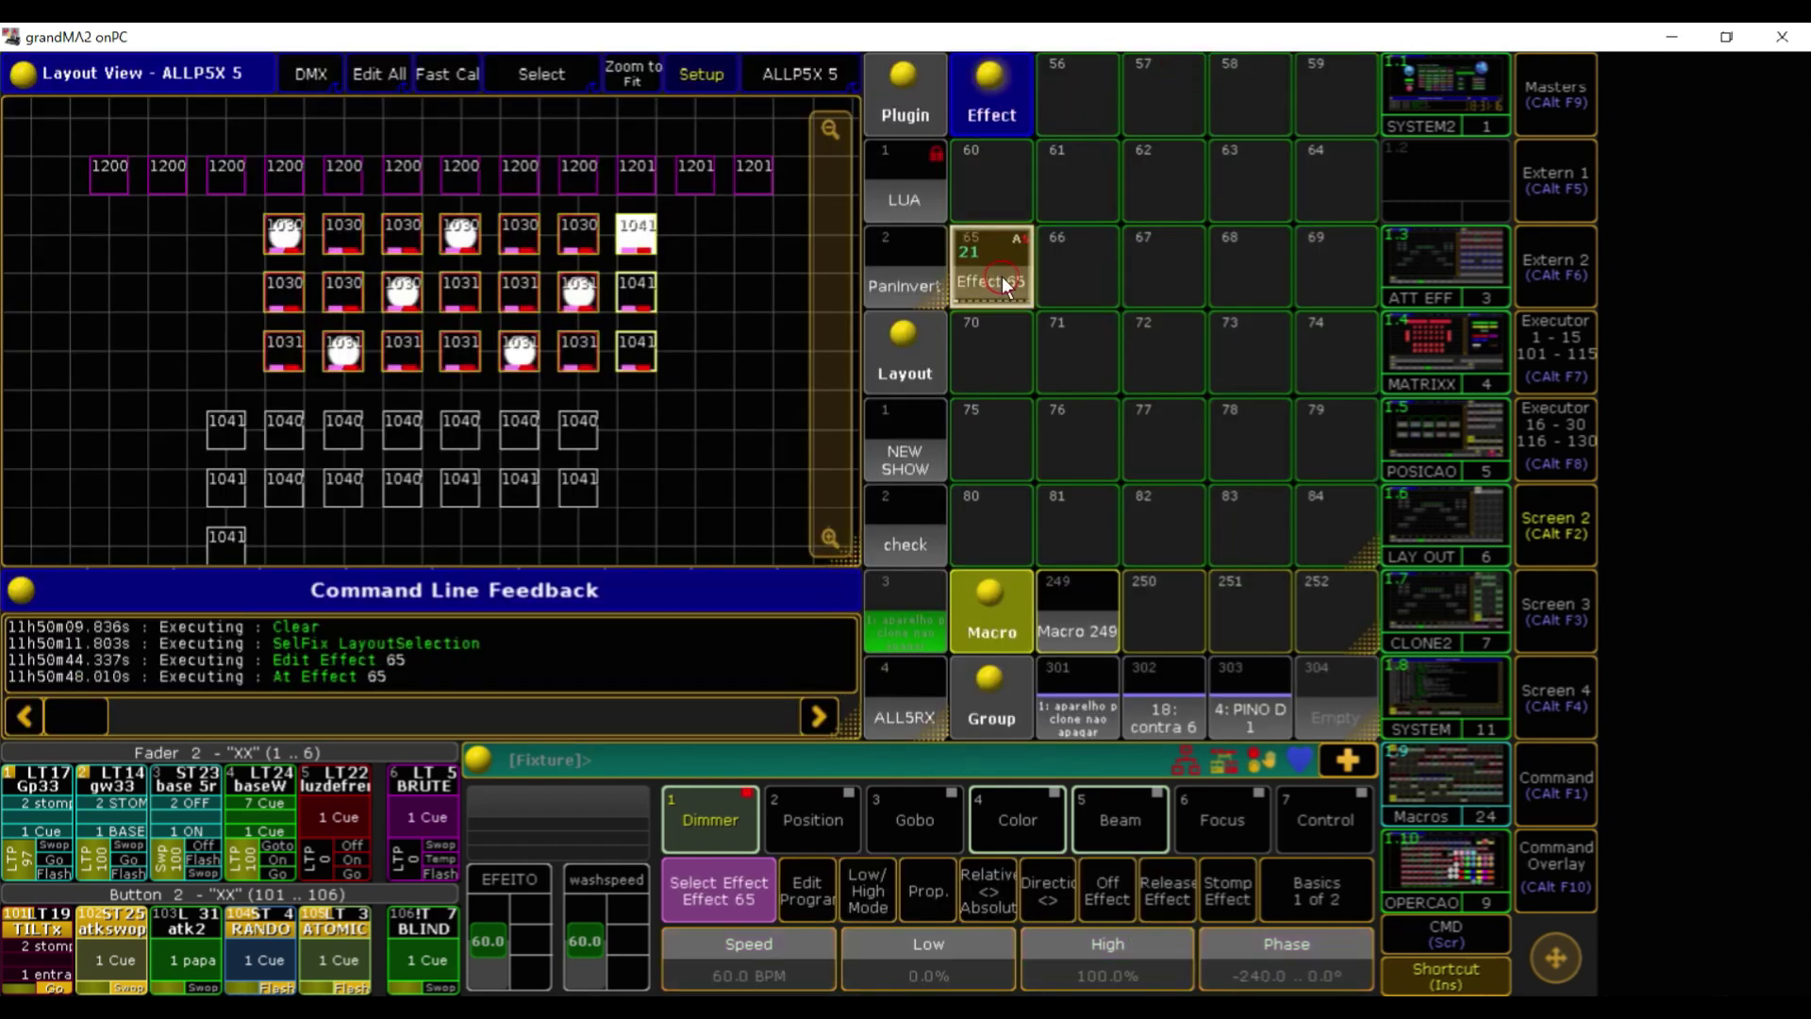
{"action": "left_click", "coordinate": [1001, 276]}
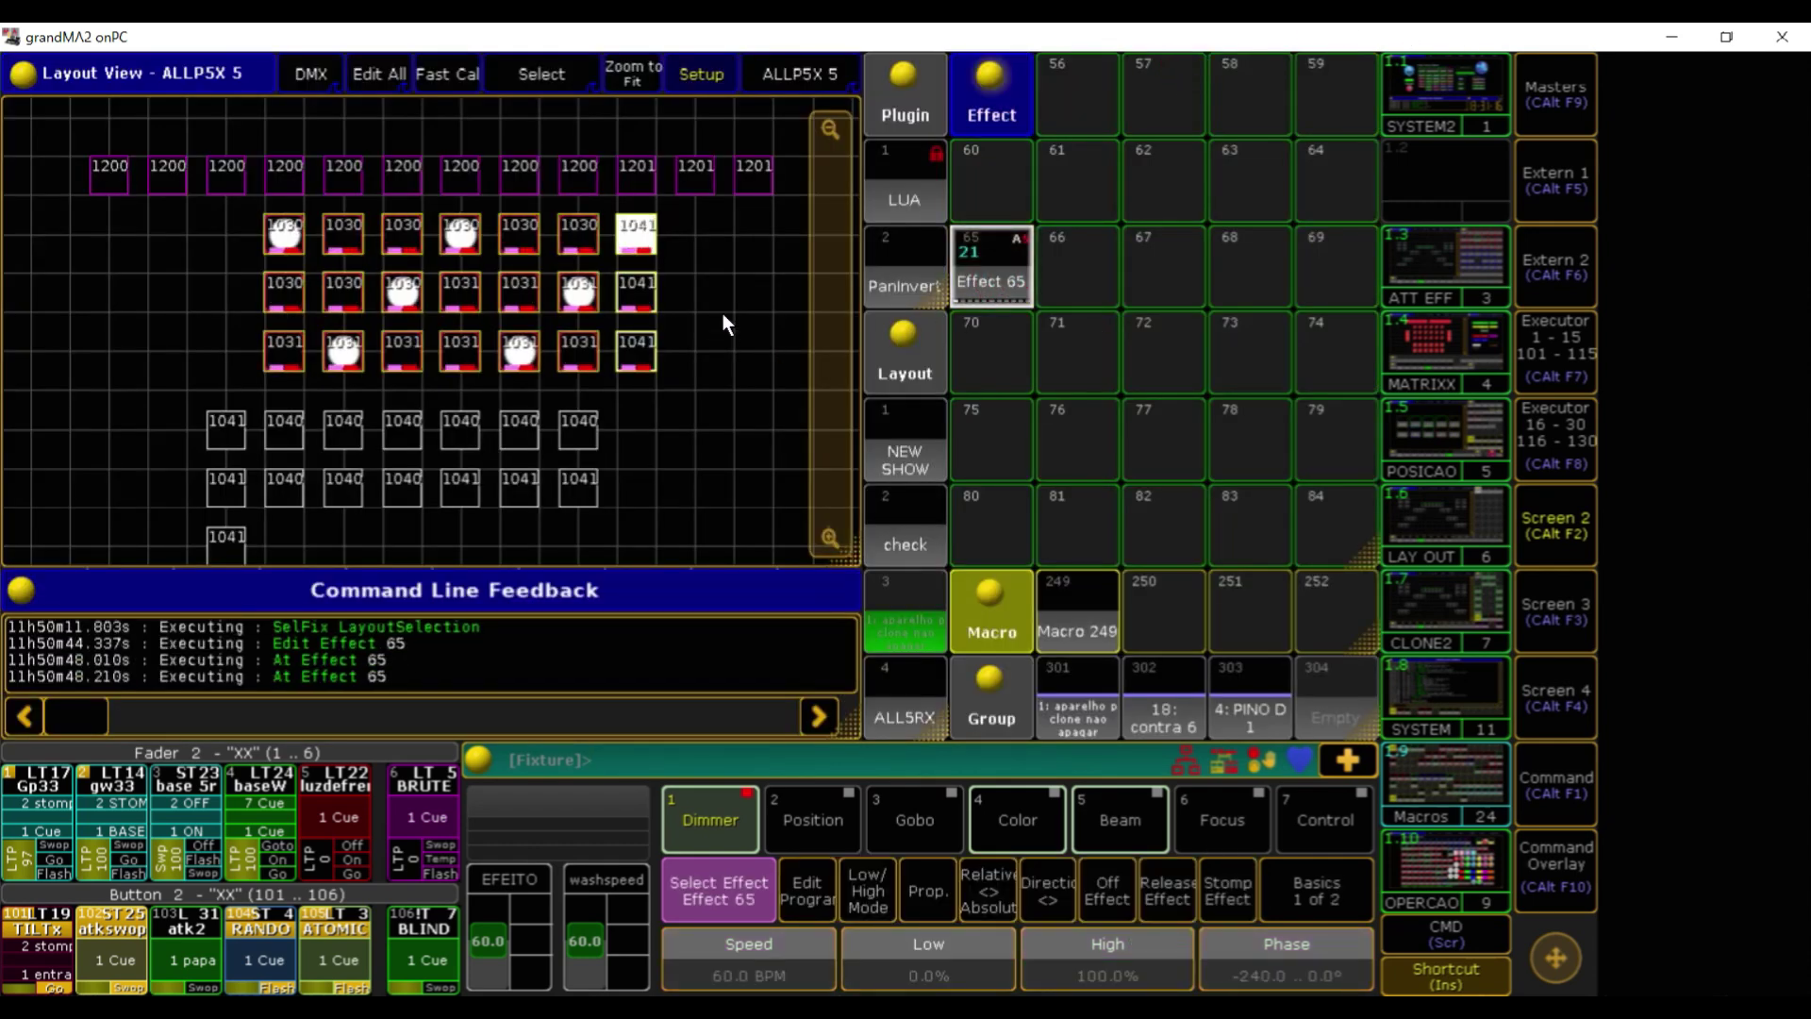
Clear the programmer, call Effect 65 with nothing selected to run it on its own 21 fixtures, and clear again
{"action": "key", "text": "BackSpace"}
{"action": "key", "text": "BackSpace"}
{"action": "key", "text": "BackSpace"}
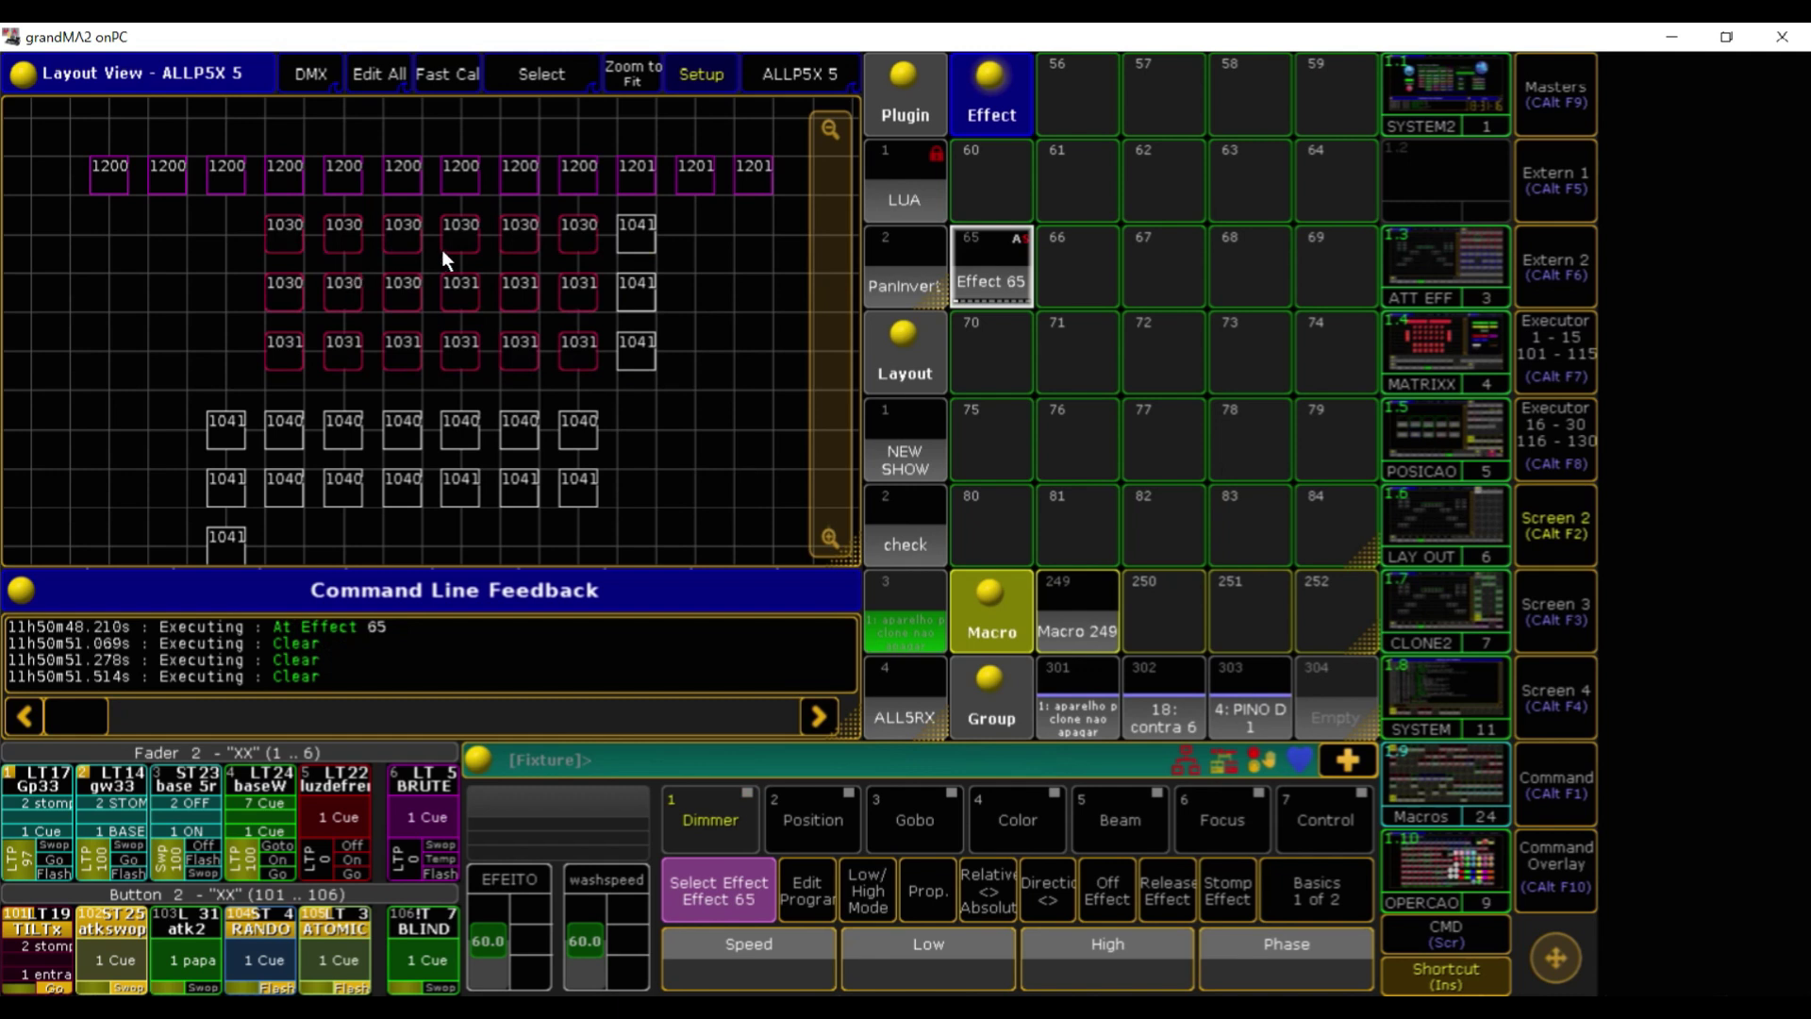
{"action": "left_click", "coordinate": [991, 256]}
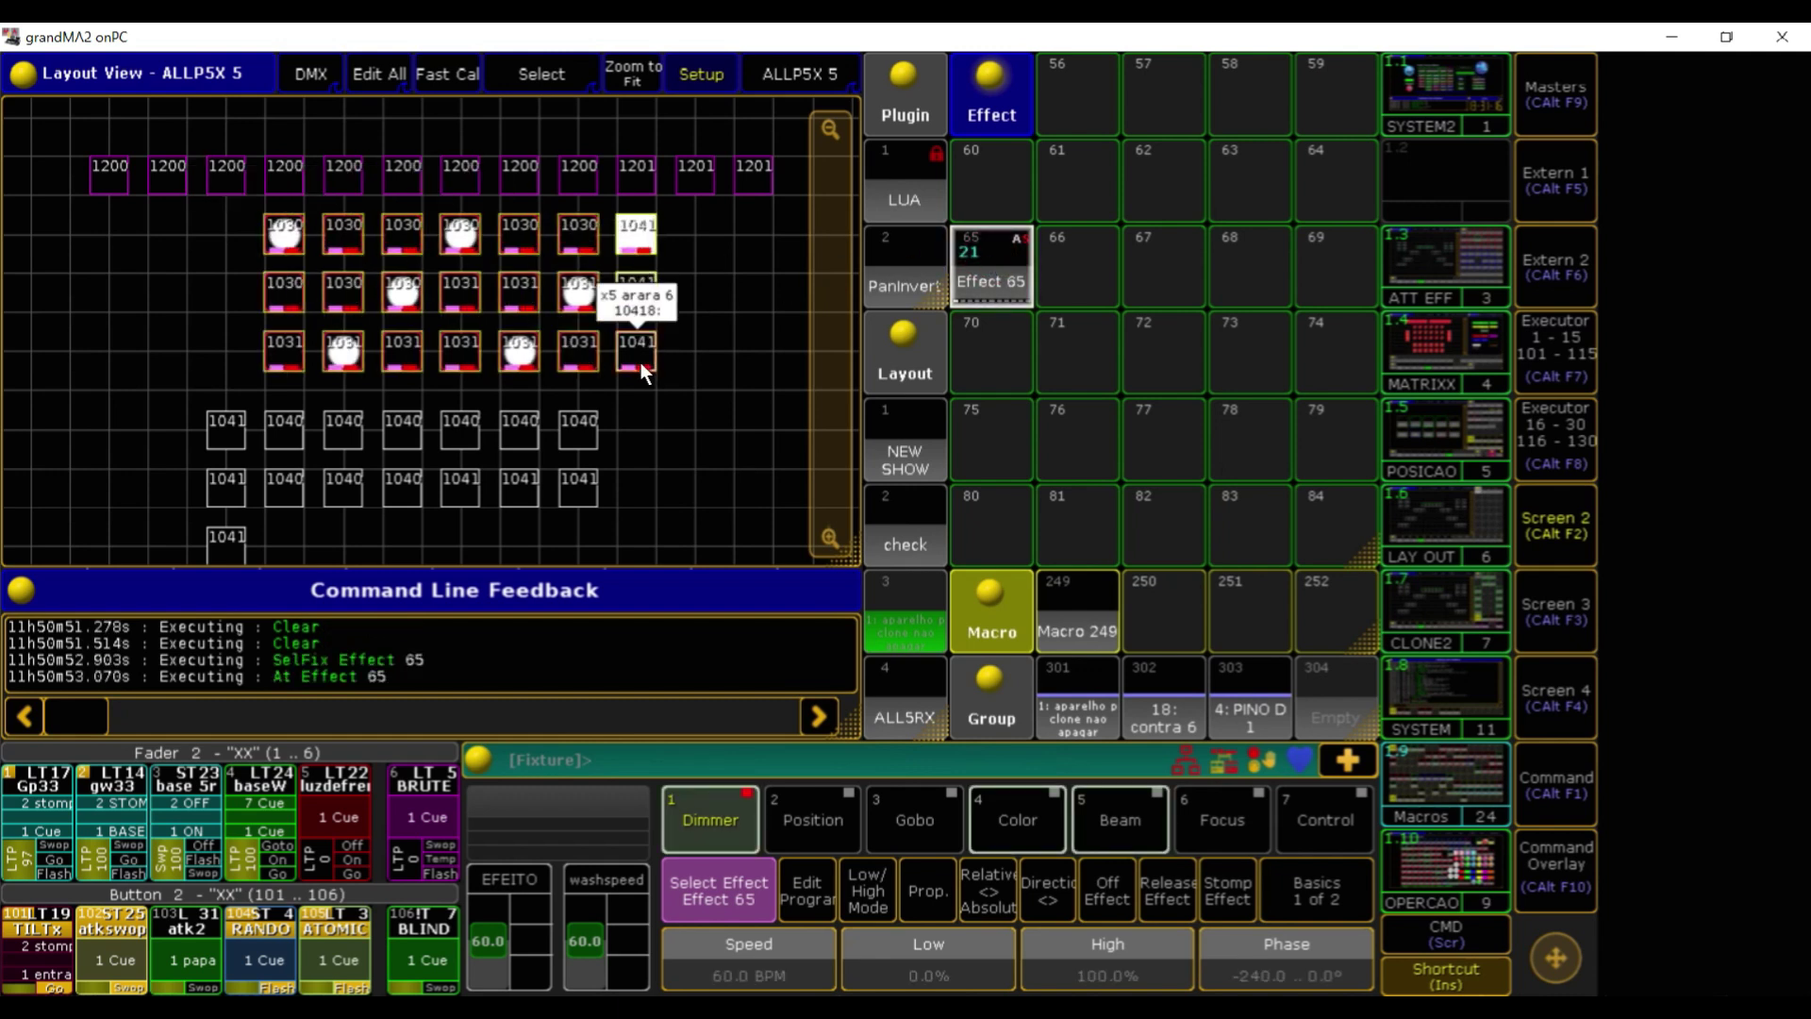
{"action": "key", "text": "BackSpace"}
{"action": "key", "text": "BackSpace"}
{"action": "key", "text": "BackSpace"}
{"action": "left_click_drag", "start_coordinate": [251, 200], "coordinate": [689, 383]}
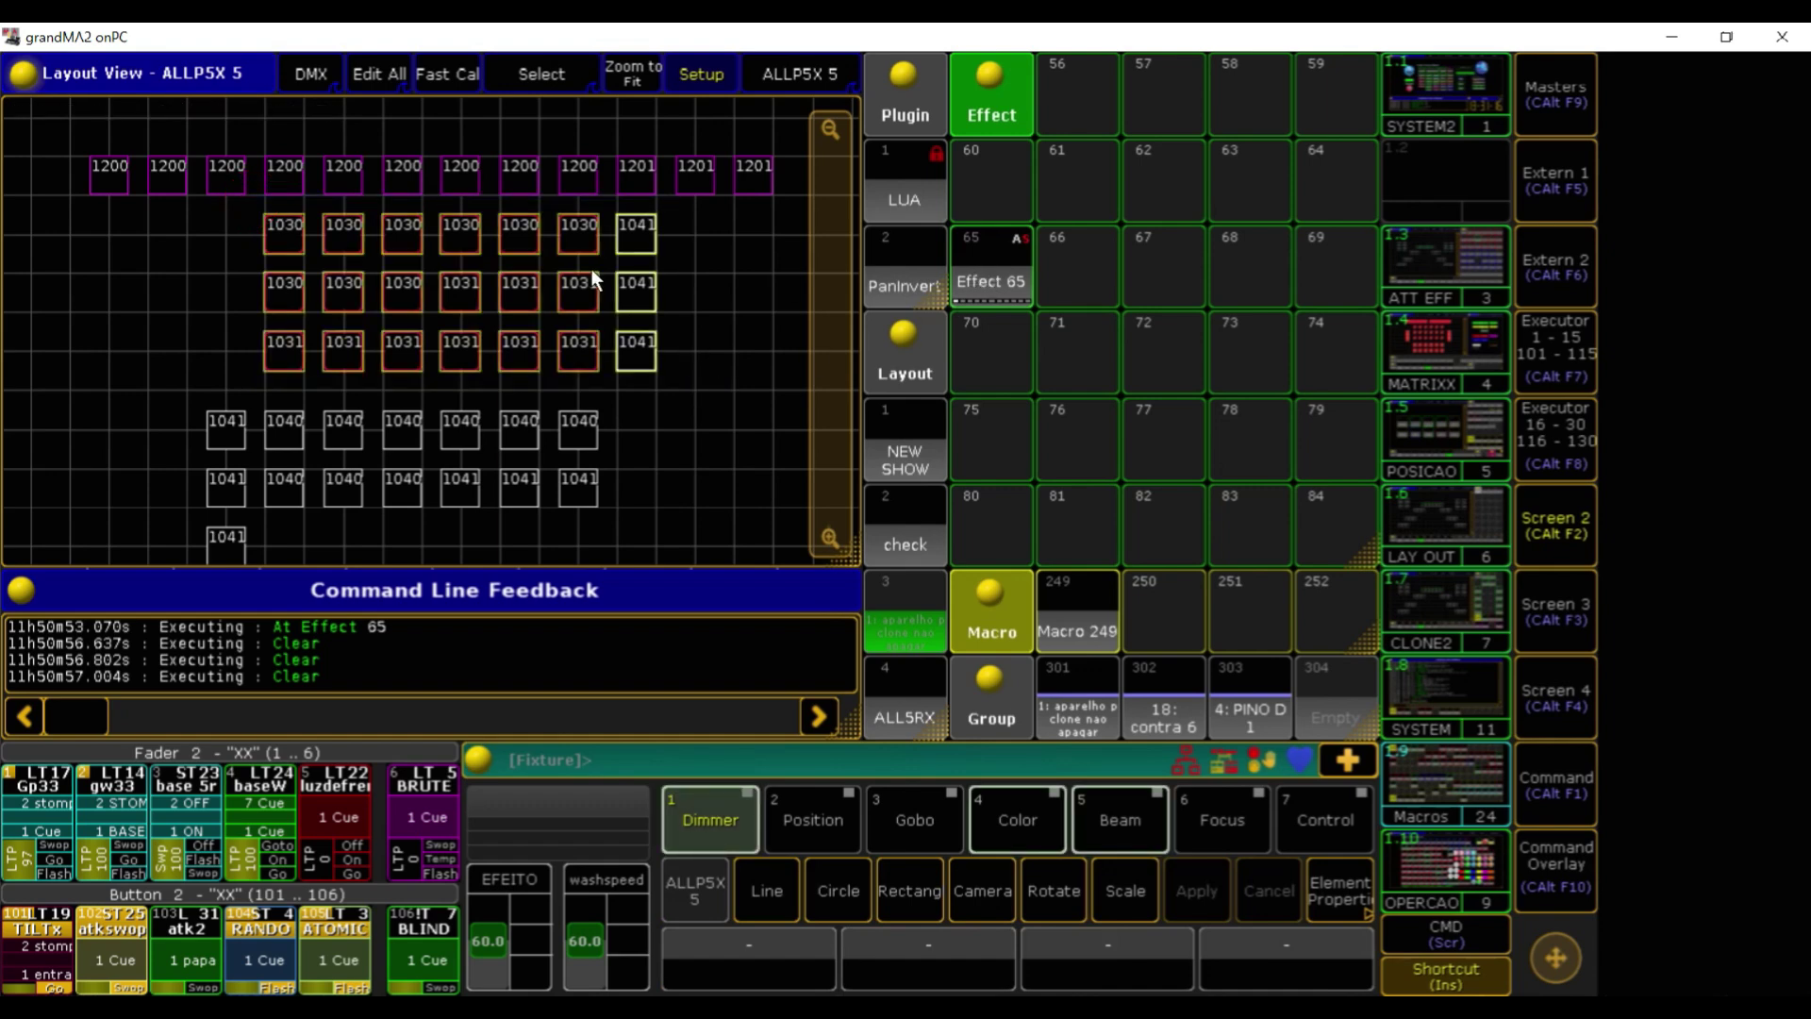
{"action": "key", "text": "BackSpace"}
{"action": "key", "text": "BackSpace"}
Reselect the 21 fixtures in top-to-bottom, then left-to-right order, take the selection into Effect 65, and run it
{"action": "left_click_drag", "start_coordinate": [223, 216], "coordinate": [704, 378]}
{"action": "left_click", "coordinate": [967, 270]}
{"action": "left_click", "coordinate": [64, 210]}
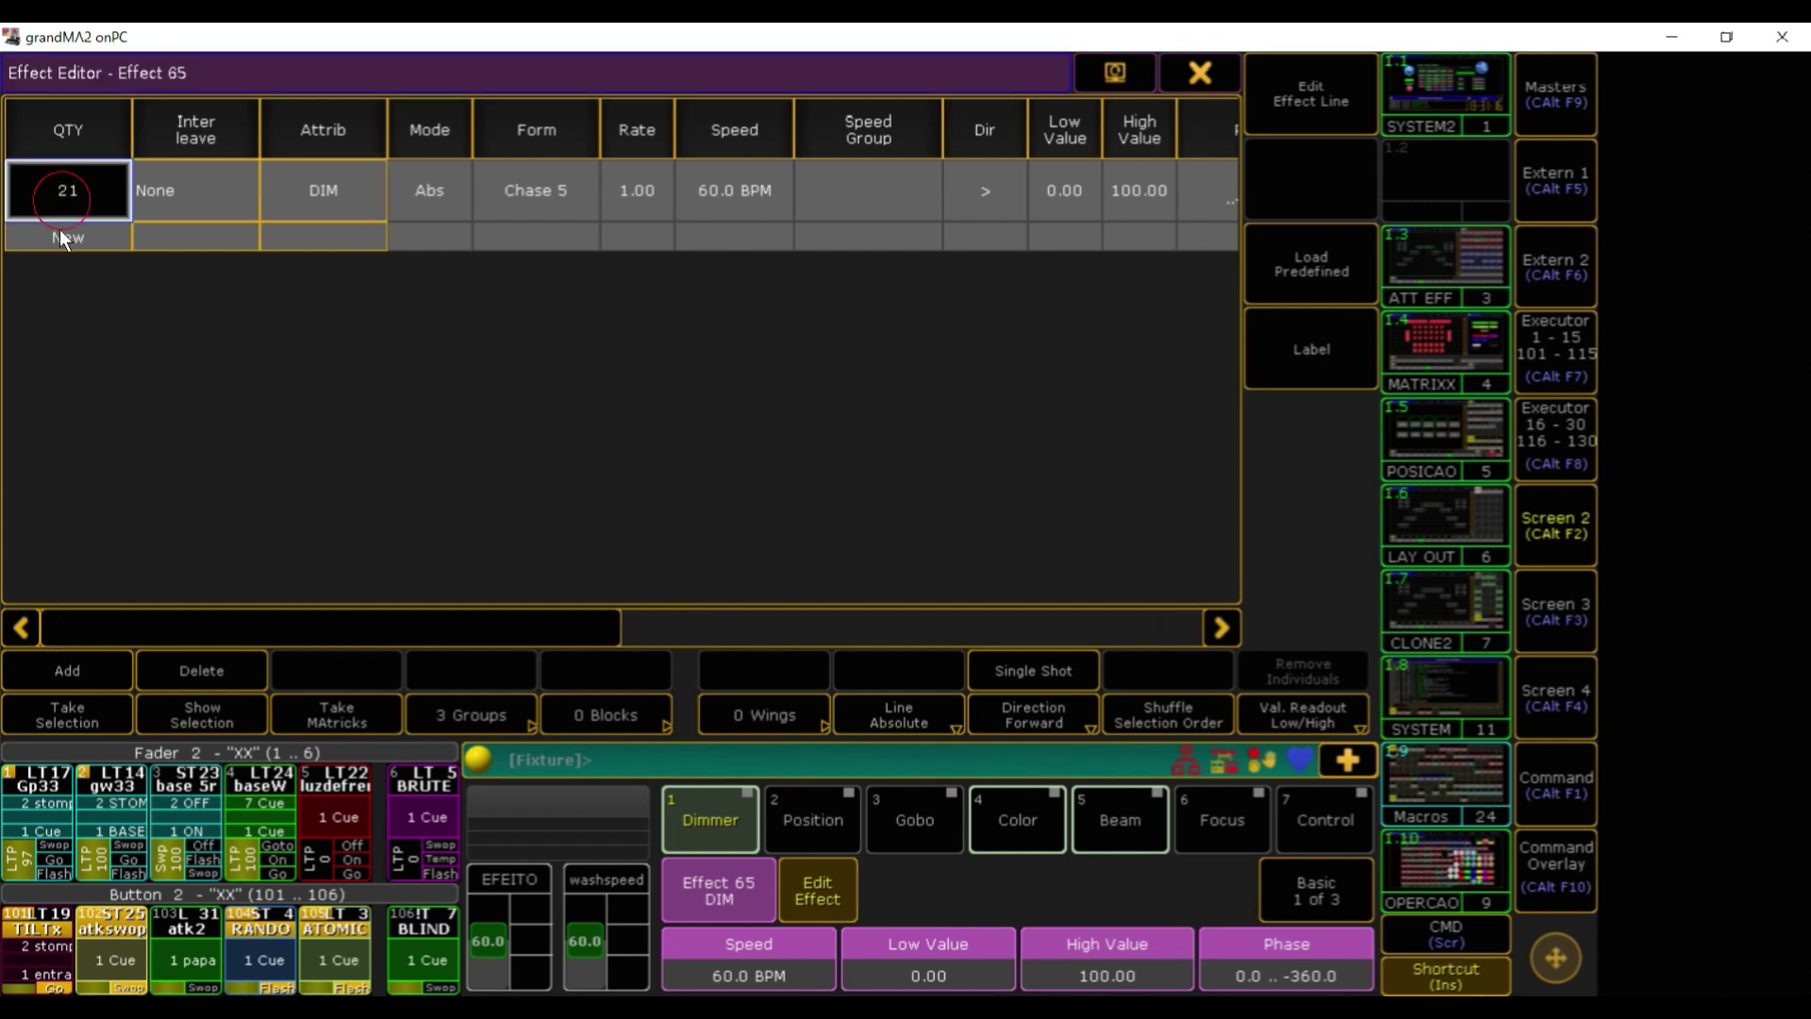
{"action": "left_click", "coordinate": [1214, 83]}
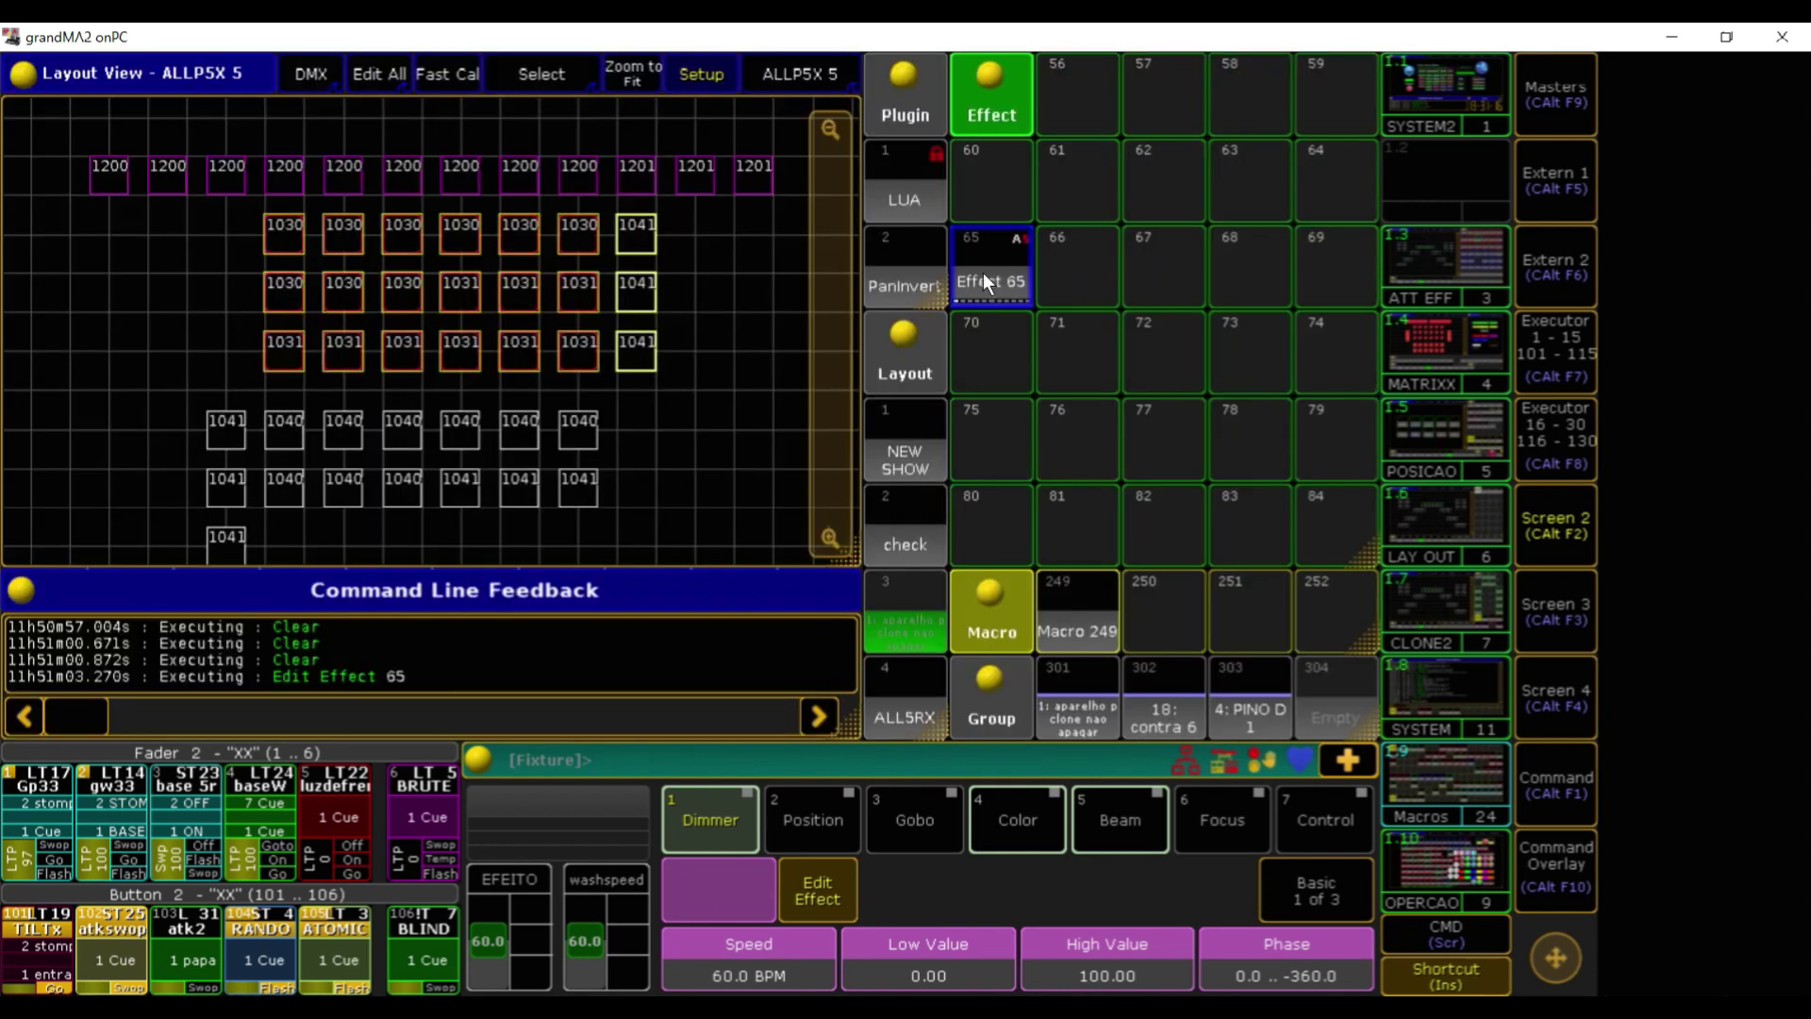
{"action": "double_click", "coordinate": [985, 274]}
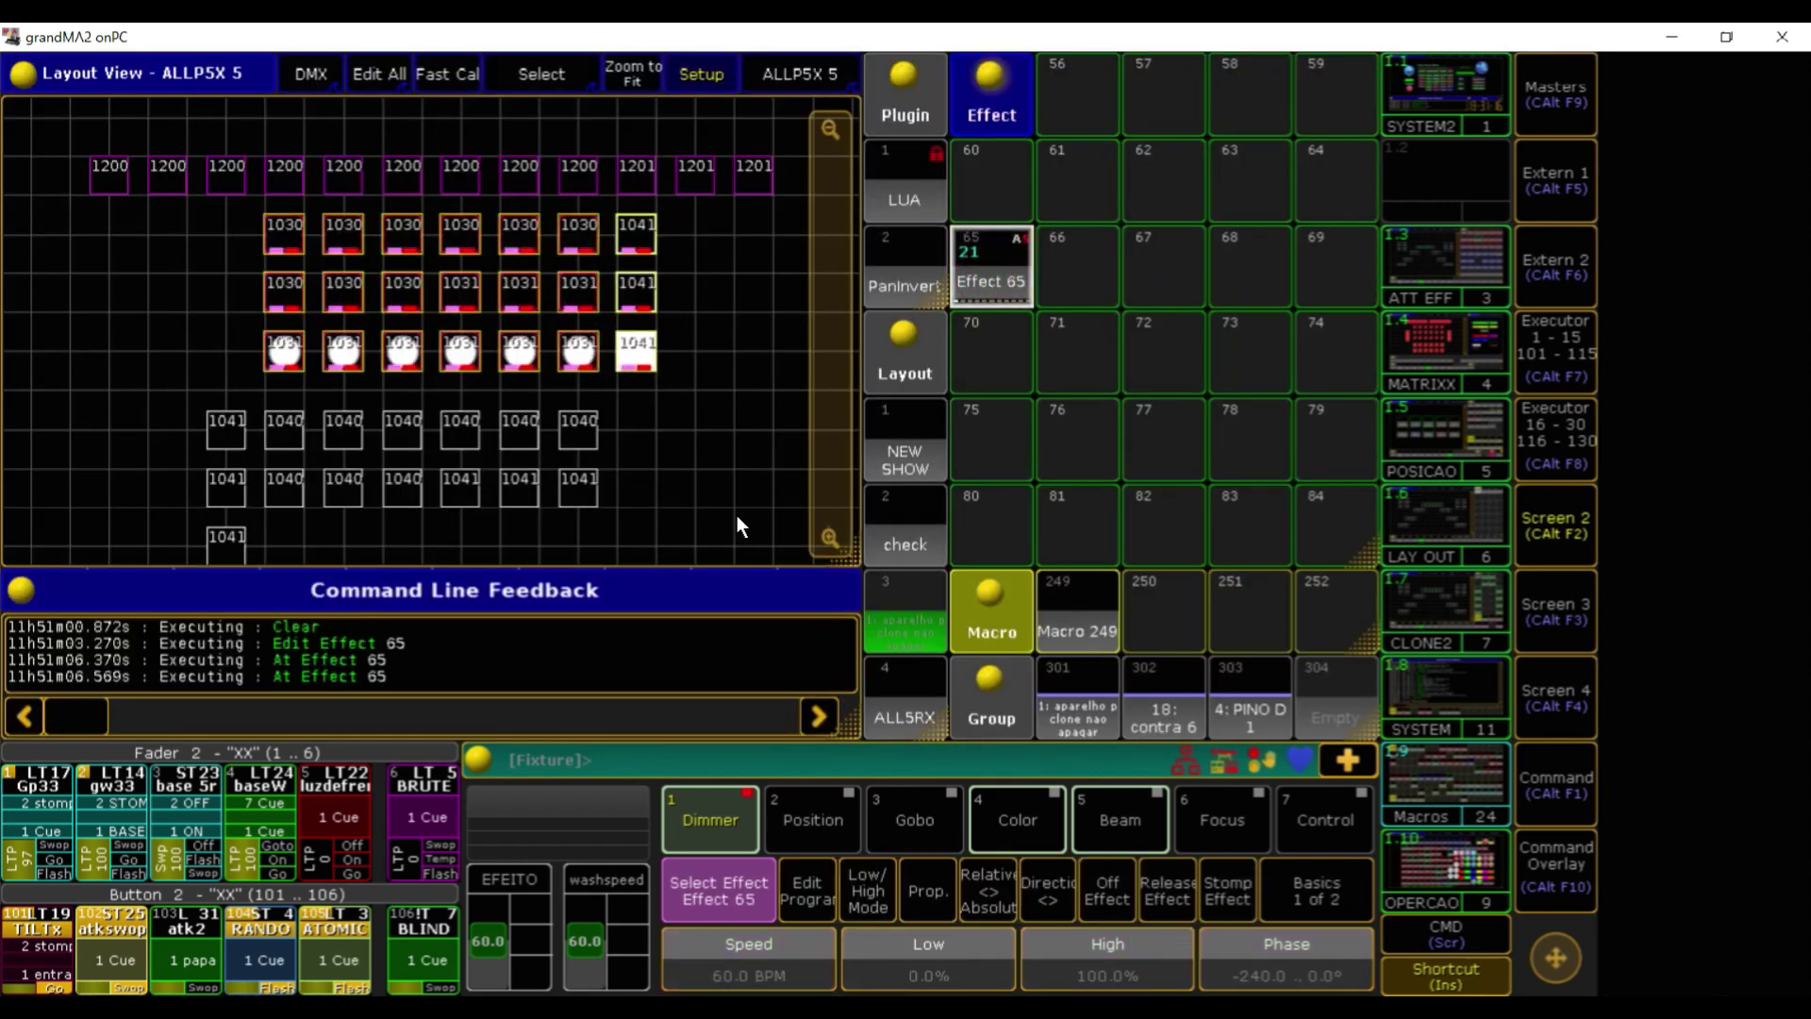
Clear the programmer and move the first and last fixtures of the third row down to the ends of the upper 1040 row
{"action": "key", "text": "BackSpace"}
{"action": "key", "text": "BackSpace"}
{"action": "key", "text": "BackSpace"}
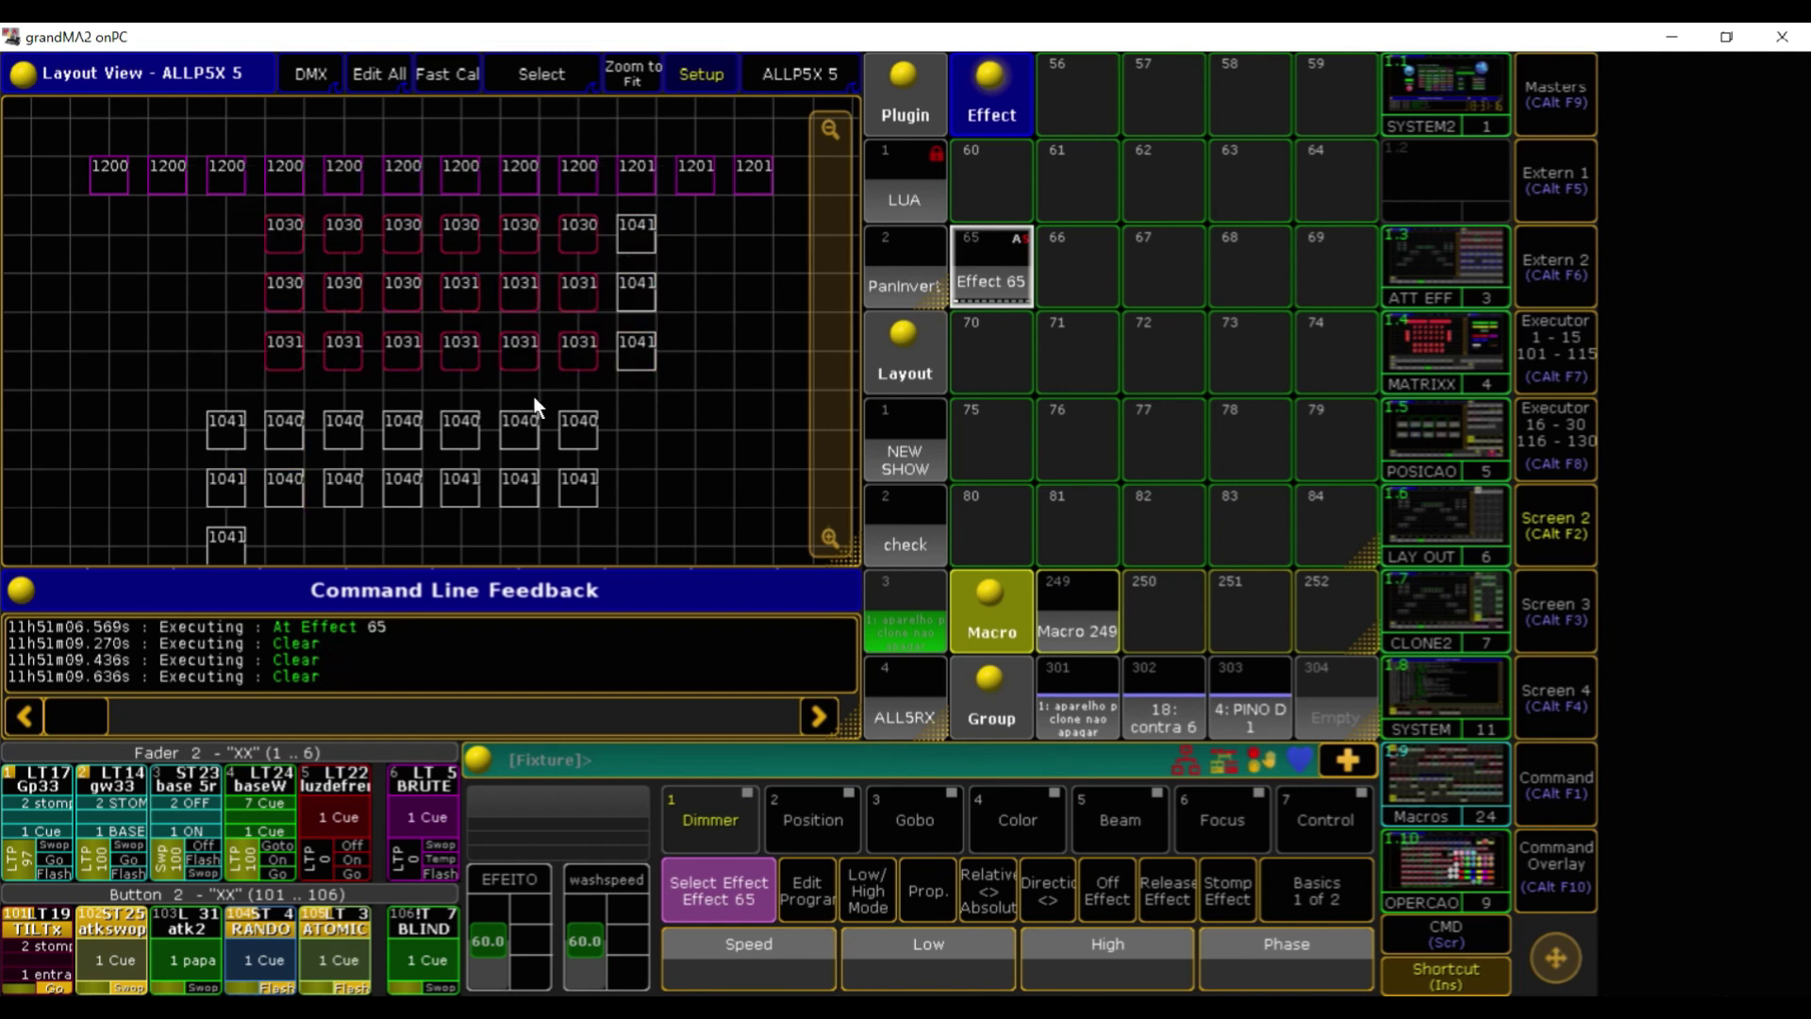
{"action": "left_click", "coordinate": [281, 365]}
{"action": "left_click_drag", "start_coordinate": [281, 365], "coordinate": [166, 443]}
{"action": "left_click_drag", "start_coordinate": [637, 352], "coordinate": [633, 430]}
Select the remaining 19 fixtures of the uneven three-row block, take the selection into Effect 65, and run it
{"action": "left_click_drag", "start_coordinate": [212, 213], "coordinate": [427, 365]}
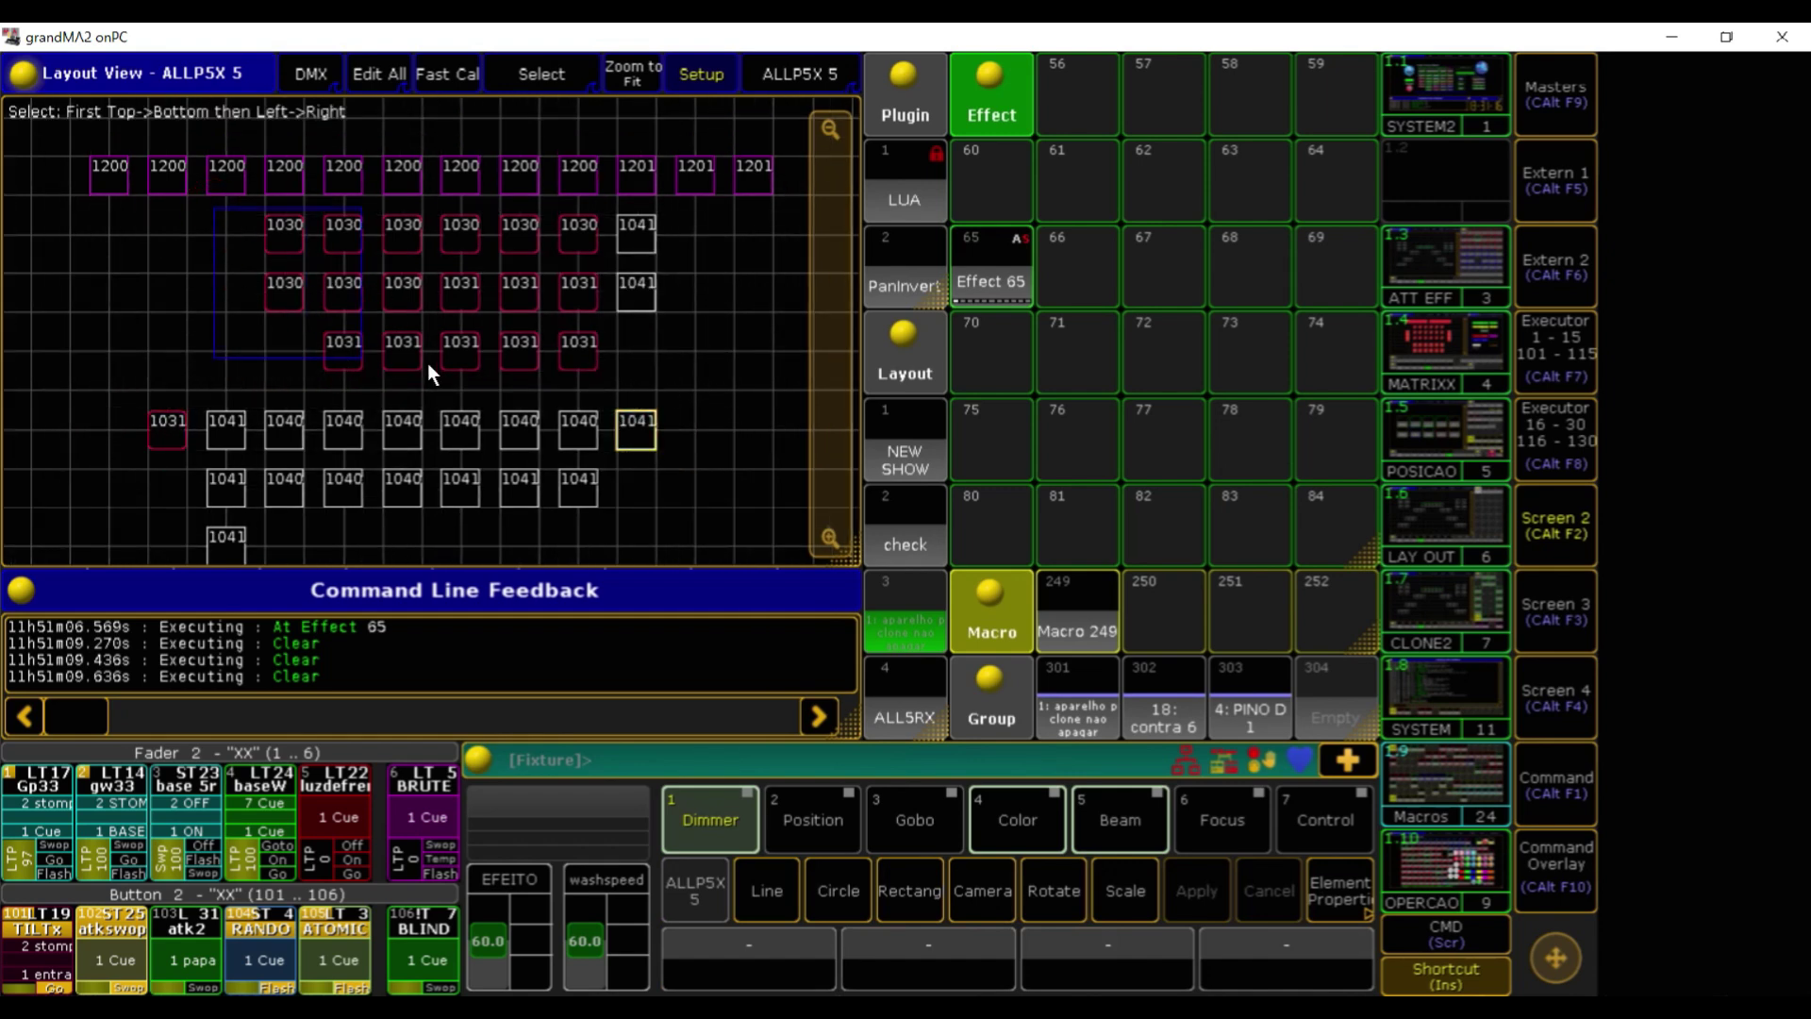
{"action": "left_click_drag", "start_coordinate": [698, 392], "coordinate": [698, 392]}
{"action": "left_click", "coordinate": [988, 260]}
{"action": "left_click", "coordinate": [988, 260]}
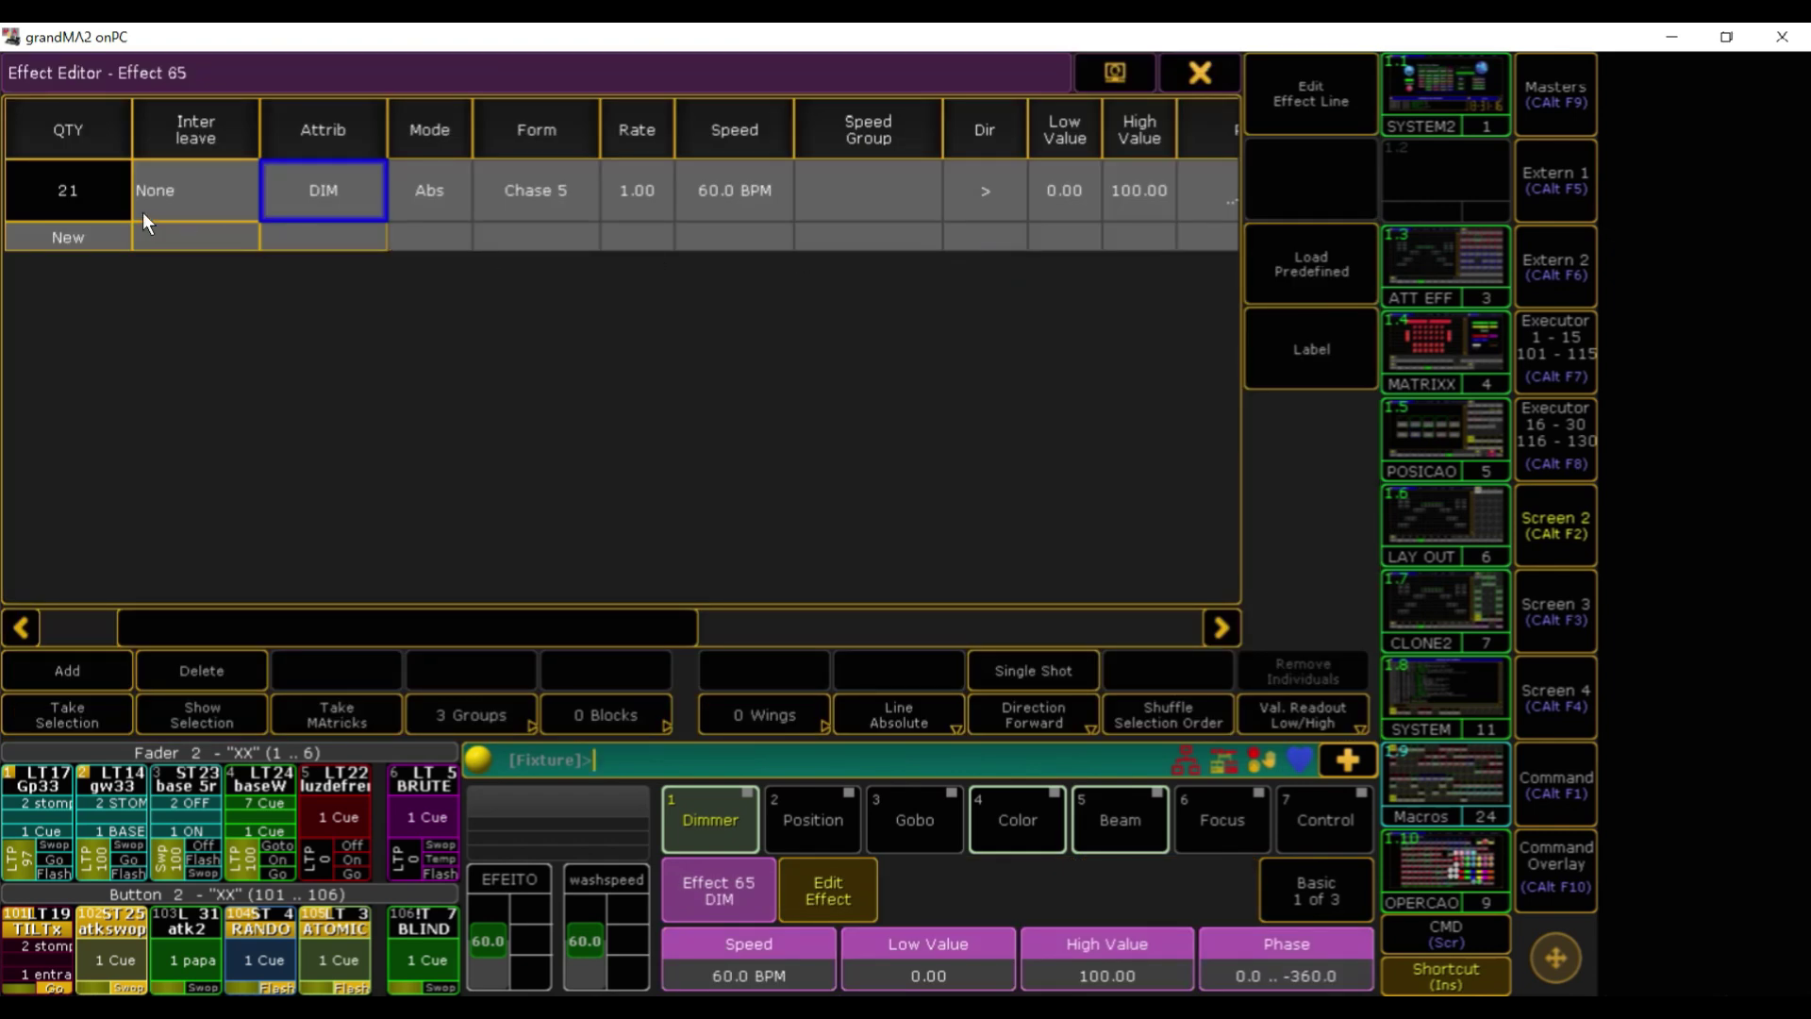
{"action": "left_click", "coordinate": [72, 194]}
{"action": "left_click", "coordinate": [71, 714]}
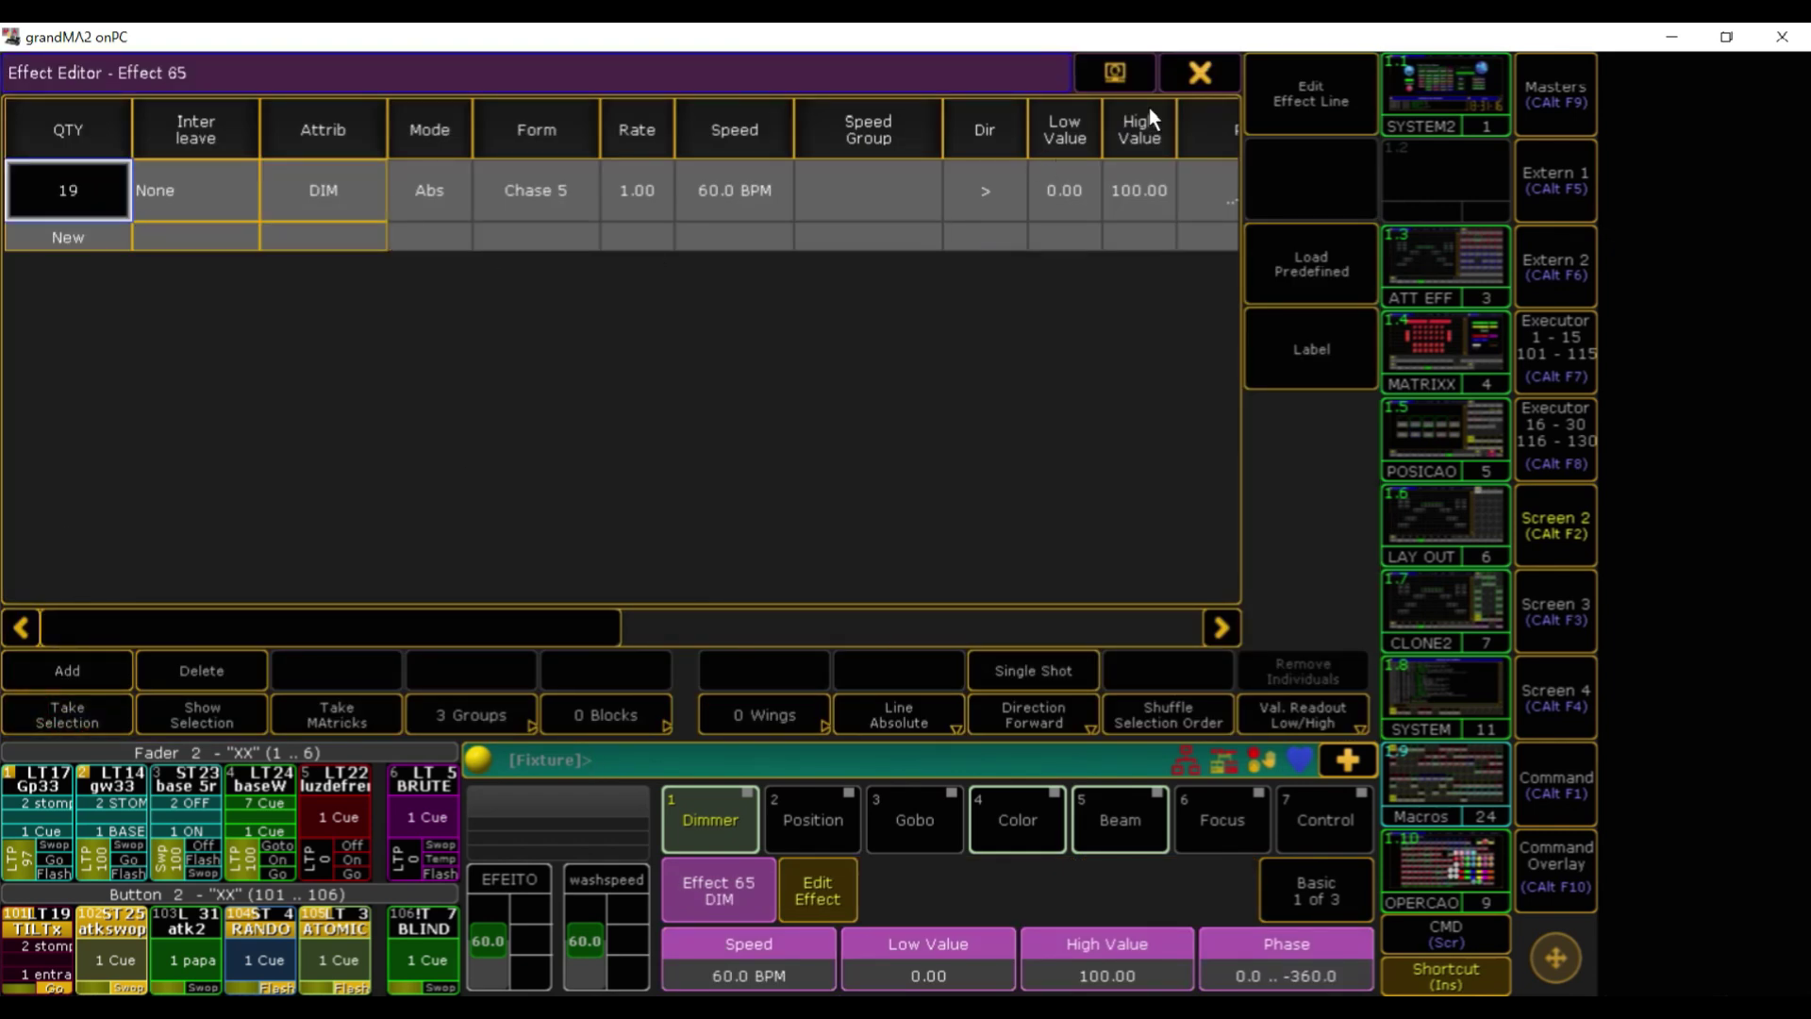
{"action": "left_click", "coordinate": [1199, 74]}
{"action": "left_click", "coordinate": [1000, 273]}
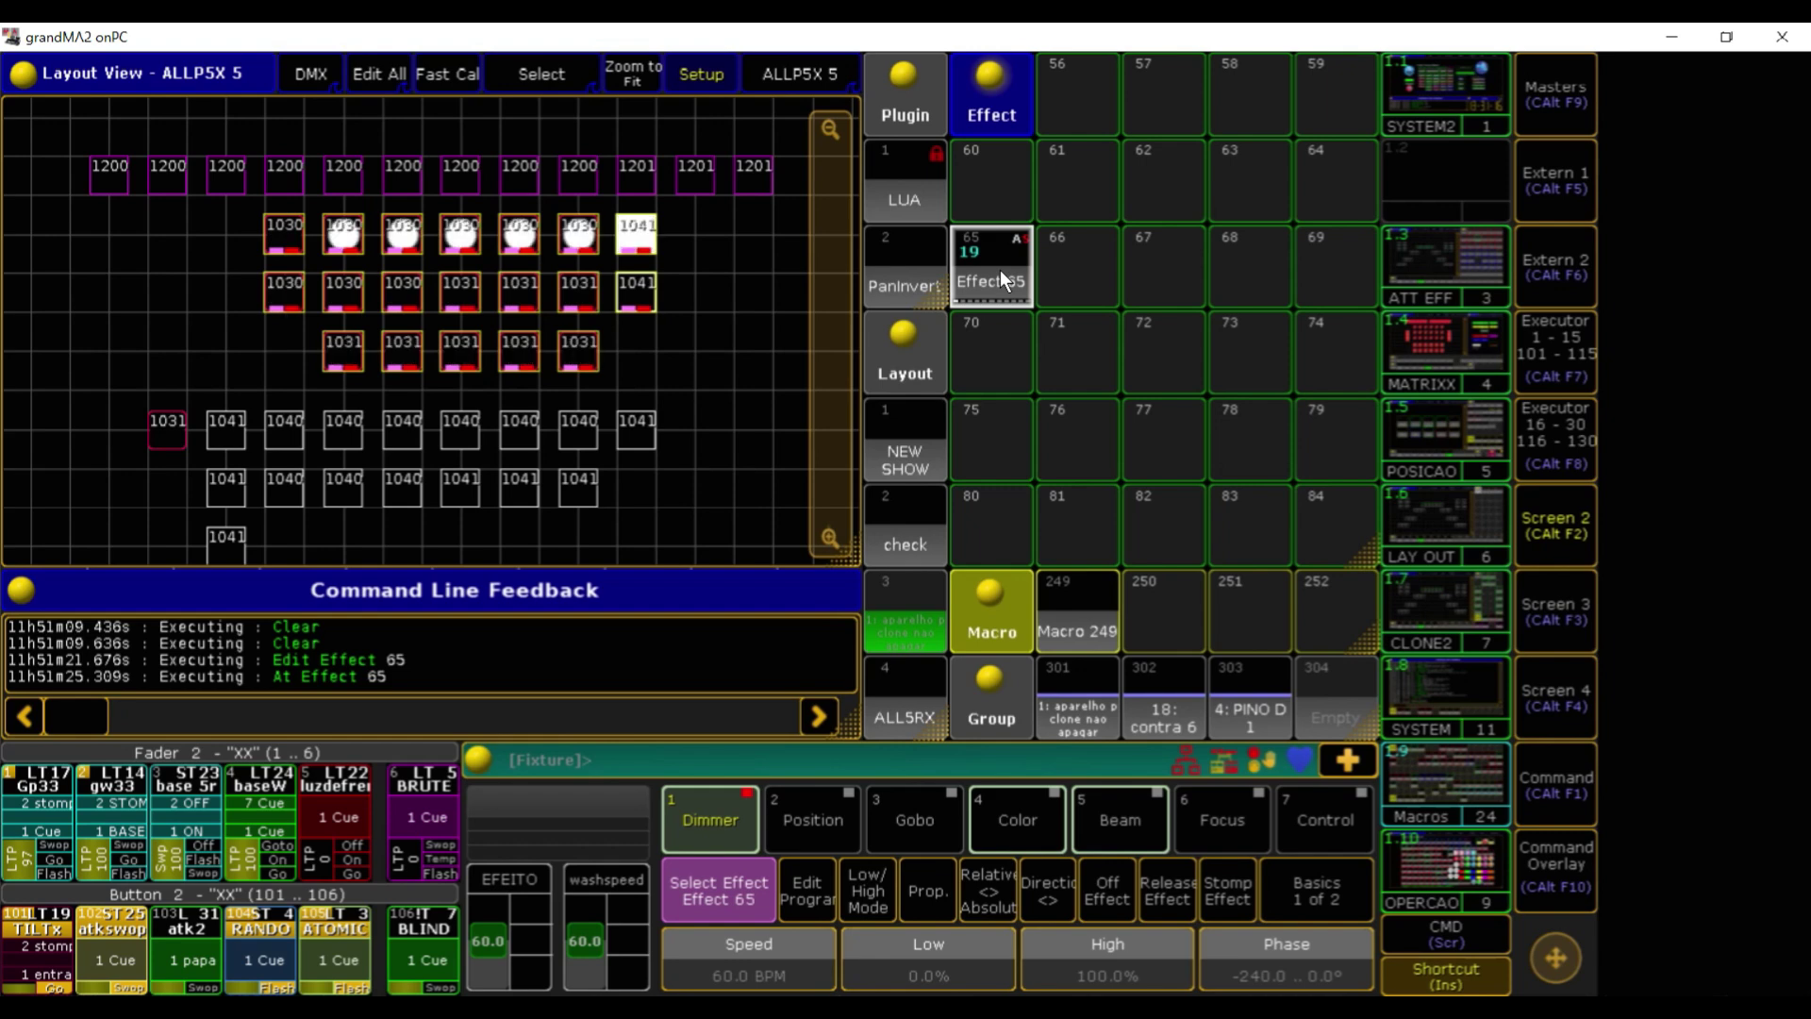
Move the 1031 and 1041 fixtures back to the ends of the third row, and clear the programmer
{"action": "left_click_drag", "start_coordinate": [162, 445], "coordinate": [296, 351]}
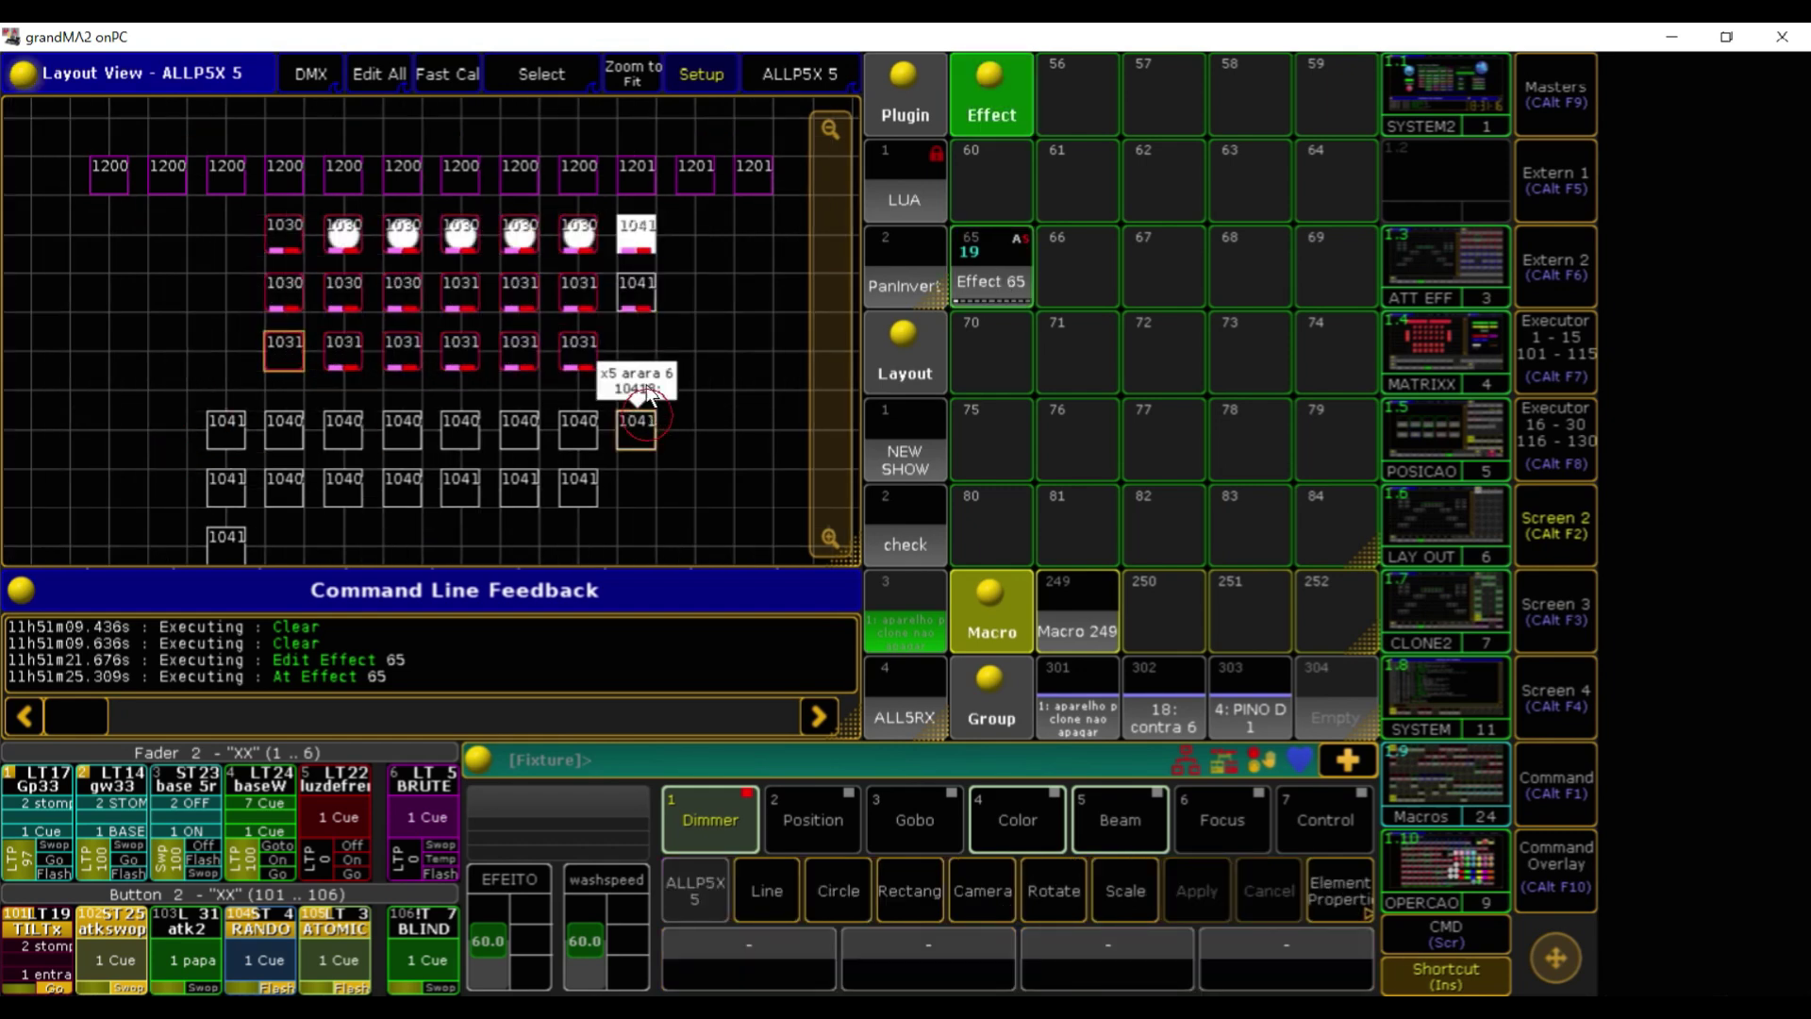
{"action": "left_click_drag", "start_coordinate": [639, 421], "coordinate": [646, 343]}
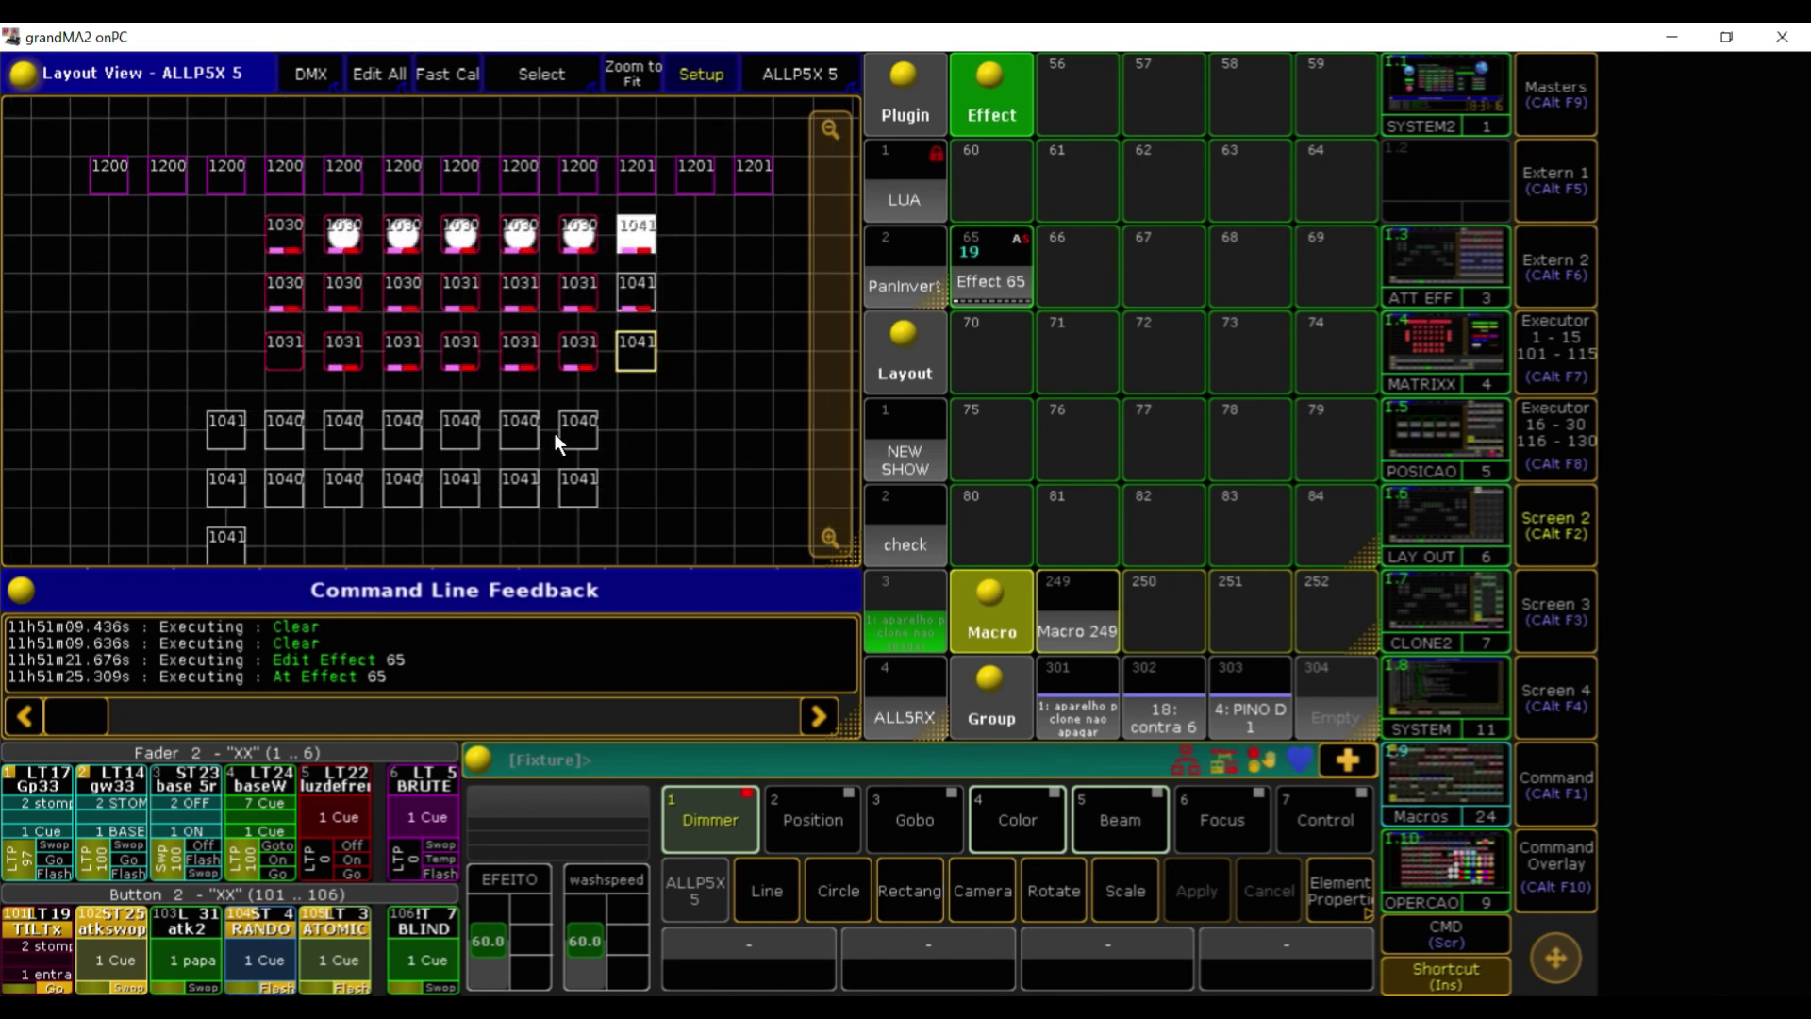
{"action": "key", "text": "BackSpace"}
{"action": "key", "text": "BackSpace"}
{"action": "key", "text": "BackSpace"}
{"action": "key", "text": "BackSpace"}
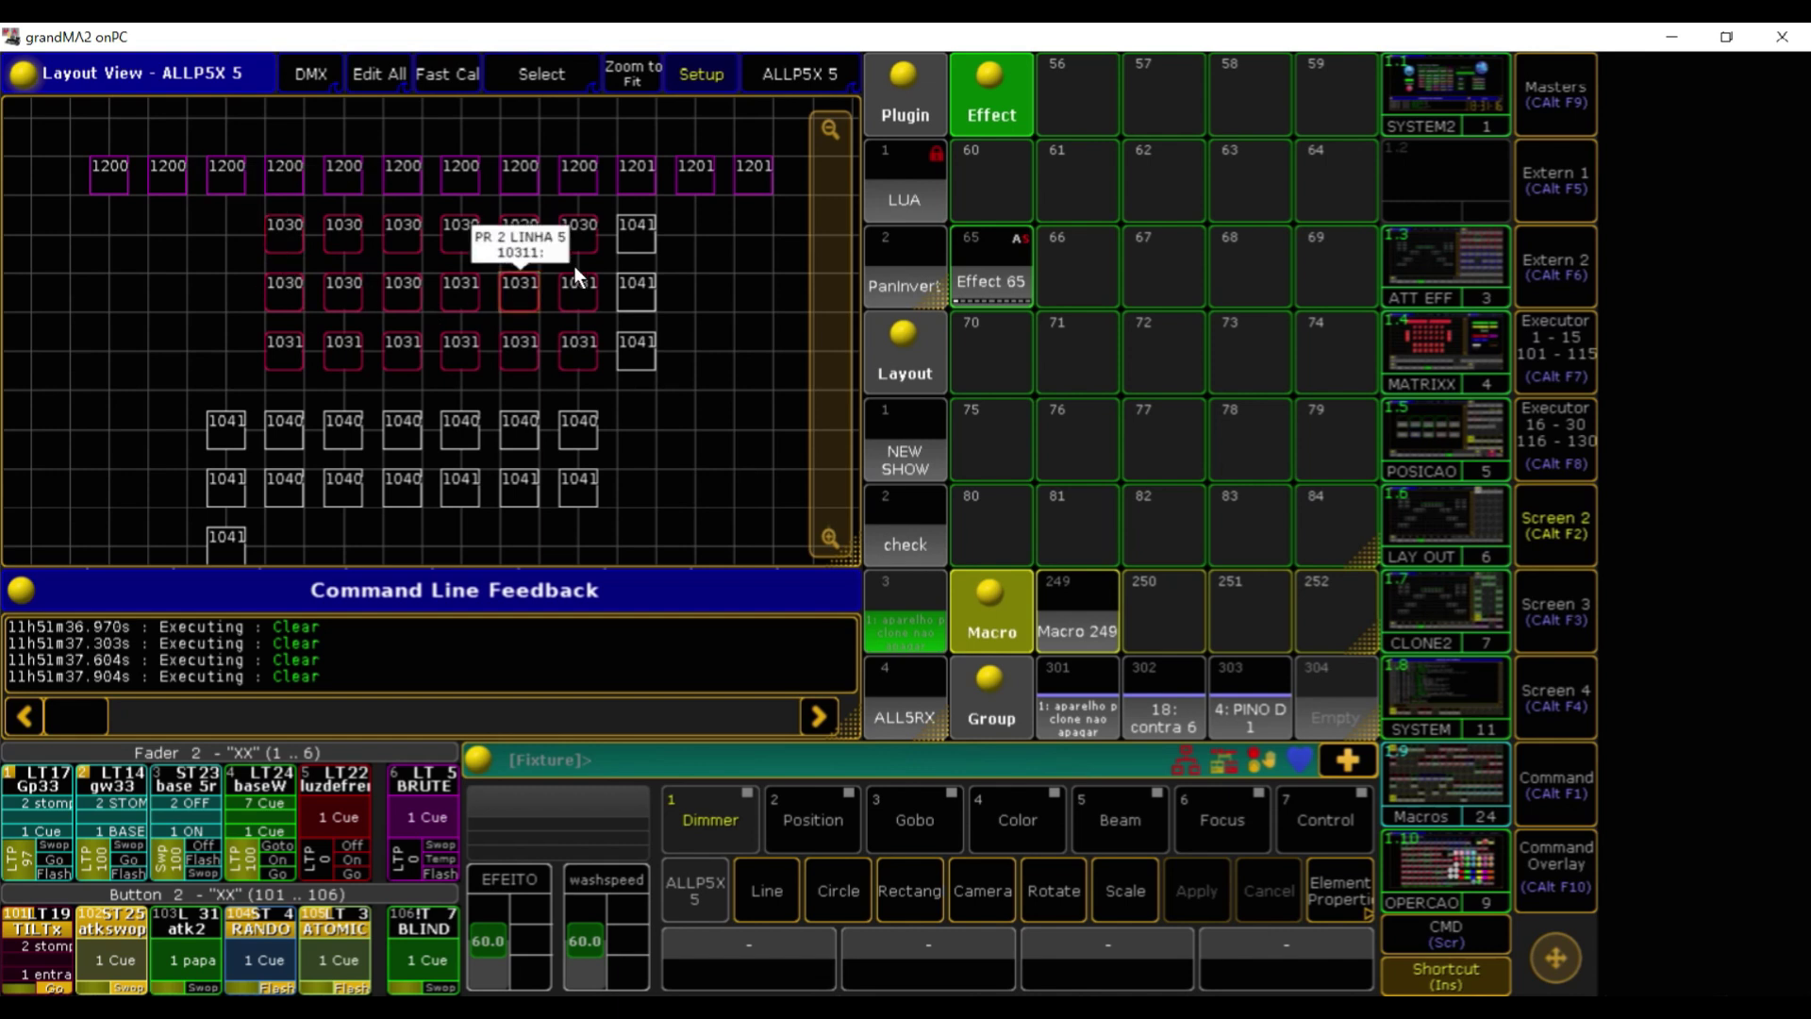
Select the 18 fixtures of the 1030 and 1031 rows without the last column, take the selection into Effect 65, and run it
{"action": "left_click_drag", "start_coordinate": [255, 205], "coordinate": [603, 382]}
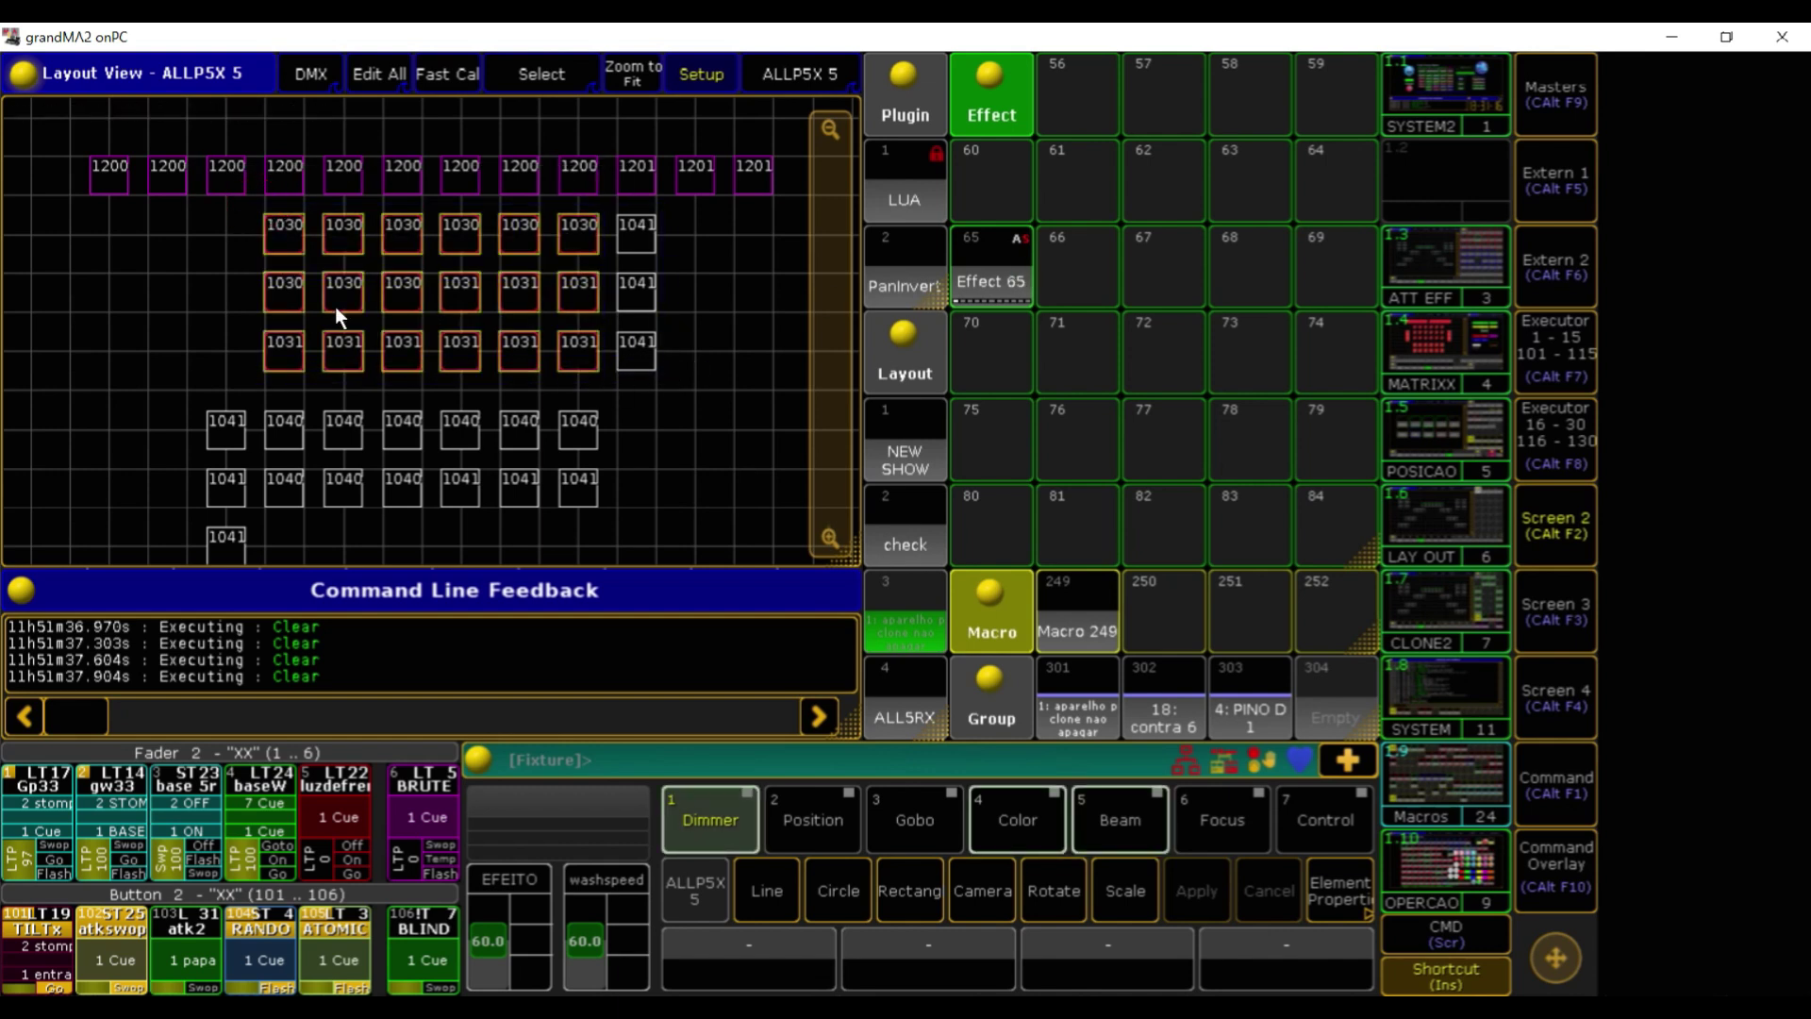
{"action": "double_click", "coordinate": [229, 240]}
{"action": "left_click_drag", "start_coordinate": [217, 217], "coordinate": [598, 383]}
{"action": "left_click", "coordinate": [970, 277]}
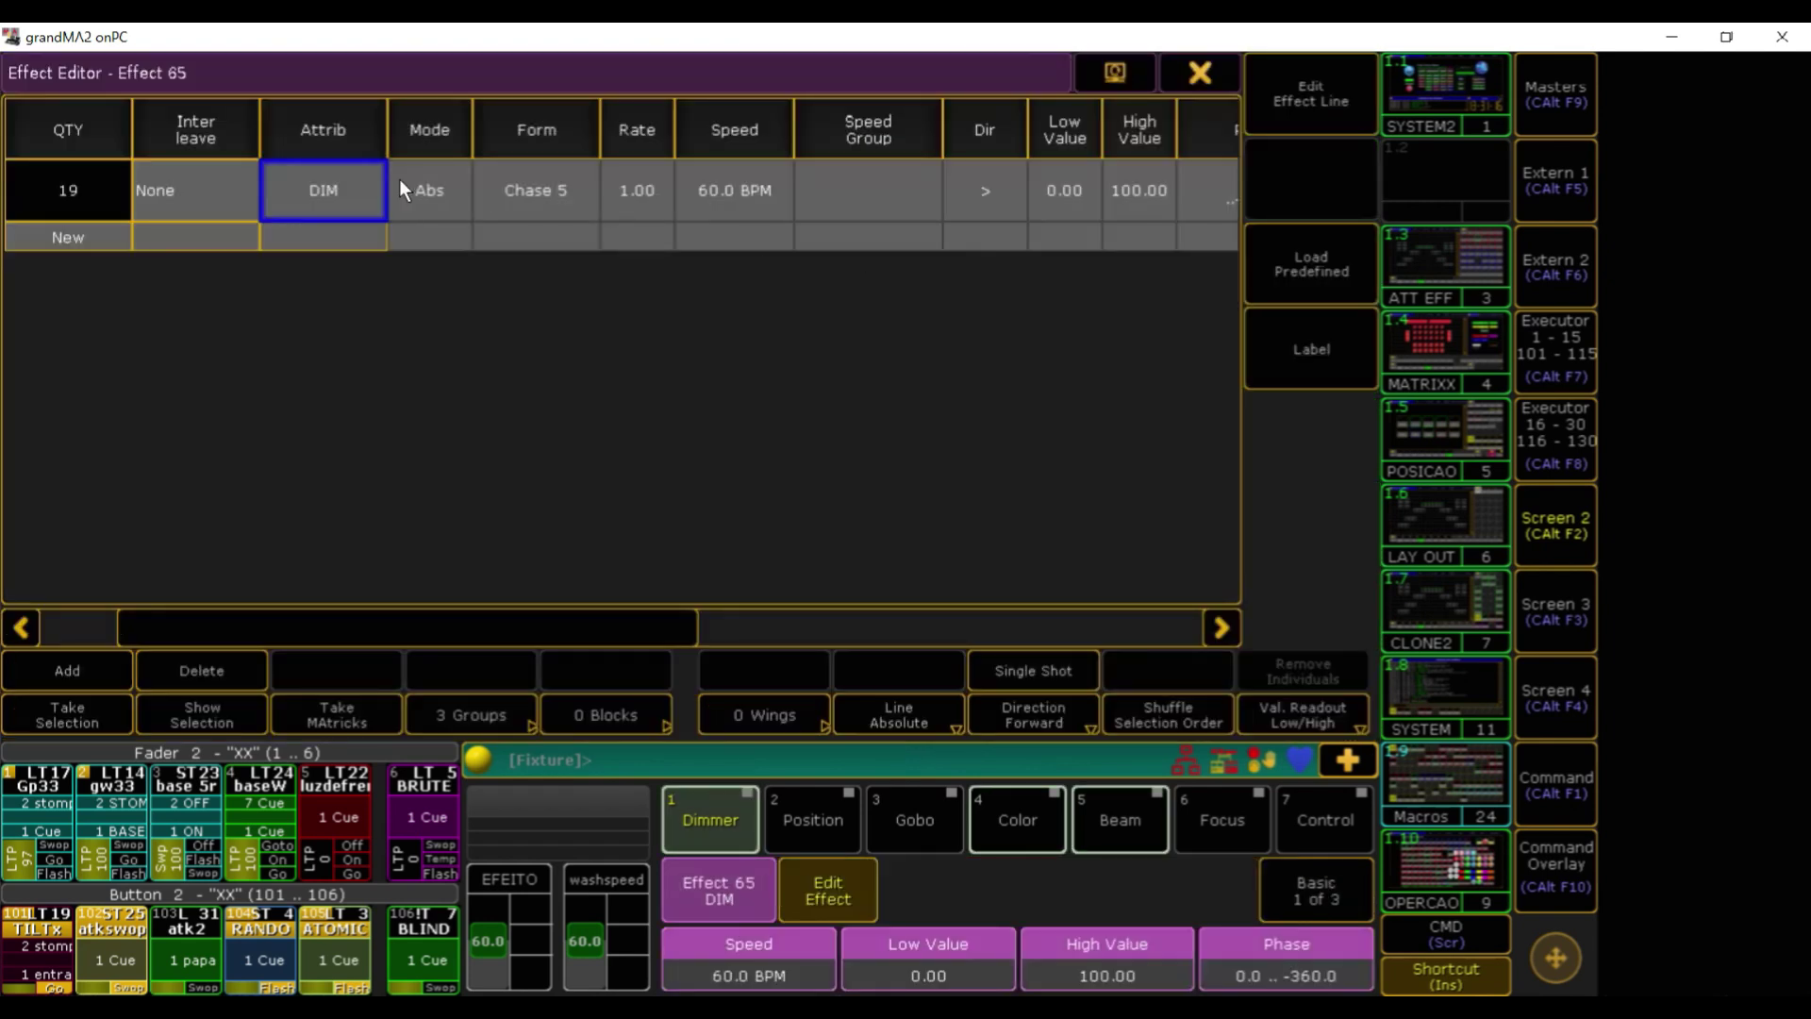
{"action": "left_click", "coordinate": [52, 200]}
{"action": "left_click", "coordinate": [64, 714]}
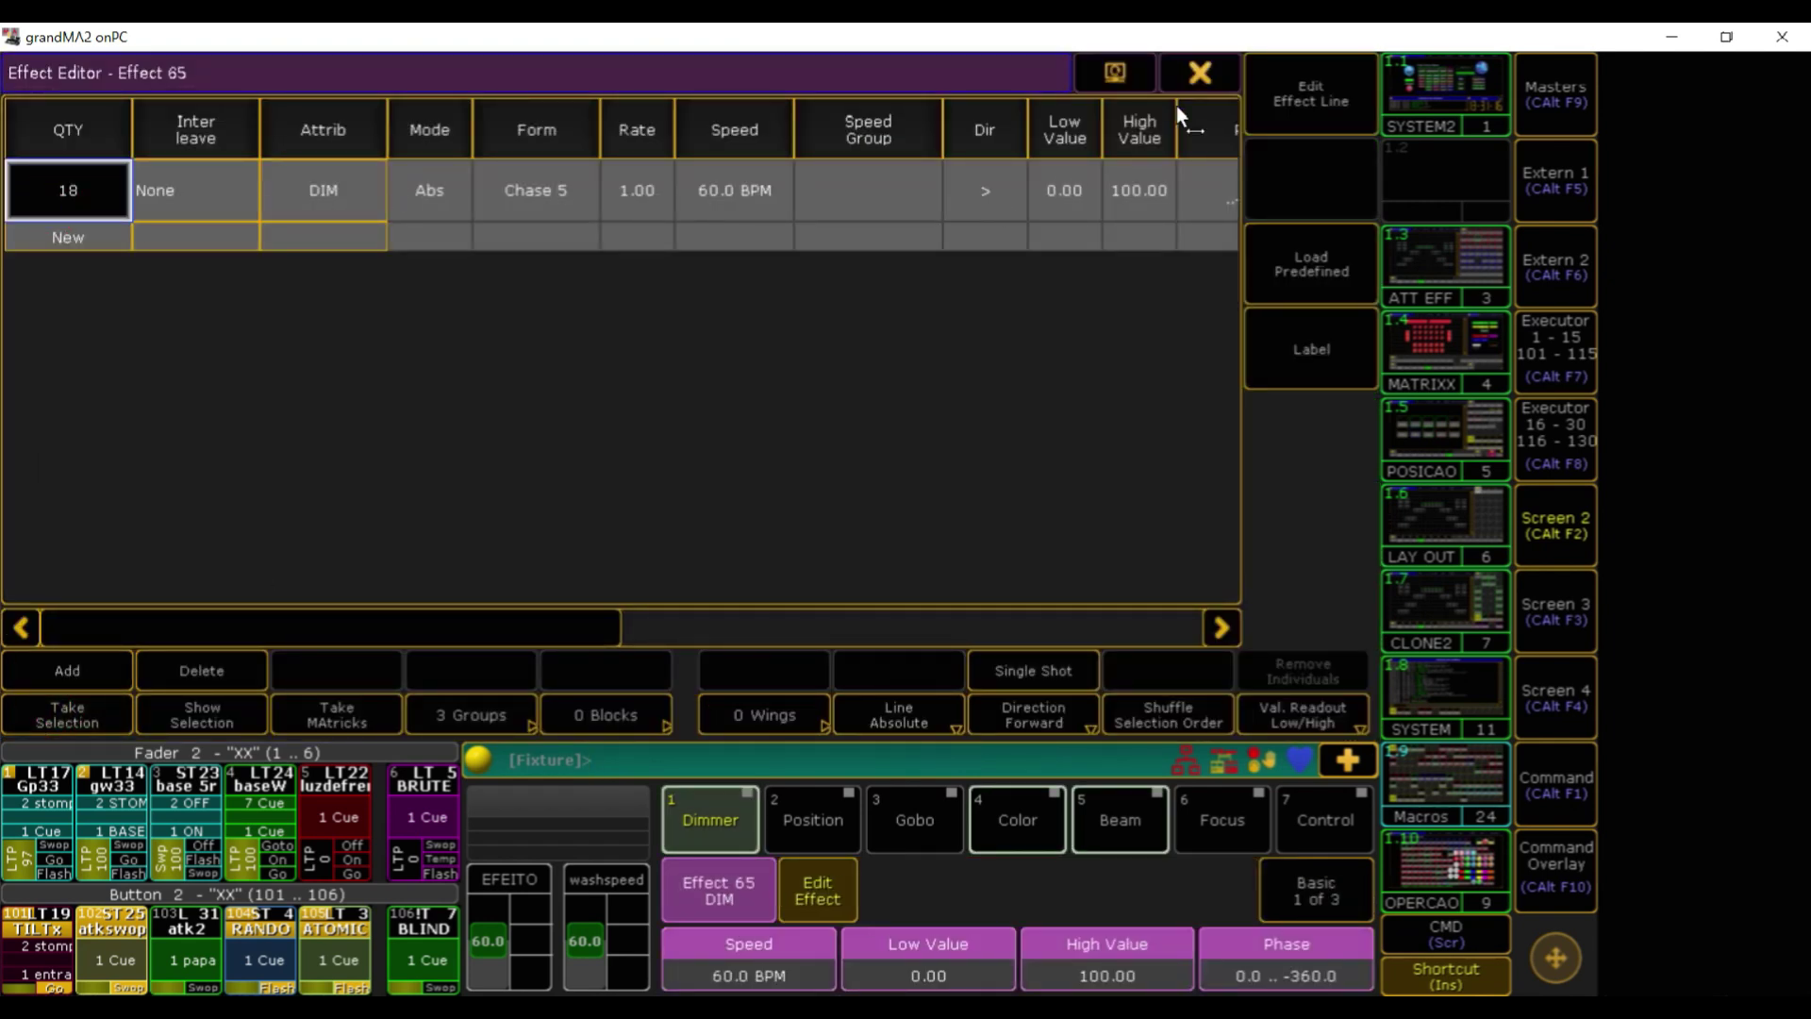
{"action": "left_click", "coordinate": [1193, 73]}
{"action": "left_click", "coordinate": [988, 282]}
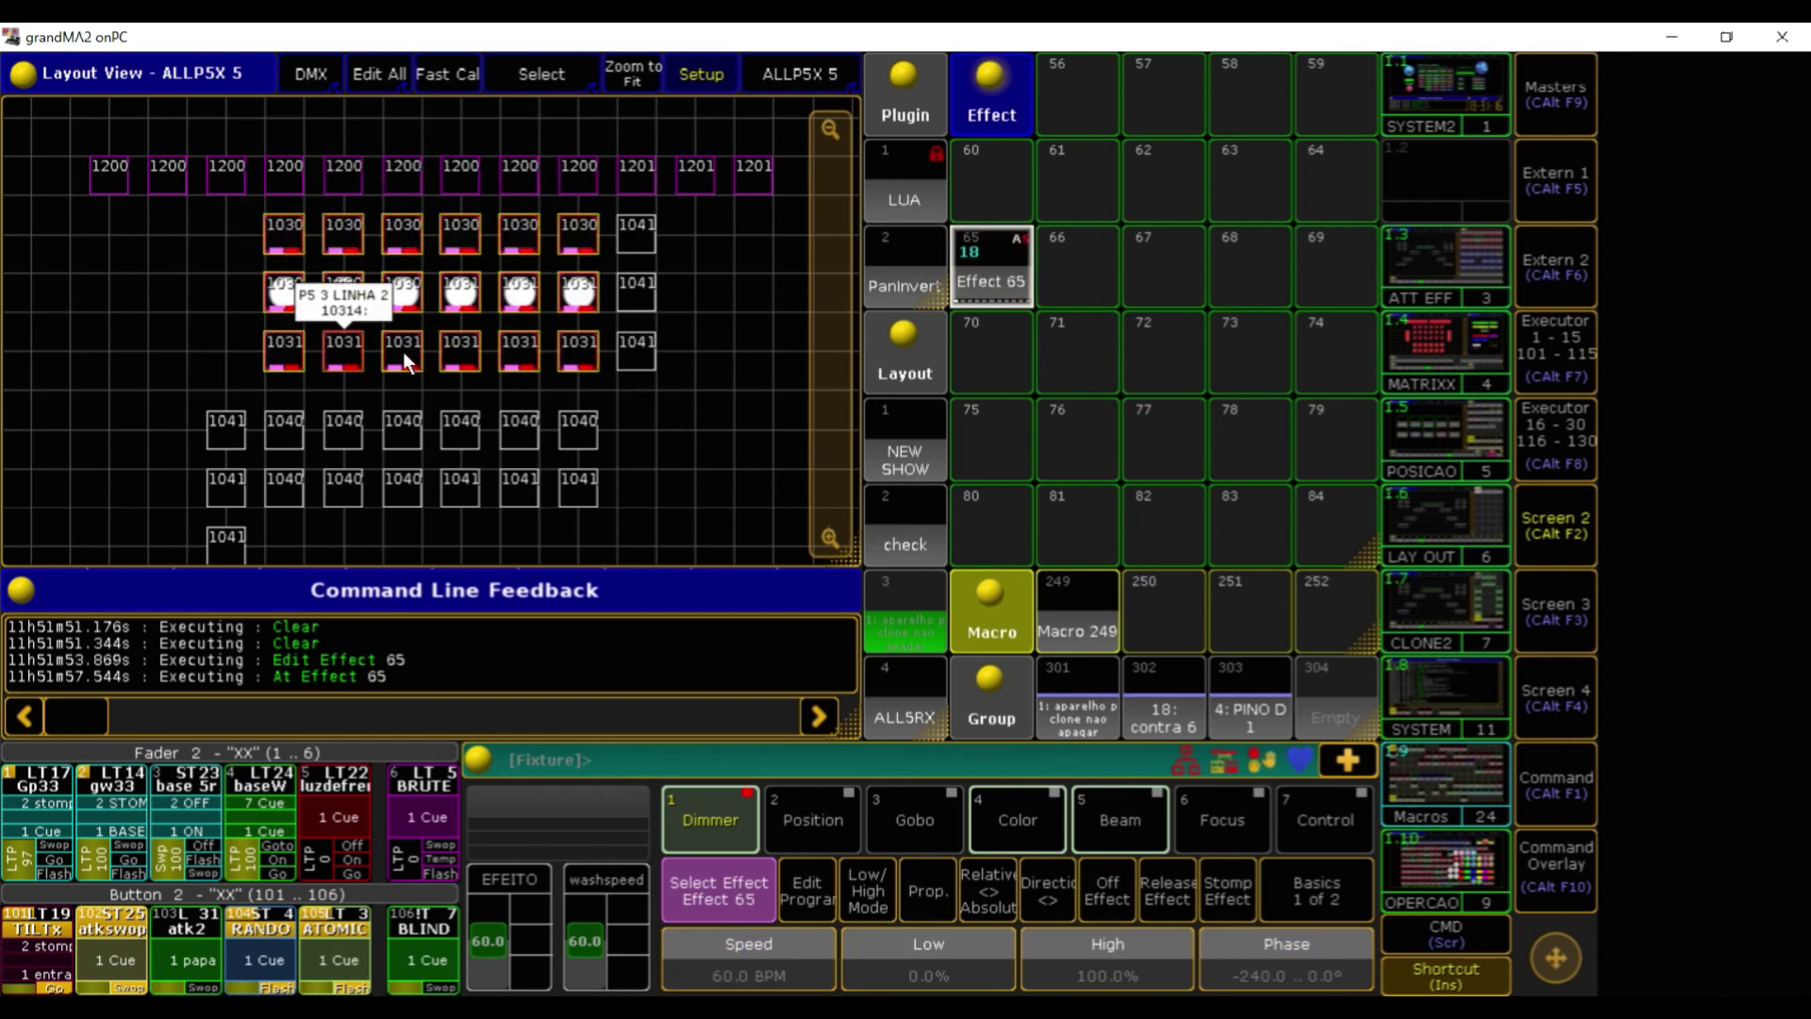
Clear the programmer and move the two seven-fixture 1040 rows directly beneath the three-row block, aligned with its columns
{"action": "key", "text": "BackSpace"}
{"action": "key", "text": "BackSpace"}
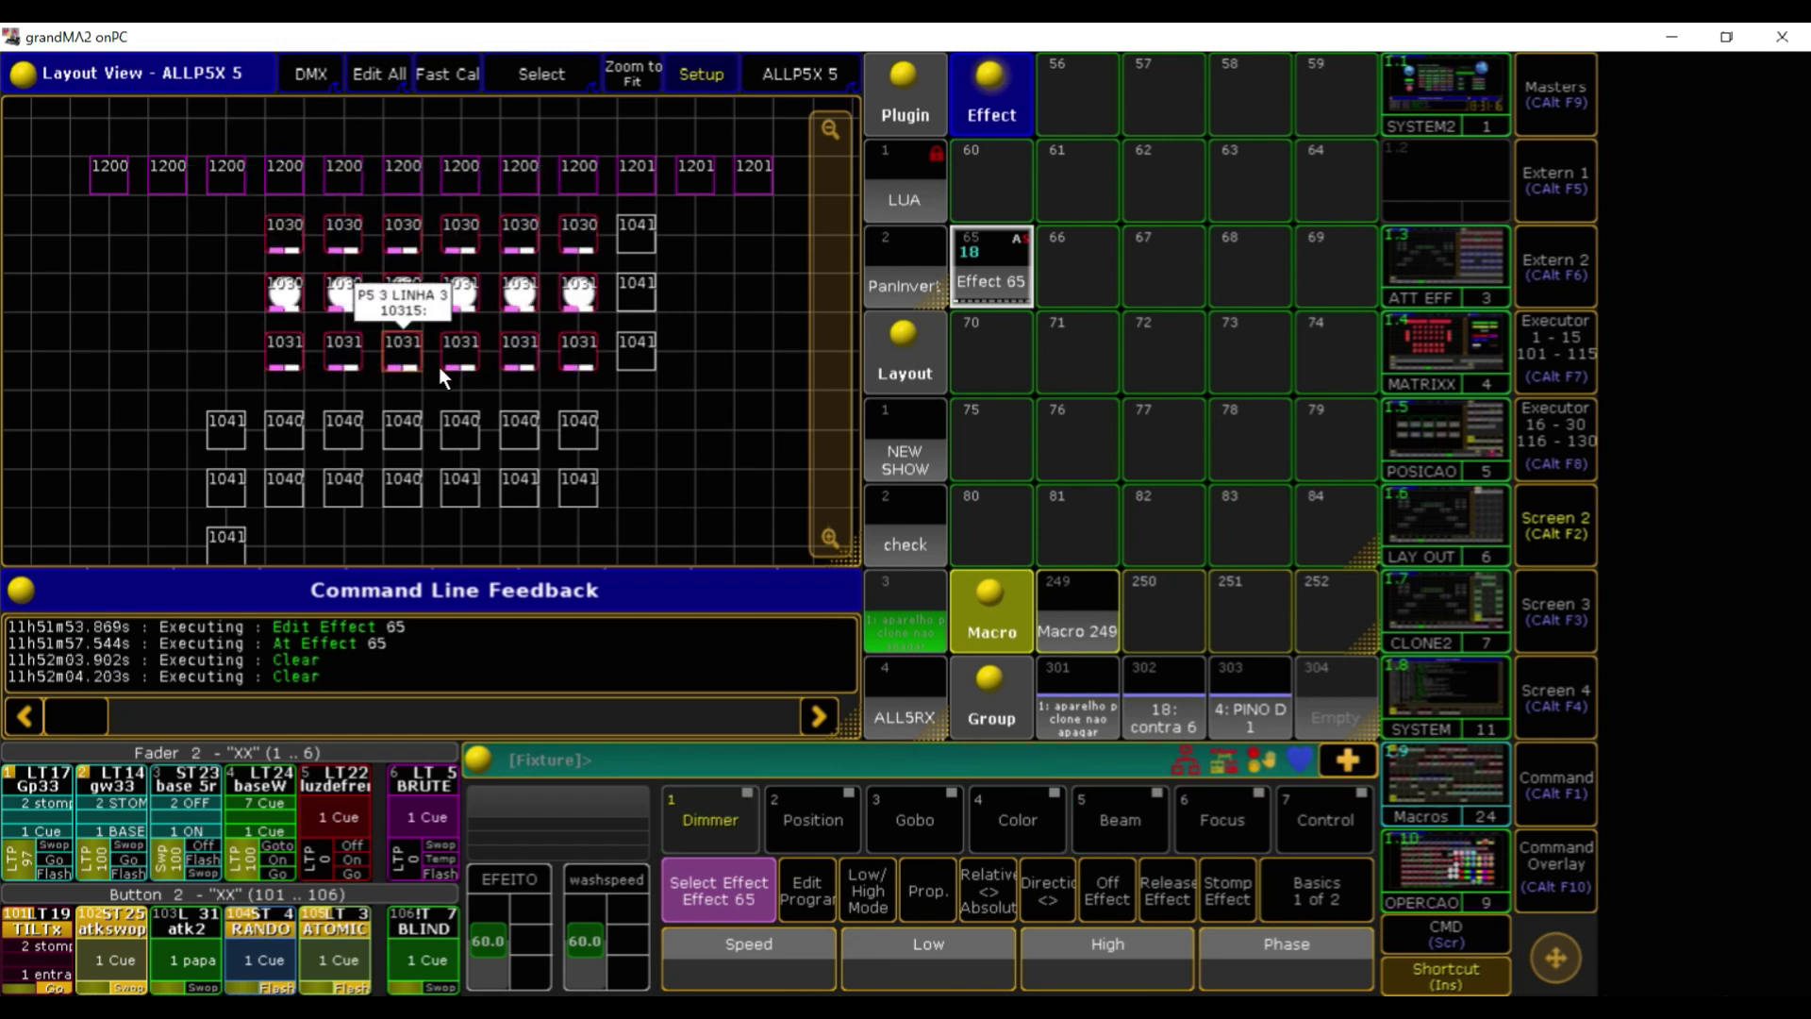
{"action": "key", "text": "BackSpace"}
{"action": "key", "text": "BackSpace"}
{"action": "key", "text": "BackSpace"}
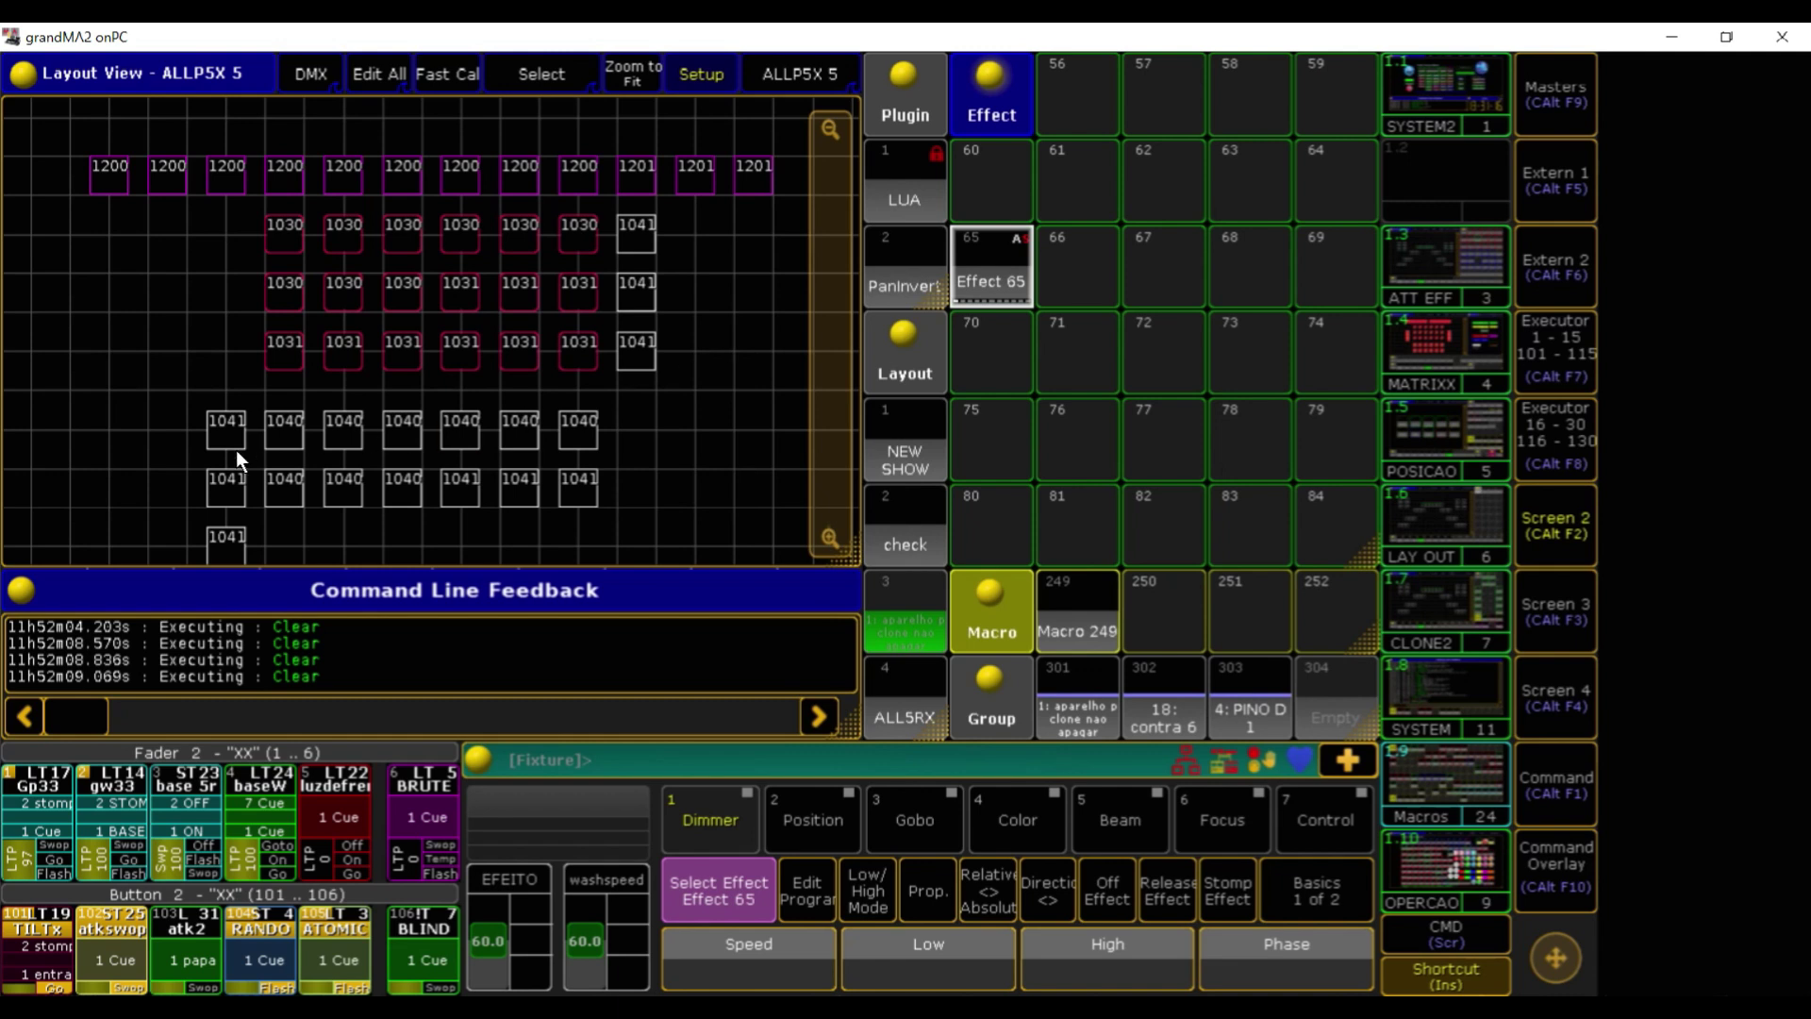
{"action": "left_click_drag", "start_coordinate": [183, 400], "coordinate": [639, 466]}
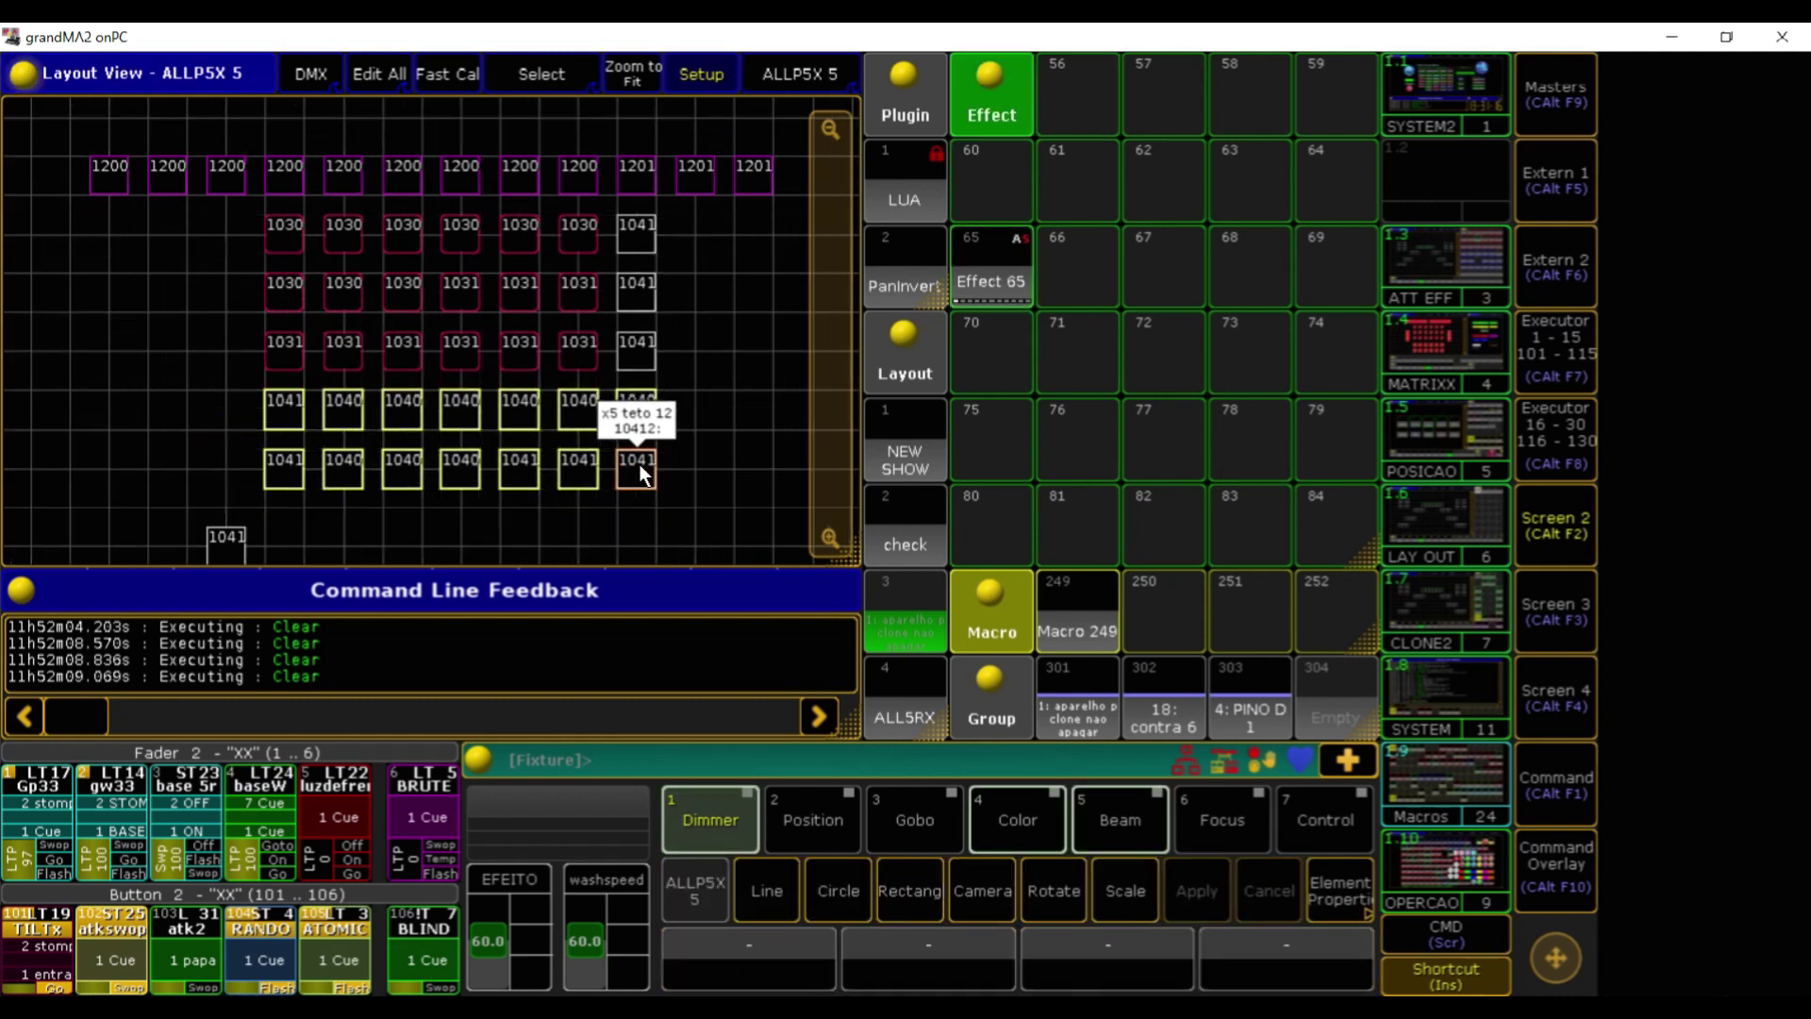
{"action": "key", "text": "BackSpace"}
{"action": "key", "text": "BackSpace"}
{"action": "key", "text": "BackSpace"}
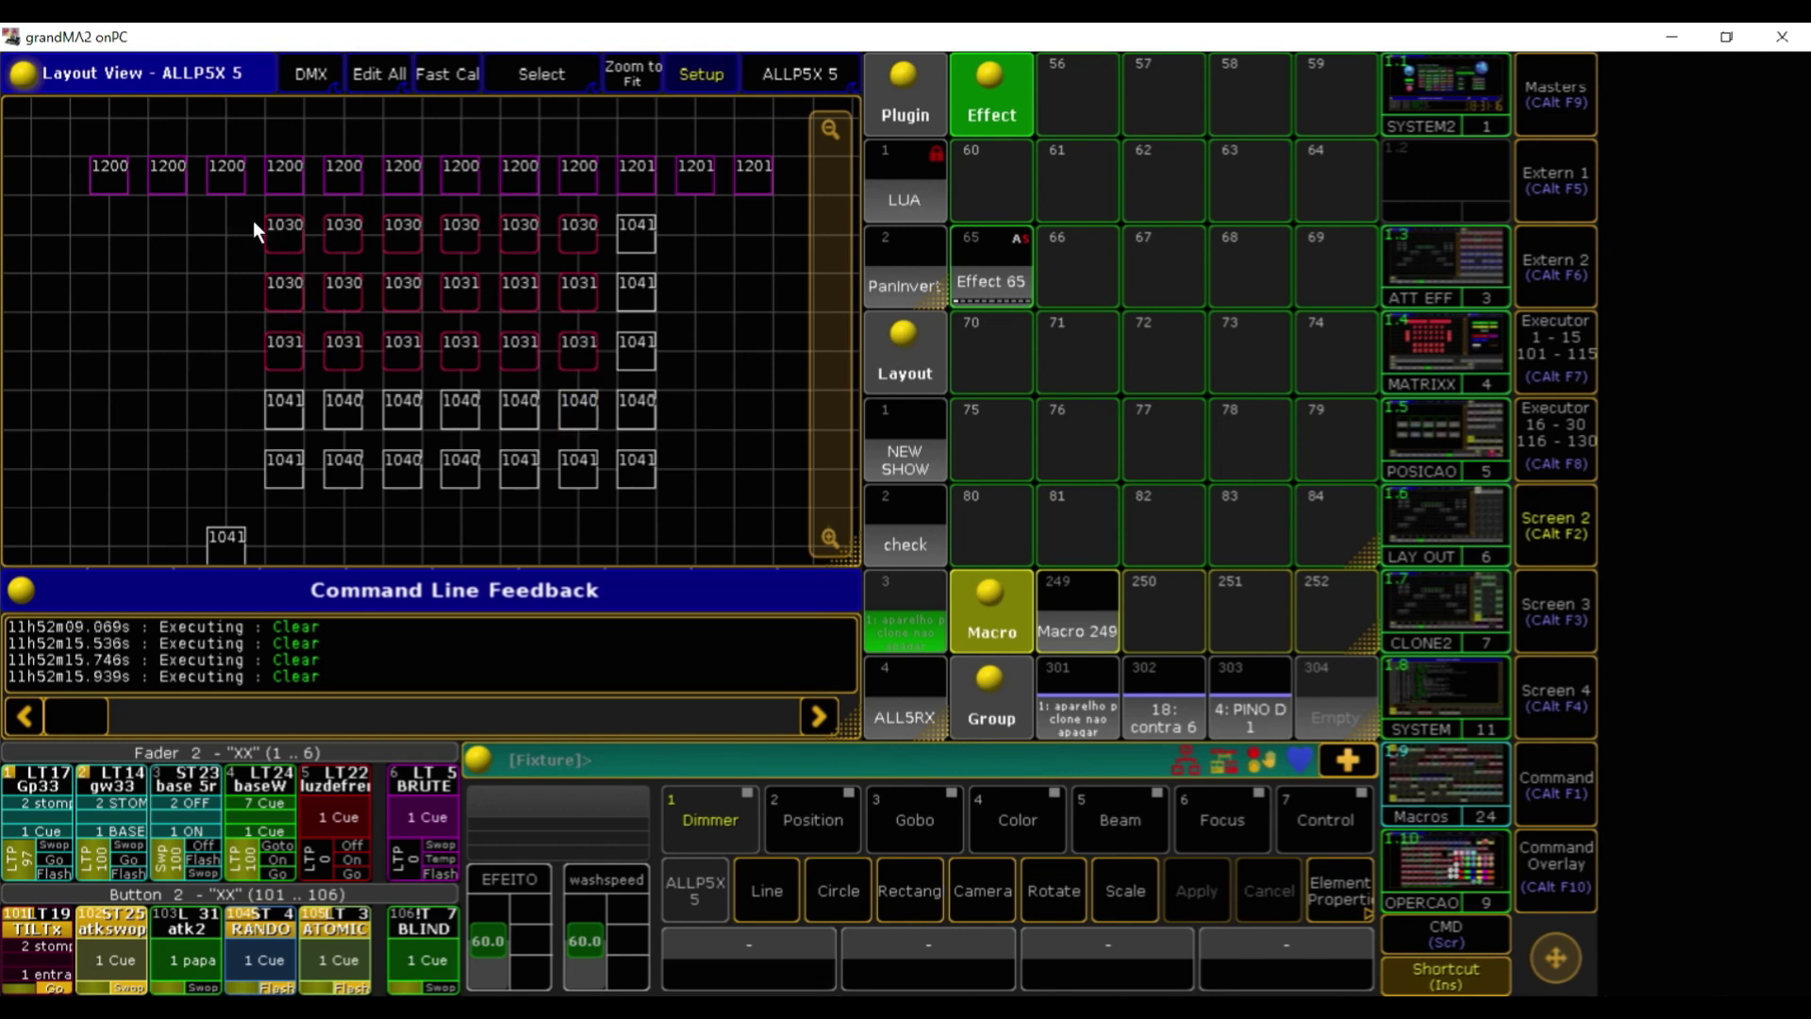
Take the whole five-row block of 35 fixtures into Effect 65, run it, and clear the programmer
{"action": "left_click_drag", "start_coordinate": [244, 201], "coordinate": [702, 498]}
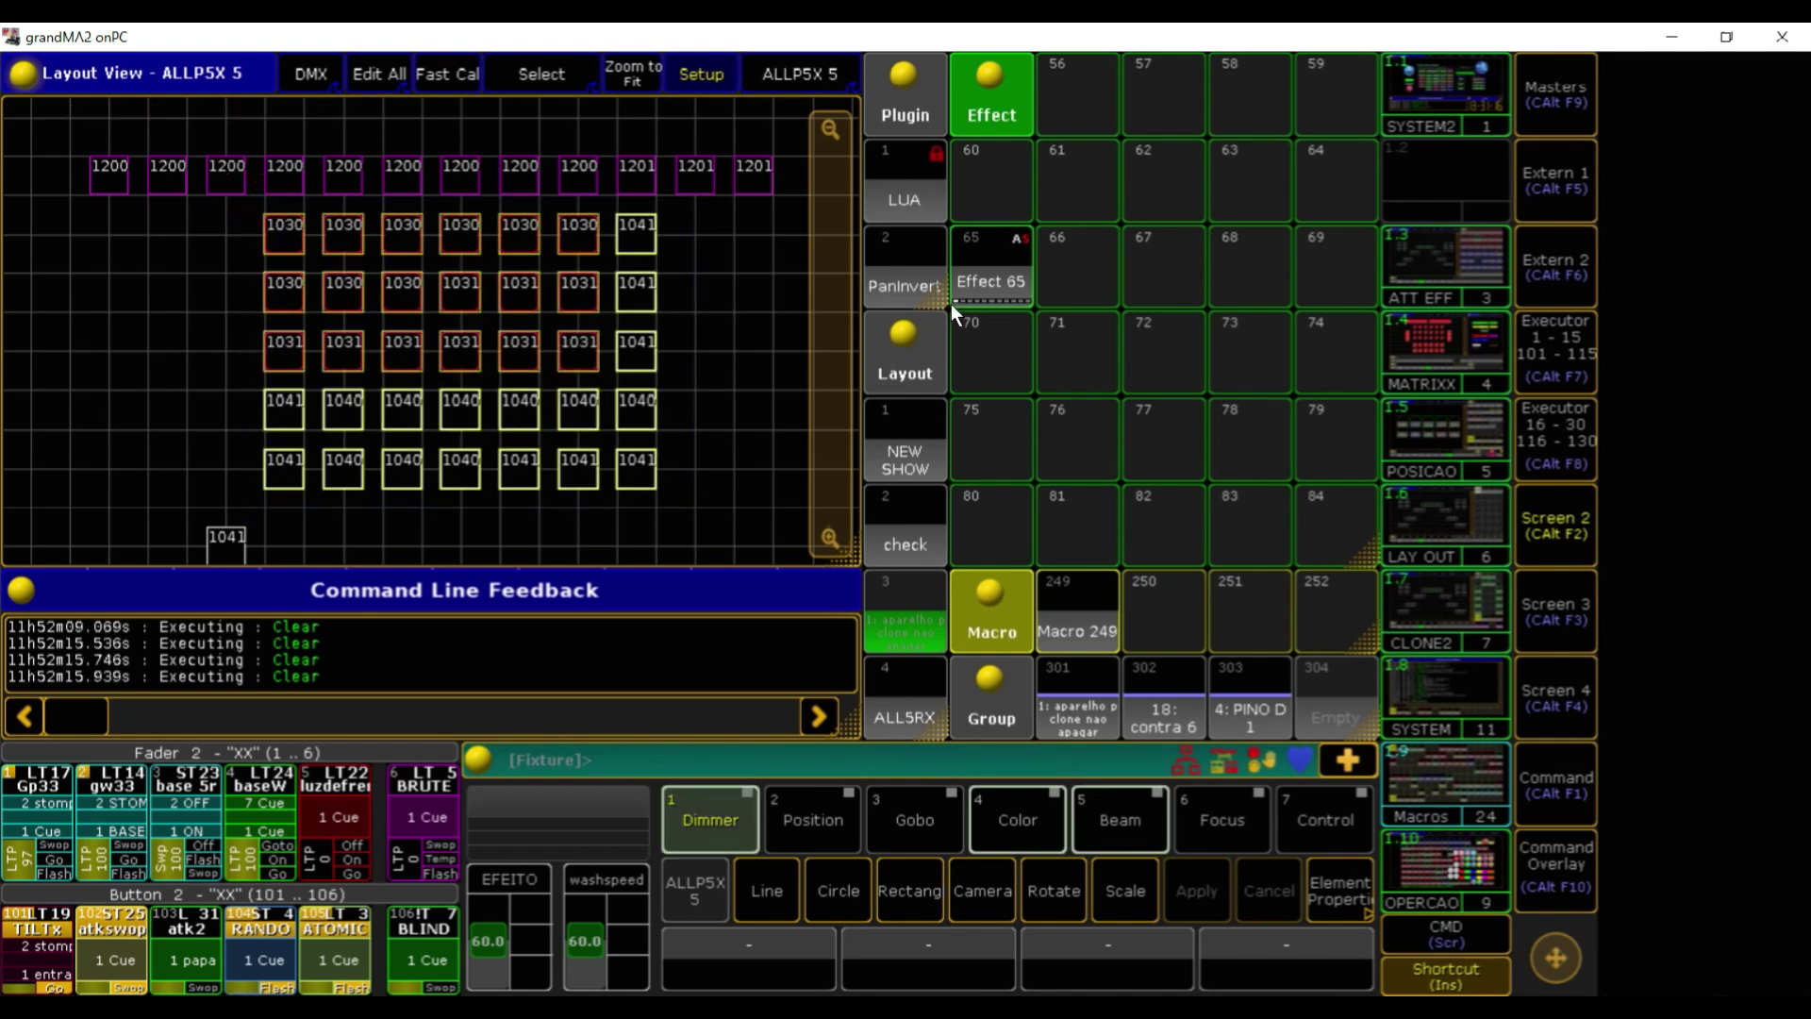
{"action": "double_click", "coordinate": [973, 258]}
{"action": "left_click", "coordinate": [97, 184]}
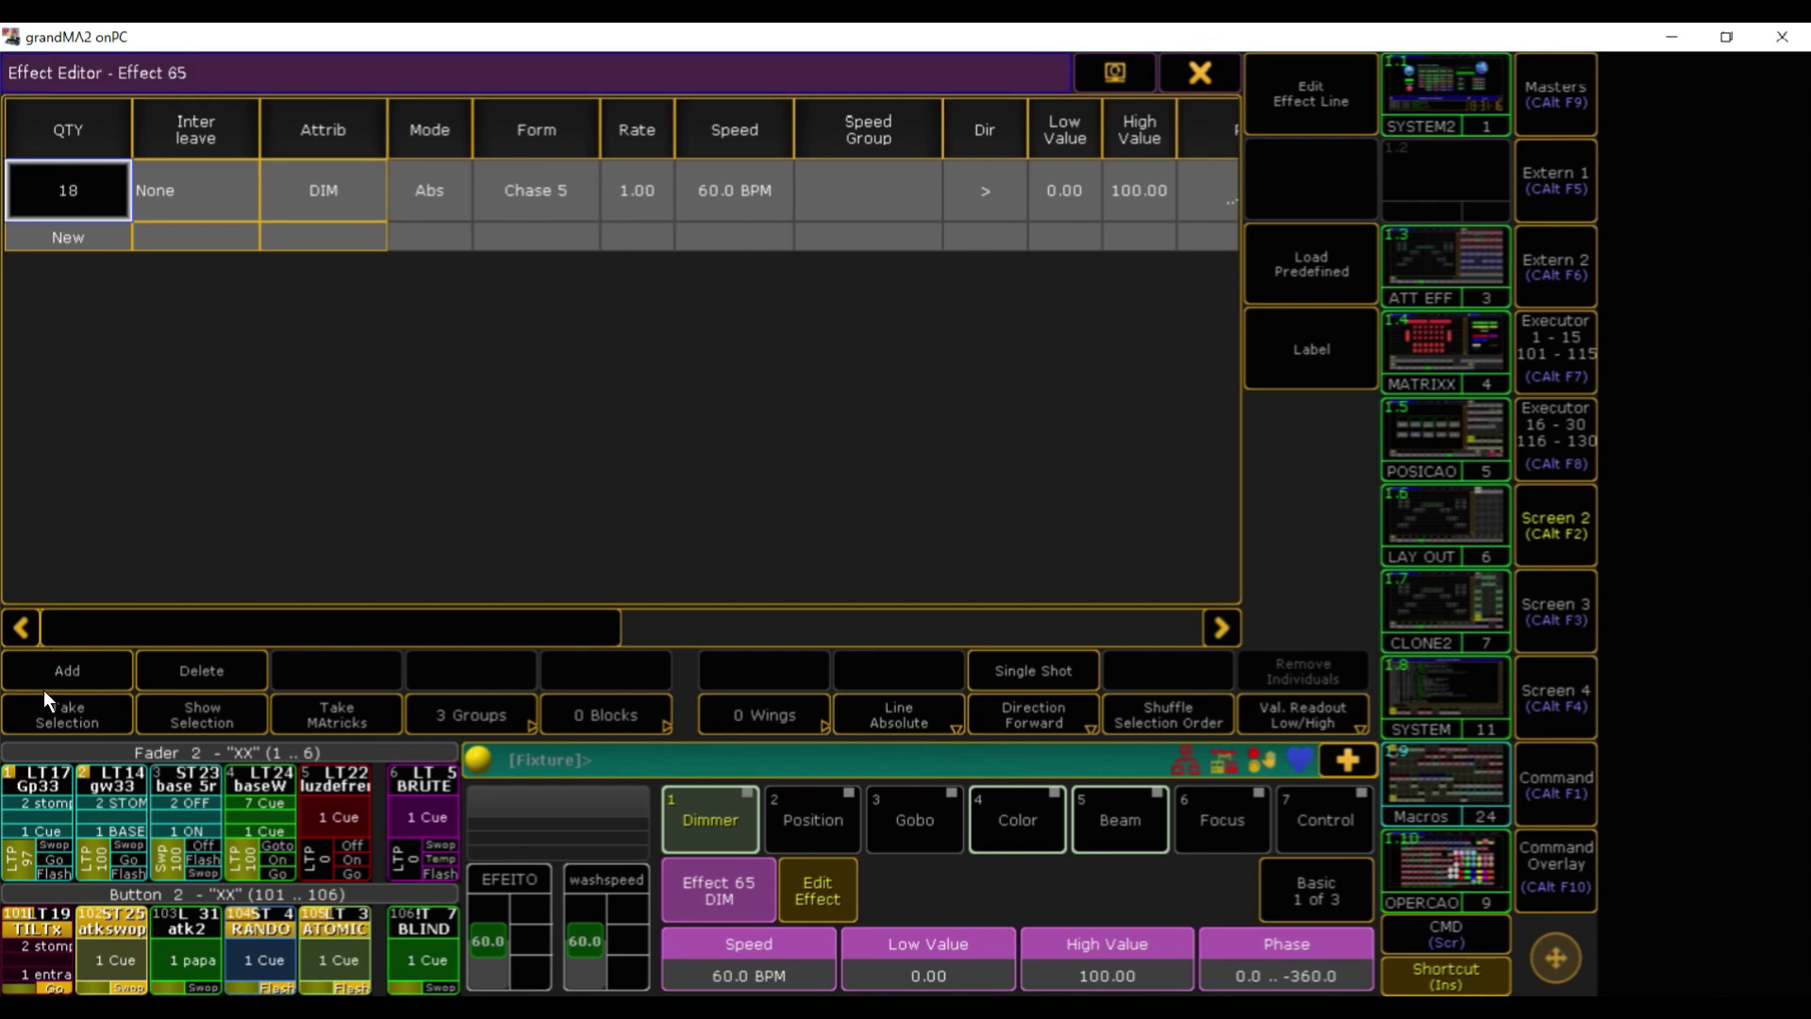
{"action": "left_click", "coordinate": [49, 700]}
{"action": "left_click", "coordinate": [983, 287]}
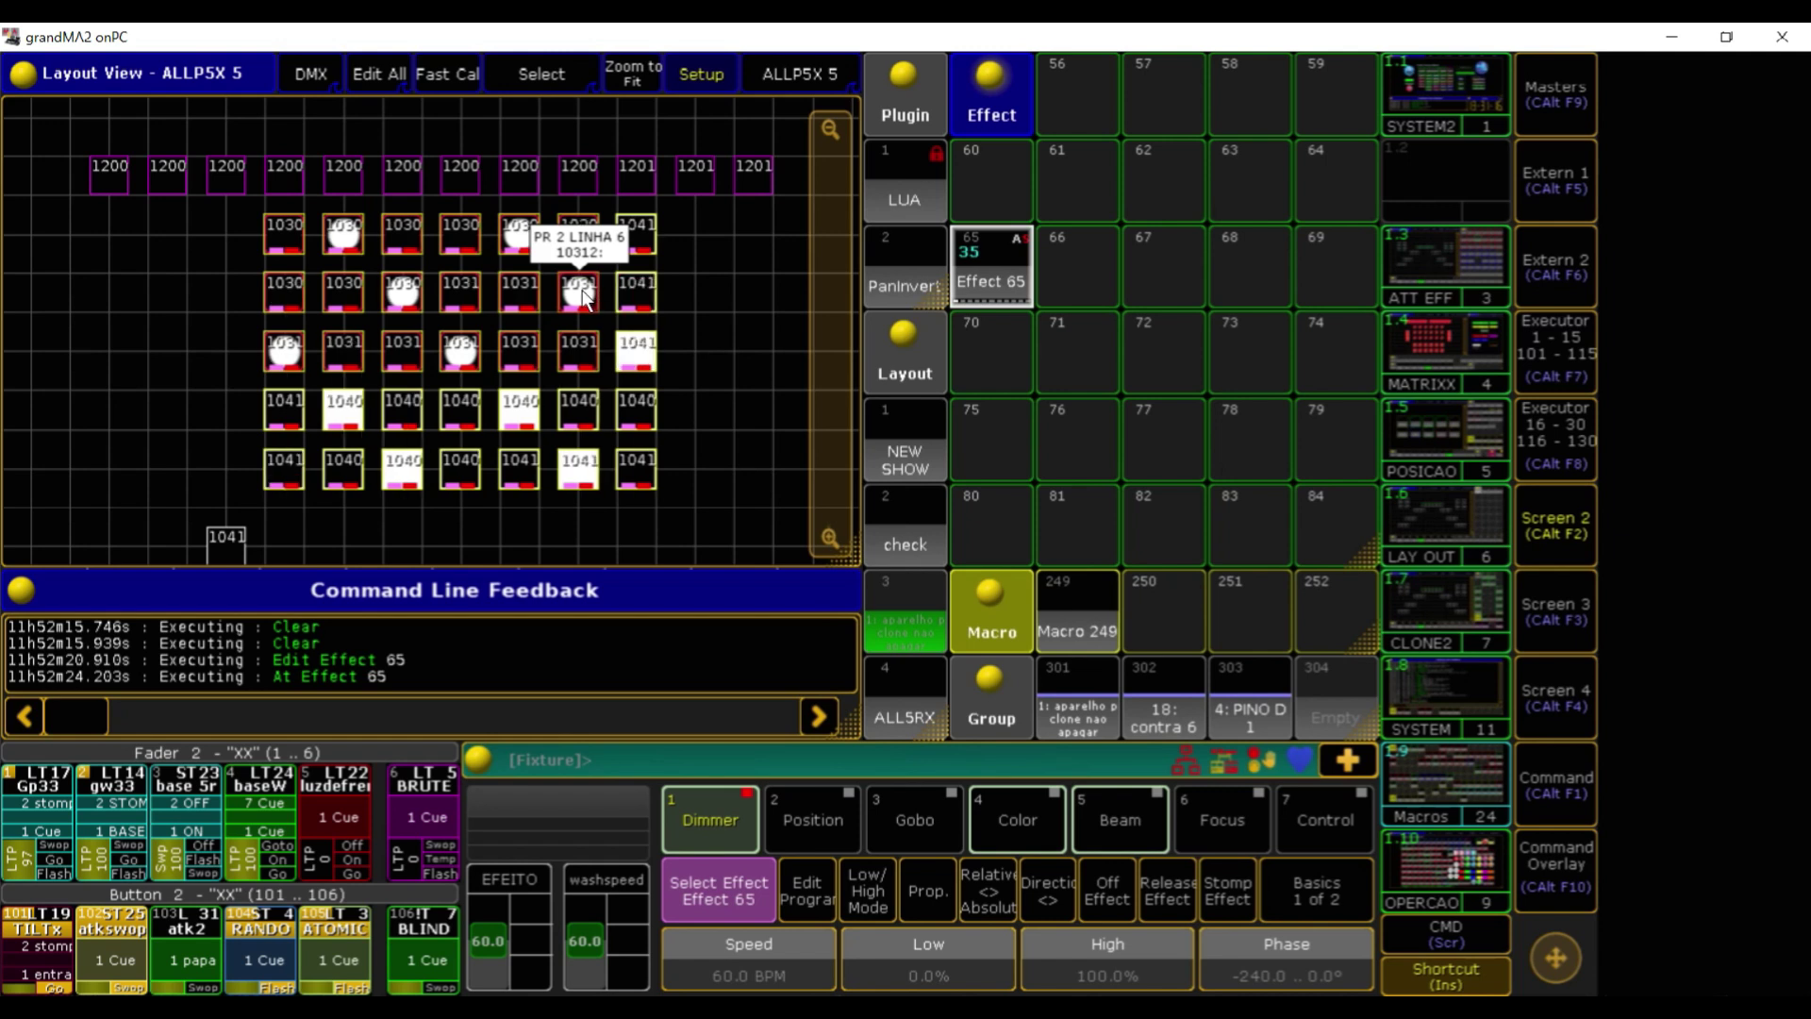
{"action": "key", "text": "BackSpace"}
{"action": "key", "text": "BackSpace"}
{"action": "key", "text": "BackSpace"}
{"action": "key", "text": "BackSpace"}
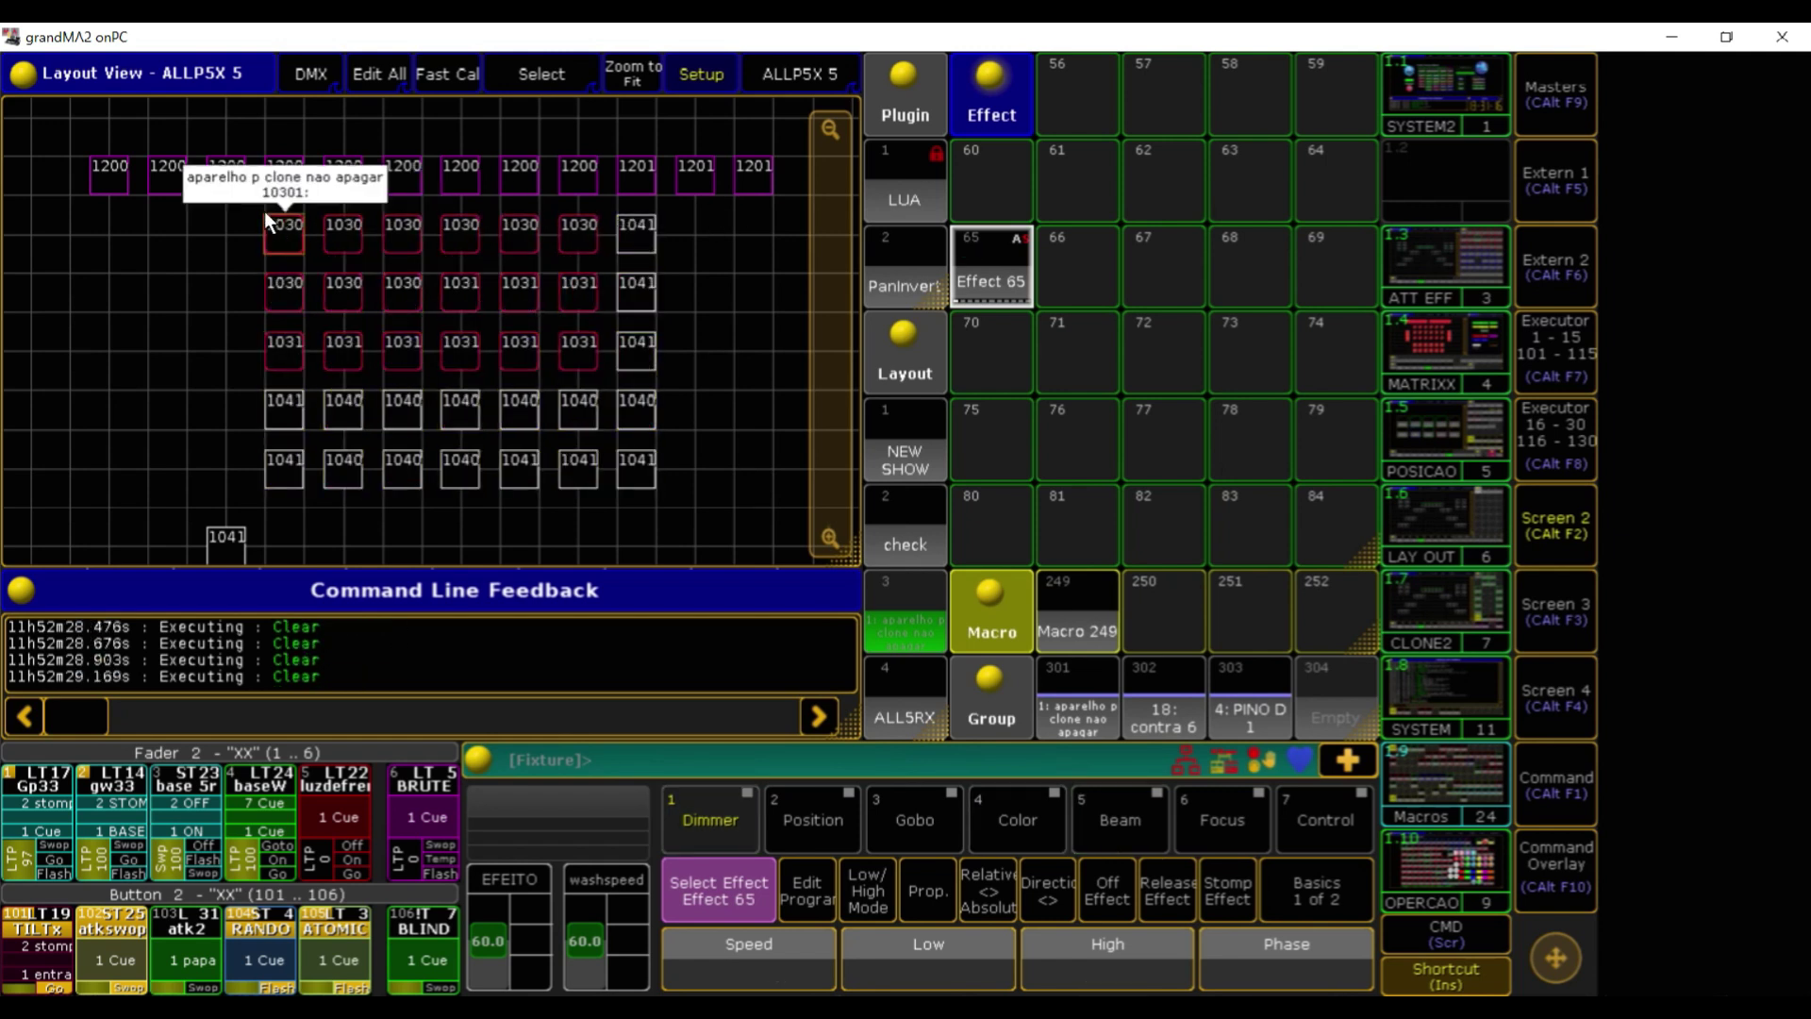
Set Effect 65 to 5 groups, run it on its 35 stored fixtures, and clear the programmer
{"action": "left_click_drag", "start_coordinate": [262, 209], "coordinate": [660, 249]}
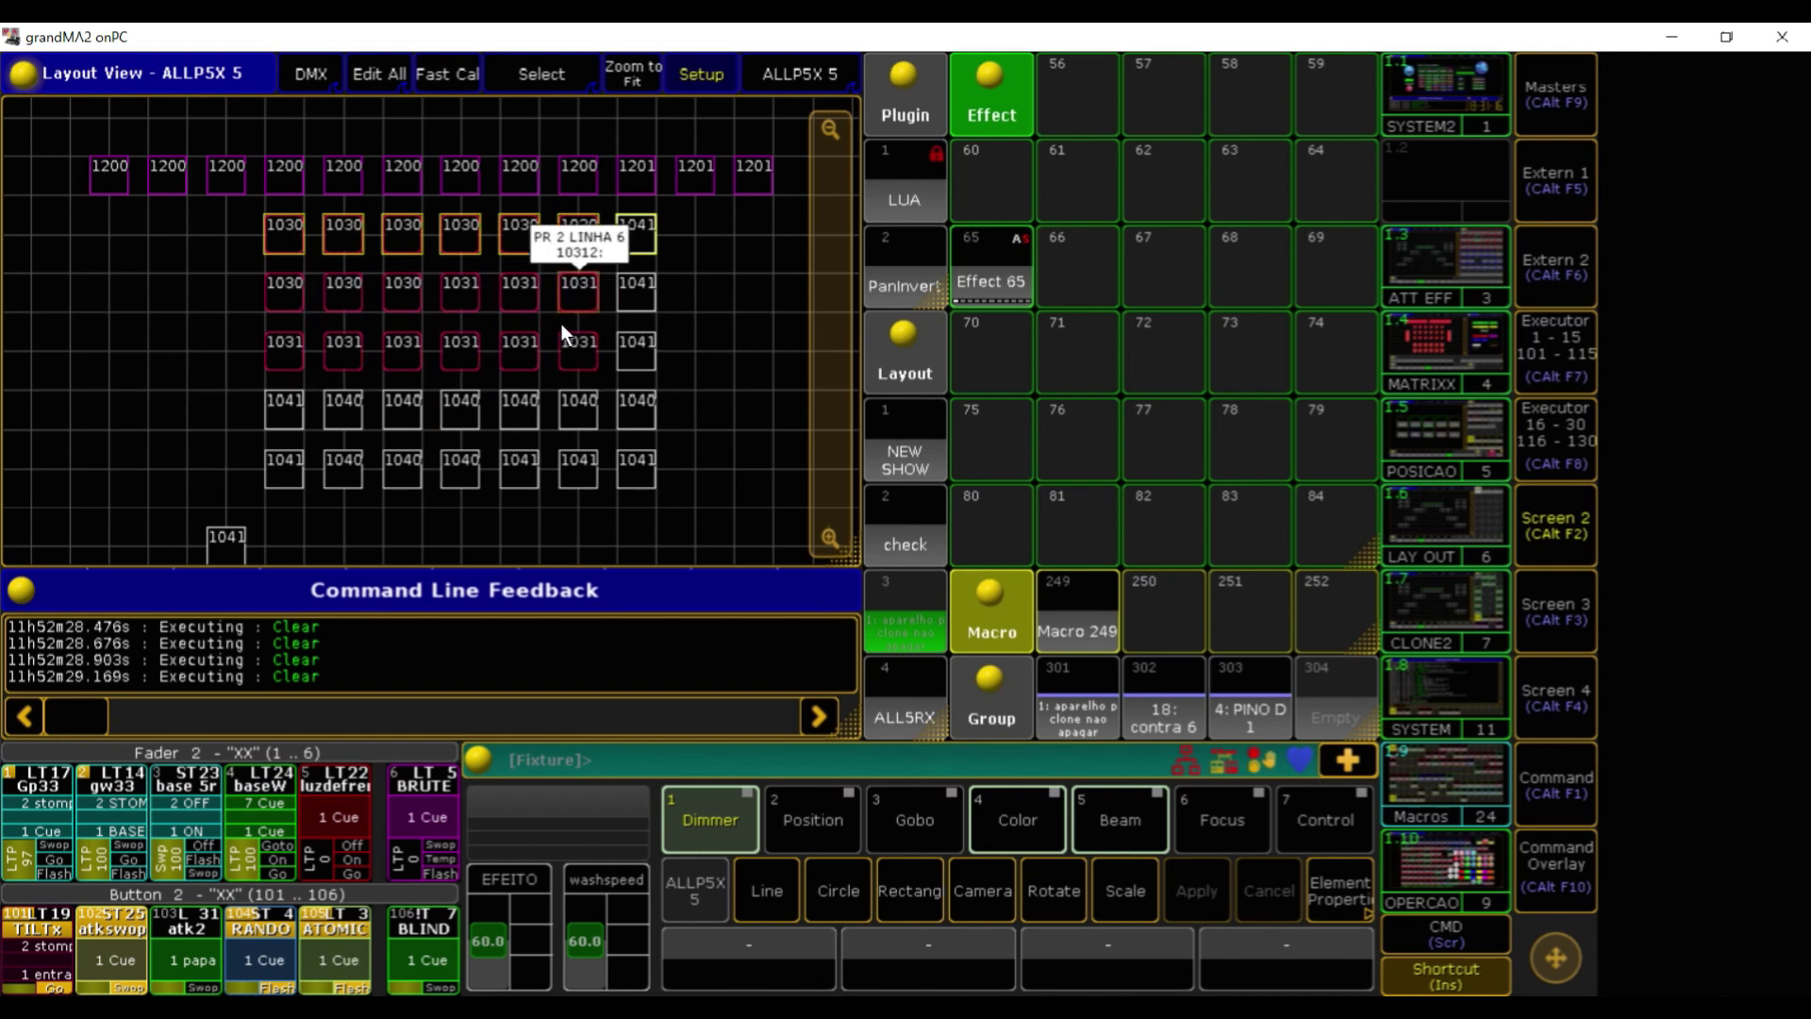
{"action": "double_click", "coordinate": [1021, 262]}
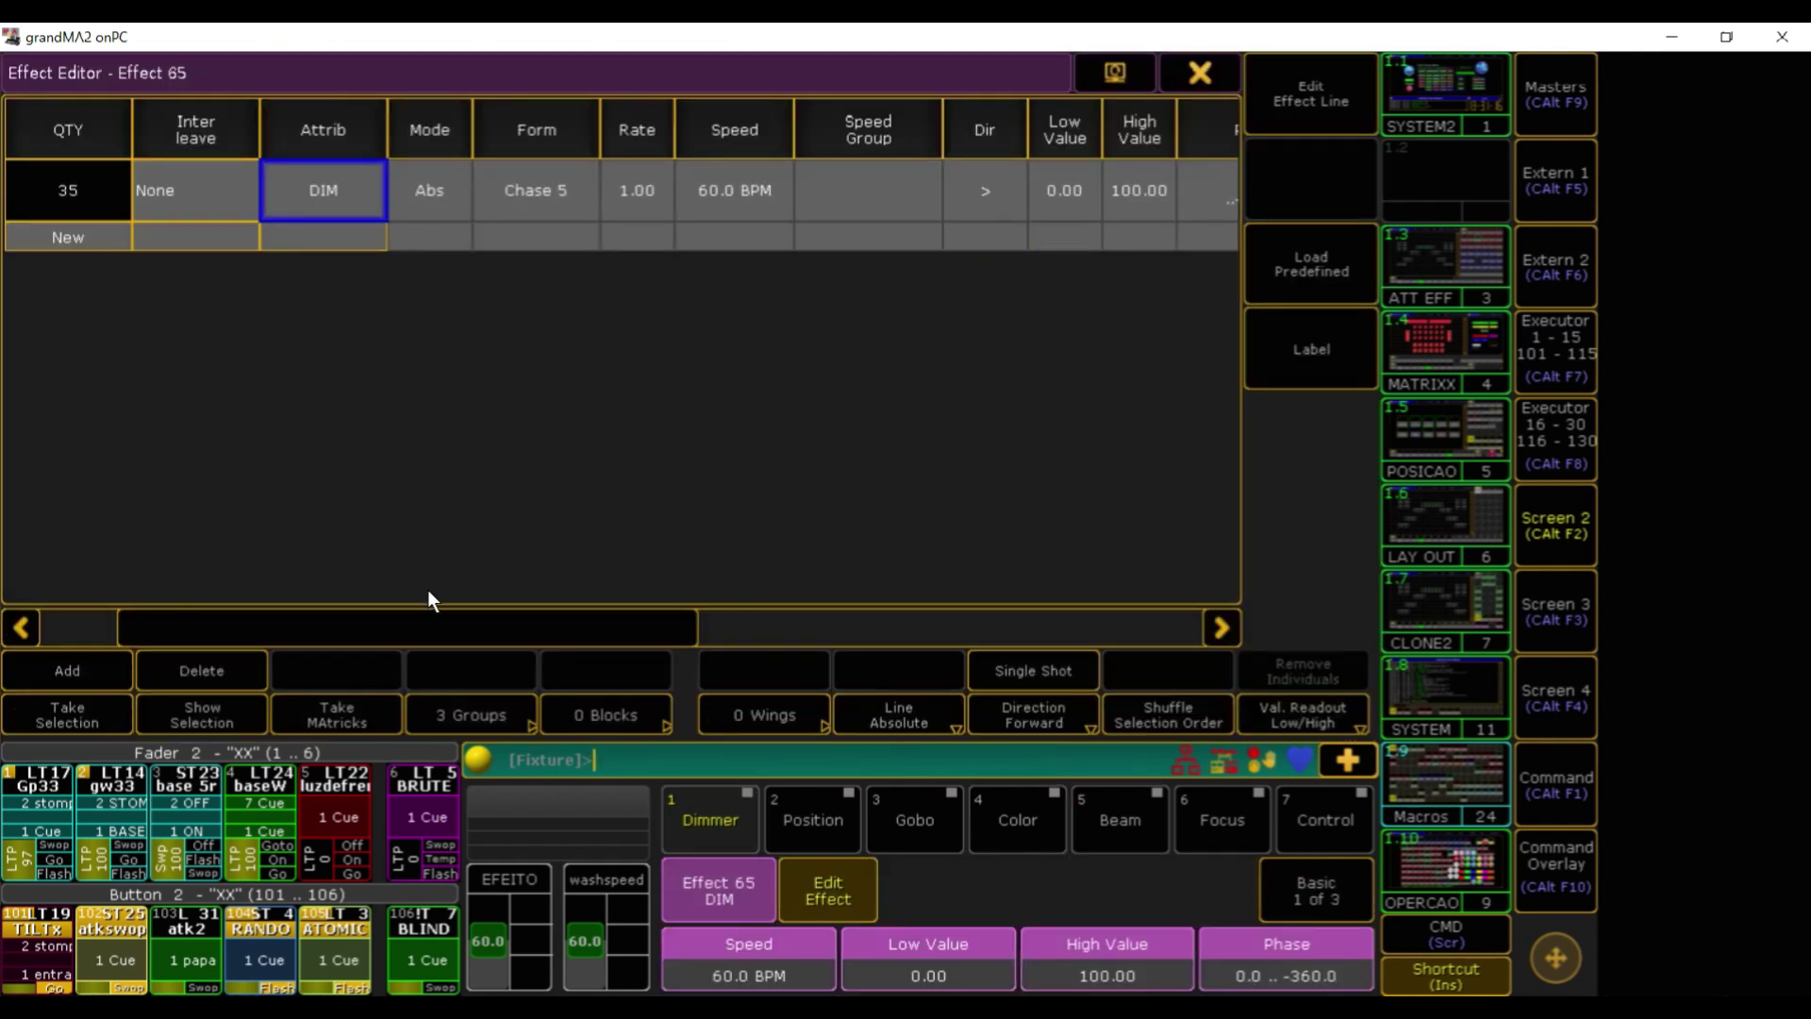
{"action": "left_click_drag", "start_coordinate": [473, 636], "coordinate": [915, 546]}
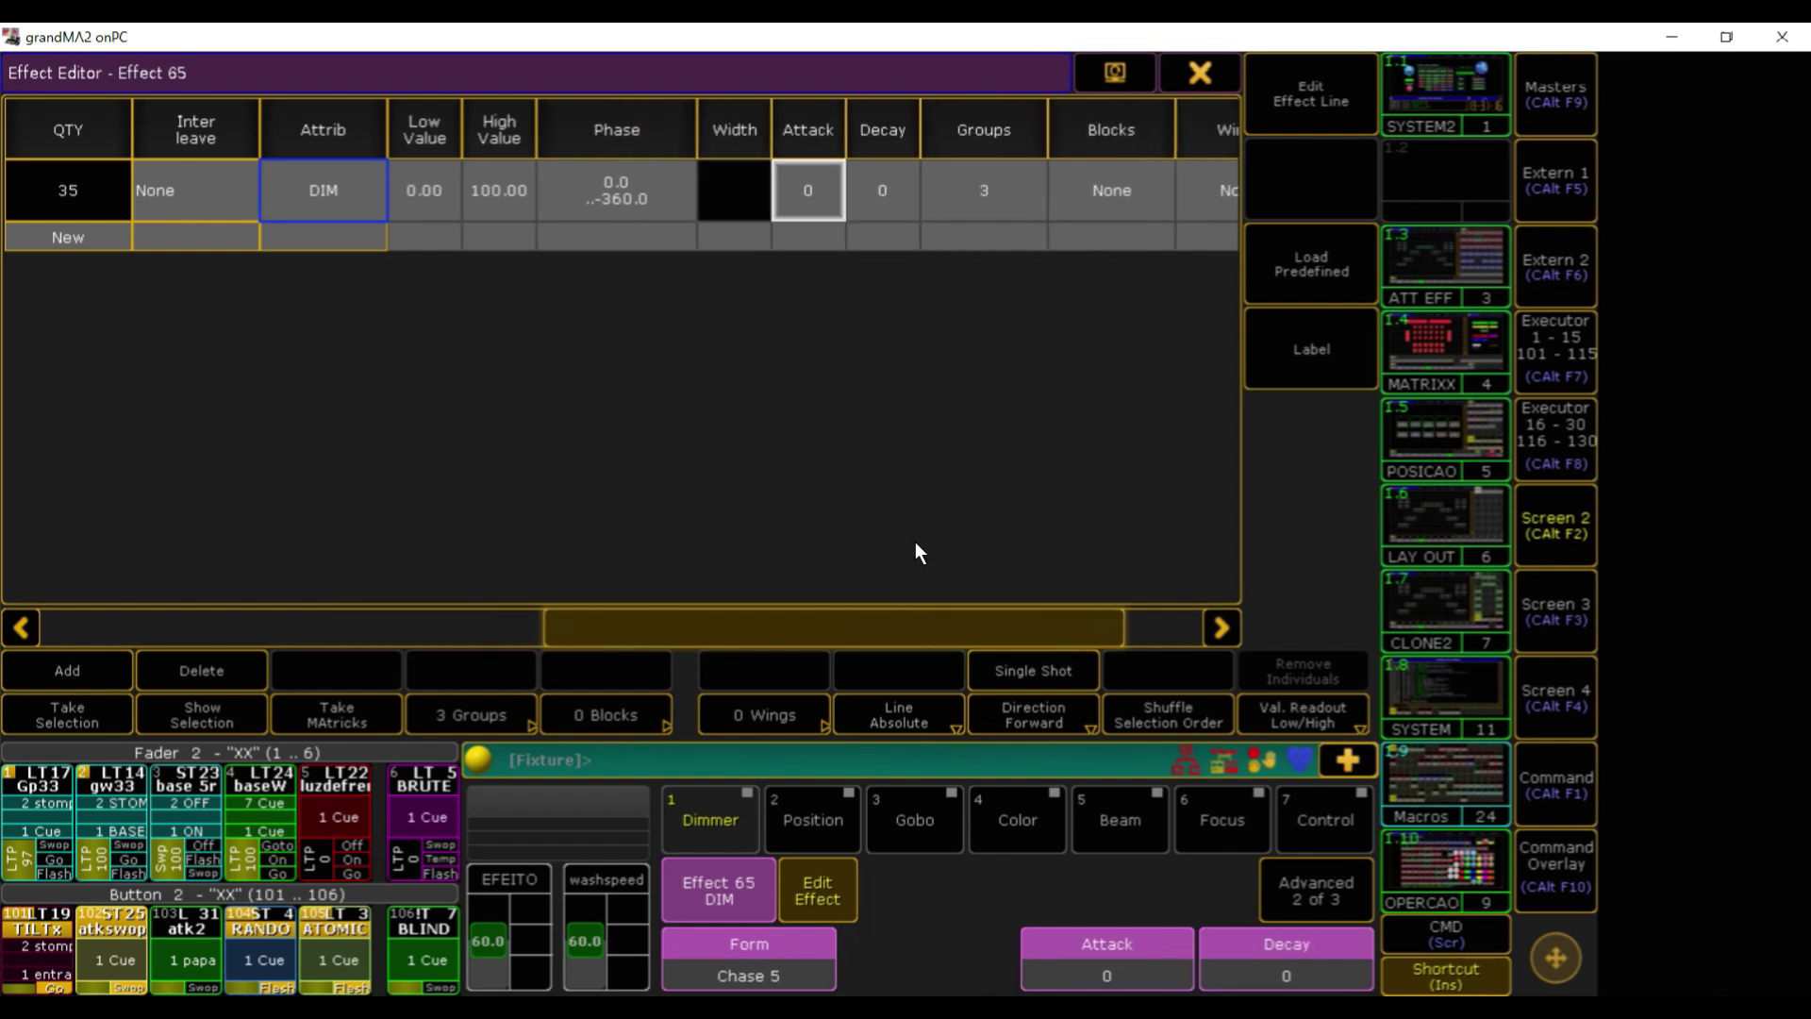
{"action": "left_click", "coordinate": [982, 198]}
{"action": "left_click", "coordinate": [382, 439]}
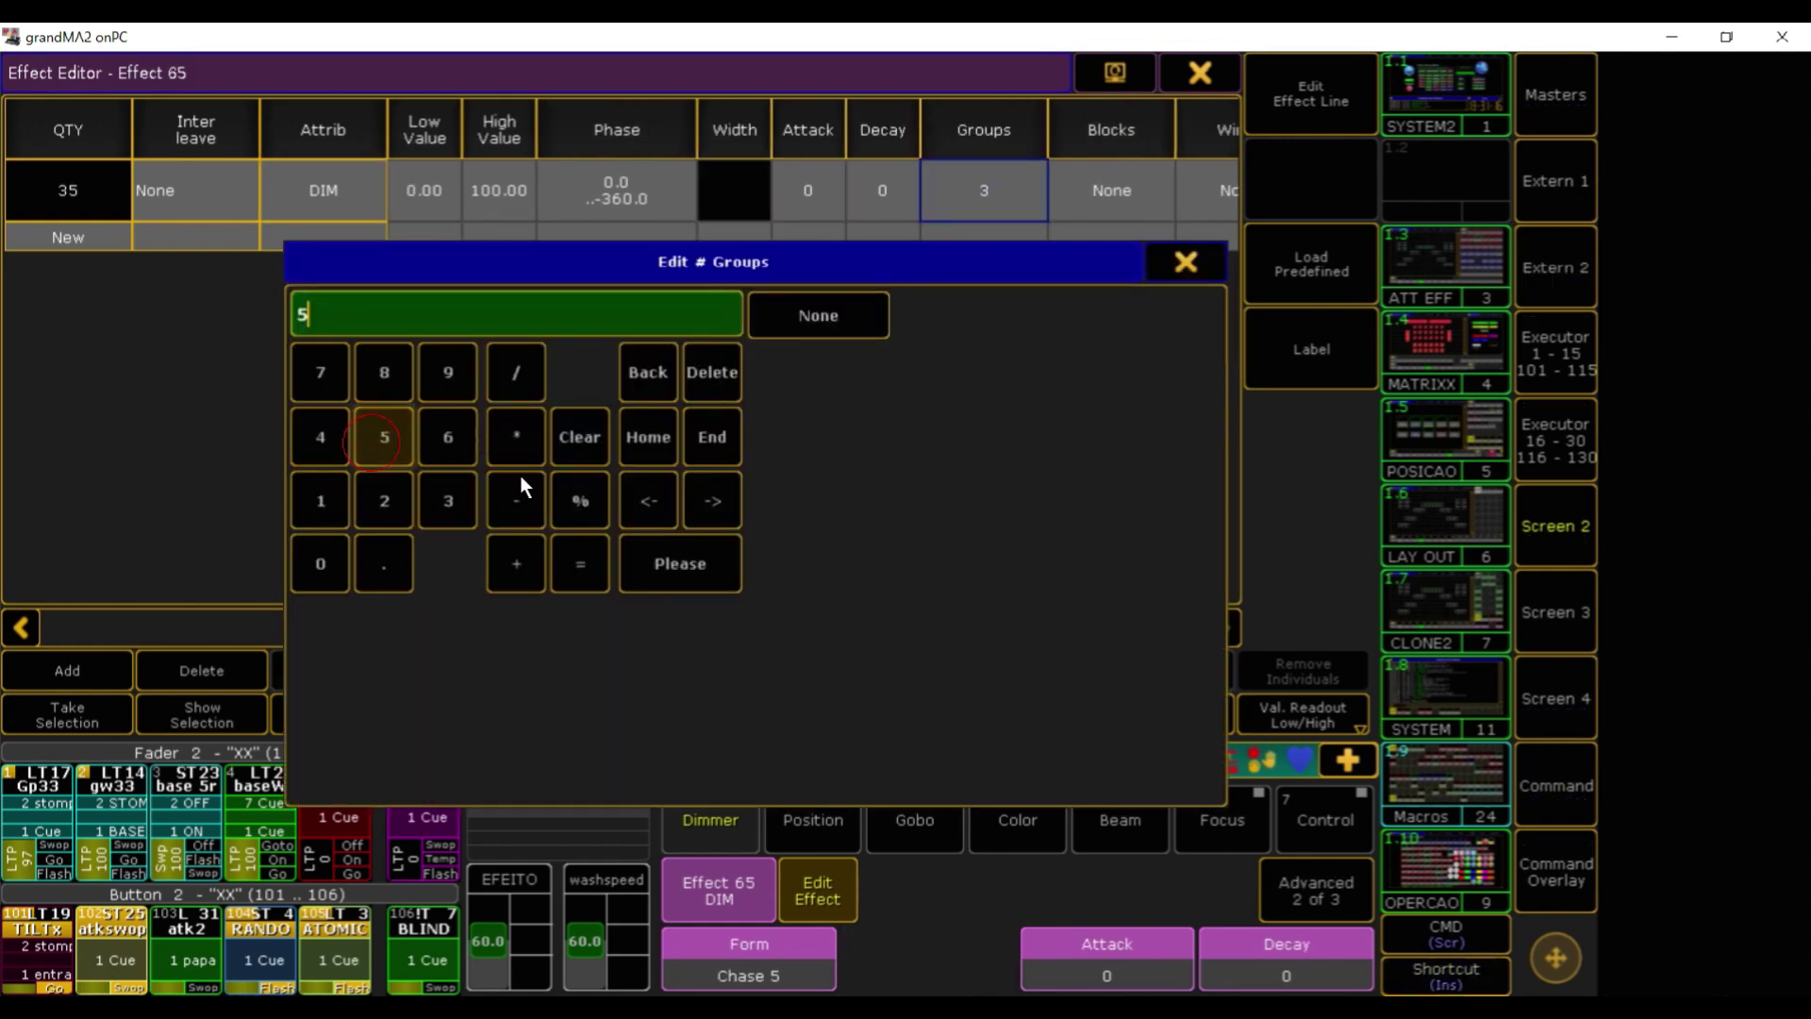
{"action": "left_click", "coordinate": [660, 563]}
{"action": "left_click", "coordinate": [1199, 73]}
{"action": "left_click", "coordinate": [994, 260]}
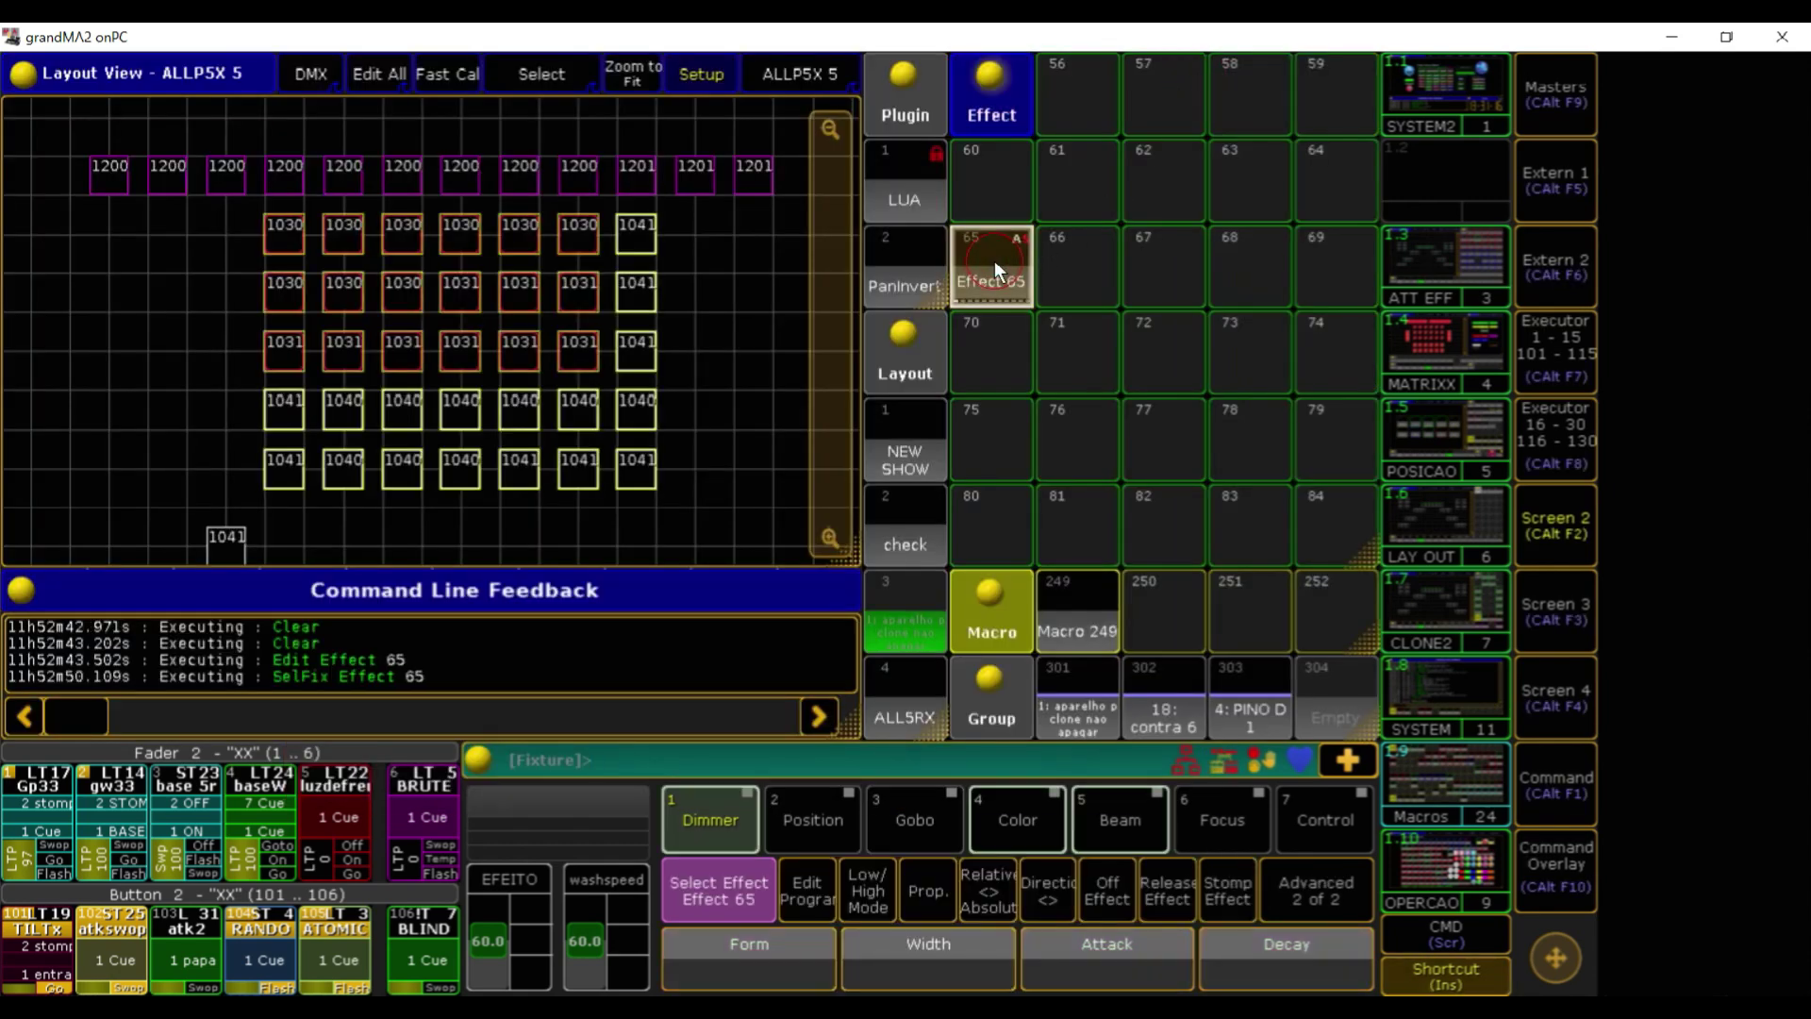
{"action": "left_click", "coordinate": [994, 261]}
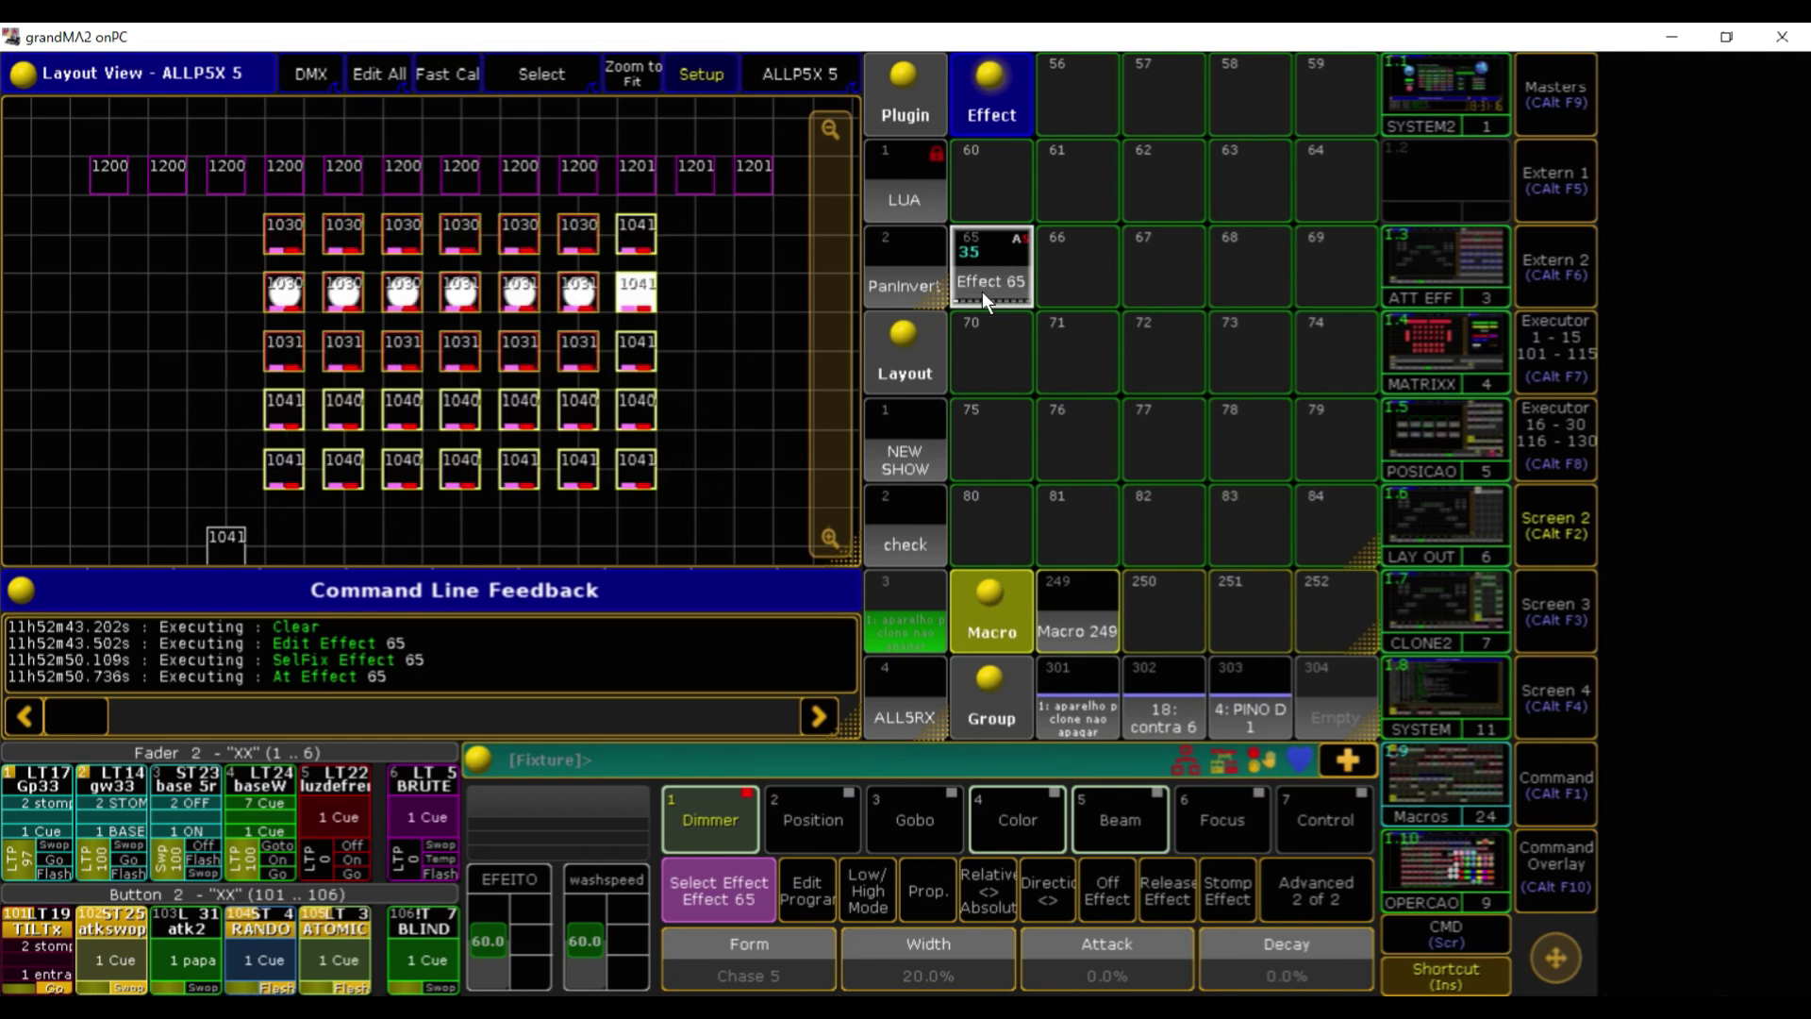
{"action": "key", "text": "Escape"}
{"action": "key", "text": "Escape"}
{"action": "key", "text": "Escape"}
{"action": "key", "text": "Escape"}
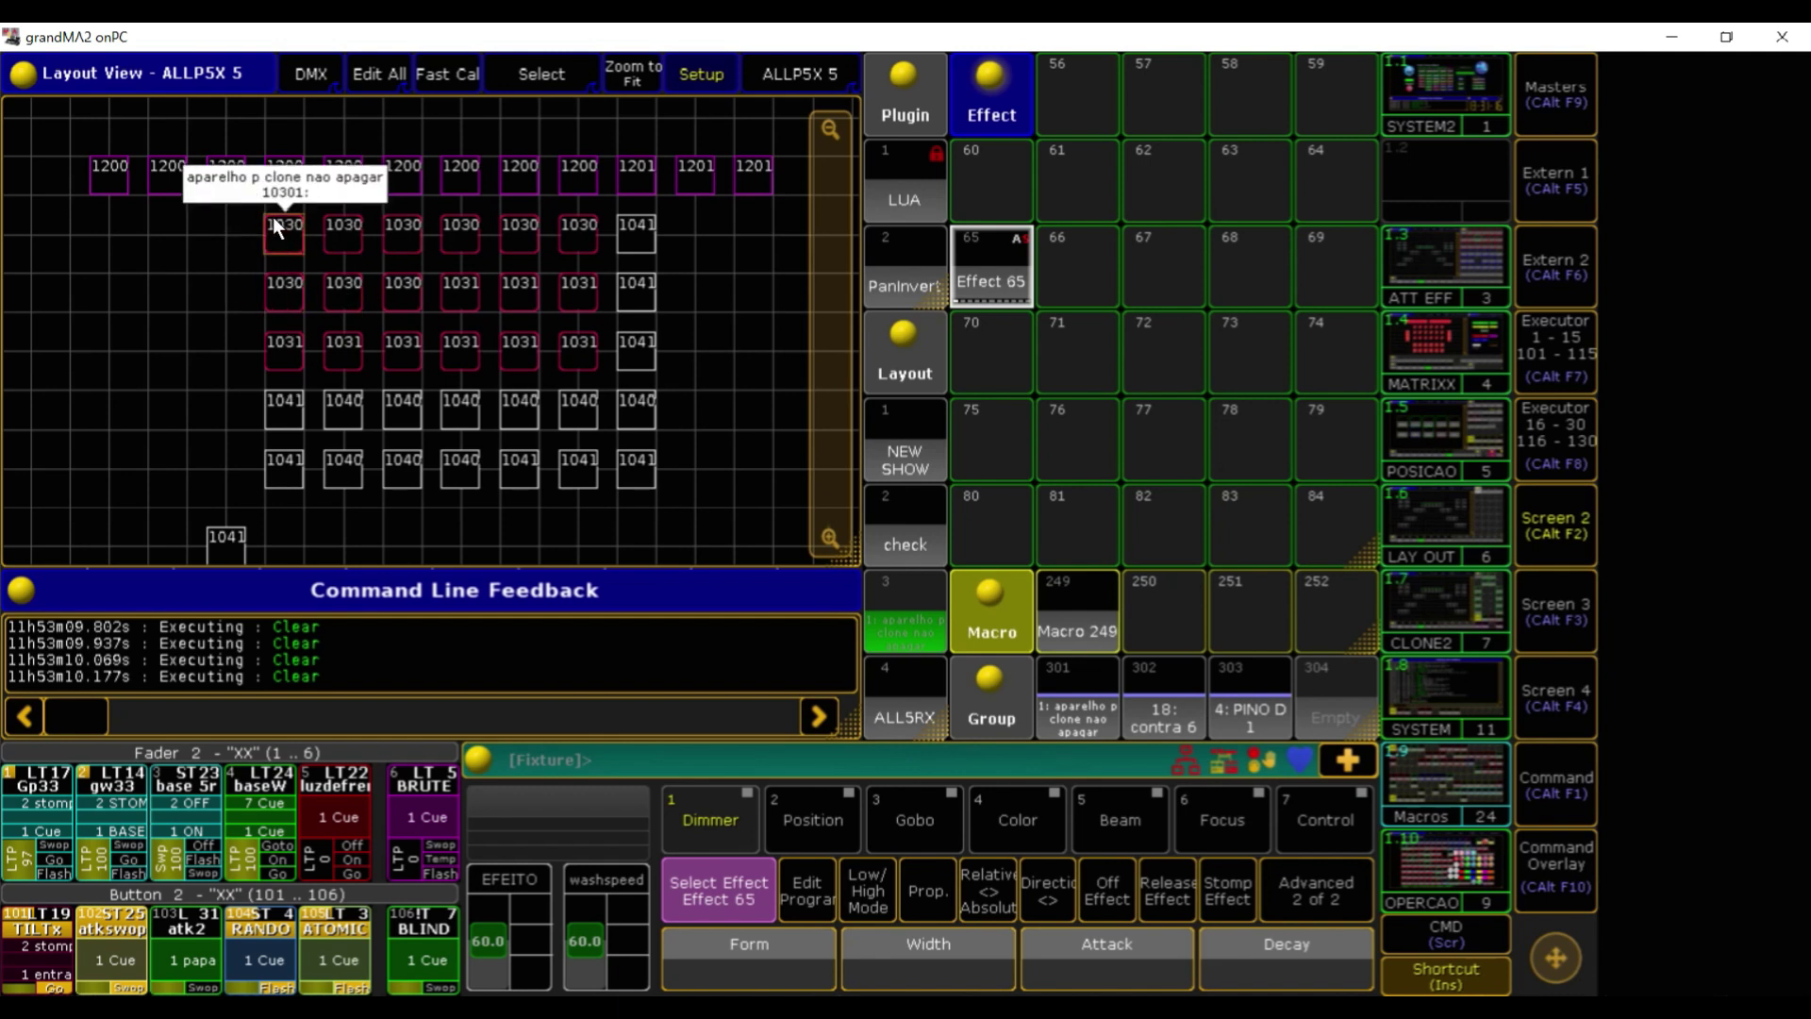
Clear the fixture selection and move the first and last fixtures of the third row outside the block, below the lower rows
{"action": "left_click_drag", "start_coordinate": [241, 207], "coordinate": [730, 377]}
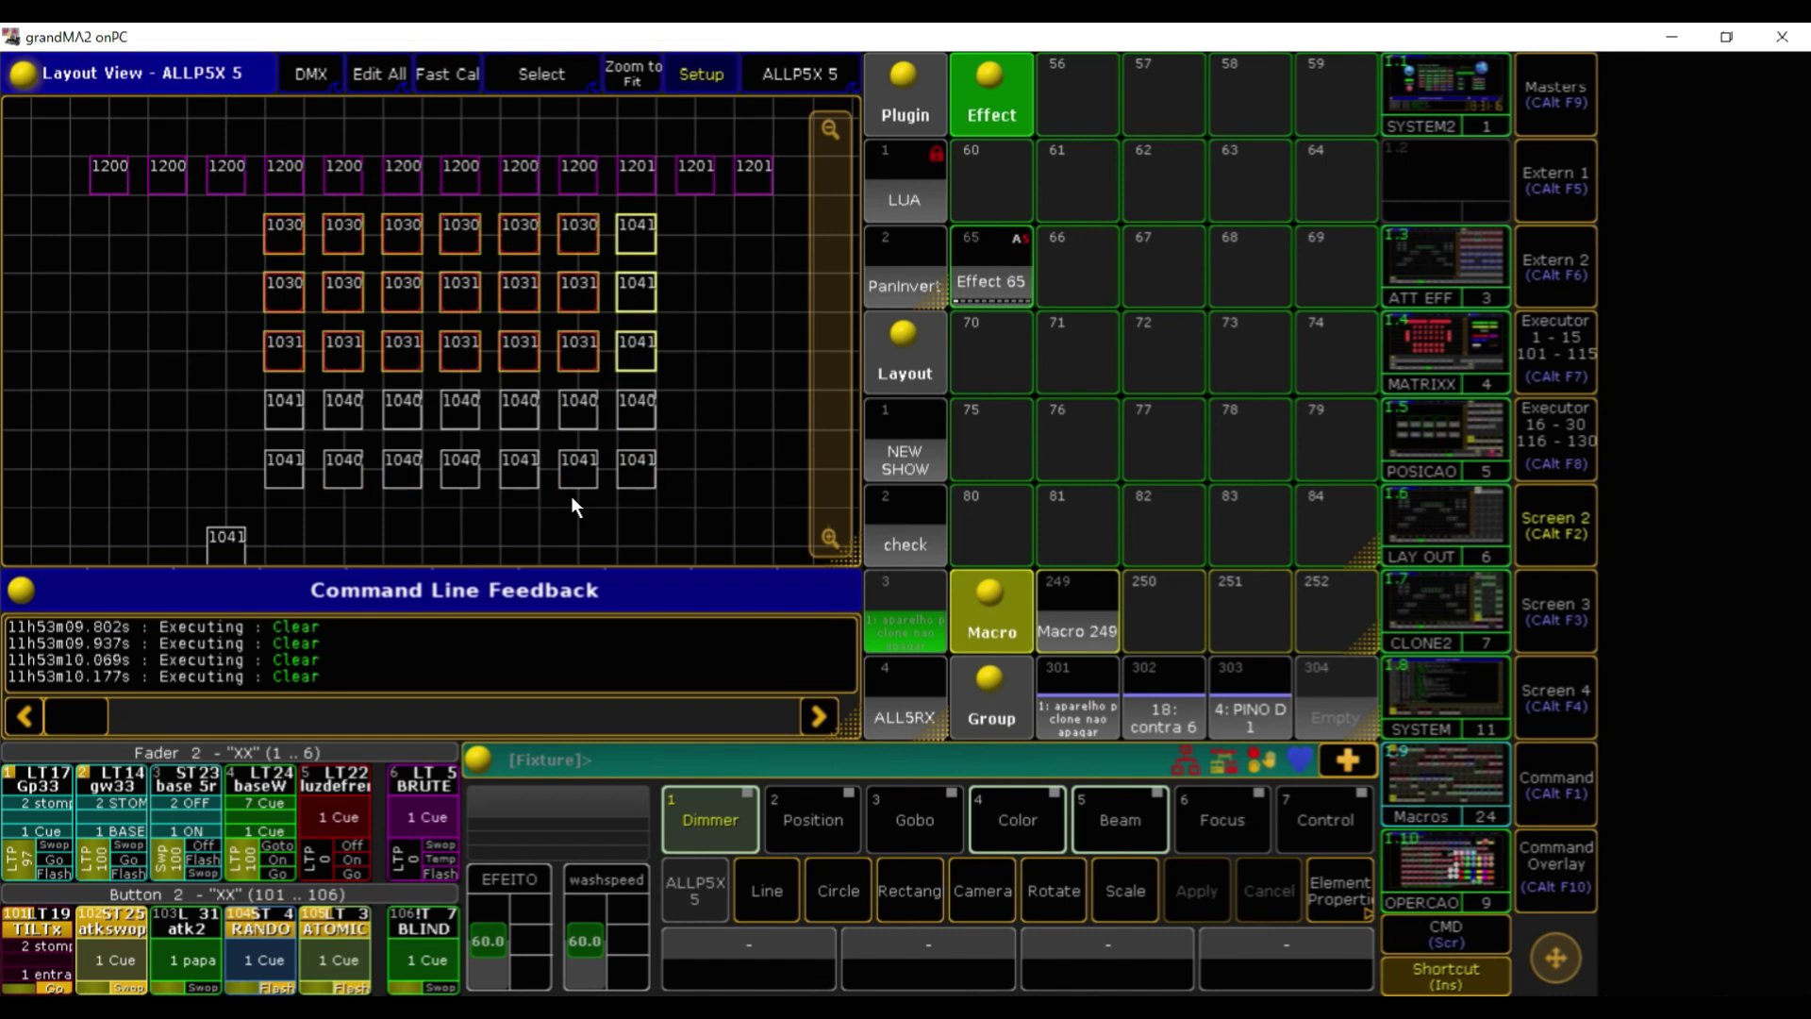
{"action": "key", "text": "BackSpace"}
{"action": "key", "text": "BackSpace"}
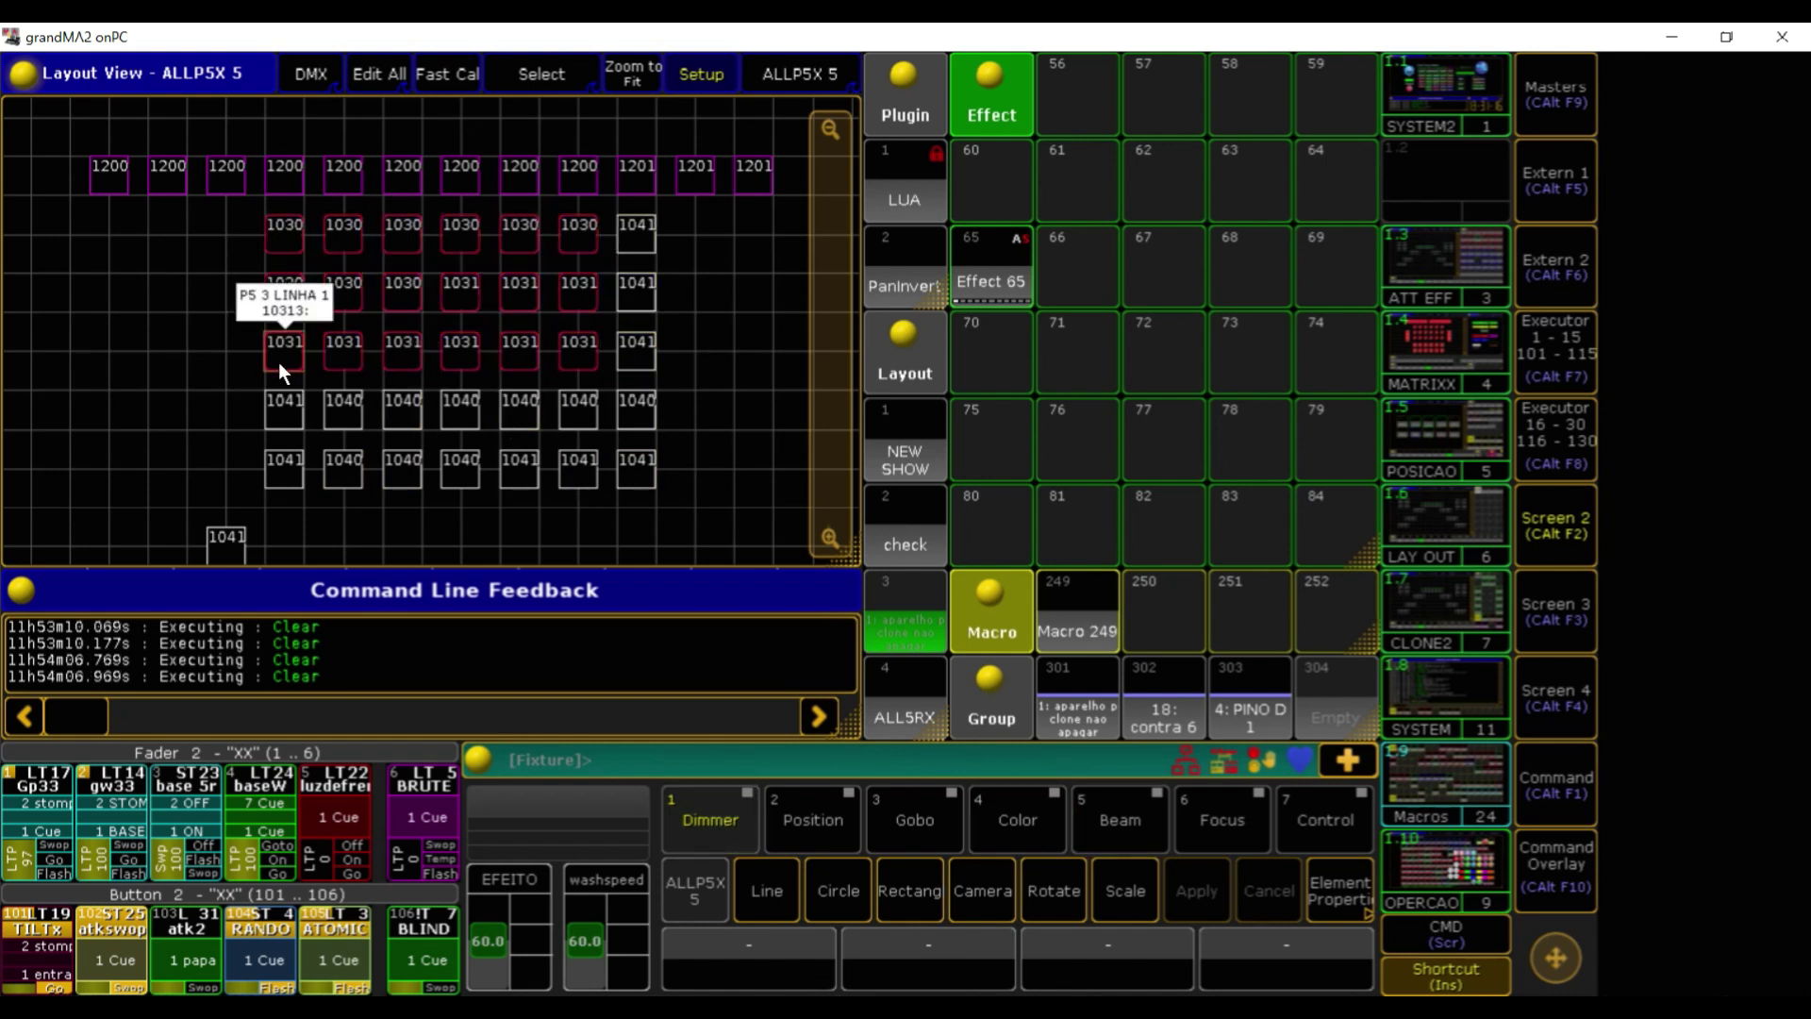
{"action": "left_click_drag", "start_coordinate": [285, 354], "coordinate": [115, 489]}
{"action": "left_click_drag", "start_coordinate": [637, 362], "coordinate": [756, 553]}
Take the remaining 19 fixtures of the uneven three upper rows into Effect 65, run it, and clear the programmer
{"action": "left_click_drag", "start_coordinate": [240, 207], "coordinate": [700, 381]}
{"action": "left_click_drag", "start_coordinate": [225, 210], "coordinate": [730, 377]}
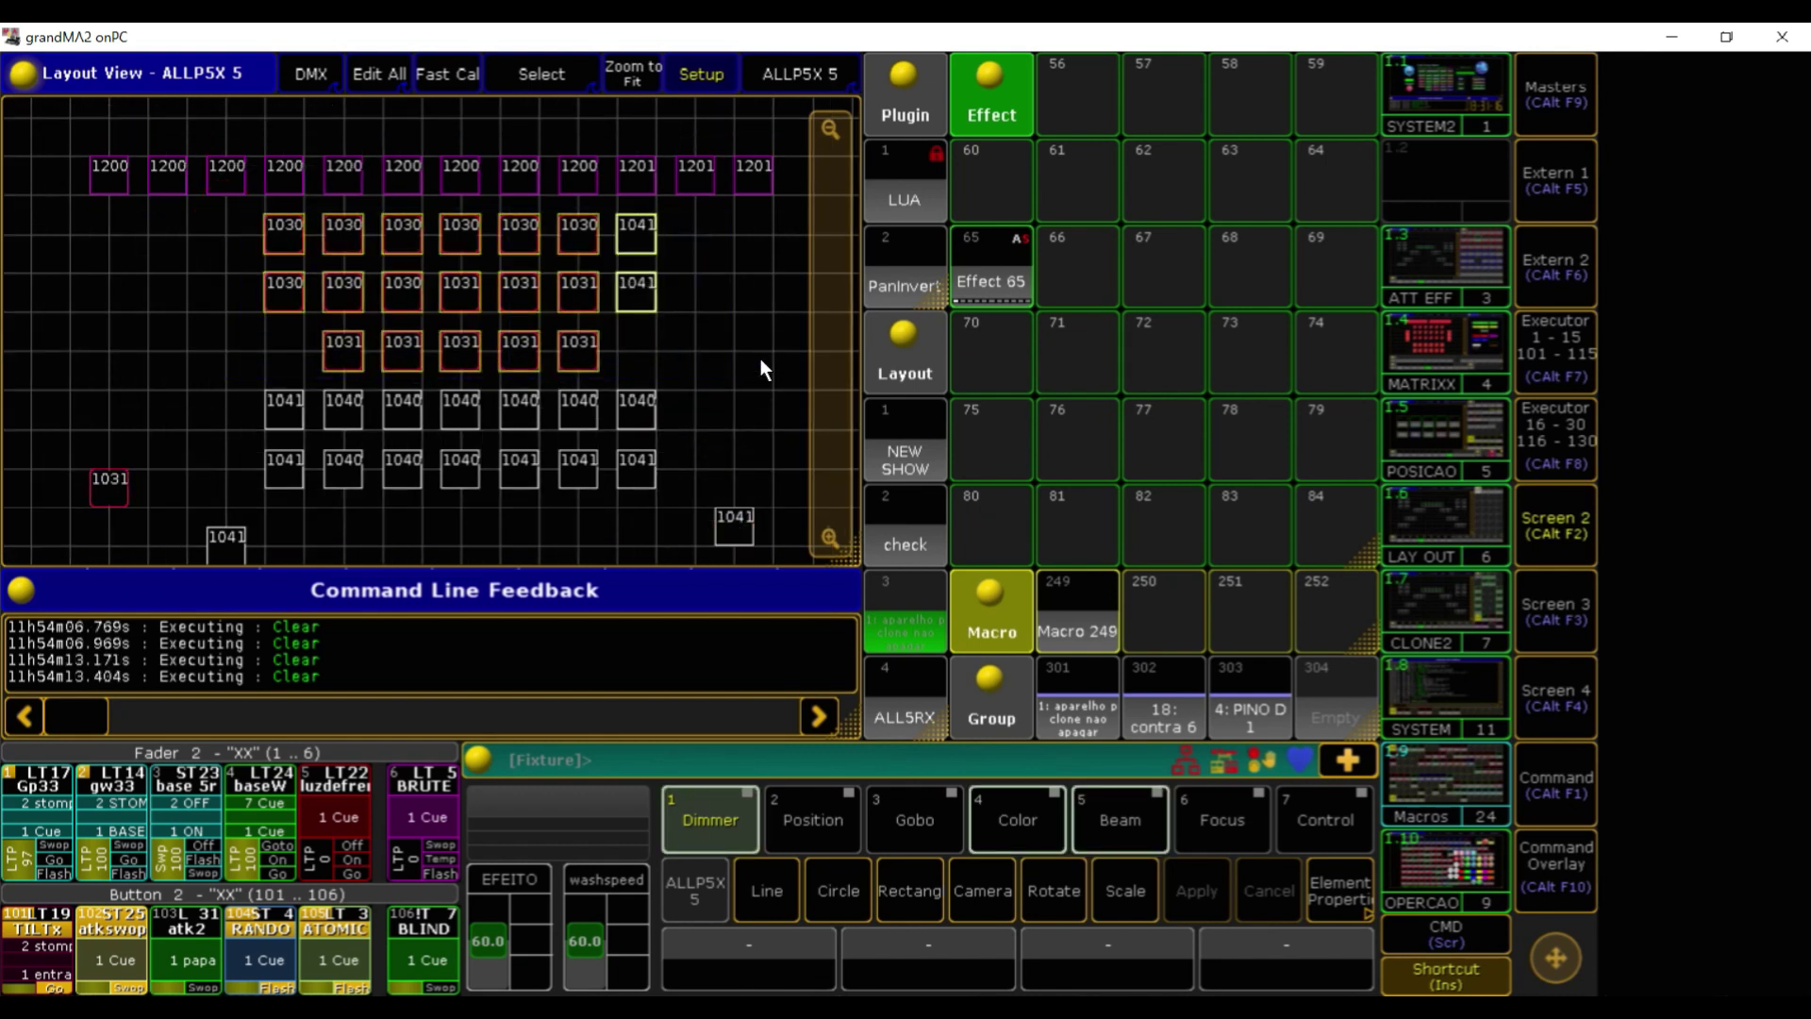
{"action": "left_click", "coordinate": [1011, 270]}
{"action": "left_click", "coordinate": [83, 722]}
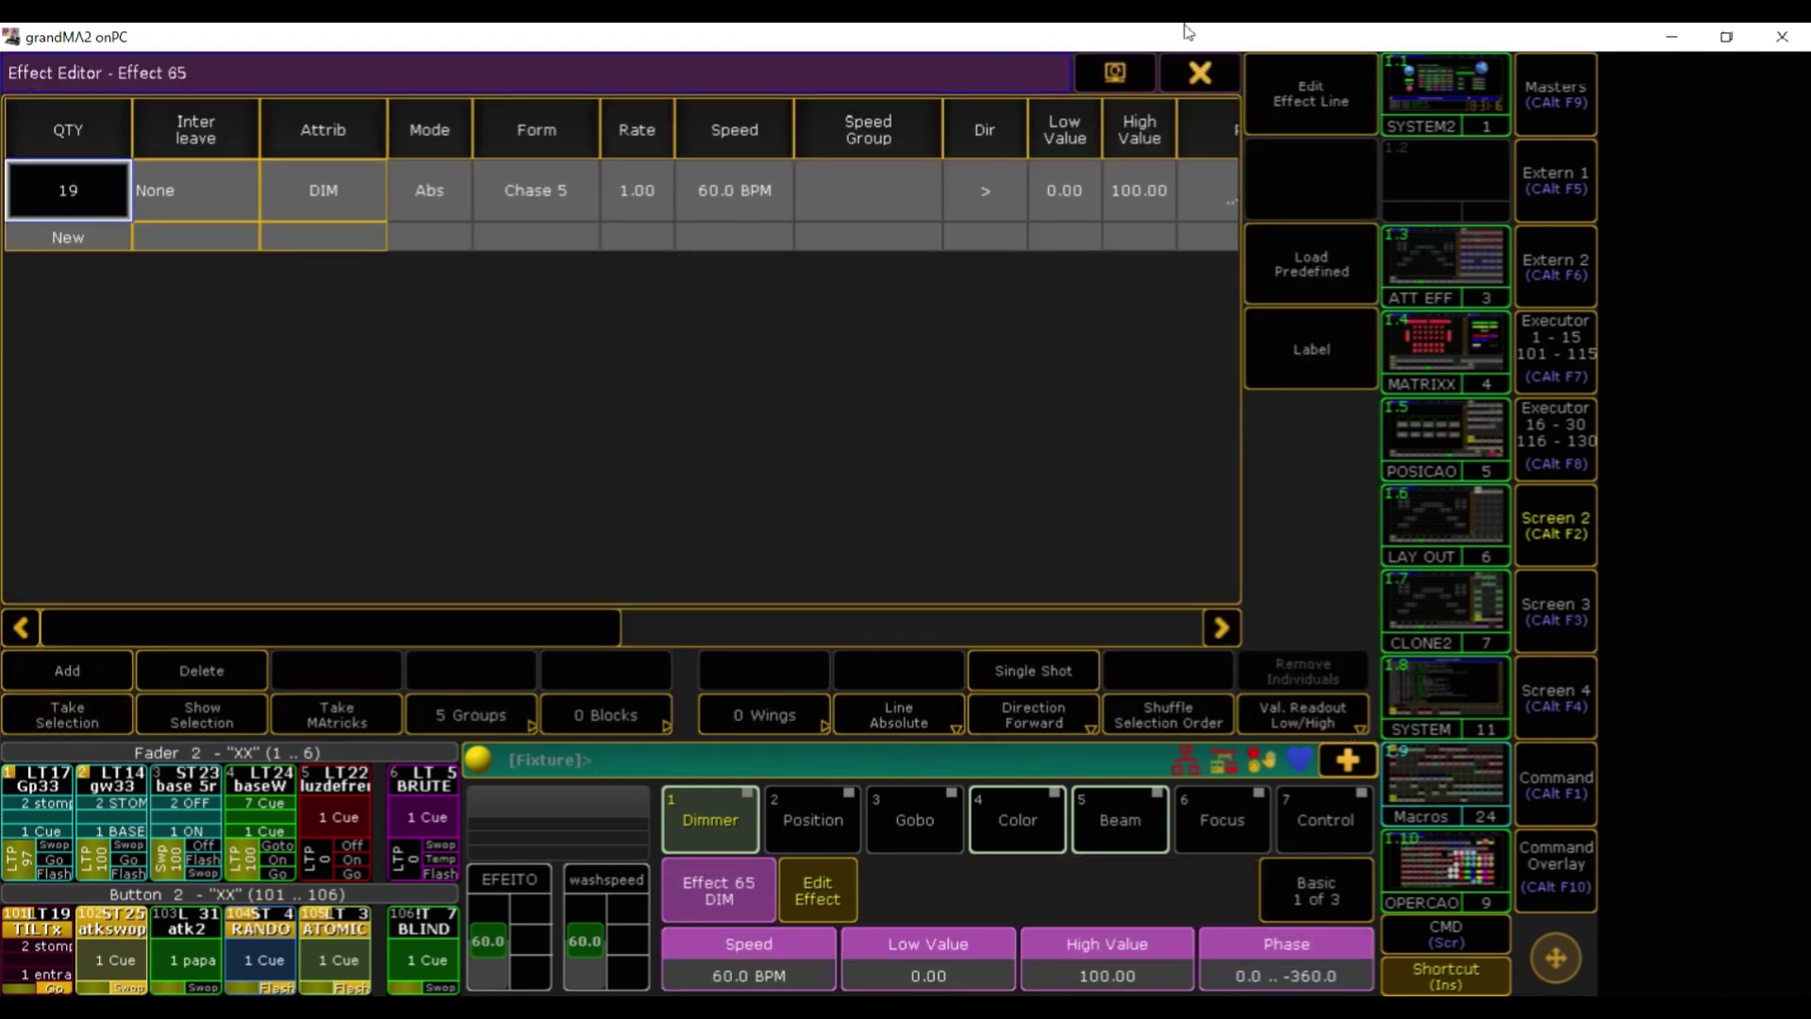
{"action": "left_click", "coordinate": [1194, 75]}
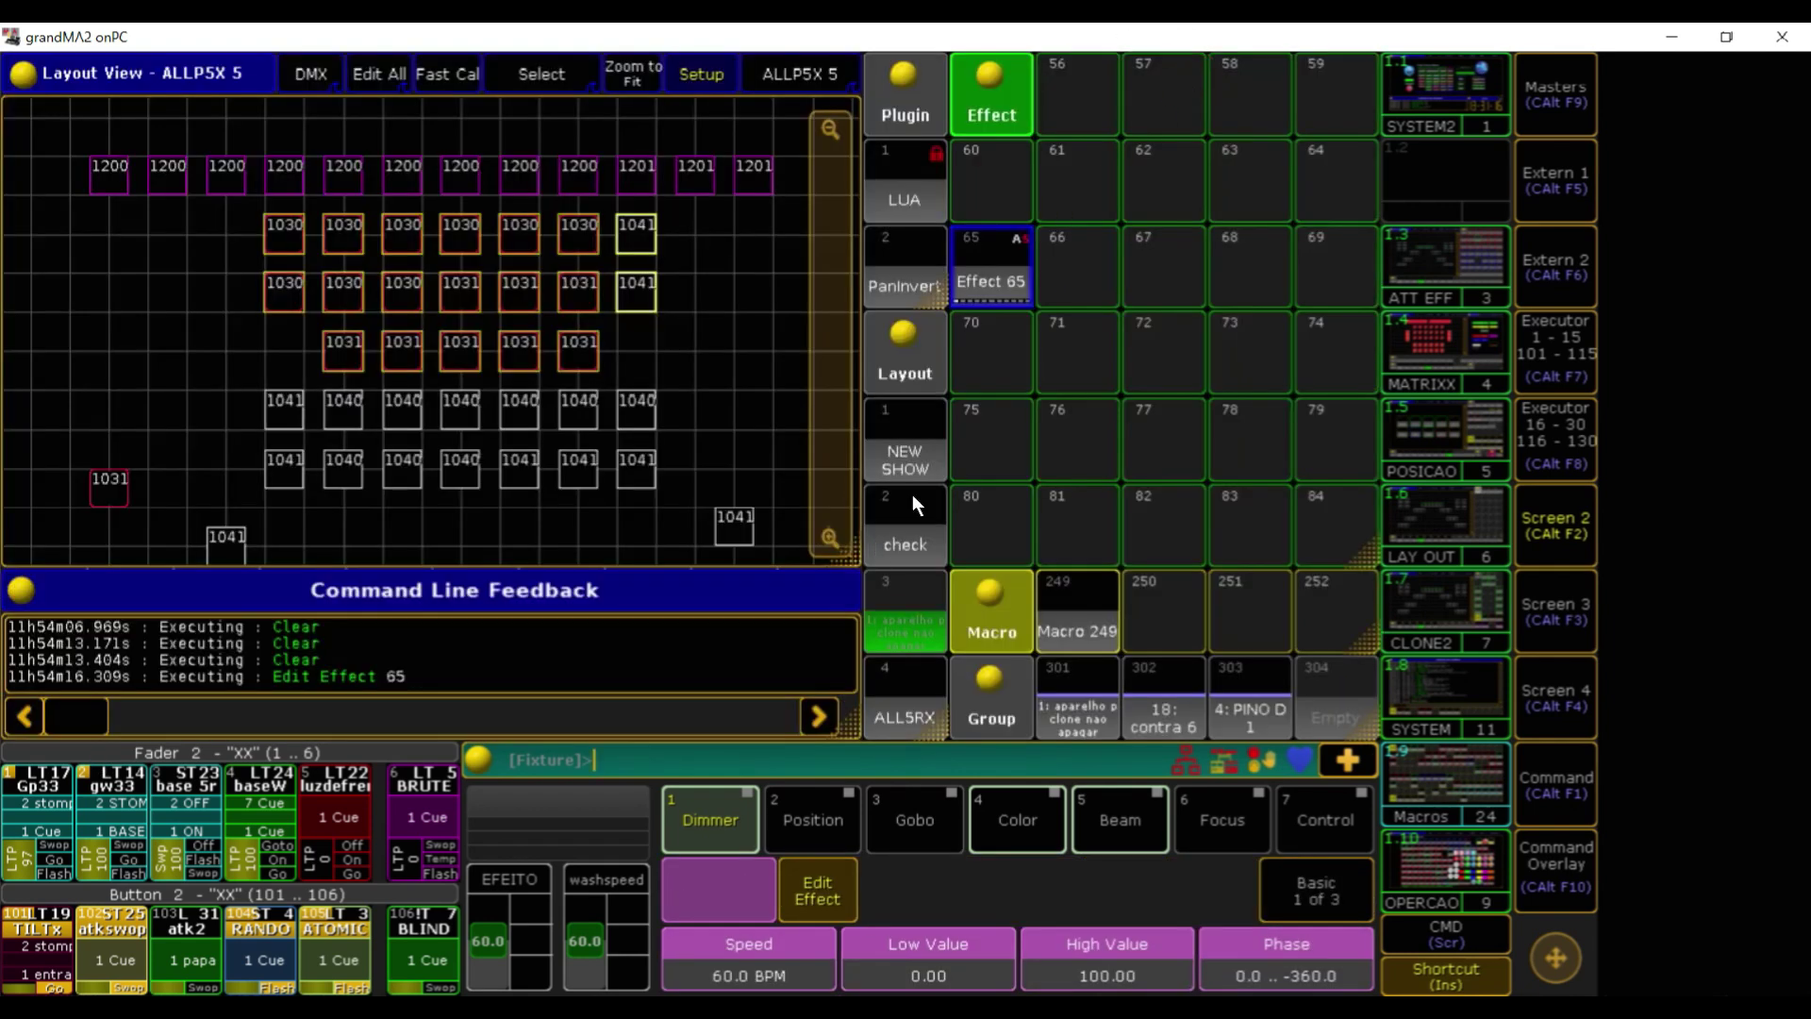
{"action": "double_click", "coordinate": [1013, 270]}
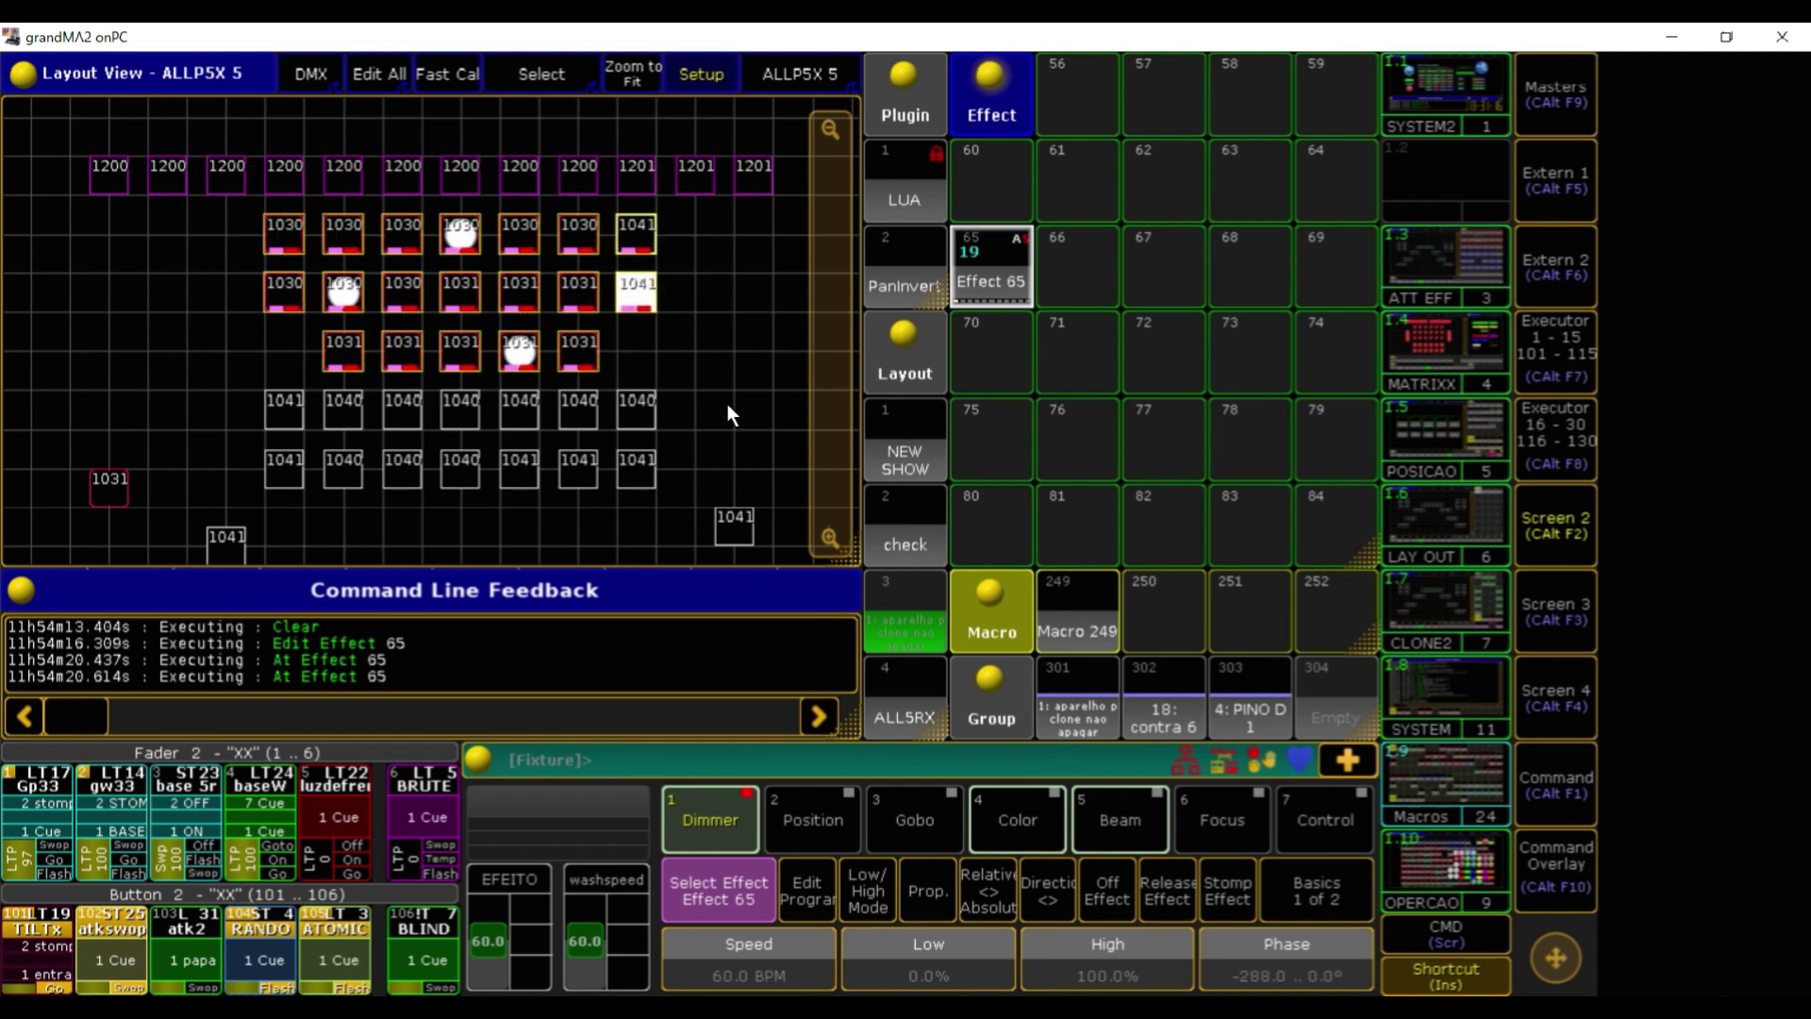
{"action": "key", "text": "BackSpace"}
{"action": "key", "text": "BackSpace"}
{"action": "key", "text": "BackSpace"}
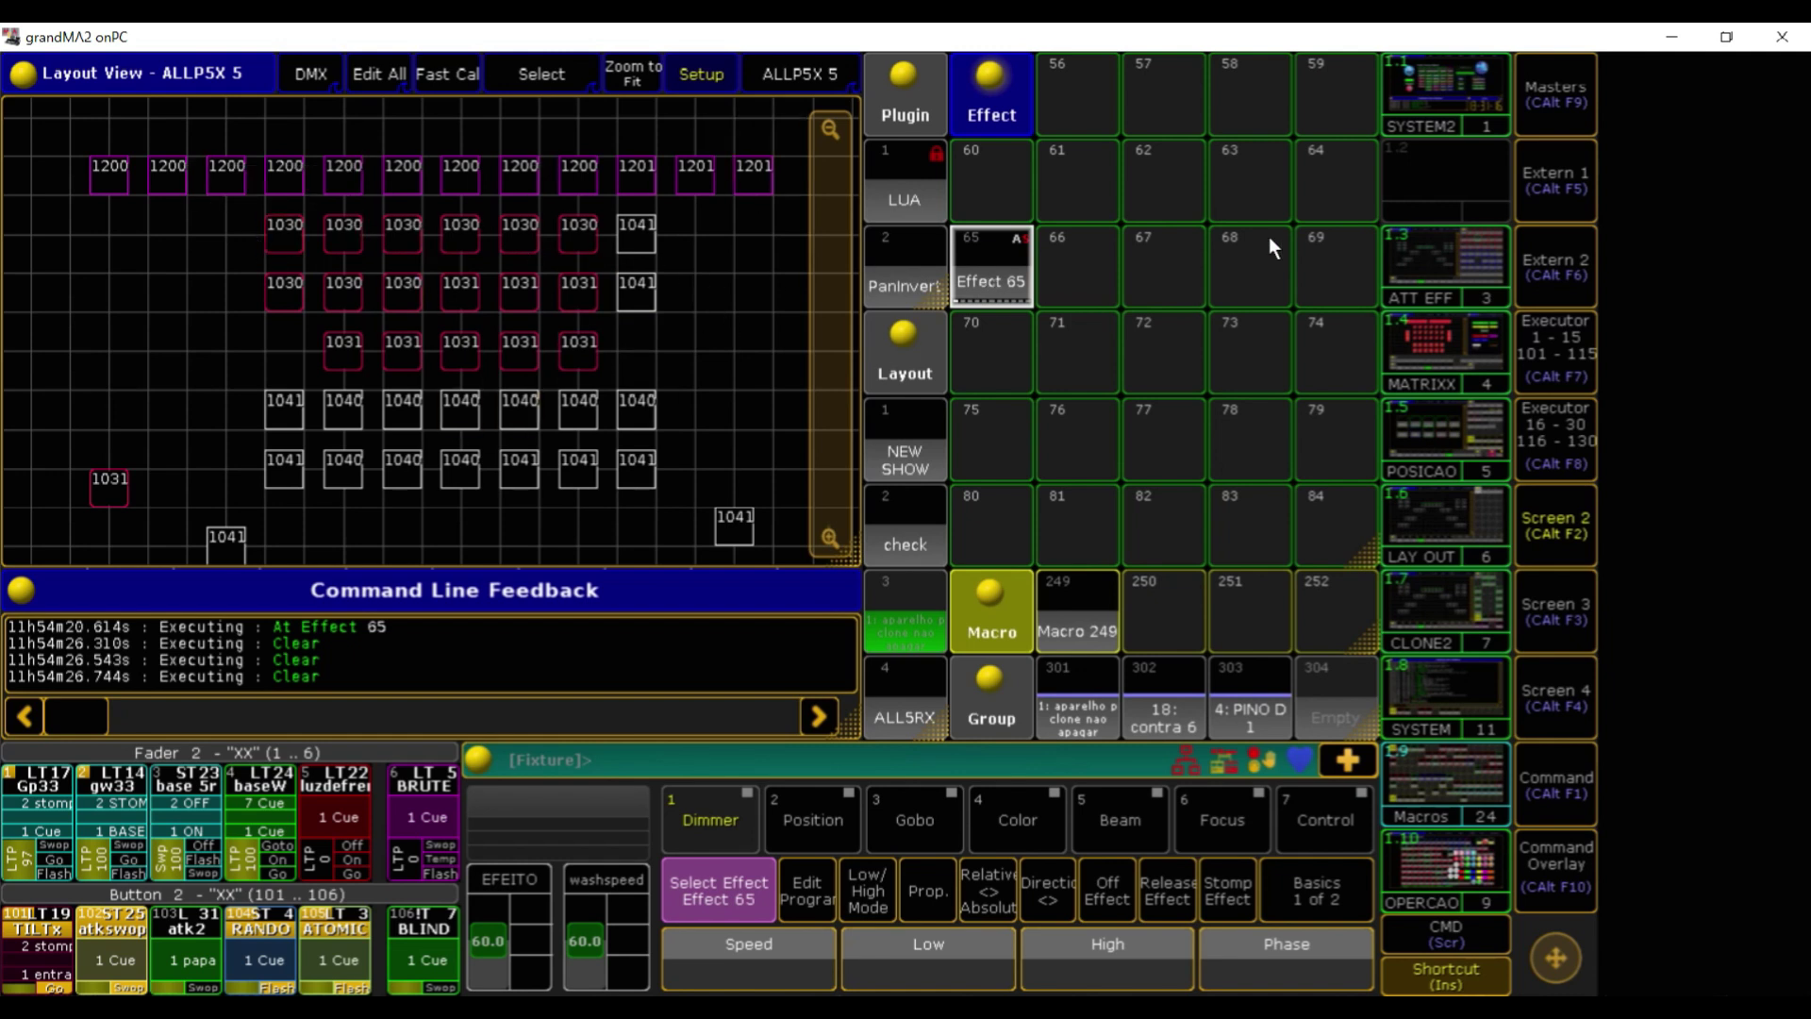
Examine the quantity, groups, blocks and wings settings of Effect 65
{"action": "right_click", "coordinate": [981, 276]}
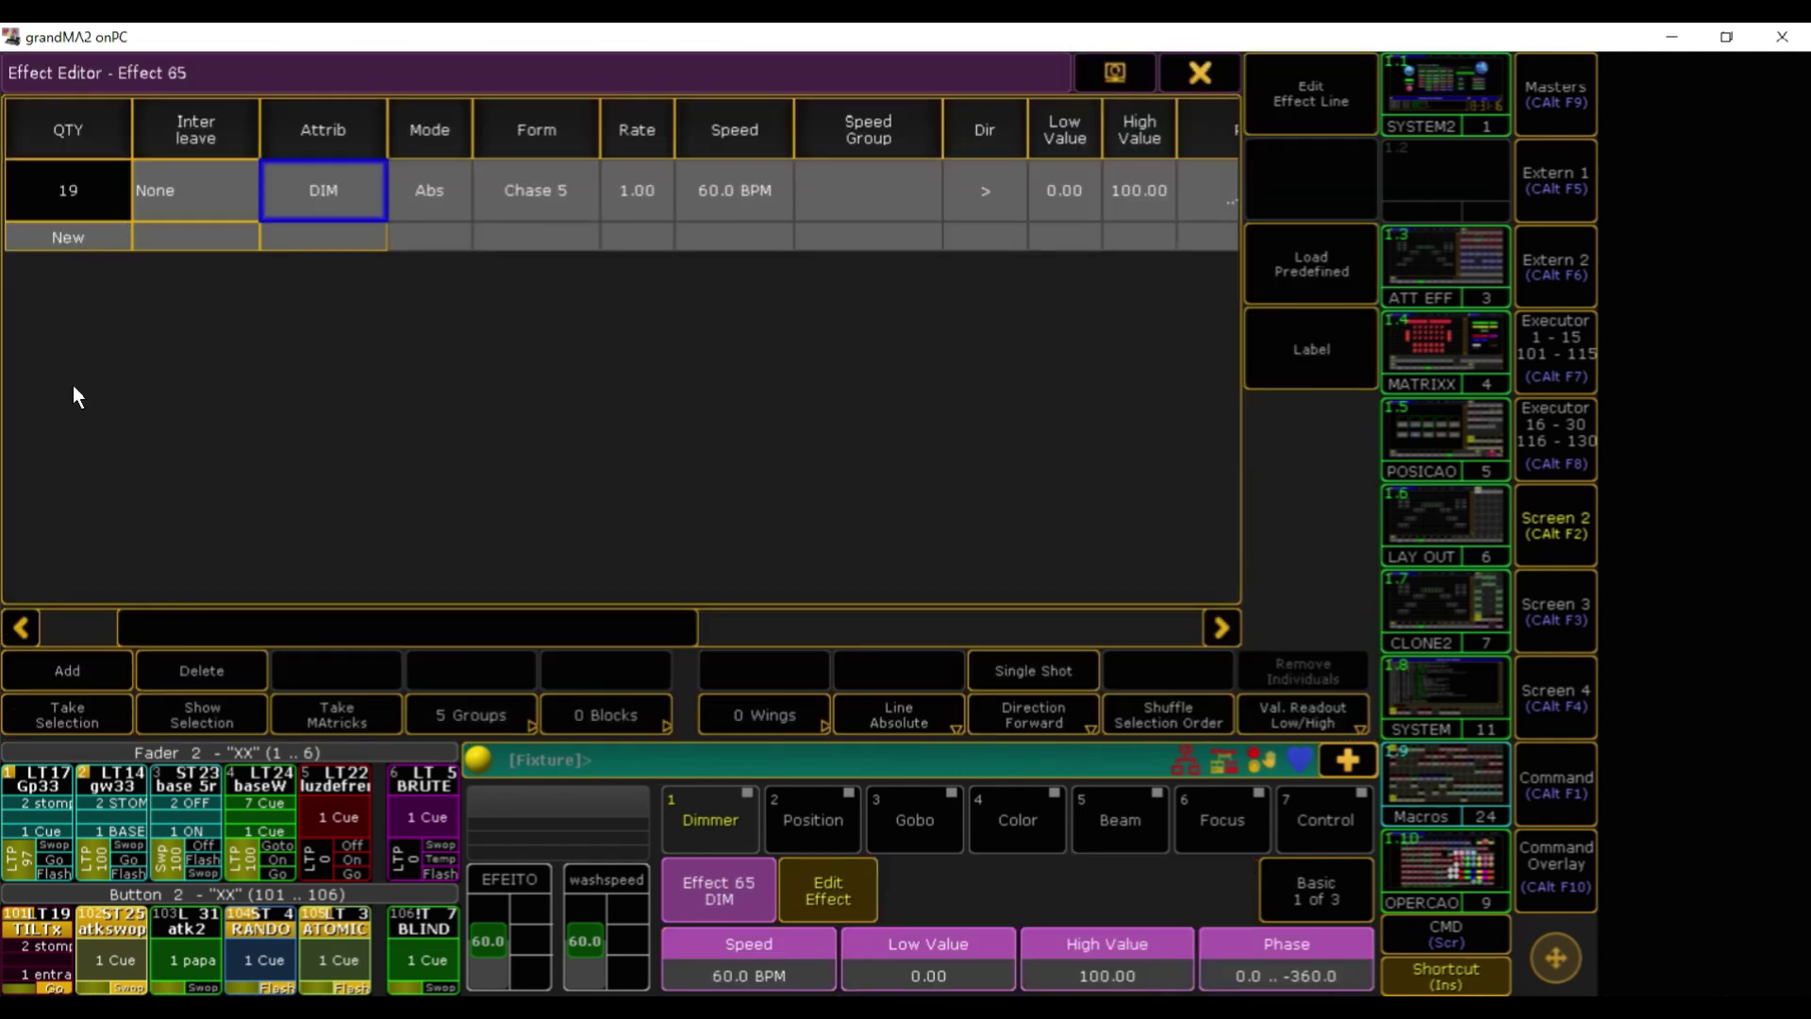
{"action": "left_click", "coordinate": [1200, 73]}
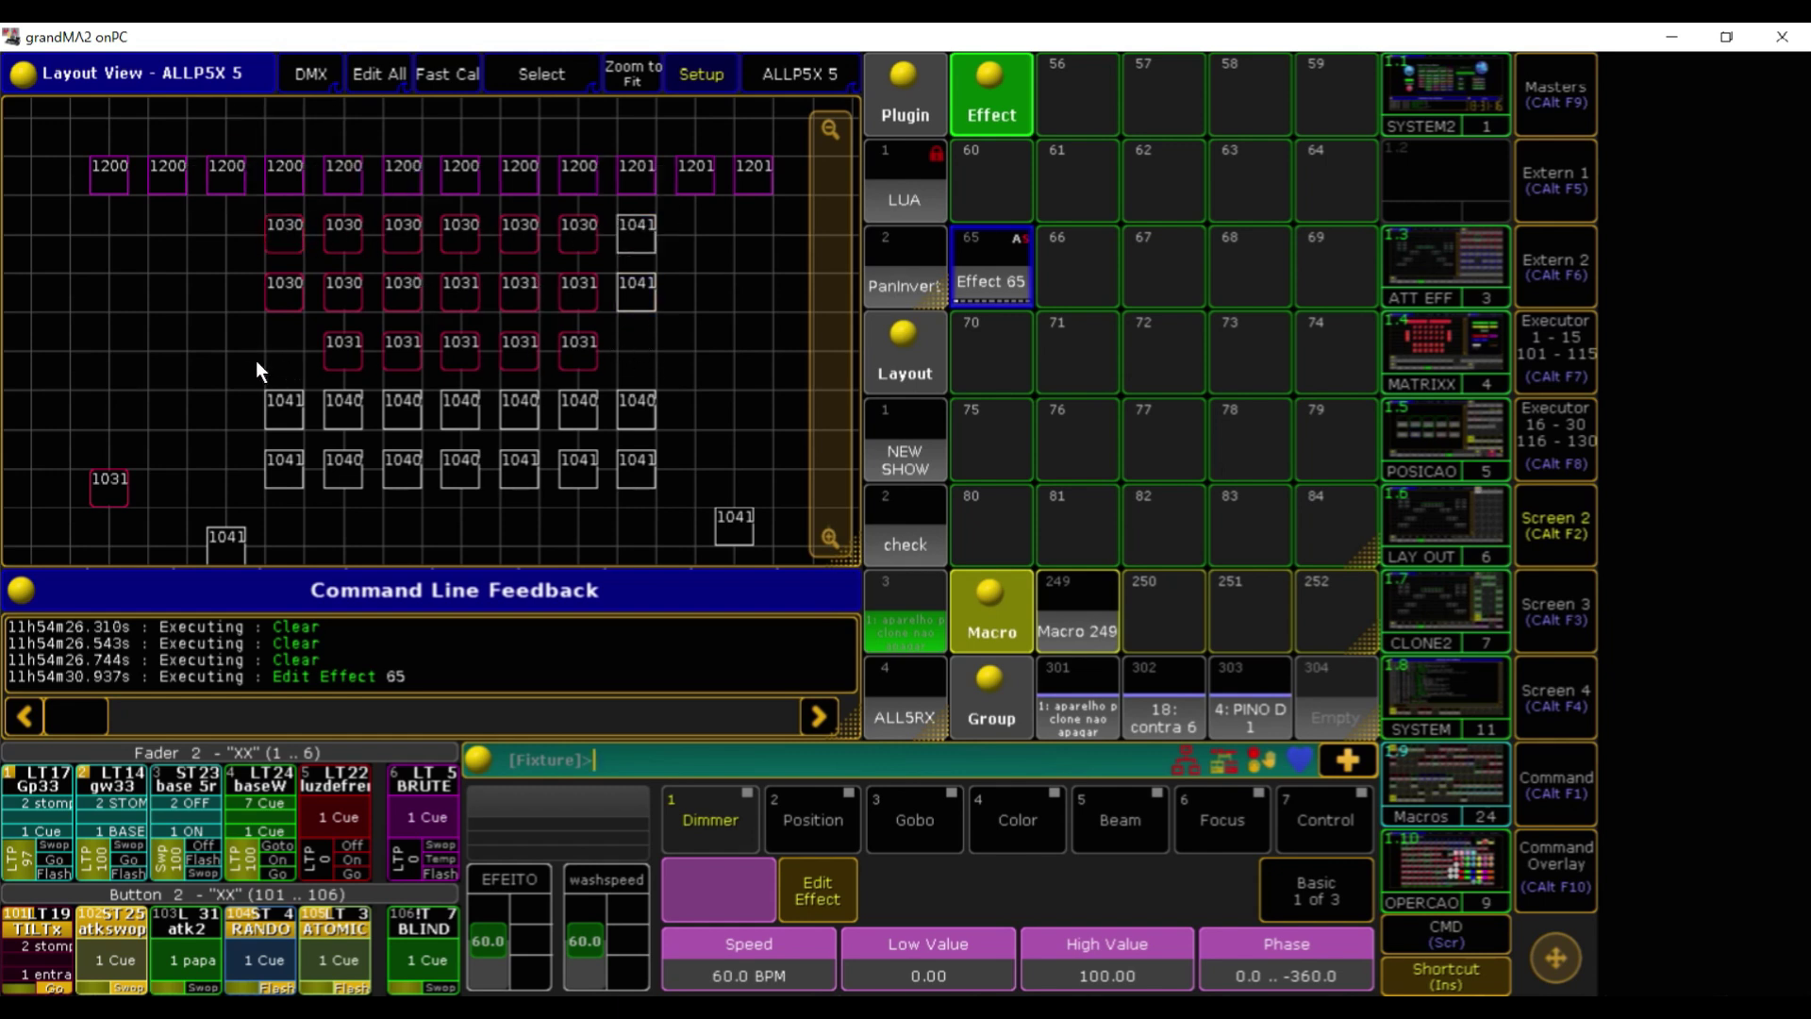
{"action": "left_click", "coordinate": [964, 281]}
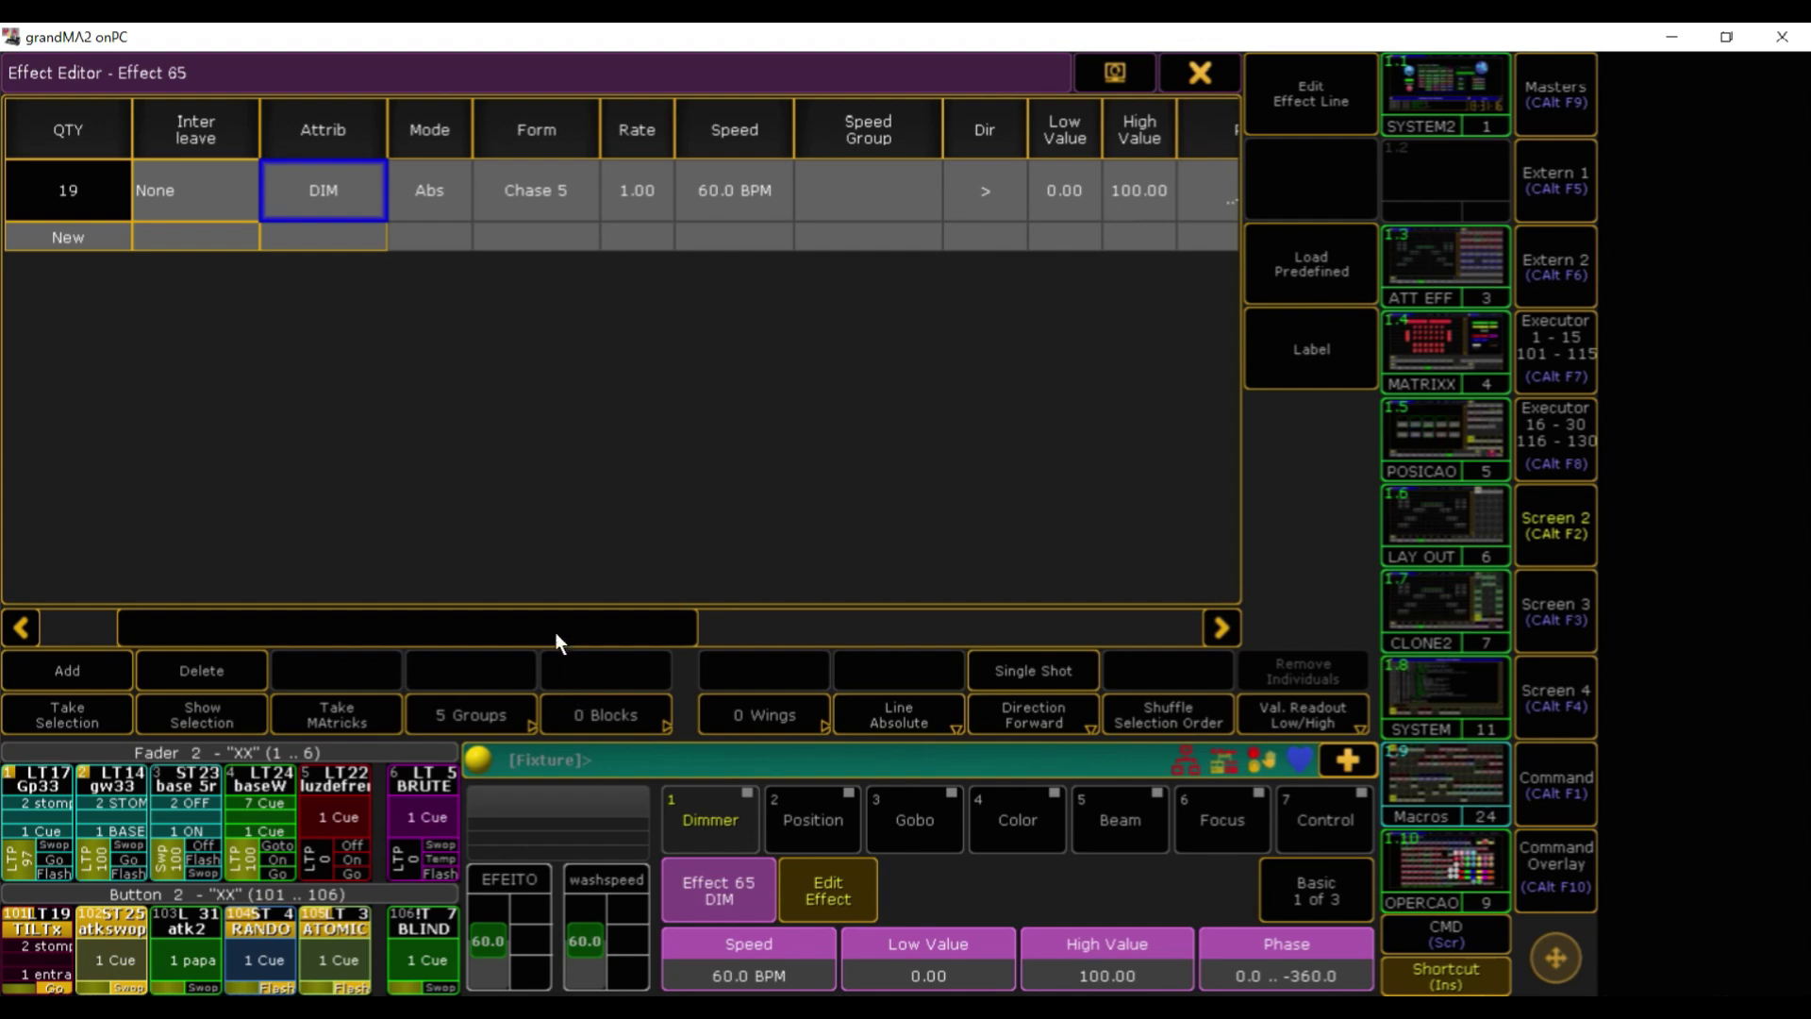
{"action": "left_click_drag", "start_coordinate": [556, 632], "coordinate": [884, 592]}
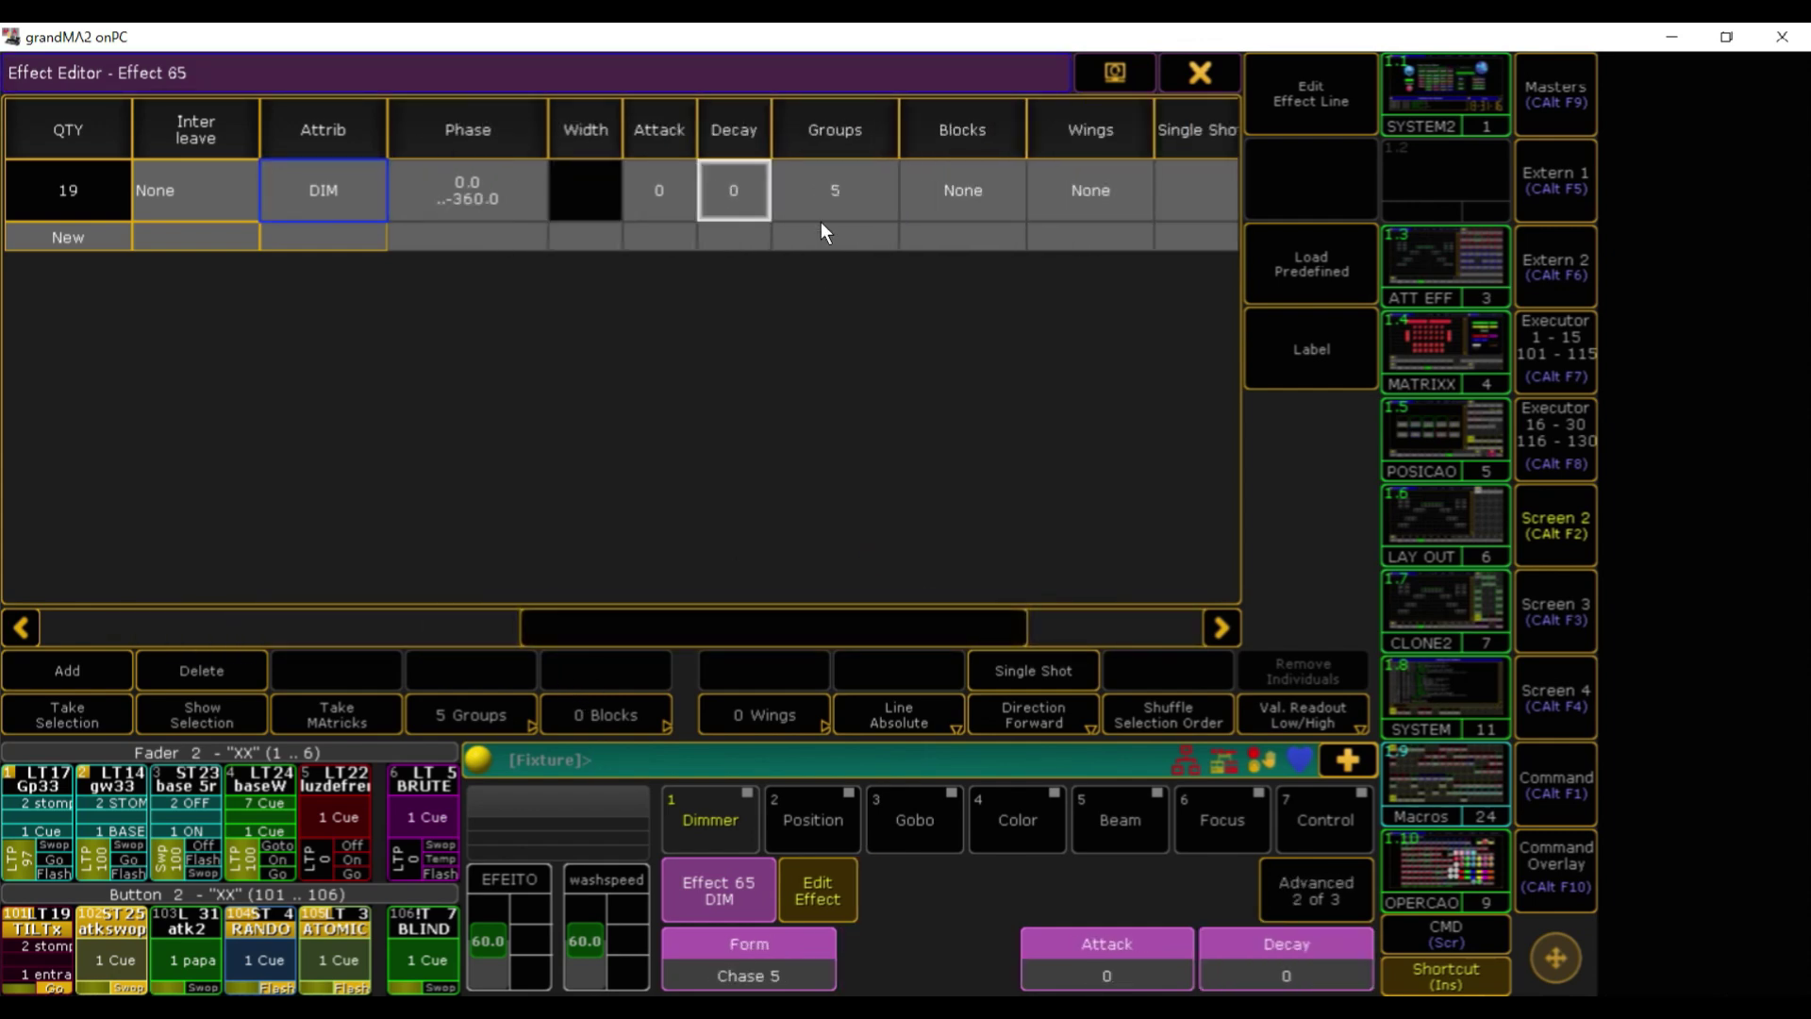
{"action": "left_click", "coordinate": [1200, 73]}
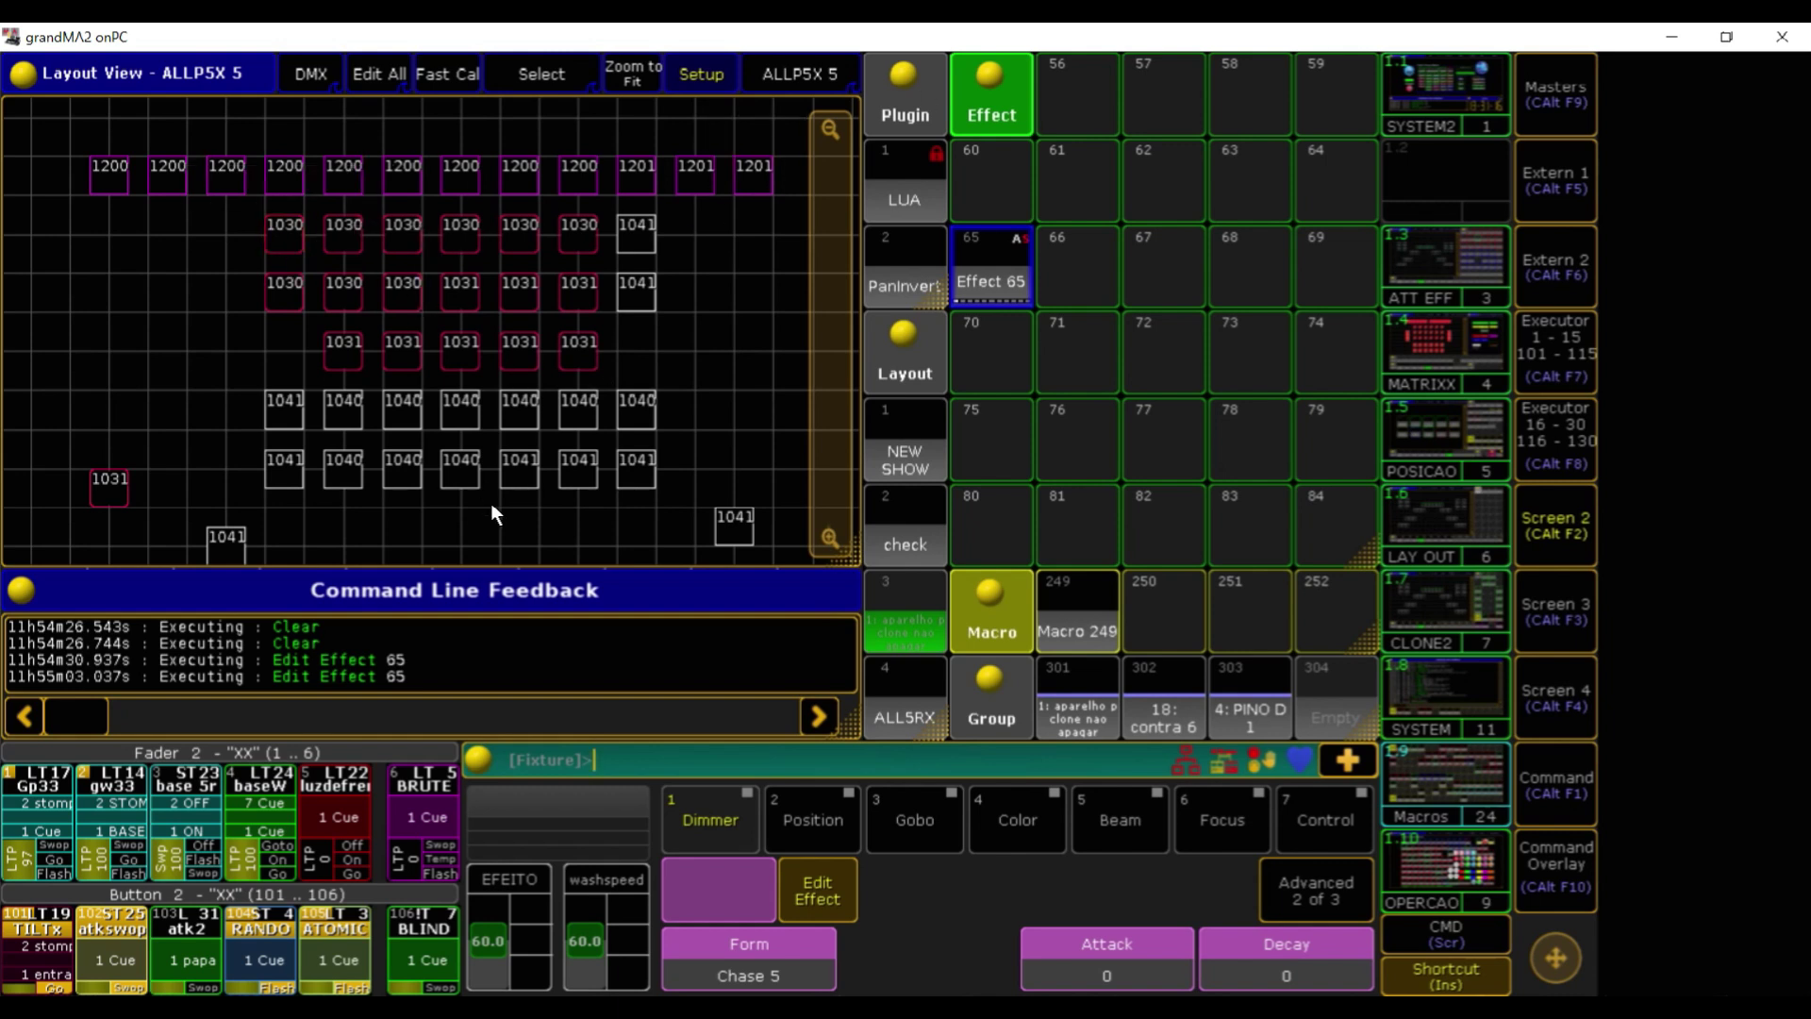
Reselect the 19 fixtures of the three upper rows and create Effect 66 from them with the Dim attribute
{"action": "left_click", "coordinate": [236, 203]}
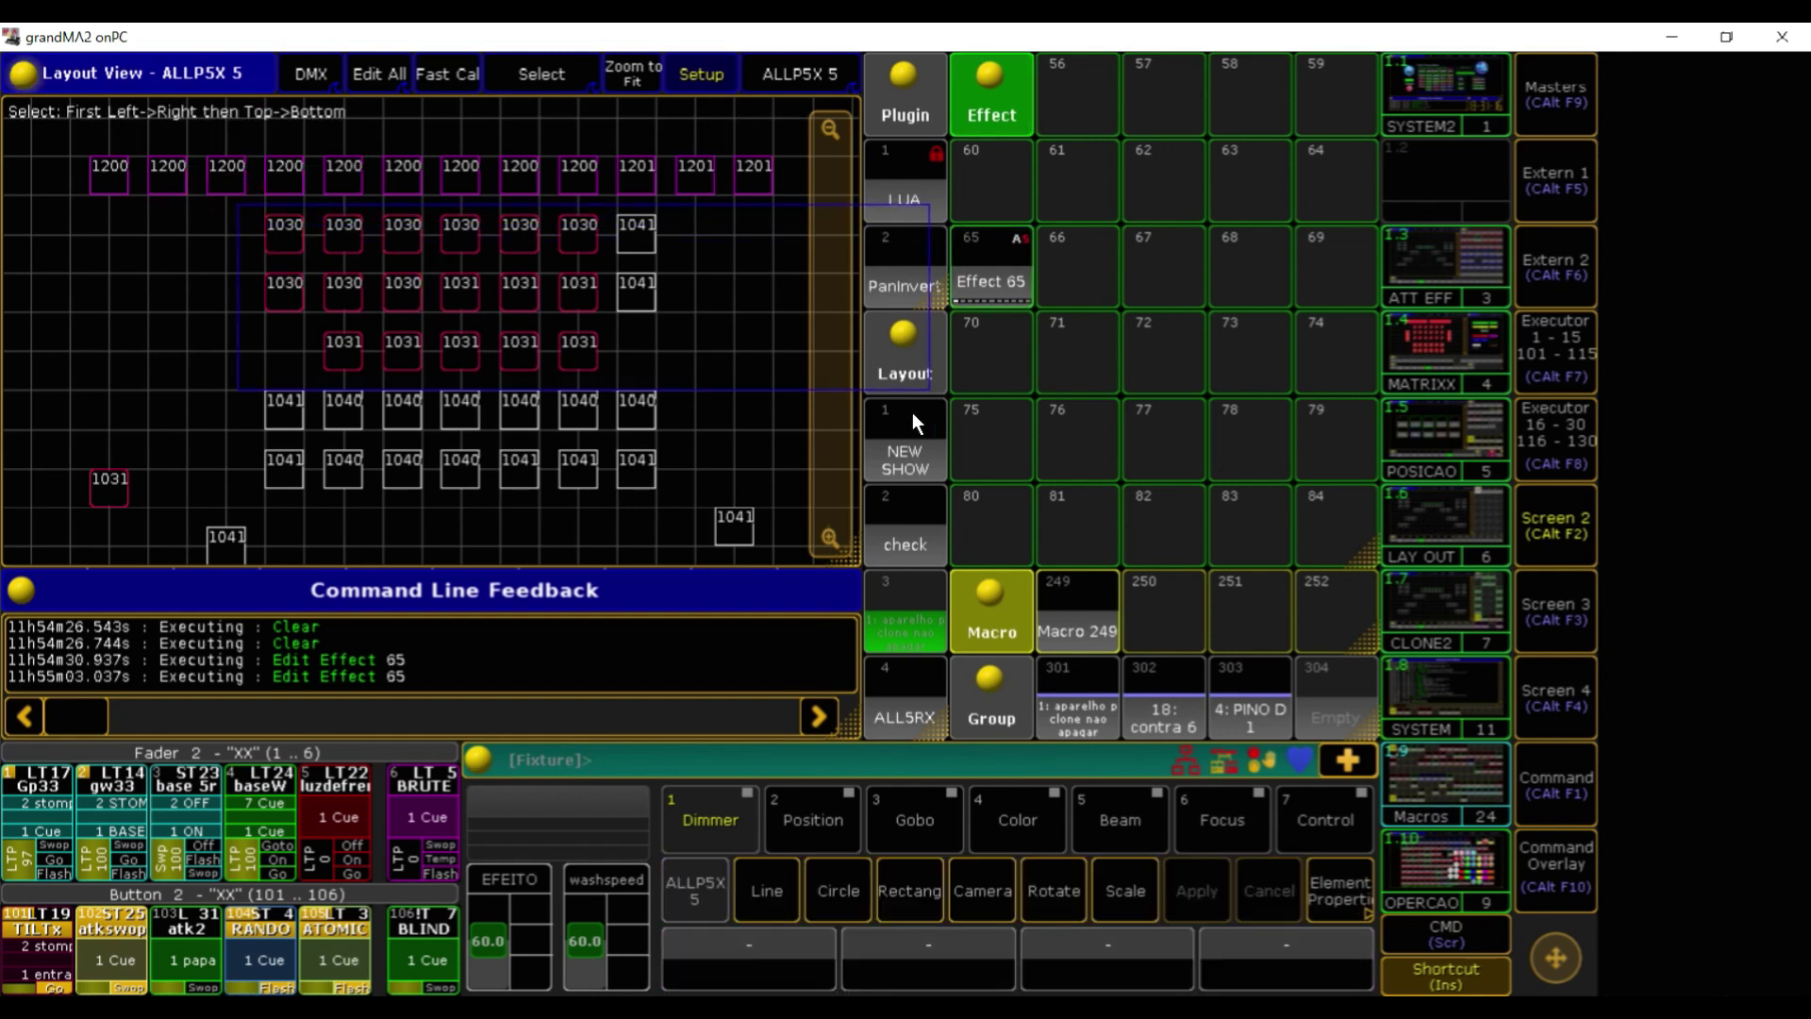
{"action": "left_click", "coordinate": [1010, 280]}
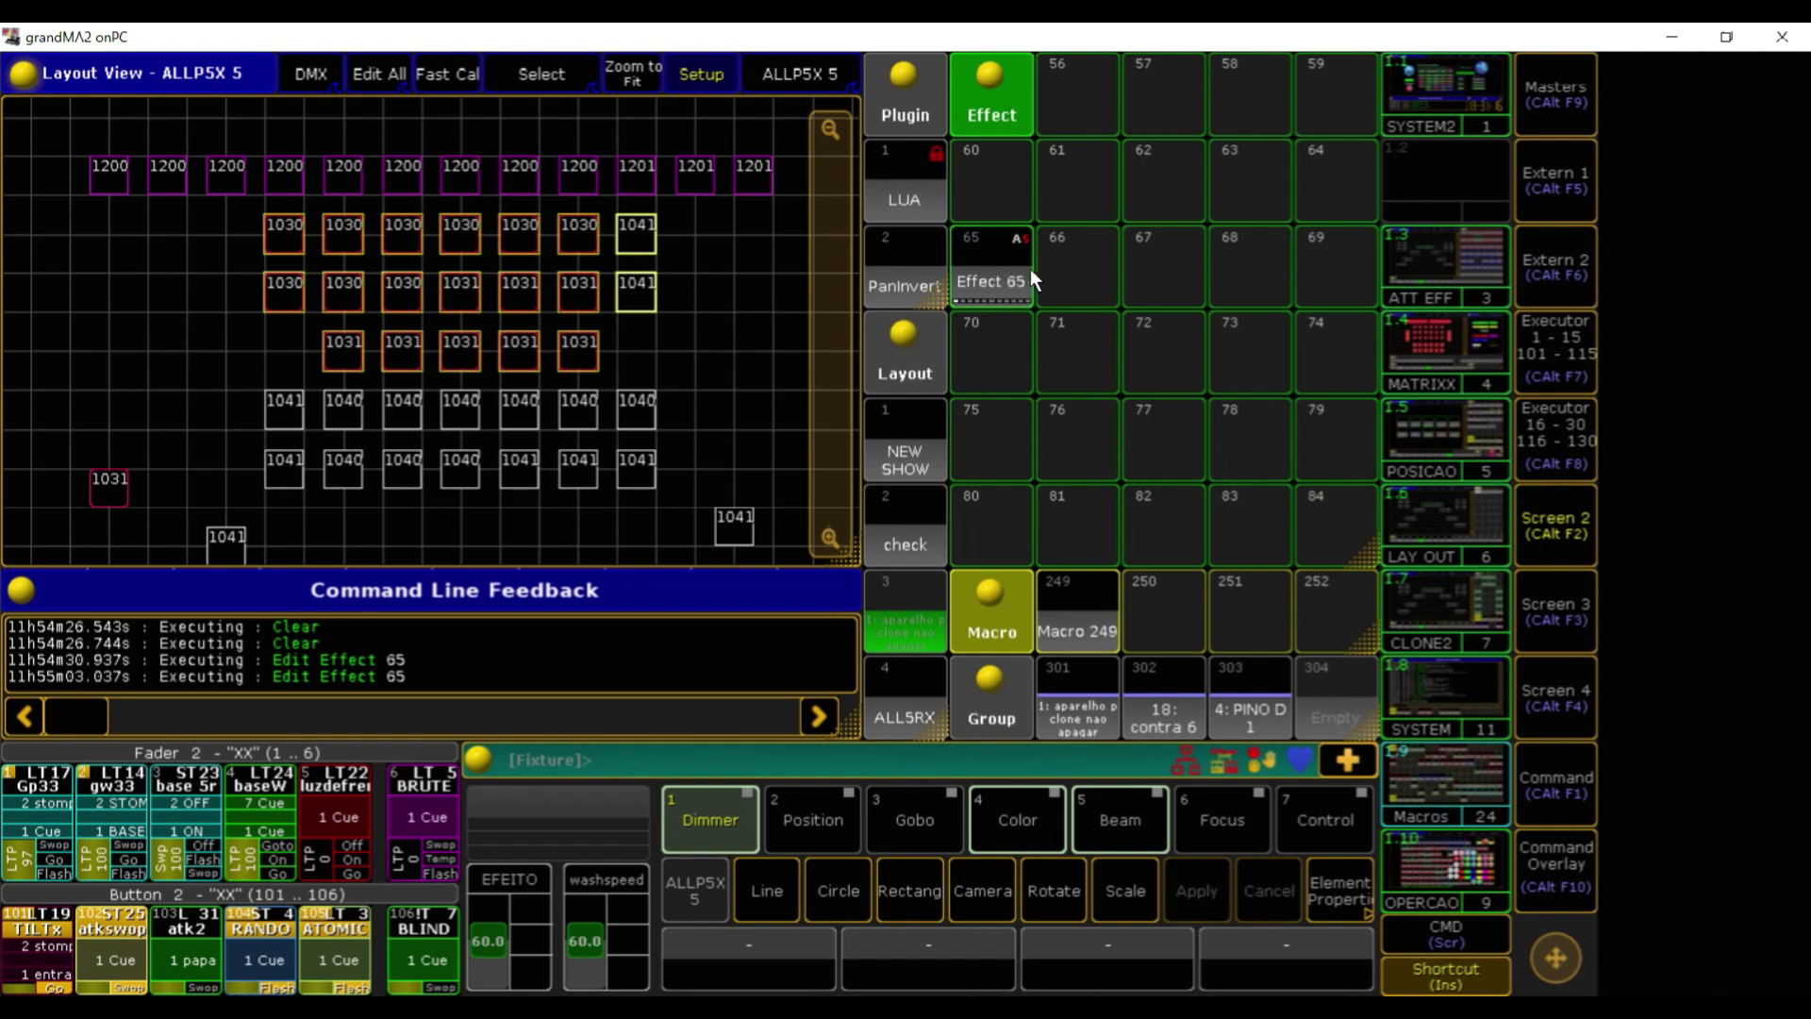
{"action": "left_click", "coordinate": [1084, 262]}
{"action": "left_click", "coordinate": [737, 113]}
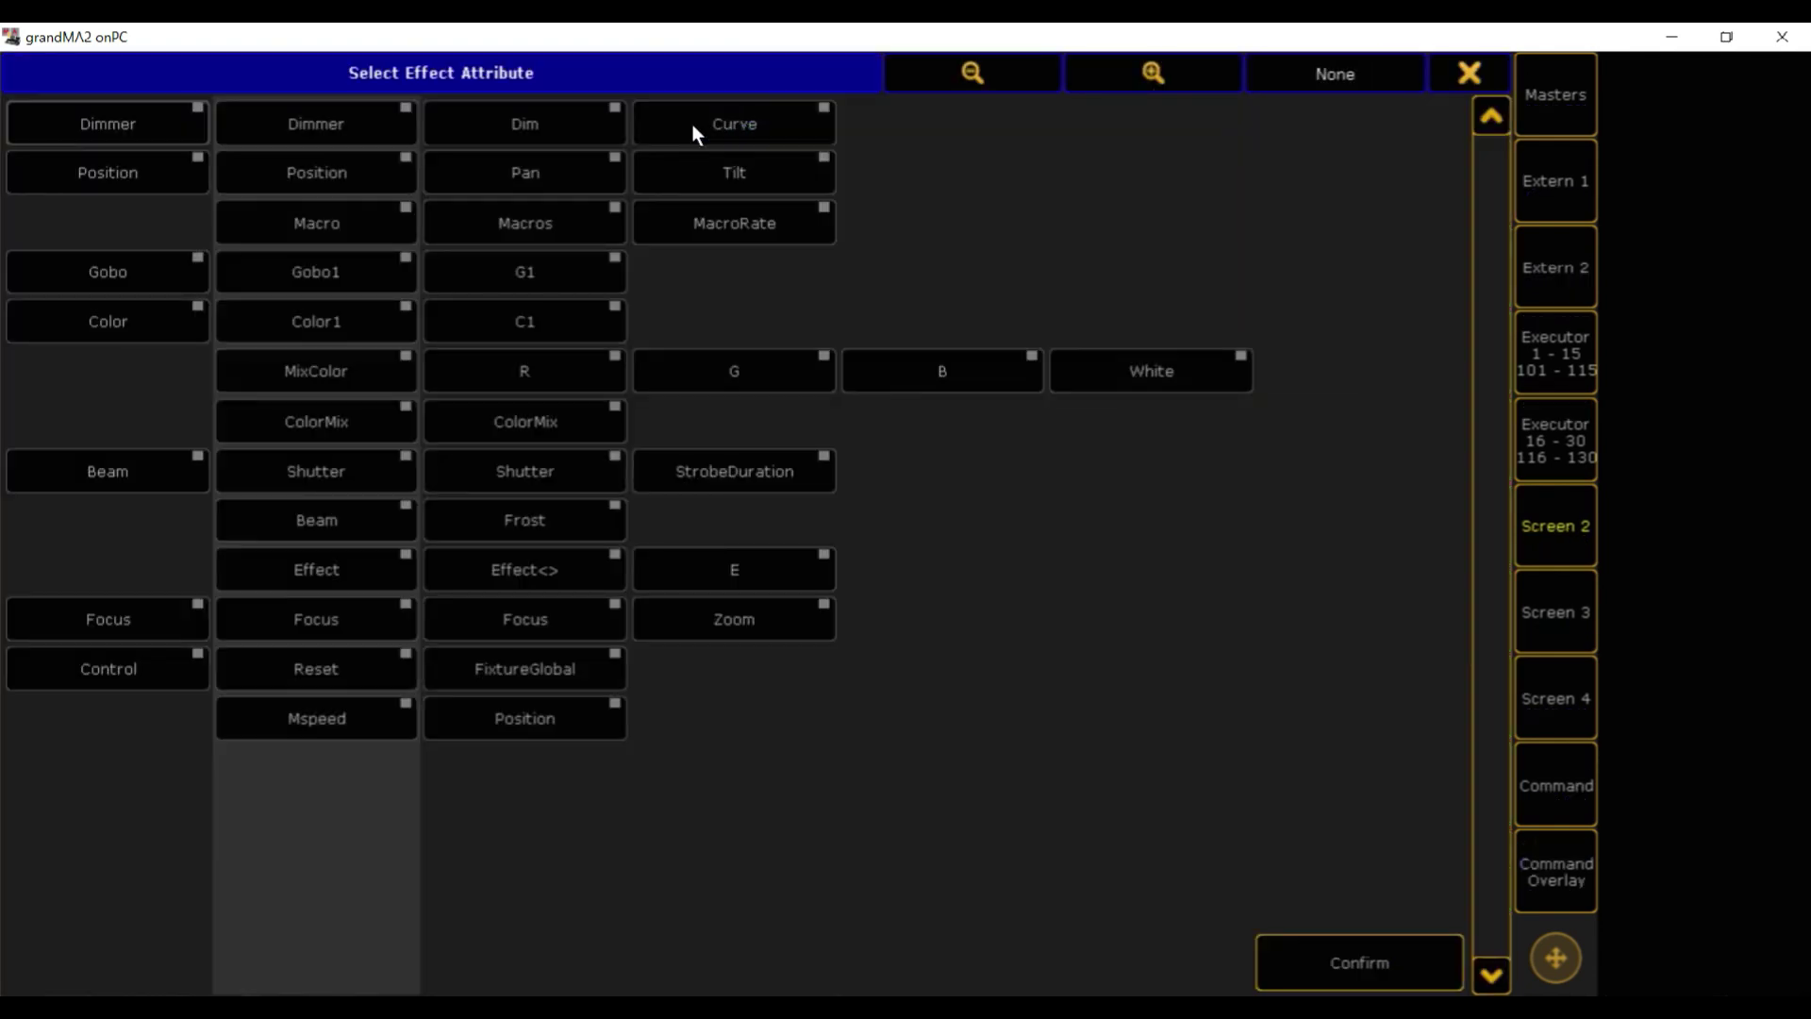
{"action": "left_click", "coordinate": [521, 134]}
{"action": "left_click", "coordinate": [1294, 970]}
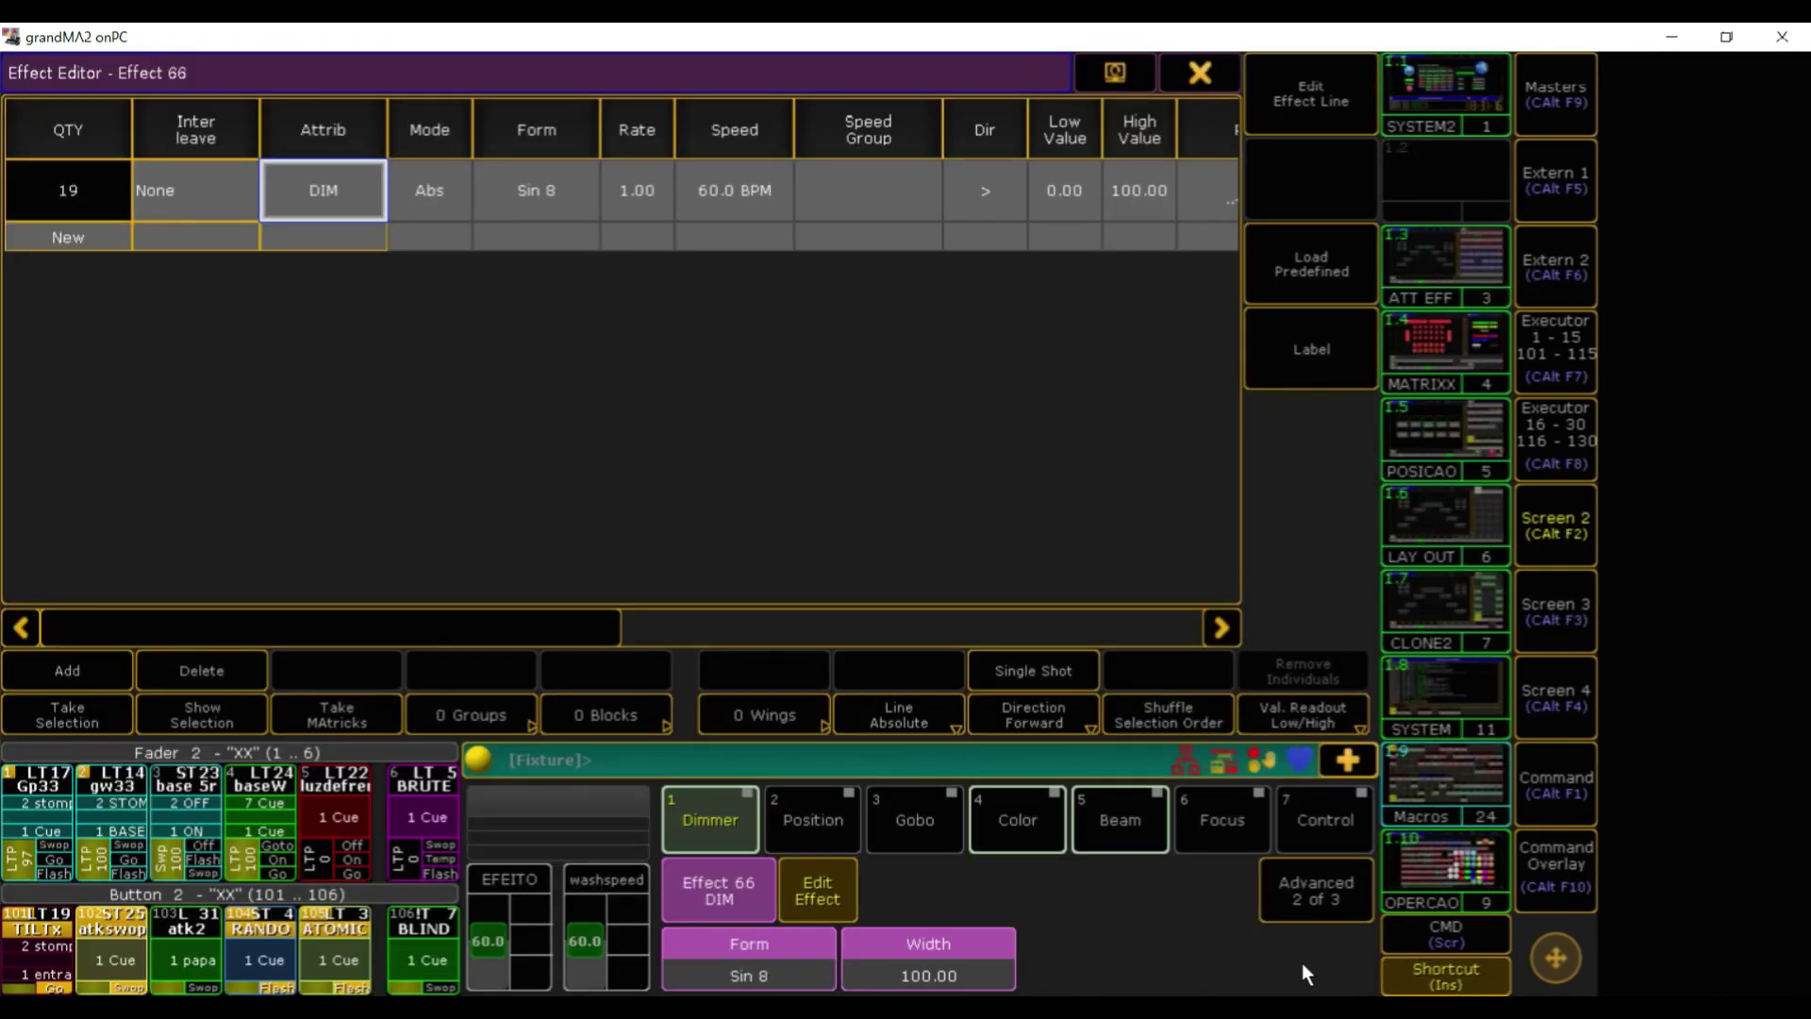
Close the Effect 66 editor, reselect the 19 fixtures of the three upper rows, and clear the programmer
{"action": "left_click", "coordinate": [1202, 72]}
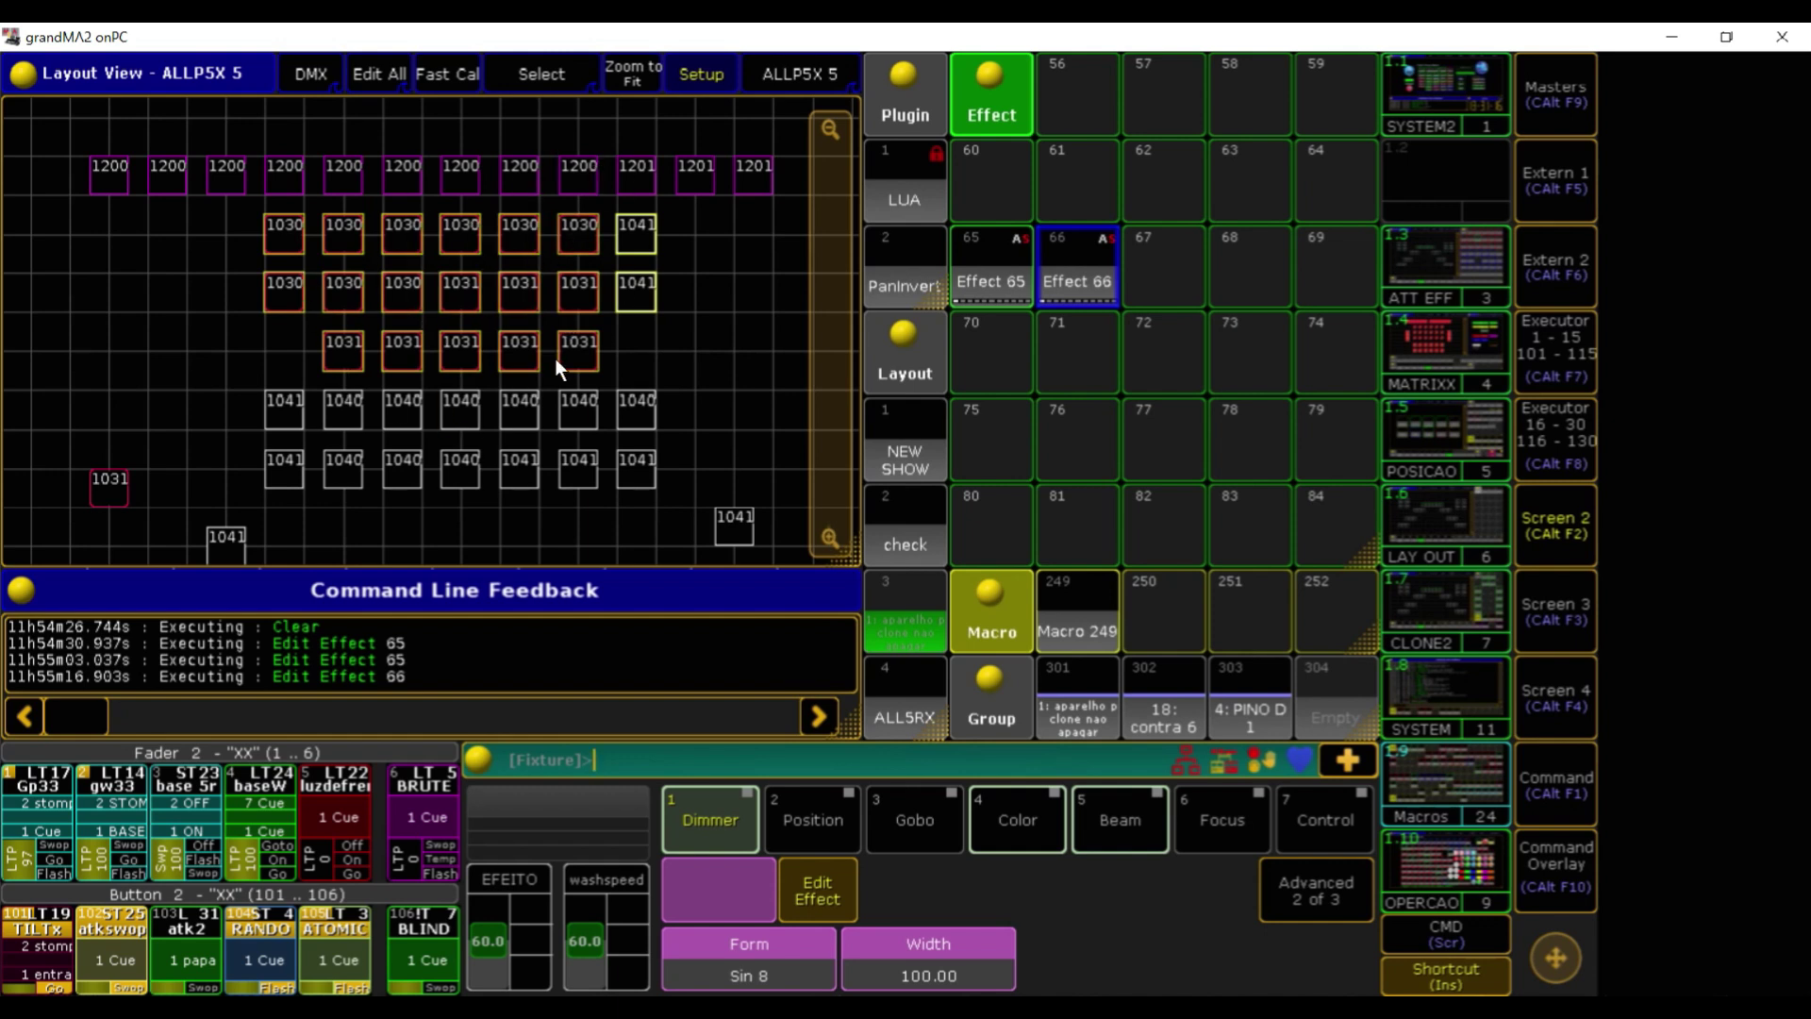
{"action": "left_click", "coordinate": [223, 264]}
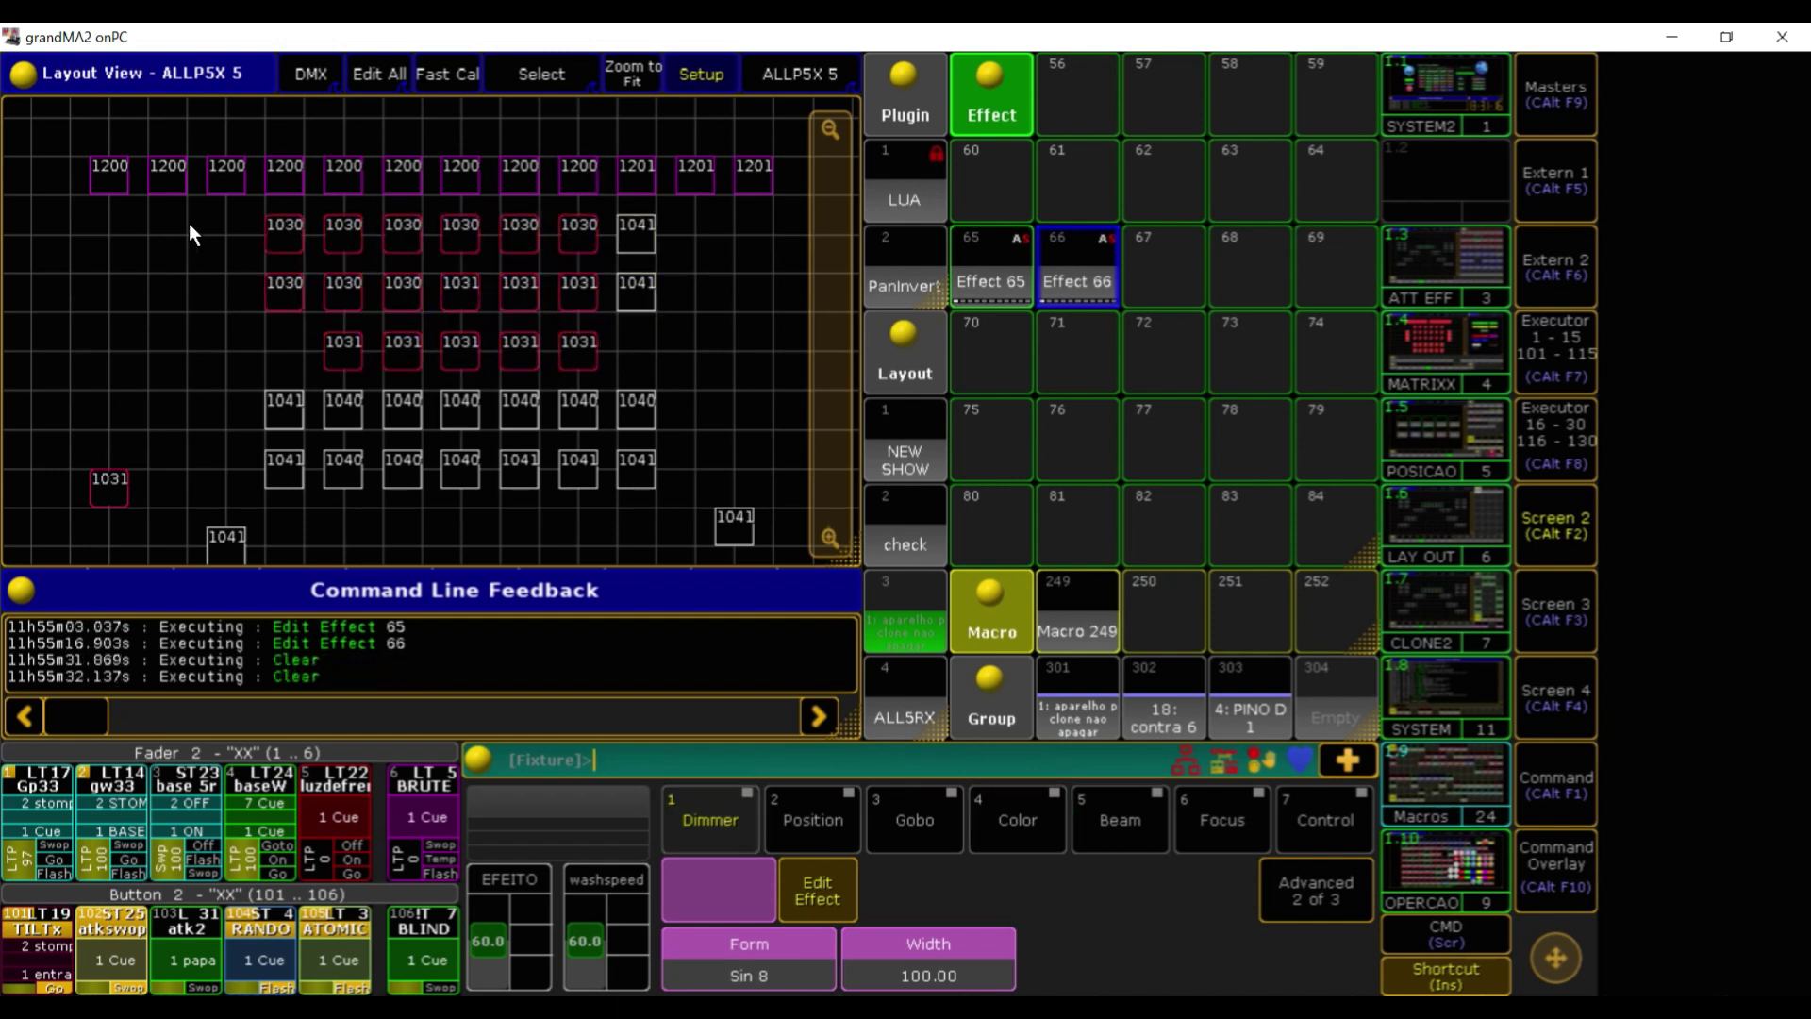
{"action": "left_click_drag", "start_coordinate": [189, 219], "coordinate": [713, 374]}
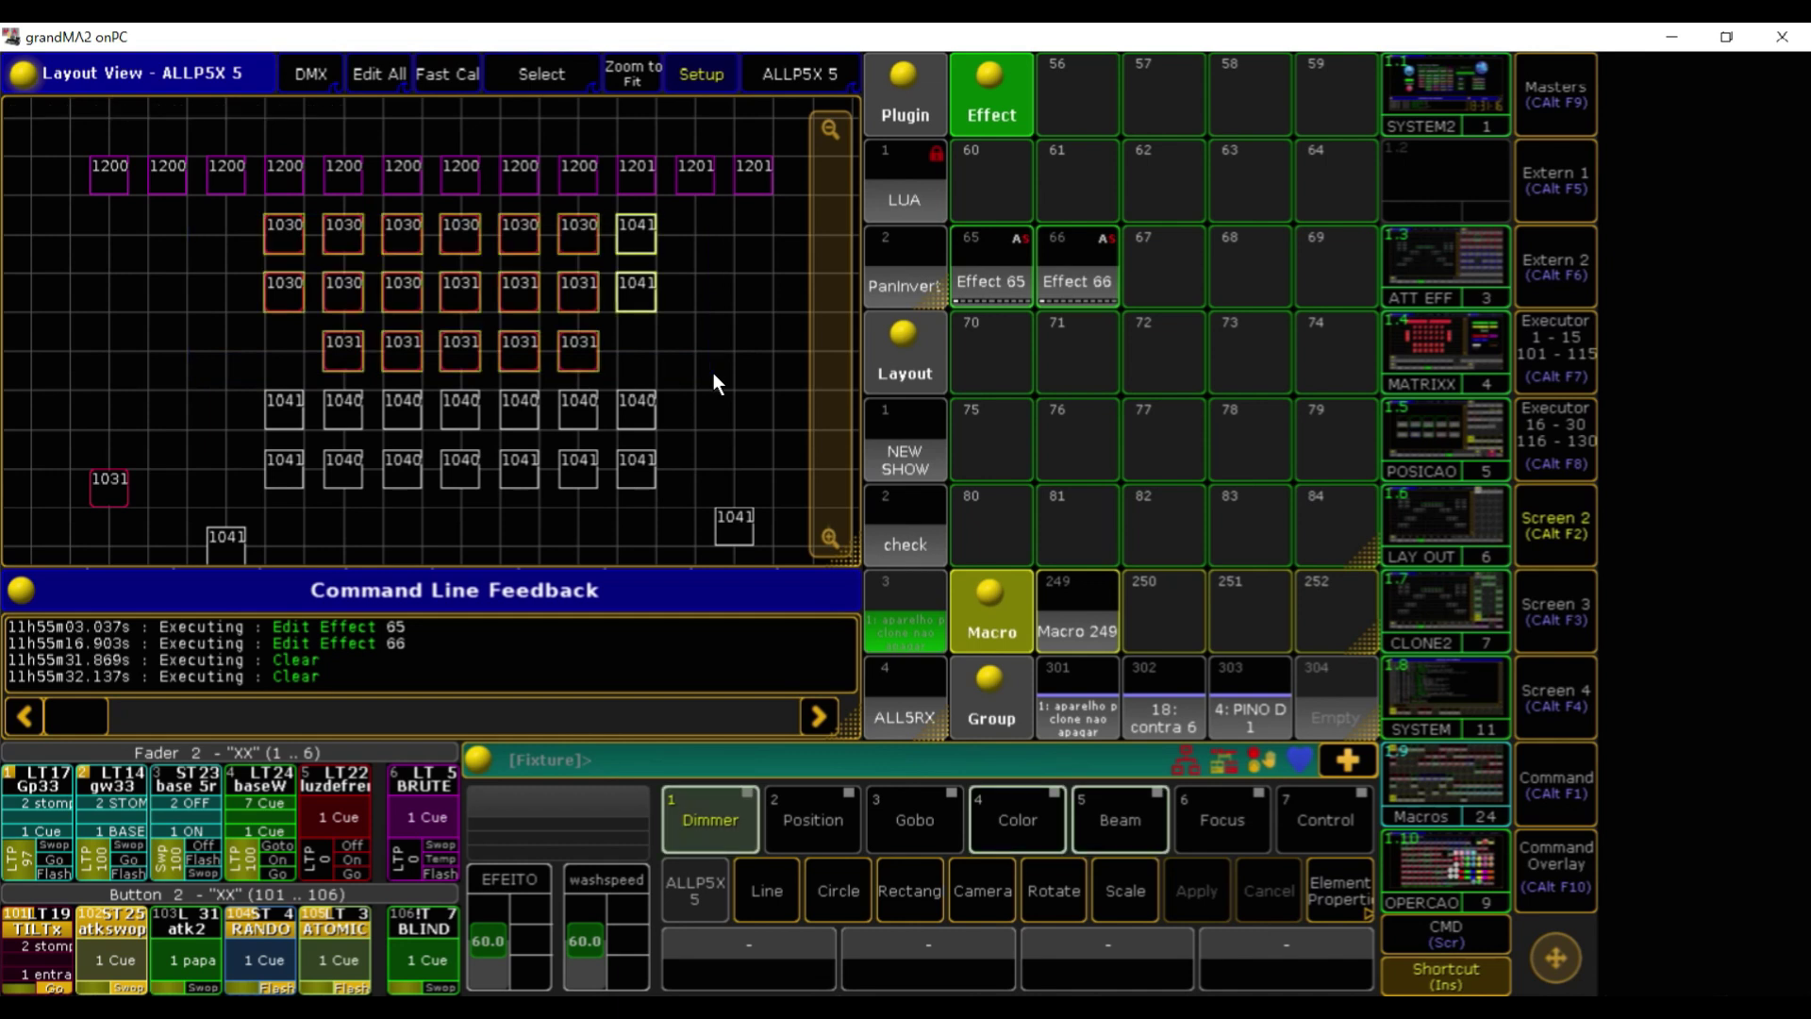
{"action": "key", "text": "BackSpace"}
{"action": "key", "text": "BackSpace"}
{"action": "key", "text": "BackSpace"}
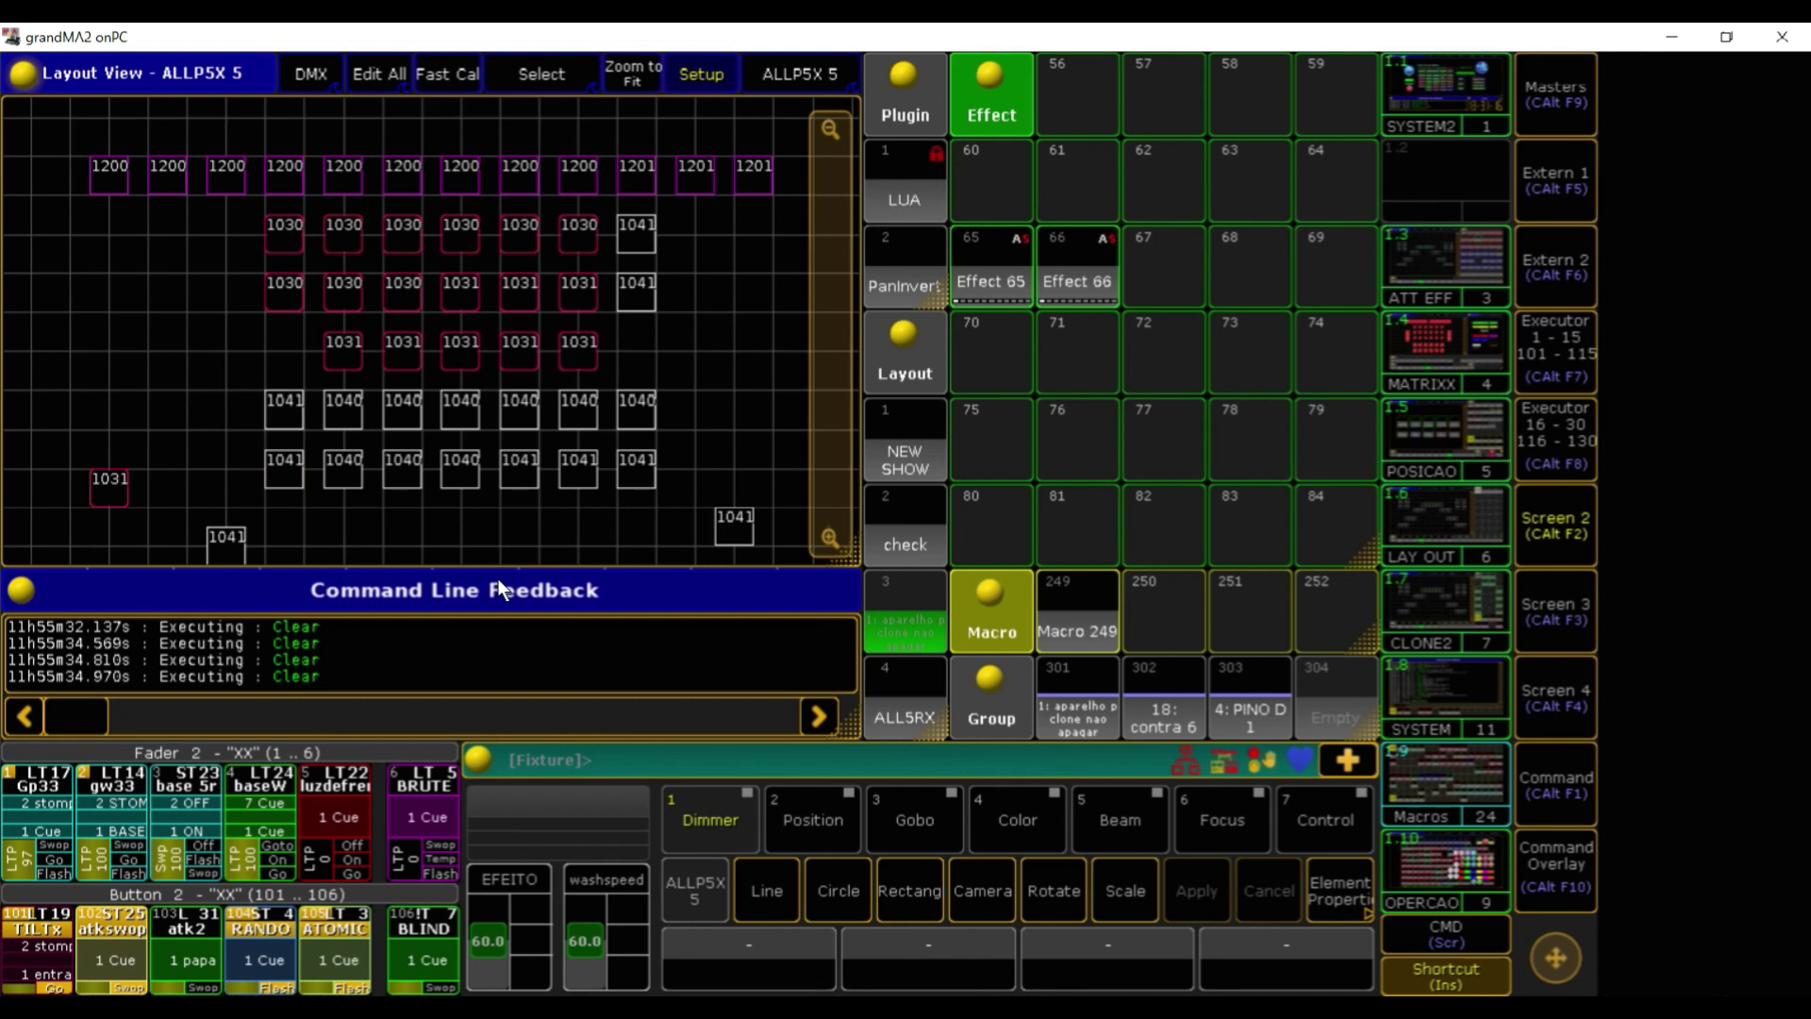
Line up the three loose fixtures side by side in one row below the block, beneath the first three 1200-series fixtures
{"action": "left_click", "coordinate": [729, 72]}
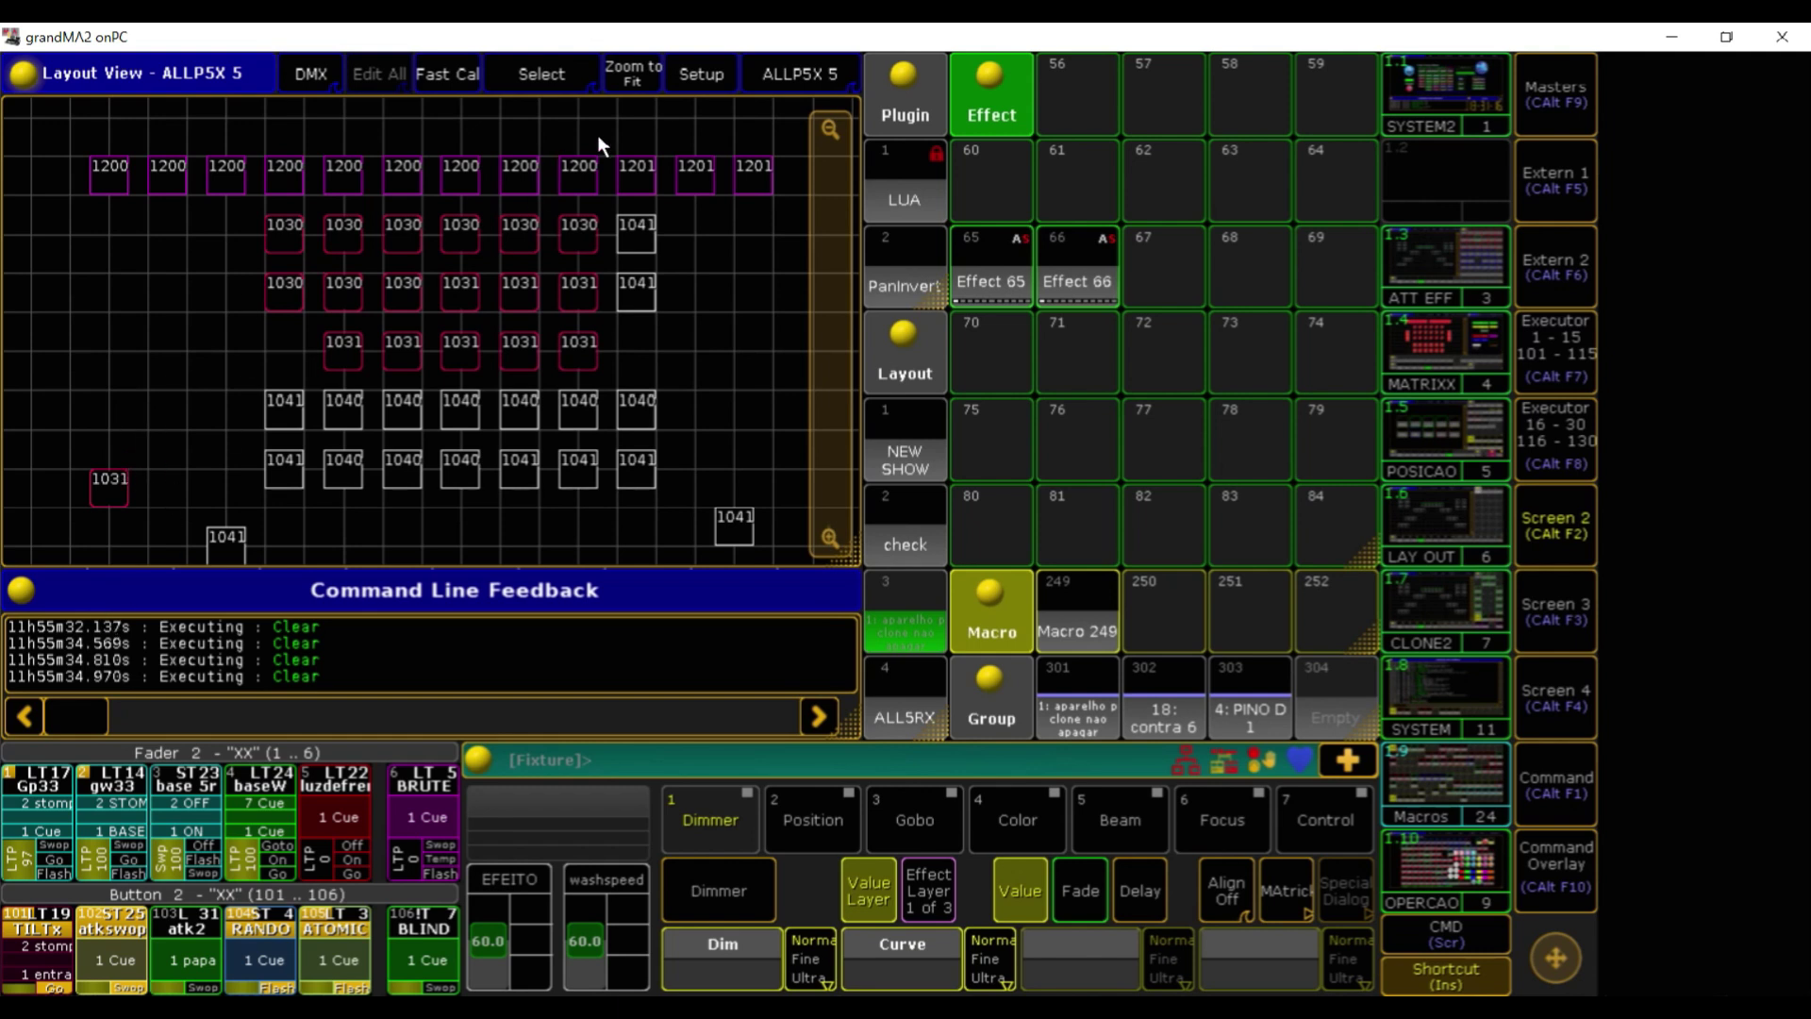
{"action": "left_click", "coordinate": [701, 73]}
{"action": "left_click_drag", "start_coordinate": [122, 496], "coordinate": [161, 522]}
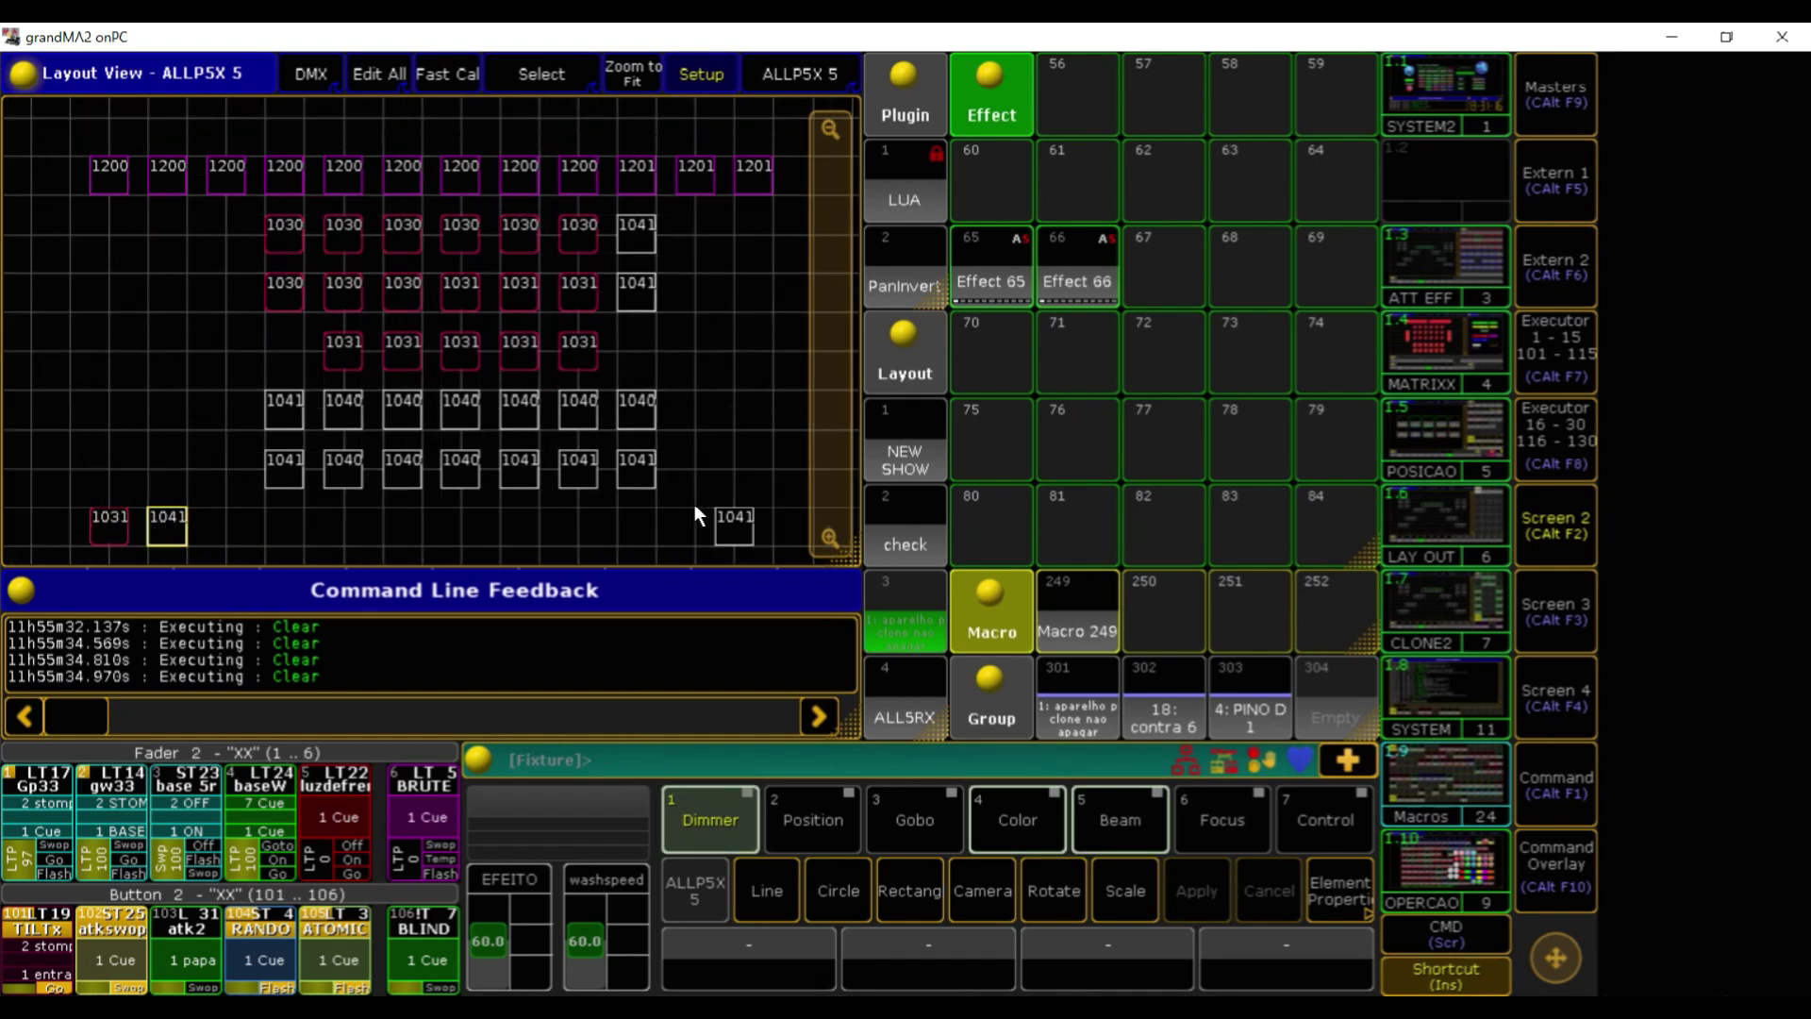
{"action": "left_click_drag", "start_coordinate": [728, 525], "coordinate": [219, 528]}
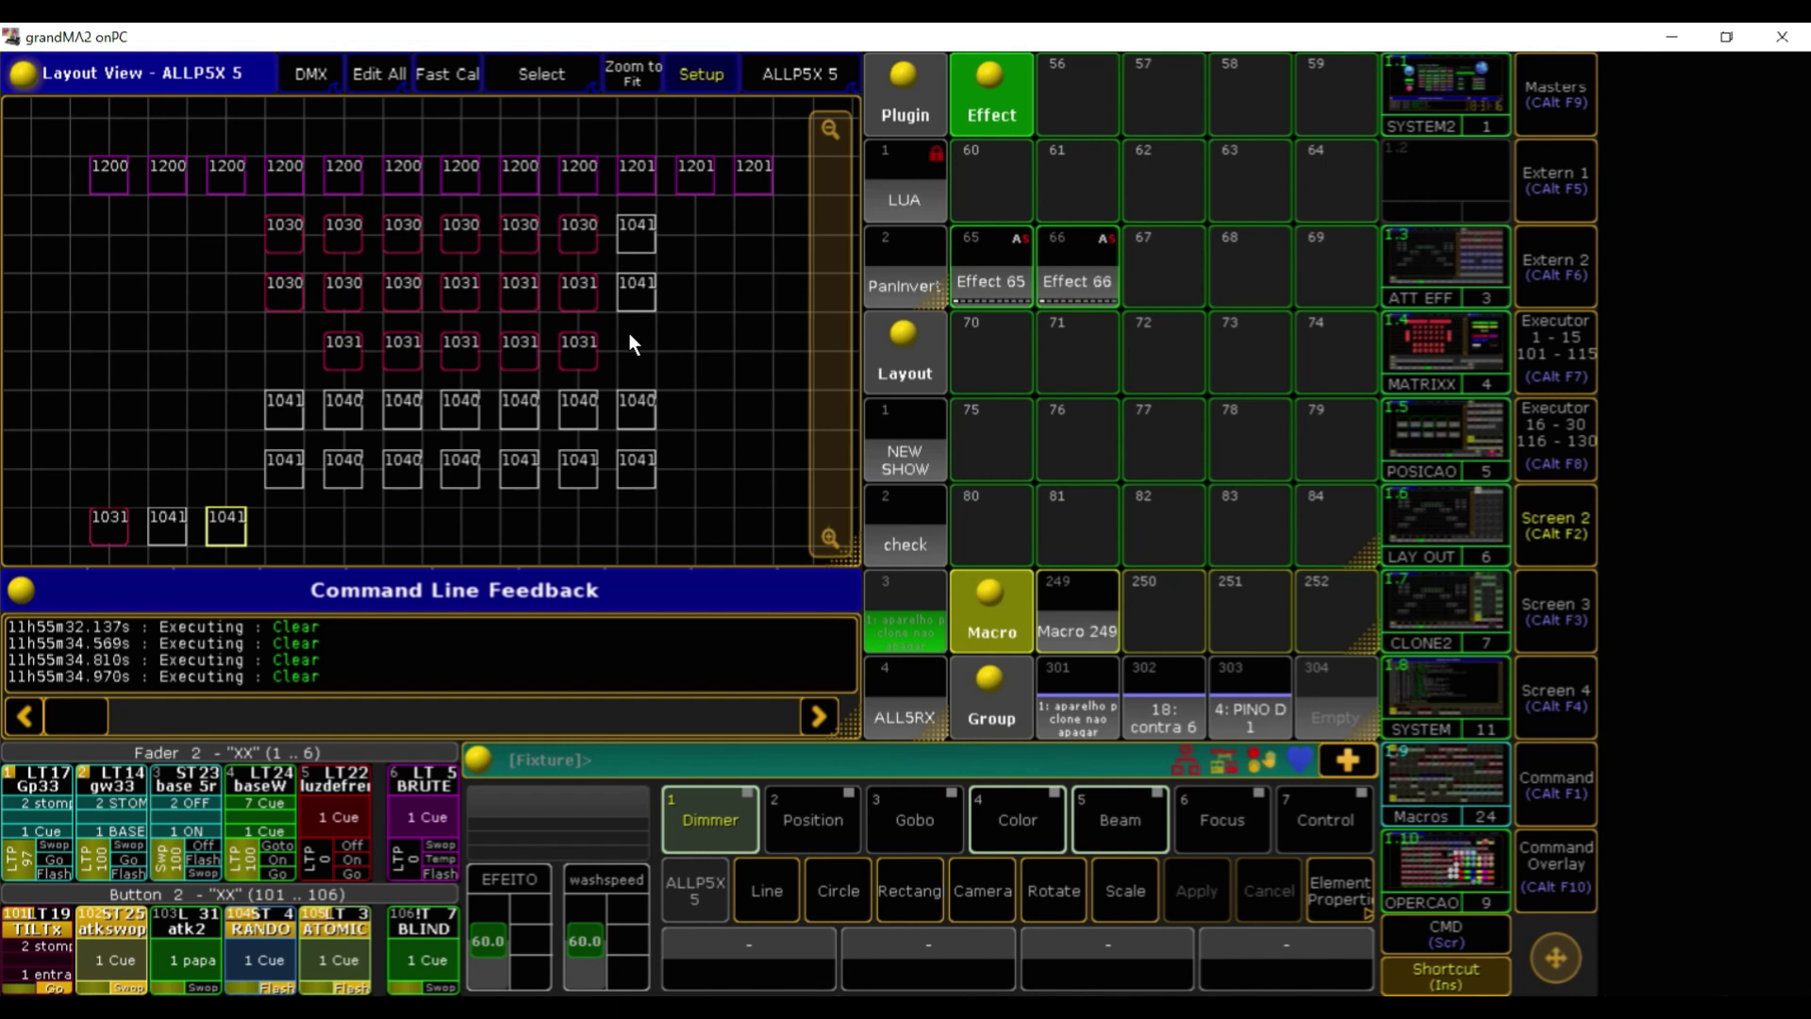
{"action": "left_click", "coordinate": [700, 74]}
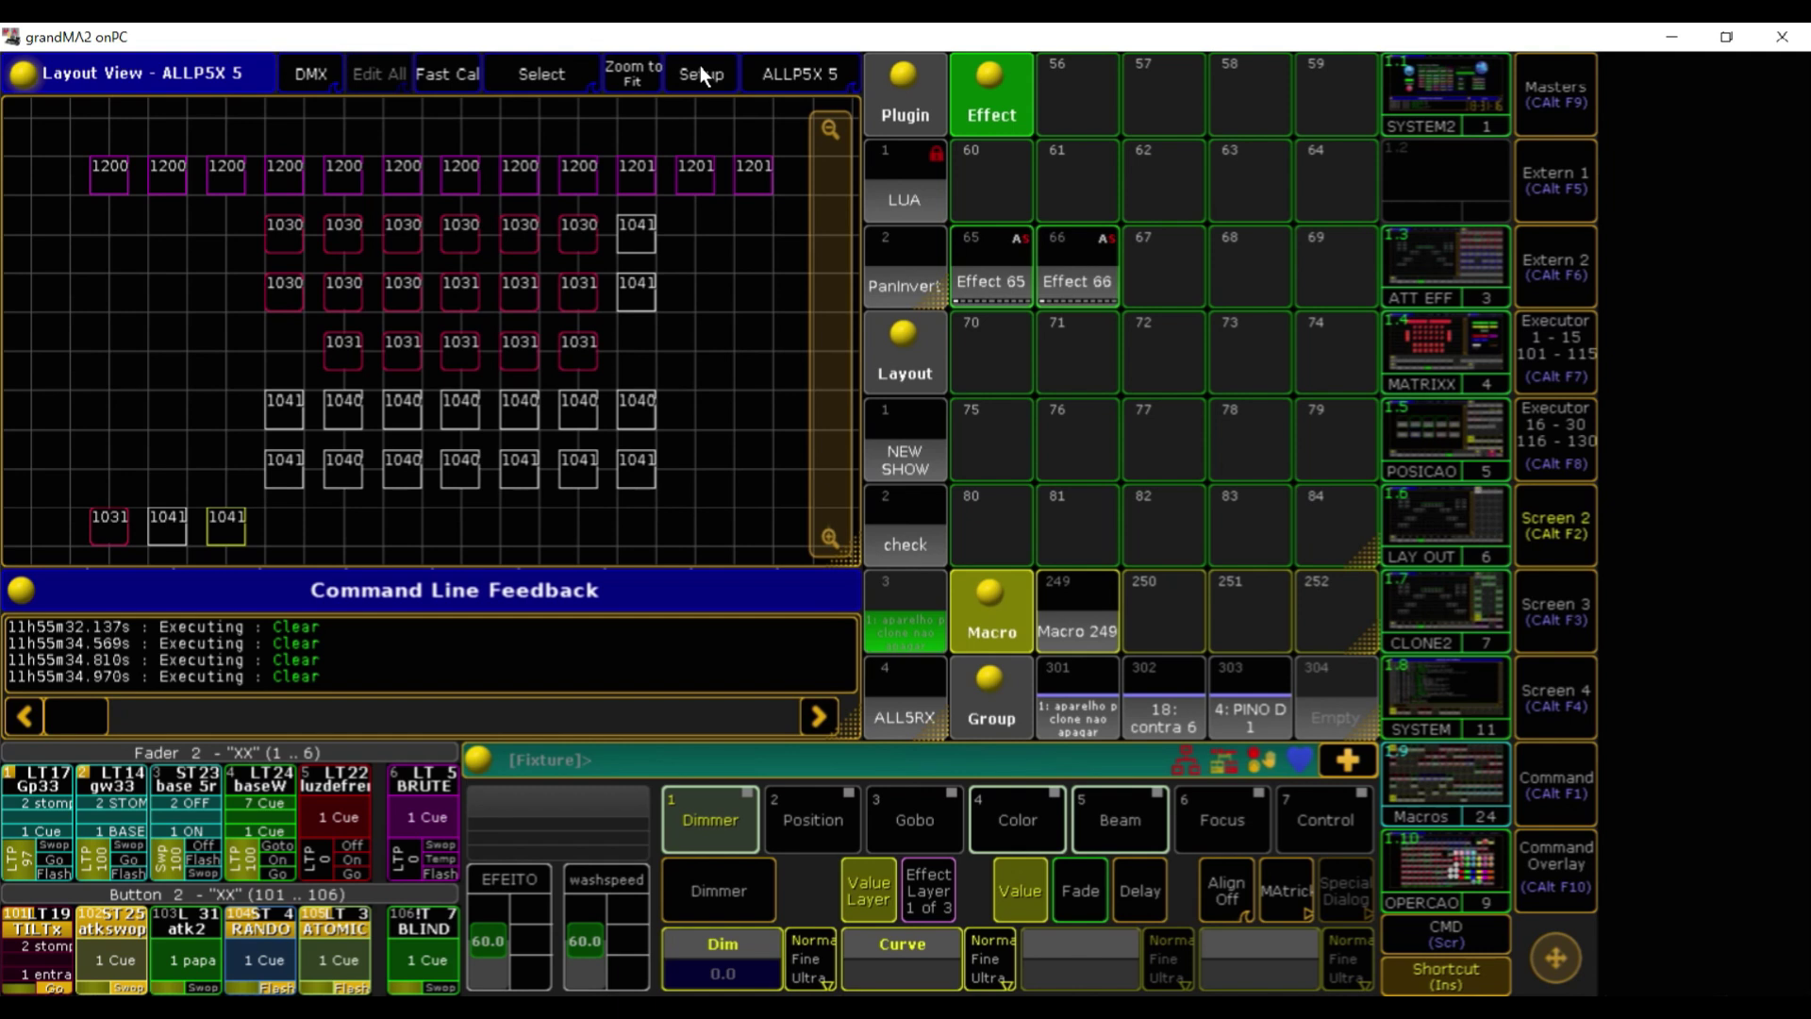